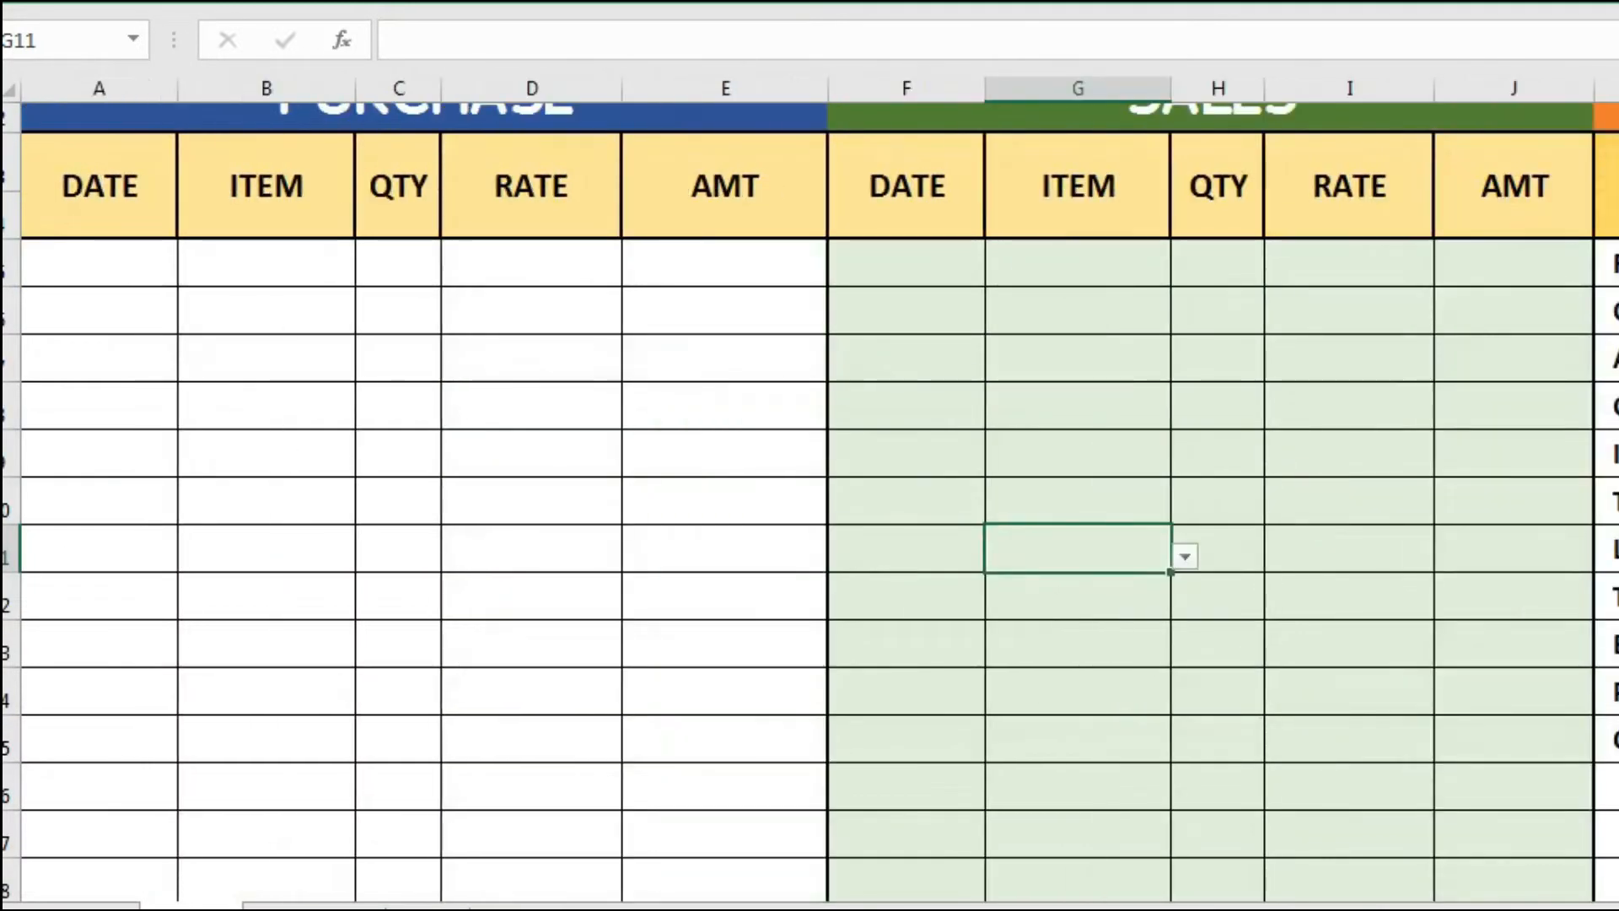
scroll(809, 506, "up", 1)
left_click(97, 319)
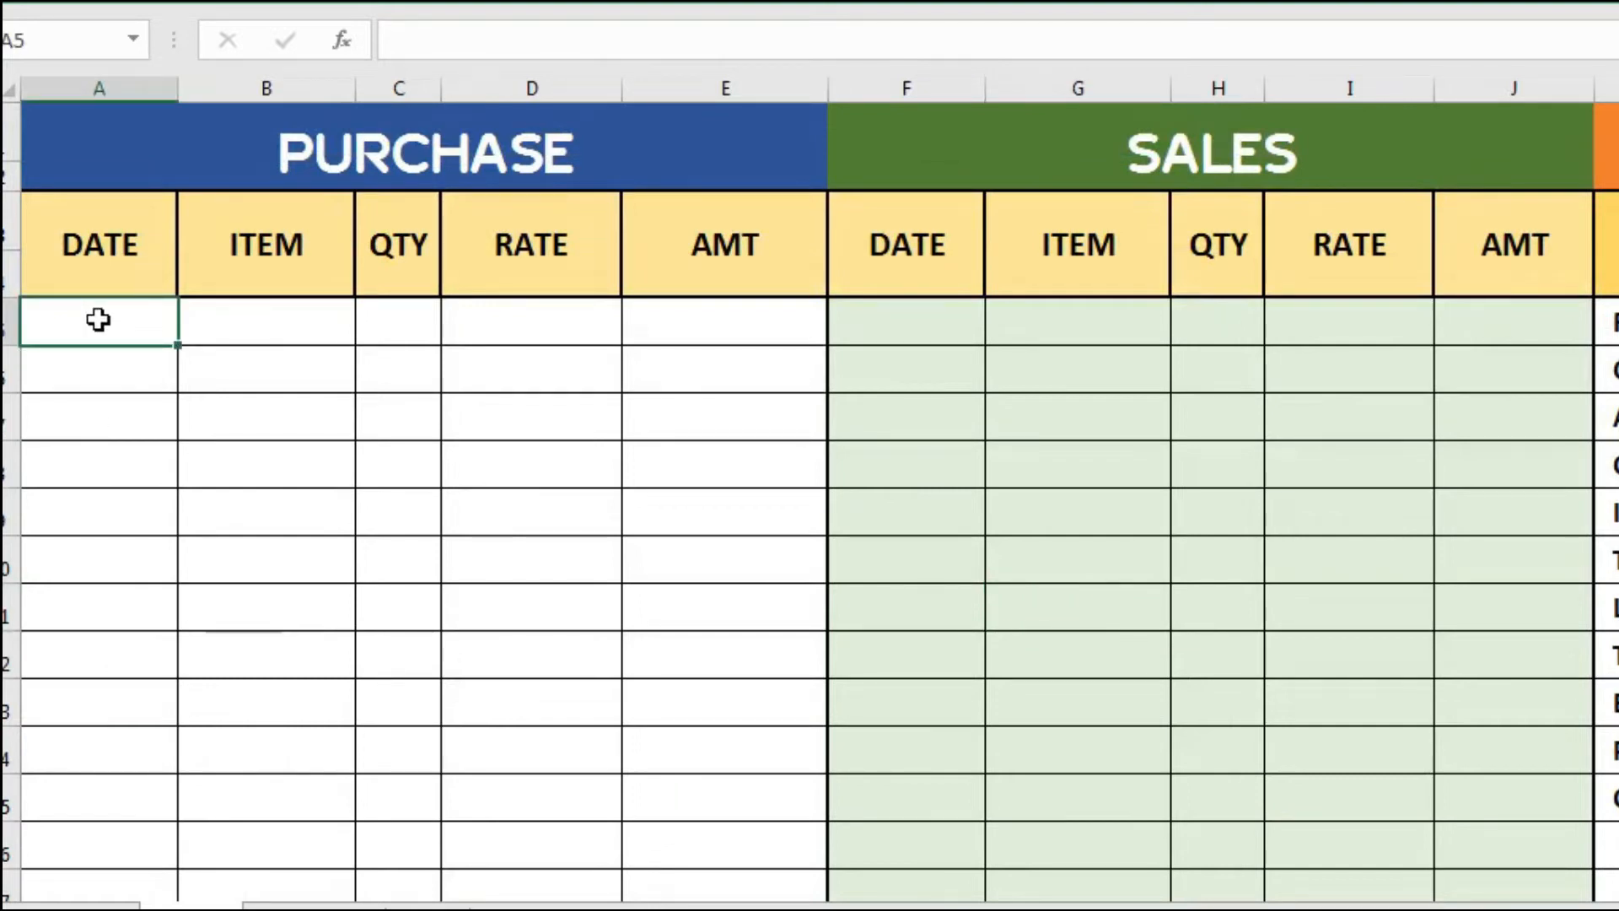
type("1")
key("Tab")
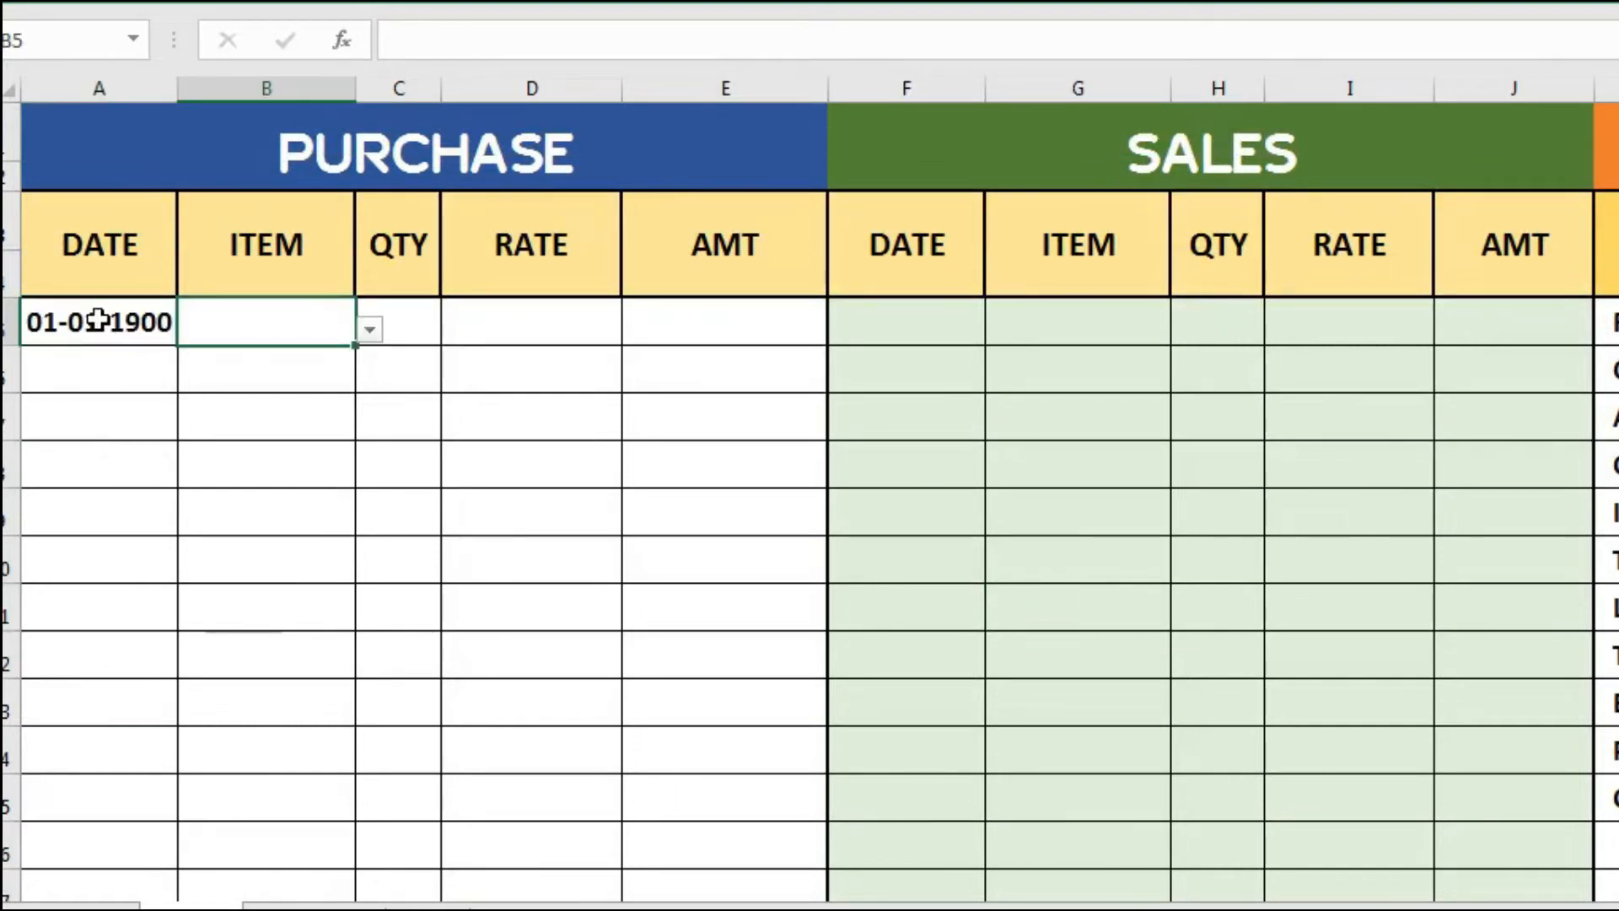
- Record the first purchase row with date 01-02-2022, item FAN and quantity 8
left_click(98, 319)
type("1-")
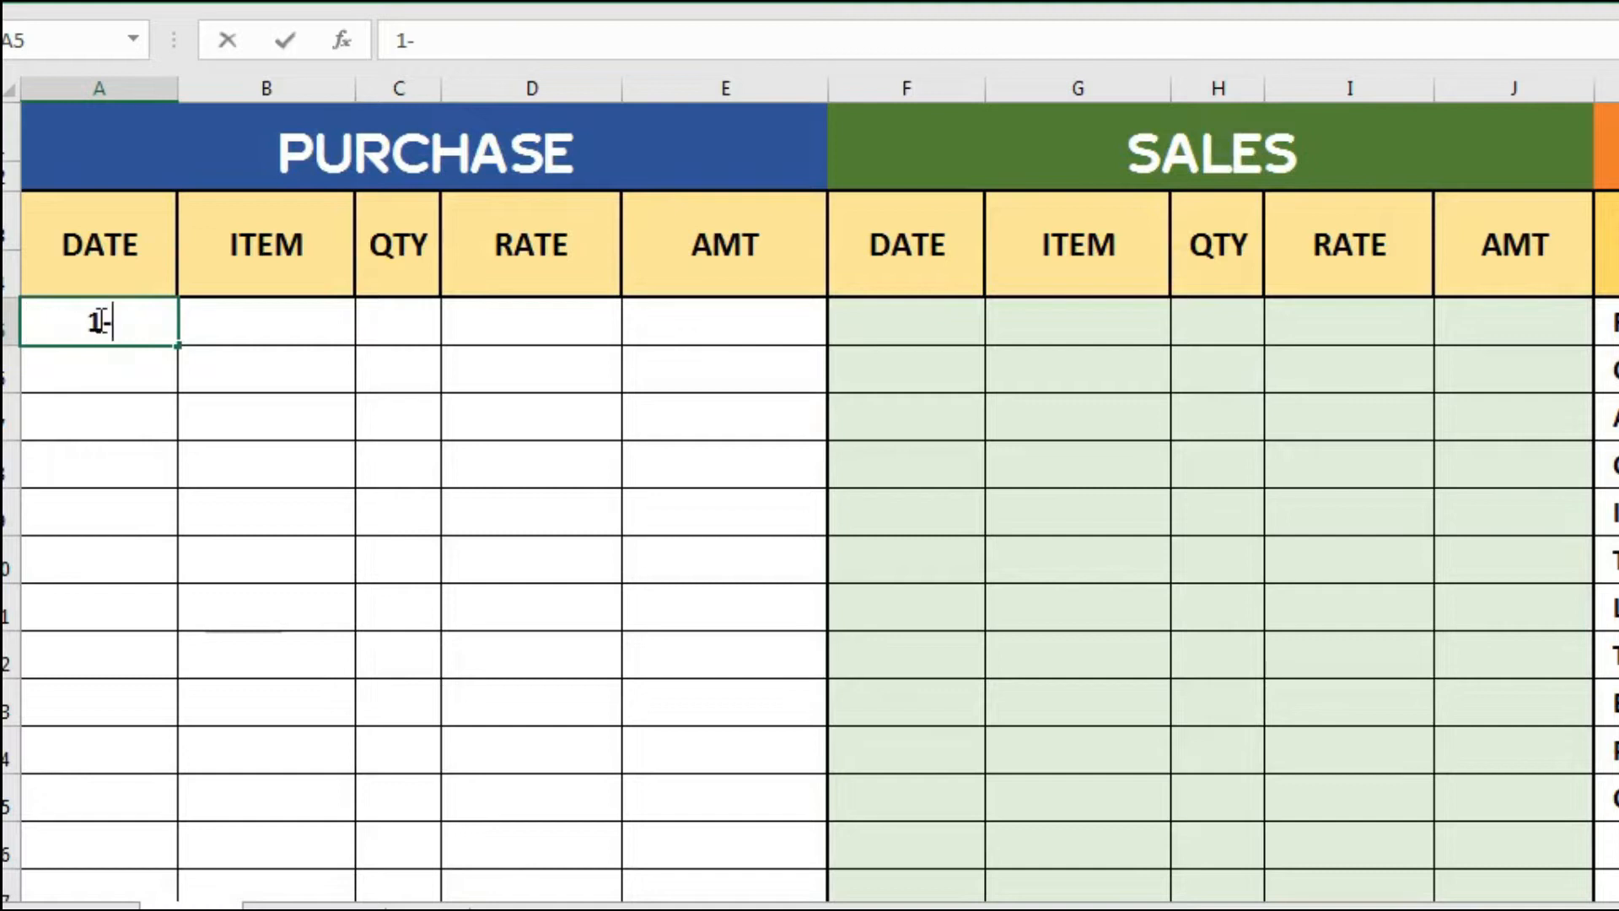
type("02-2022")
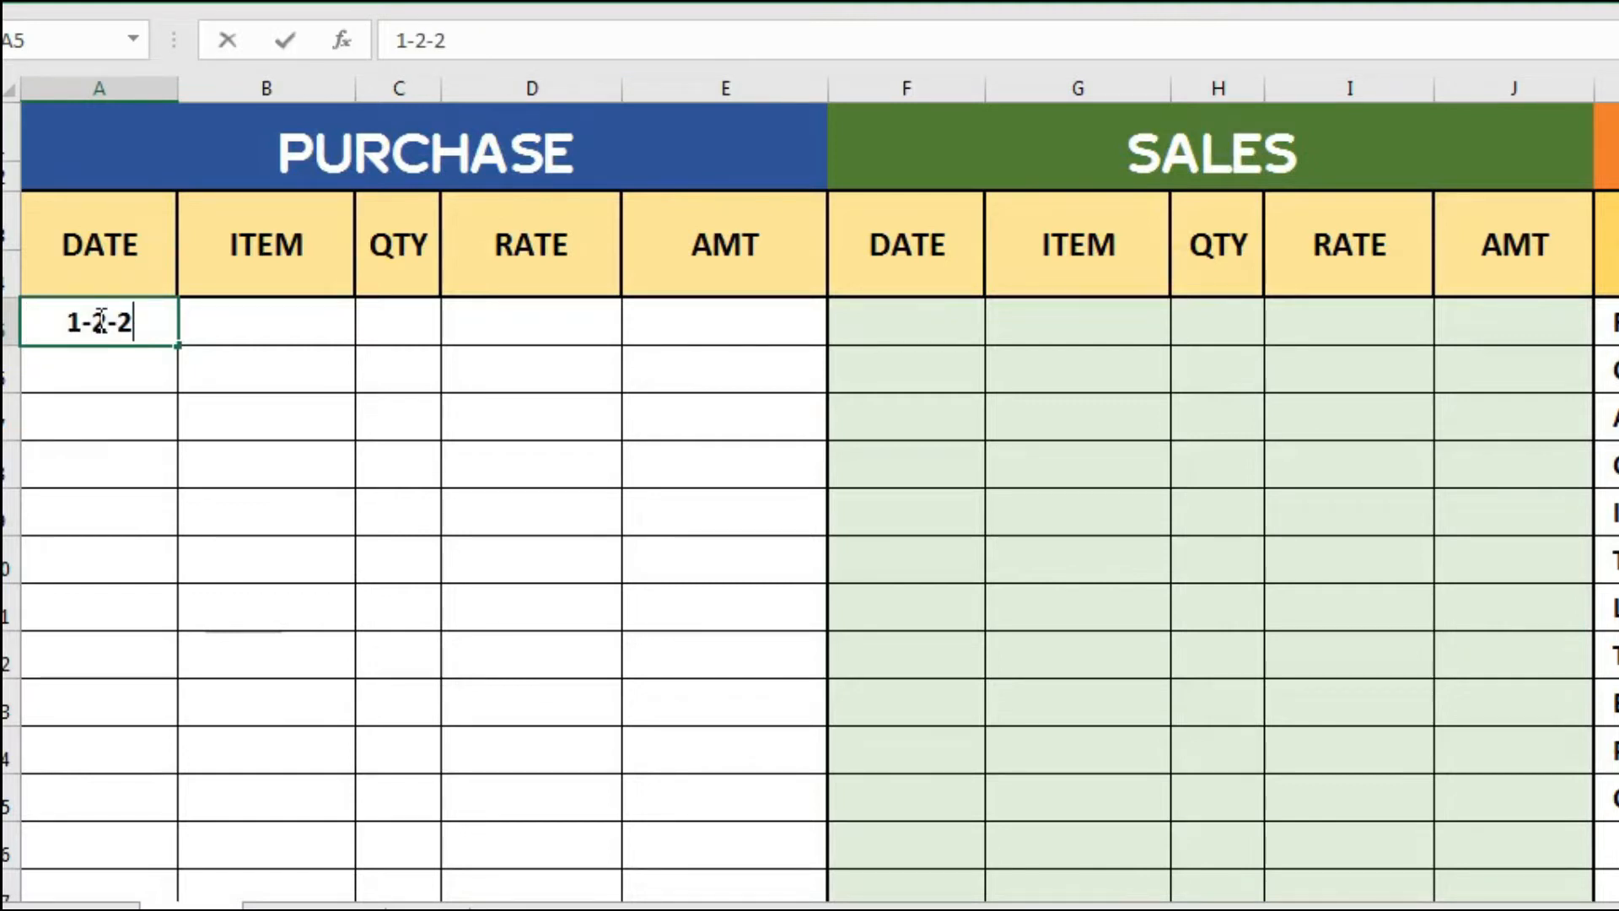
key("Tab")
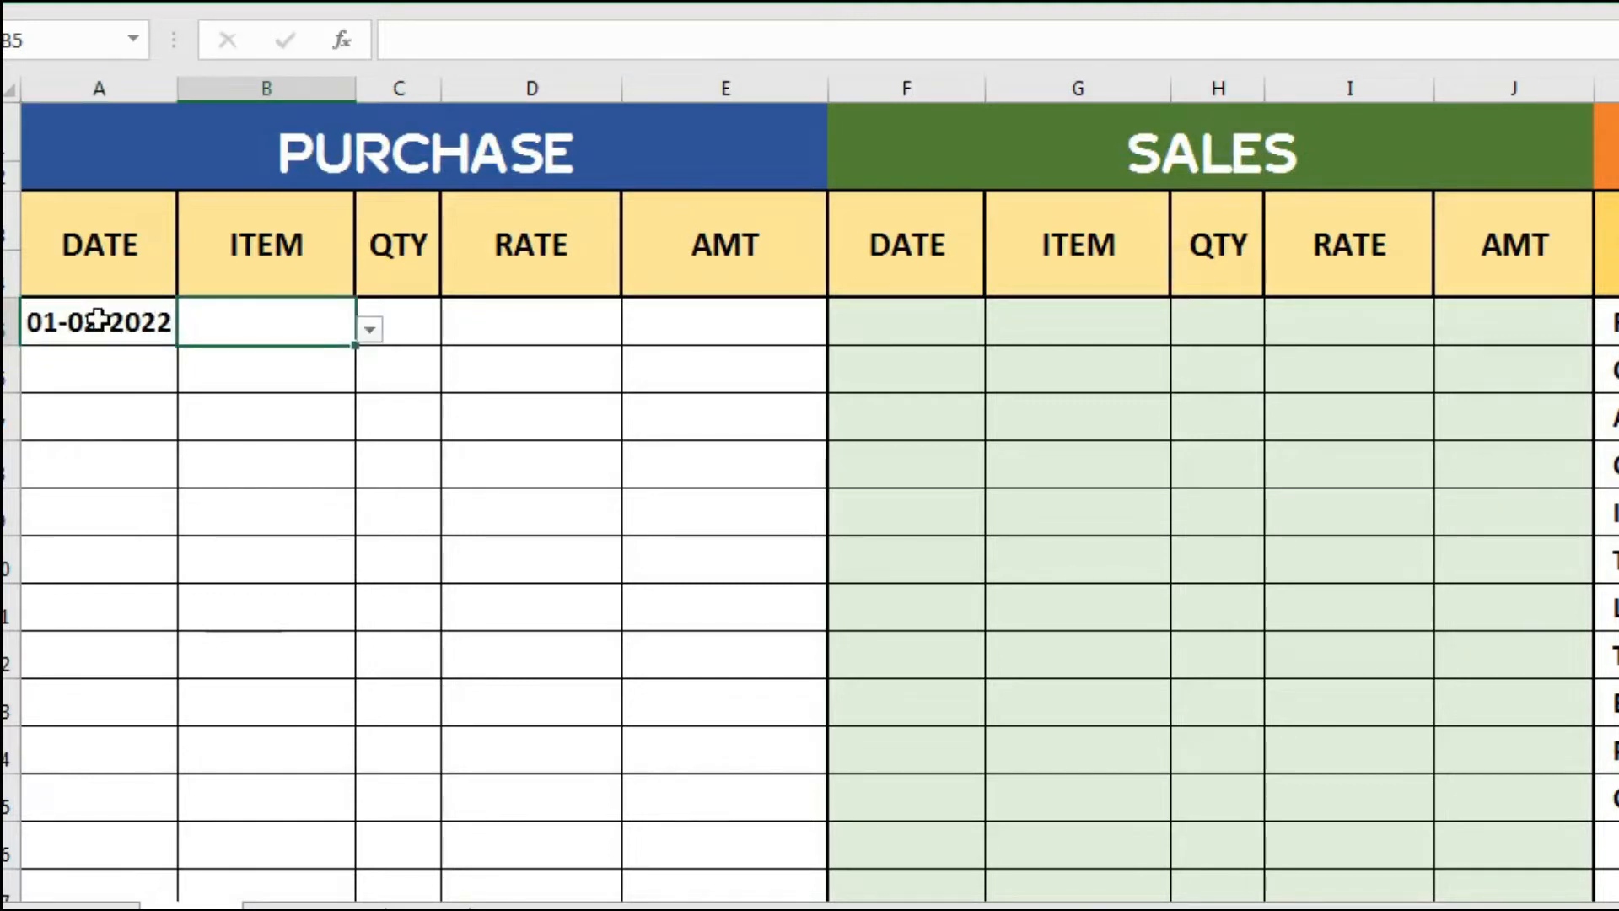
left_click(368, 330)
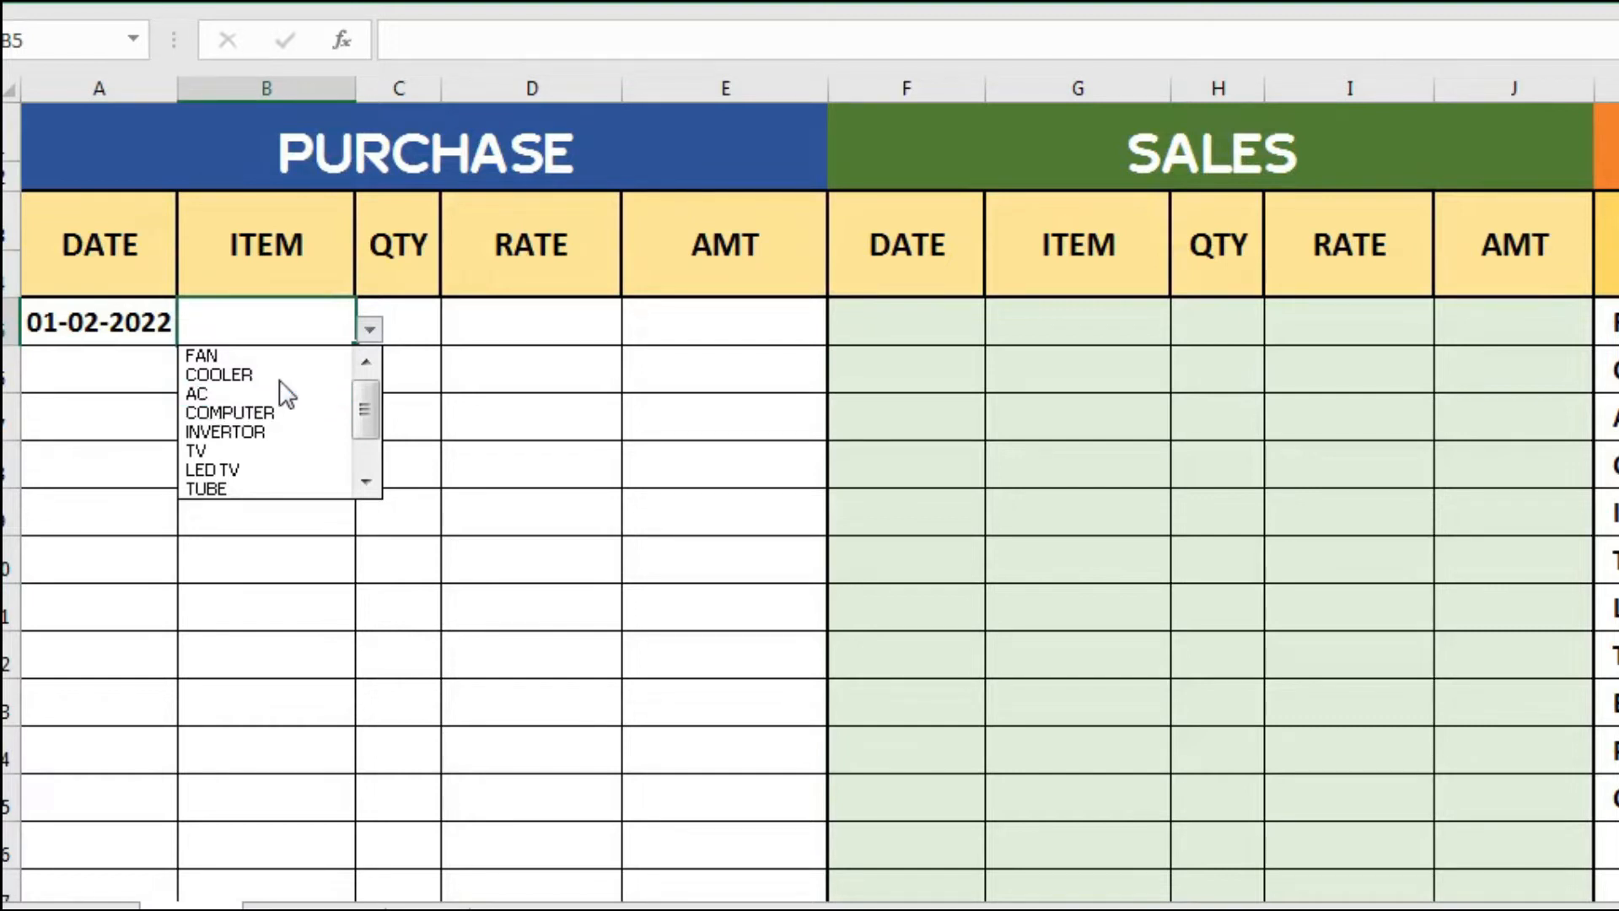
left_click(290, 355)
left_click(403, 320)
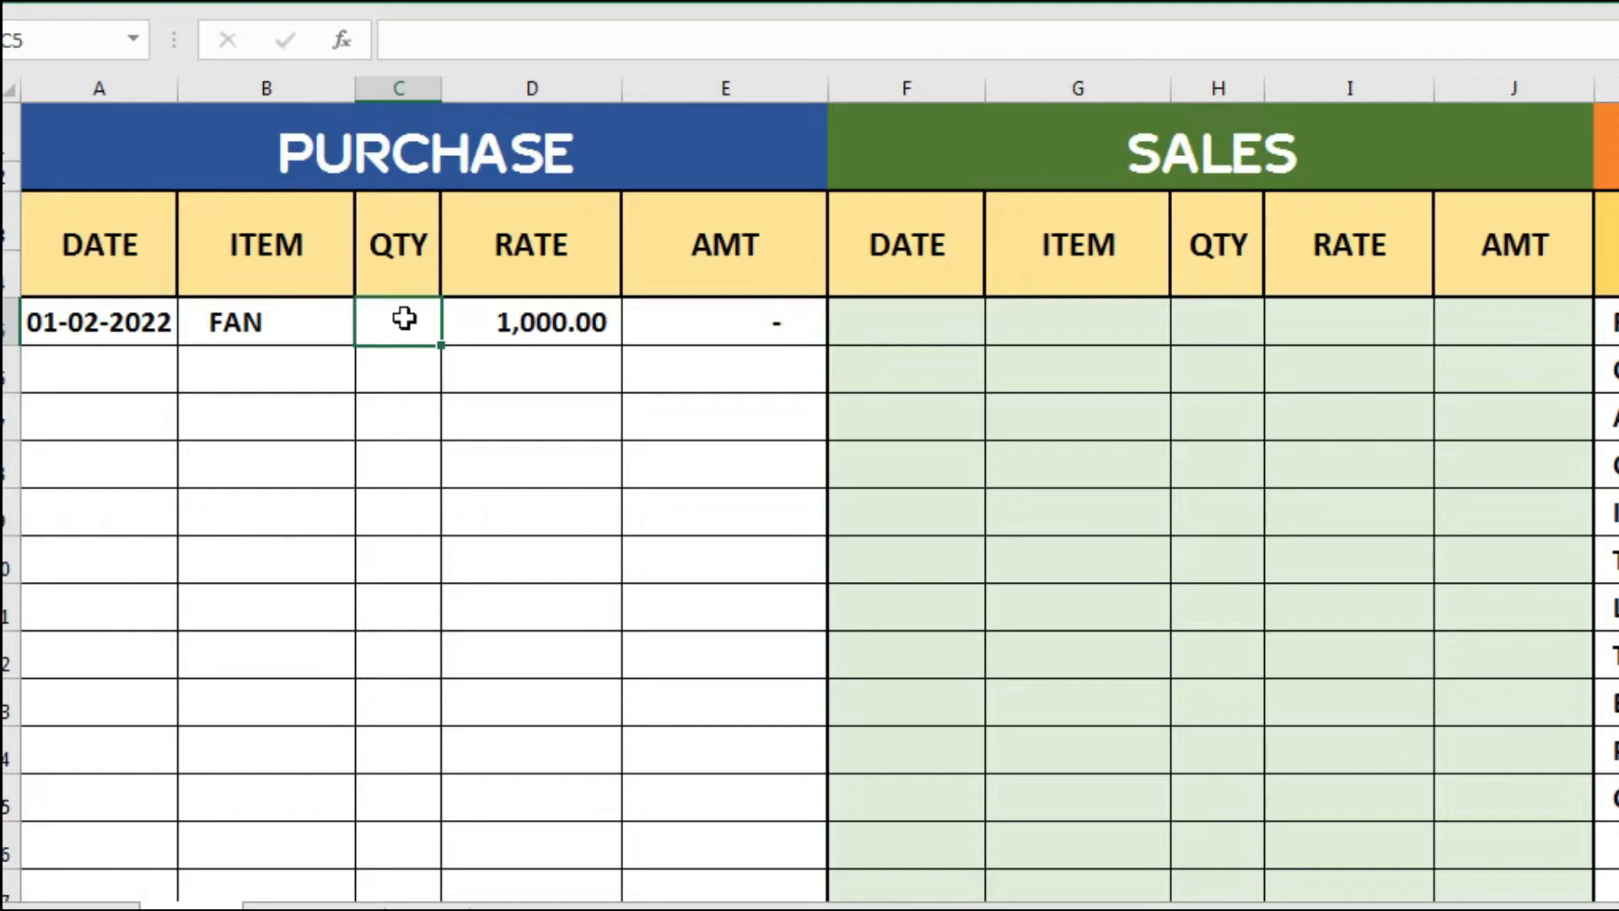
type("8")
left_click(459, 416)
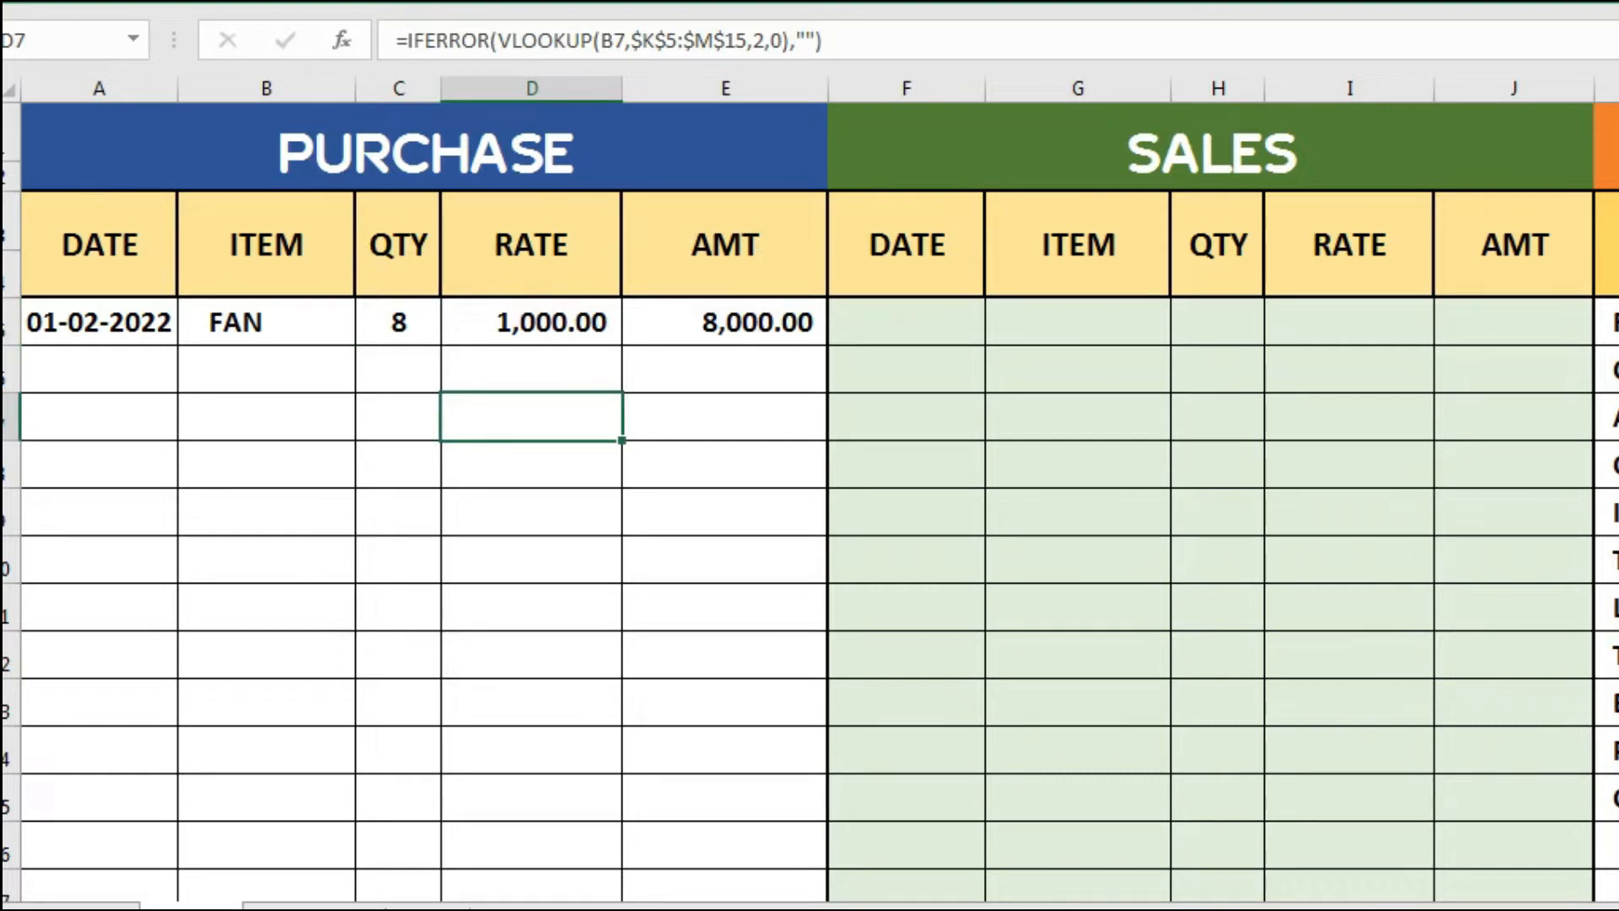
- Record a second purchase row with date 02-01-2022, item FAN and quantity 4
scroll(810, 506, "right", 3)
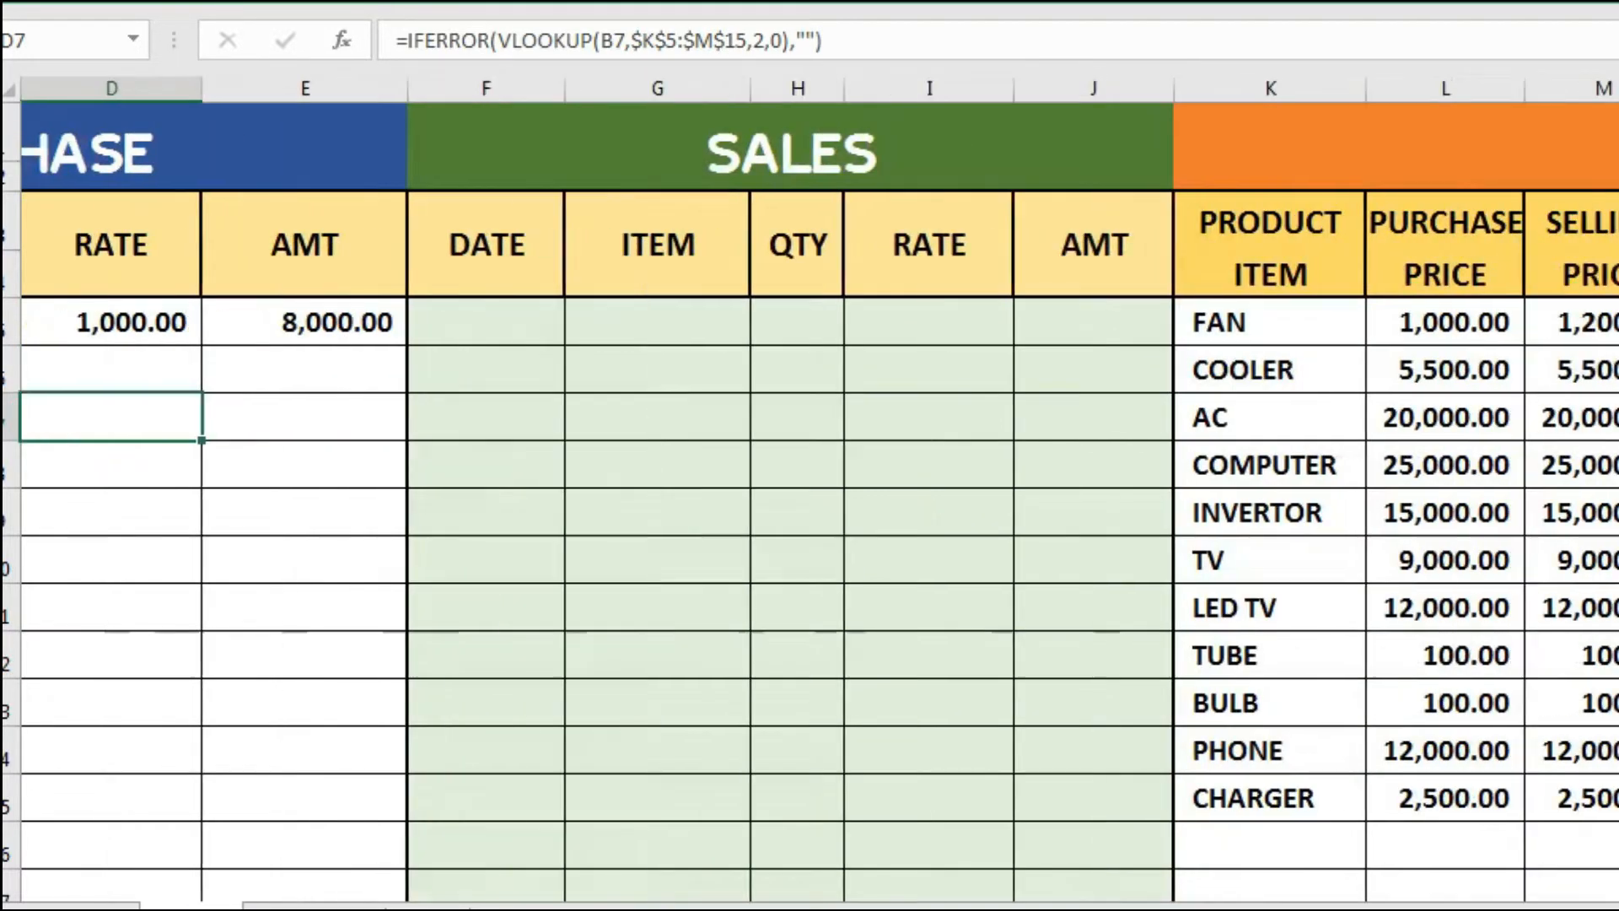
scroll(810, 489, "right", 1)
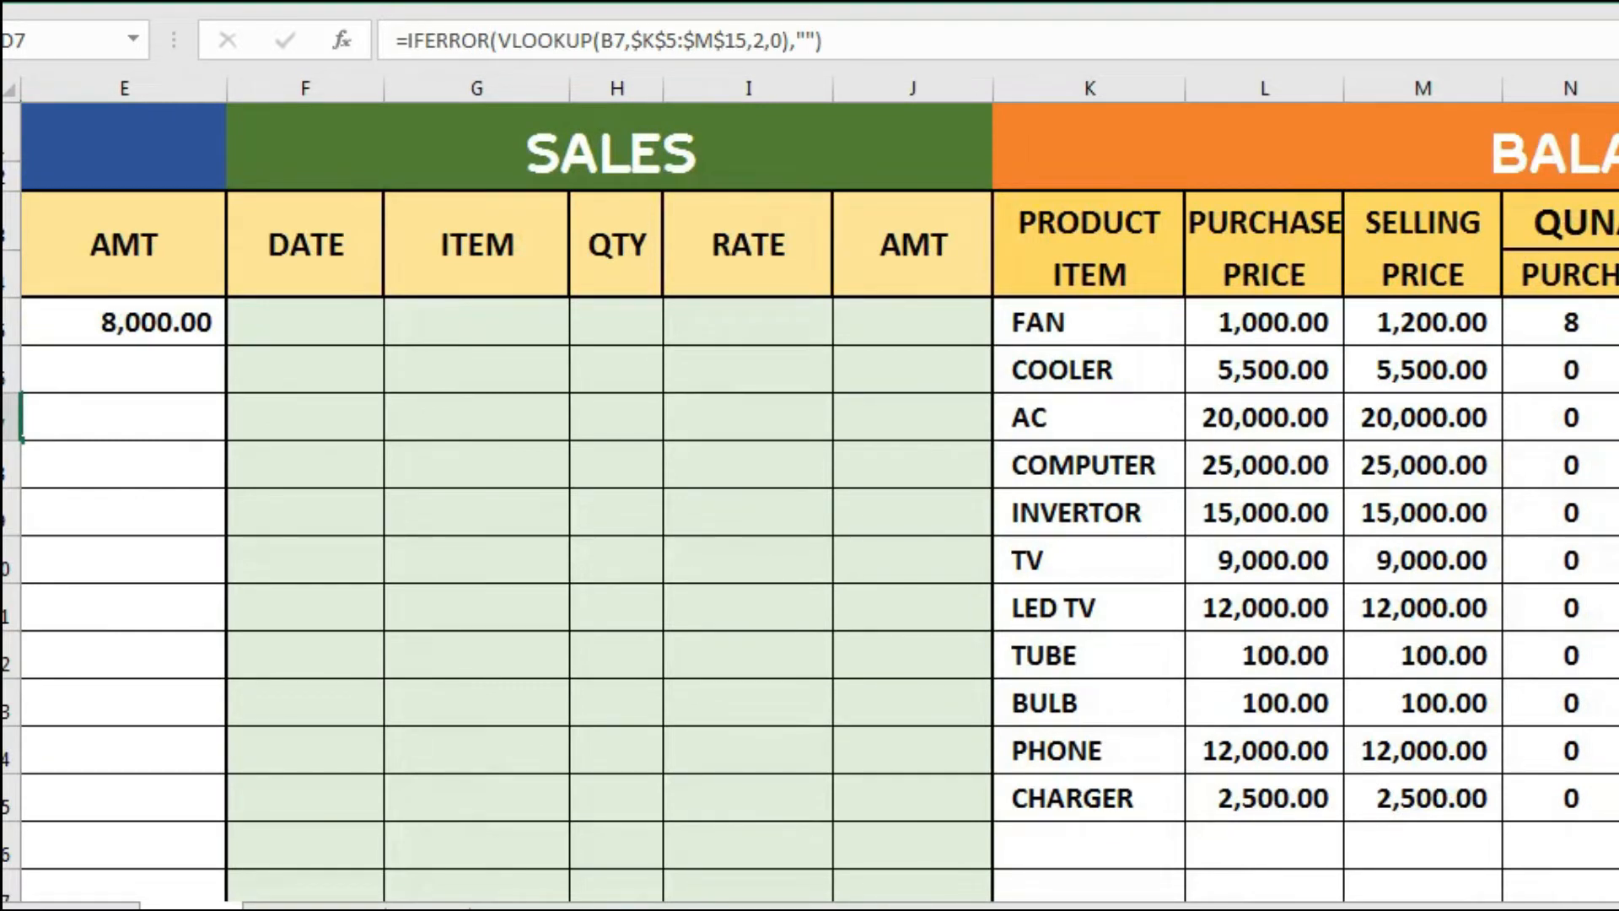
scroll(636, 759, "left", 4)
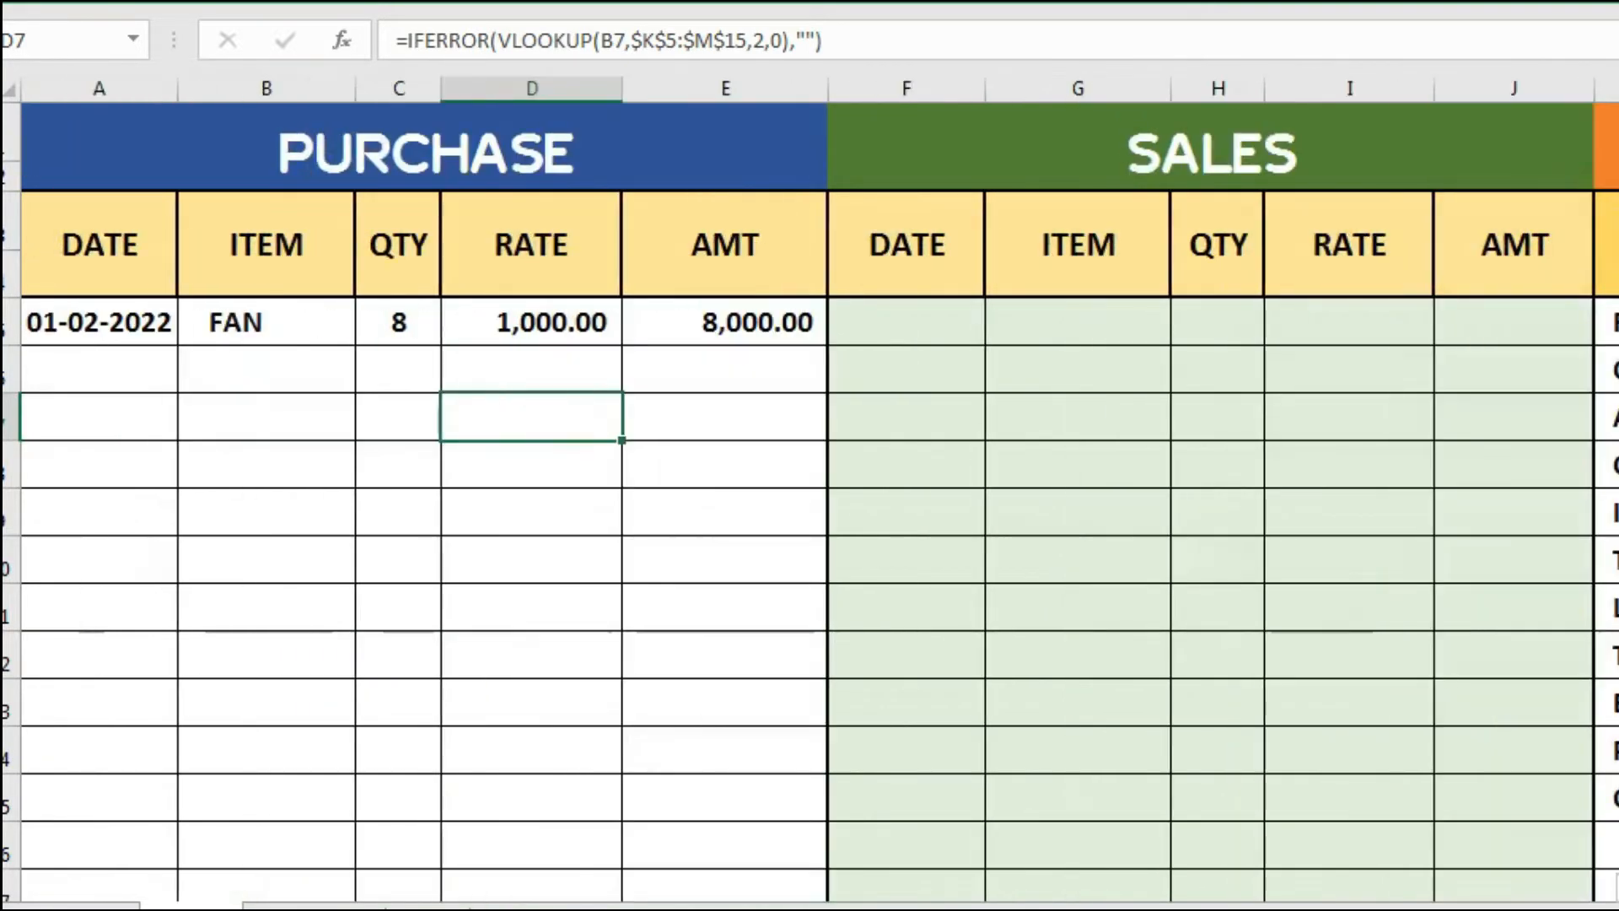
left_click(83, 360)
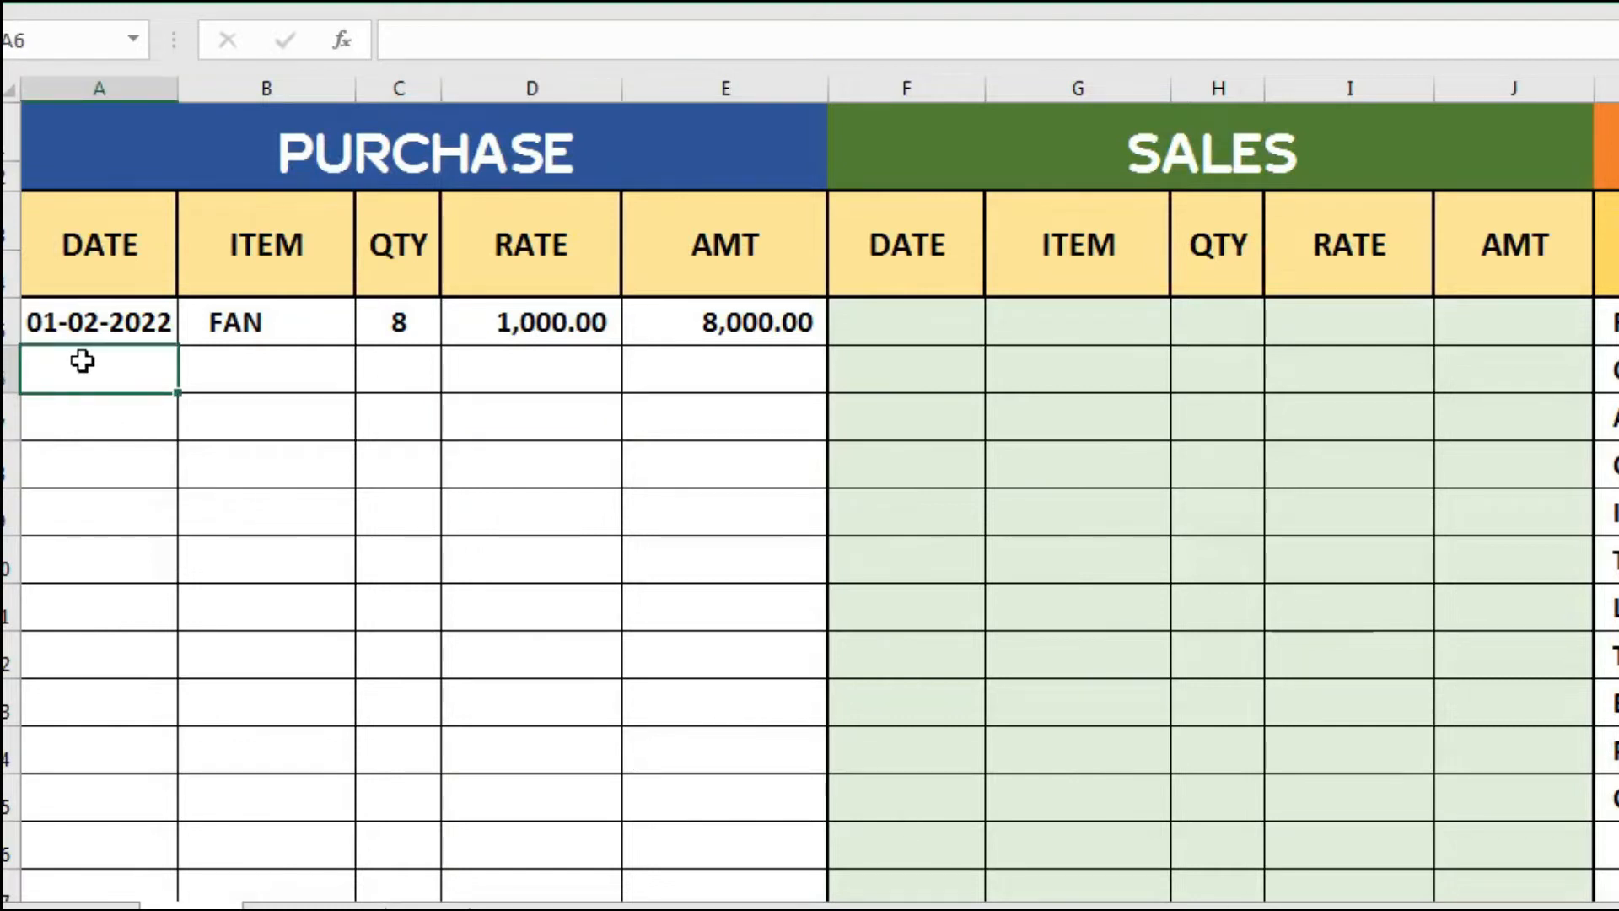
type("2-1-2")
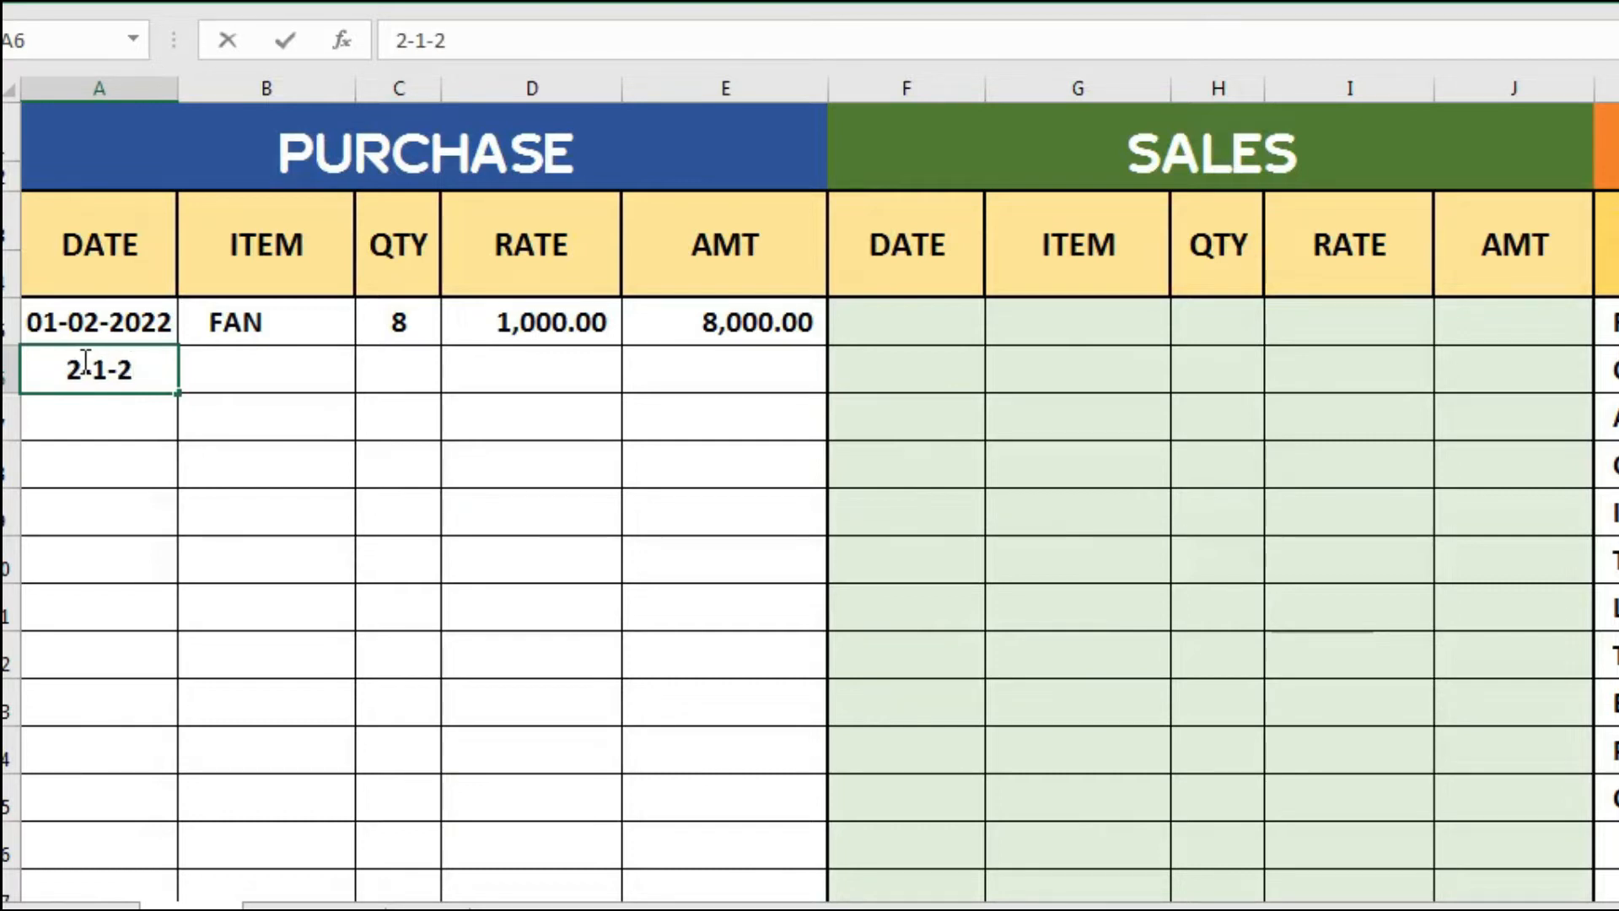
type("022")
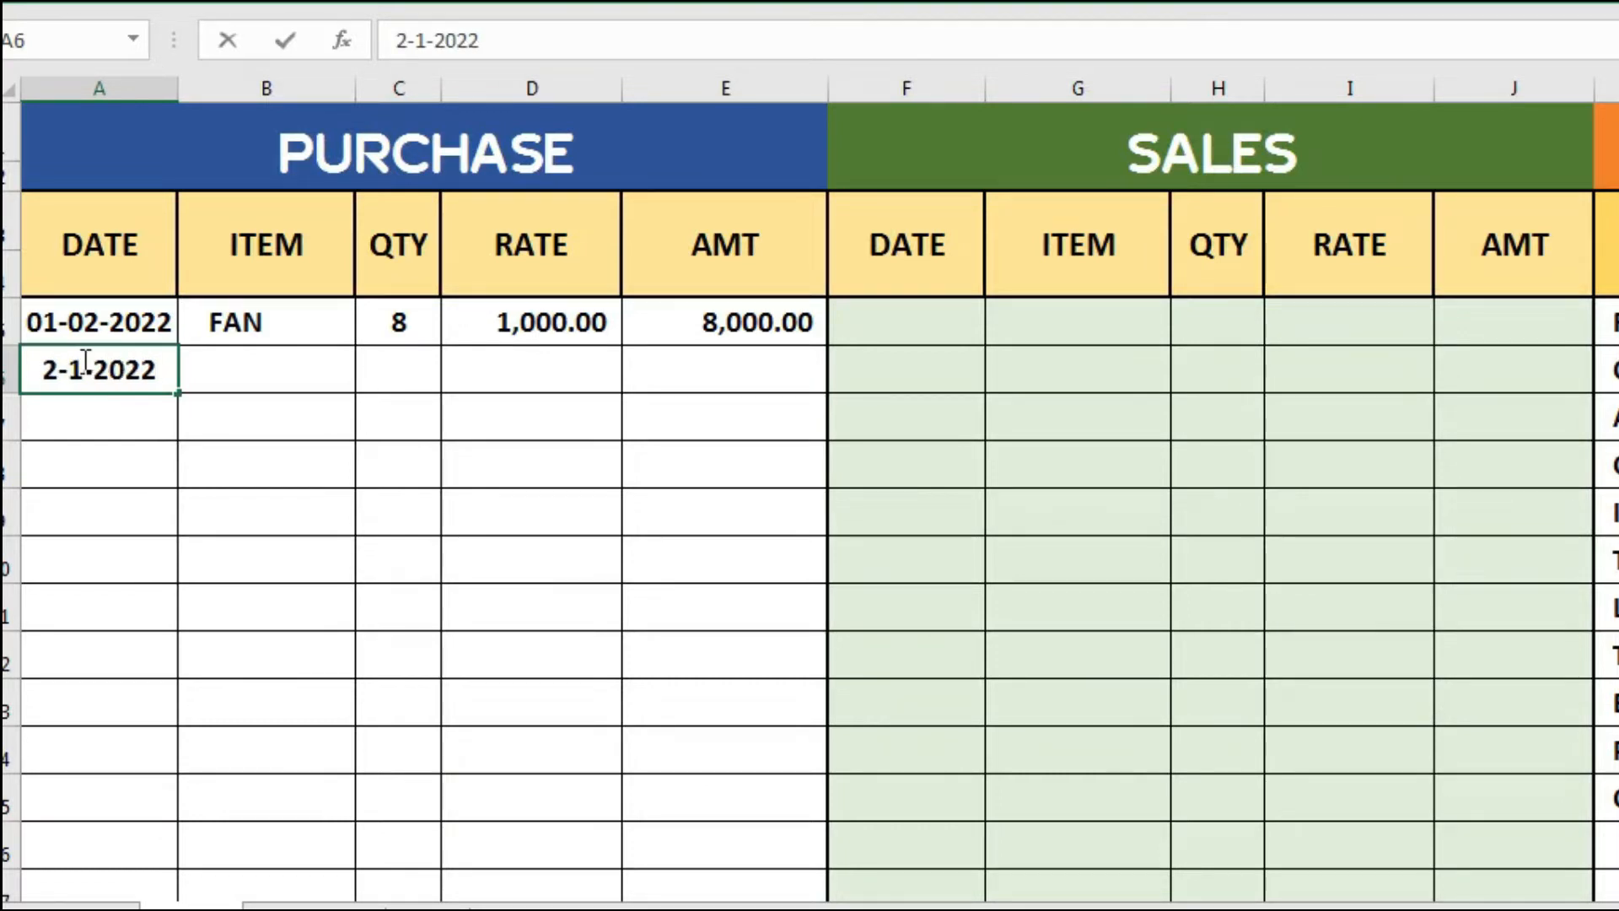
key("Tab")
type("FAN")
key("Tab")
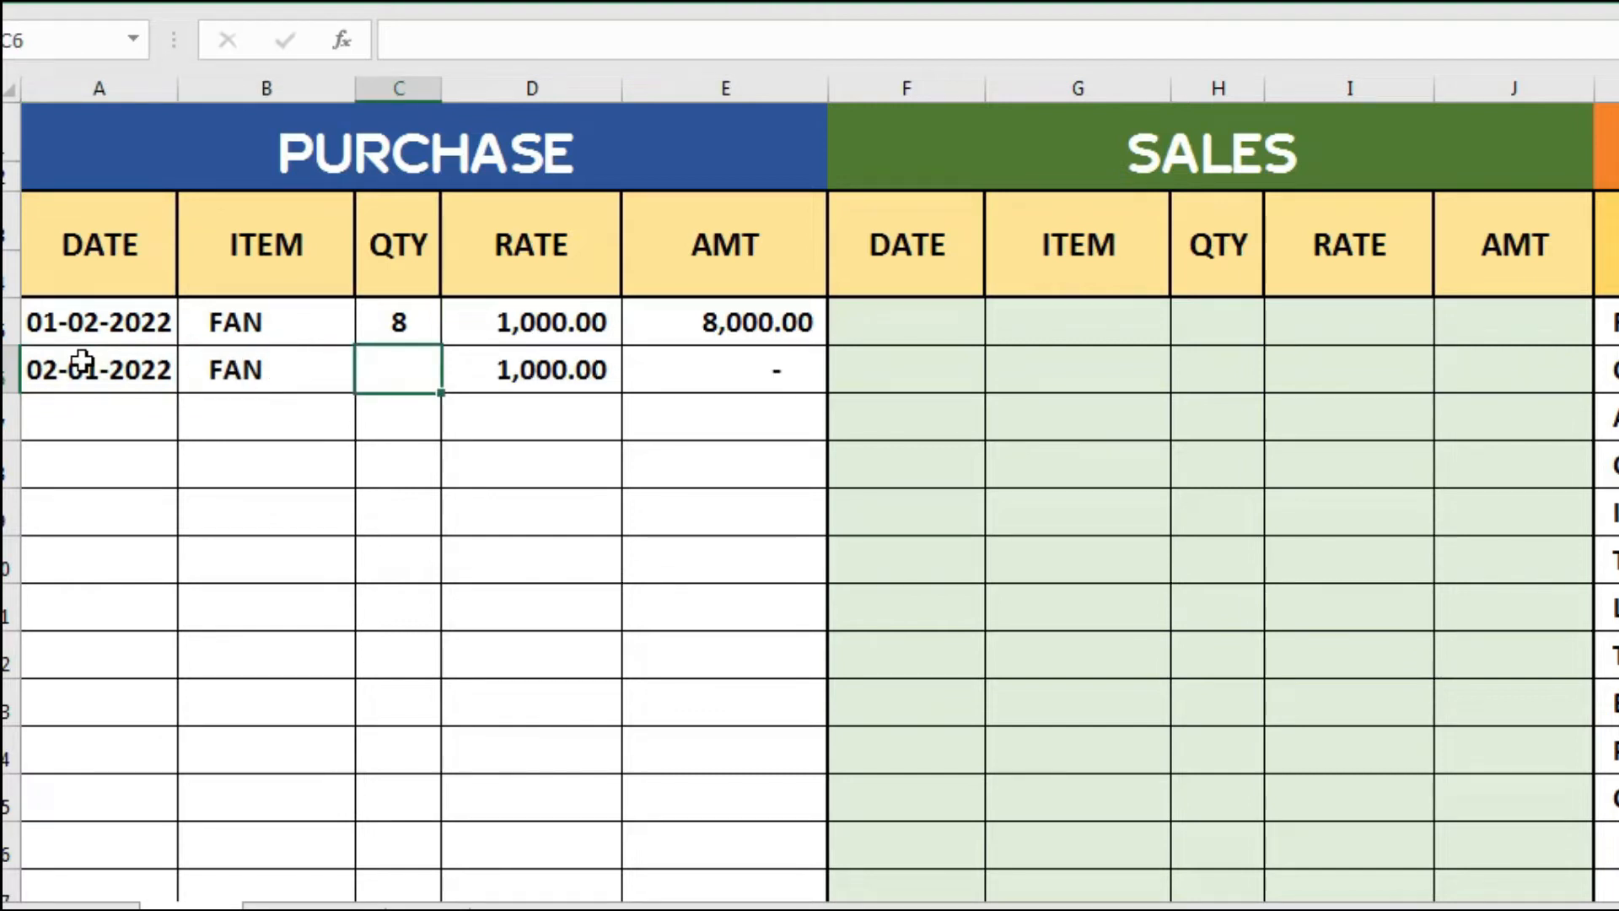
type("4")
key("Return")
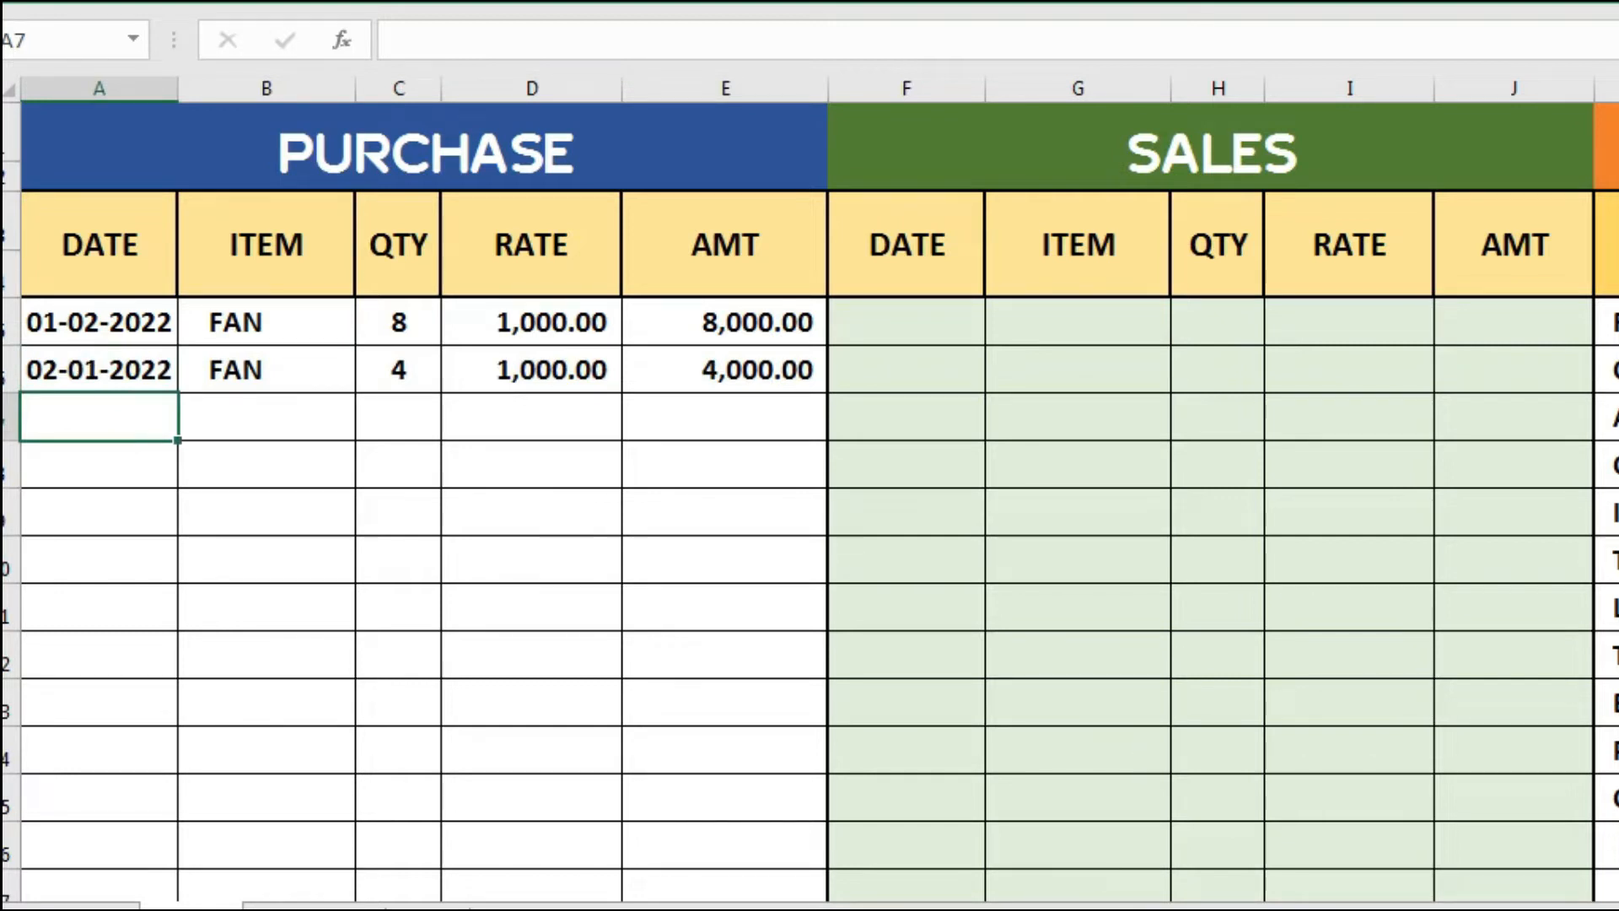
- Record a third purchase row with date 03-01-2022, item PHONE and quantity 2
scroll(809, 506, "right", 6)
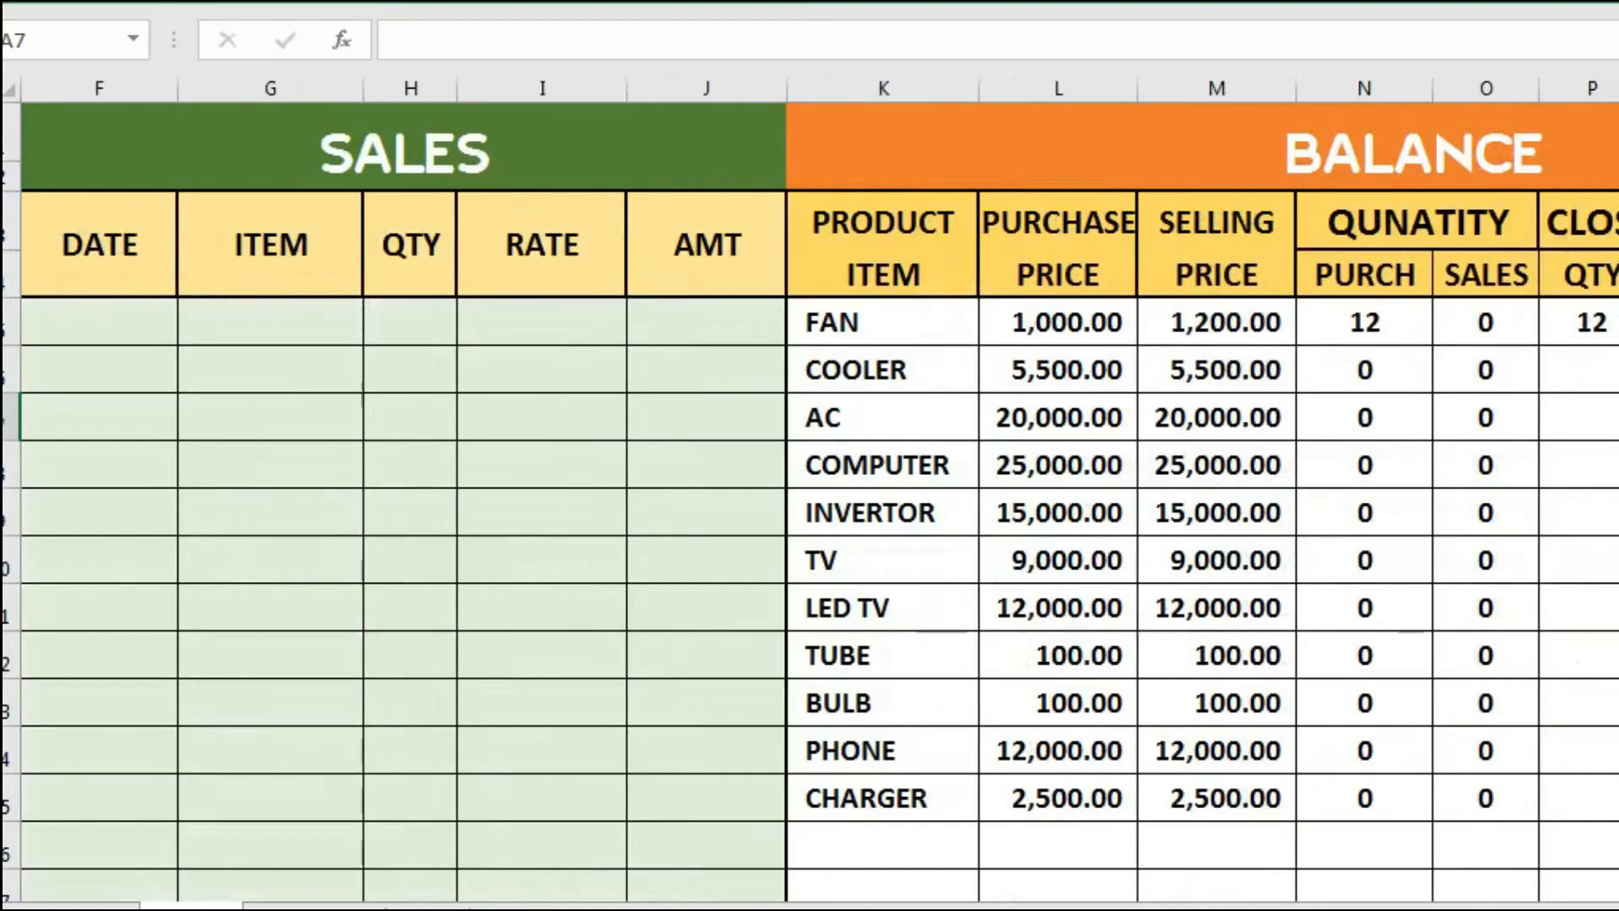
scroll(1212, 705, "right", 2)
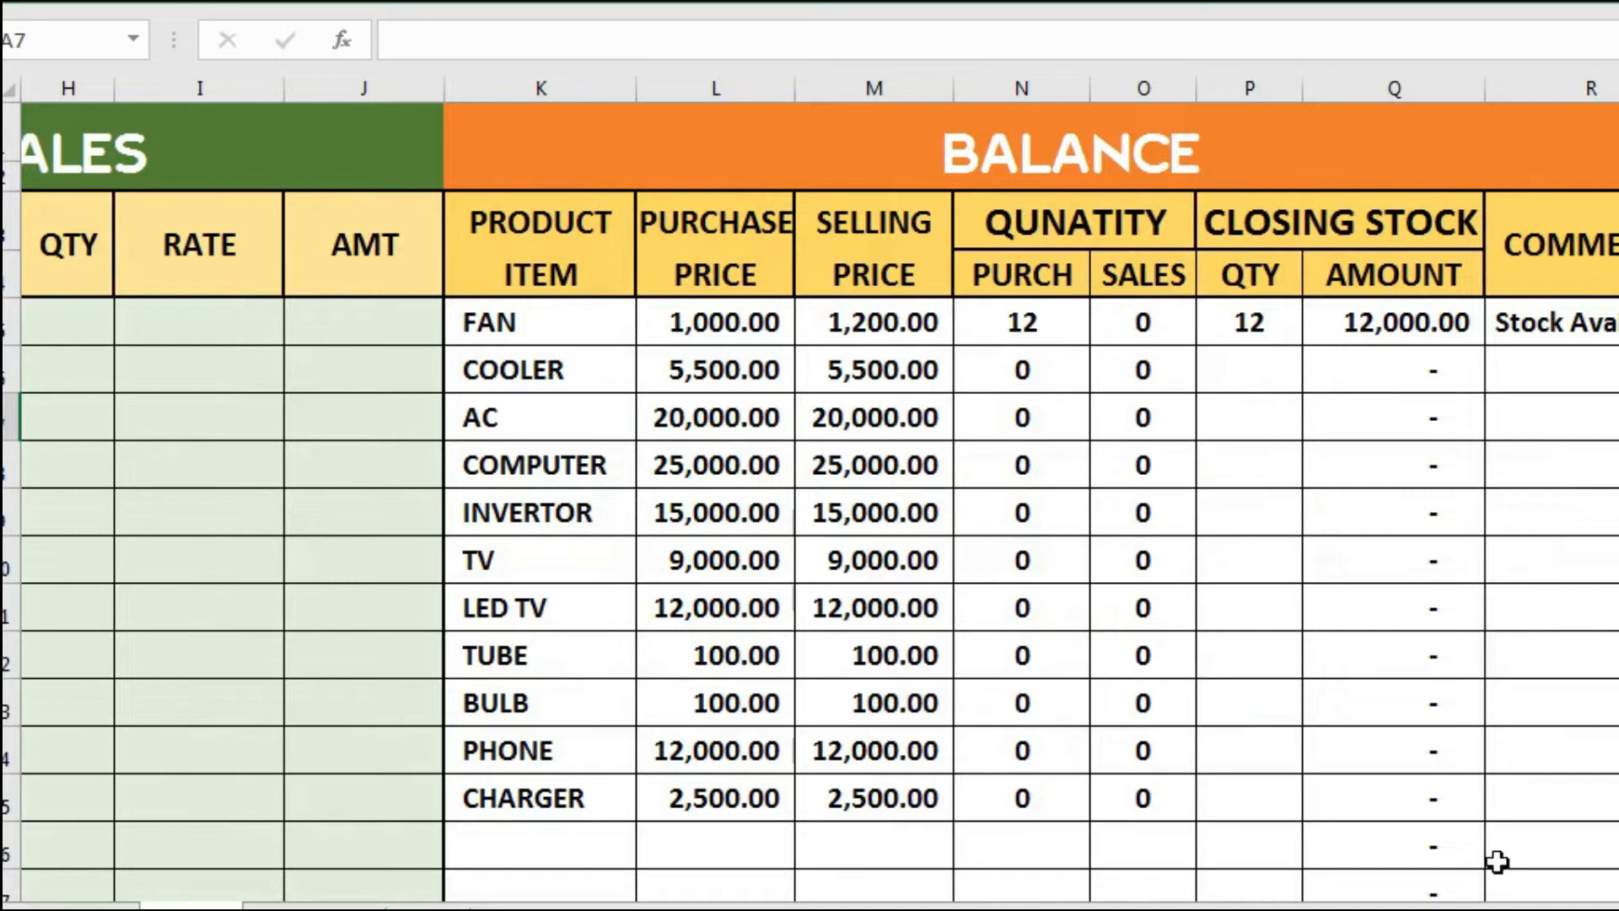
left_click_drag(1560, 910, 1265, 910)
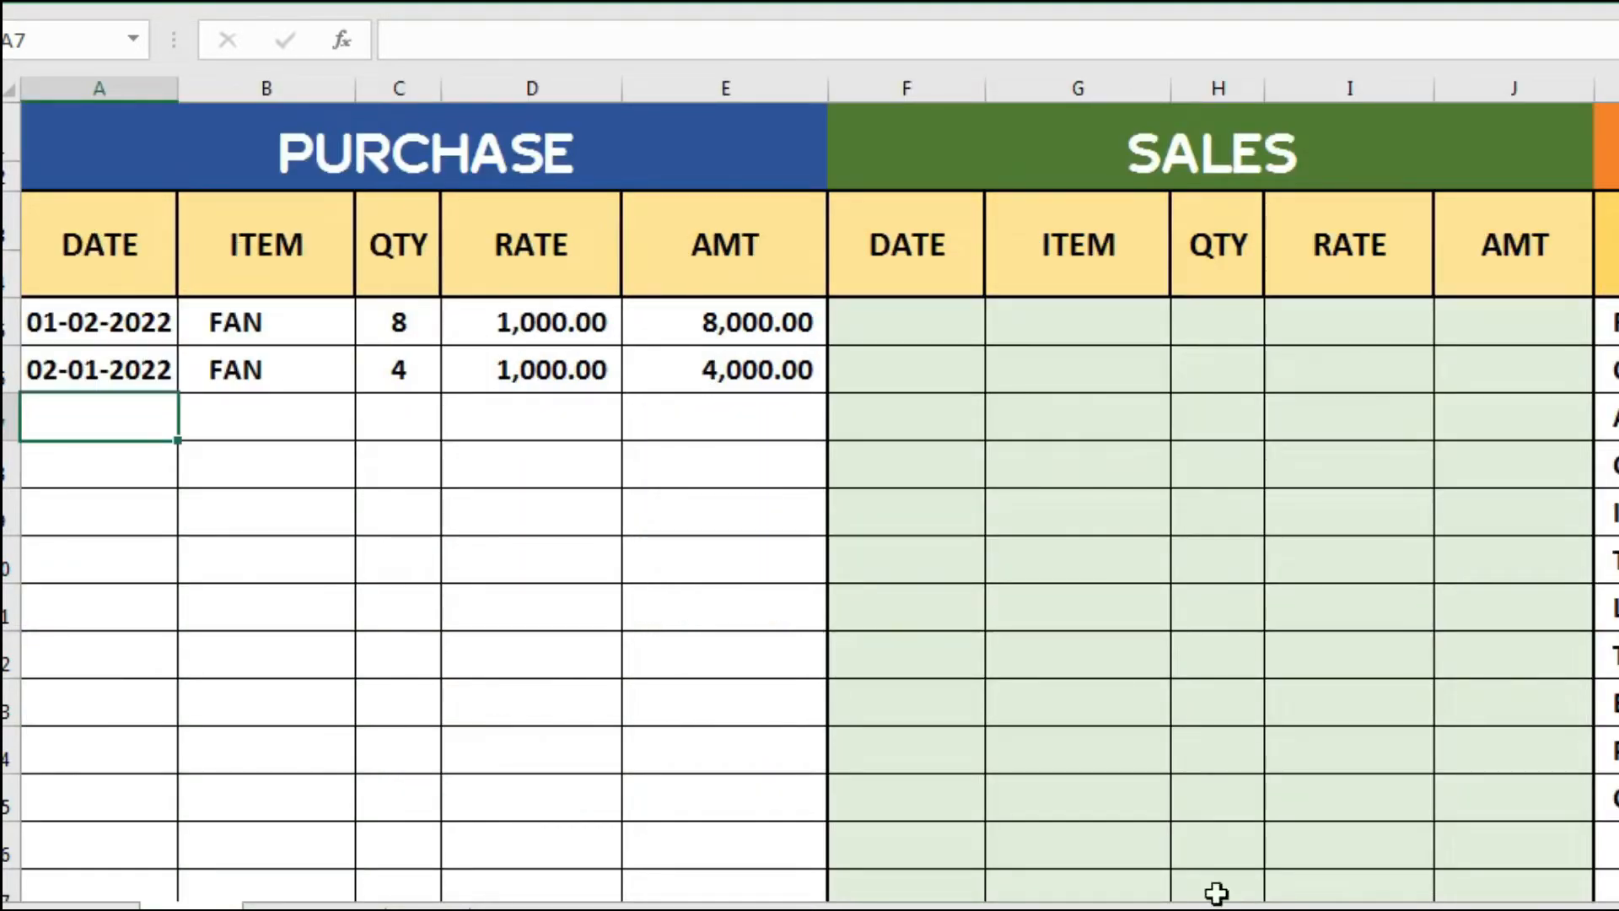
type("3-1-2022")
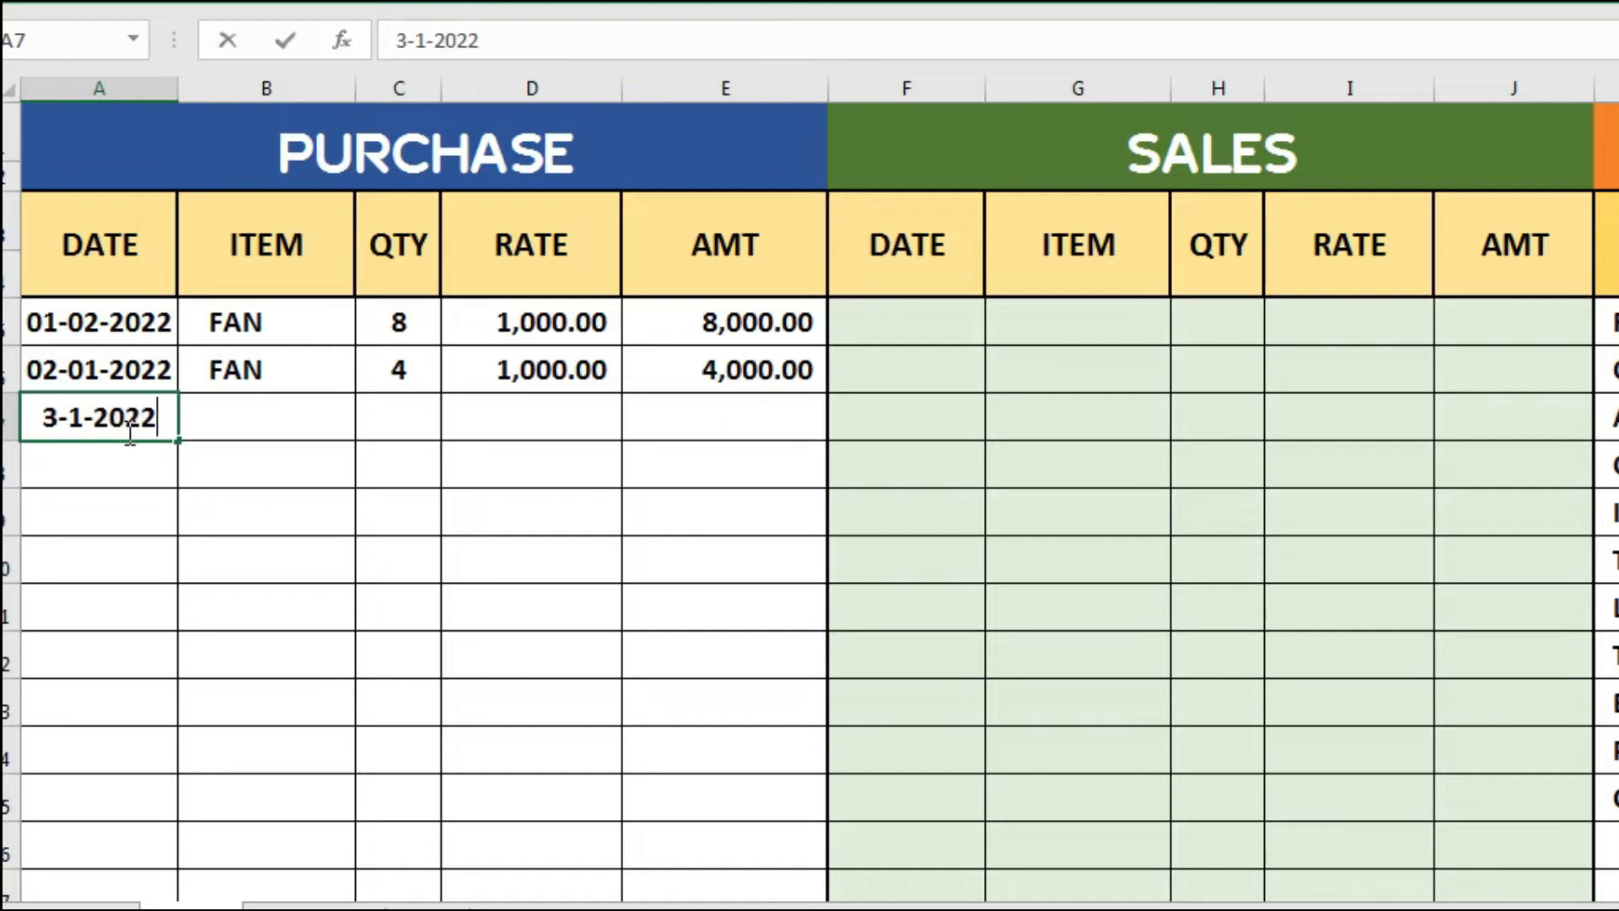
key("Tab")
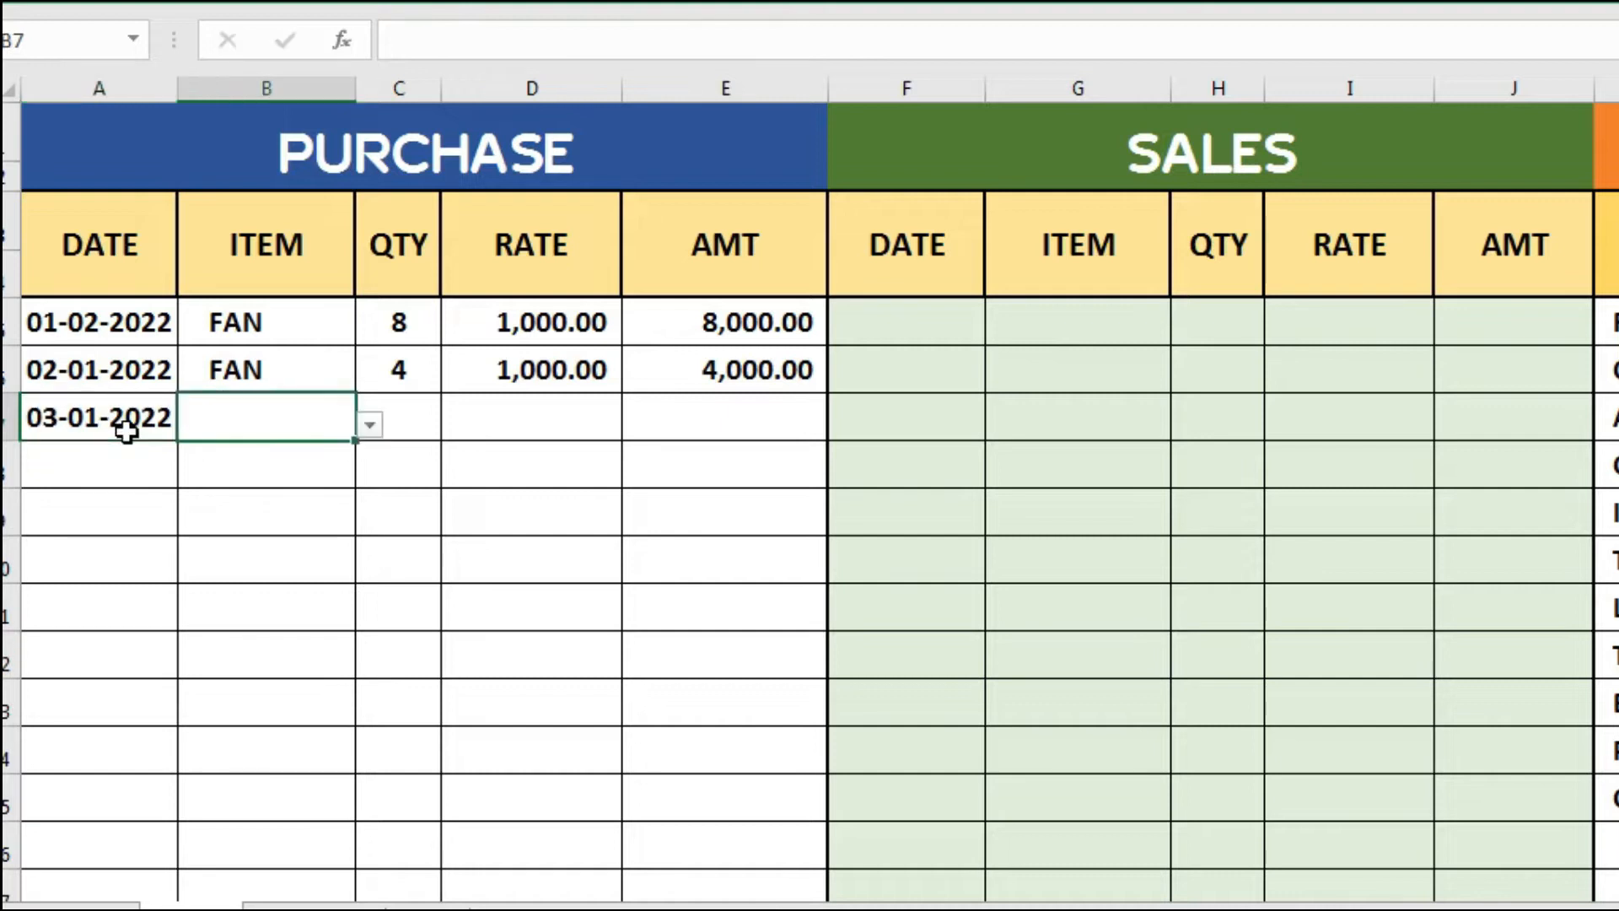
left_click(371, 424)
left_click_drag(364, 497, 366, 529)
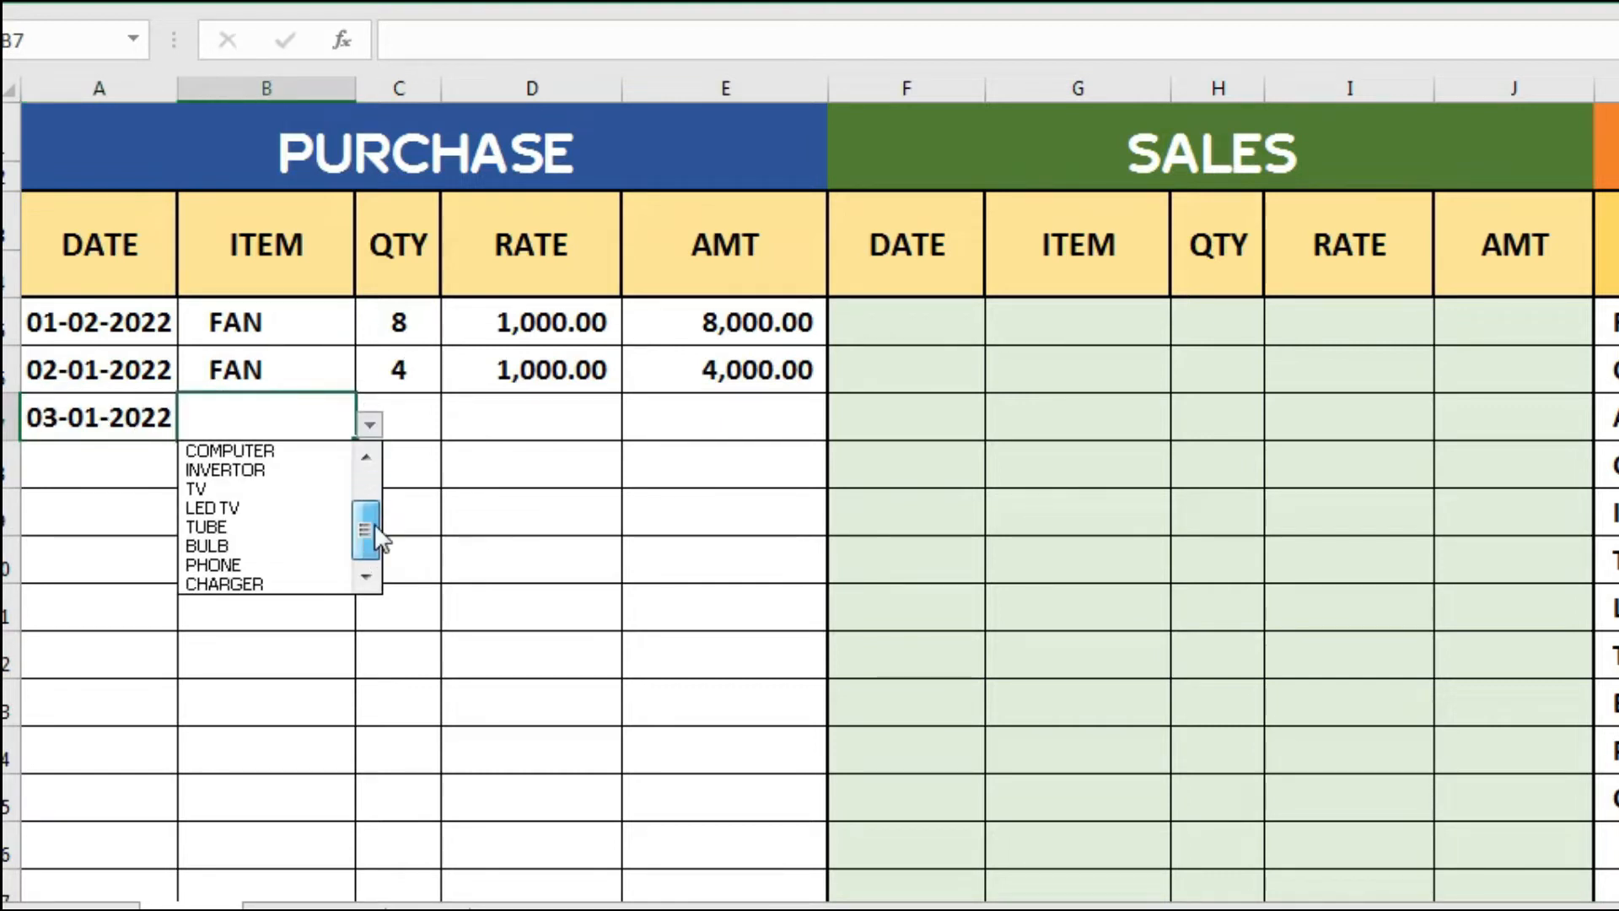
left_click(325, 565)
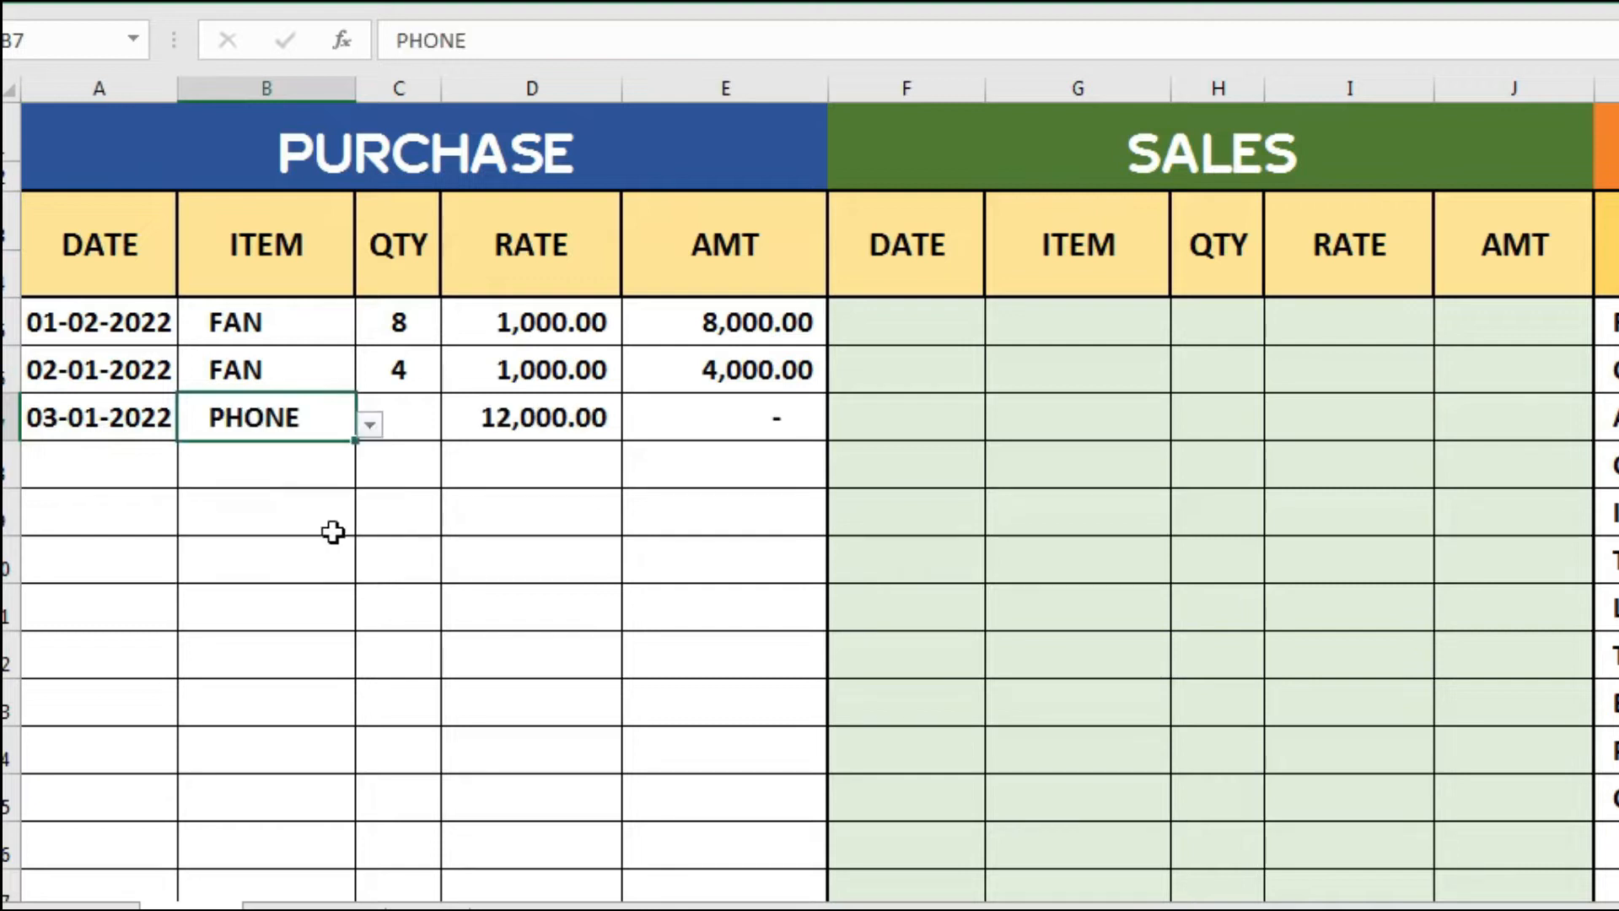
left_click(404, 421)
type("2")
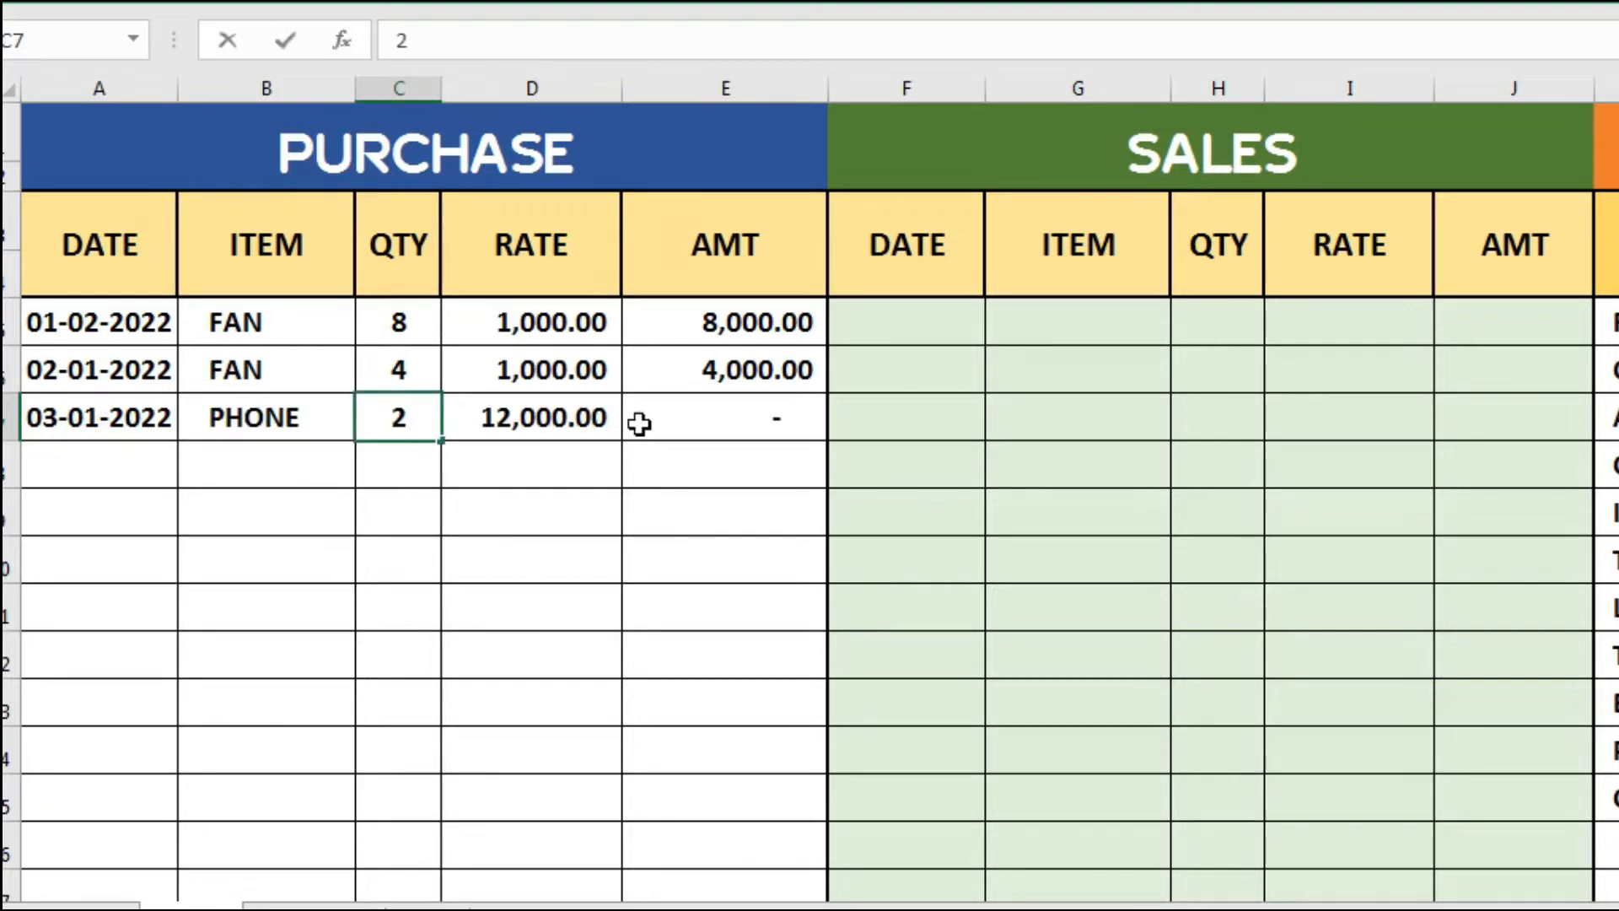
left_click(666, 423)
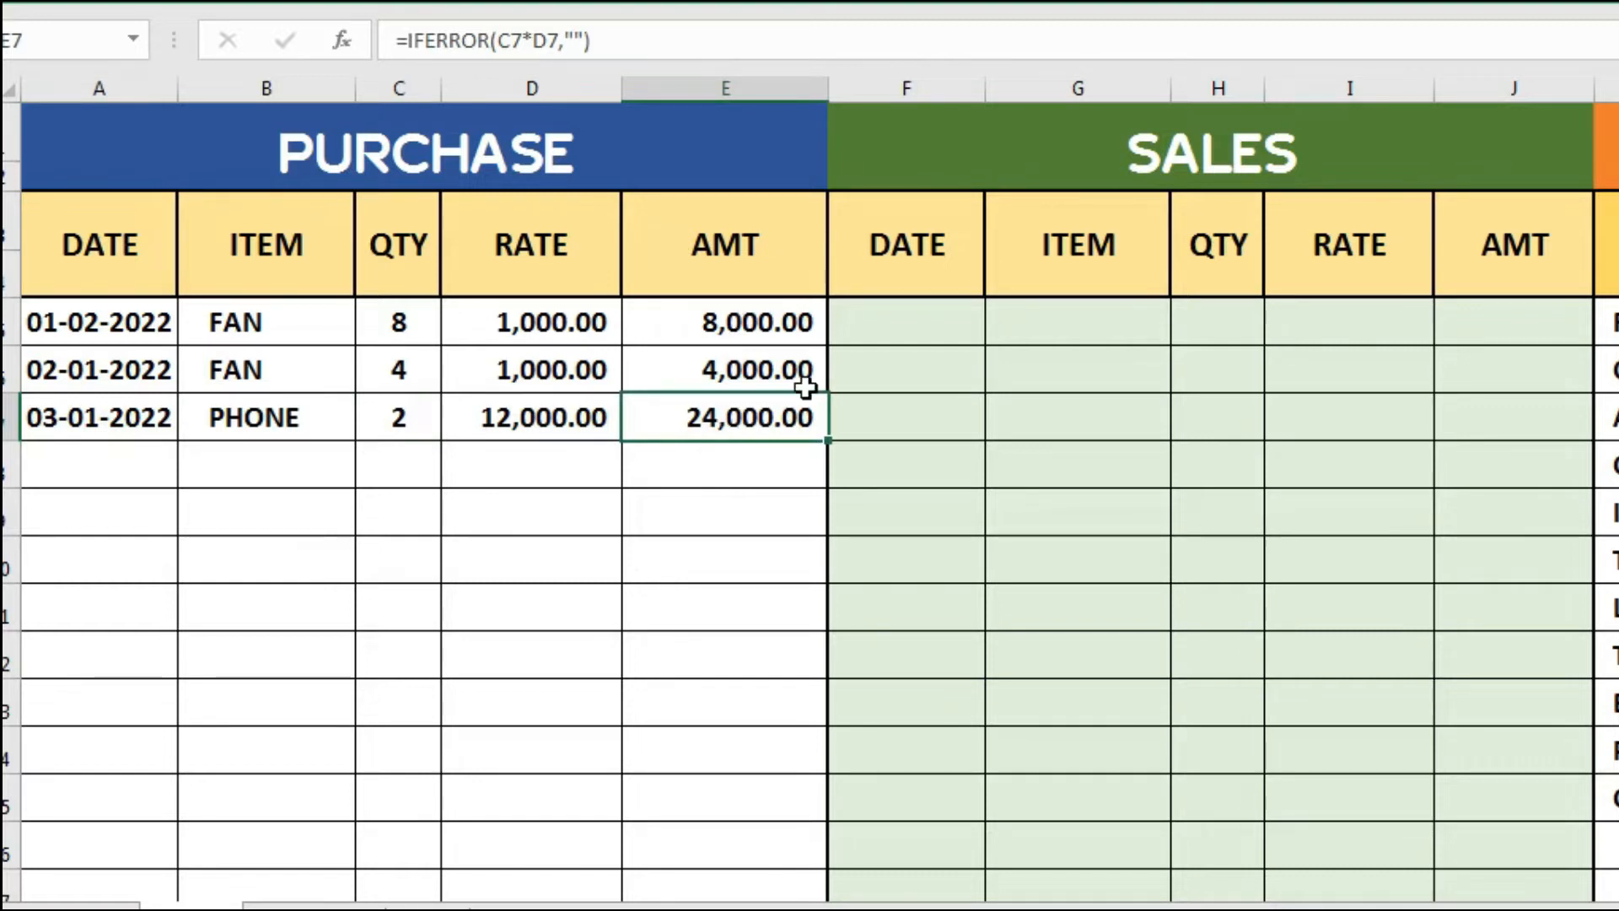
- Start the first sales row with date 04-01-2022 and choose FAN as the item
left_click(939, 326)
type("1")
key("BackSpace")
type("4-")
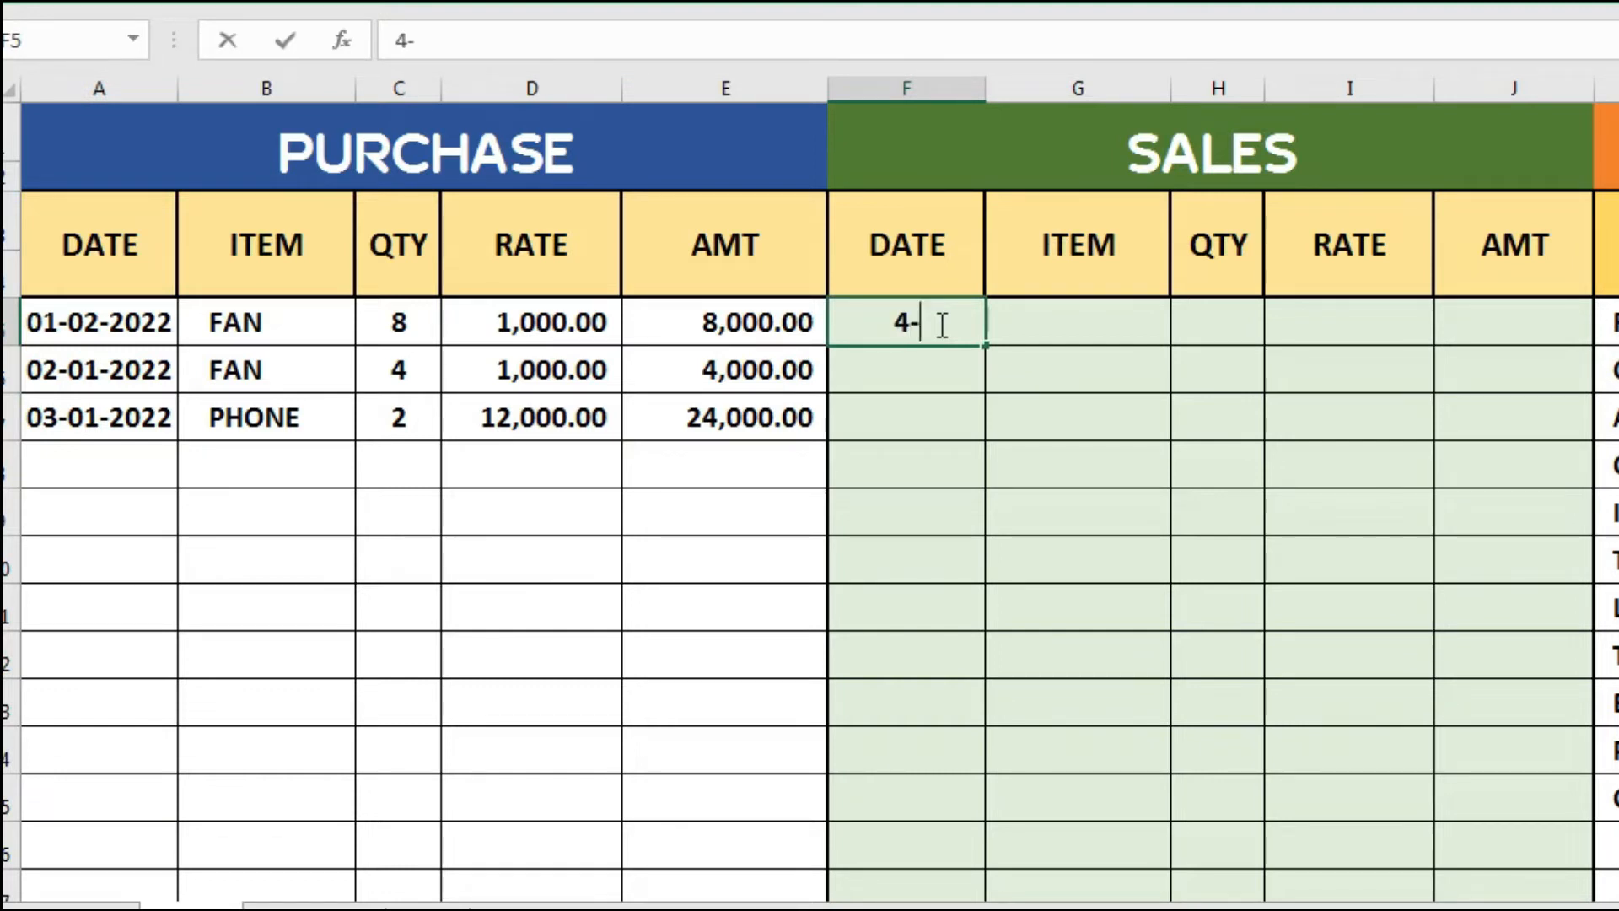
type("1-2022")
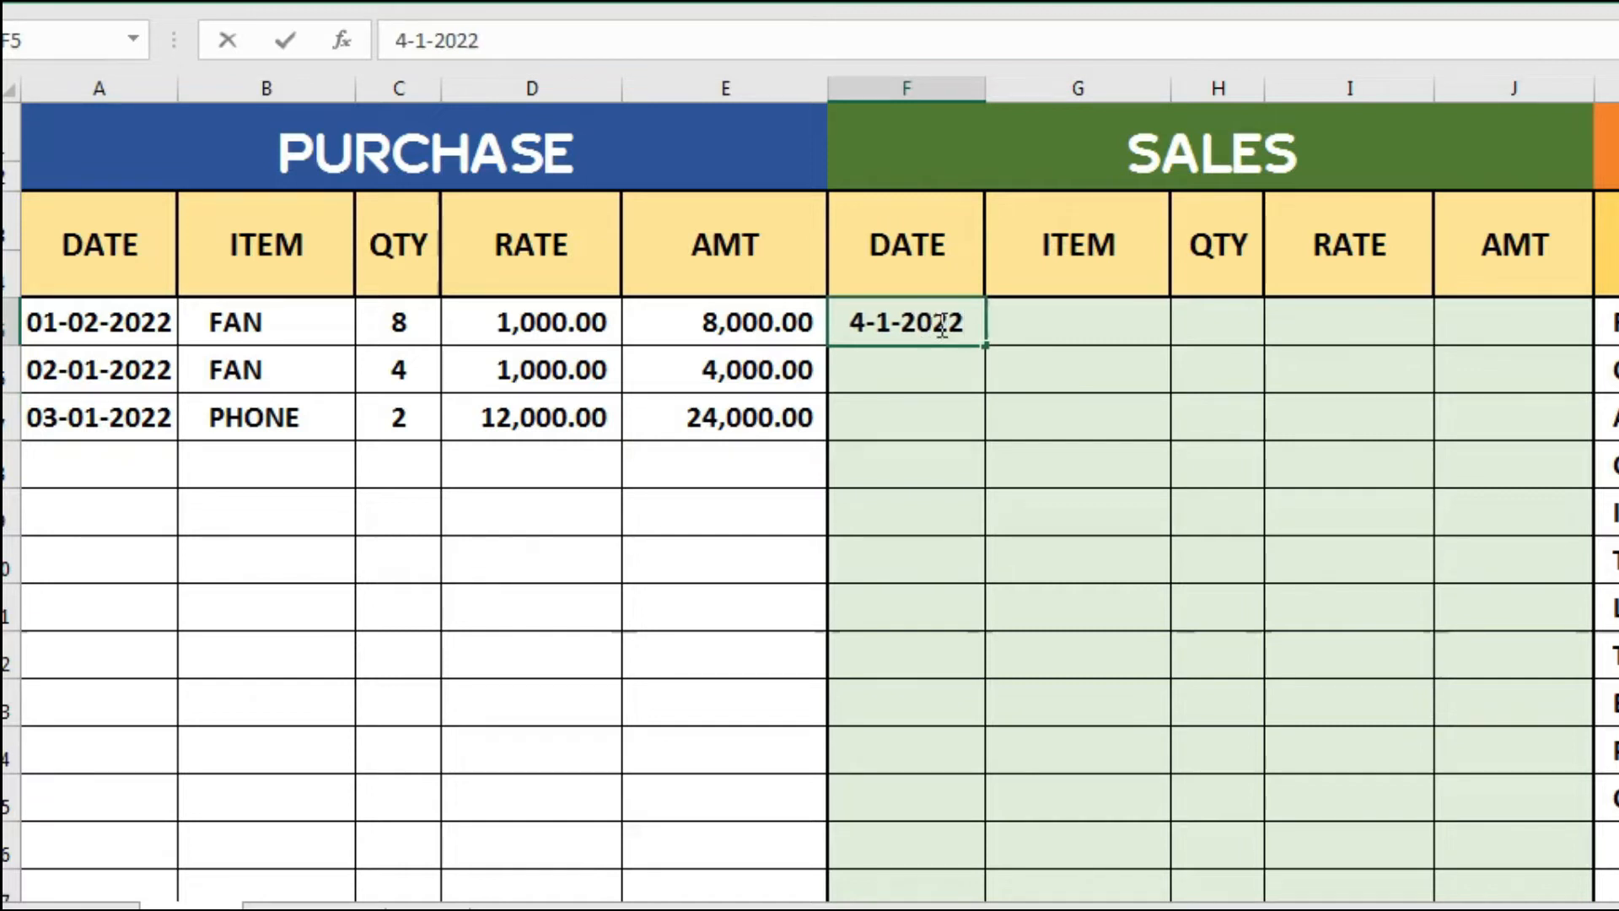
key("Tab")
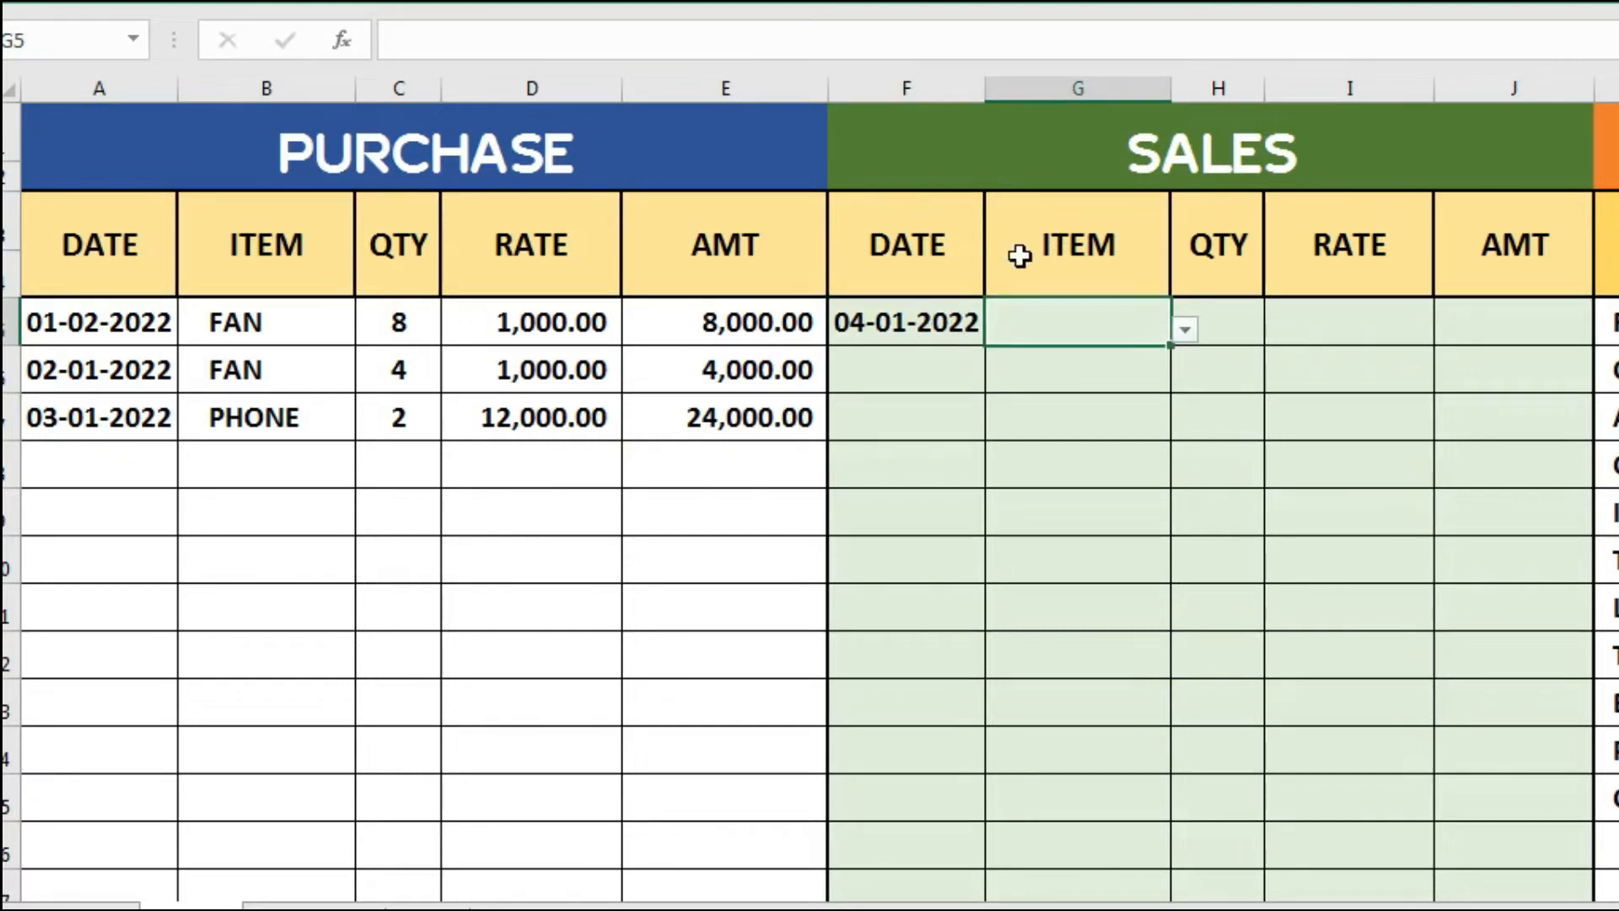
left_click(1184, 330)
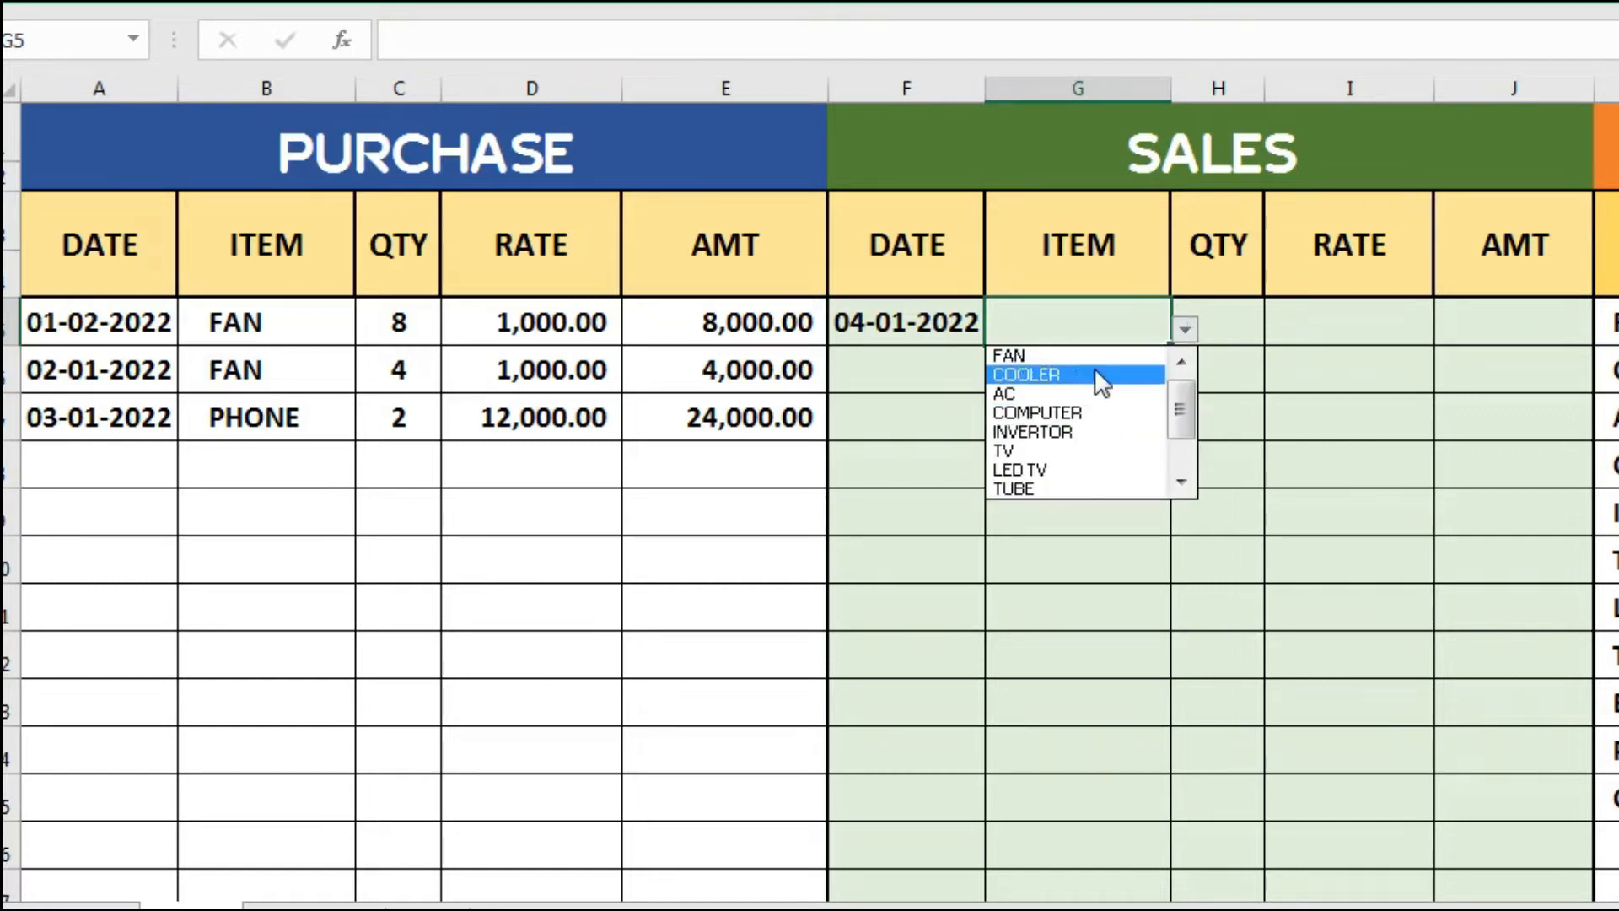
key("Escape")
left_click(1185, 330)
left_click(1139, 357)
- Set the quantity of the FAN sale in the first sales row to 8
left_click(1224, 334)
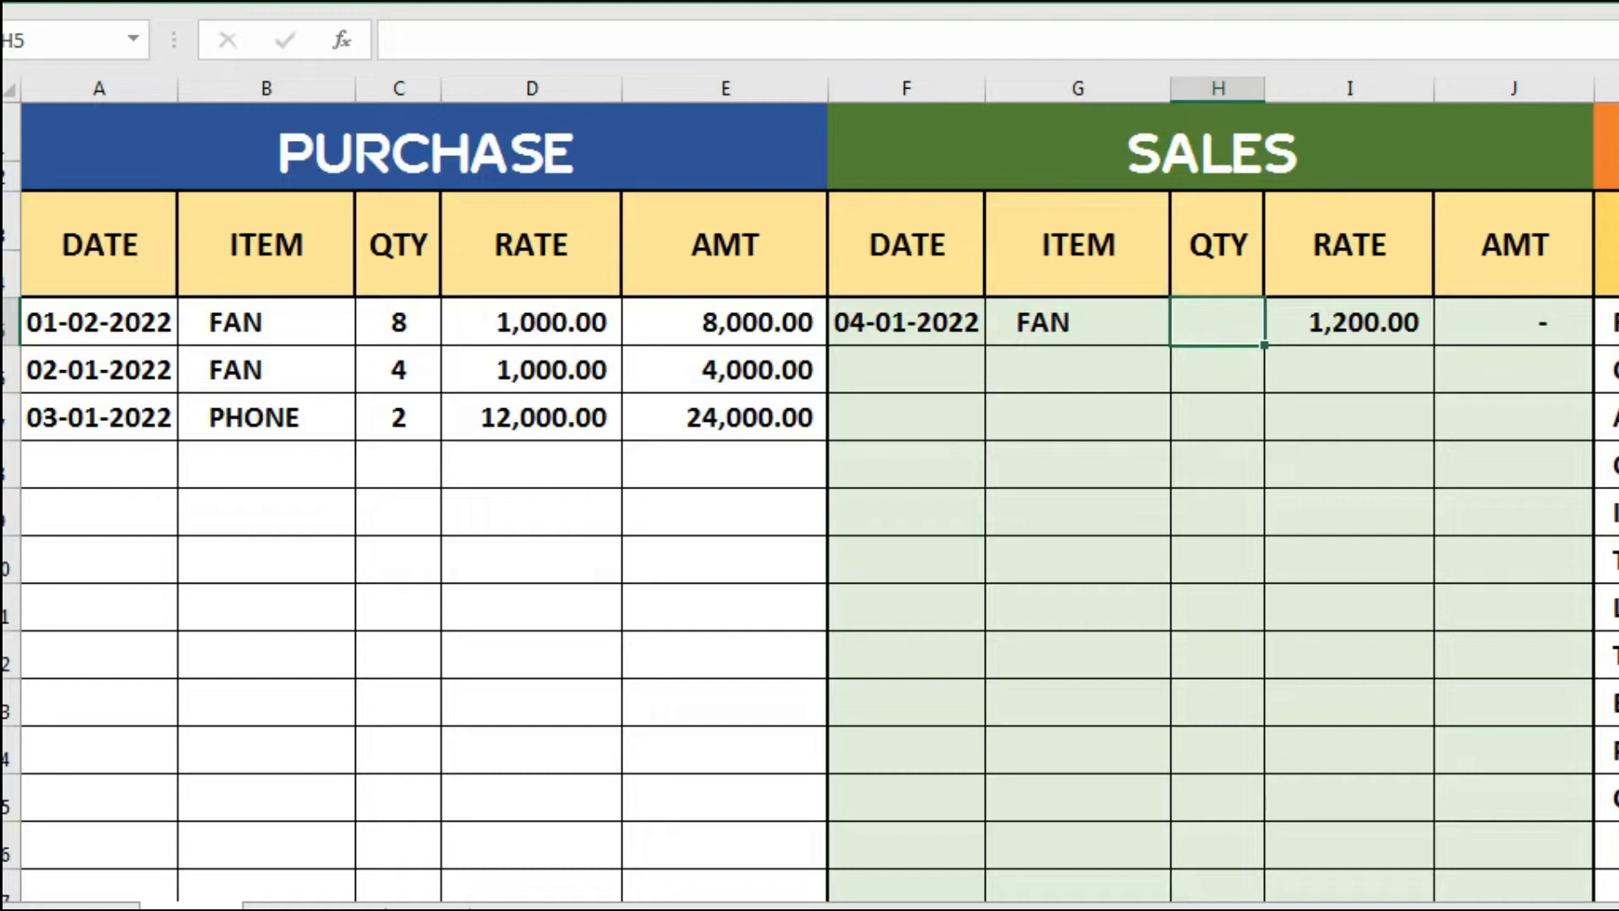
scroll(809, 506, "right", 3)
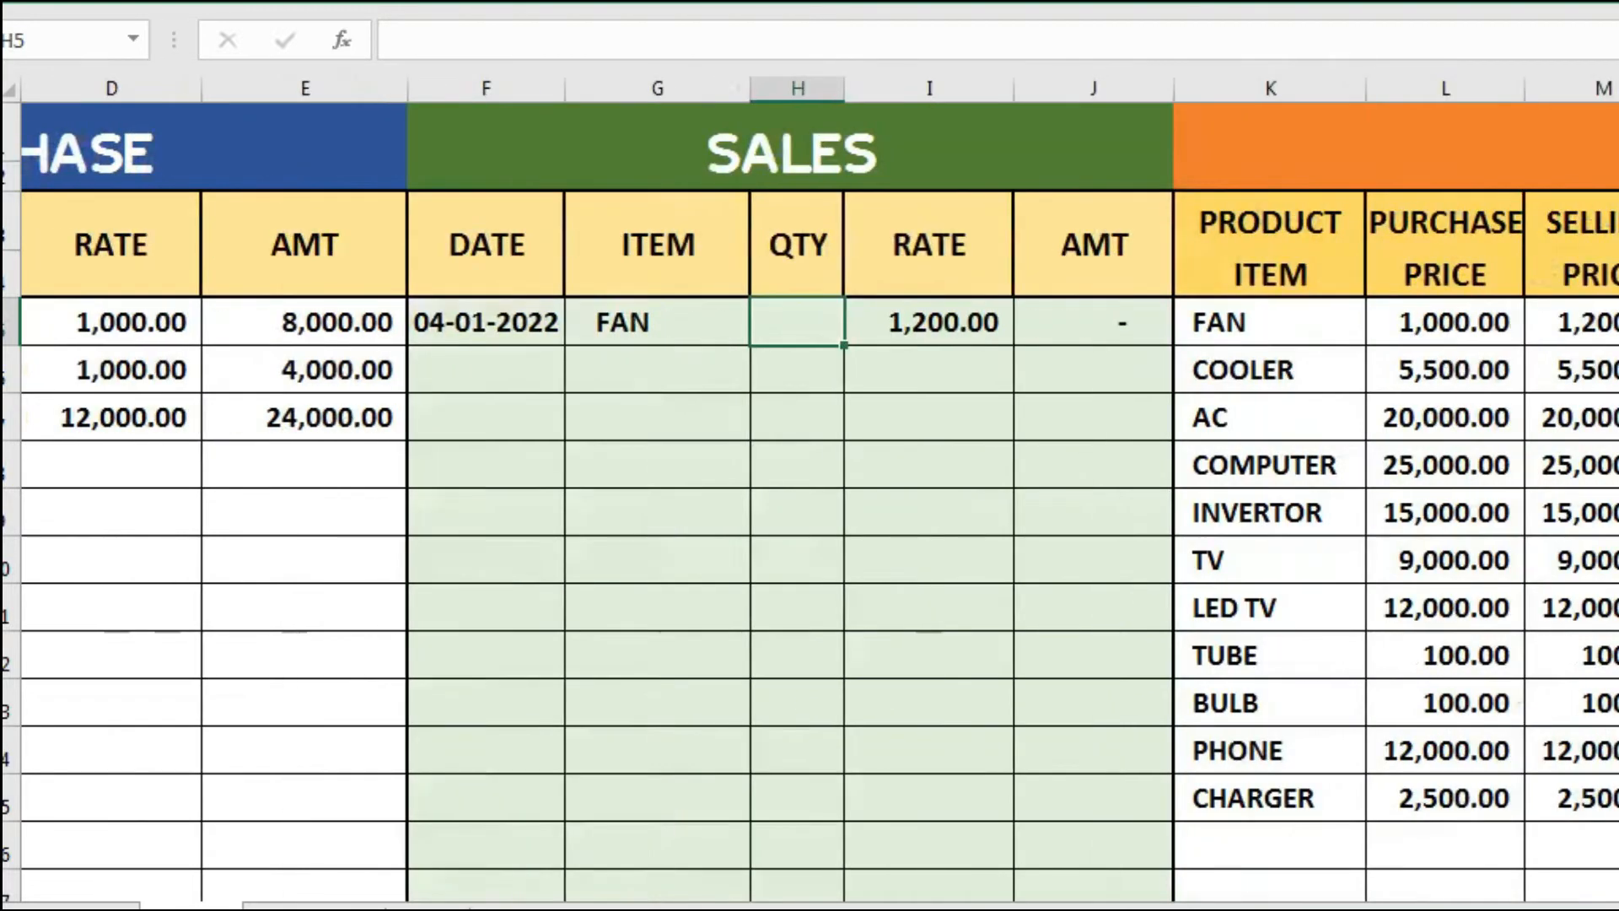
scroll(810, 506, "left", 3)
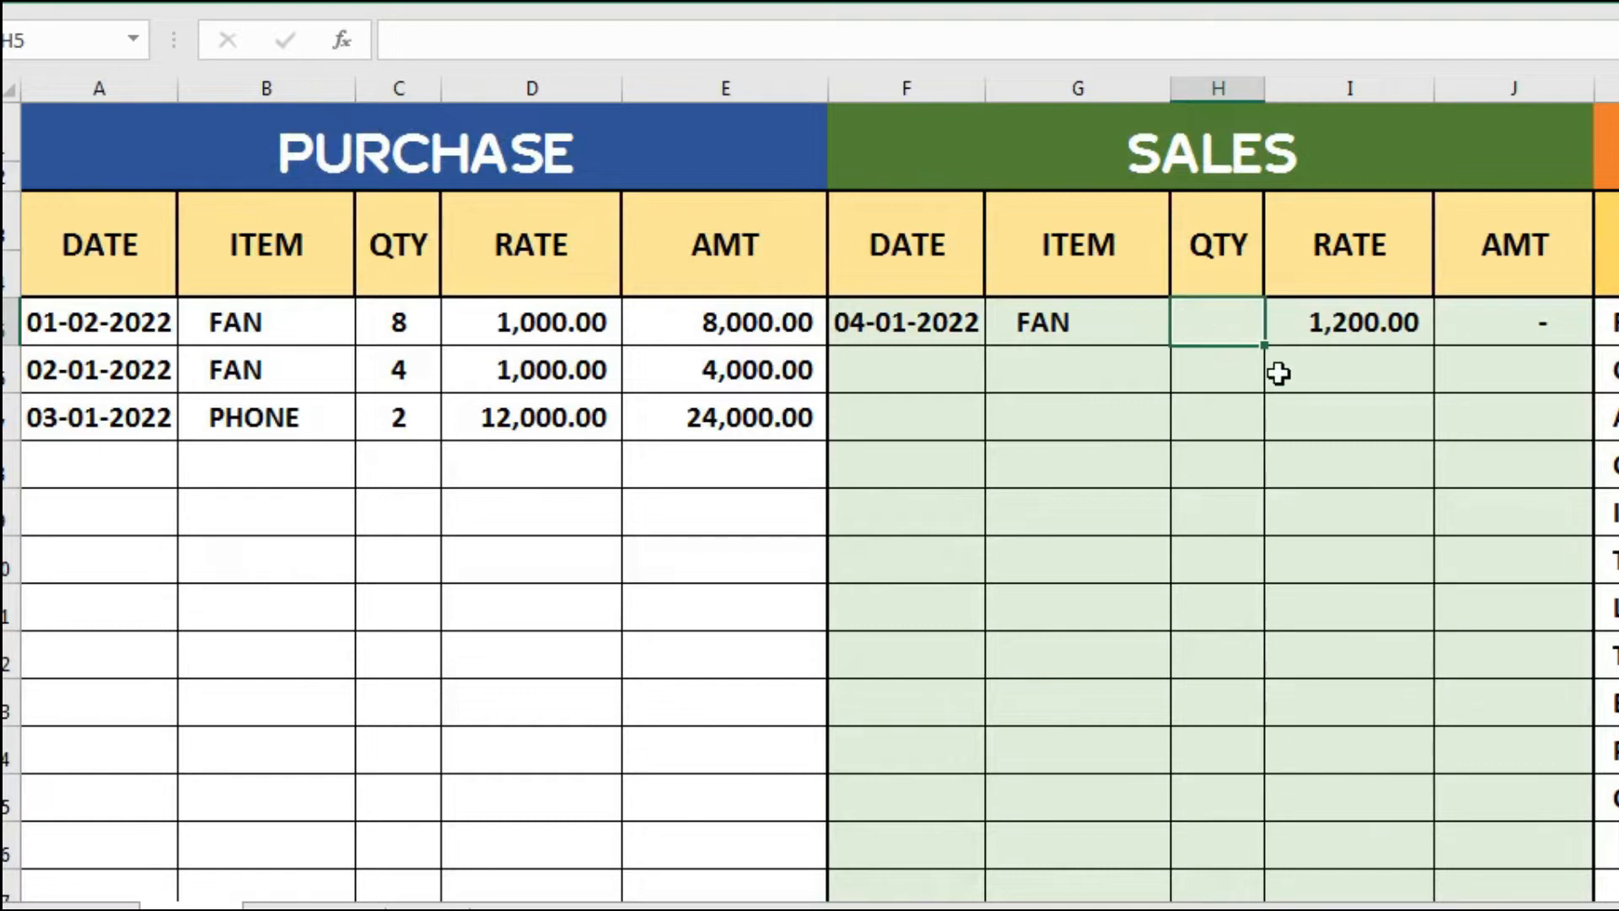
scroll(1510, 296, "right", 4)
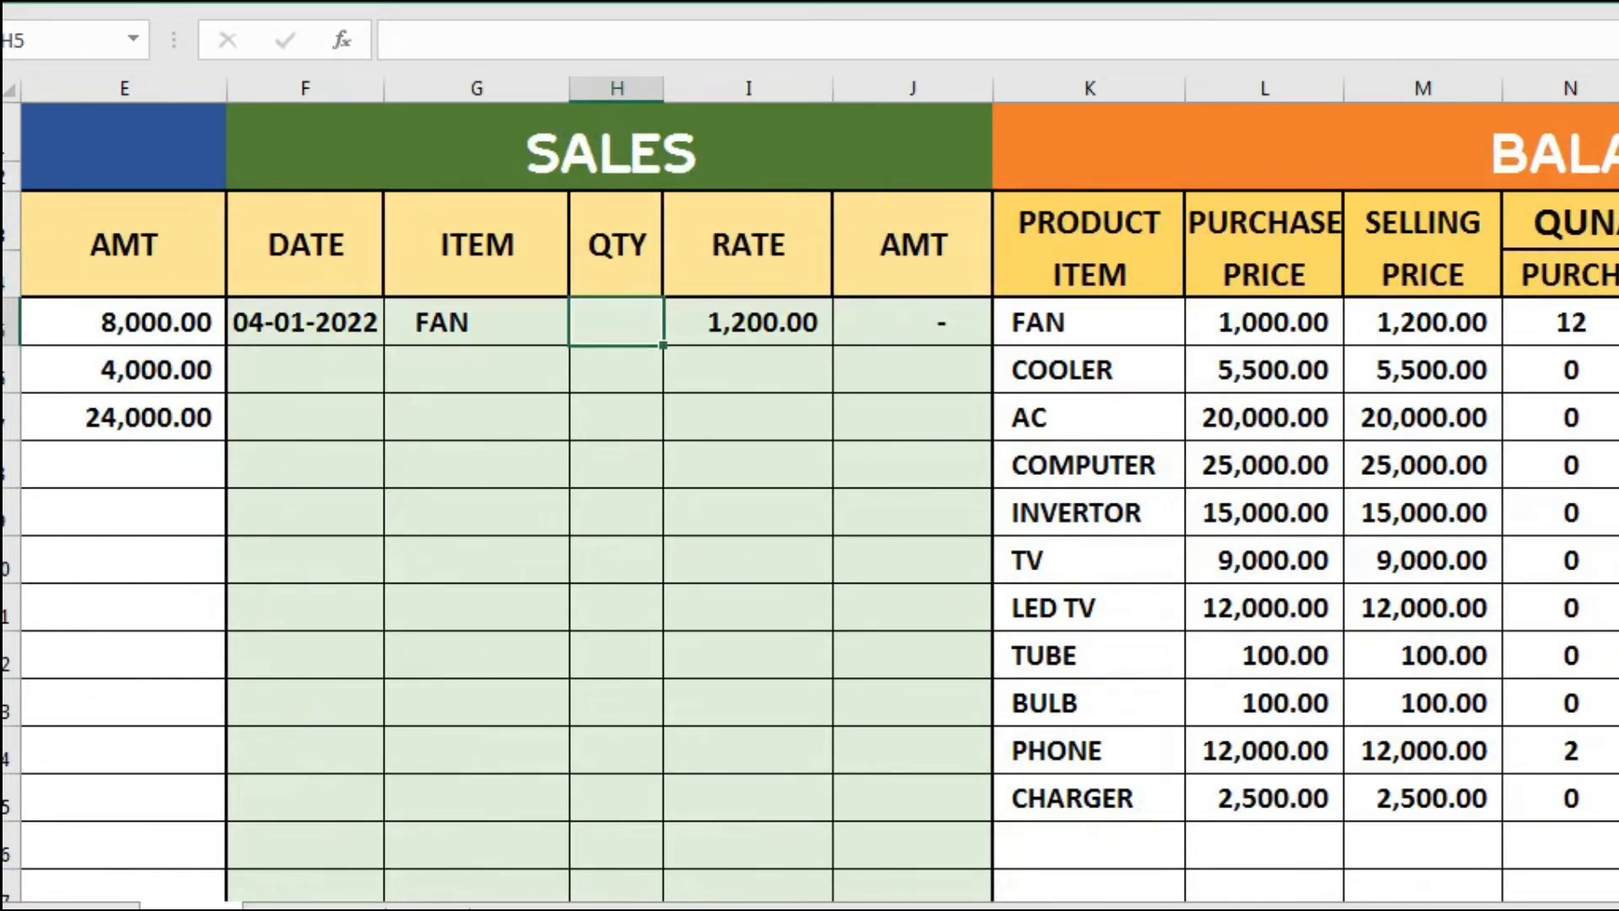
left_click_drag(1467, 909, 1393, 909)
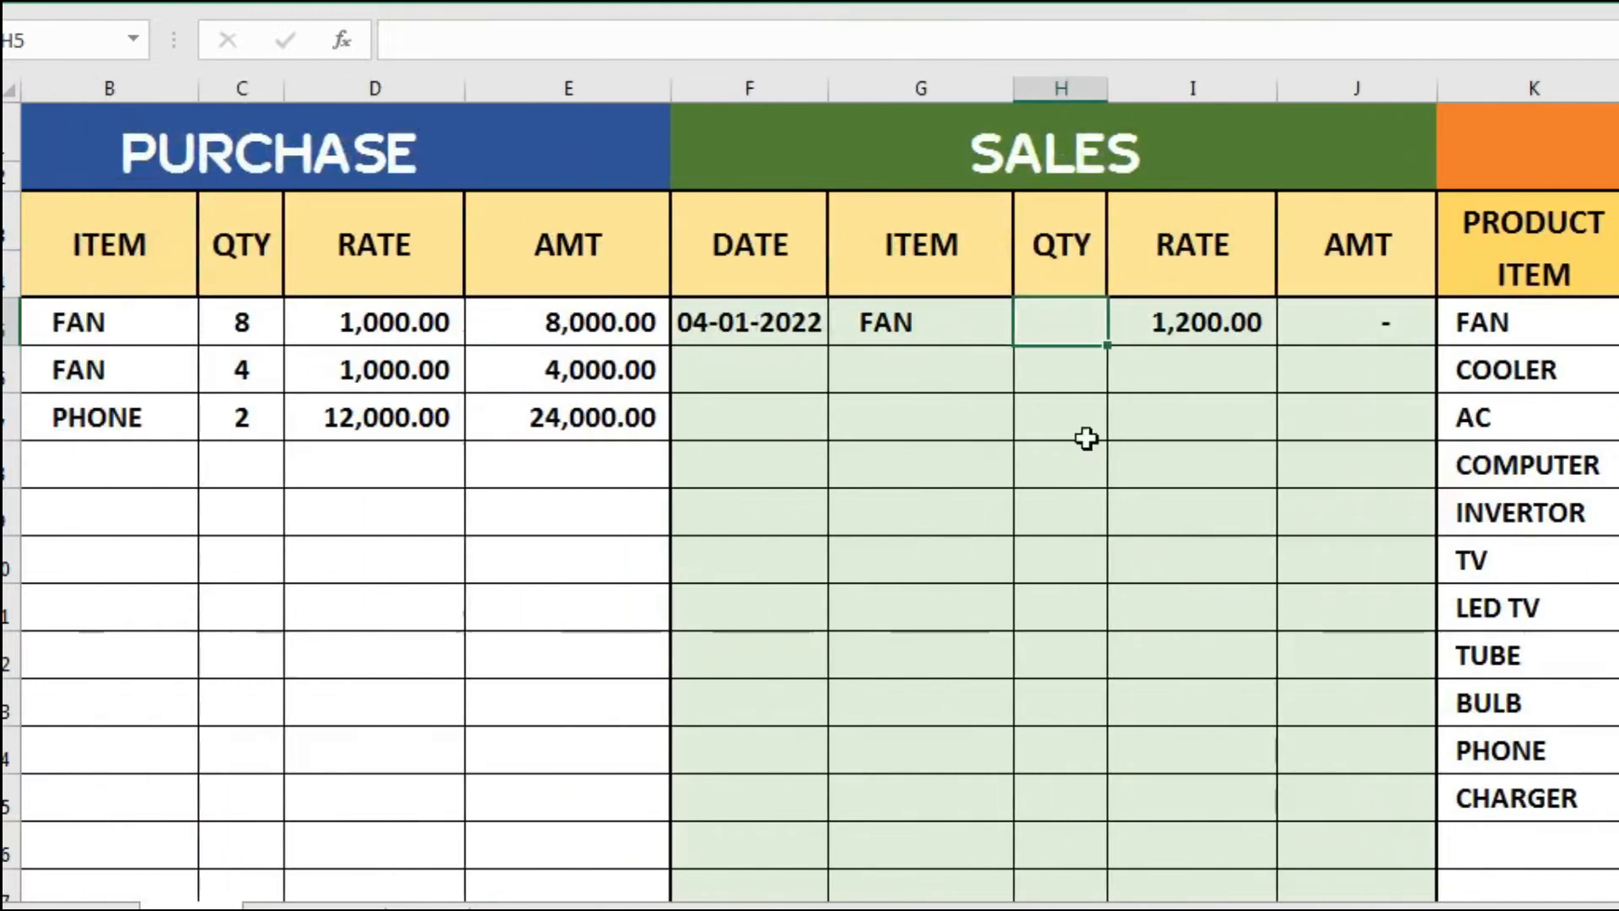
type("8")
left_click(1092, 470)
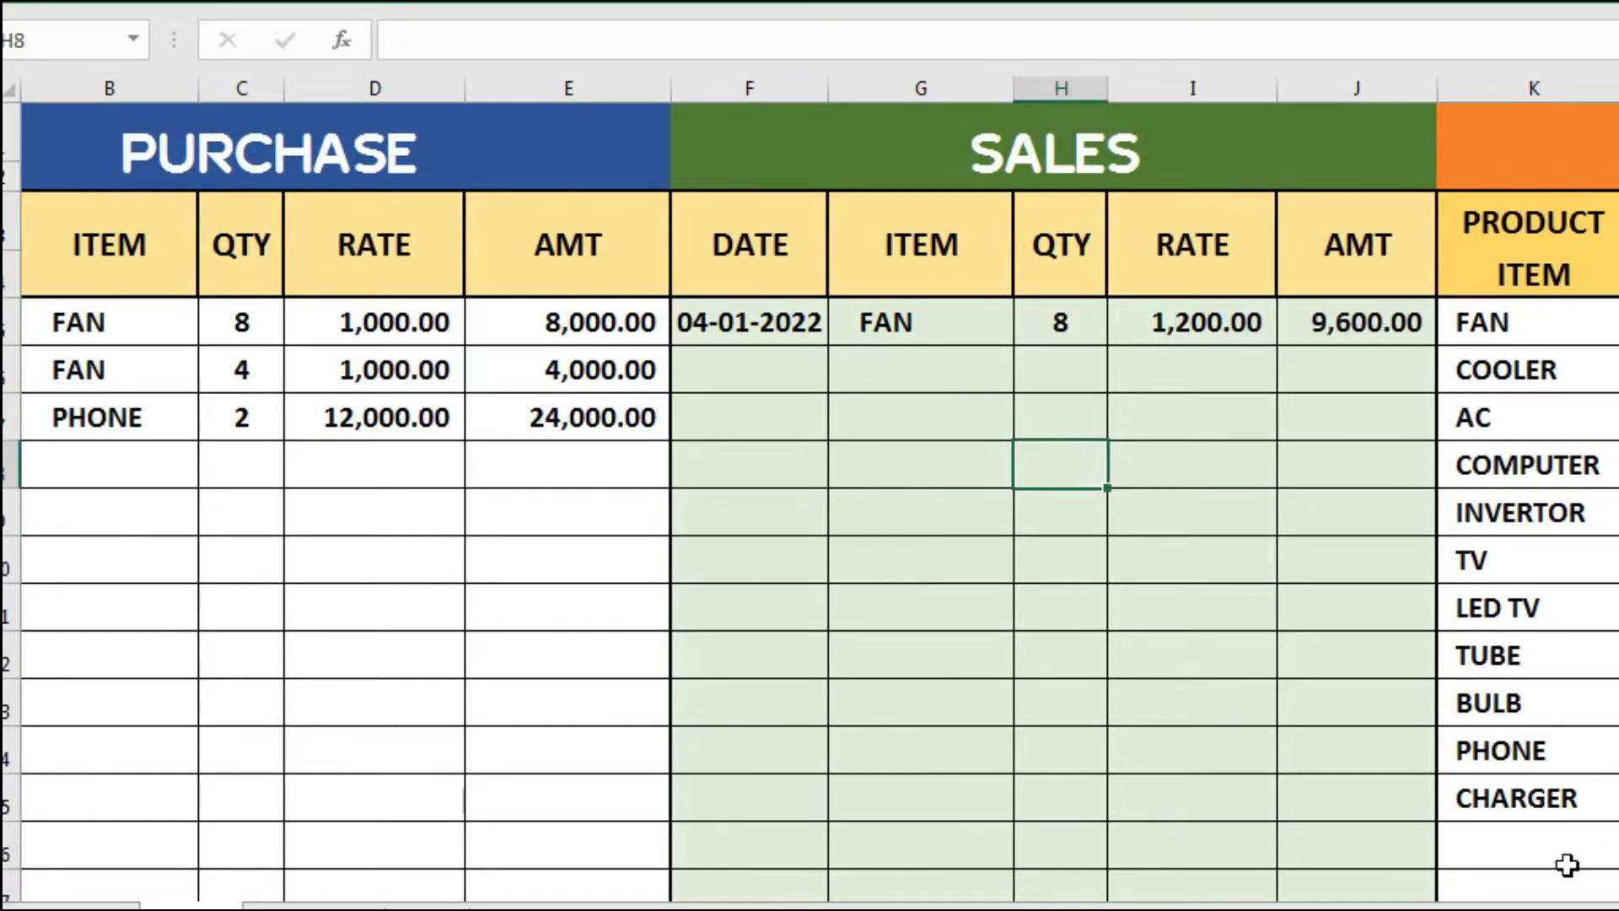
- Set the product margin beside the balance table to 10
left_click_drag(1518, 909, 1582, 909)
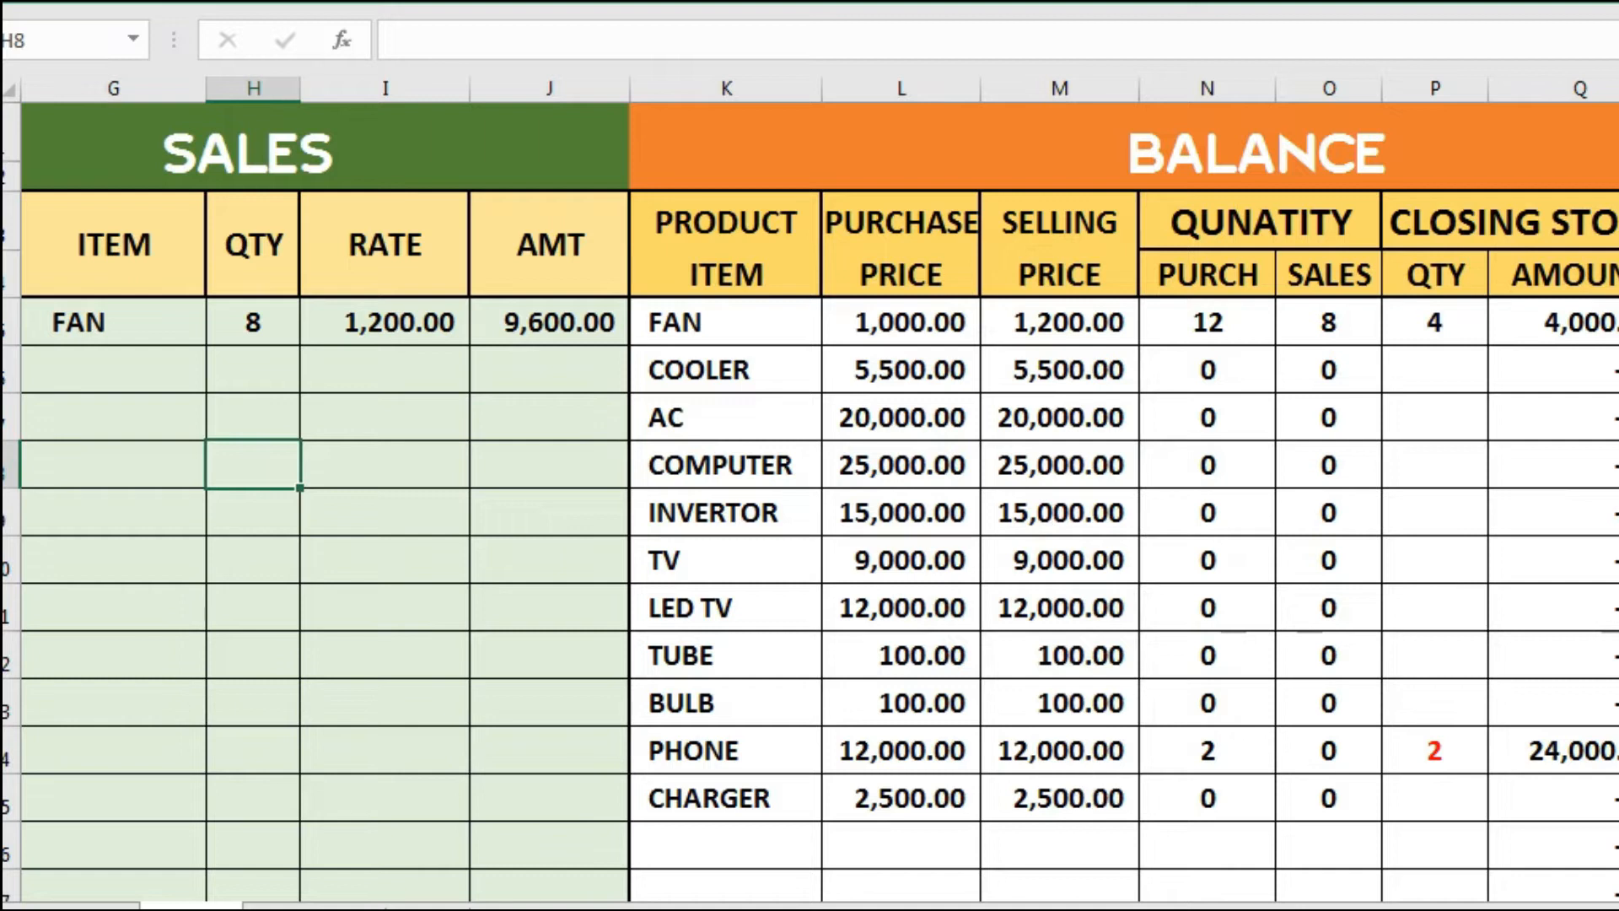
scroll(810, 506, "right", 5)
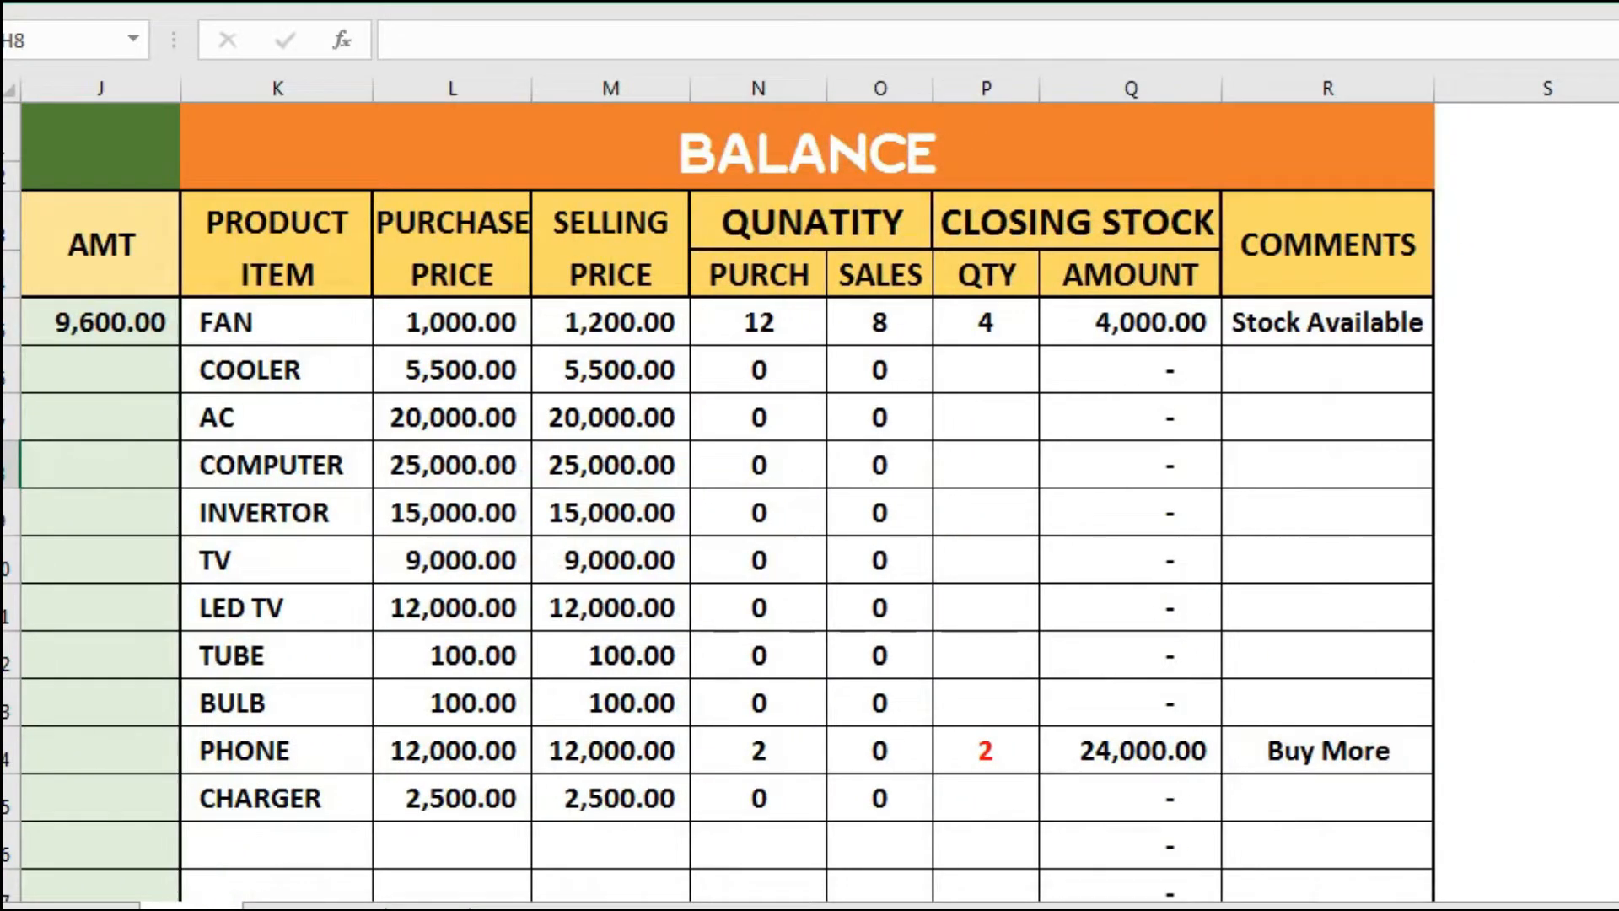
scroll(810, 506, "right", 1)
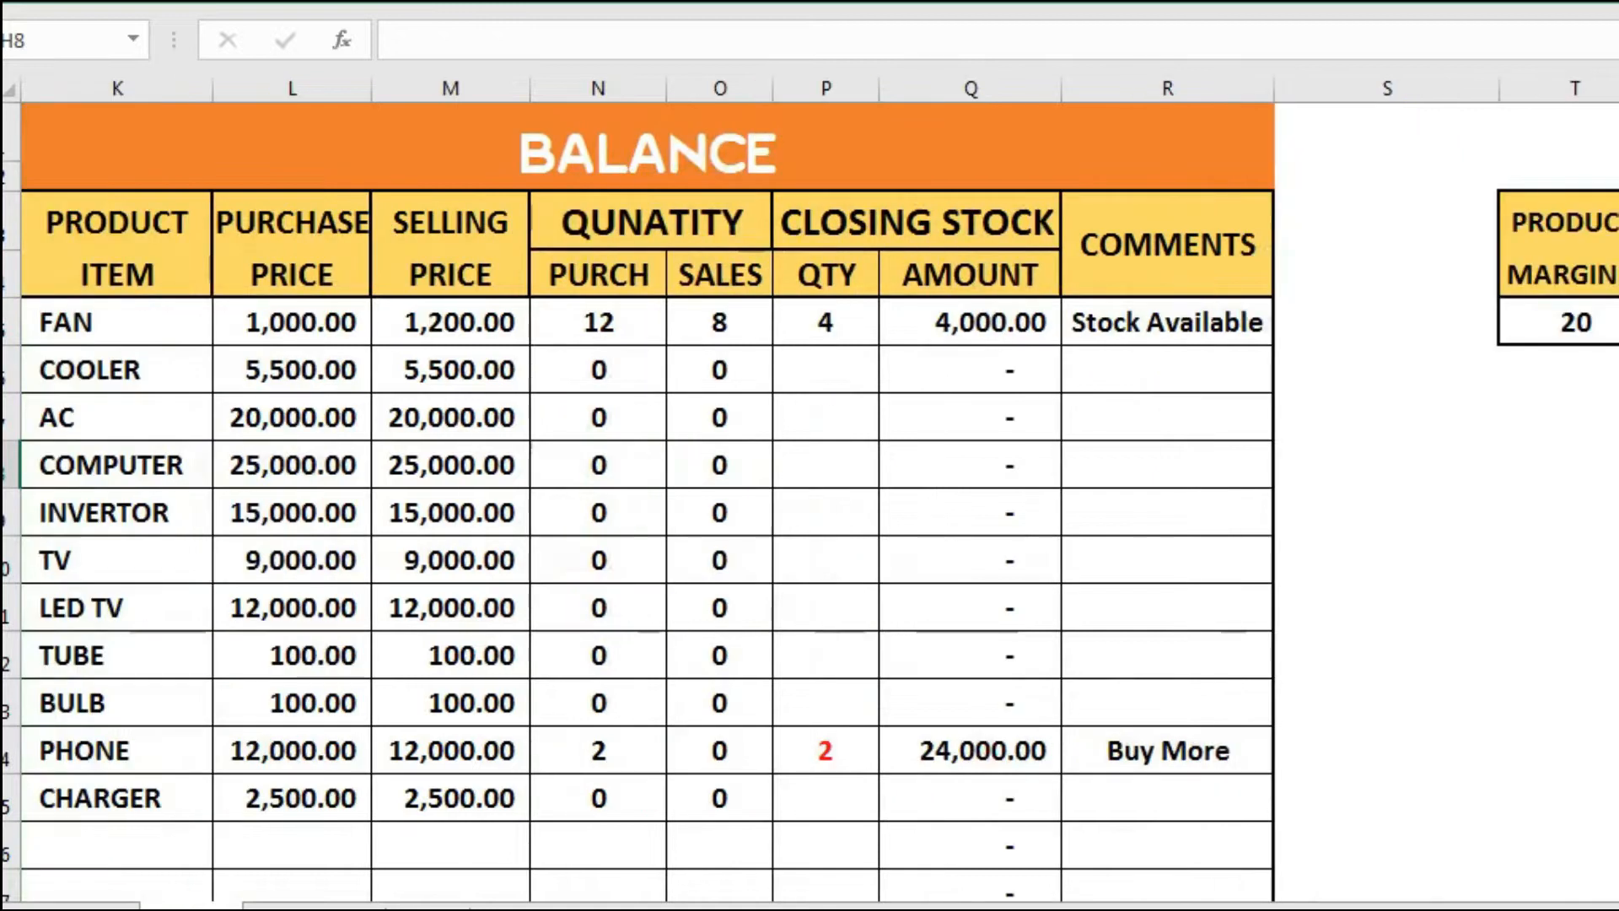
left_click(1577, 322)
type("10")
key("Return")
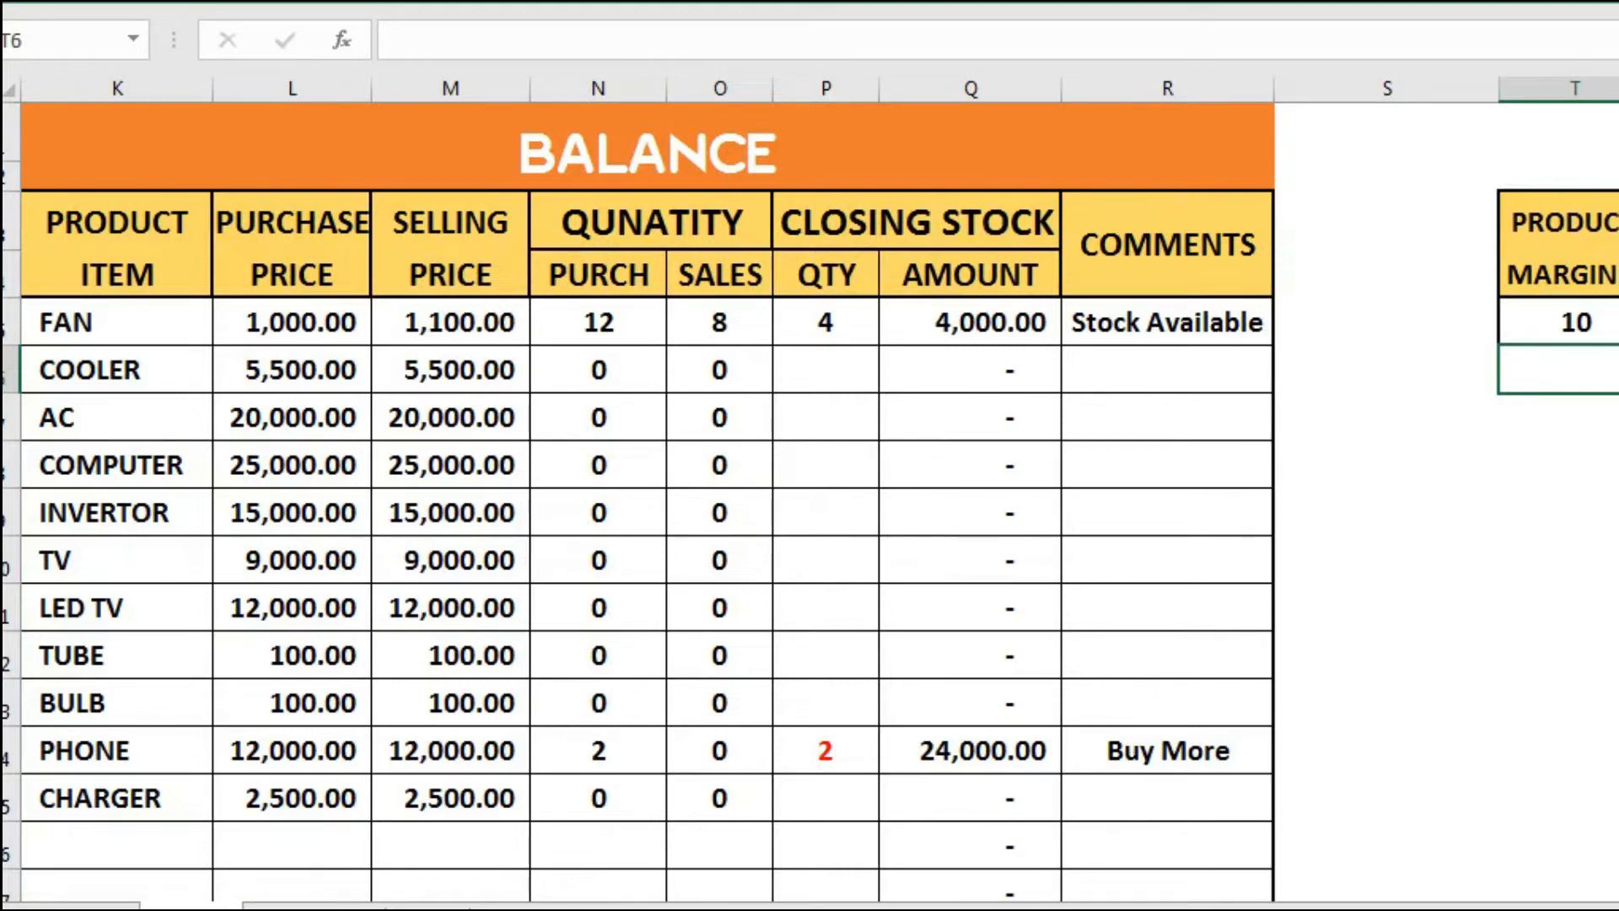
- Set the product margin back to 20
left_click(1616, 319)
type("20")
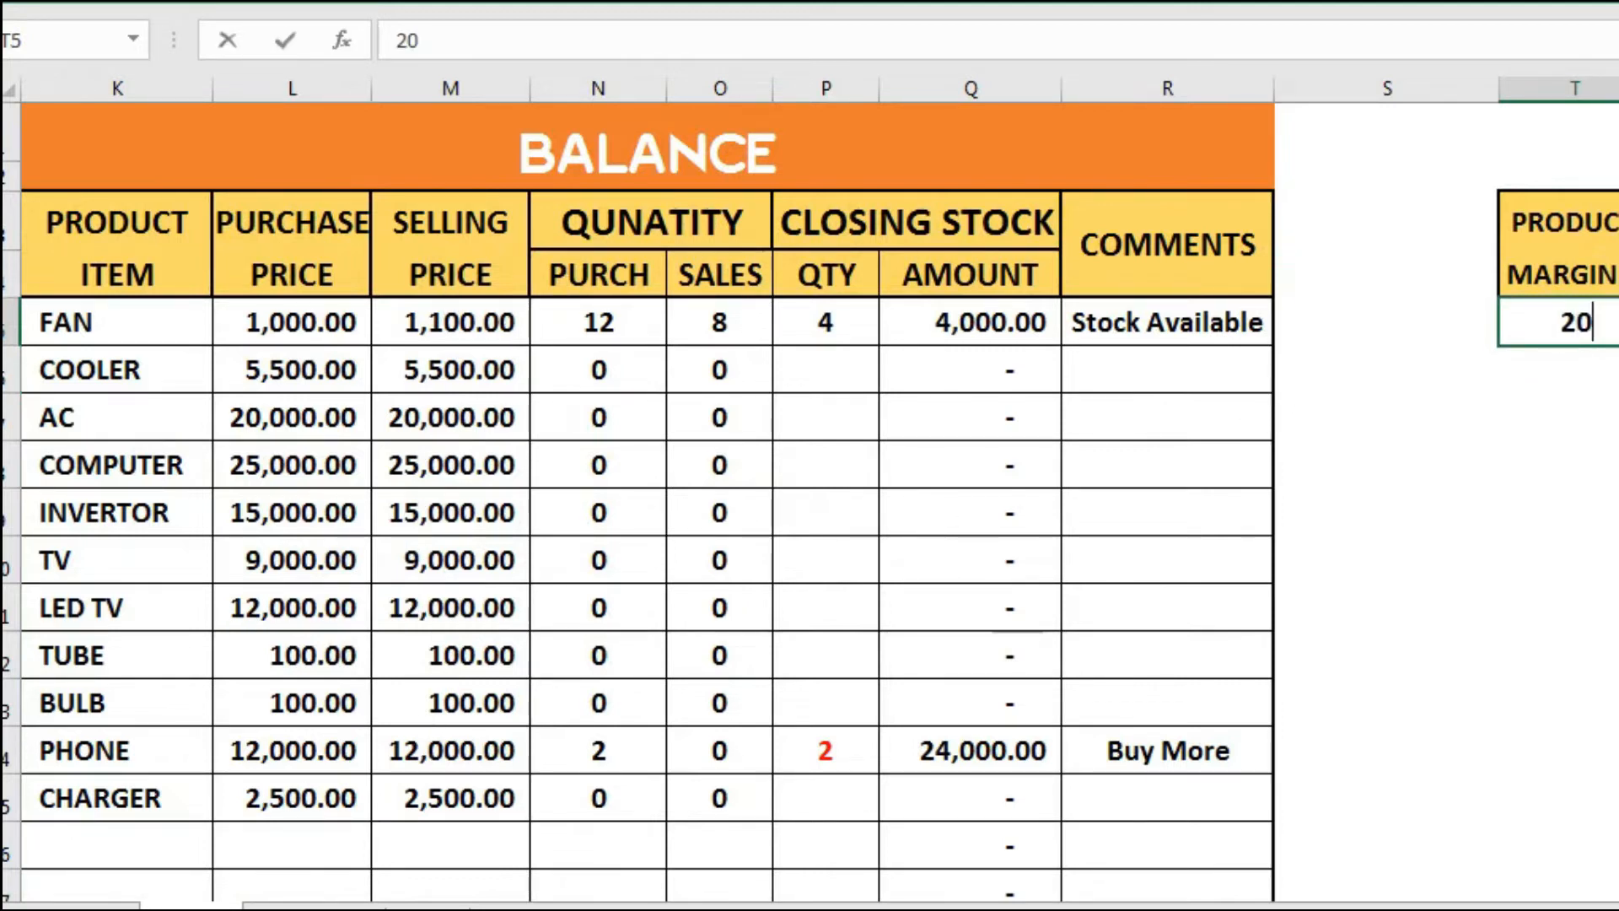
key("Return")
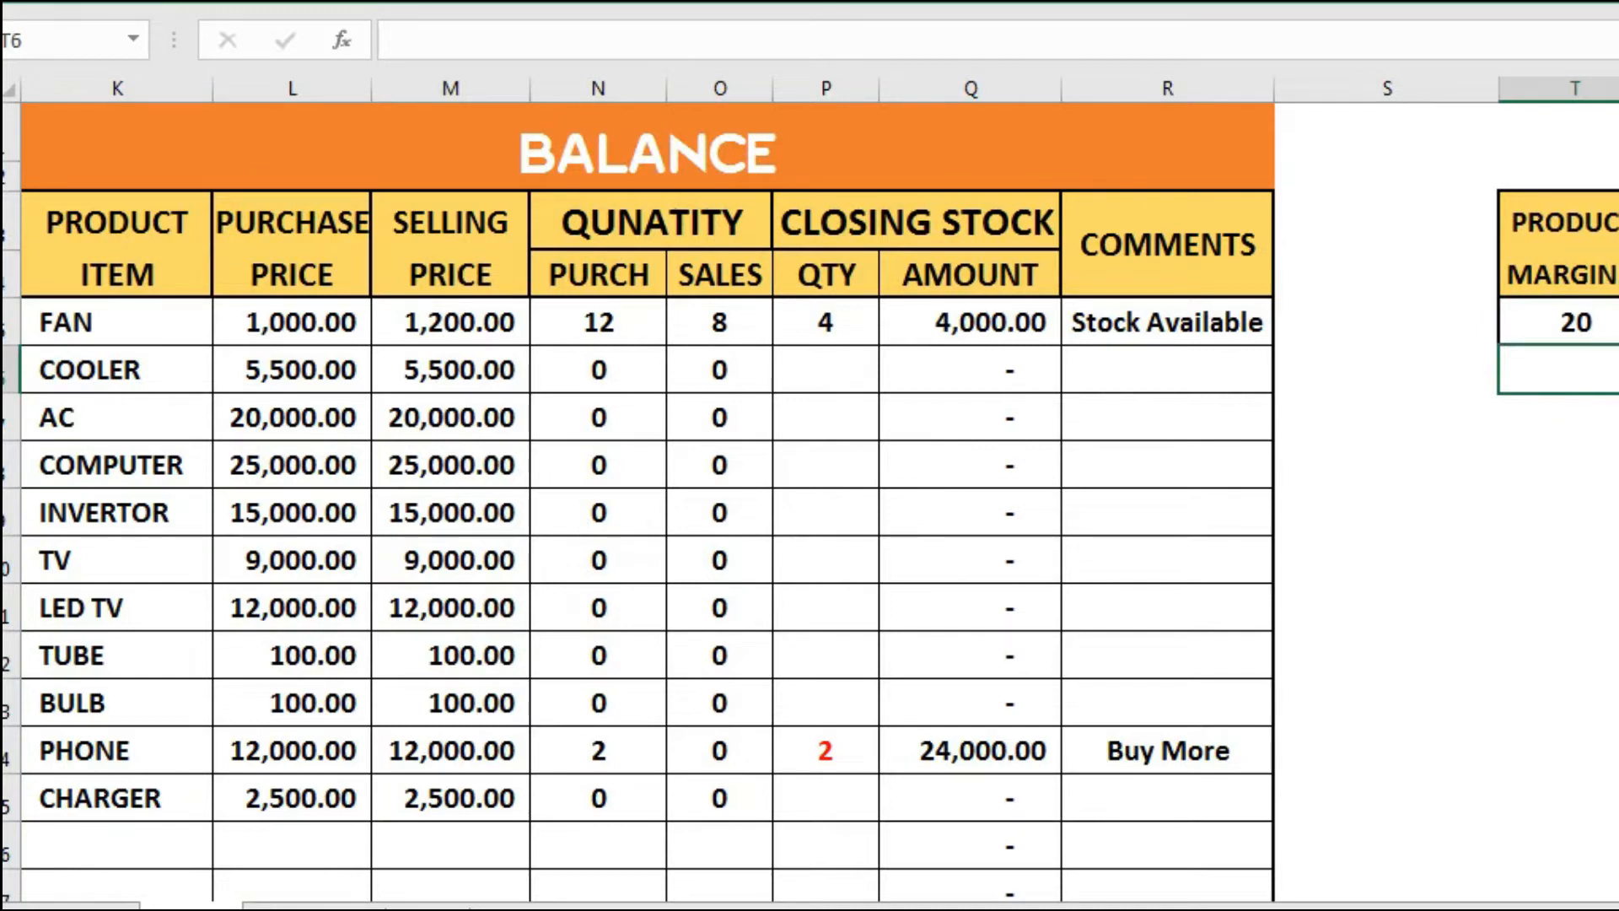
left_click_drag(1602, 908, 1522, 908)
left_click_drag(1229, 905, 1232, 906)
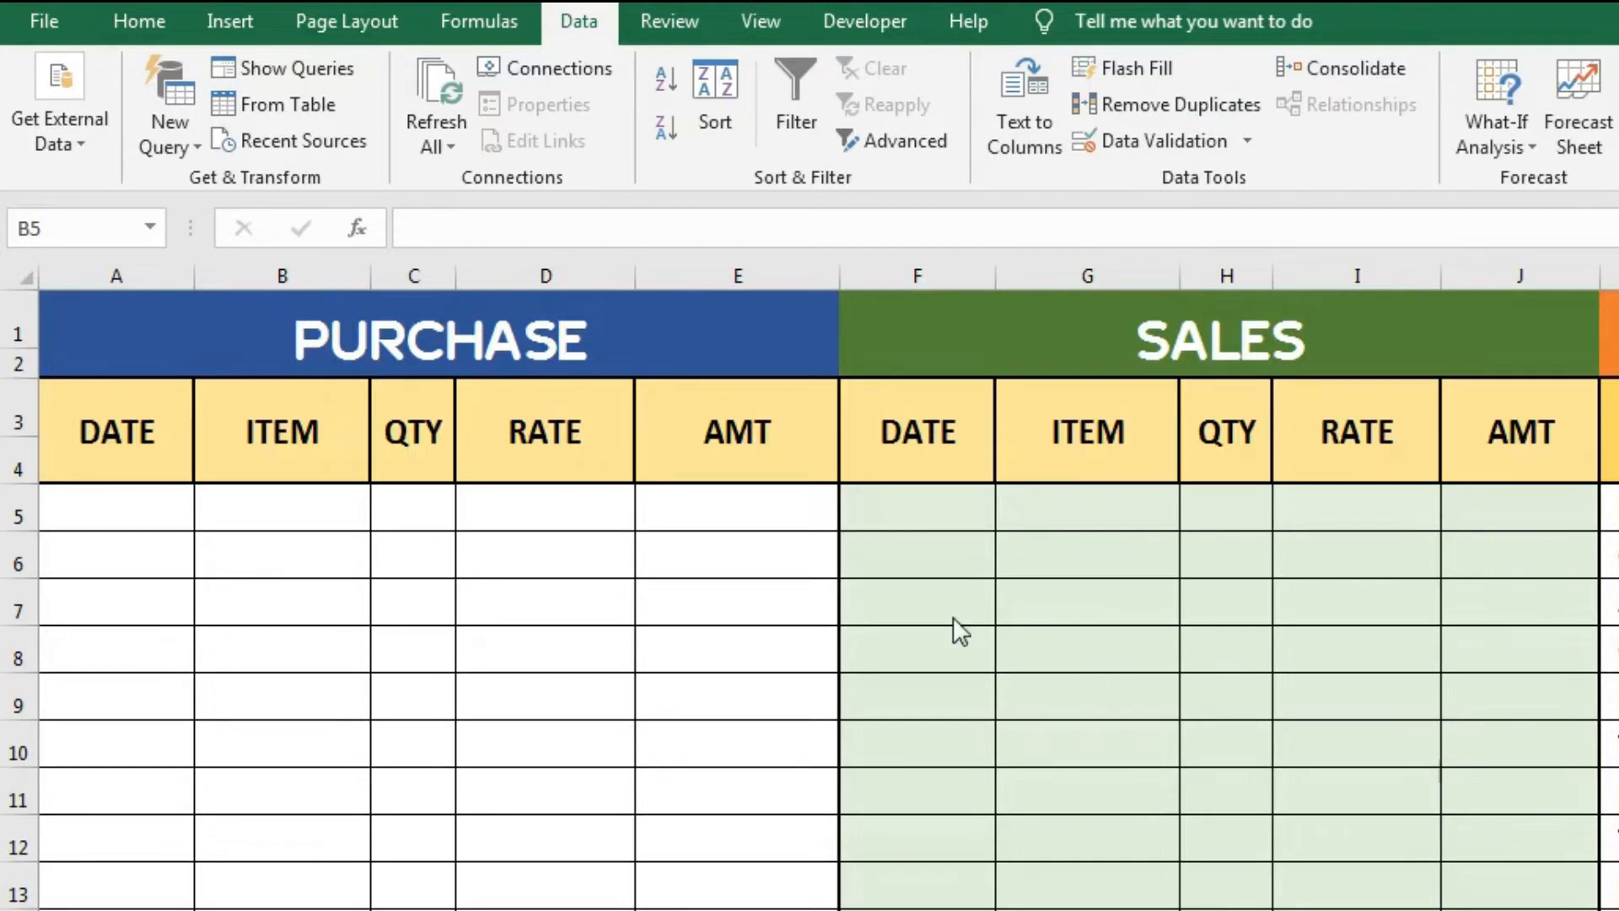
- Look over the purchase, sales and balance sections of the blank stock sheet
left_click(502, 316)
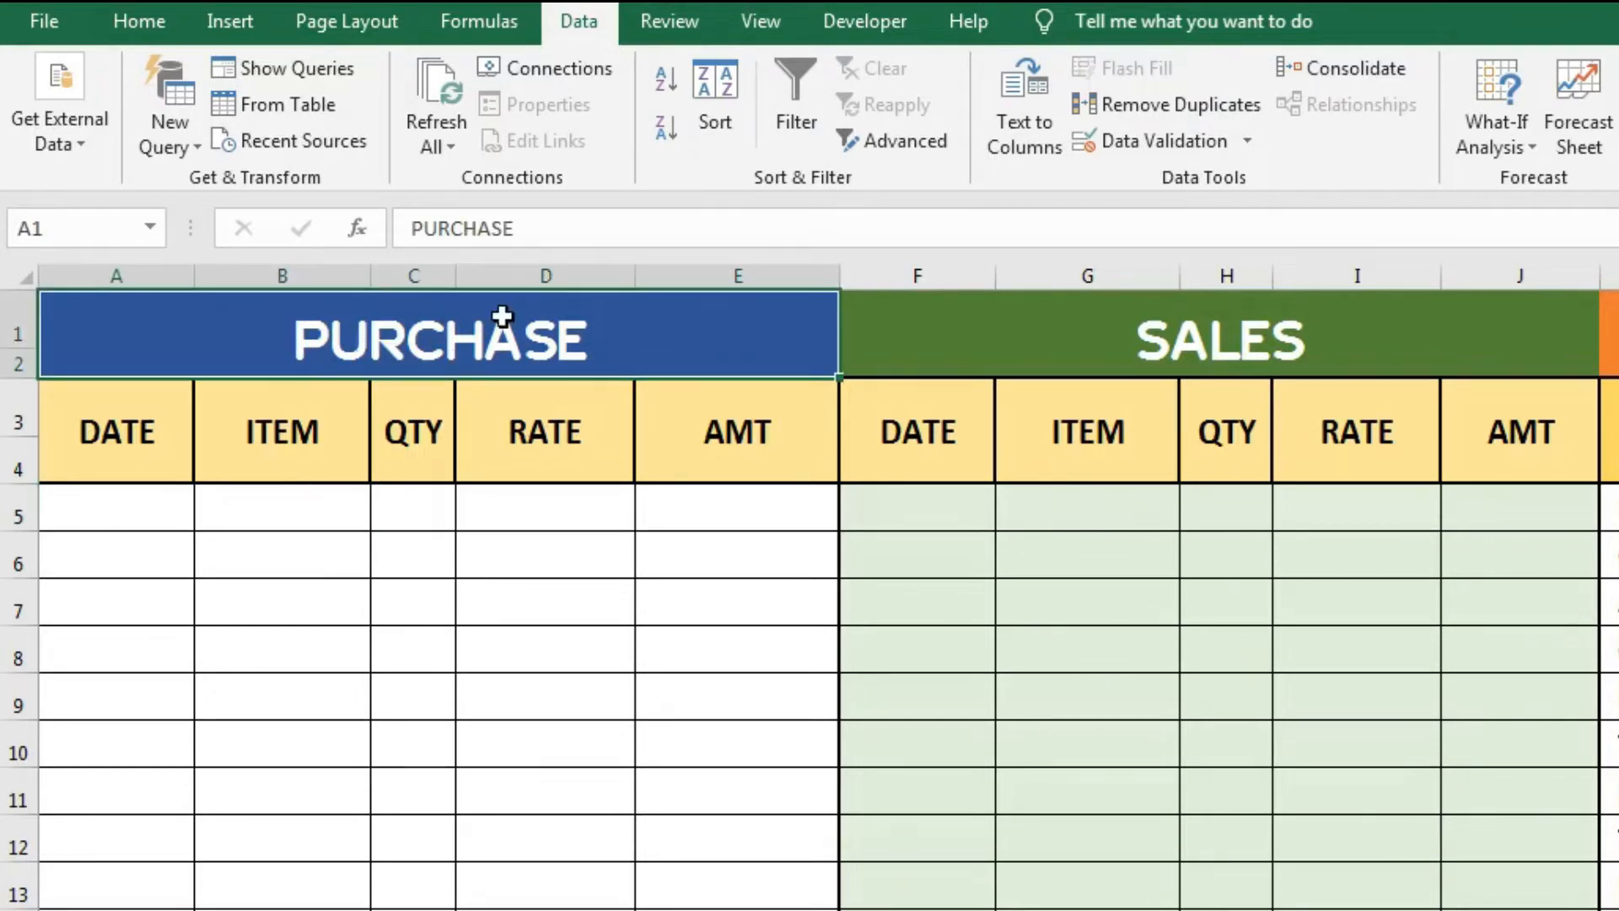
left_click(973, 312)
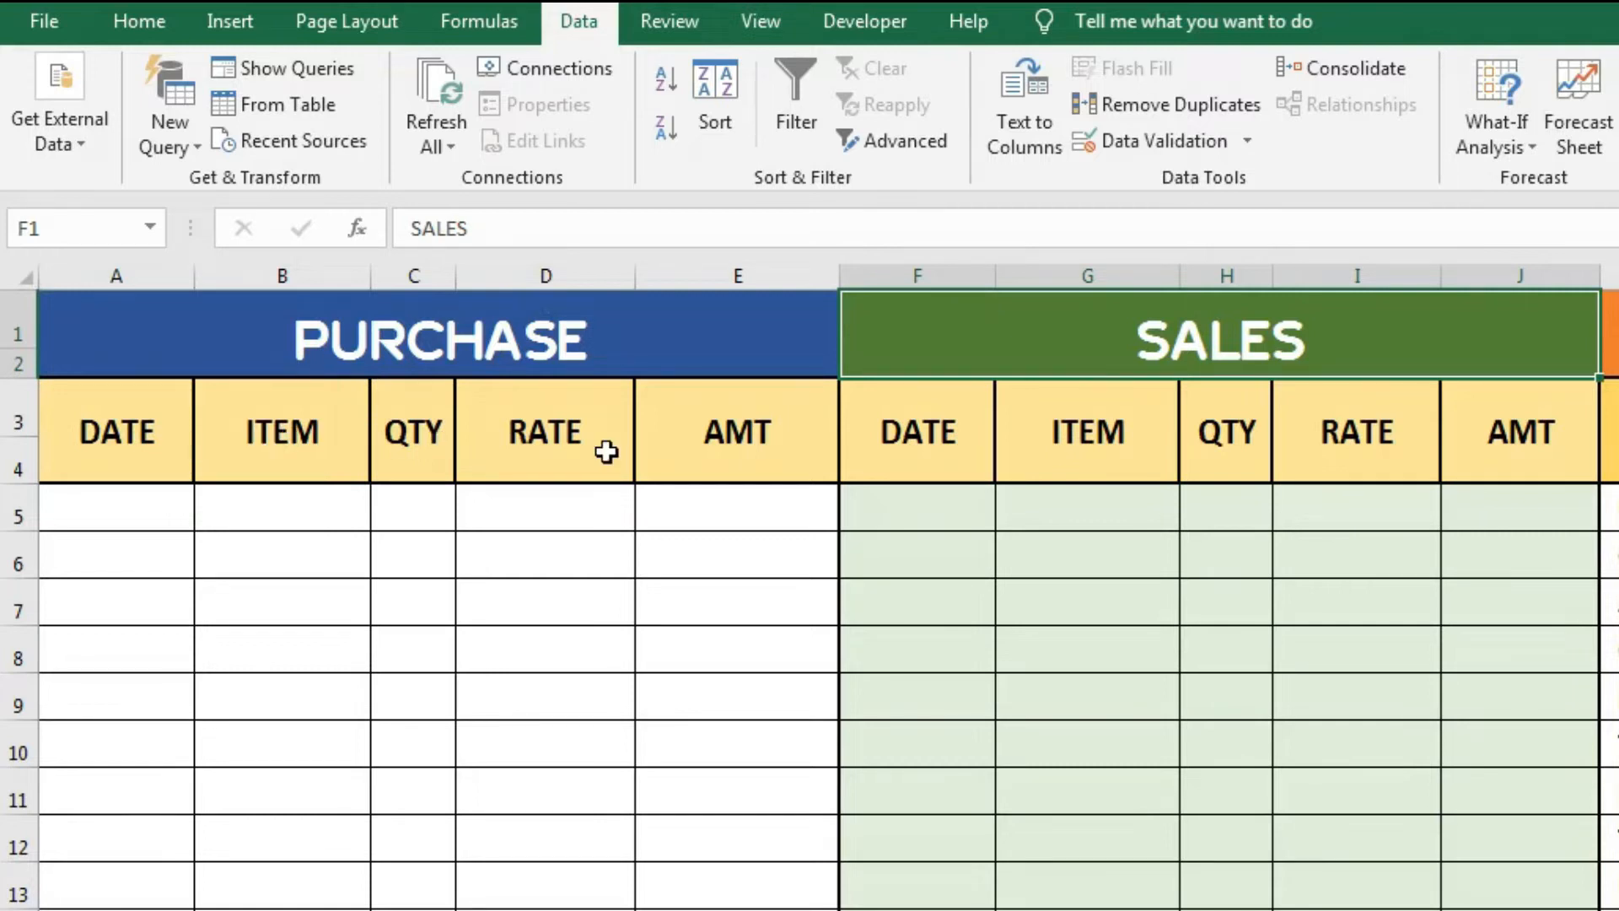
scroll(809, 590, "right", 1)
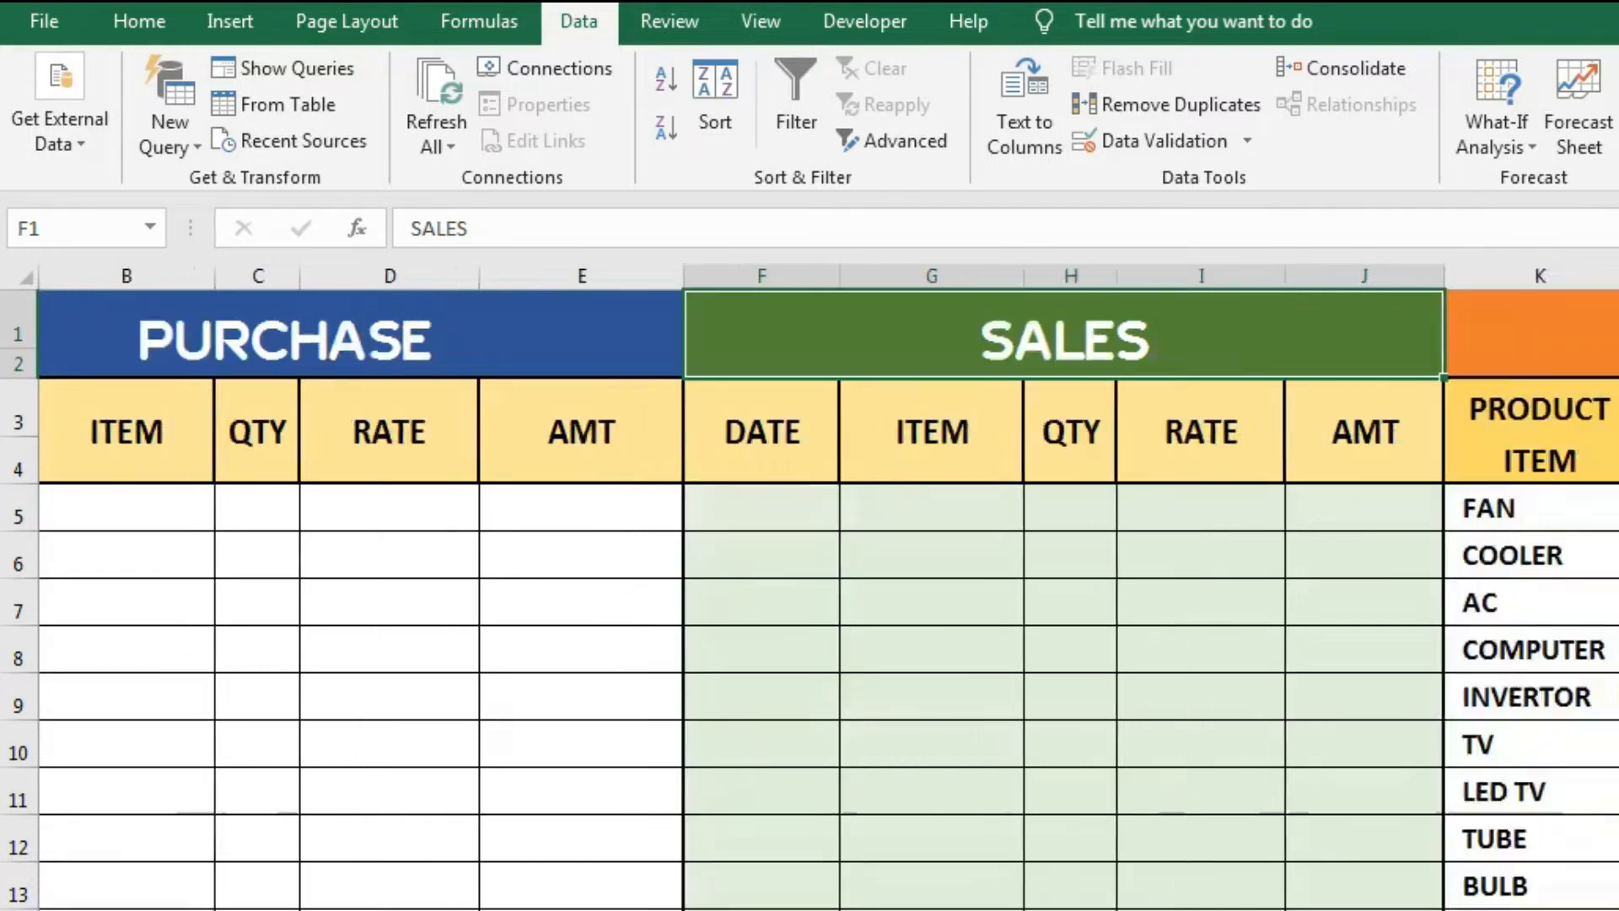
scroll(809, 590, "right", 7)
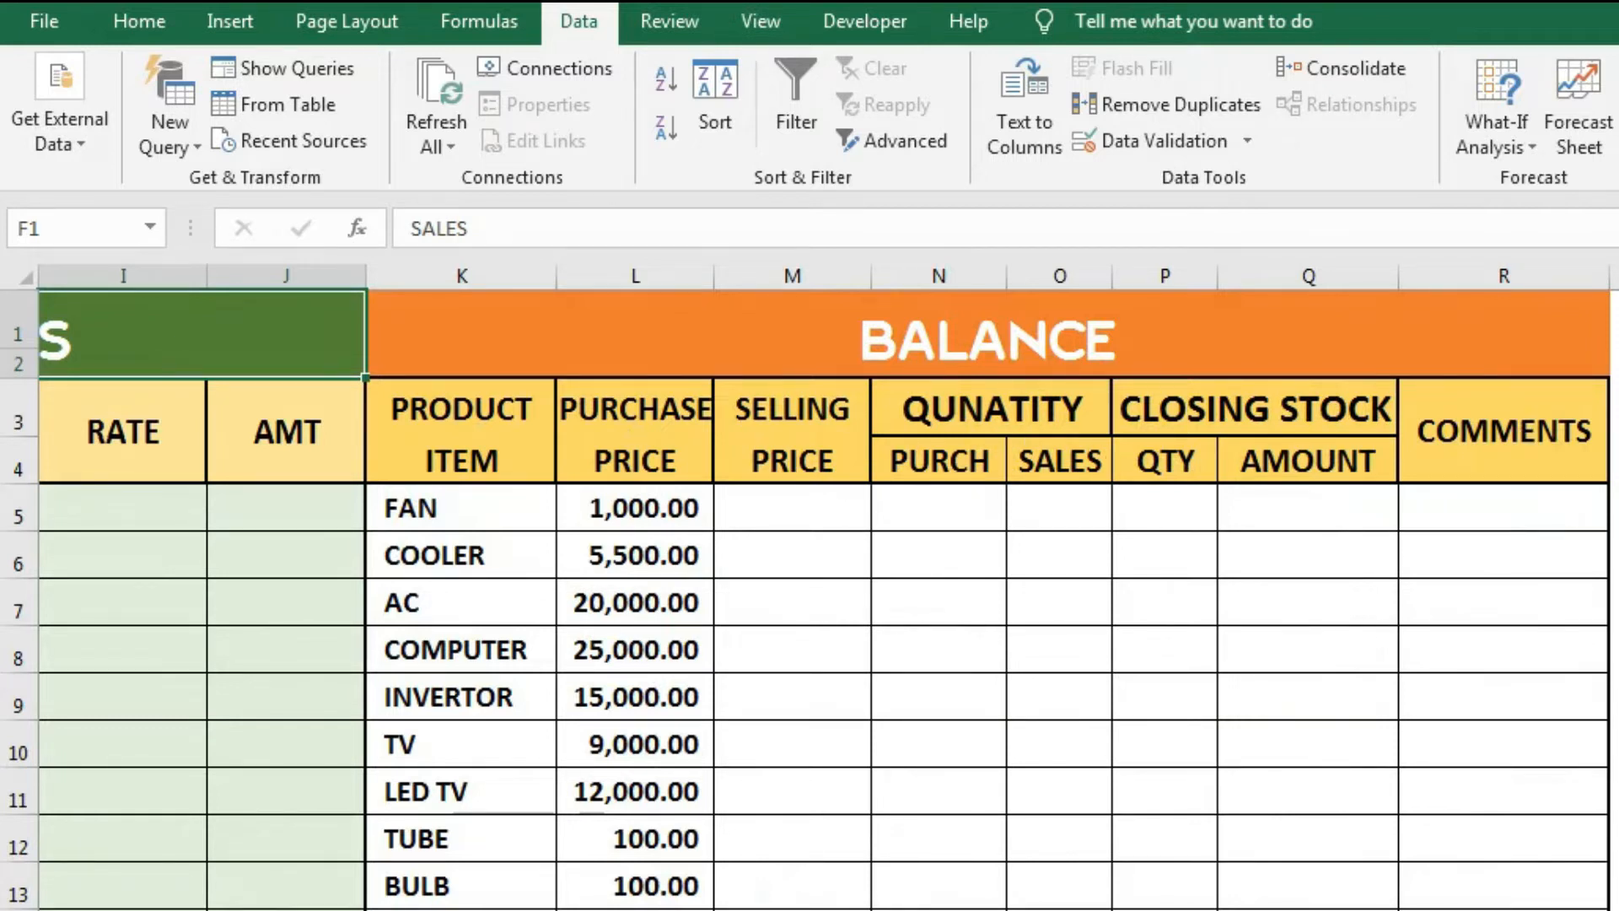
scroll(353, 800, "left", 5)
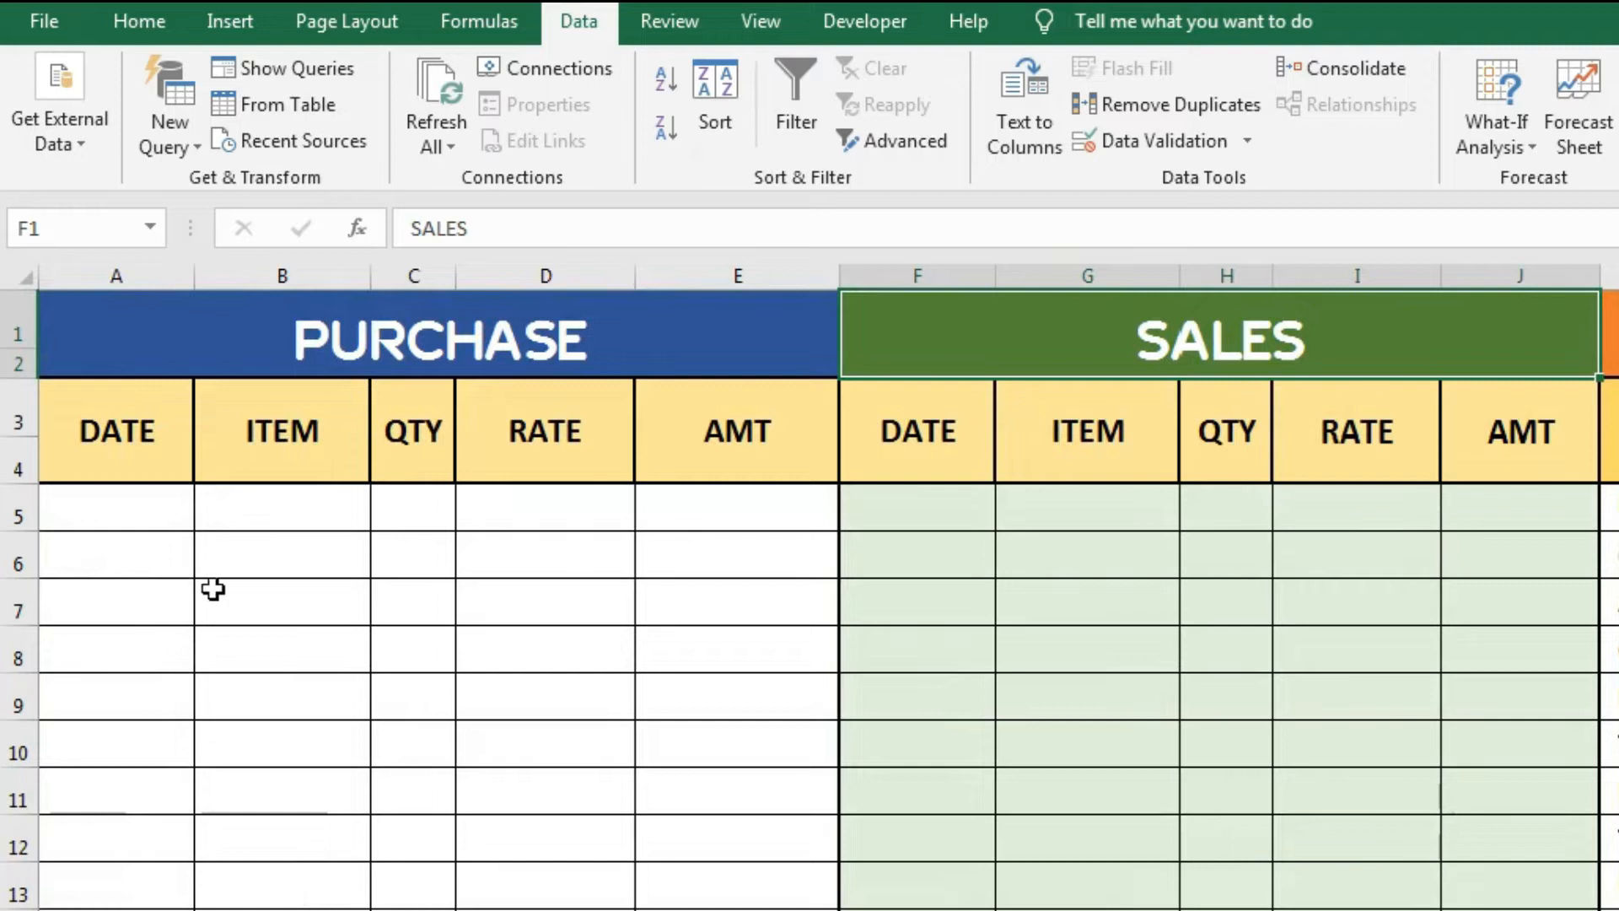
- Add list data validation to purchase item cell B5, using the product items in $K$5:$K$15 as the source
left_click(257, 519)
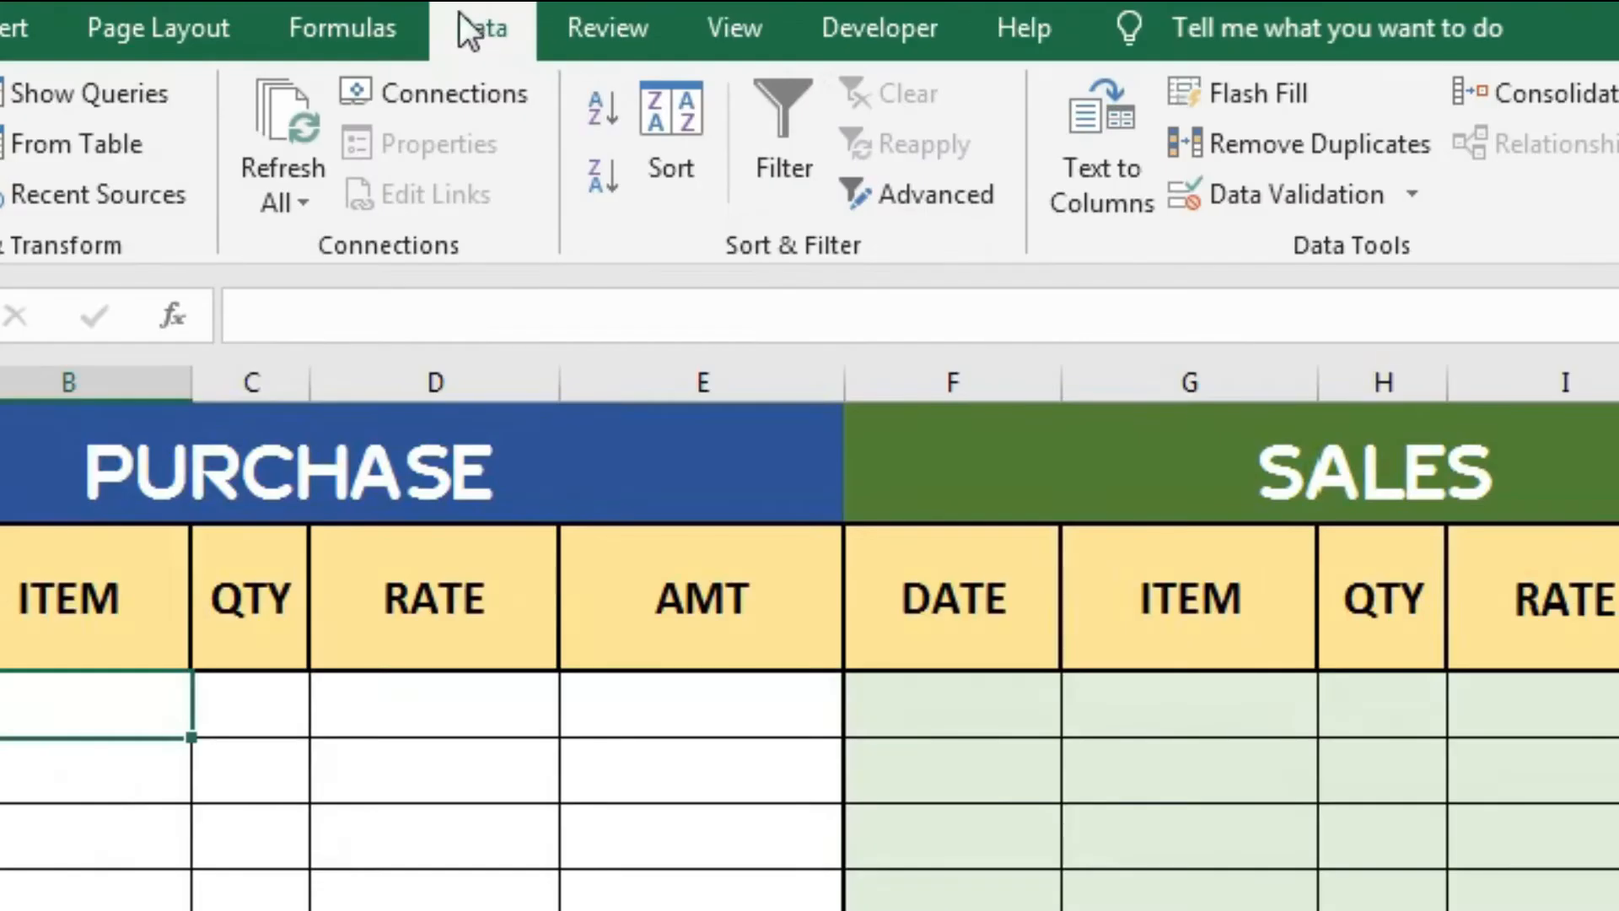
left_click(1252, 200)
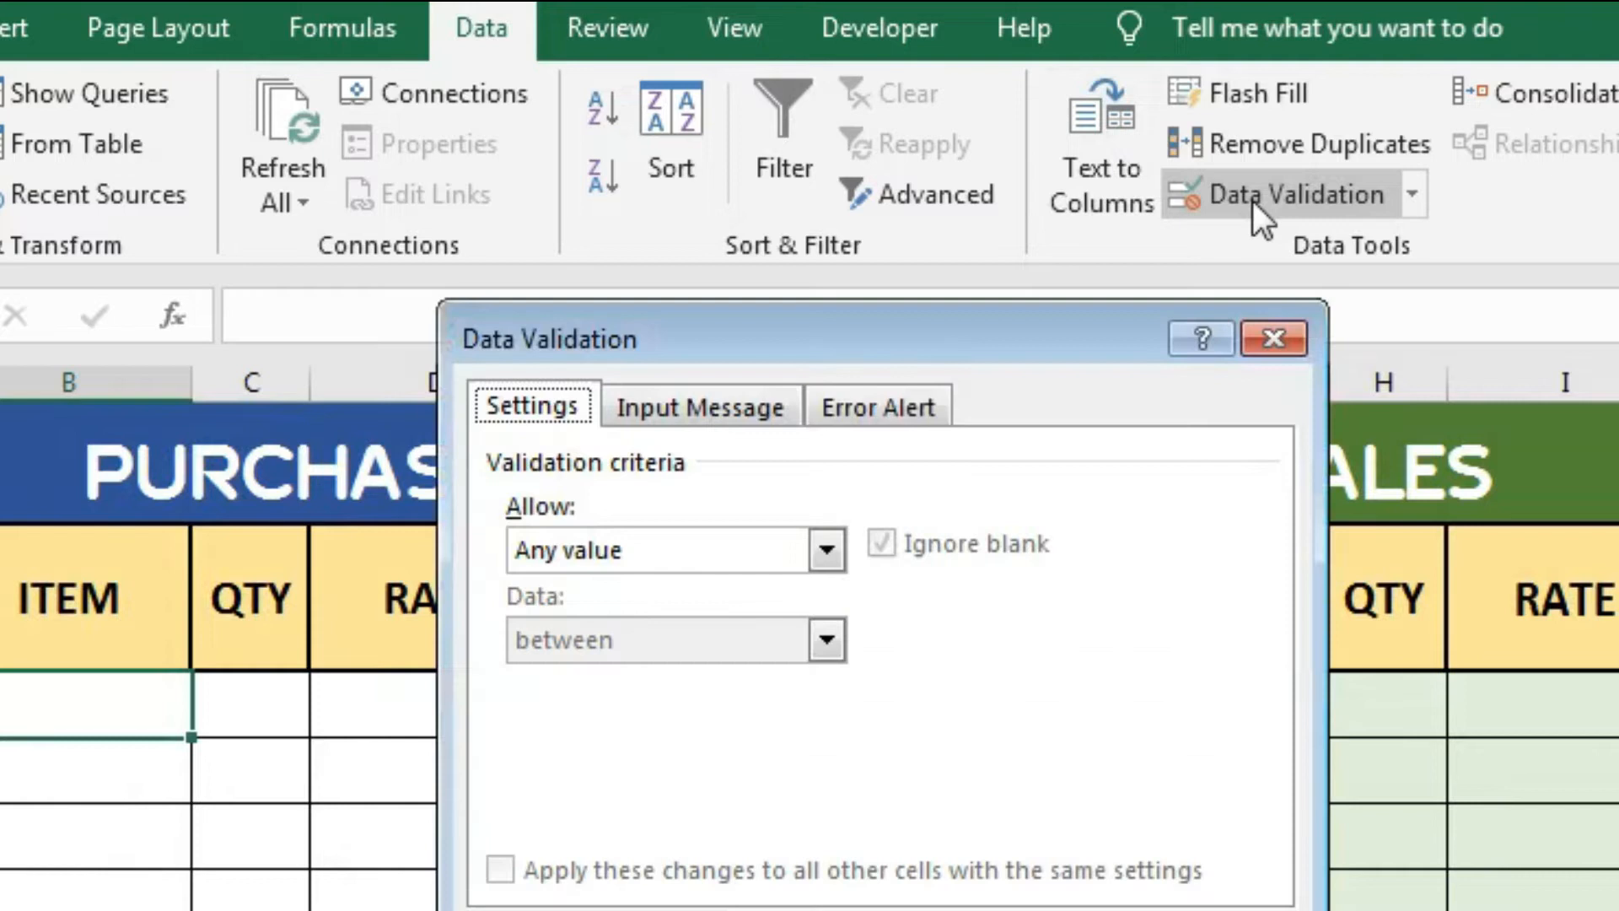
left_click(594, 564)
left_click(575, 681)
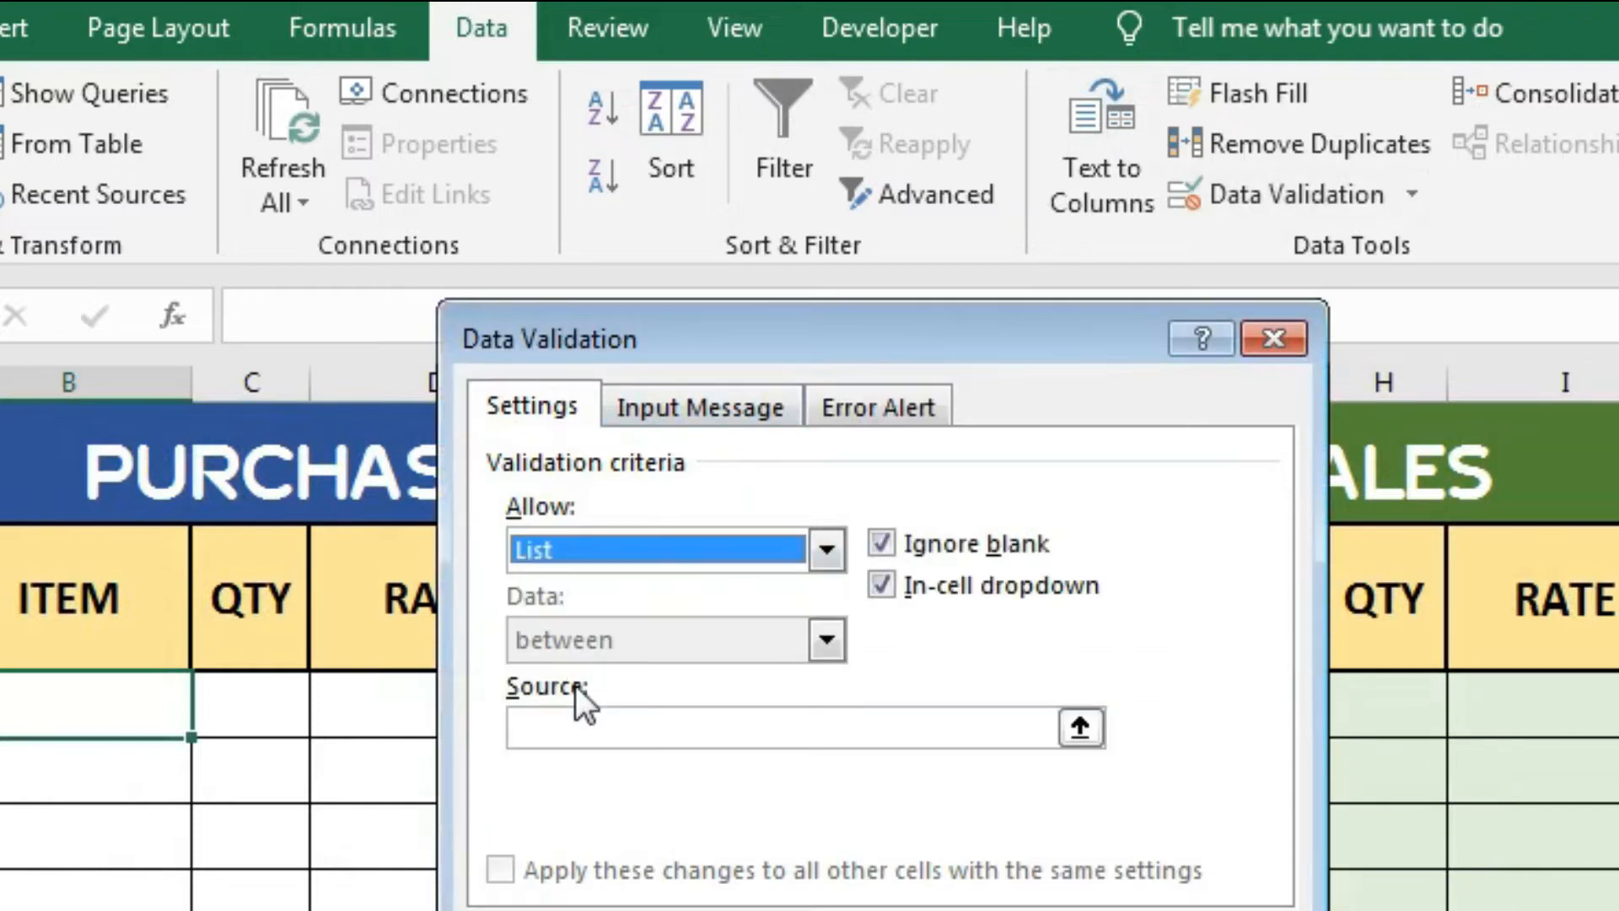
left_click(603, 723)
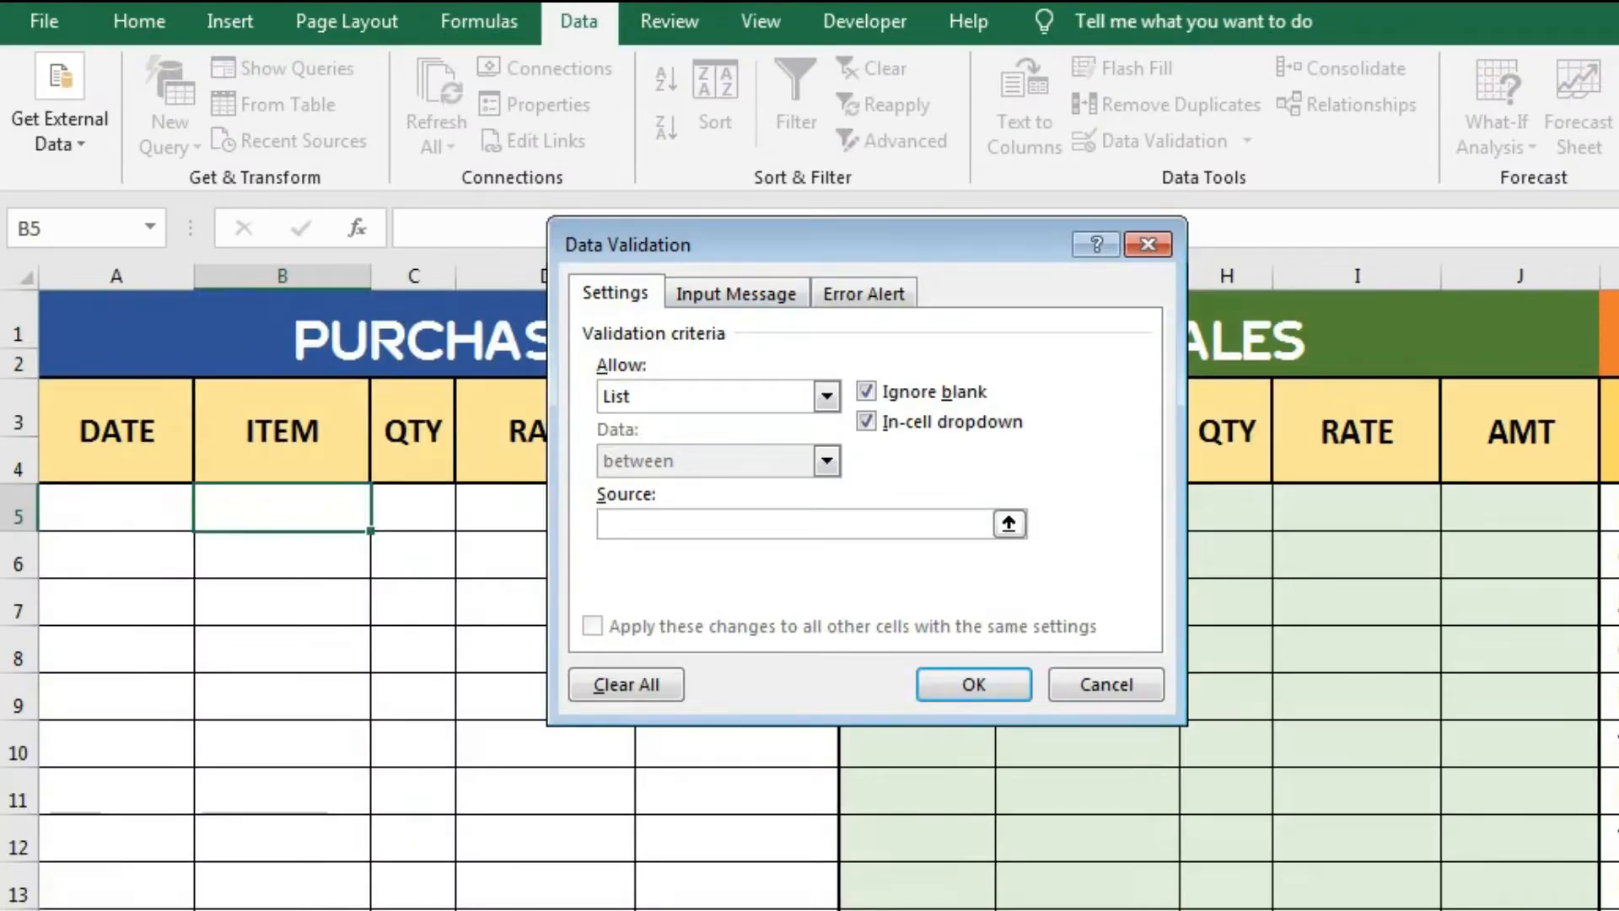
scroll(810, 591, "right", 2)
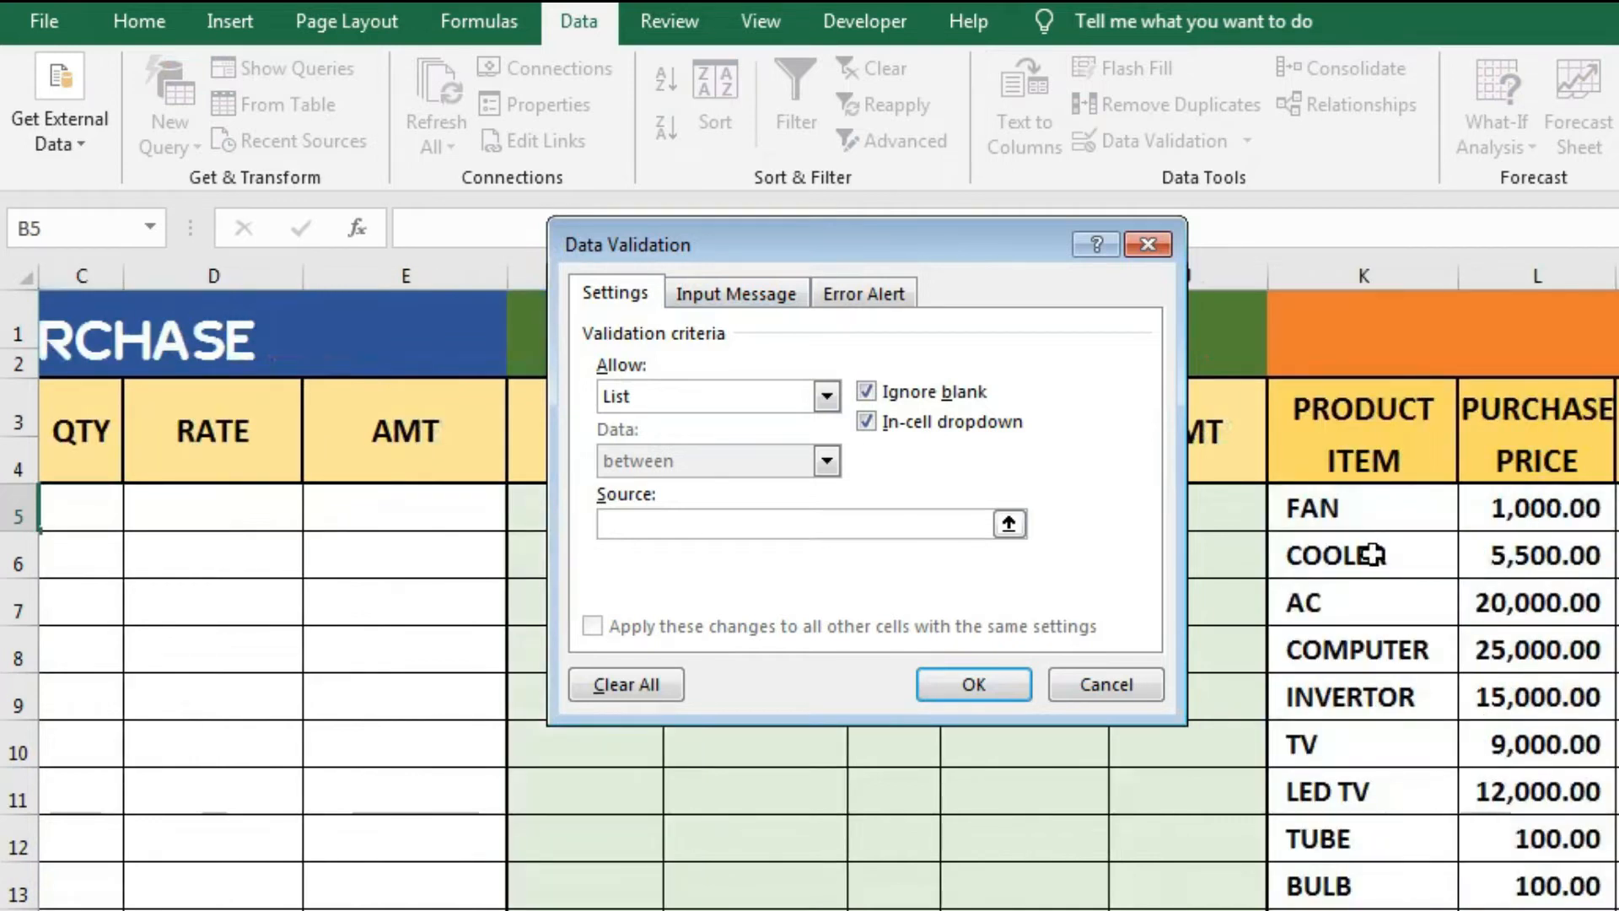
left_click_drag(1361, 516, 1338, 748)
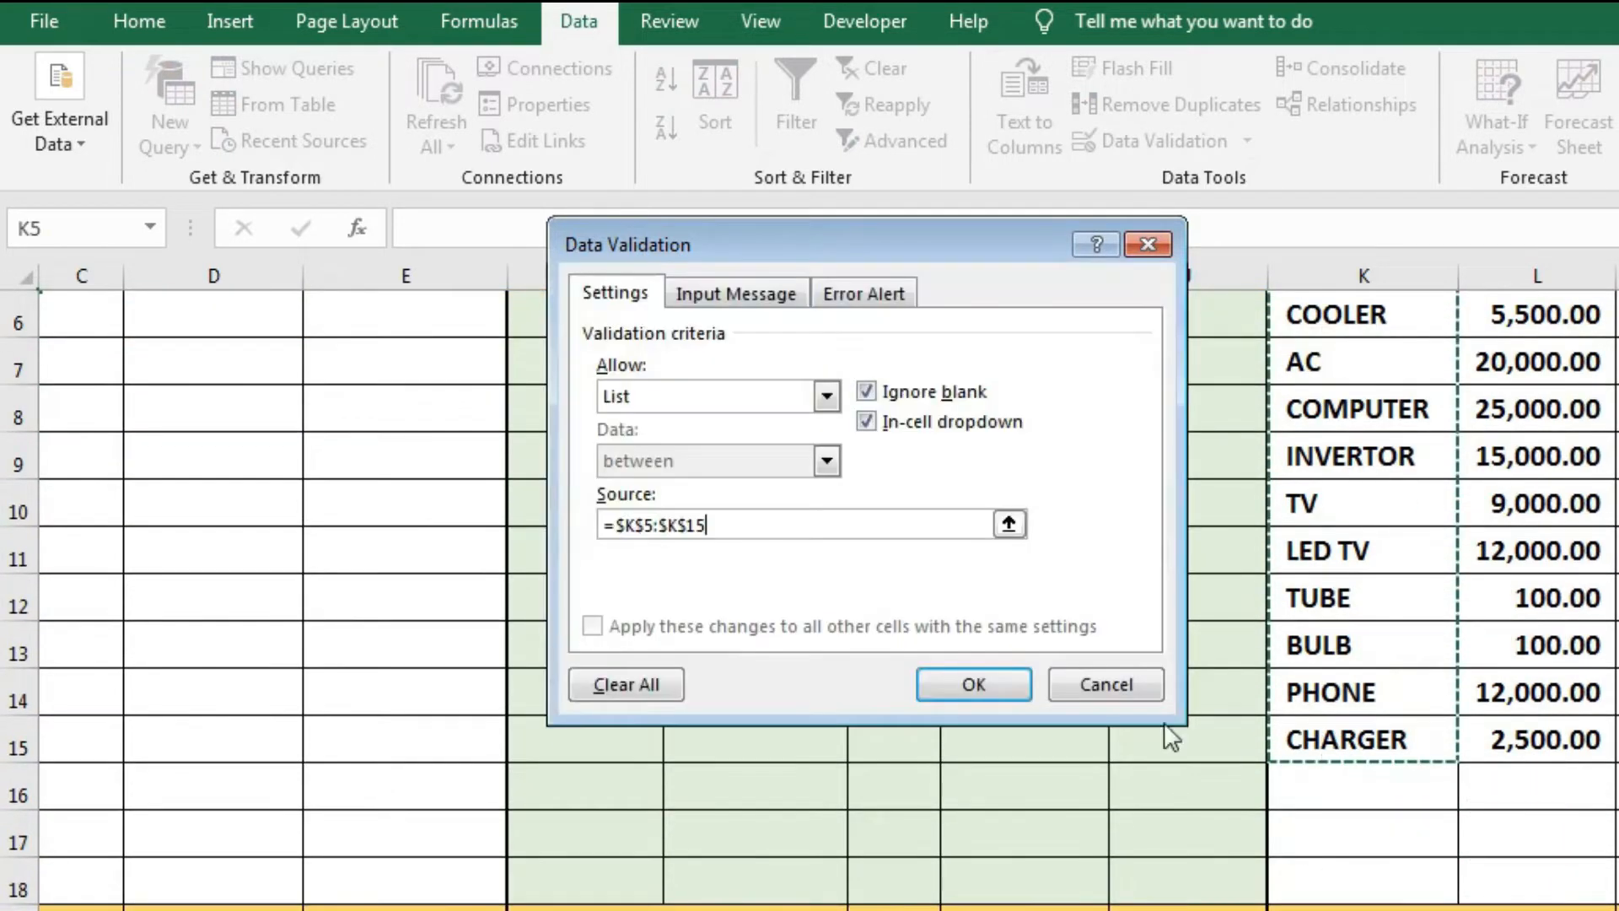
left_click(960, 689)
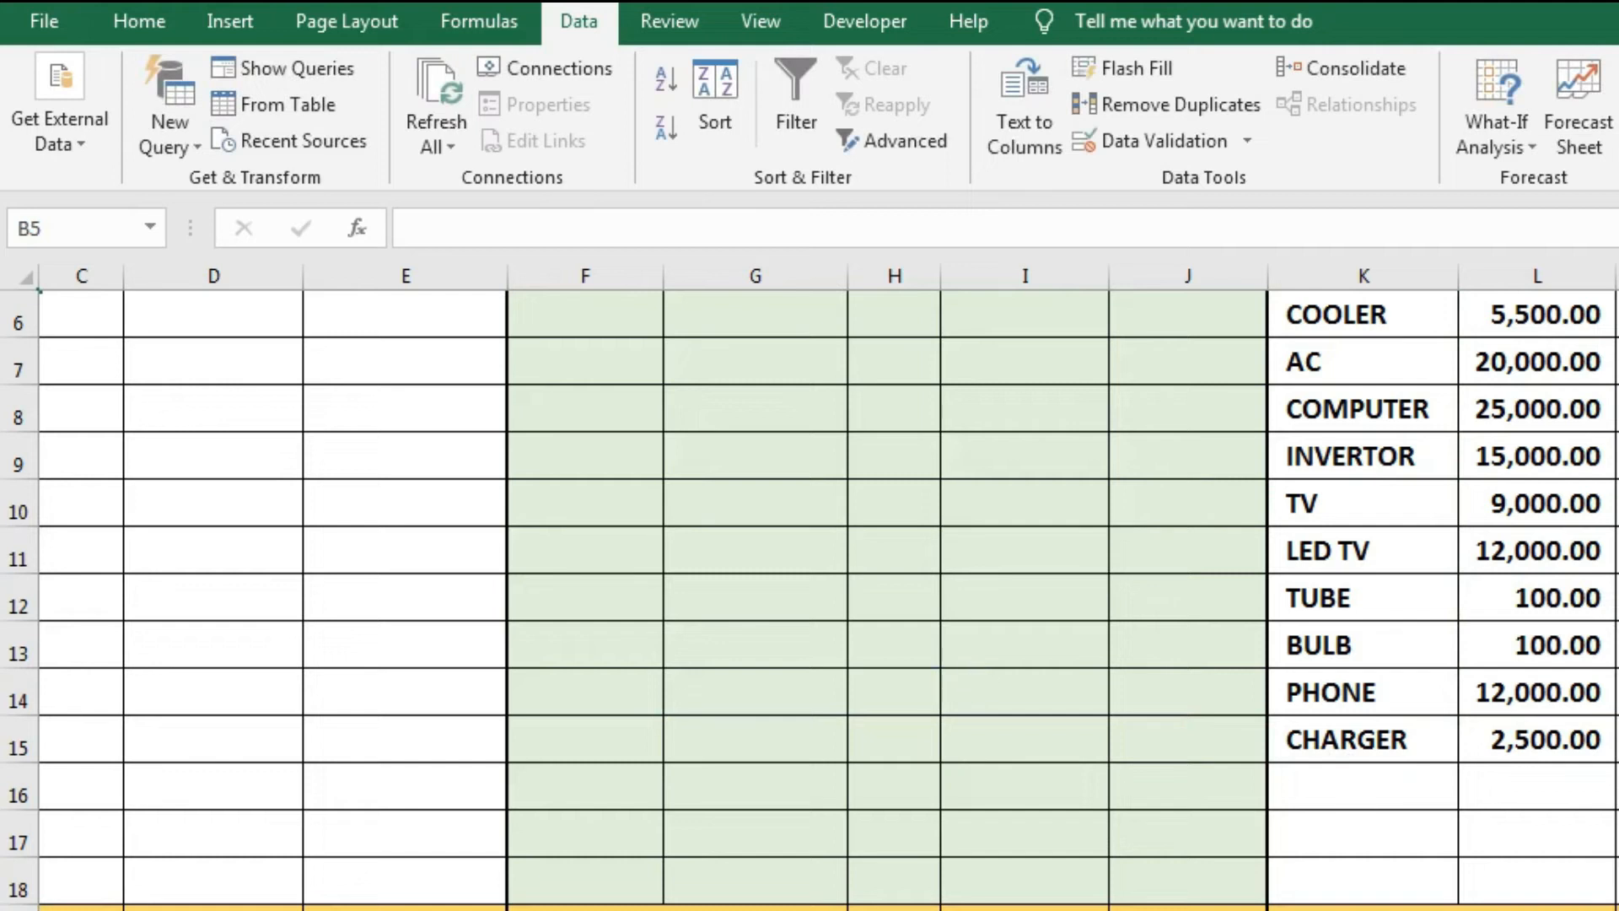
- Choose FAN from the new item dropdown in B5
scroll(809, 590, "up", 2)
scroll(810, 591, "left", 2)
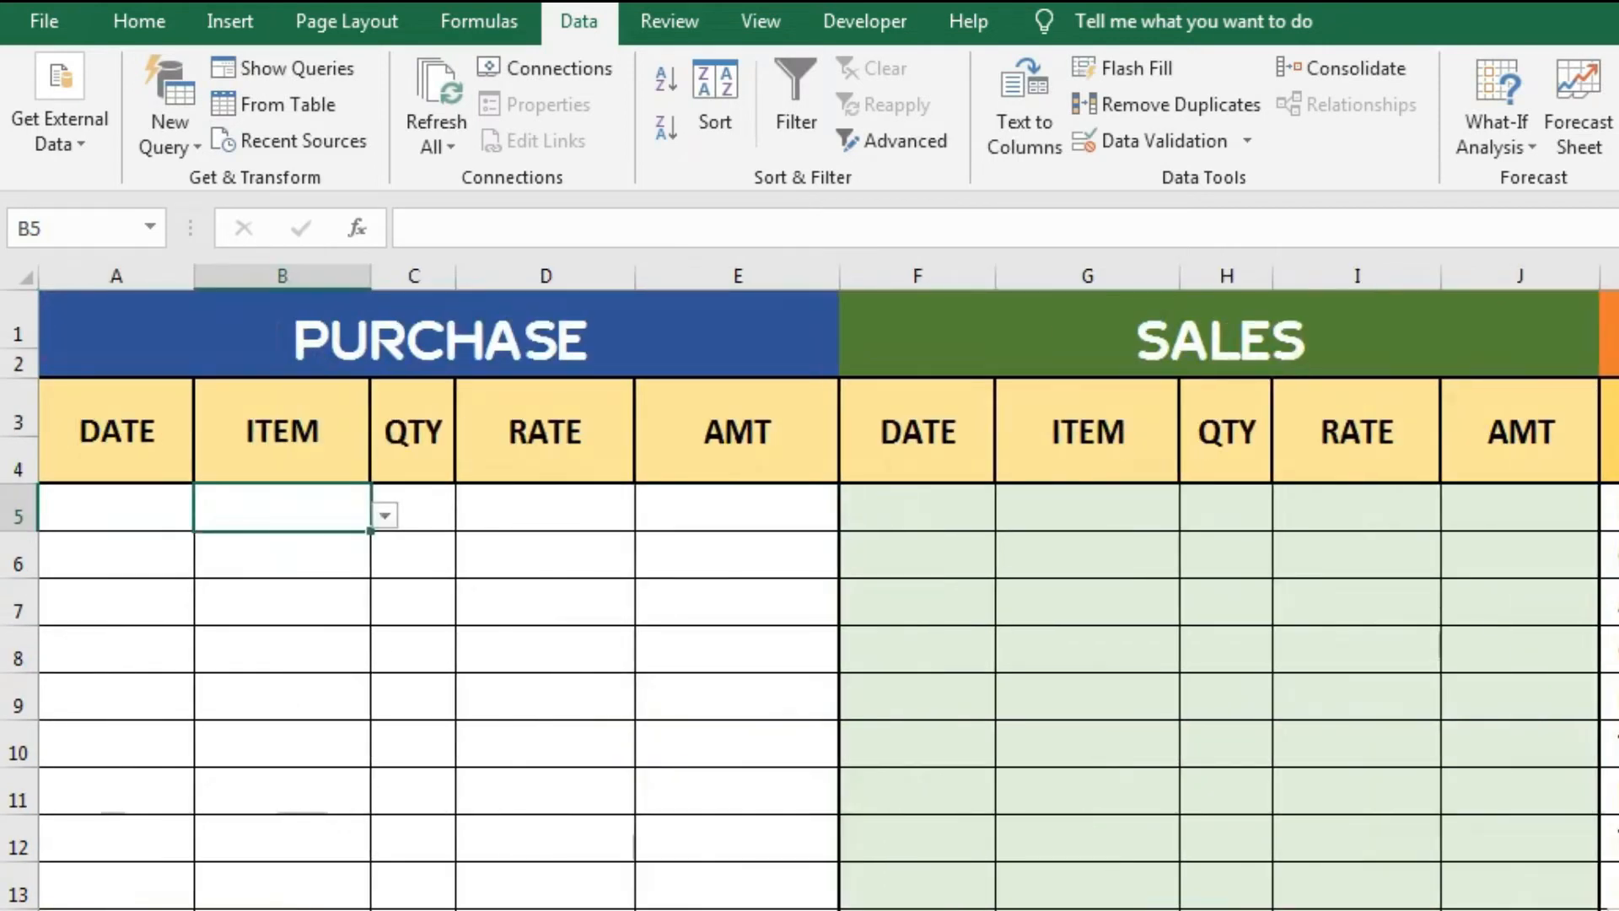
left_click(385, 515)
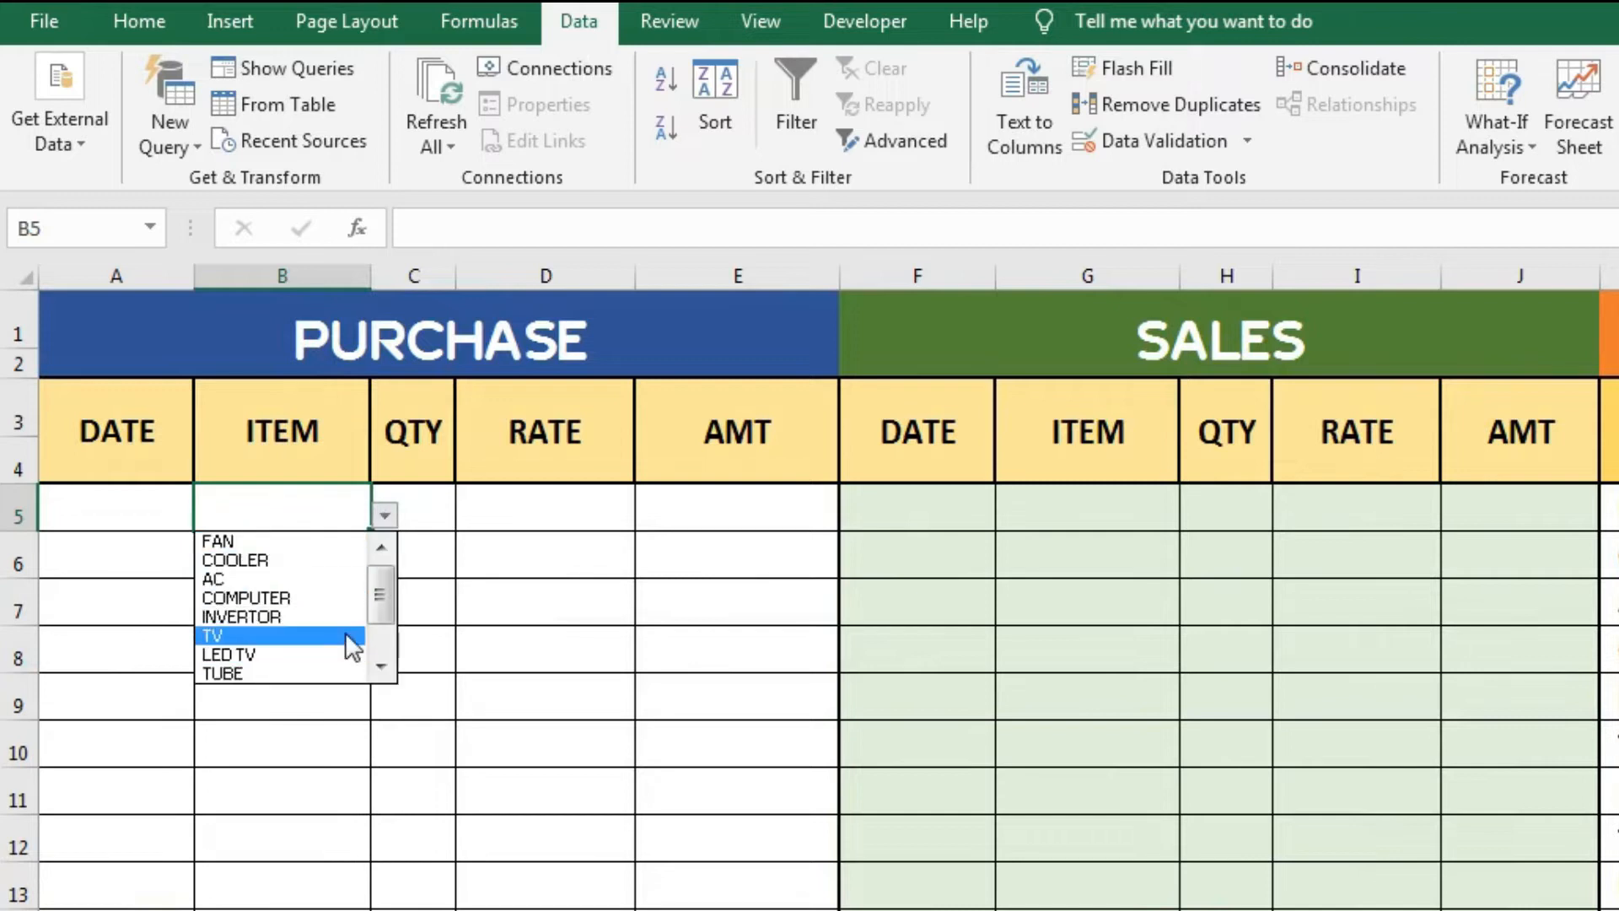
mouse_move(382, 614)
left_mouse_down()
mouse_move(379, 652)
mouse_move(395, 590)
left_mouse_up()
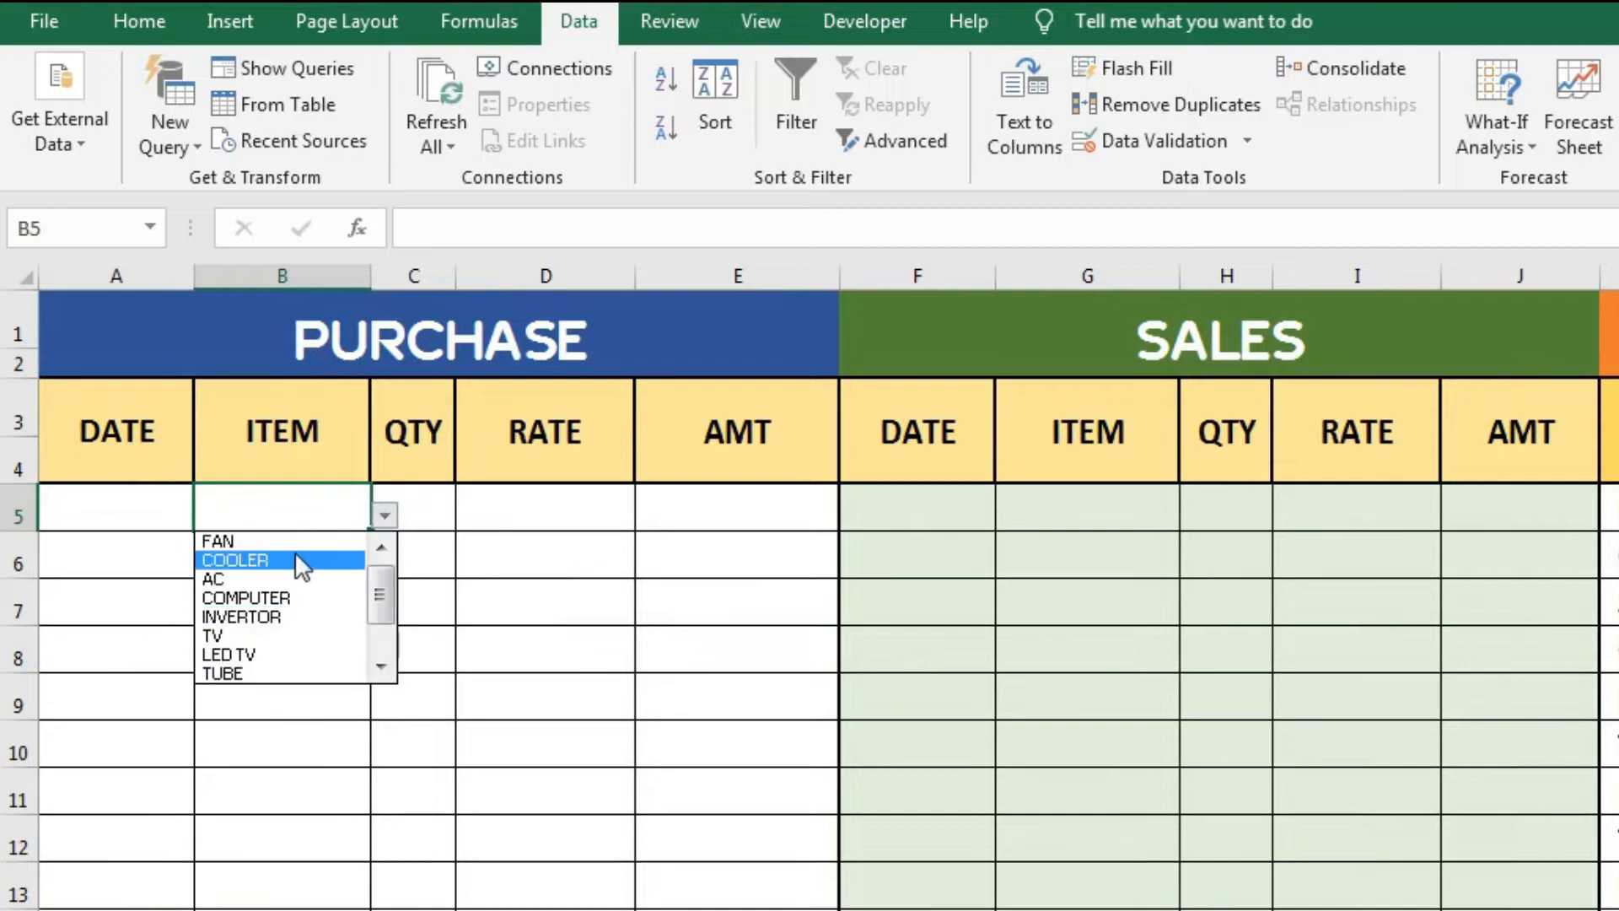
left_click(253, 536)
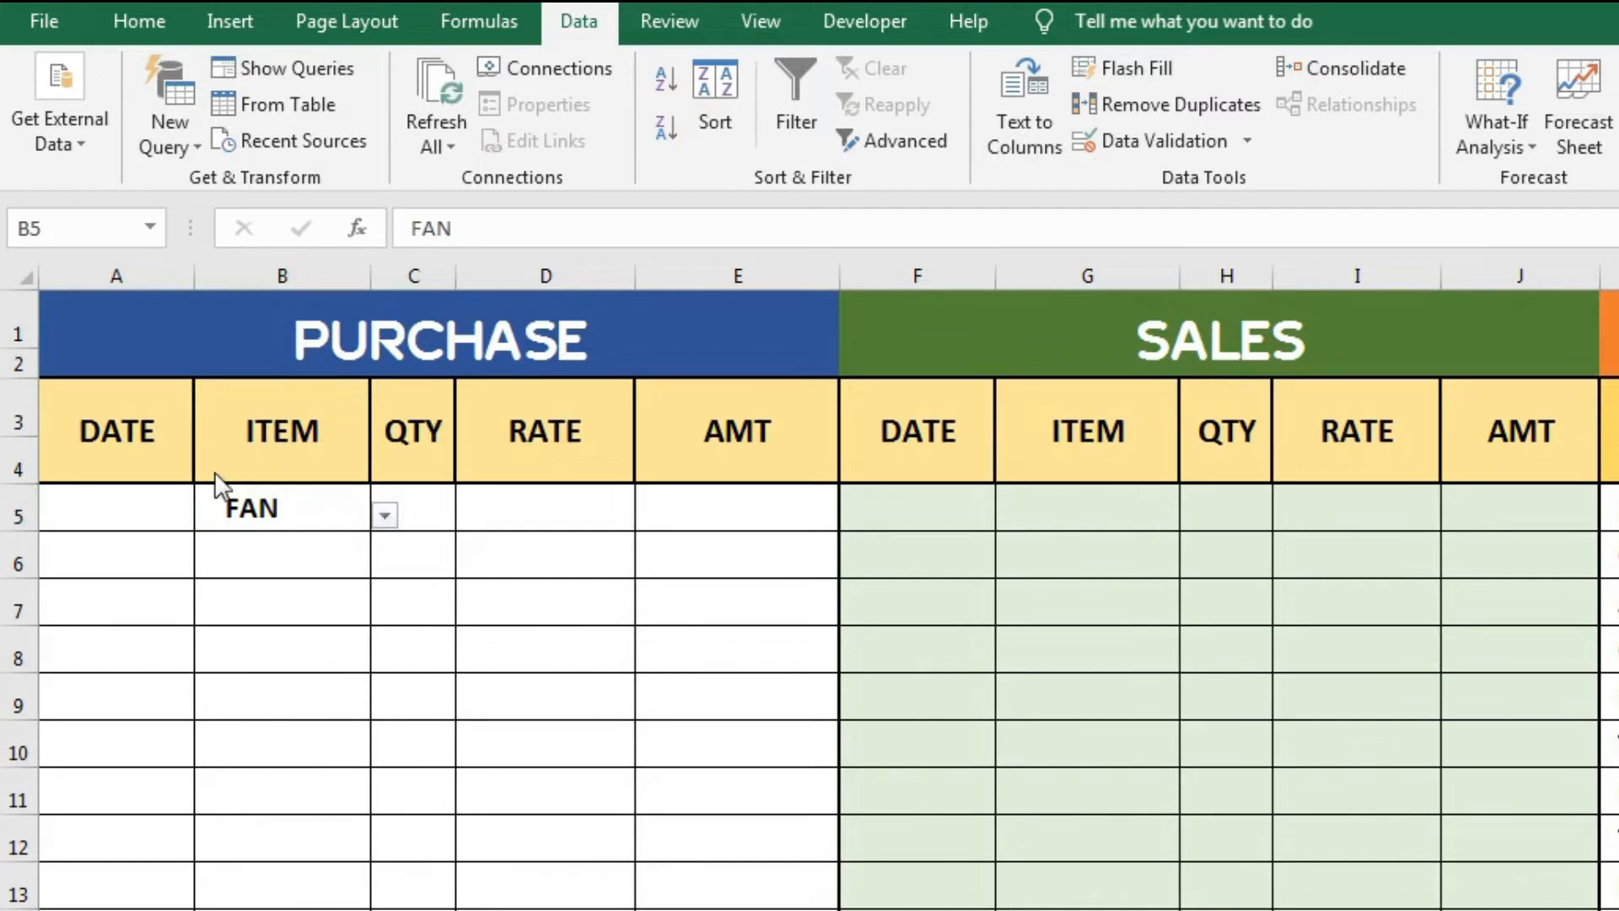
- Fill the B5 dropdown down the purchase item column to row 18 and clear the copied FAN entries
left_click(251, 524)
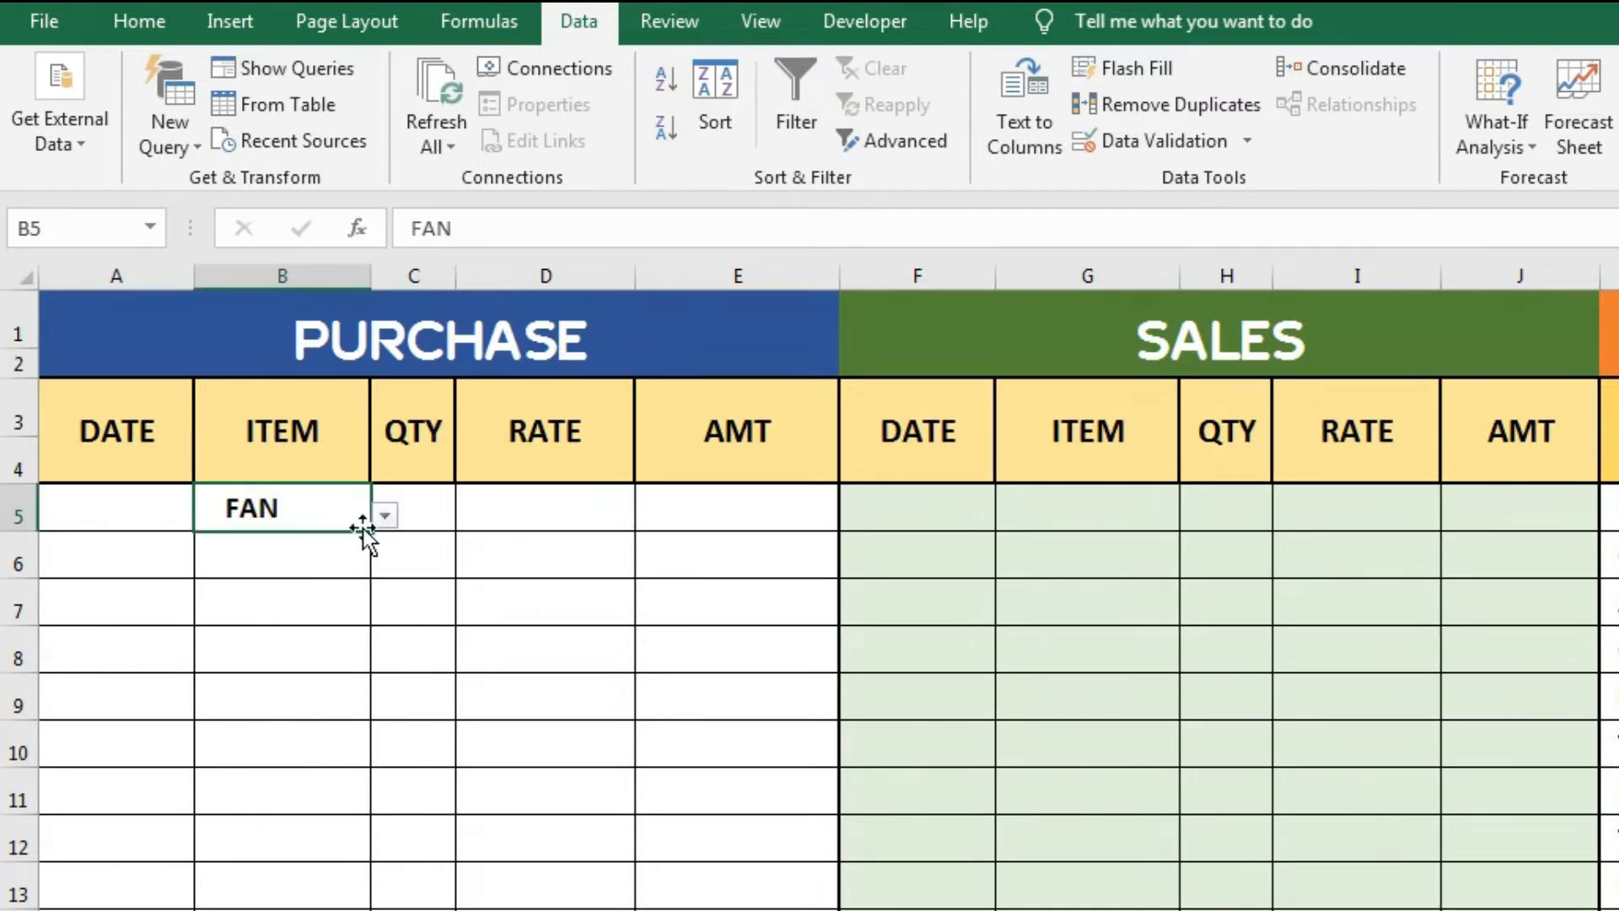
left_click_drag(372, 532, 376, 851)
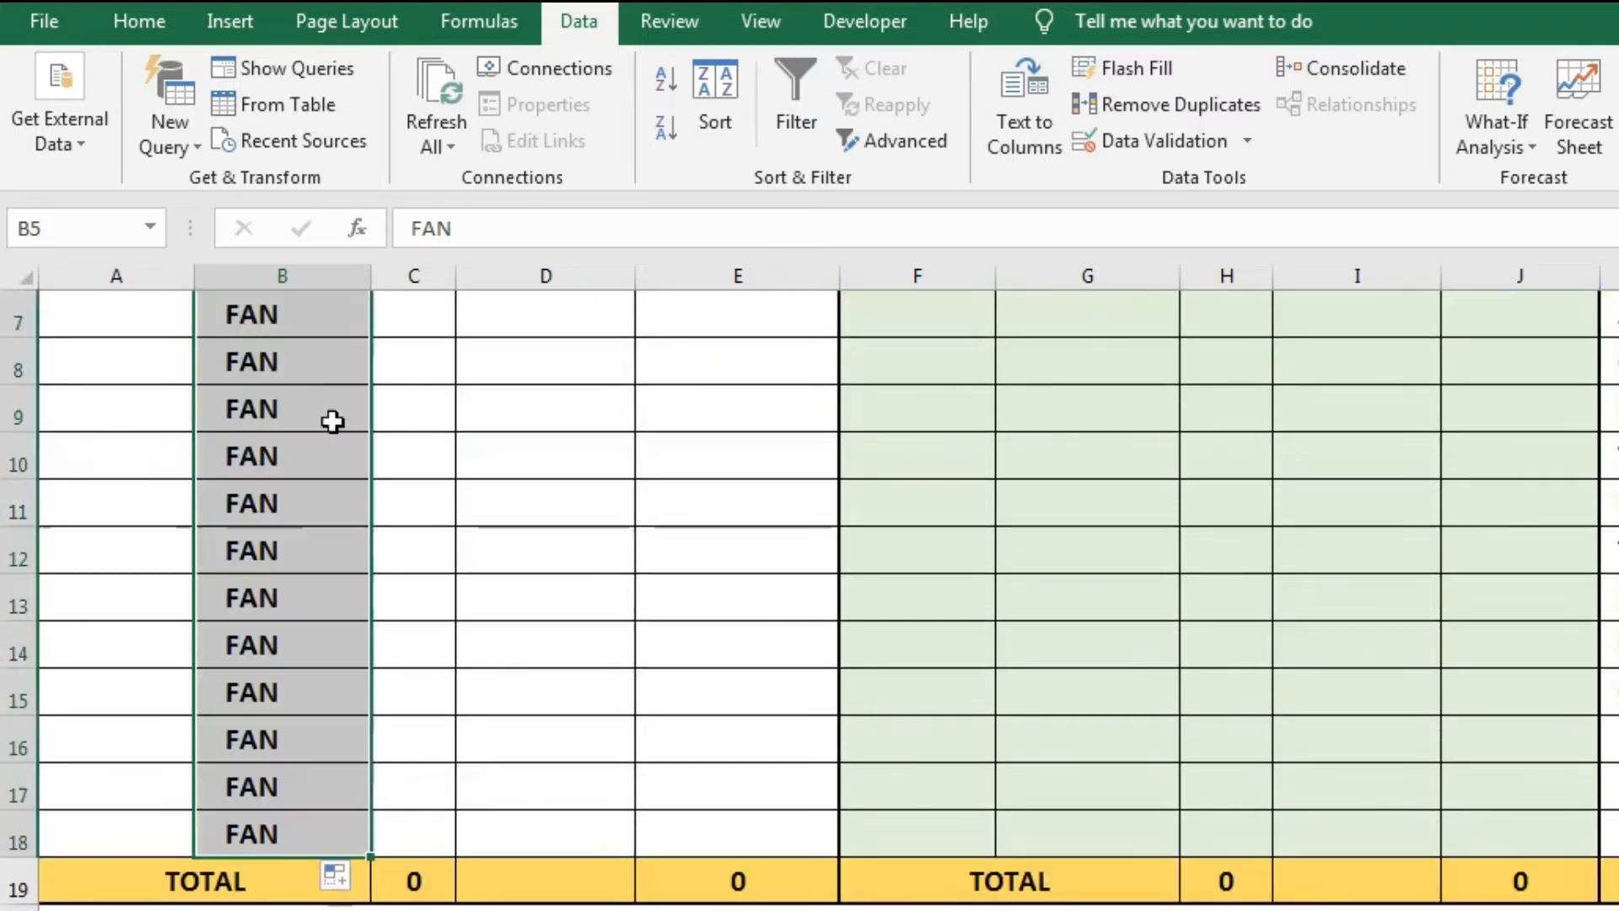
scroll(734, 742, "up", 2)
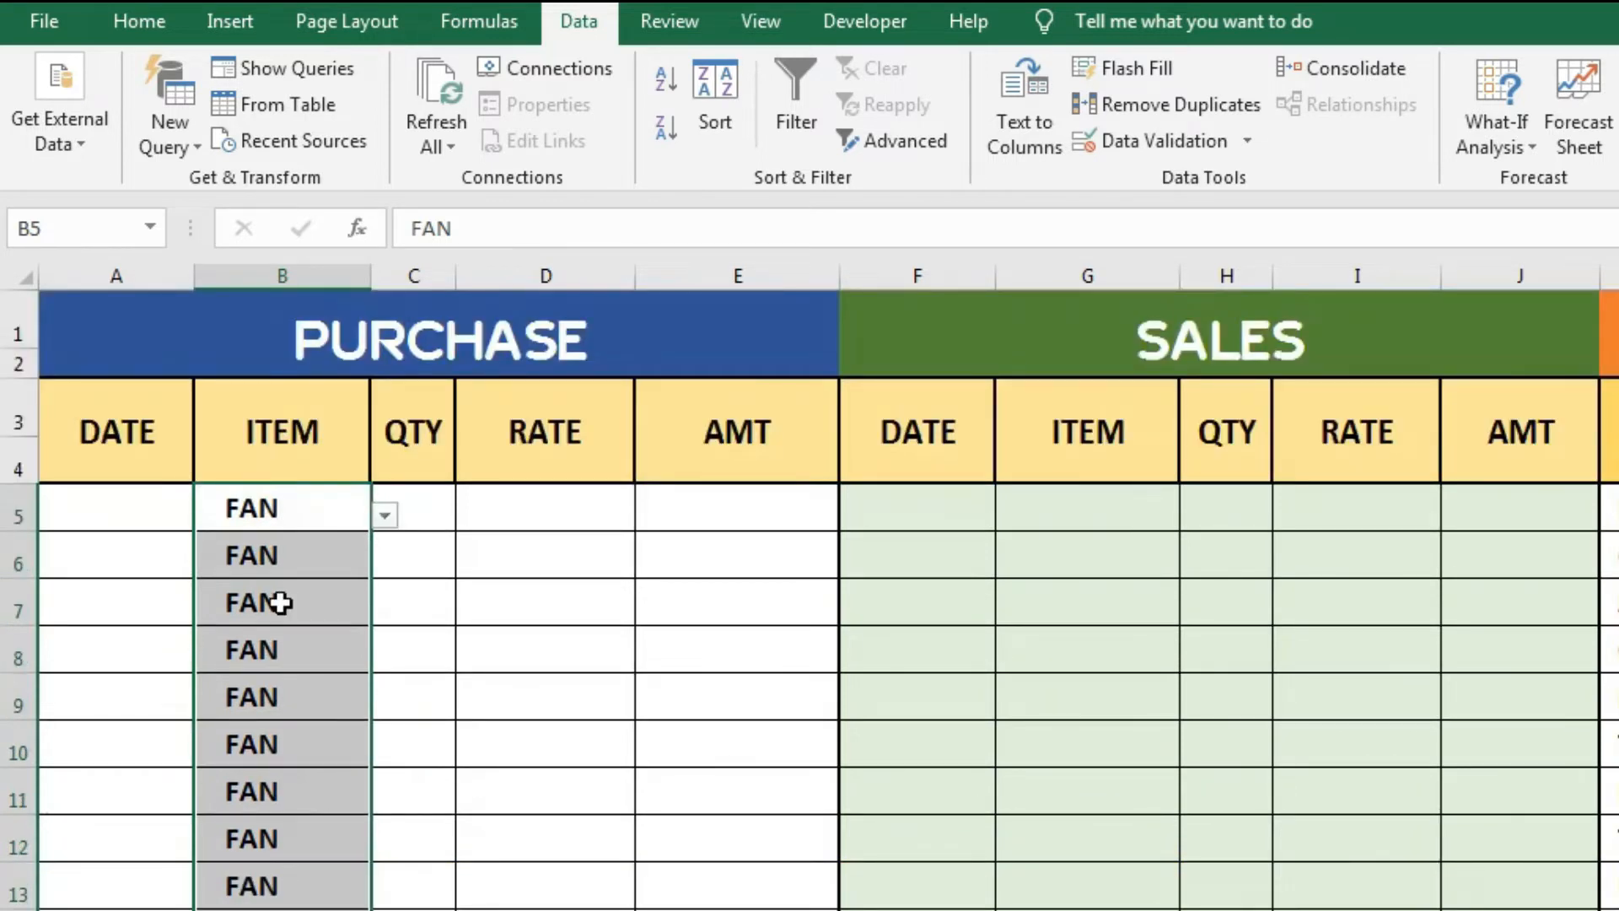
key("Delete")
- Test the item dropdowns by choosing TV in B5 and COMPUTER in B8, and clear both cells
key("alt+Down")
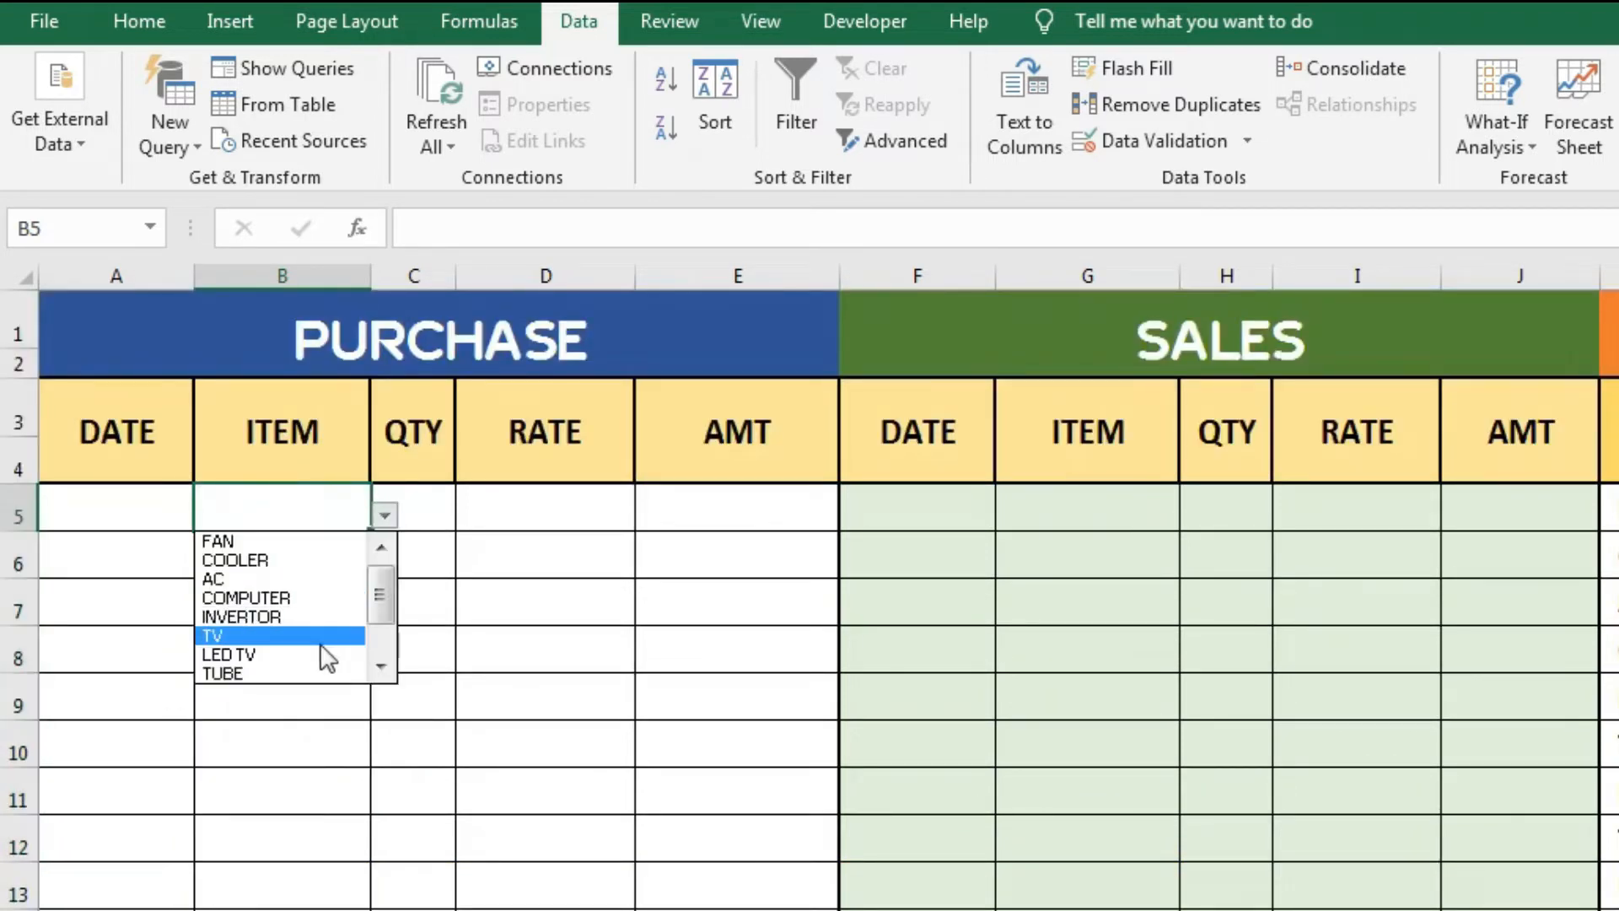
left_click(281, 637)
left_click(282, 646)
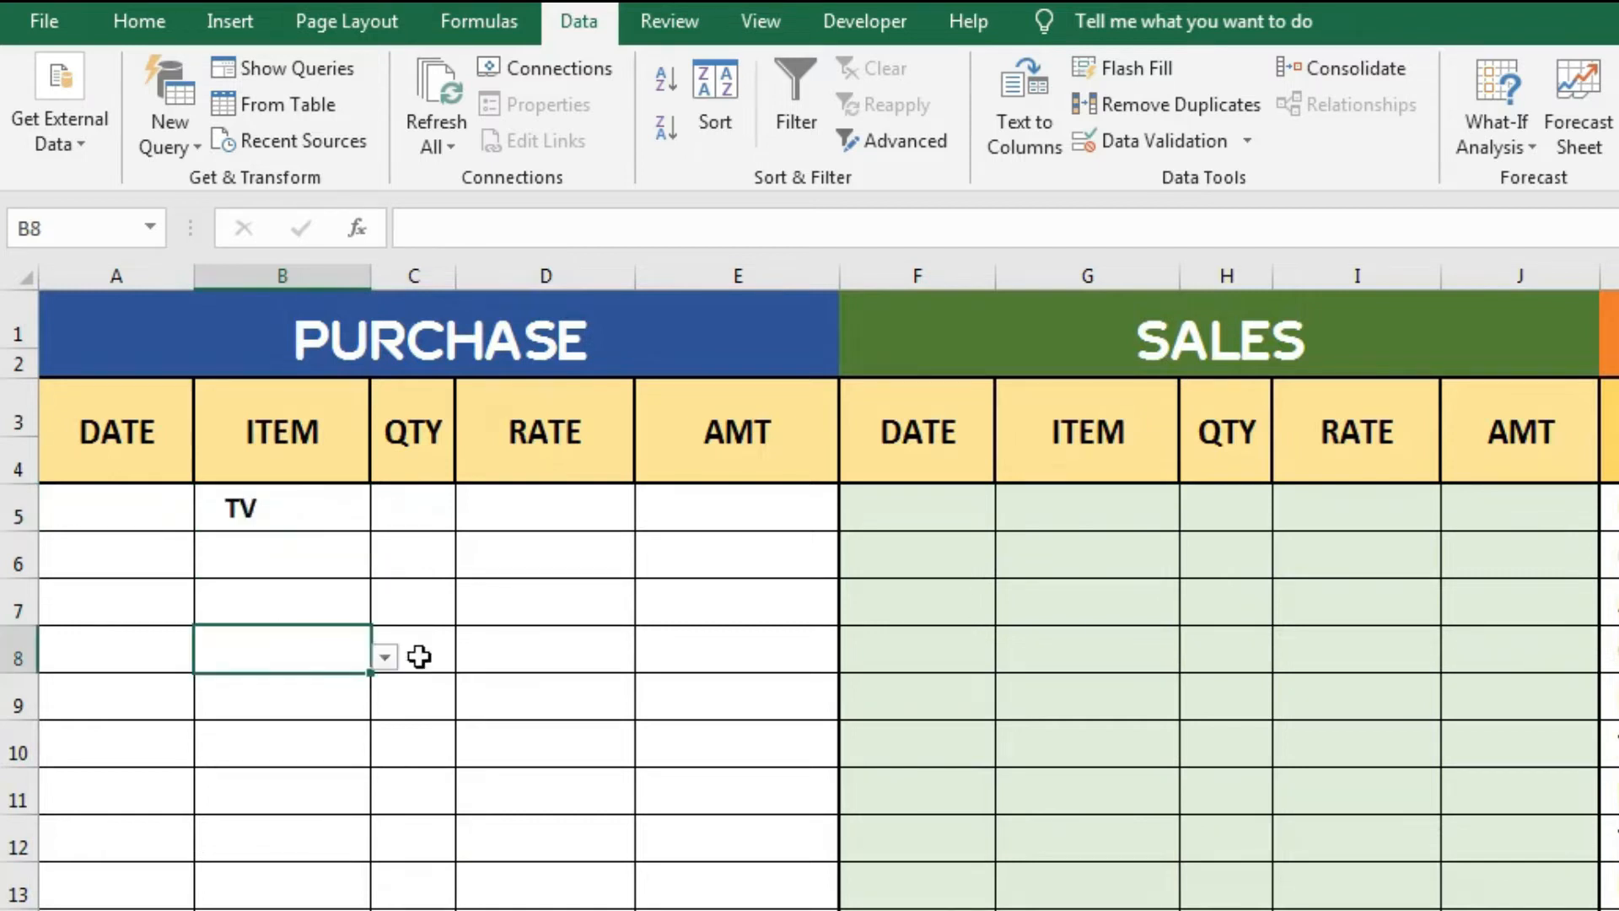
left_click(385, 657)
left_click(294, 737)
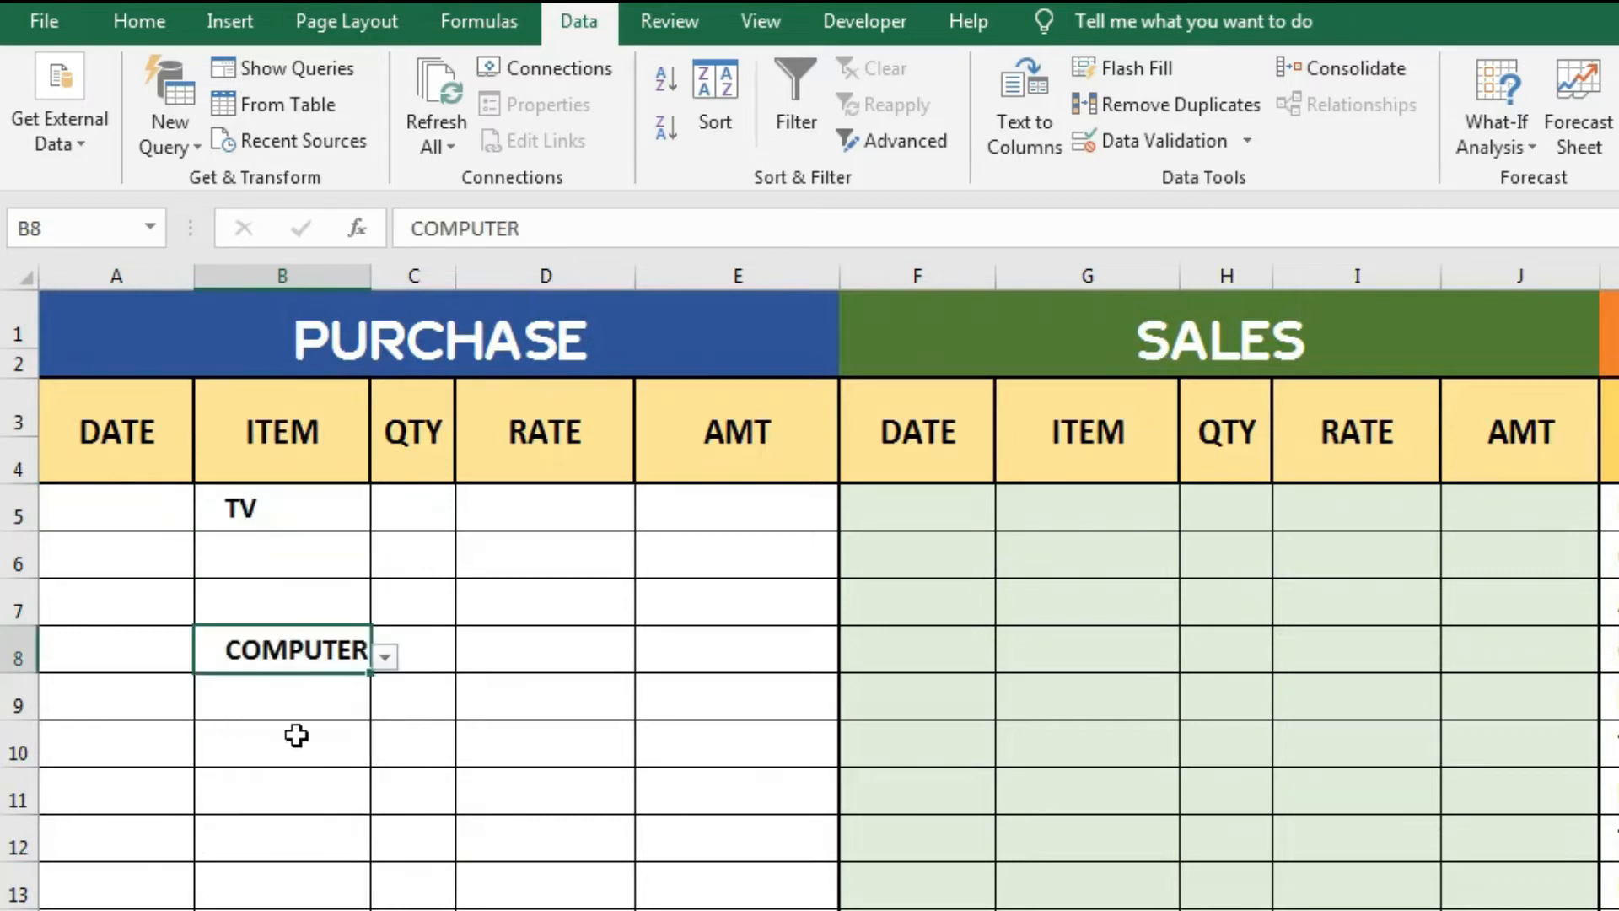
key("Delete")
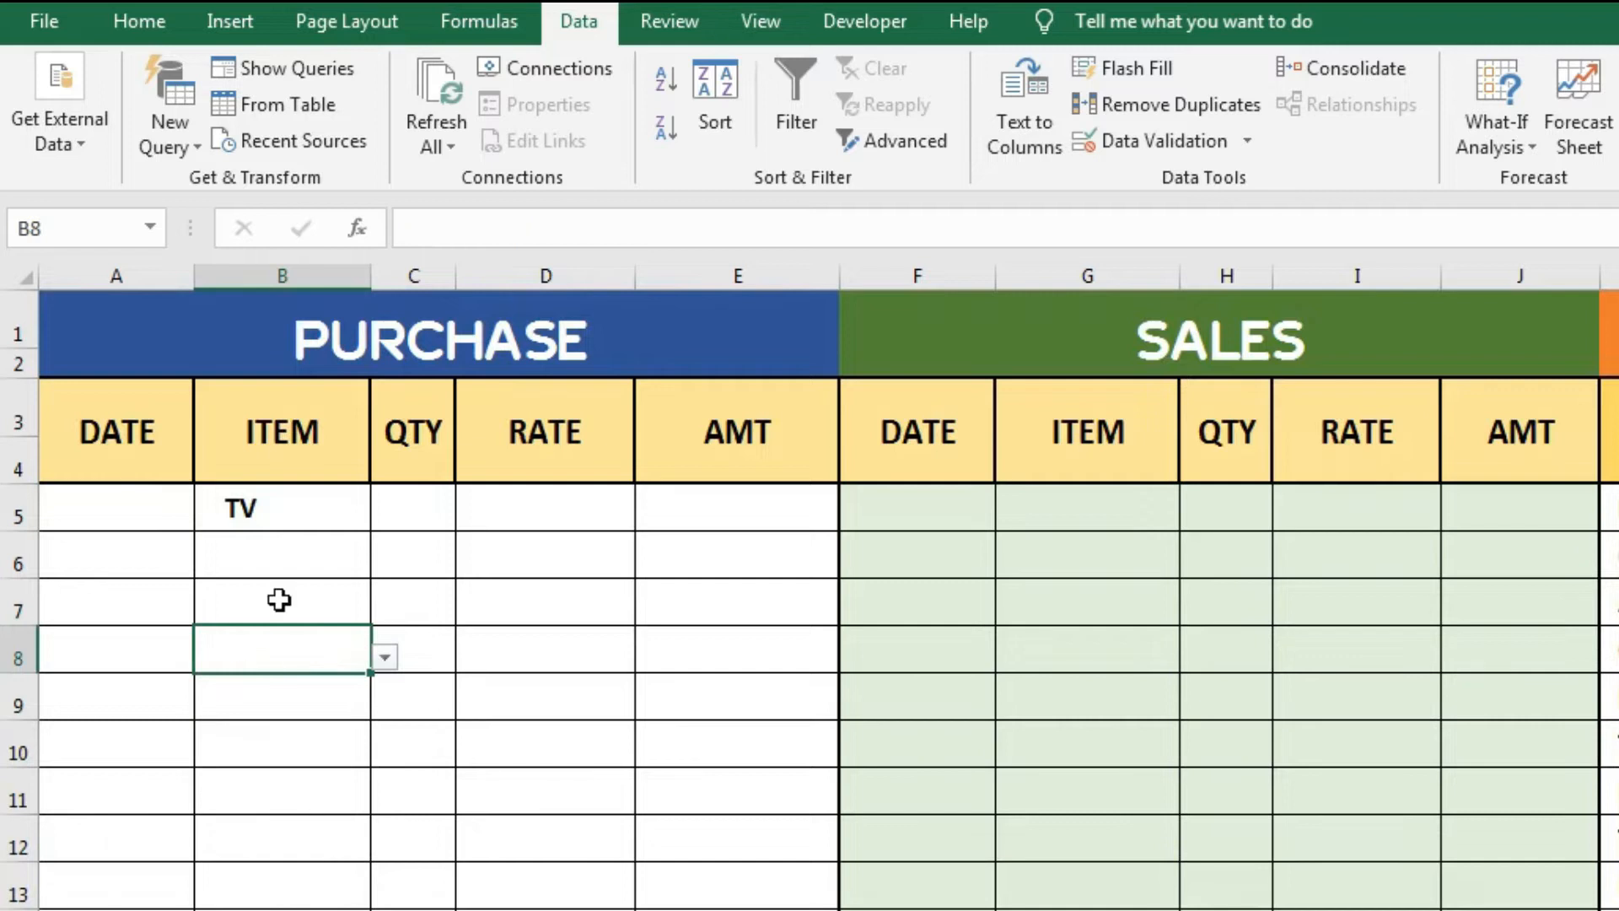
left_click(278, 524)
key("Delete")
- Copy the dropdown cells of the purchase item column into the sales item column starting at G5
left_click(422, 506)
left_click(308, 509)
left_click_drag(309, 508, 309, 862)
key("ctrl+c")
scroll(810, 590, "up", 2)
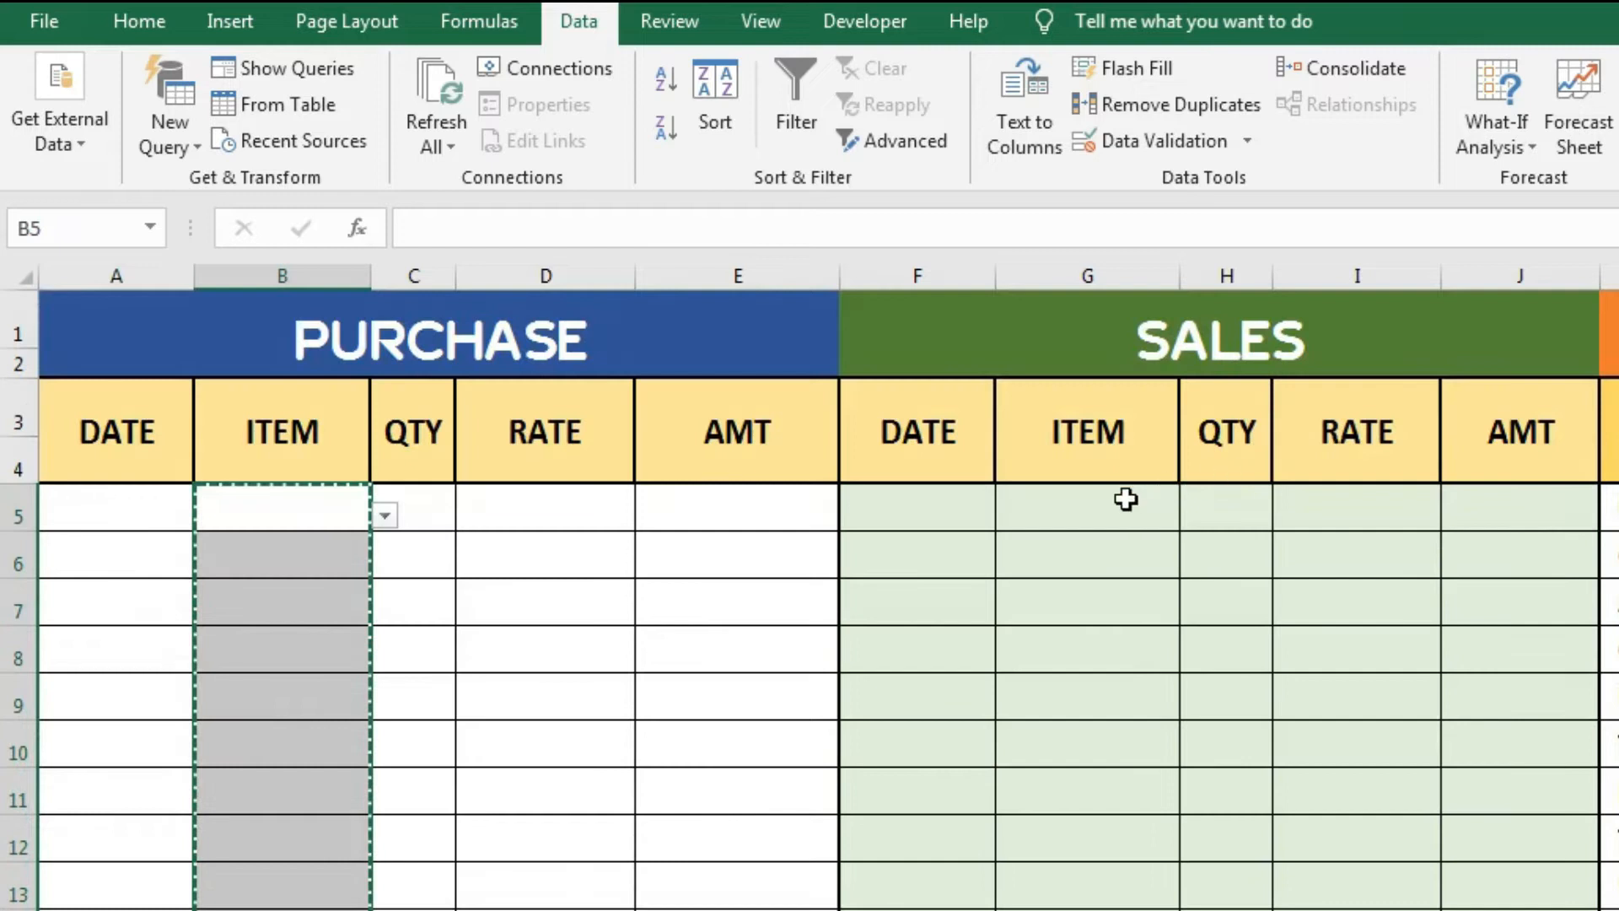
left_click(1069, 509)
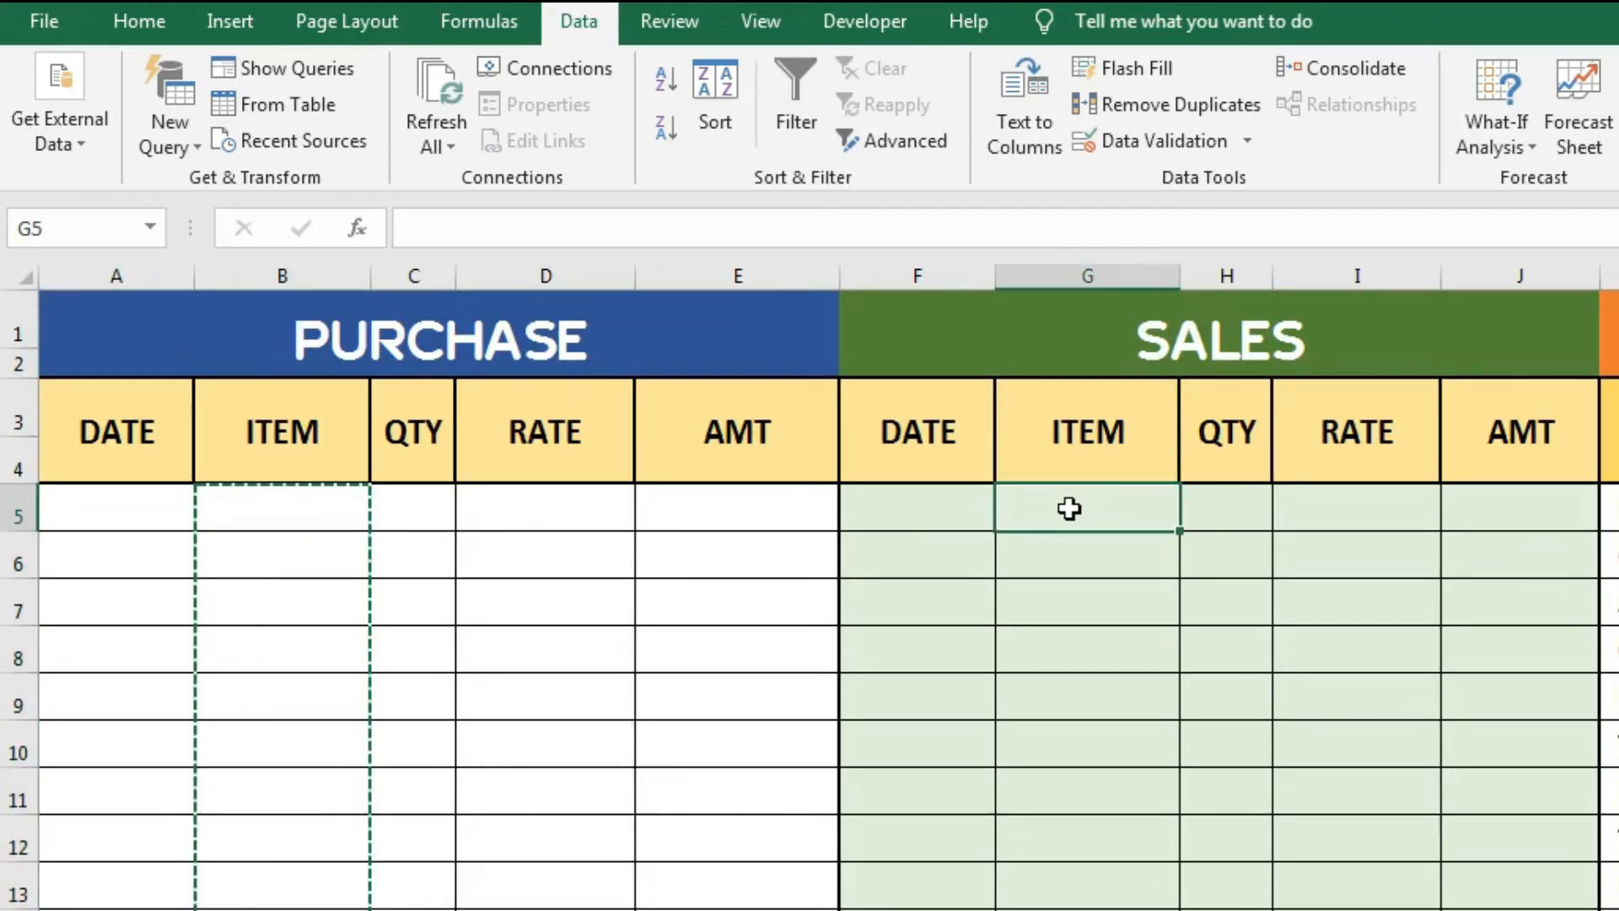
key("ctrl+shift+Down")
key("ctrl+v")
- Check several cells of the sales item column for the pasted dropdown
left_click(1069, 509)
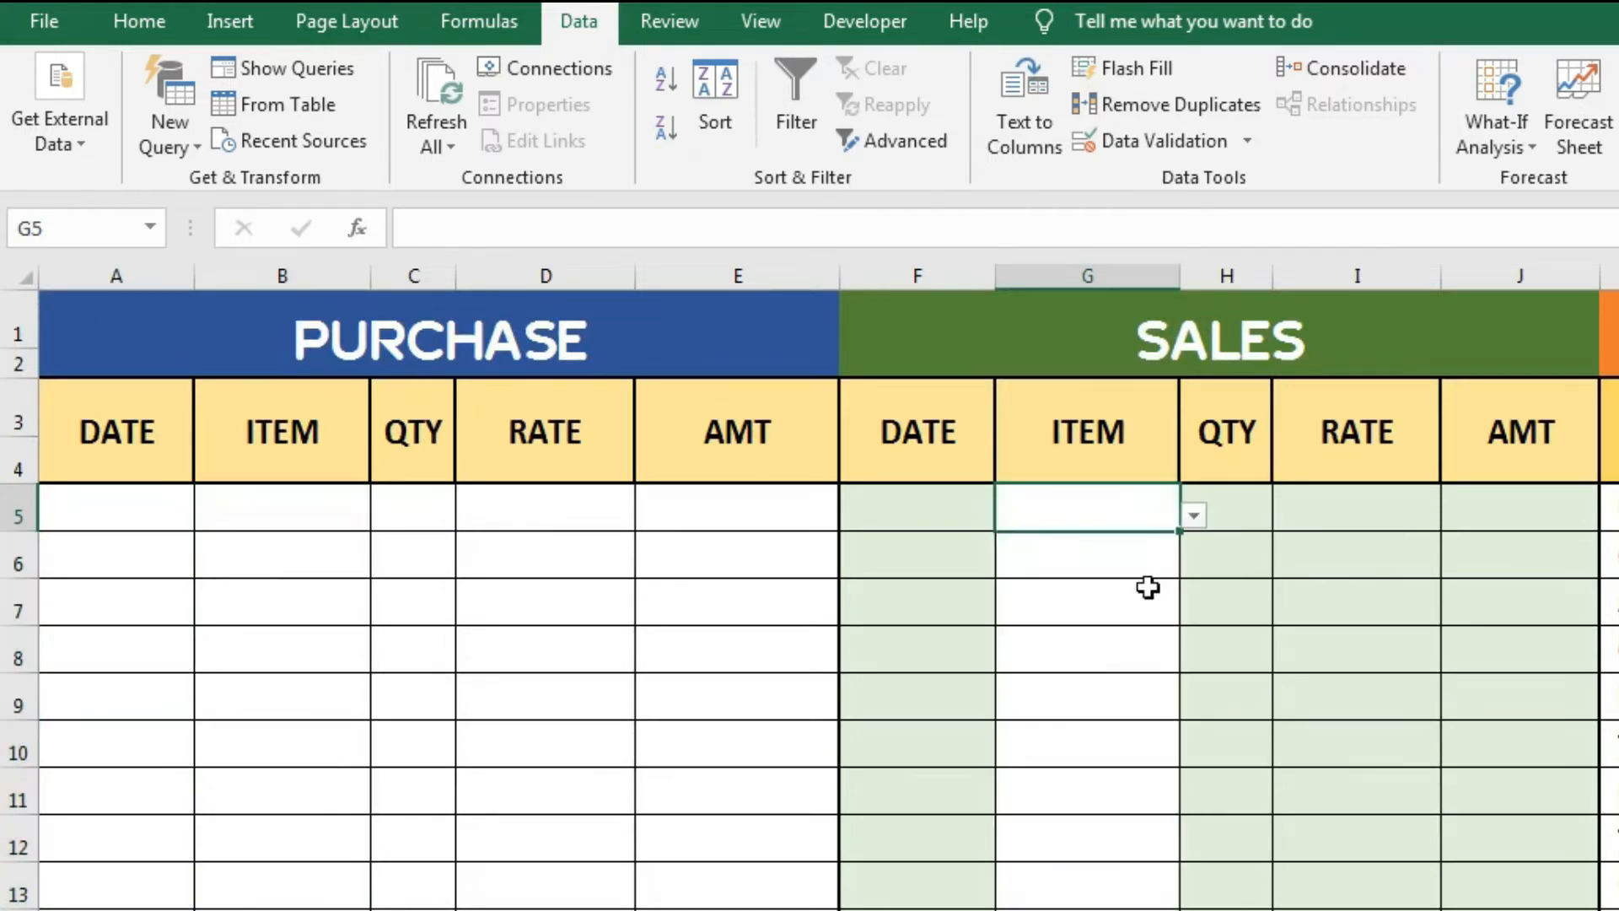
left_click(1146, 586)
left_click(1135, 658)
left_click(1139, 744)
left_click(1137, 507)
- Start a VLOOKUP formula in D5 of the purchase rate column with item cell B5 as the lookup value
left_click(385, 498)
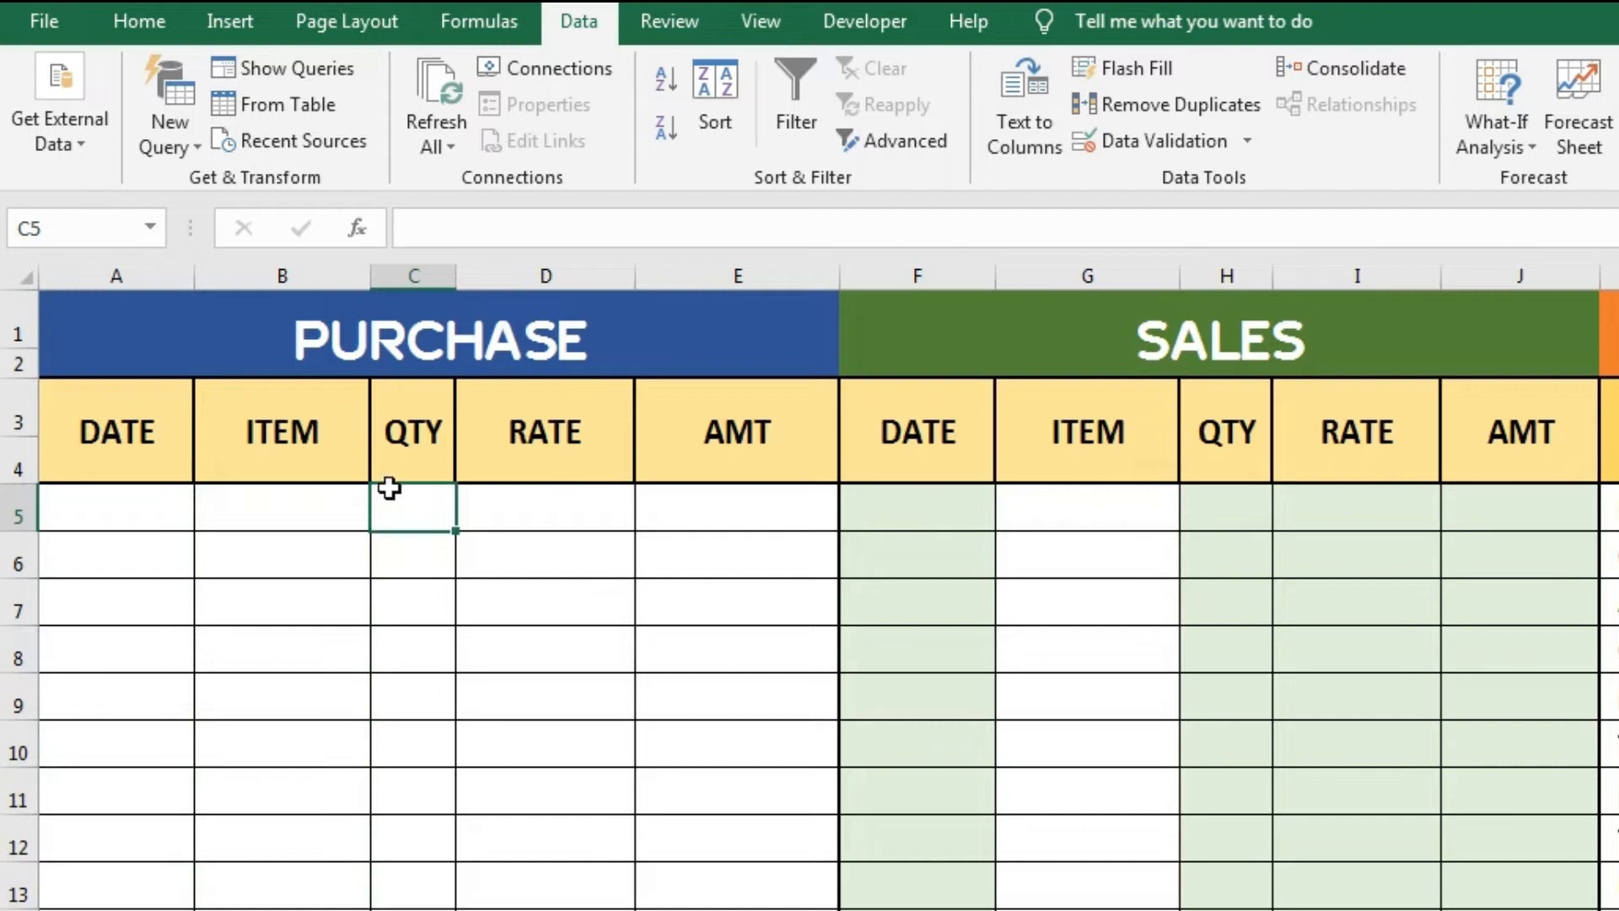
left_click(534, 506)
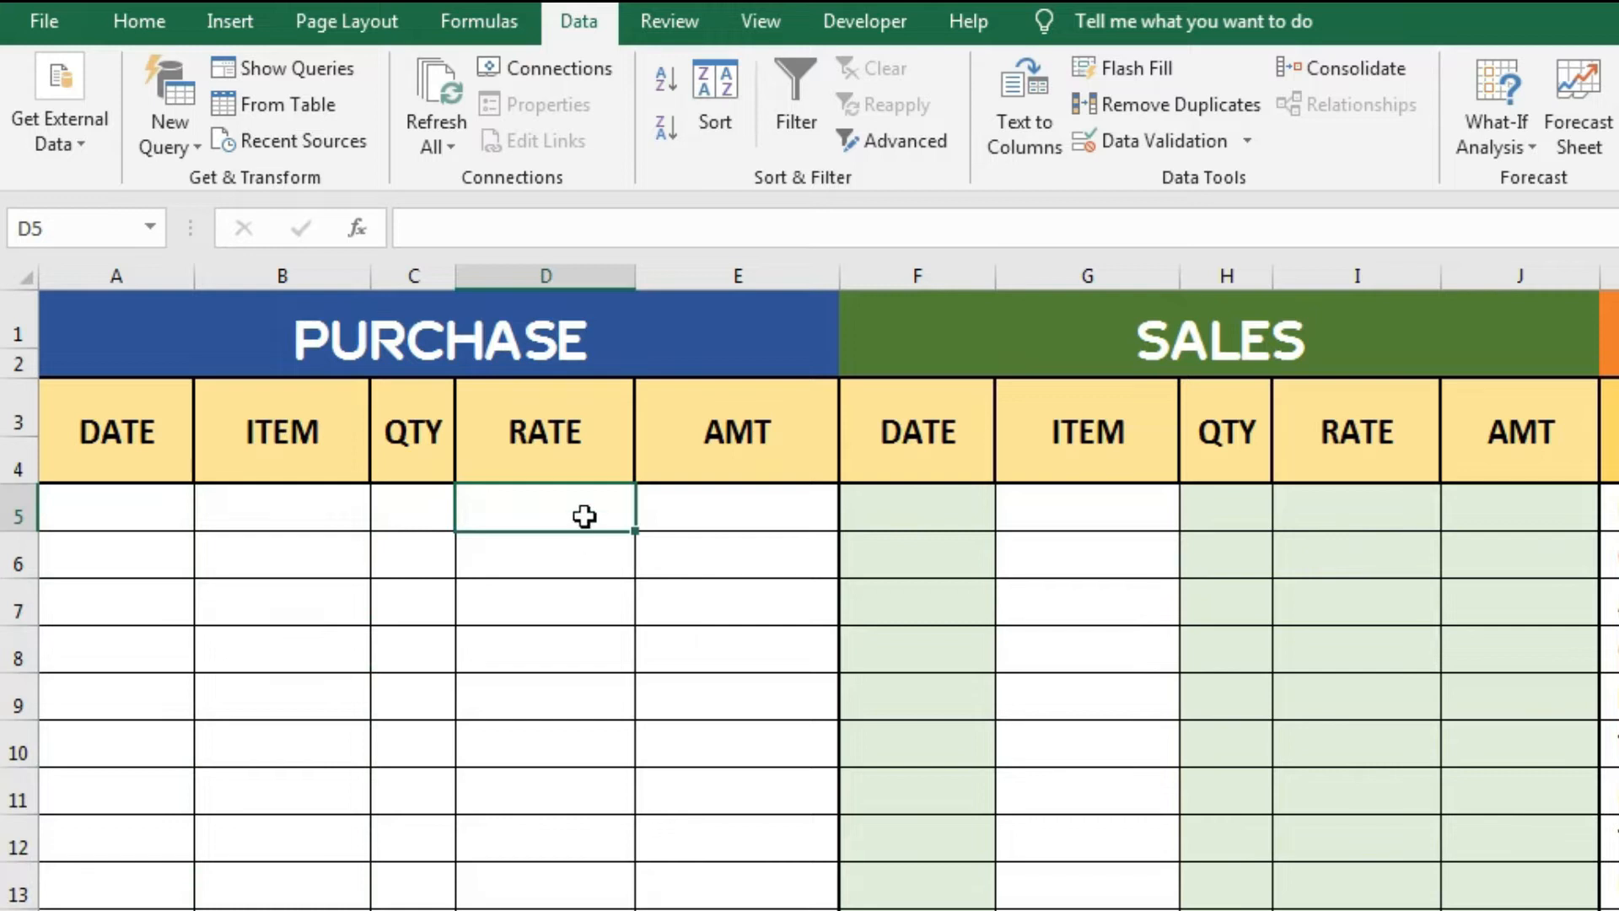
type("=")
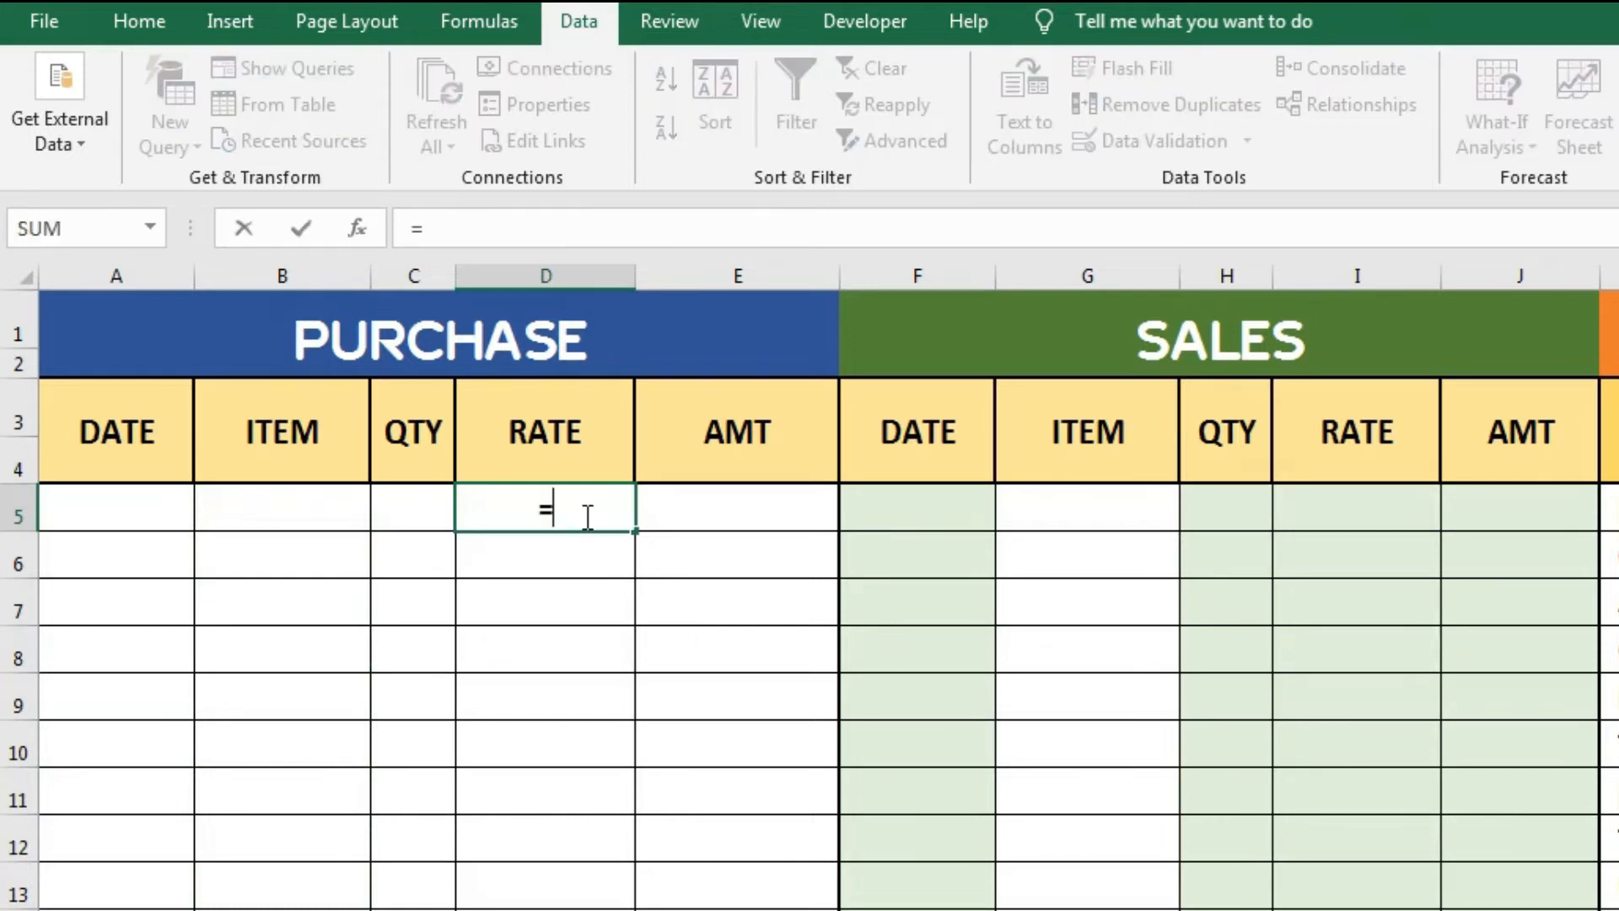
type("VLO")
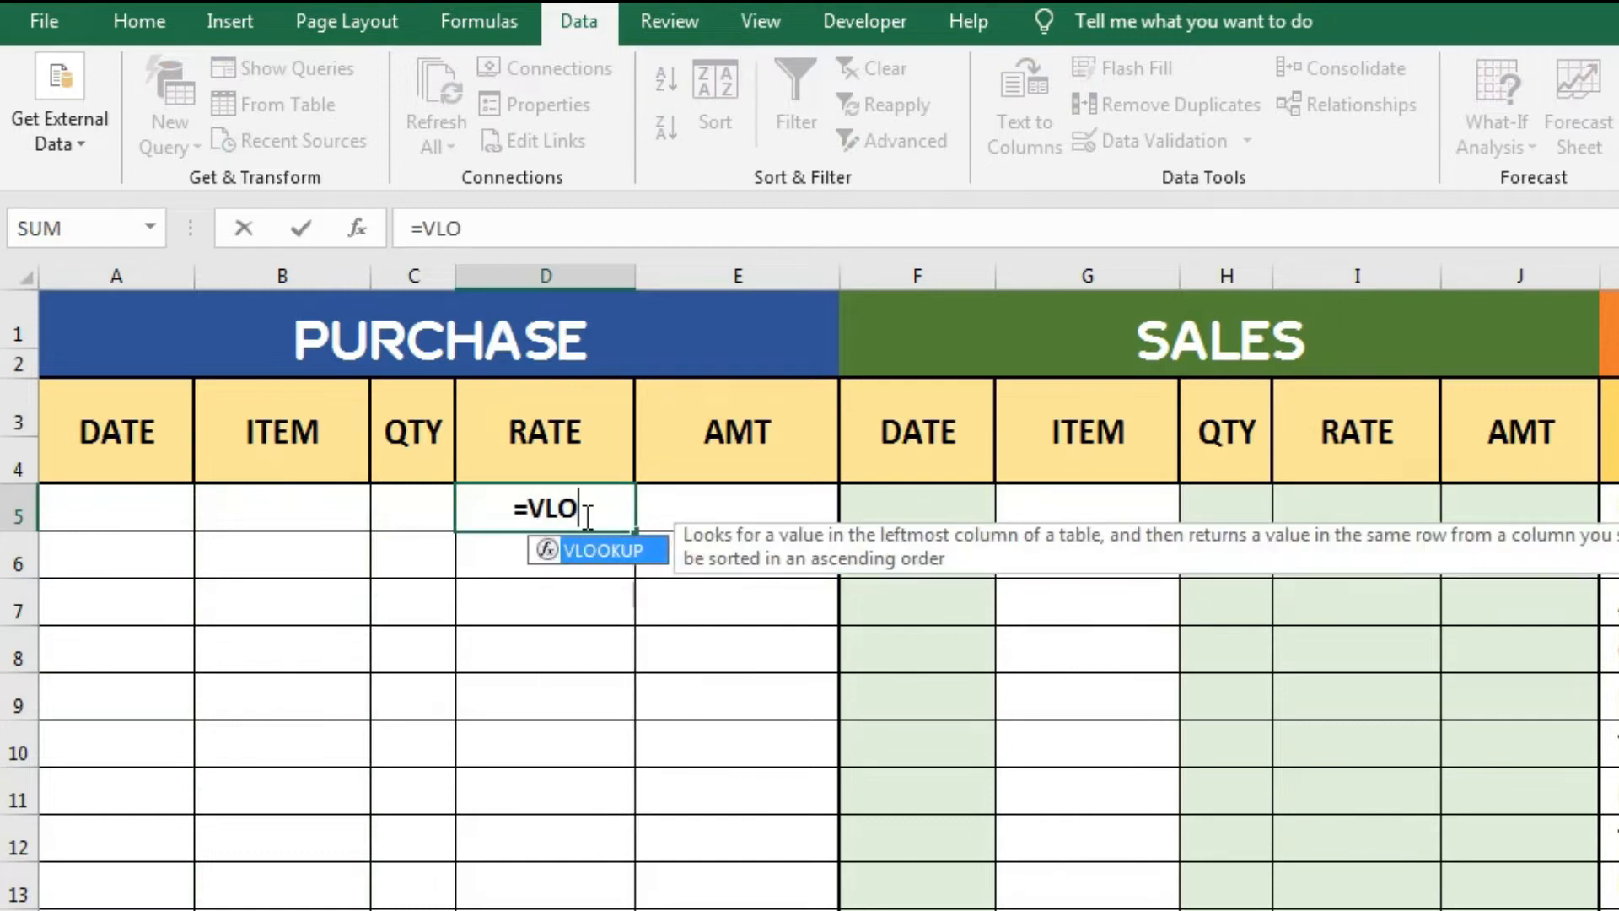
key("Tab")
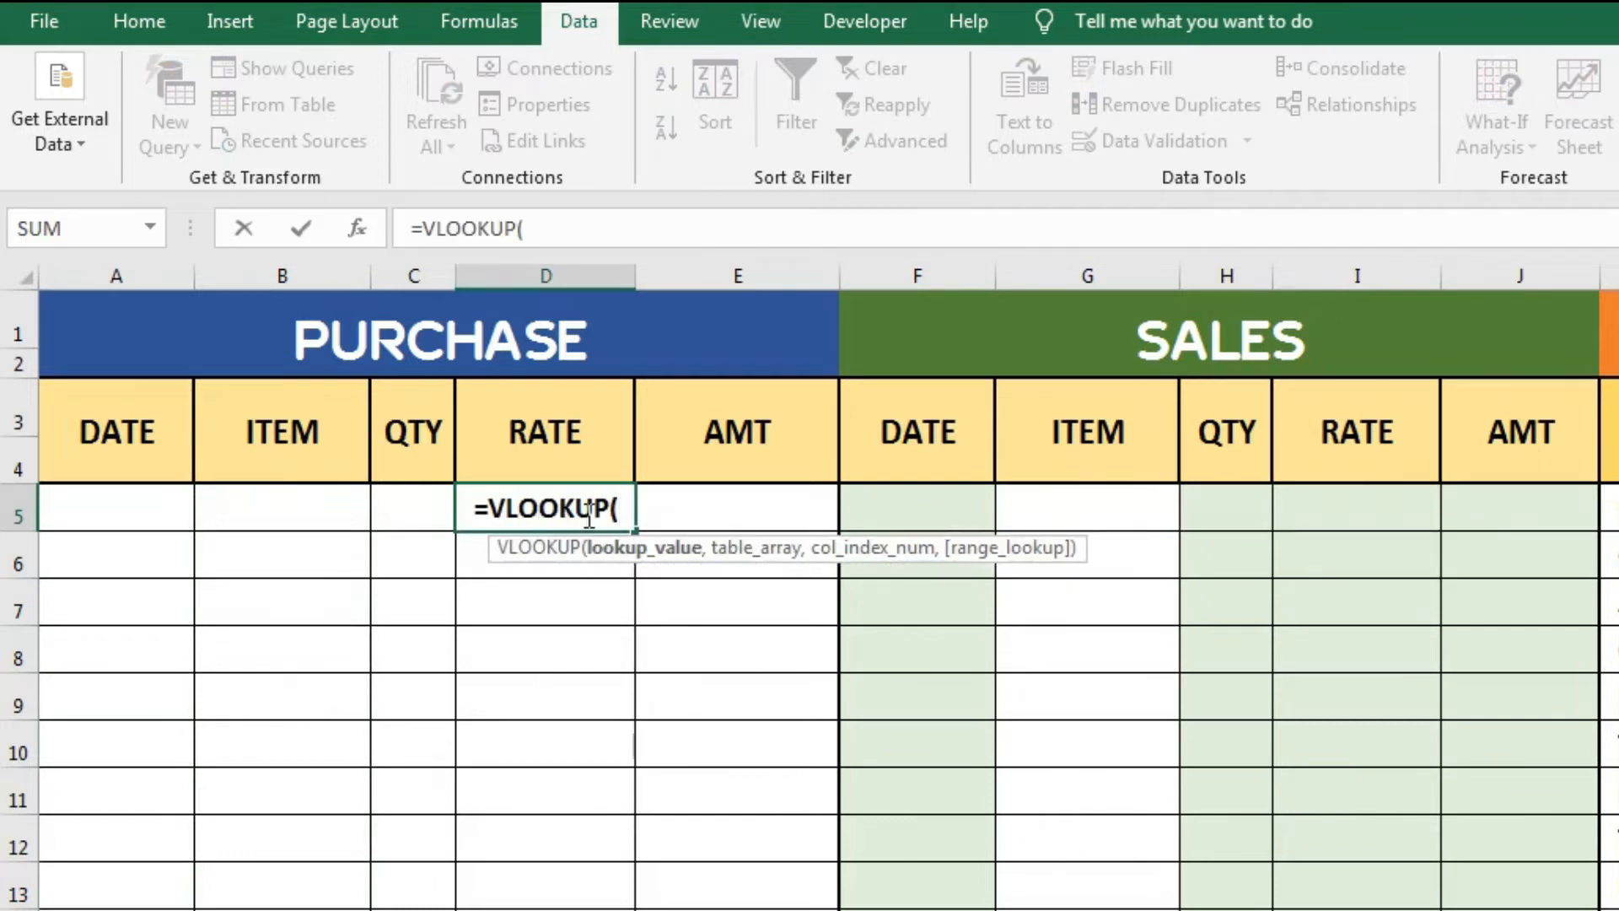
left_click(301, 517)
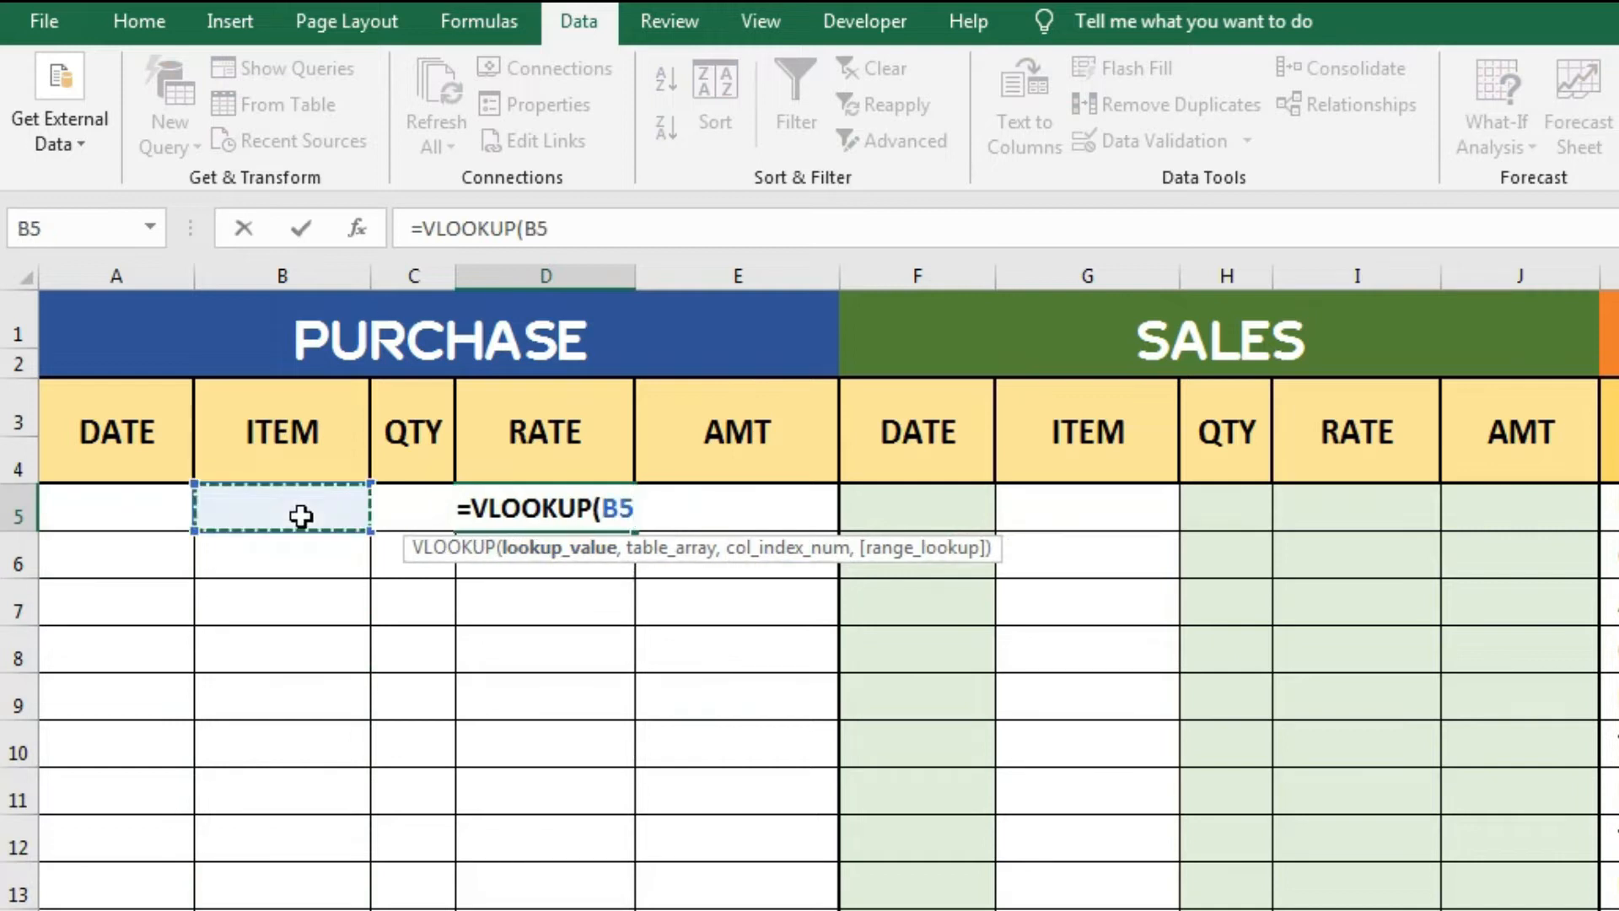
type(",")
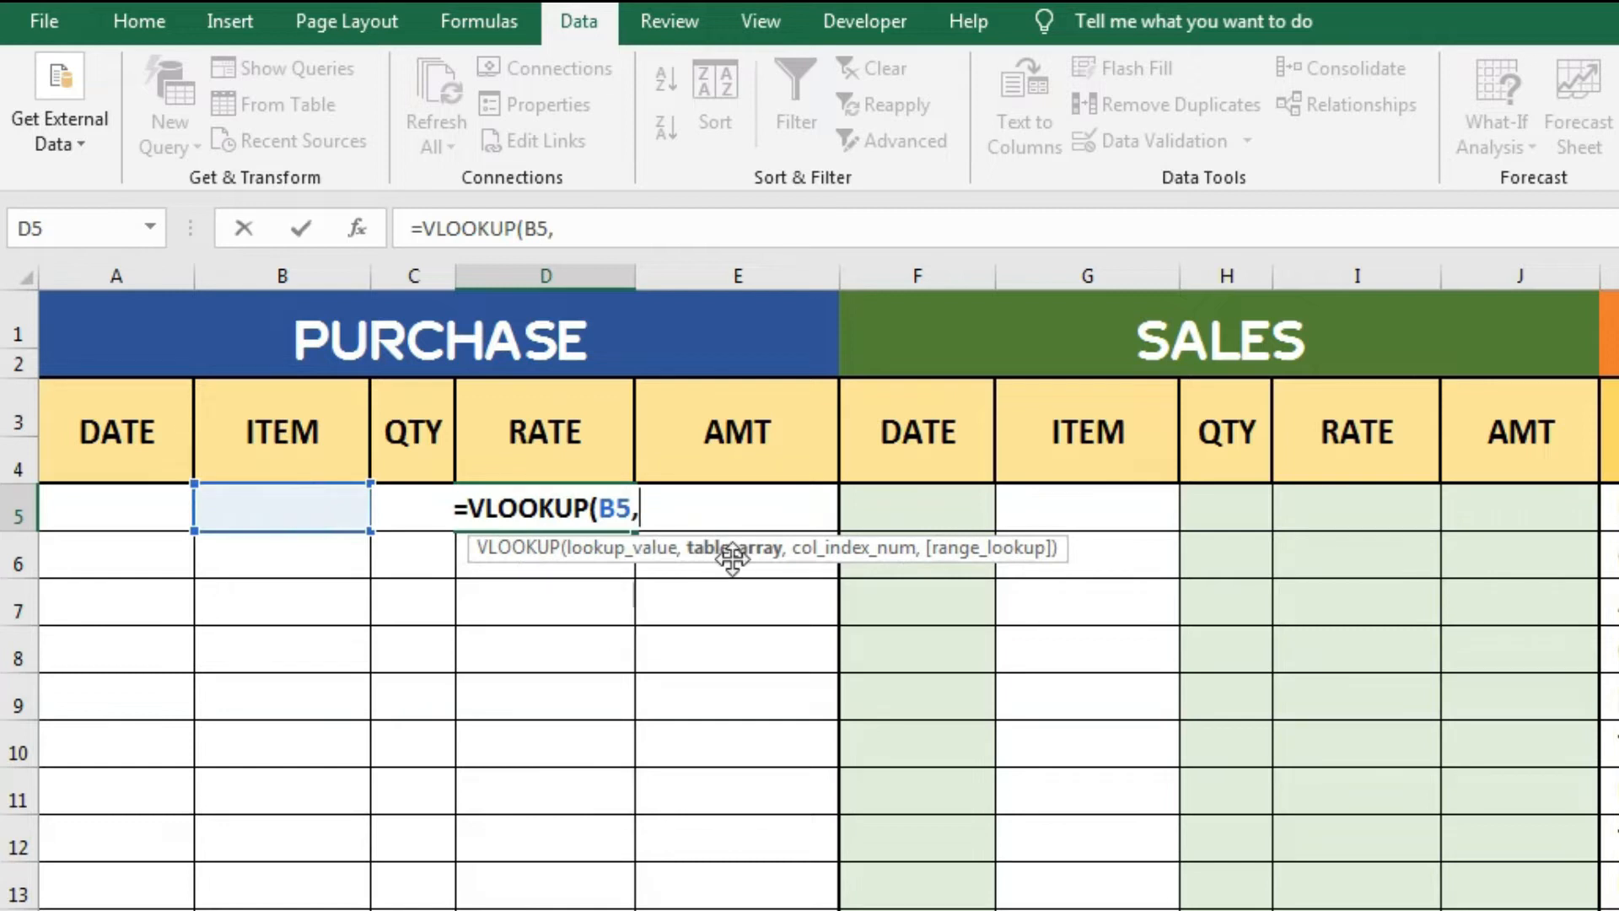
- Complete the D5 VLOOKUP with table array K5:L15, column index 2 and 0 for an exact match
left_click_drag(732, 557, 719, 601)
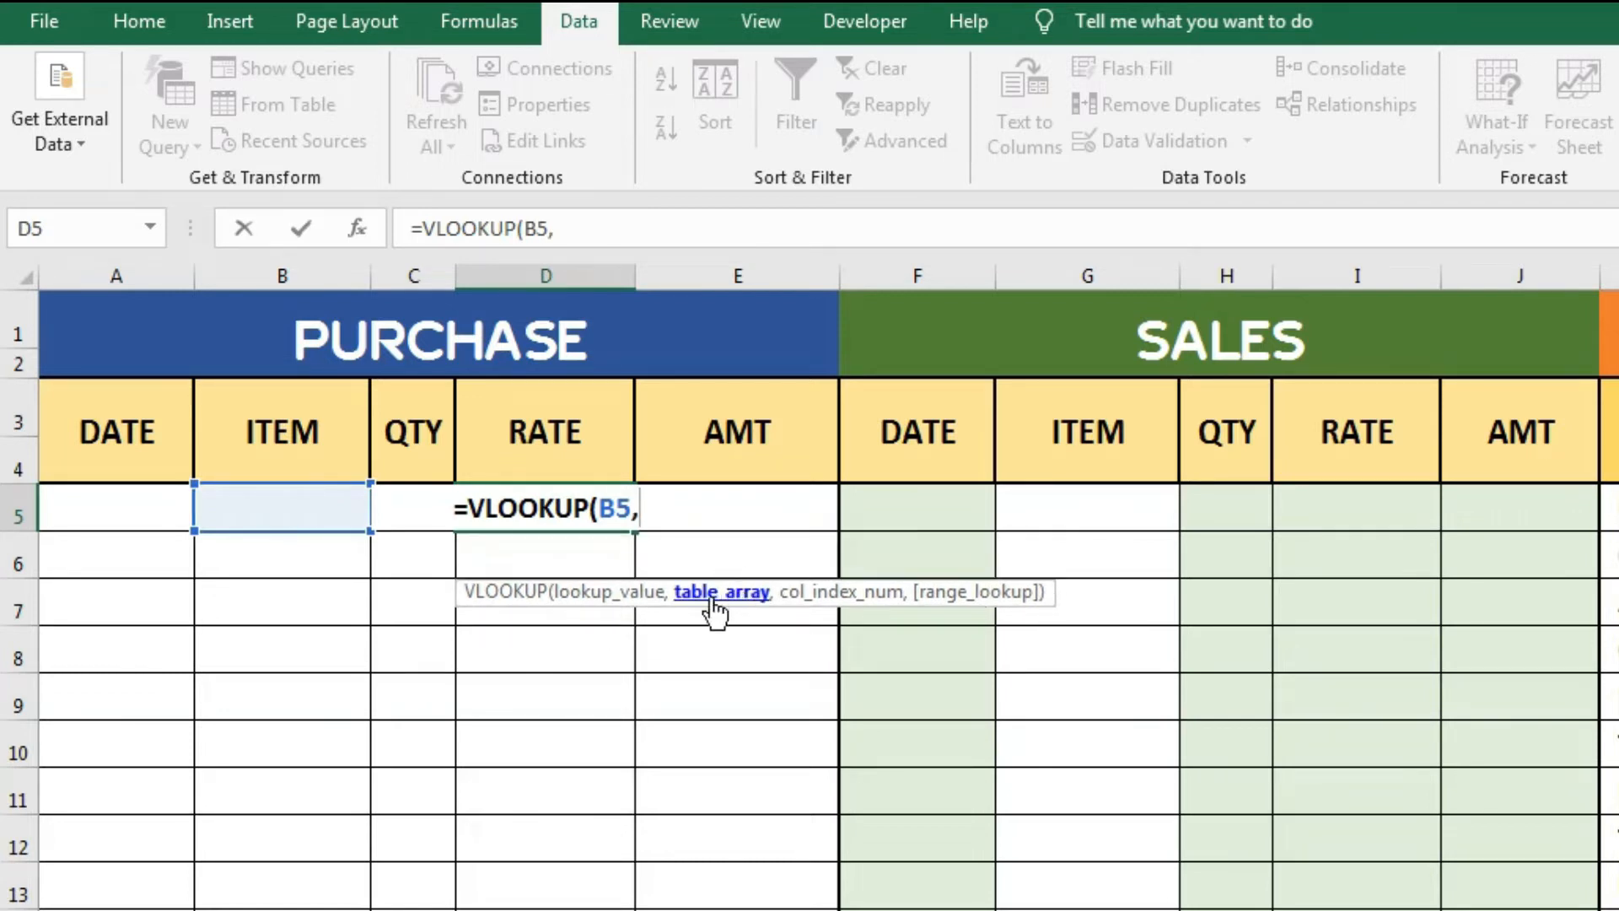
scroll(1446, 658, "right", 2)
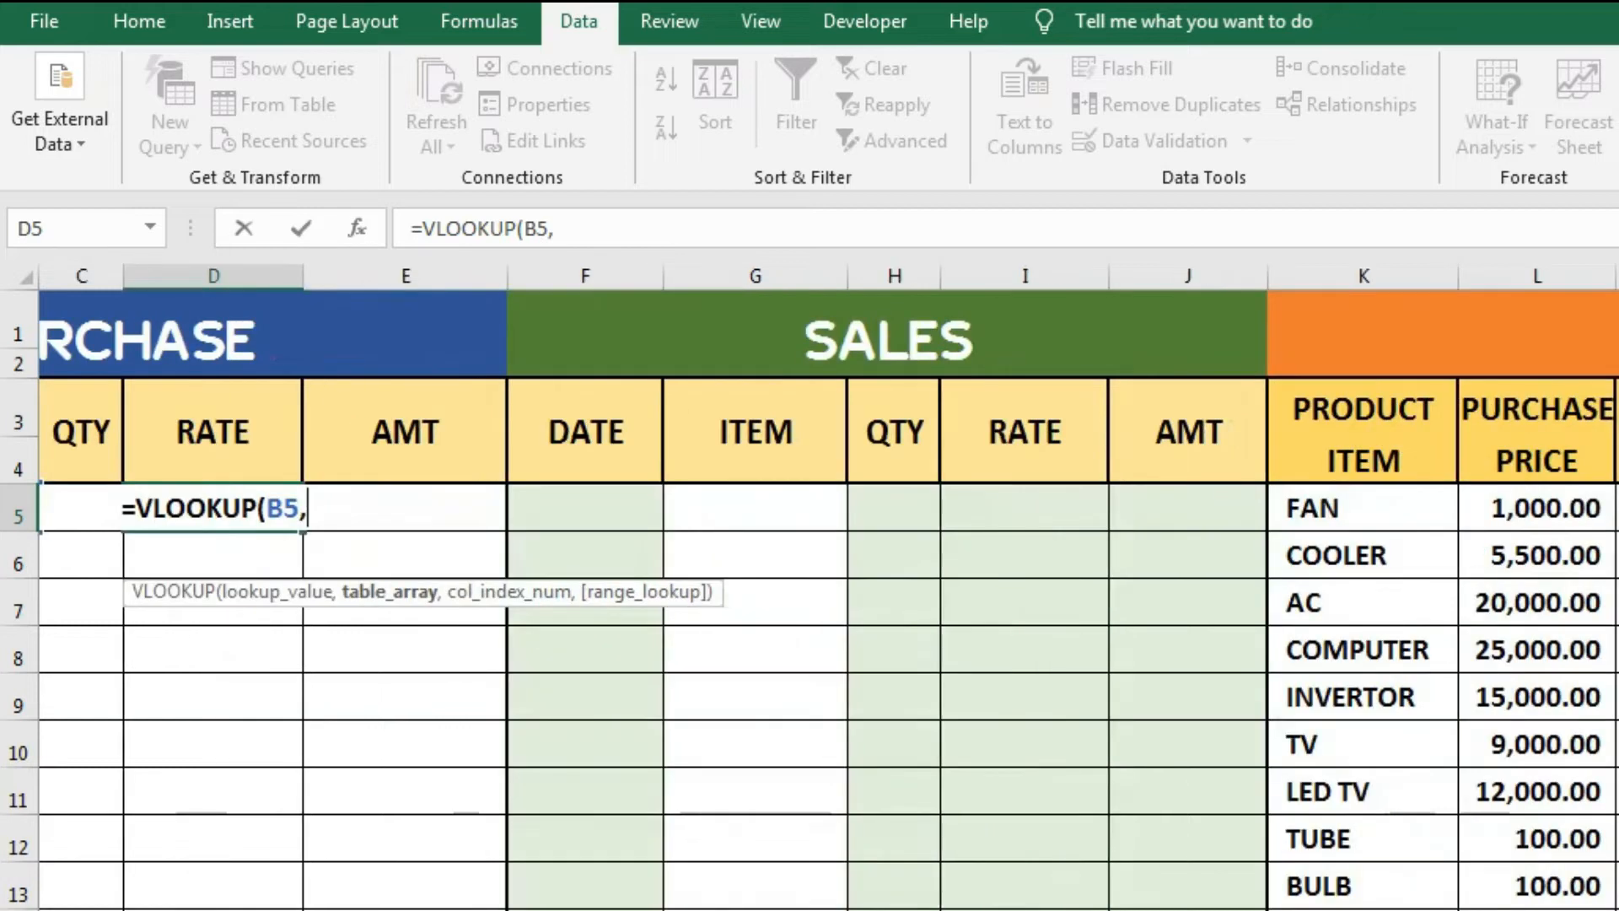
left_click_drag(1338, 498, 1522, 701)
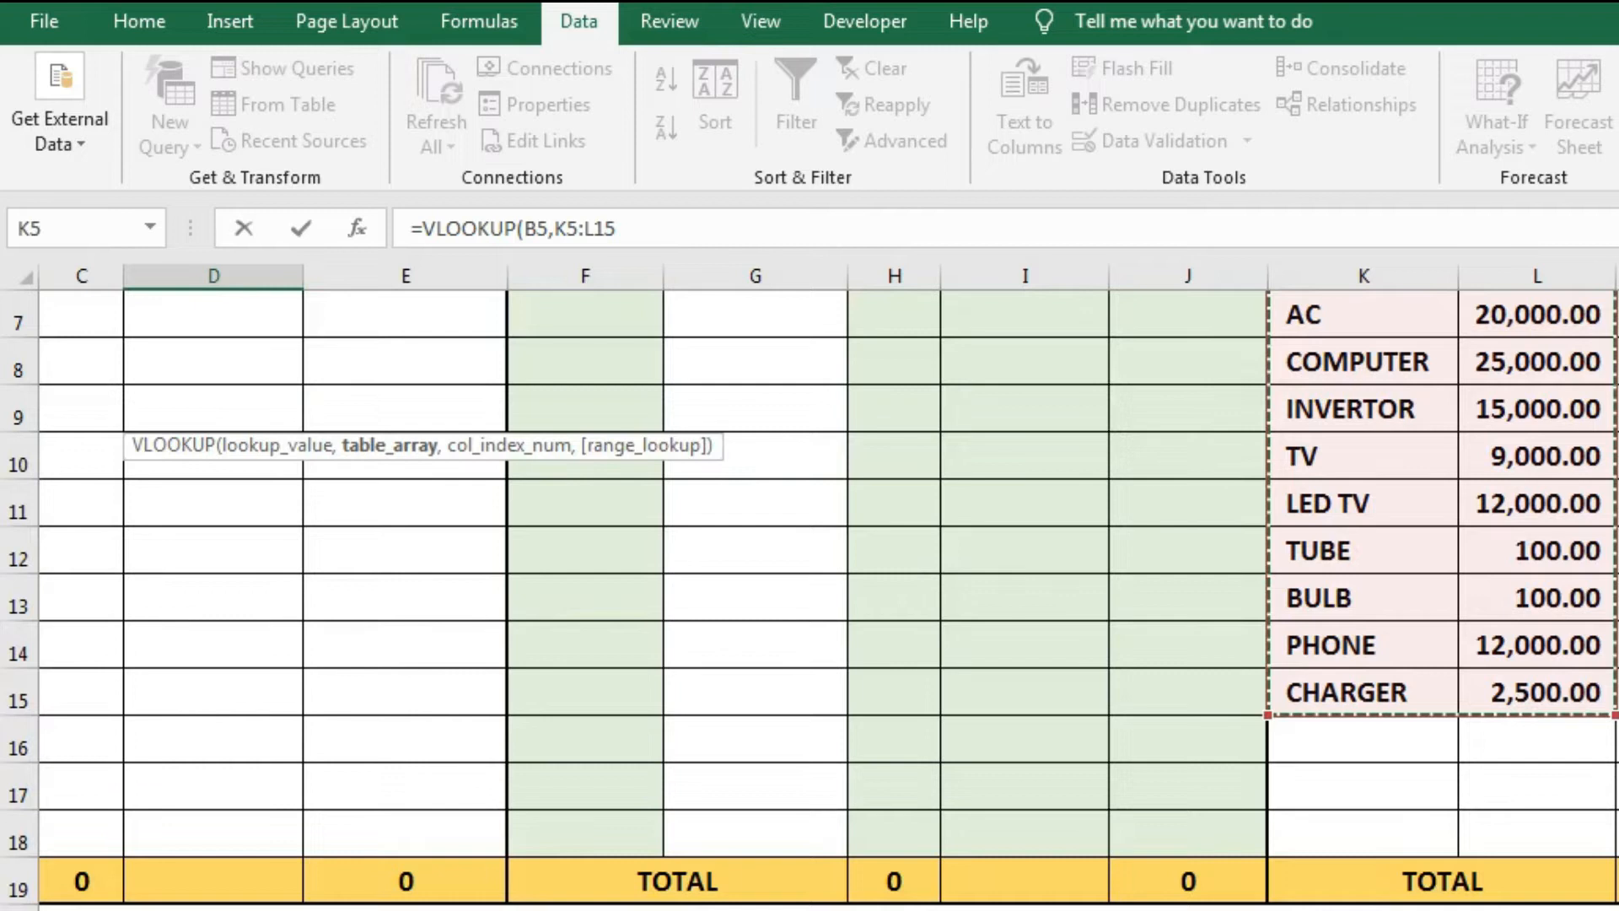
scroll(810, 591, "up", 2)
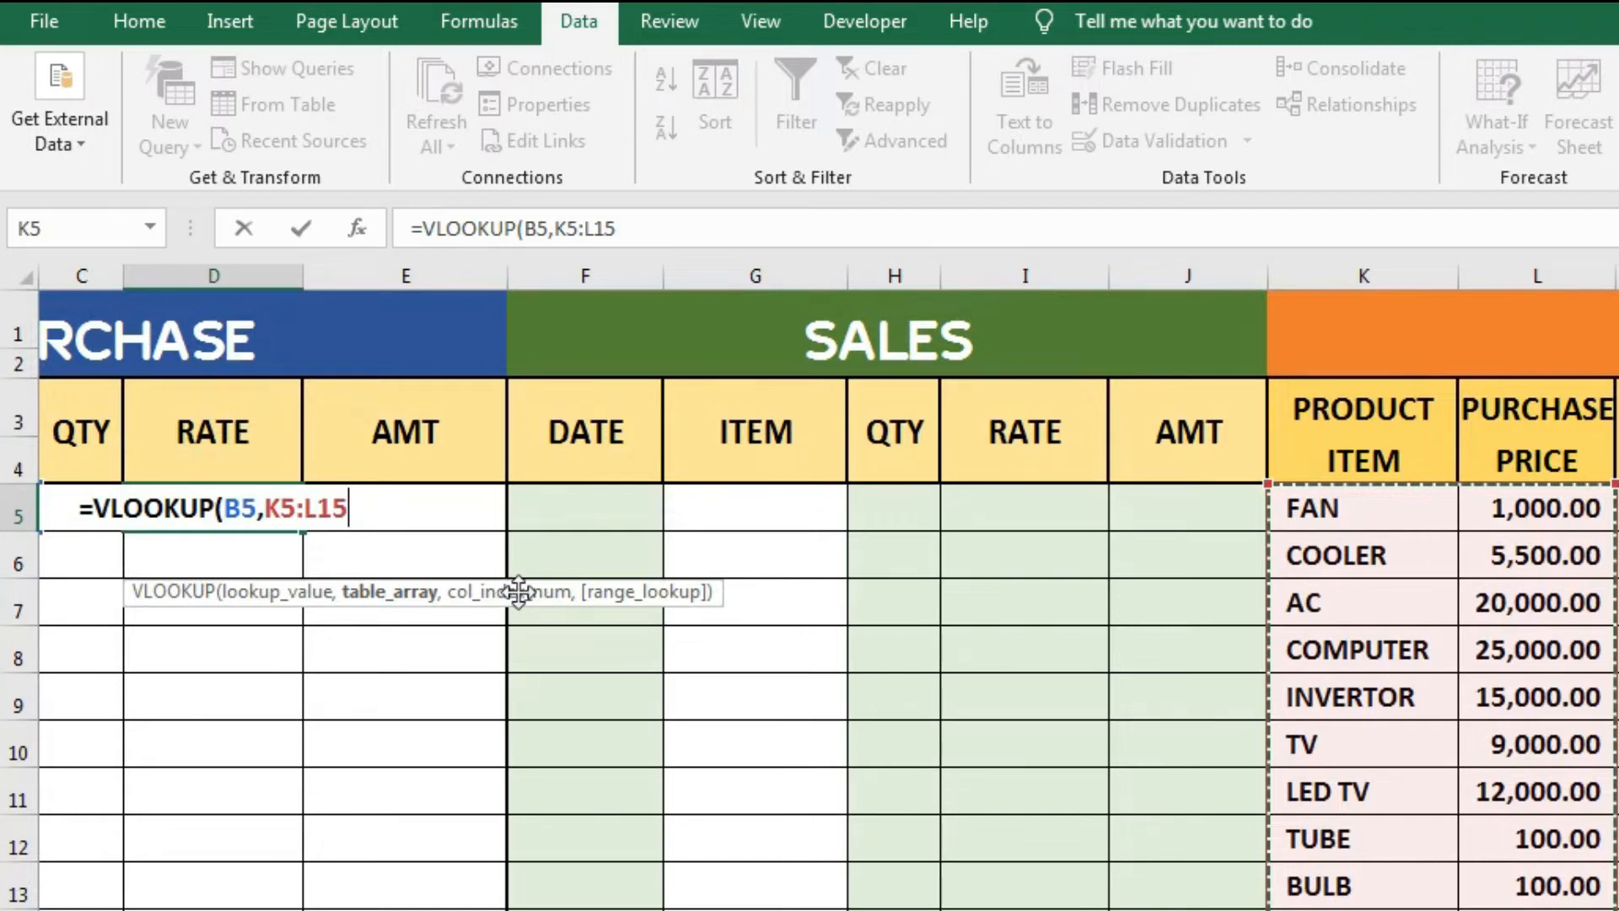
type(",")
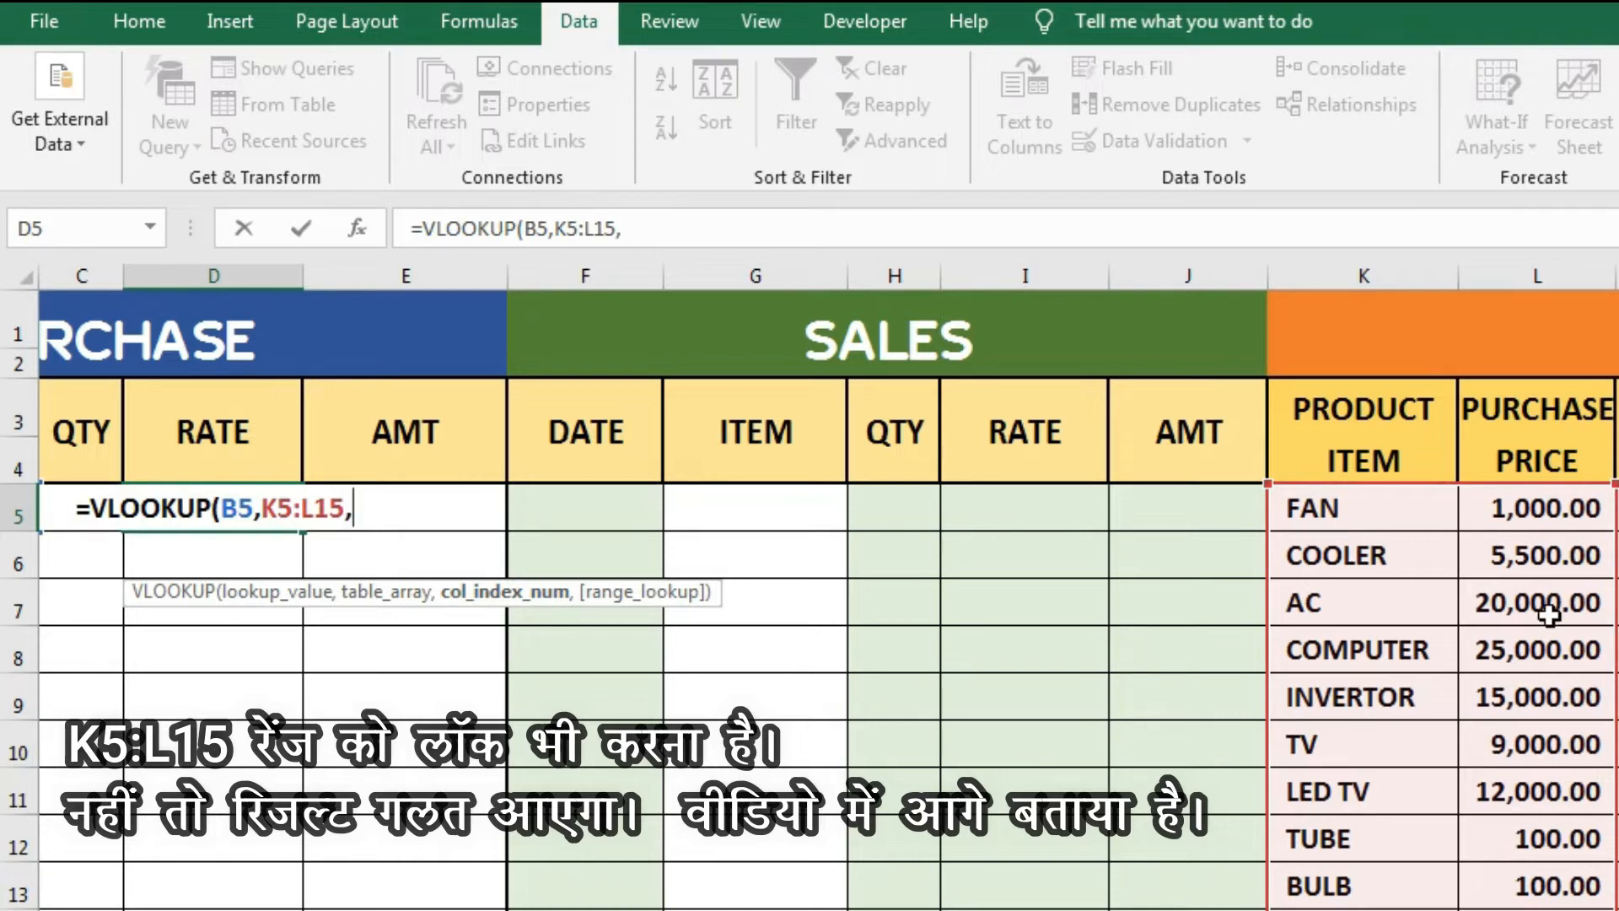
type("2")
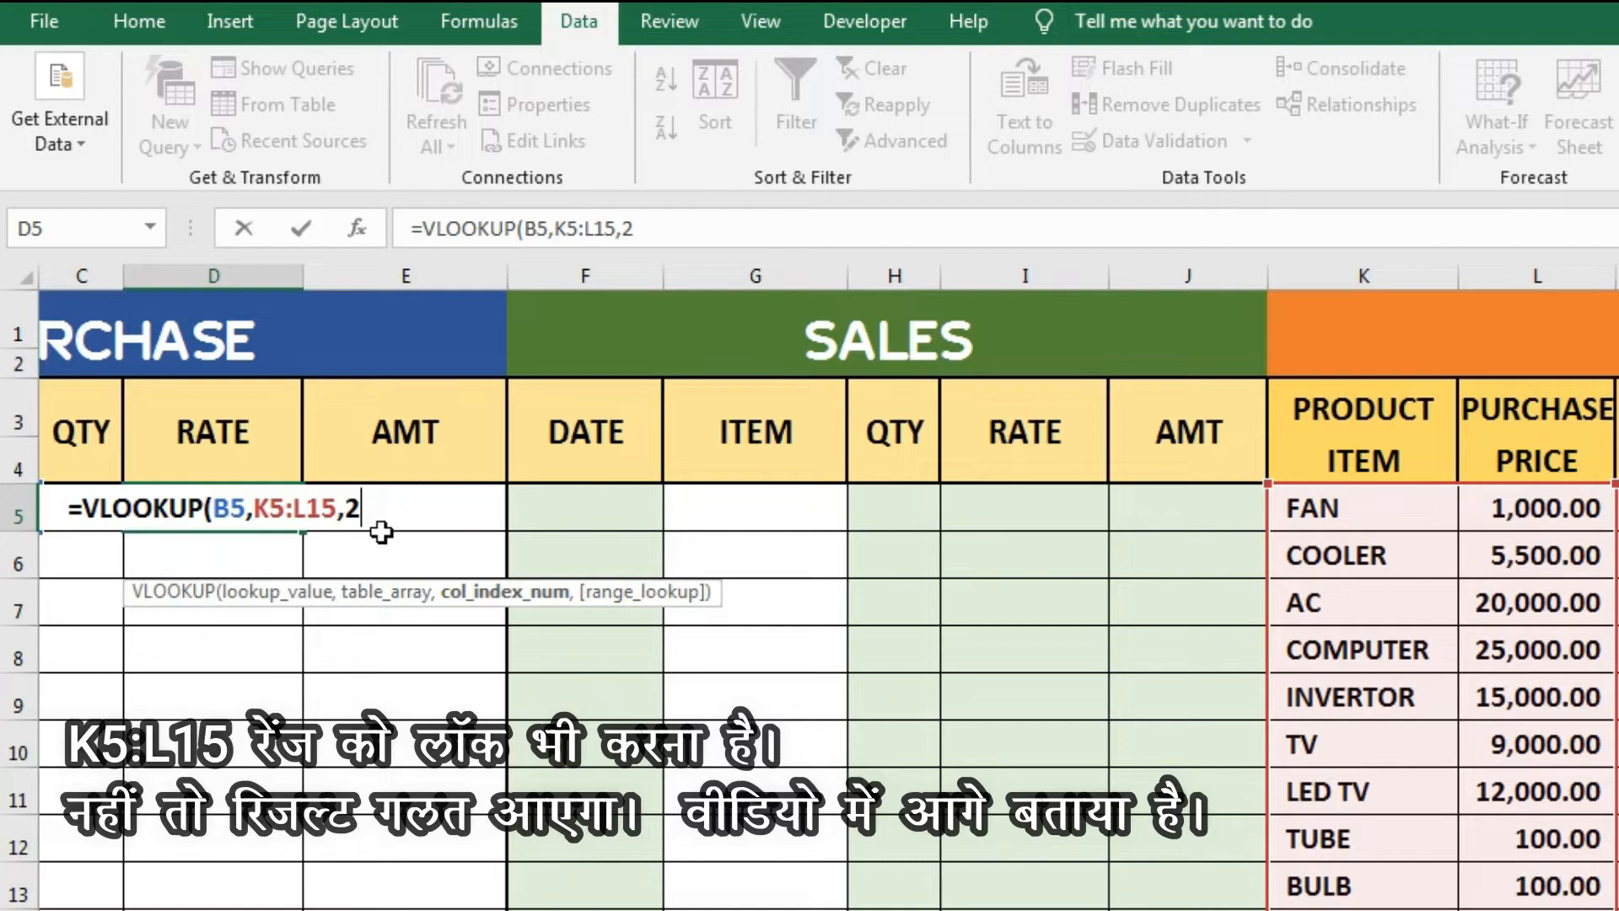
type(",")
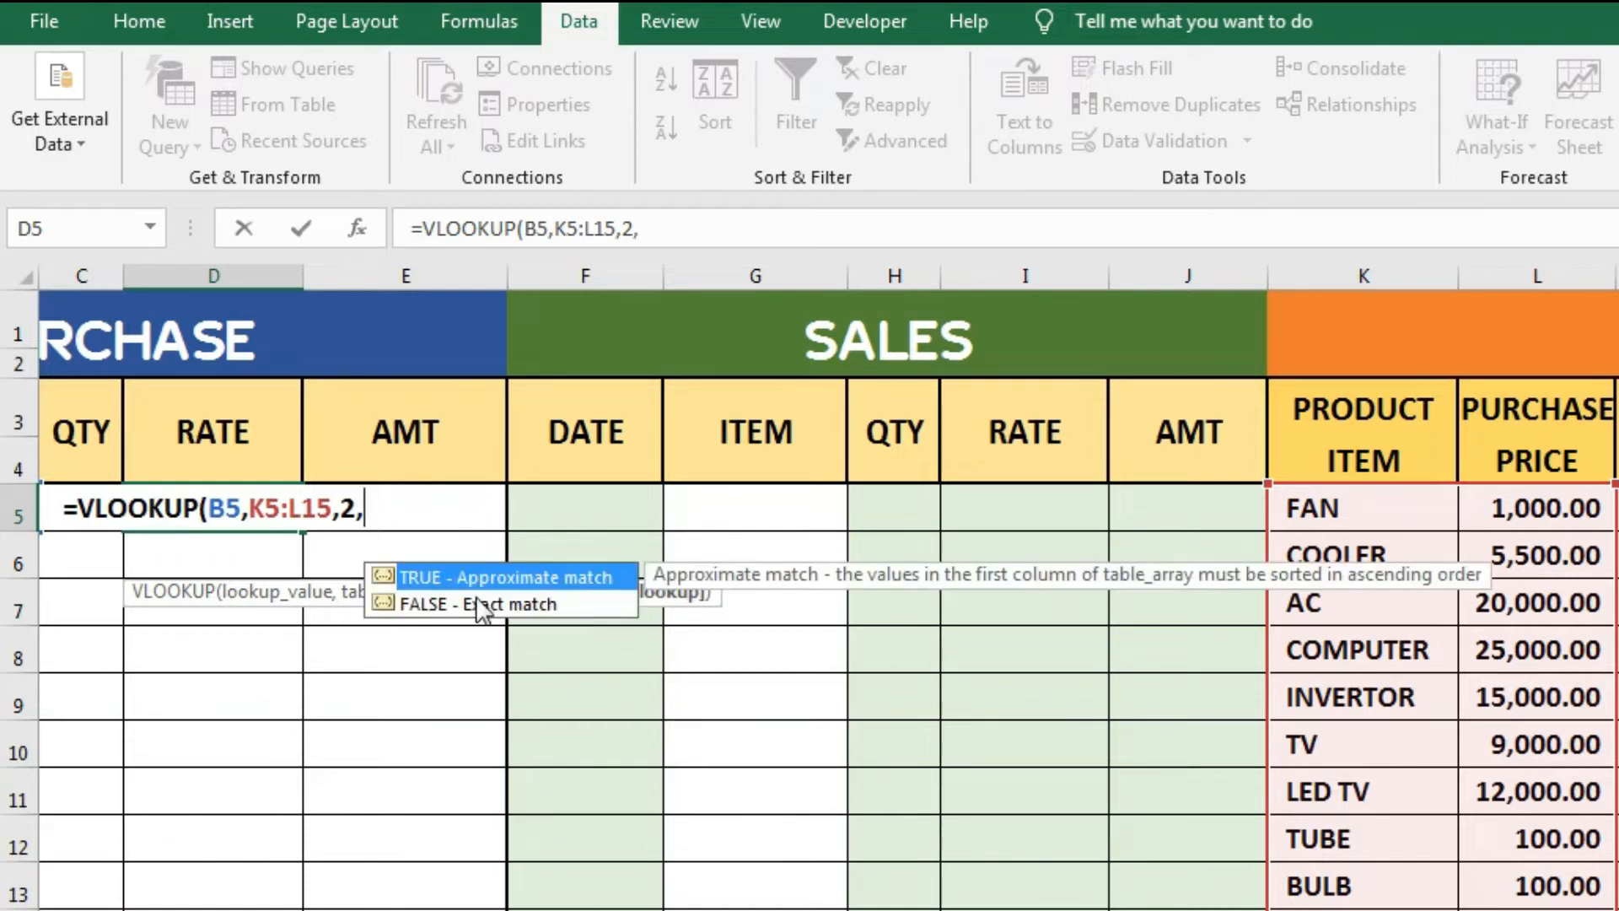
type("0")
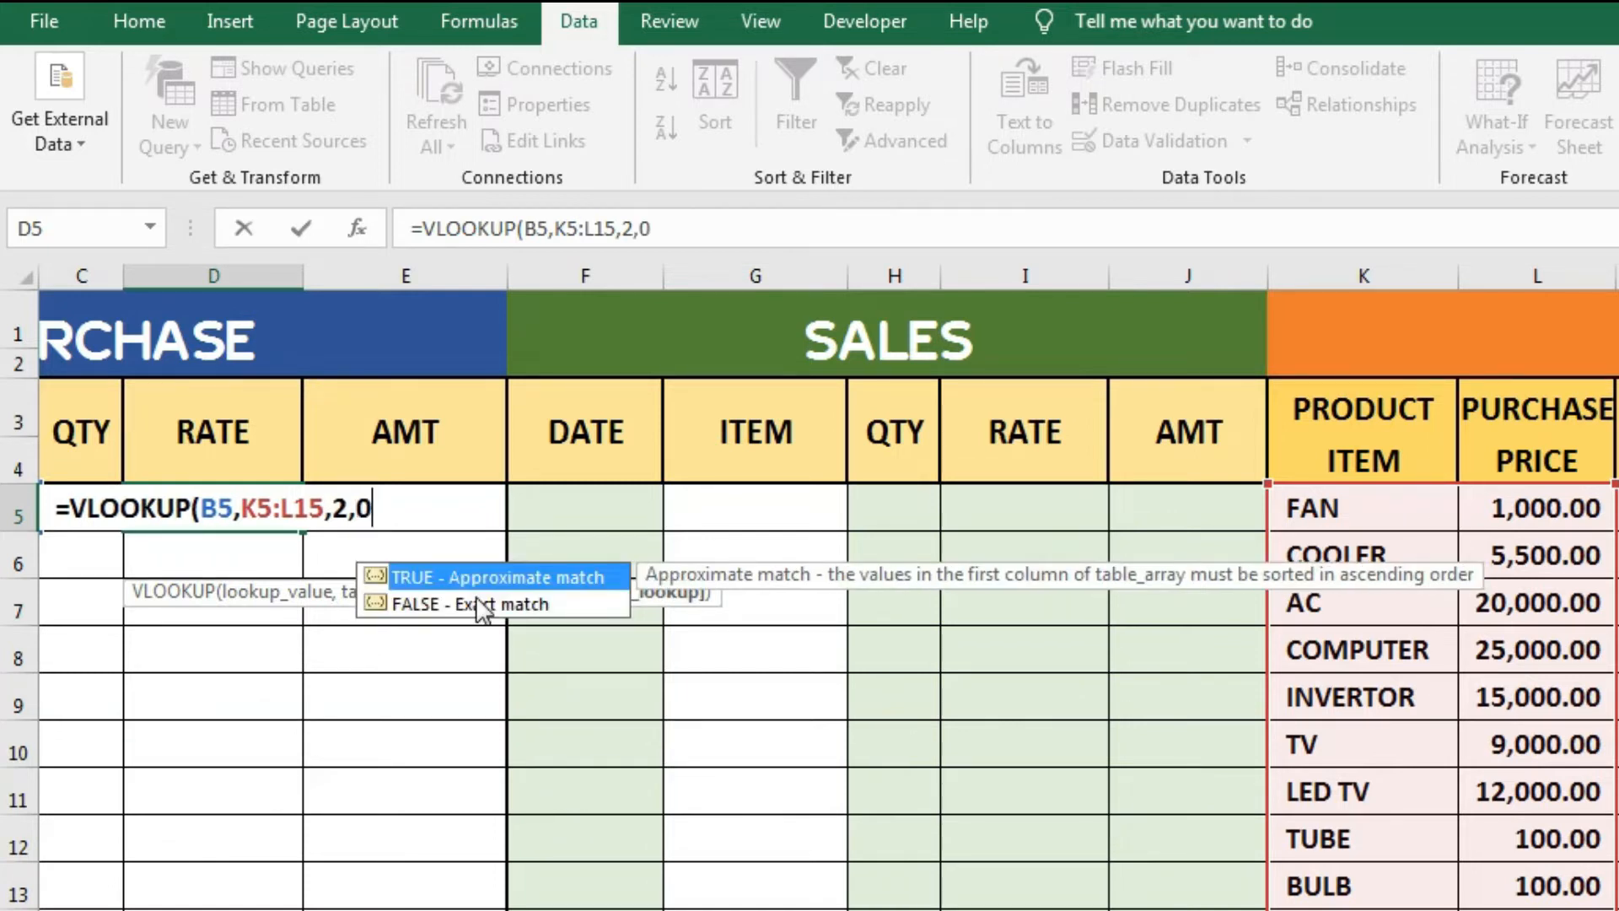
type(")")
key("Return")
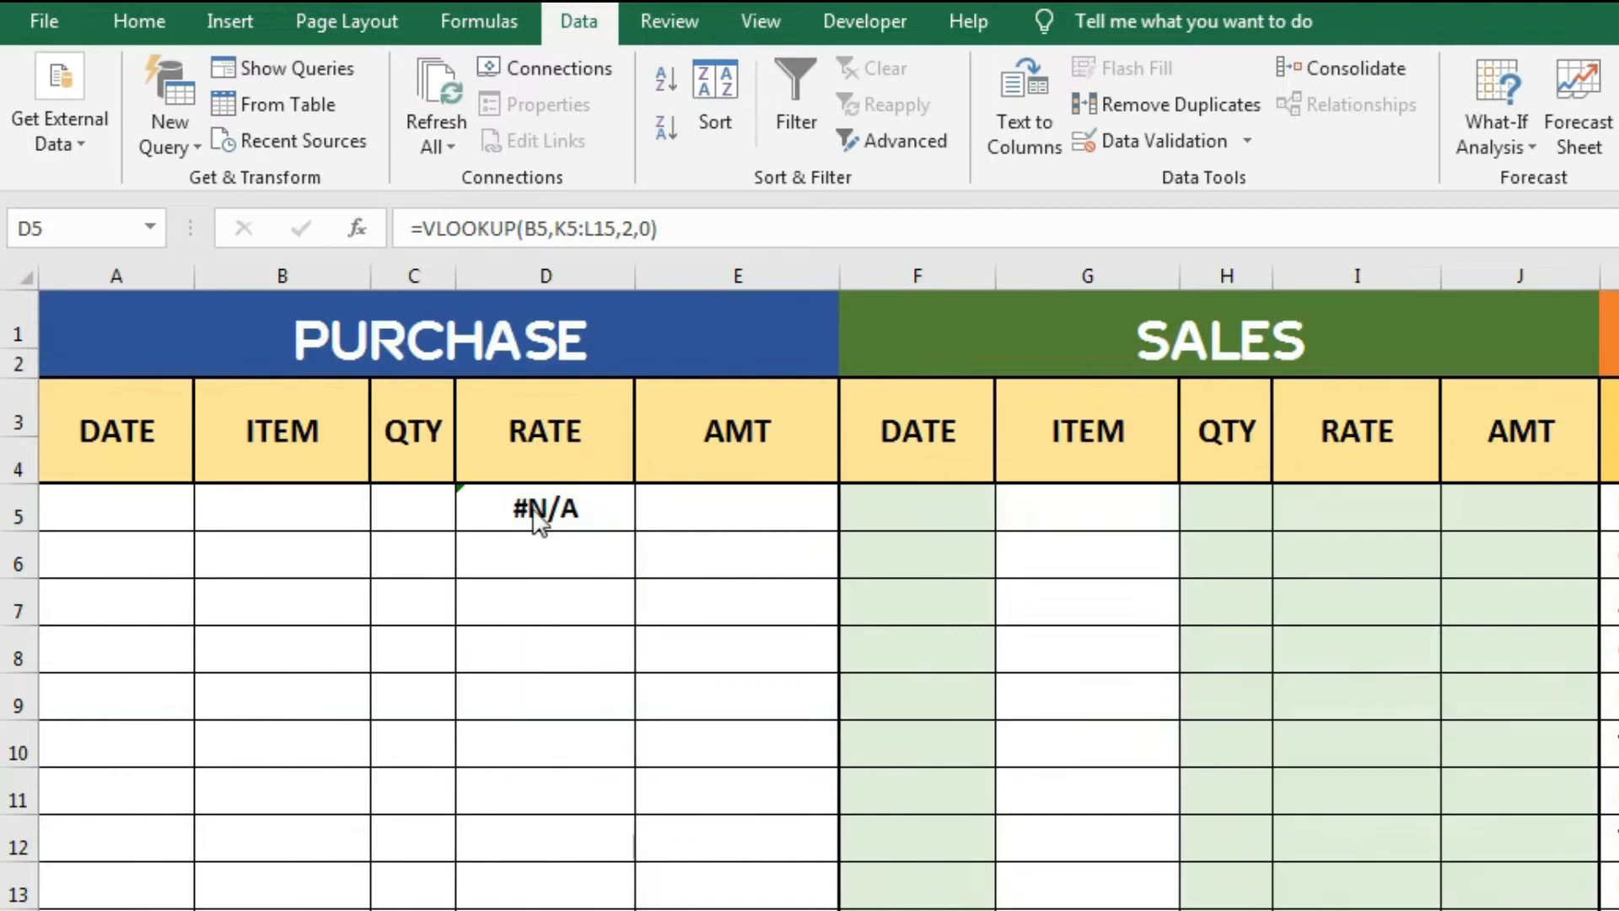
- Choose FAN as the purchase item in B5 and enter quantity 4 in C5
left_click(304, 507)
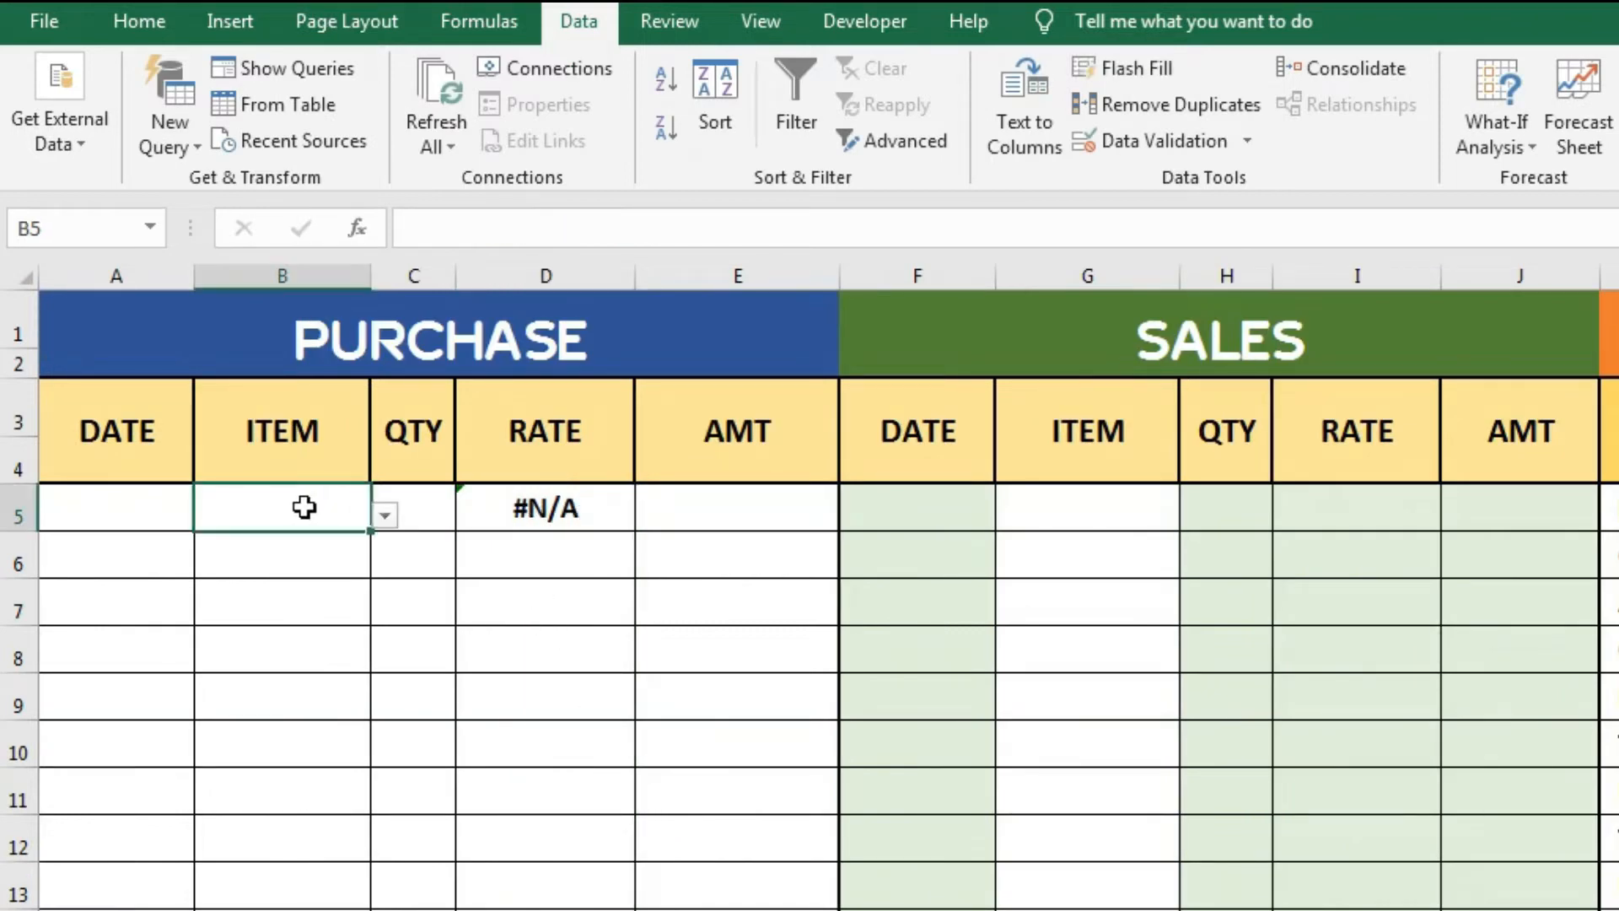
left_click(385, 515)
left_click(344, 543)
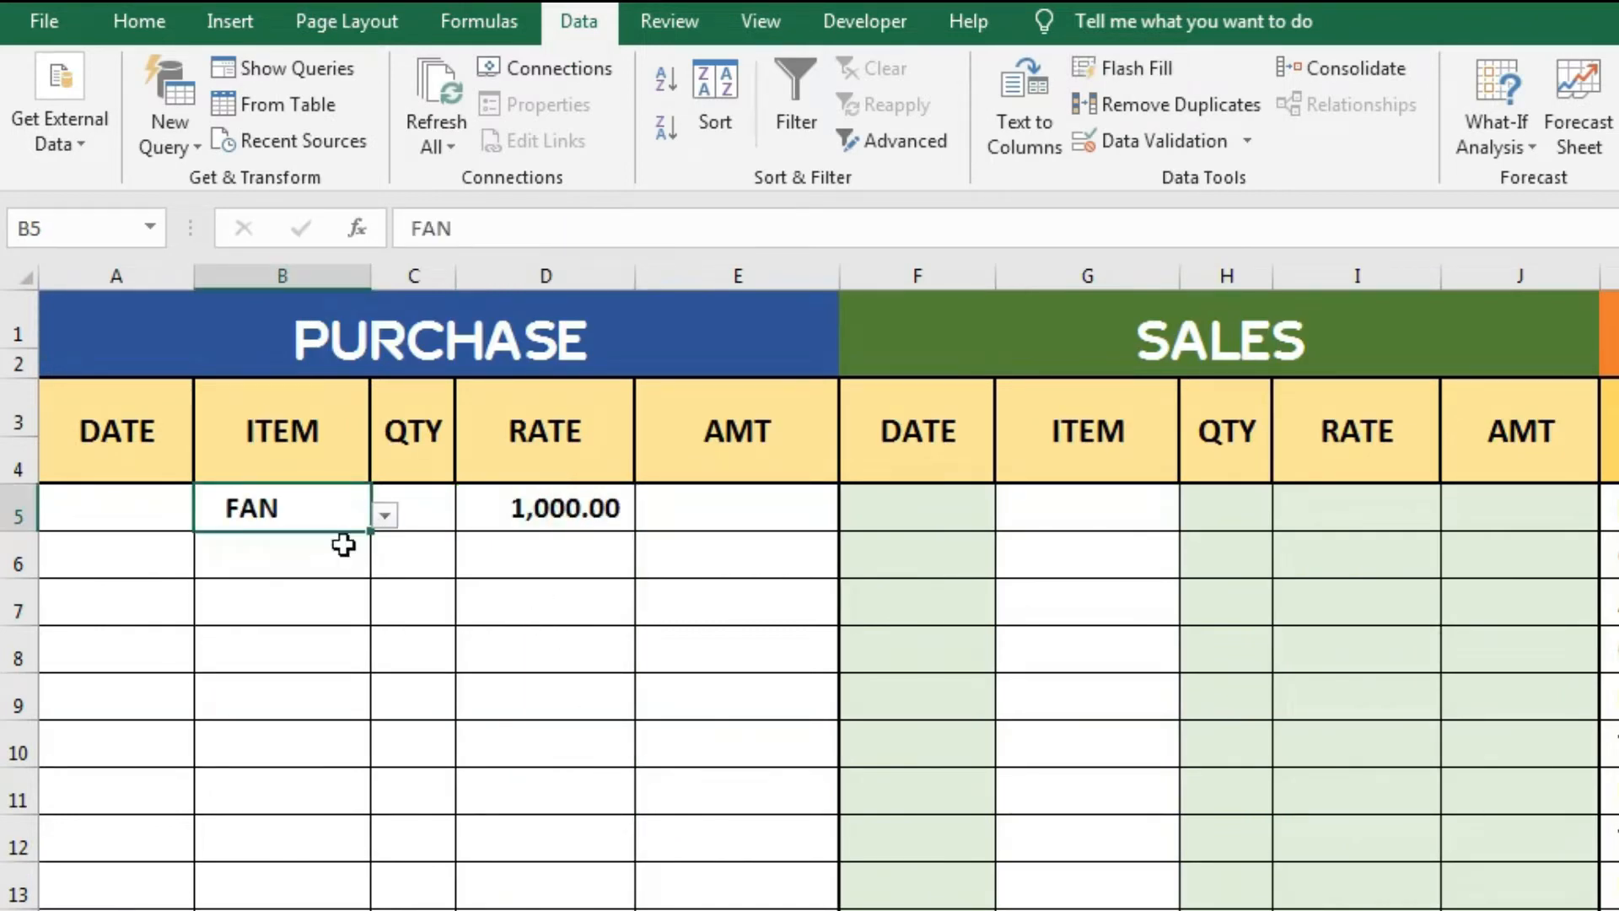
left_click(429, 496)
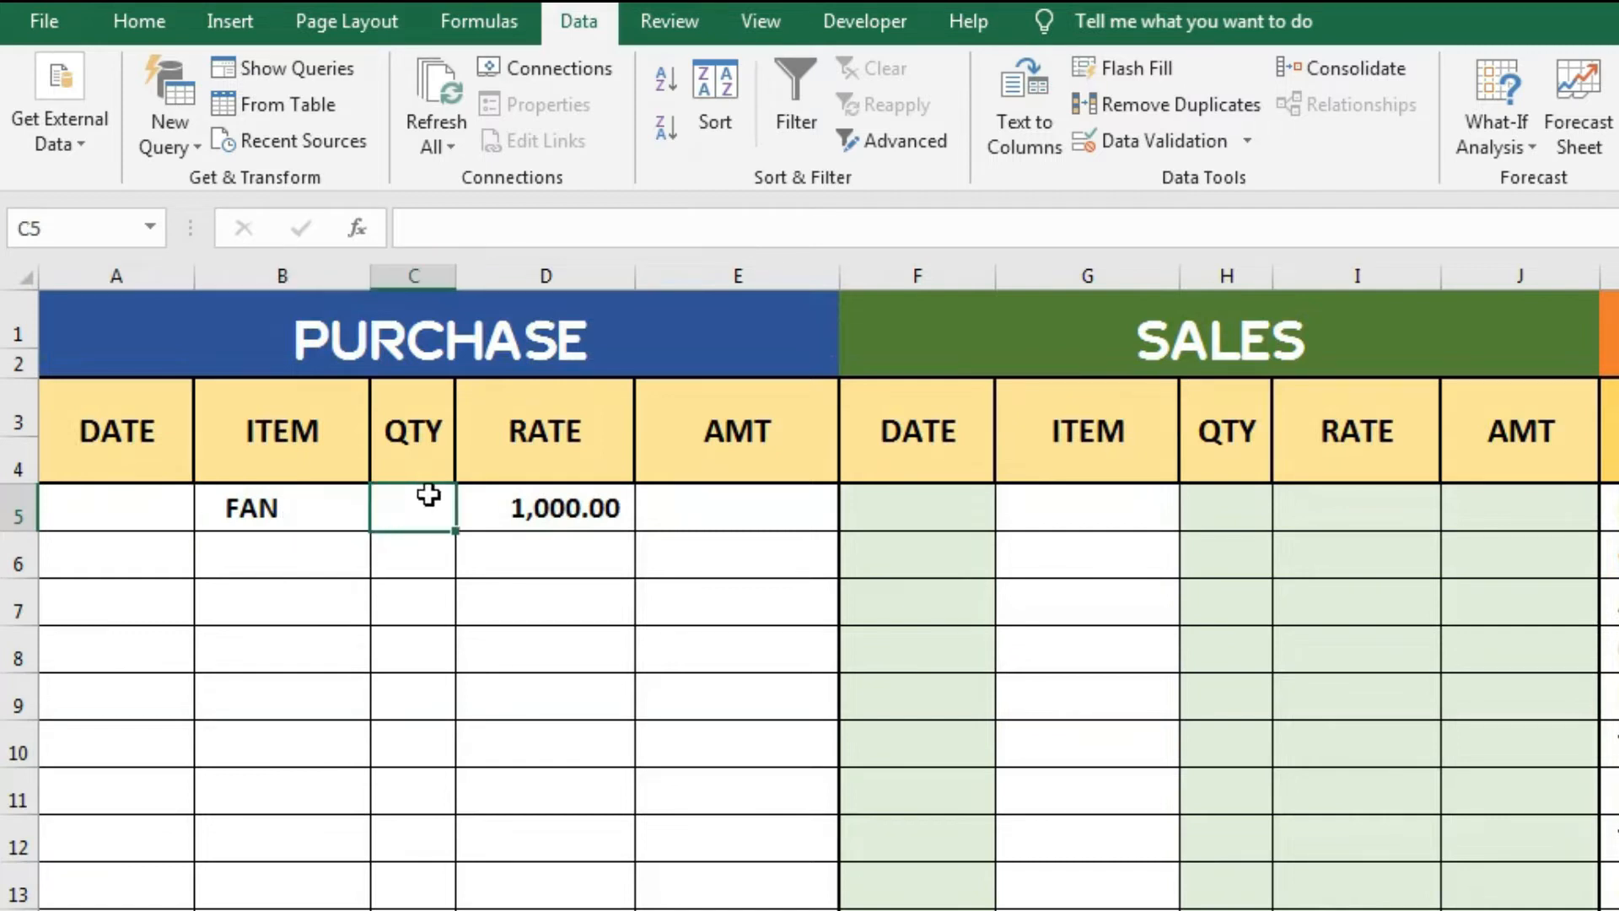
type("4")
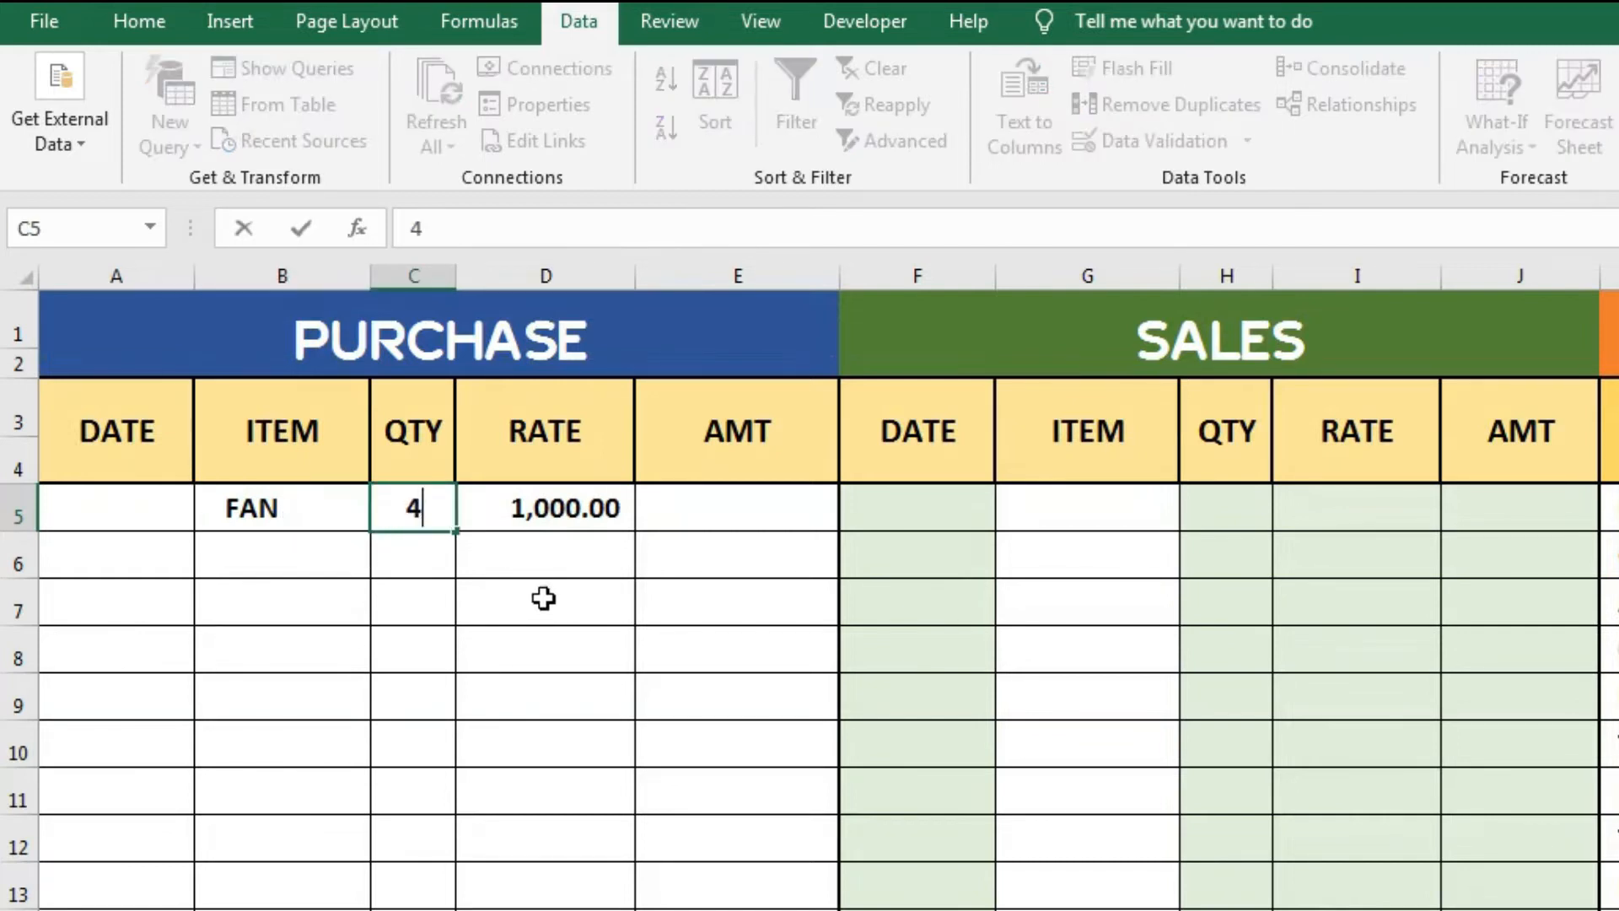
left_click(544, 599)
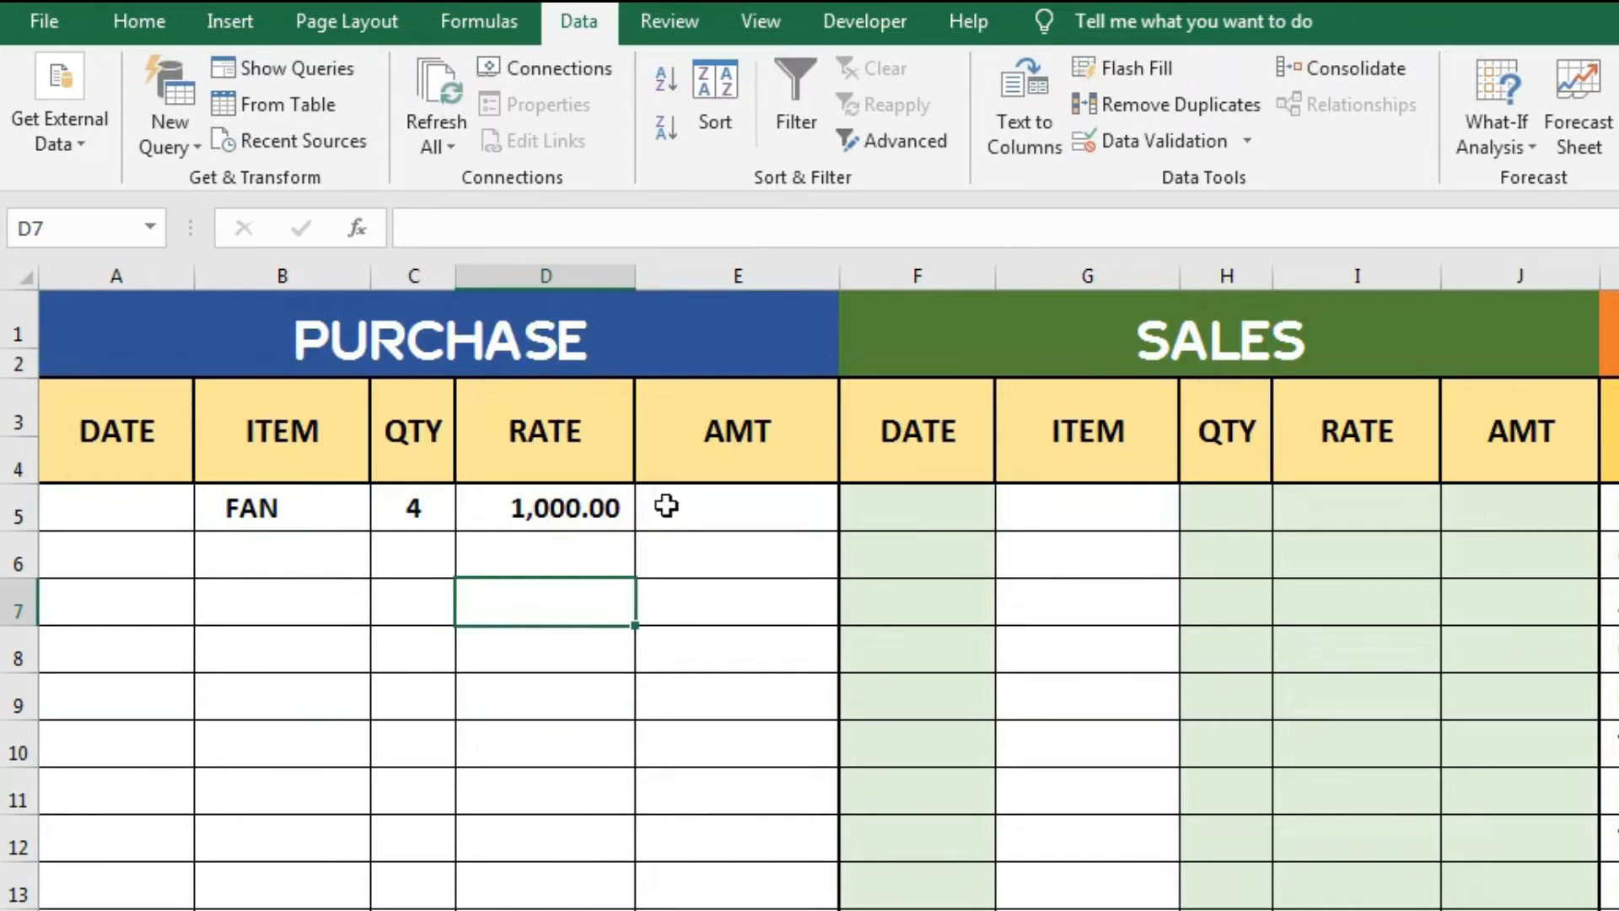
left_click(562, 512)
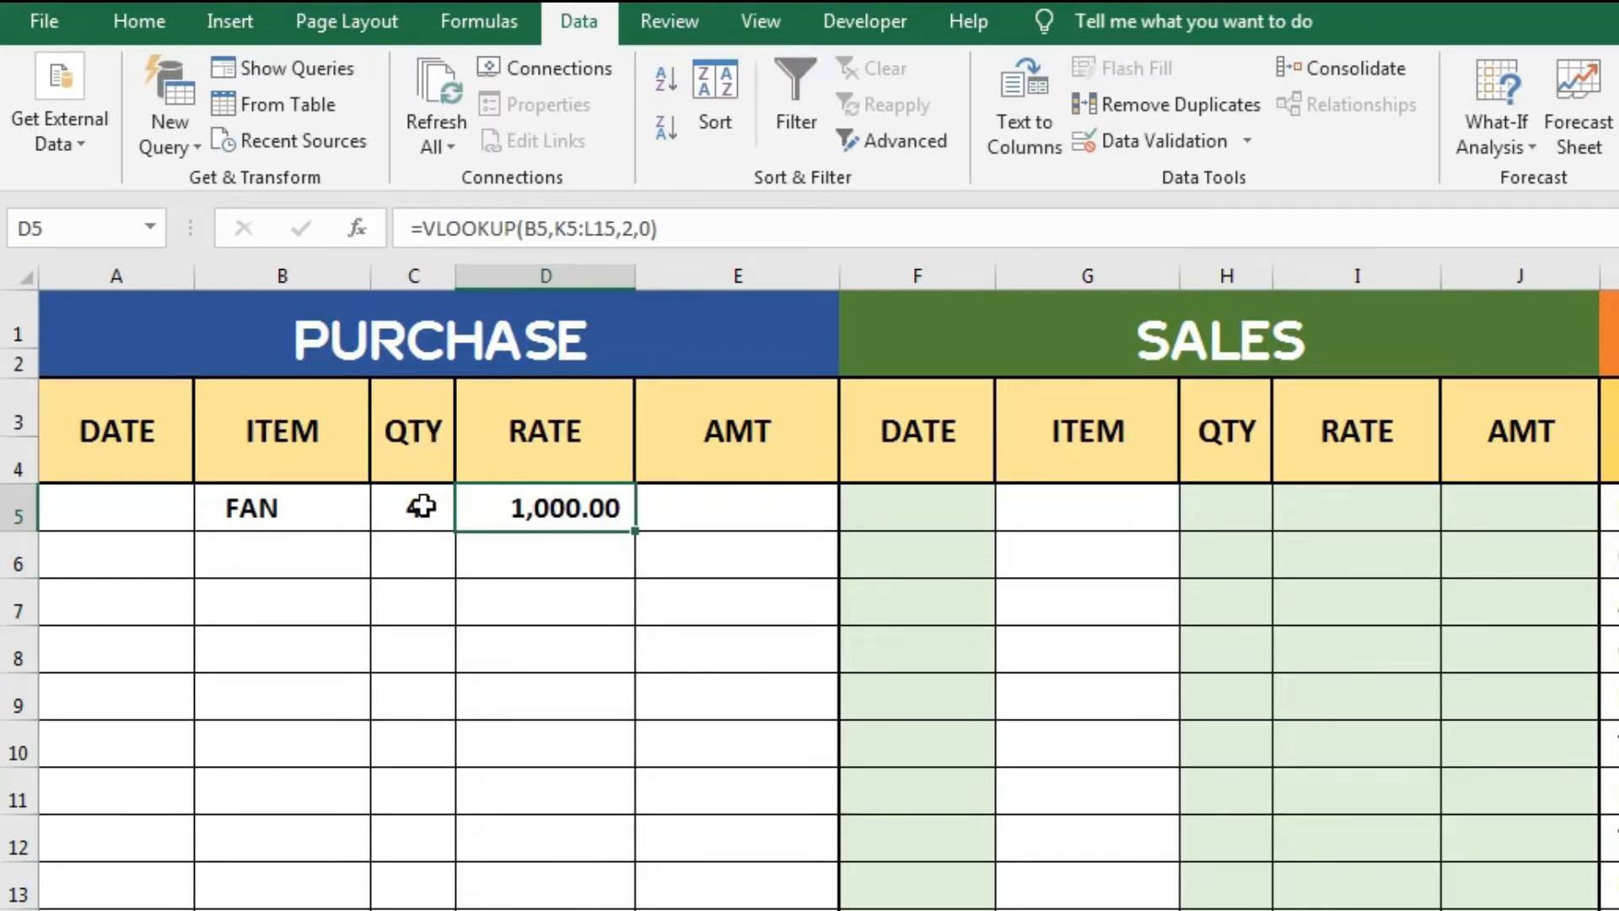
- Enter the formula =D5*C5 in E5 to calculate the purchase amount from rate and quantity
left_click(718, 511)
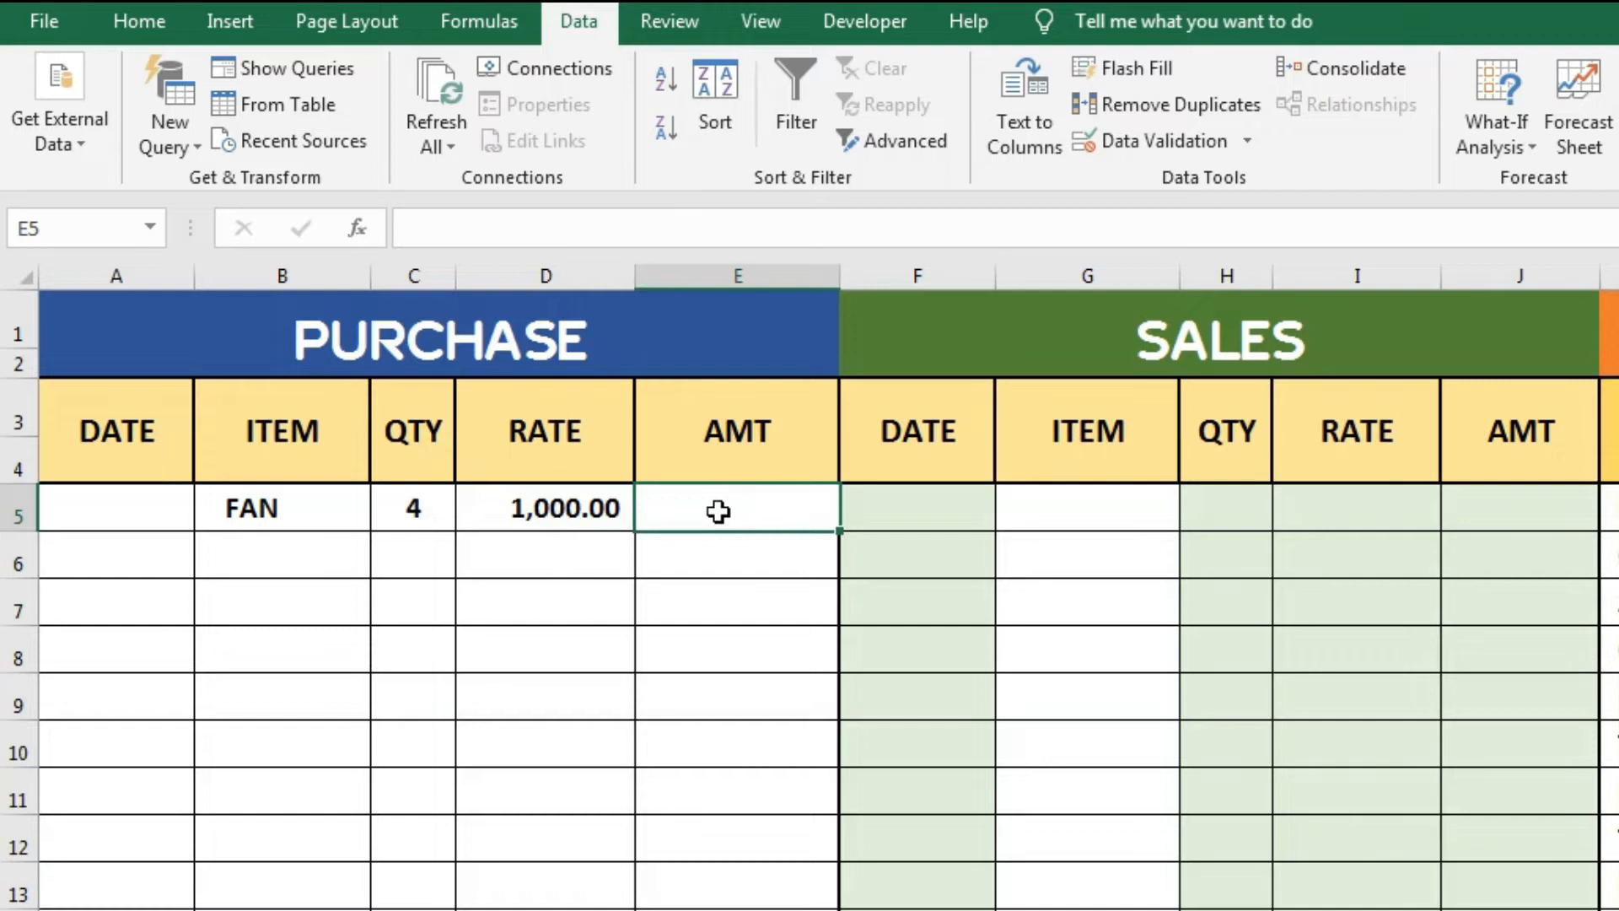
type("=")
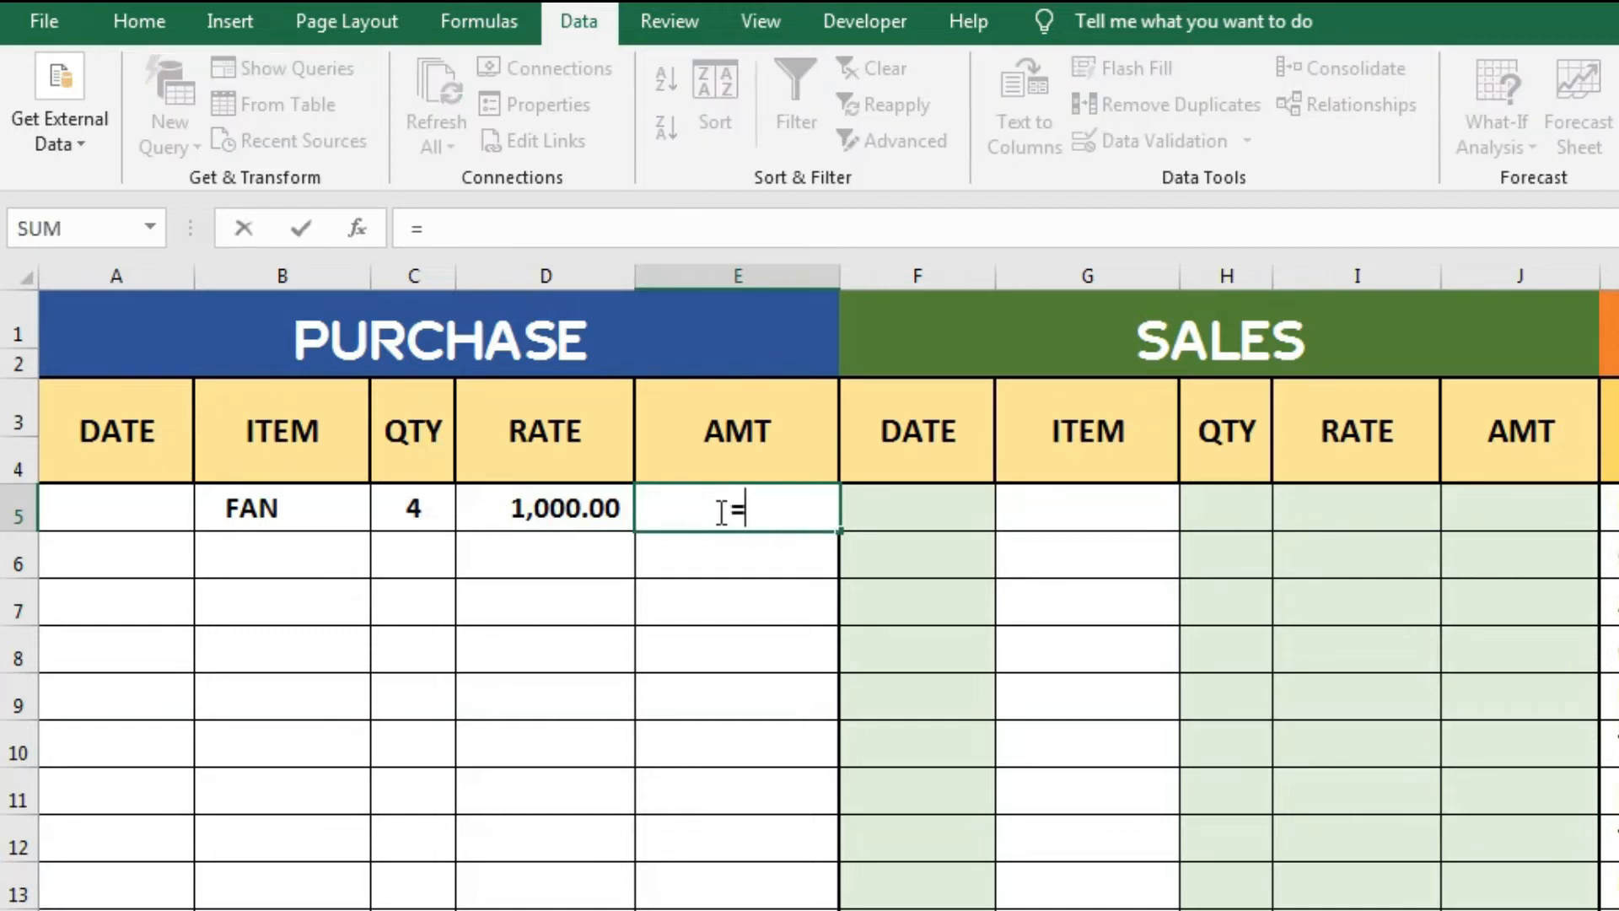
left_click(534, 511)
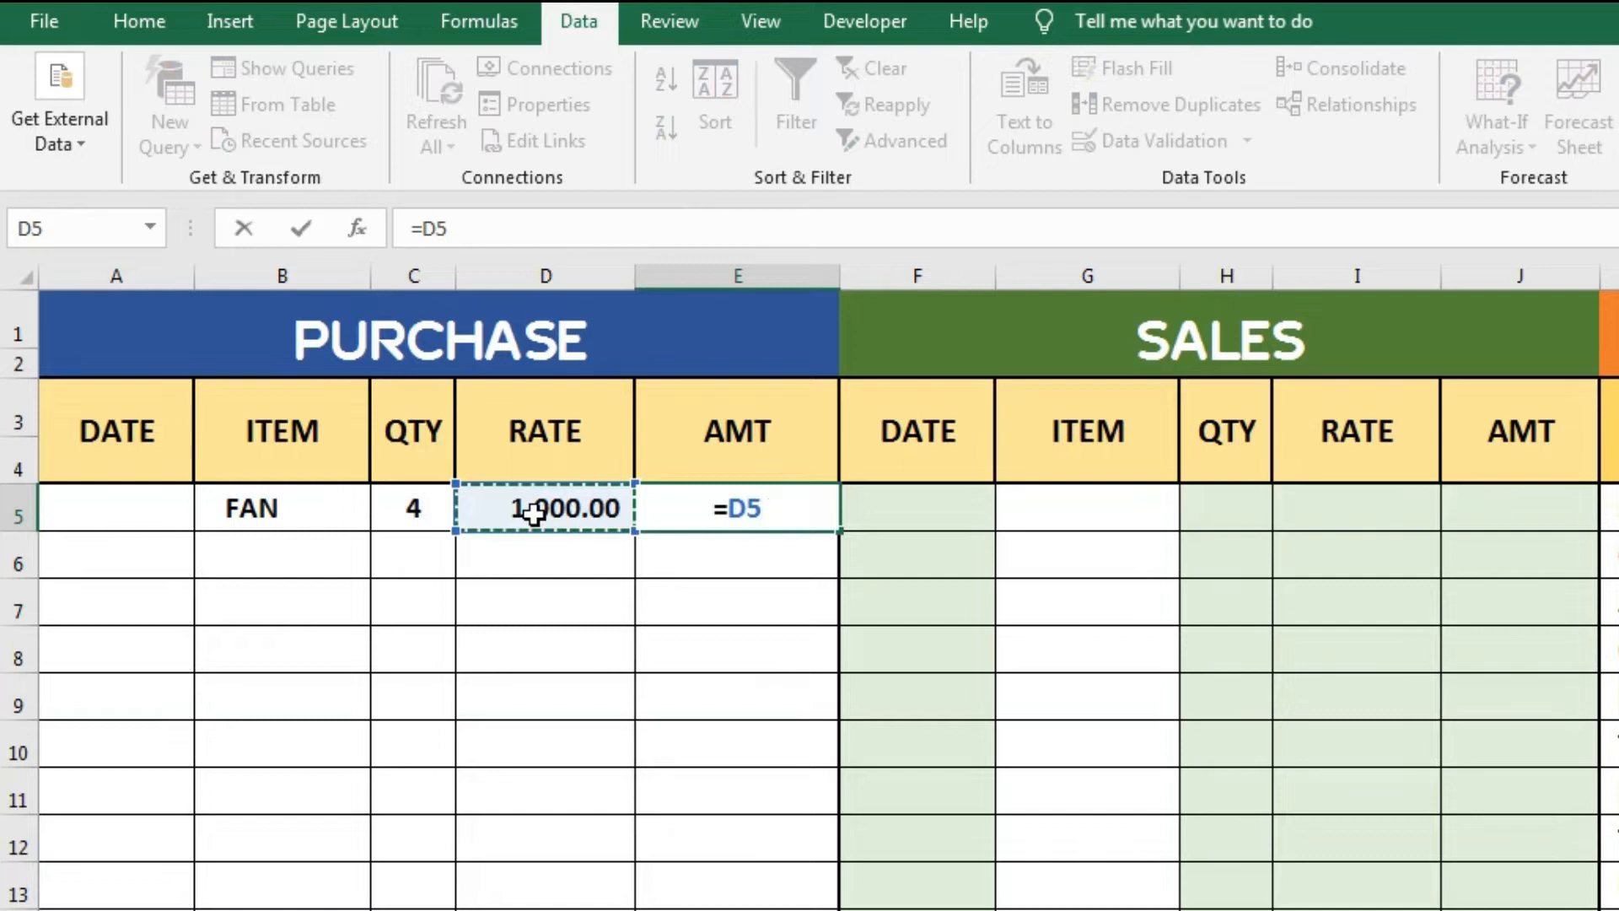
type("*")
left_click(412, 507)
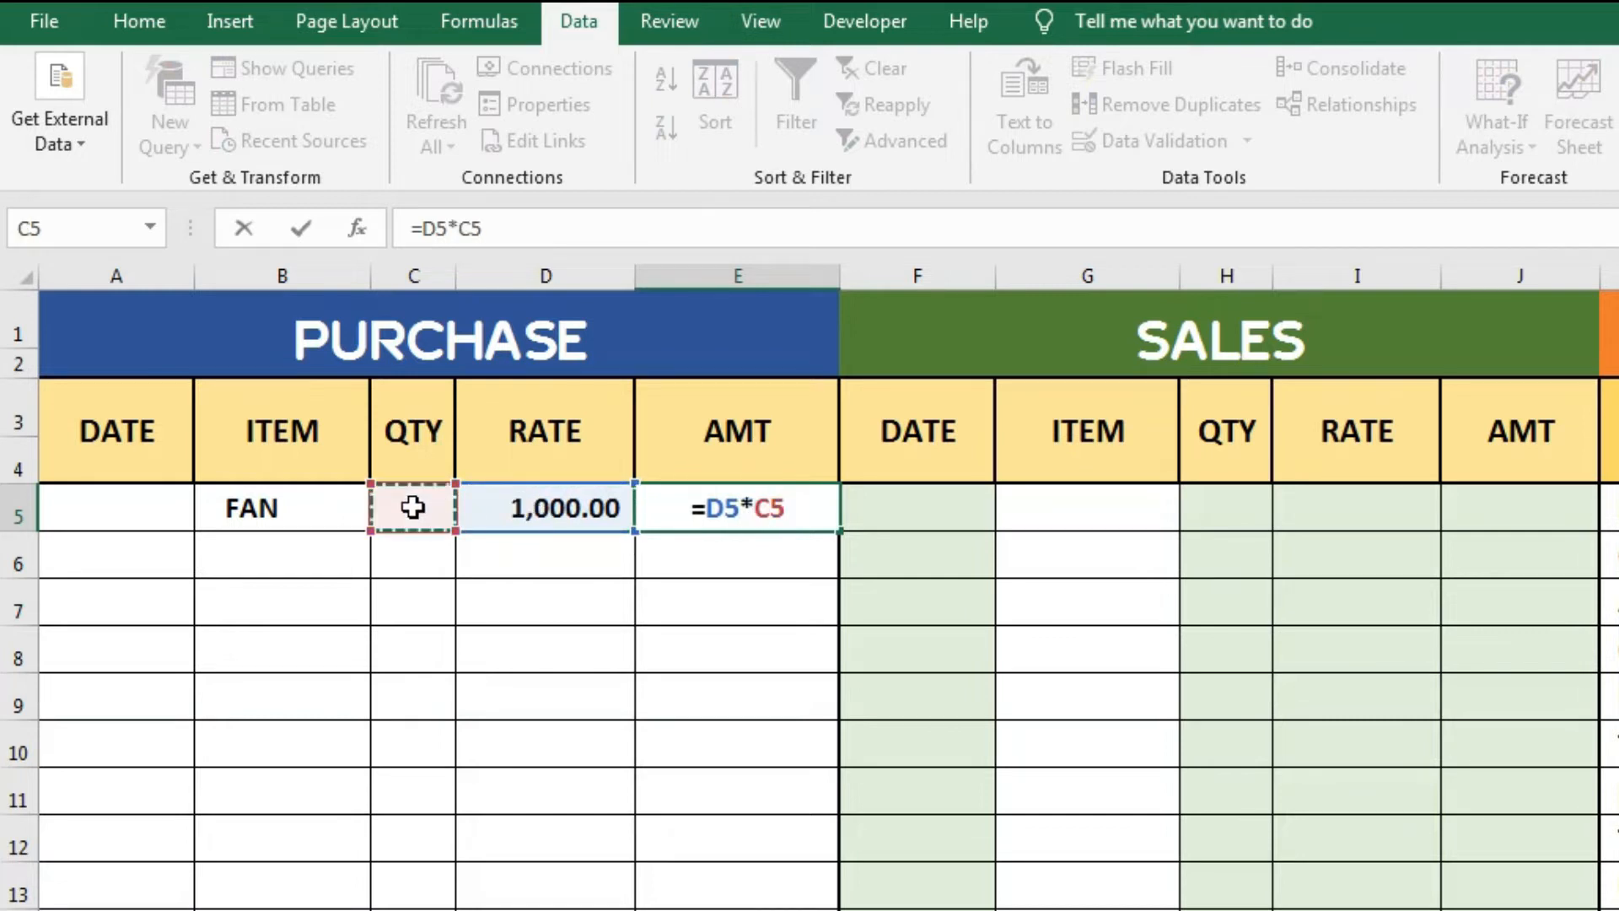
key("Return")
left_click(698, 506)
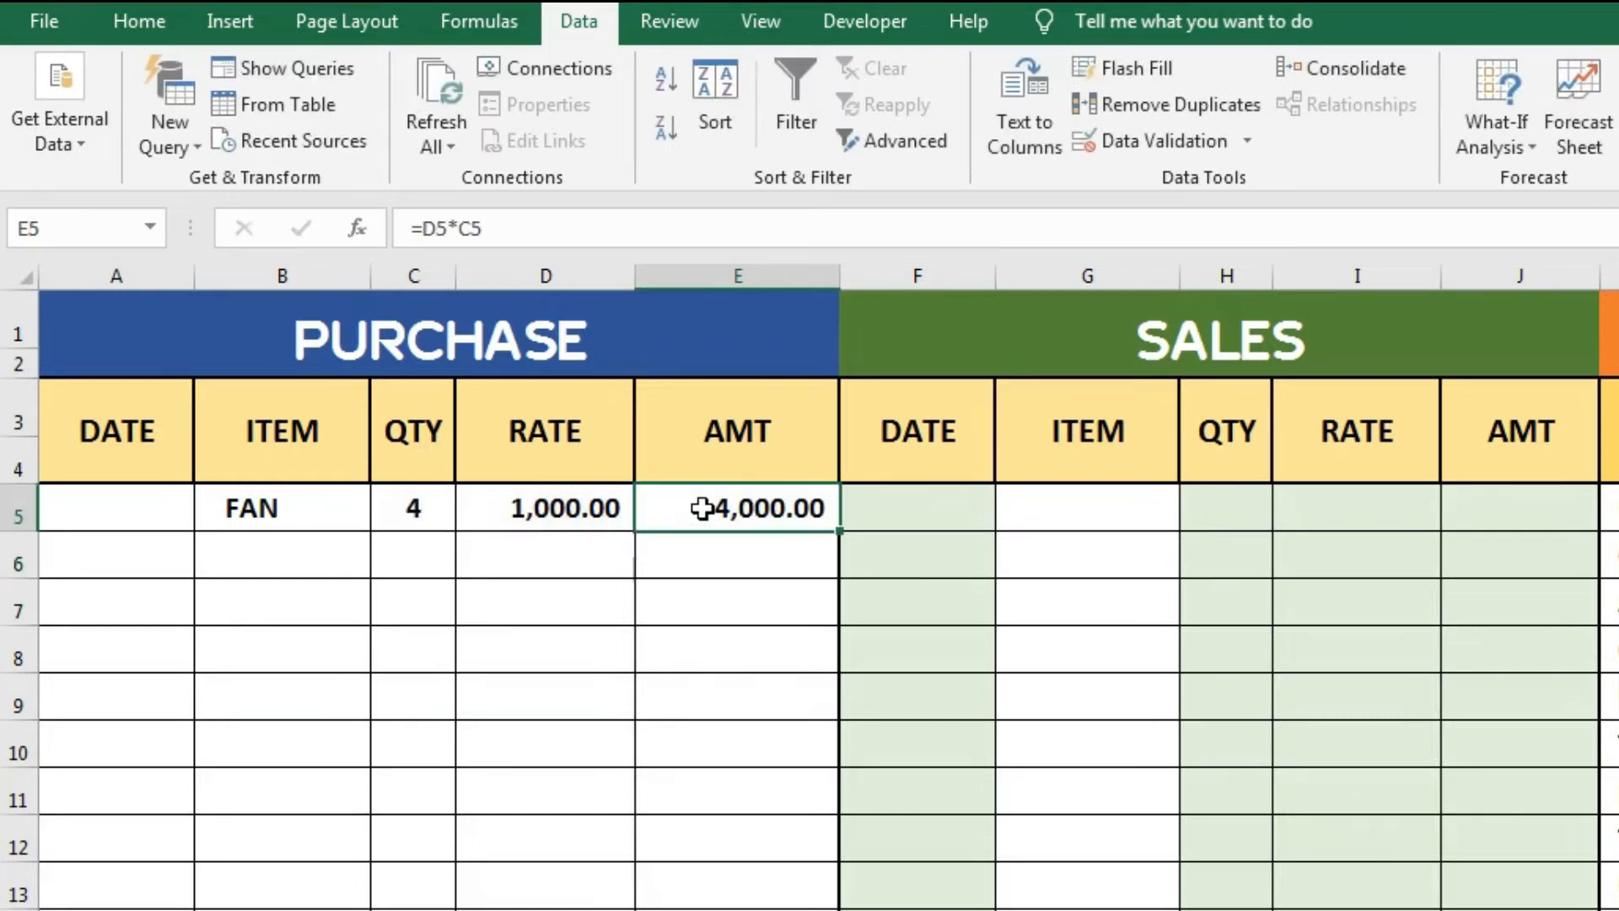
- Test the rate and amount formulas by setting the quantity in C5 to 3 and the item in B5 to AC
left_click(560, 506)
left_click(430, 506)
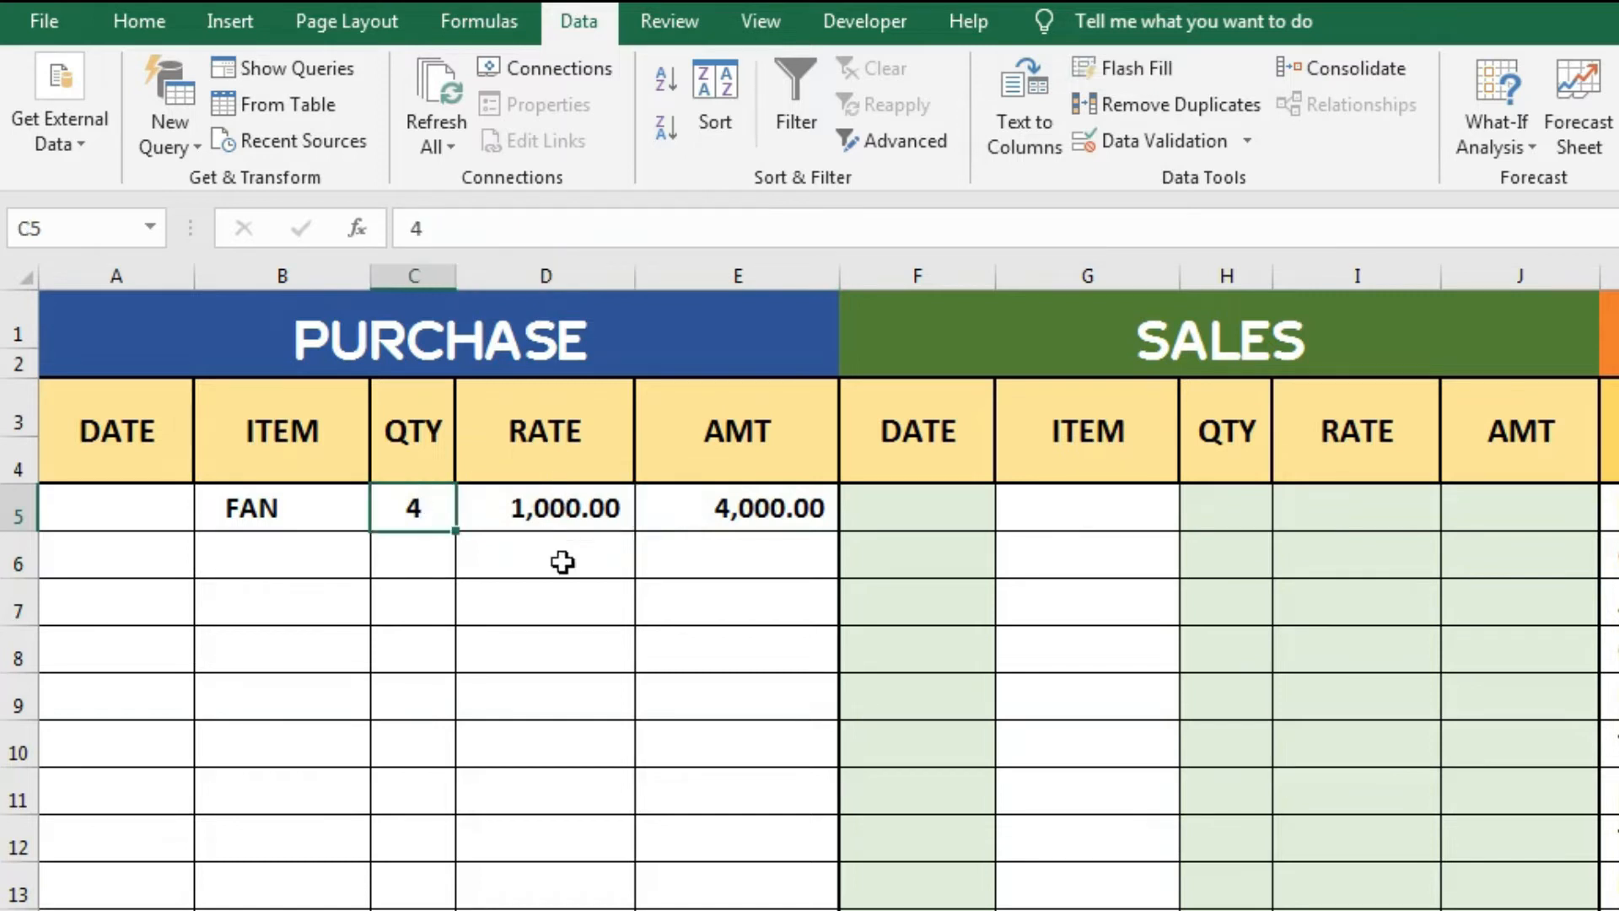
type("3")
left_click(582, 645)
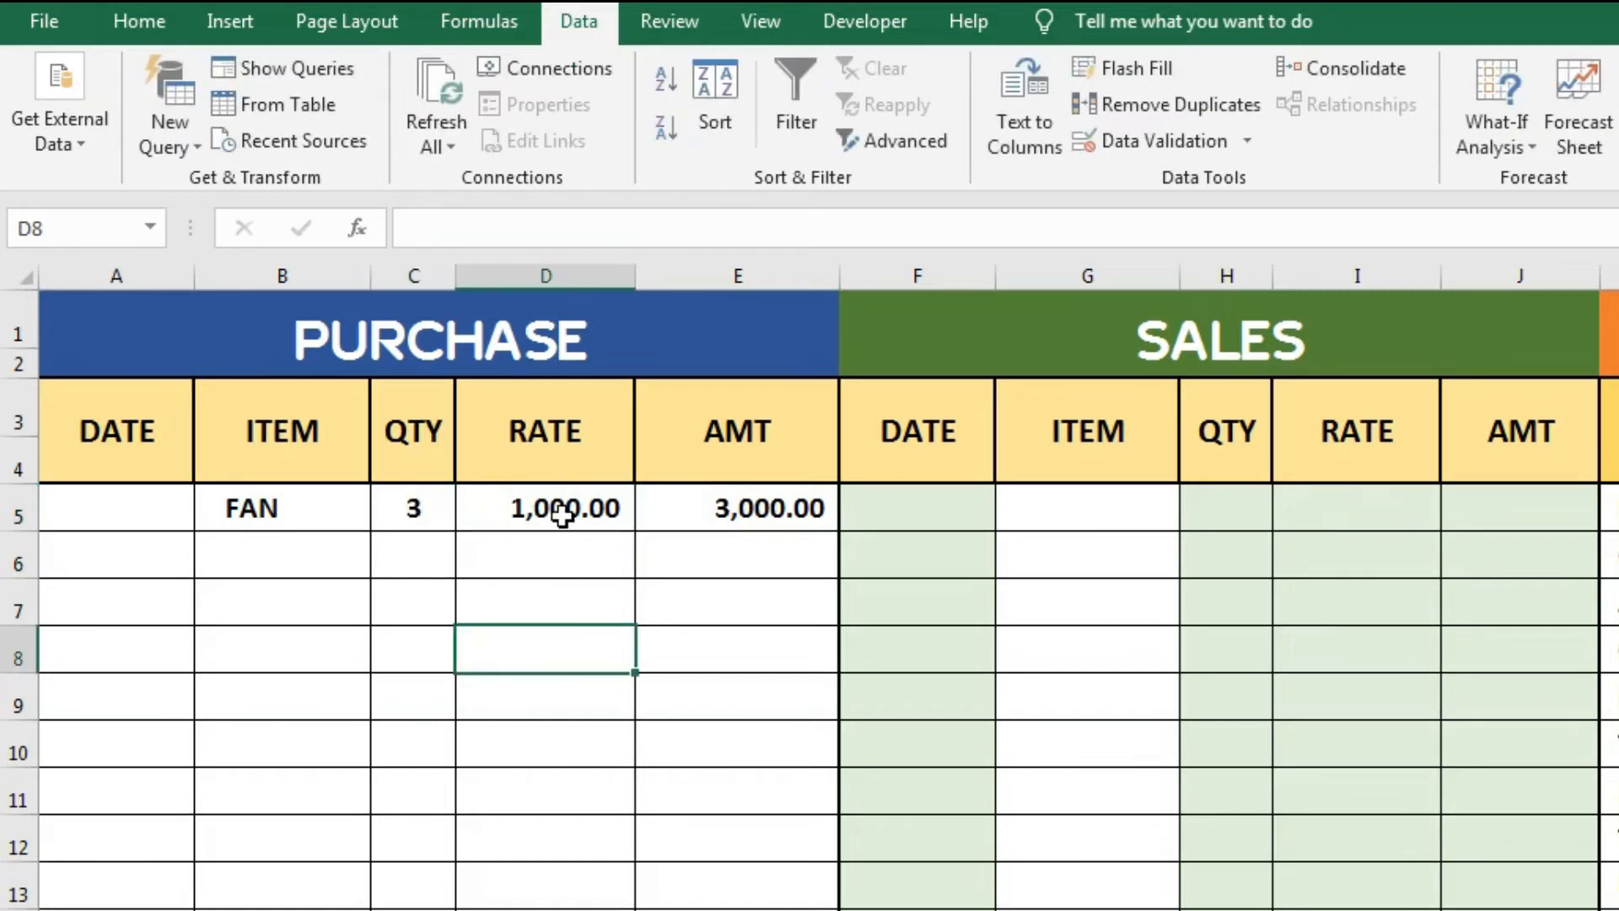
left_click(563, 514)
left_click(329, 510)
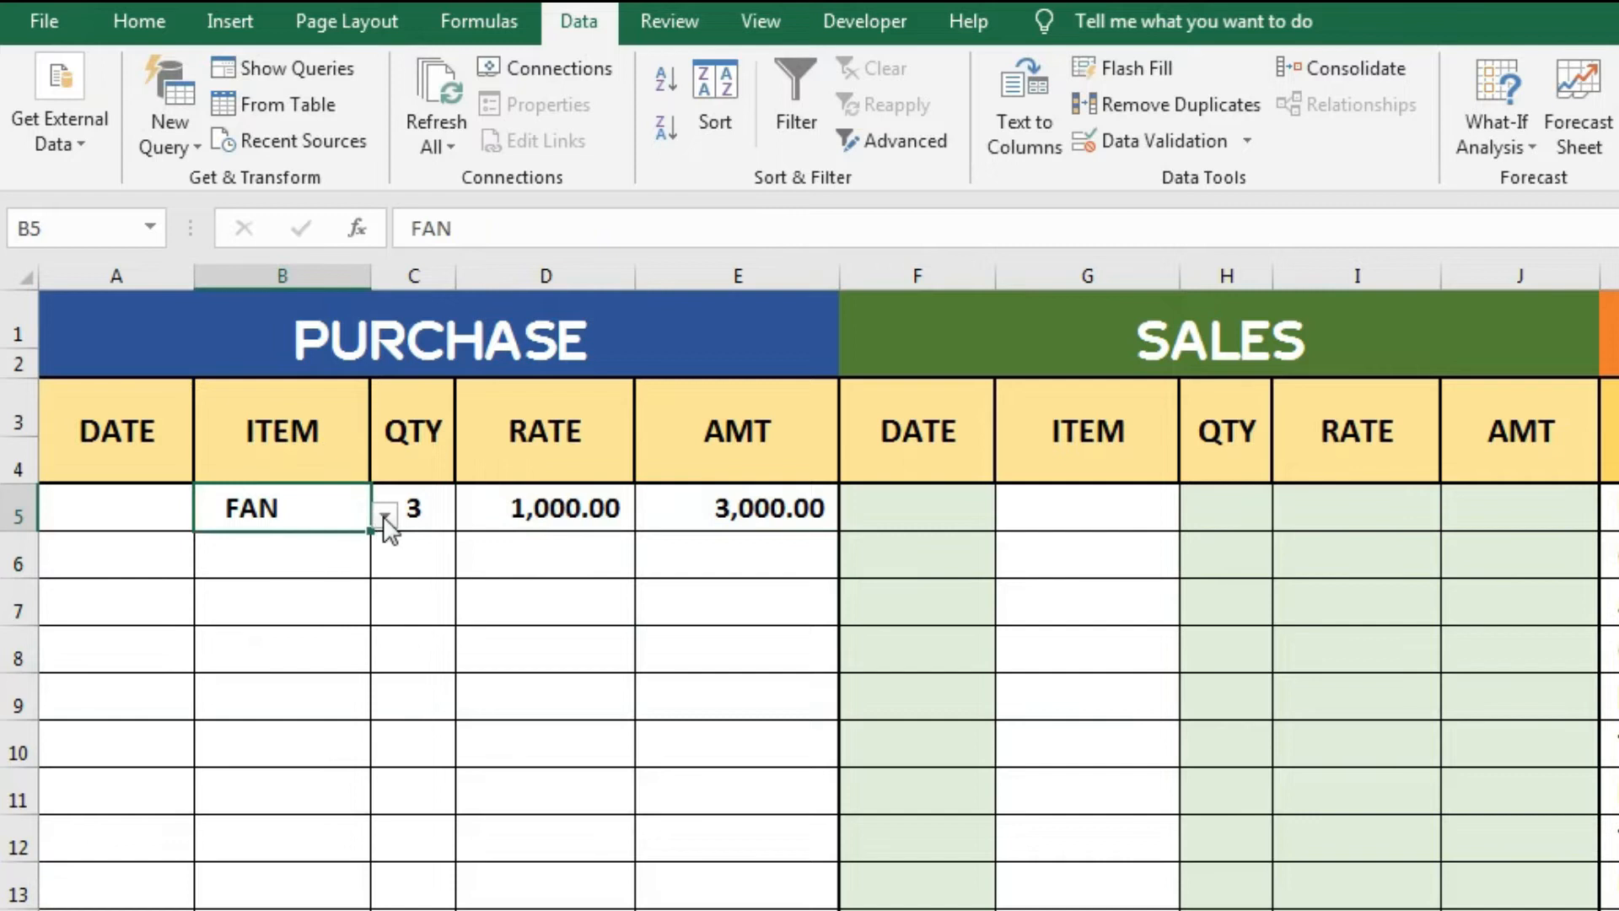
left_click(384, 515)
left_click(310, 587)
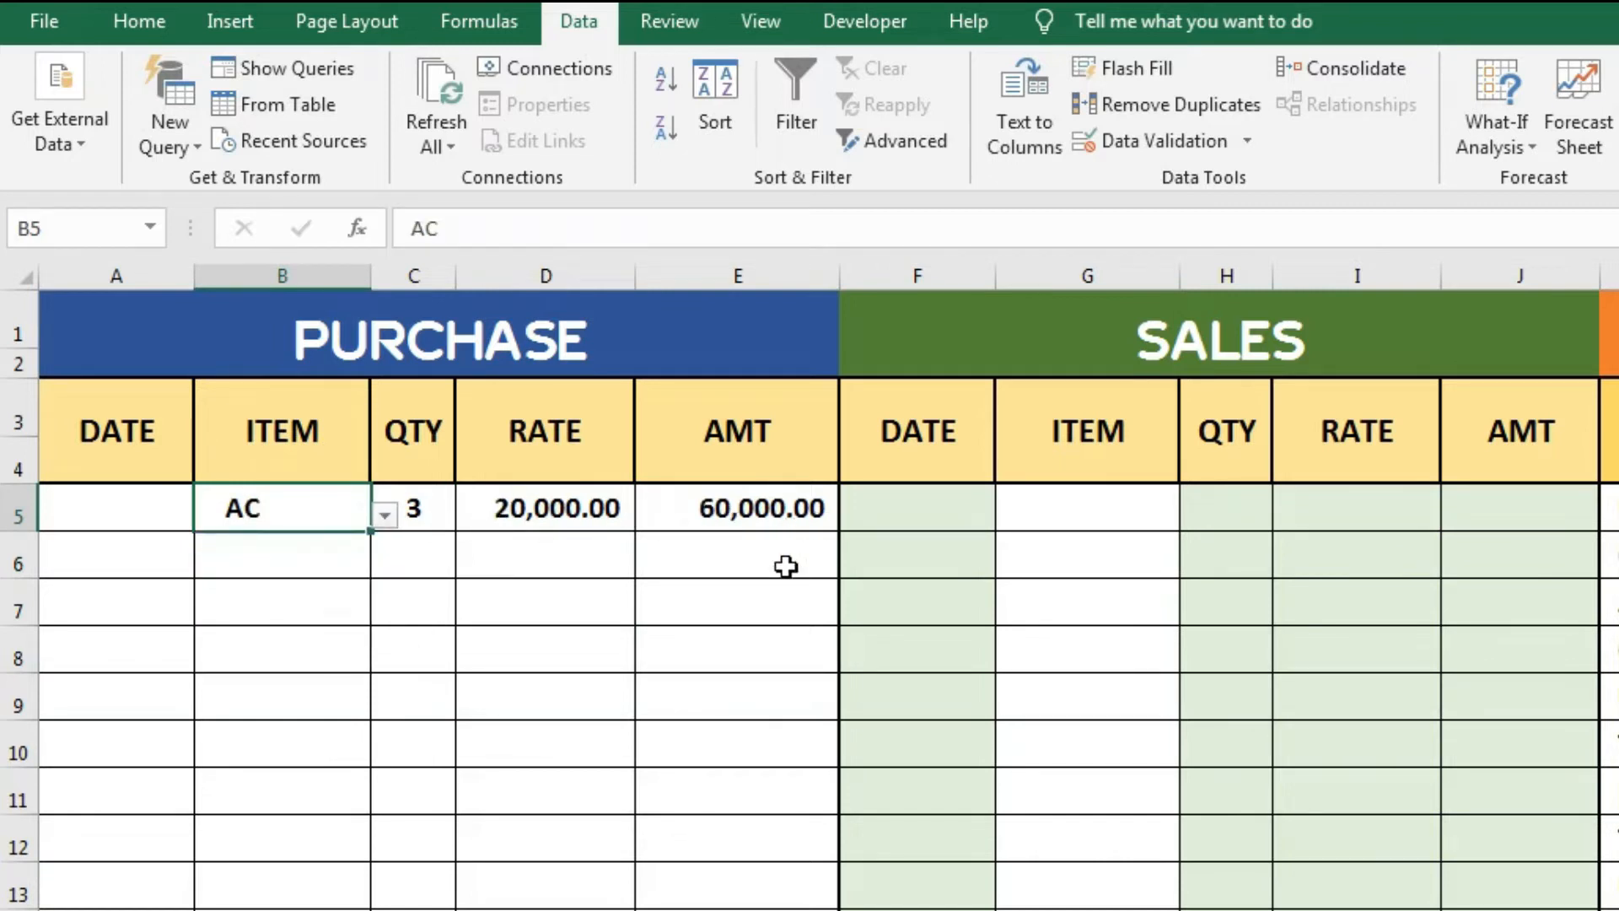
- Fill the D5 VLOOKUP formula down the purchase rate column and check the copied formula in D6
left_click(573, 507)
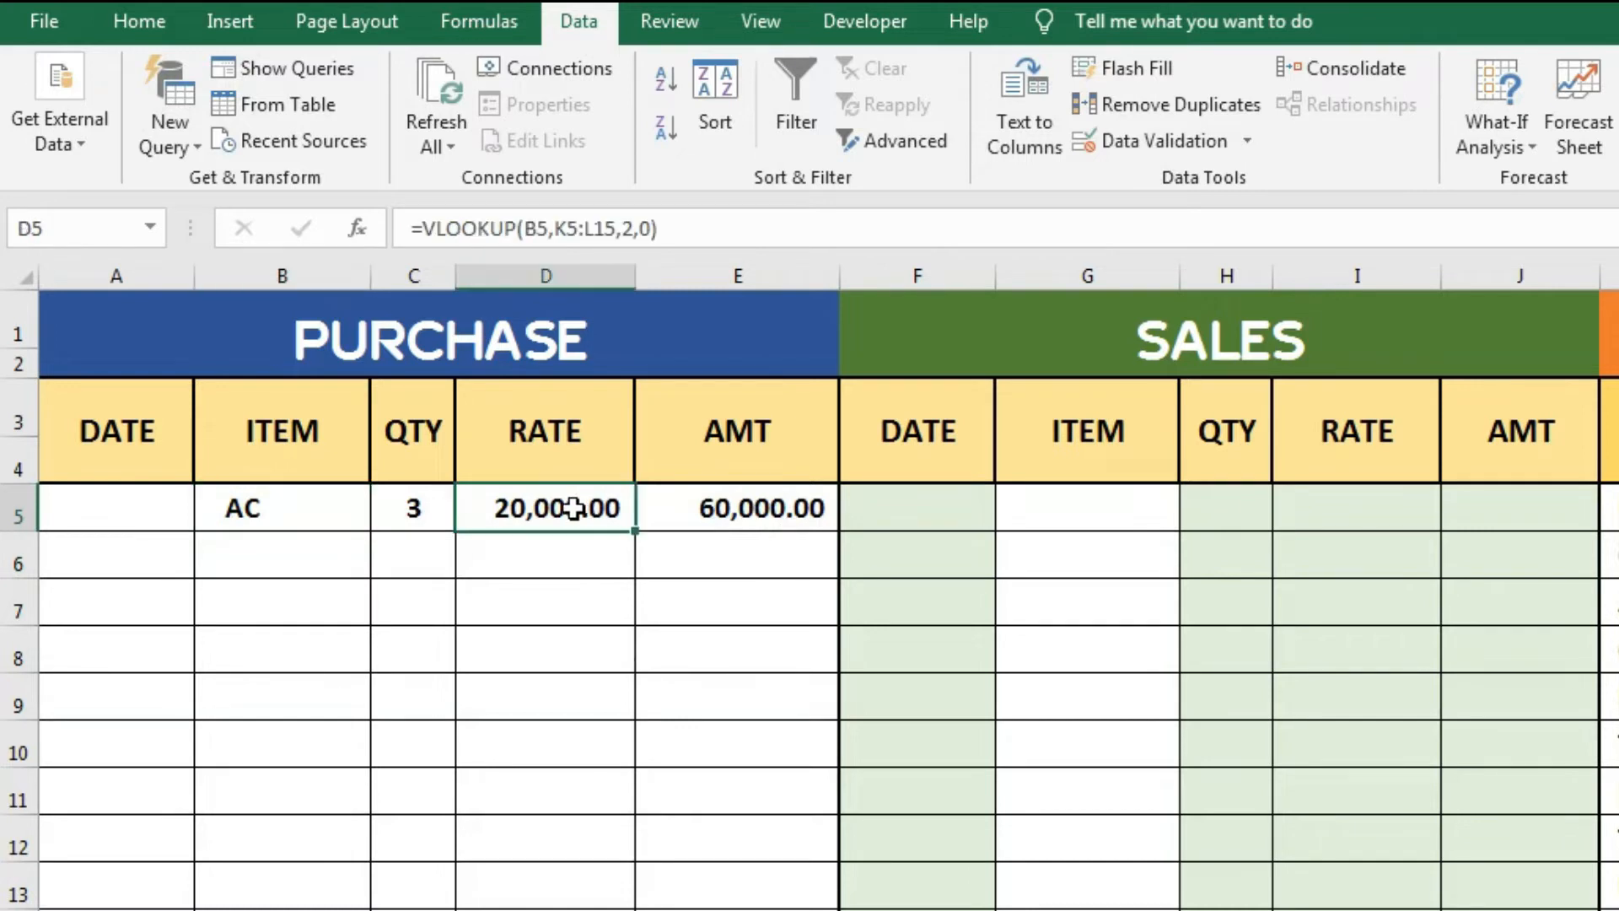
double_click(638, 530)
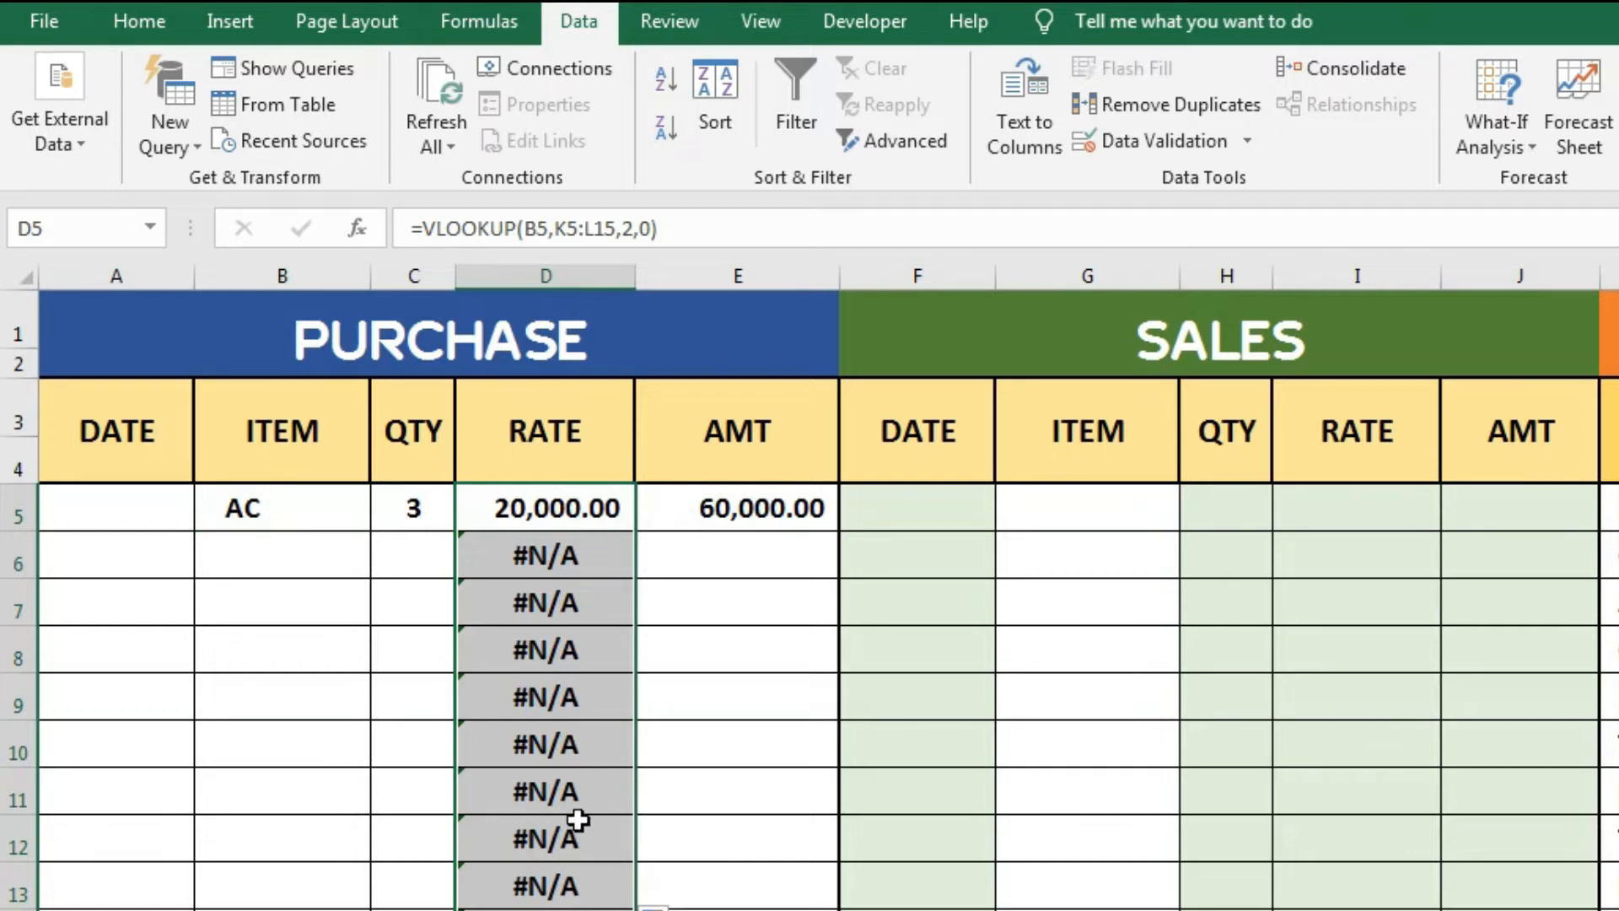
left_click(546, 555)
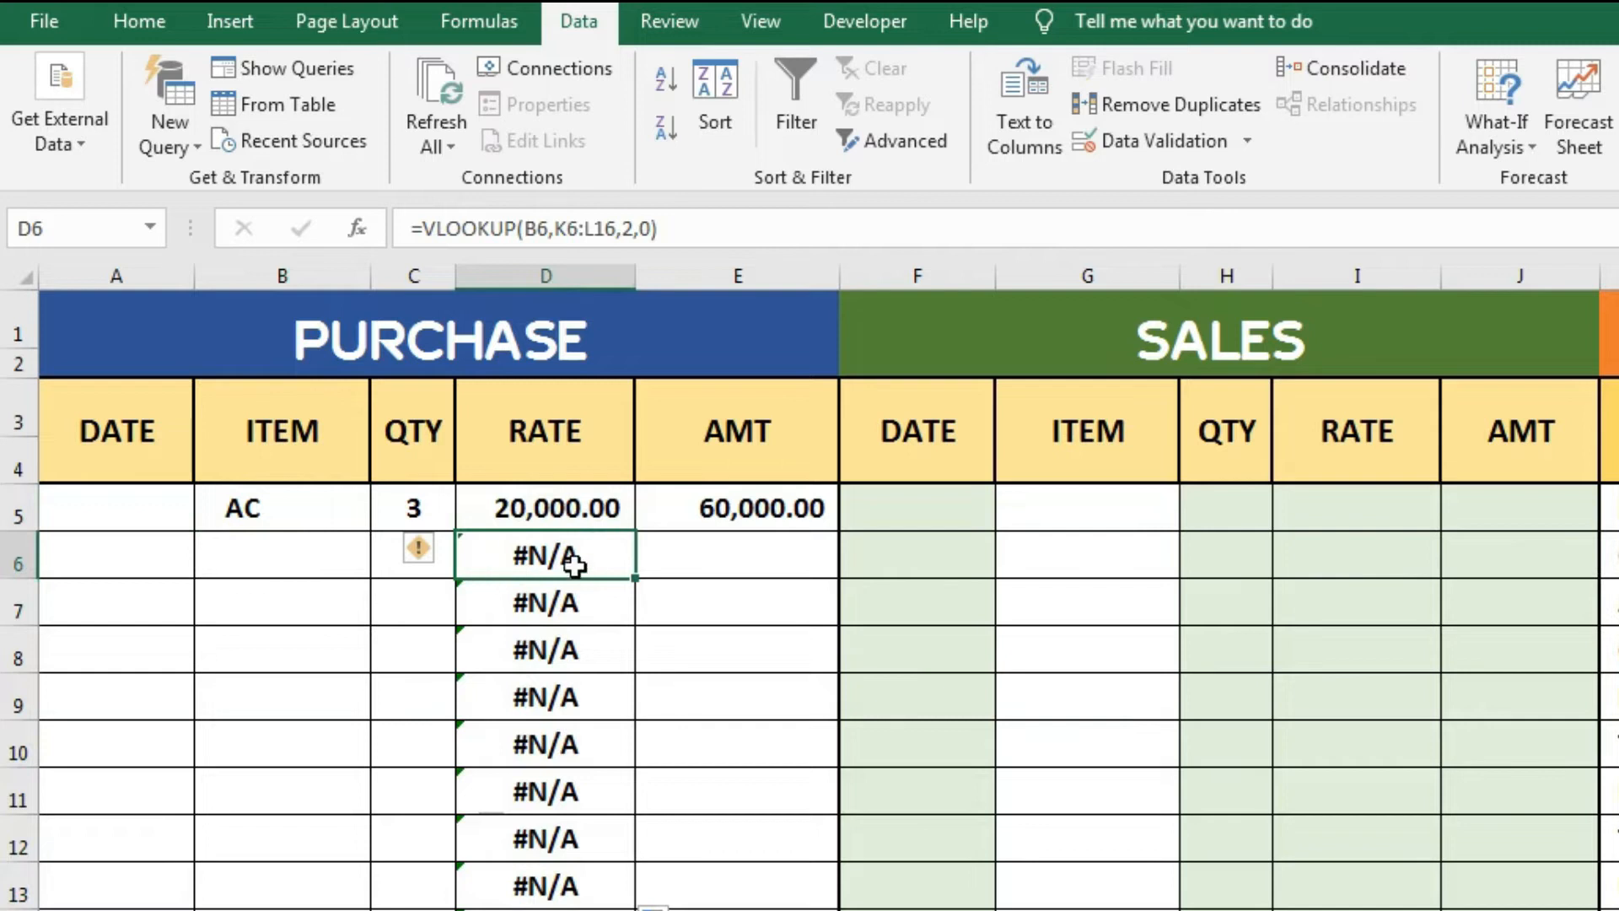
left_click(273, 544)
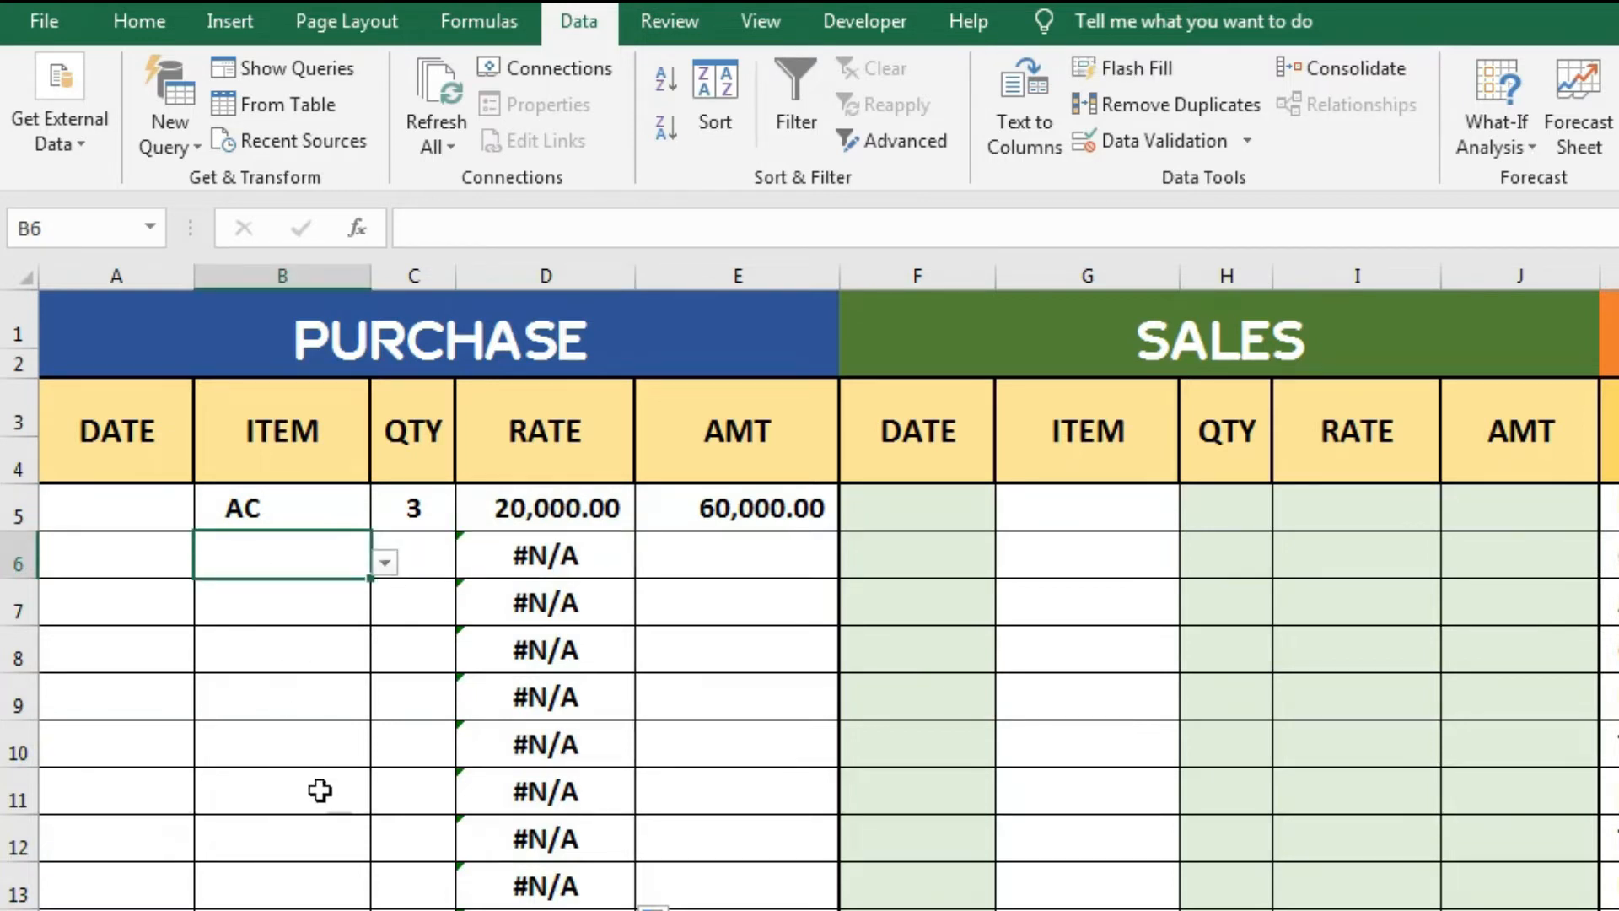
- Wrap the purchase rate lookup in D5 with IFERROR so it reads =IFERROR(VLOOKUP(B5,K5:L15,2,0),"")
left_click(524, 559)
left_click(544, 507)
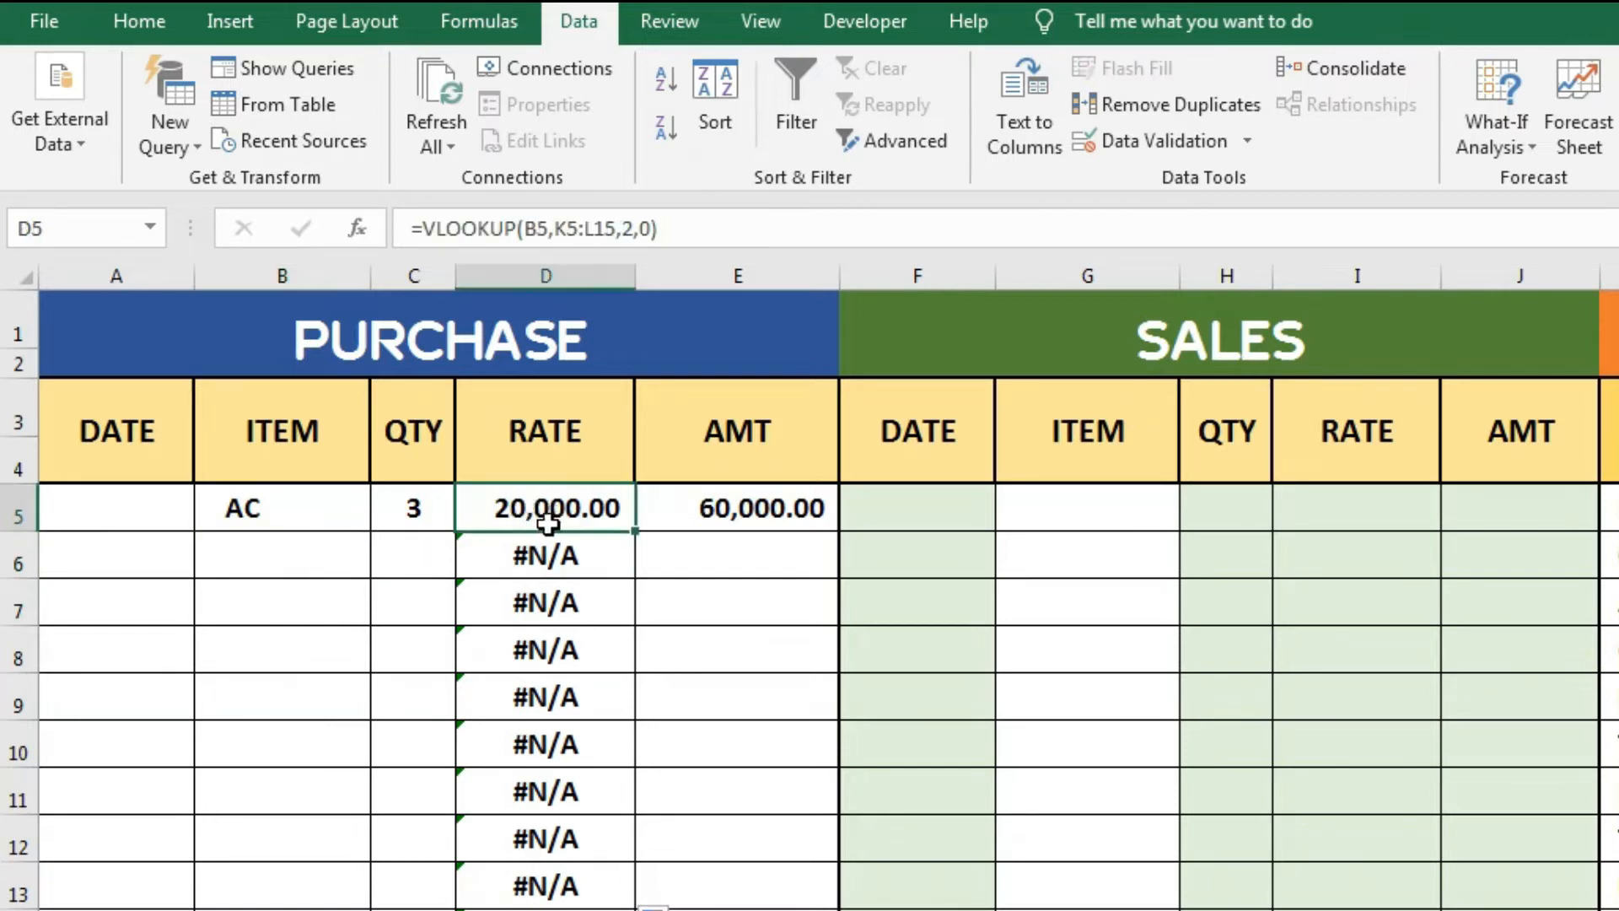
double_click(544, 518)
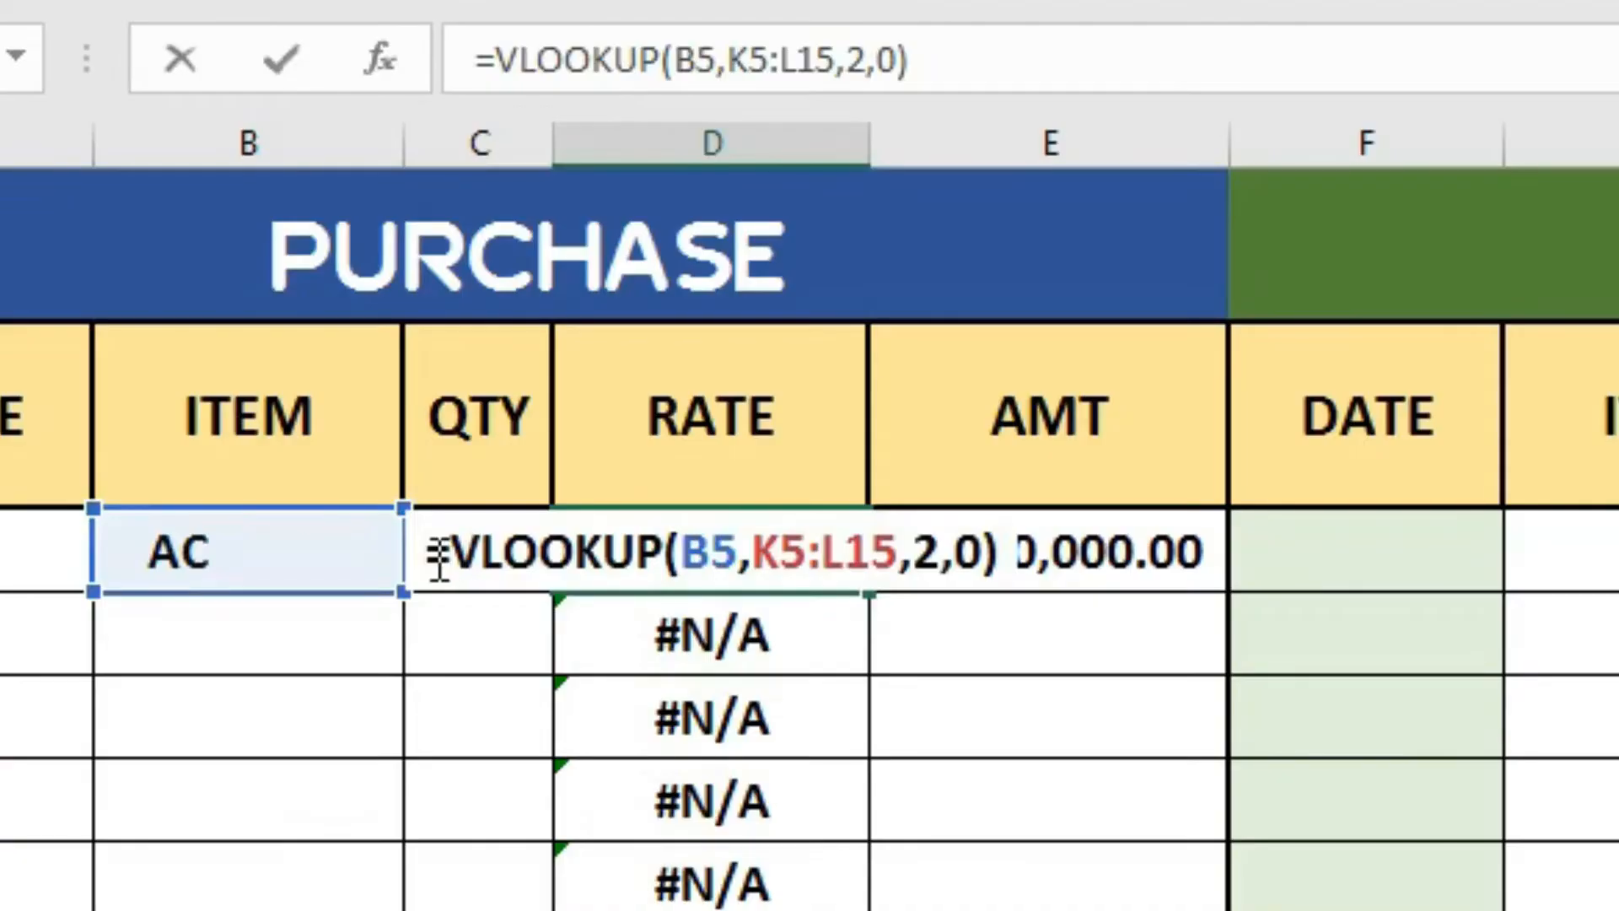
left_click(453, 553)
type("=")
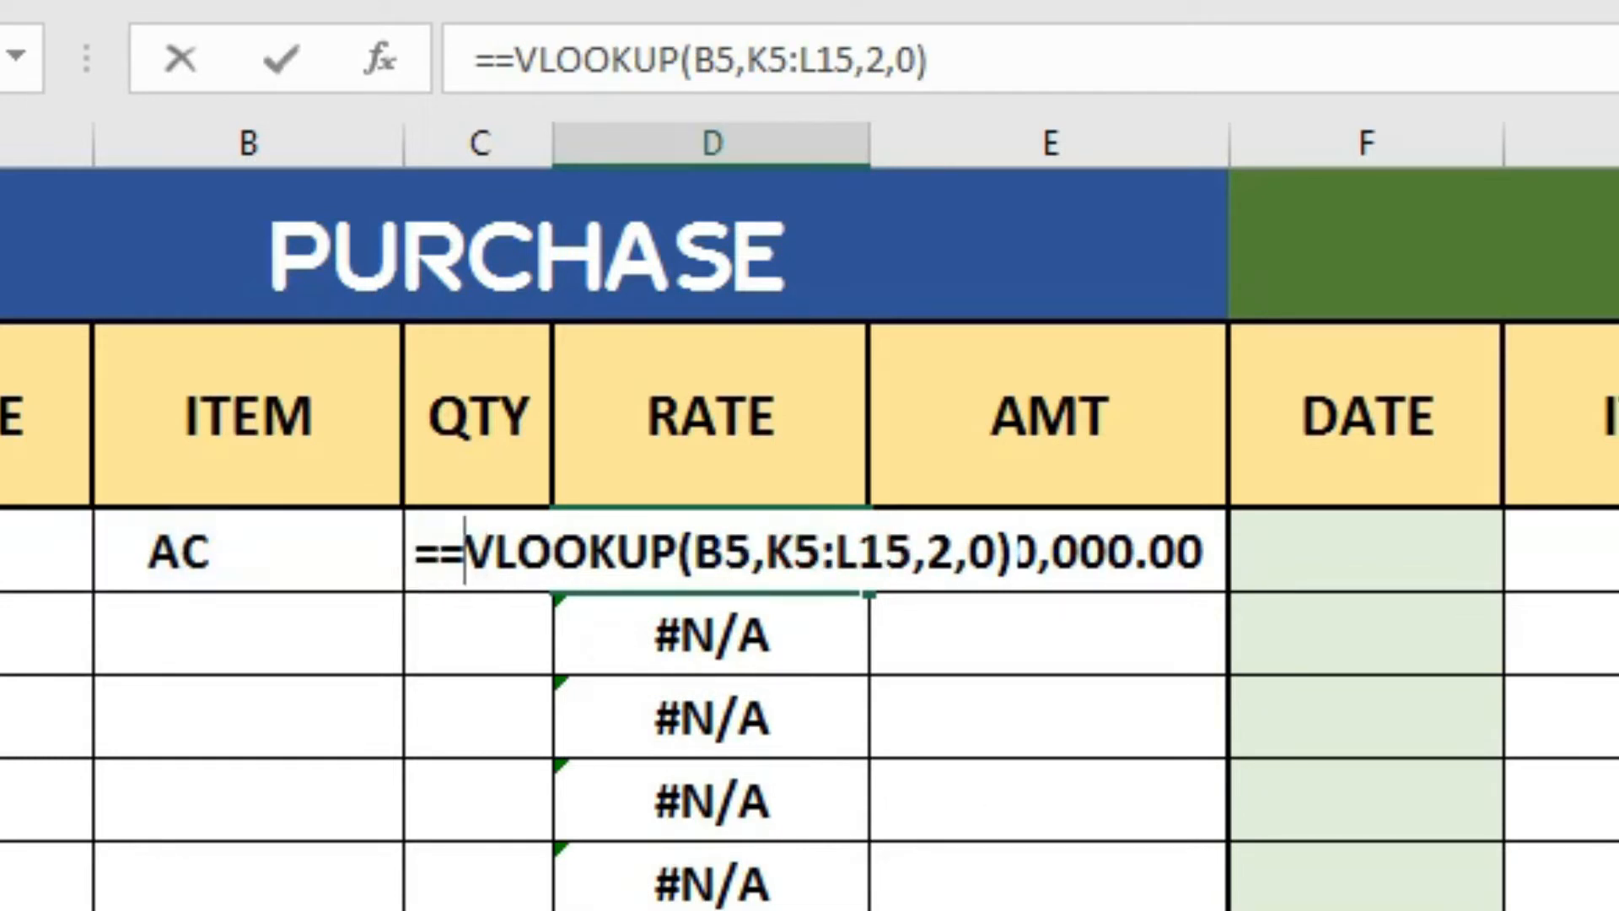
type("IF")
key("BackSpace")
key("BackSpace")
key("BackSpace")
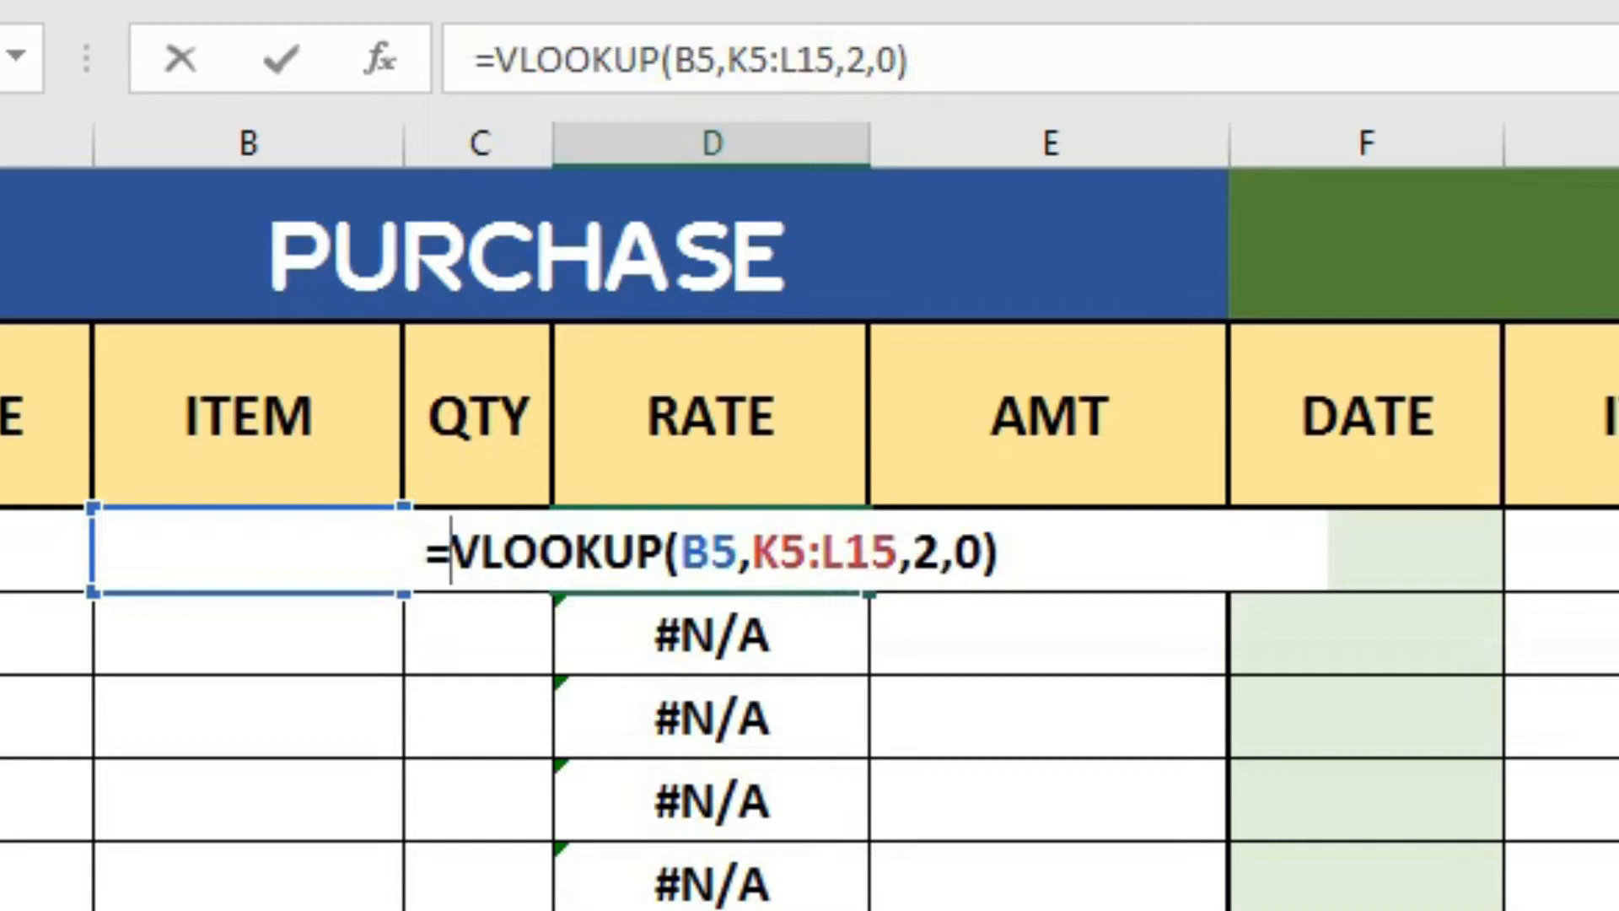
type("IFE")
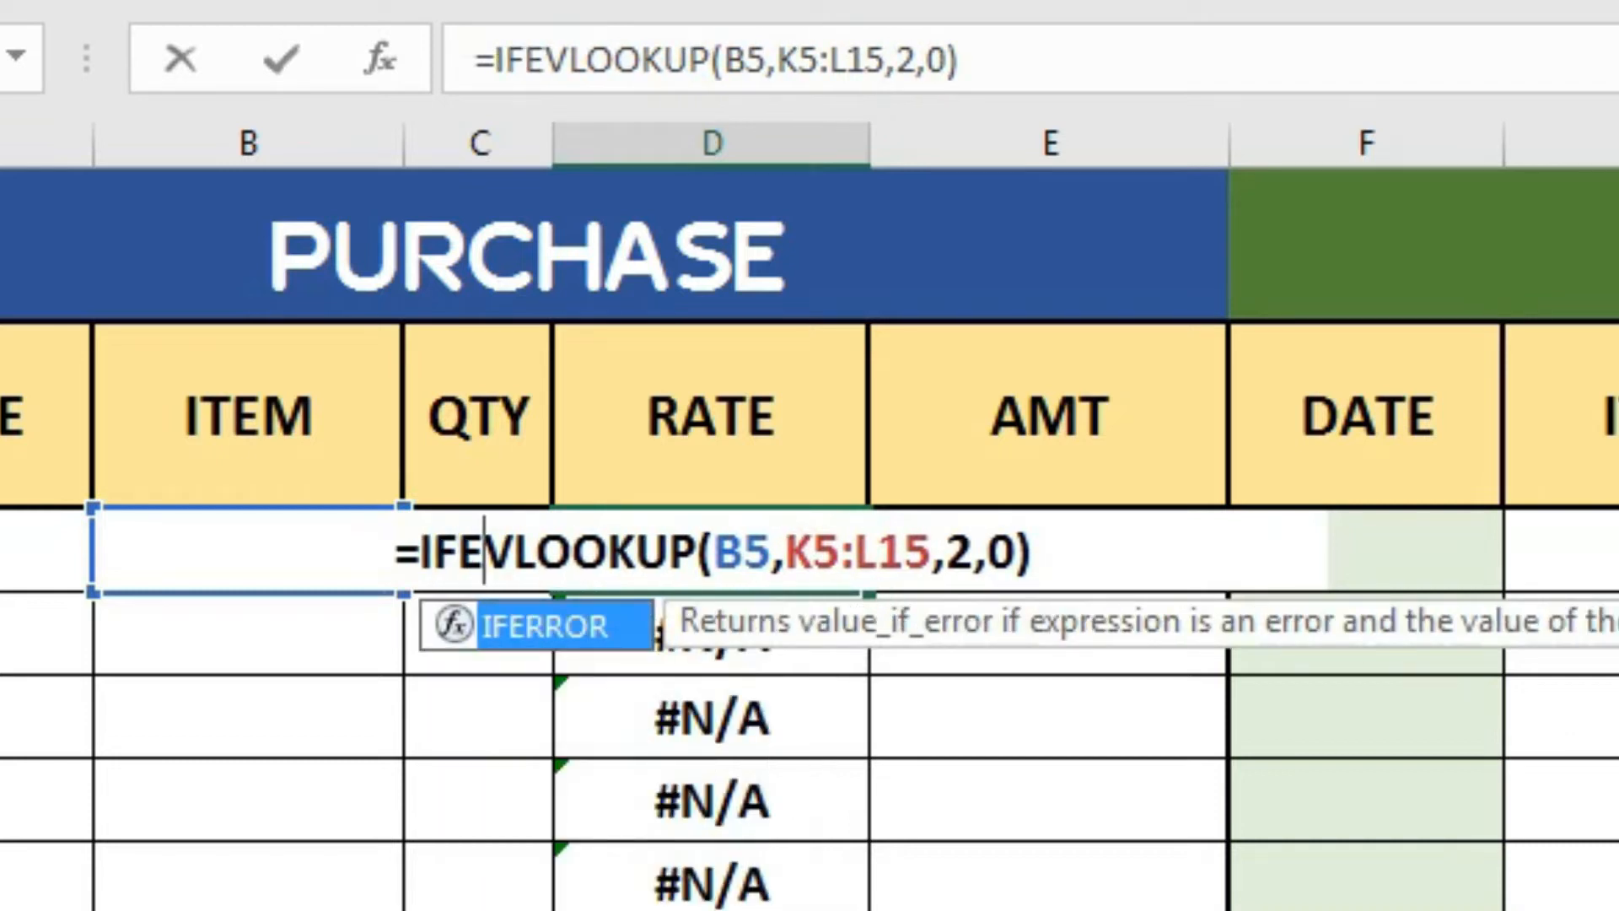
key("Tab")
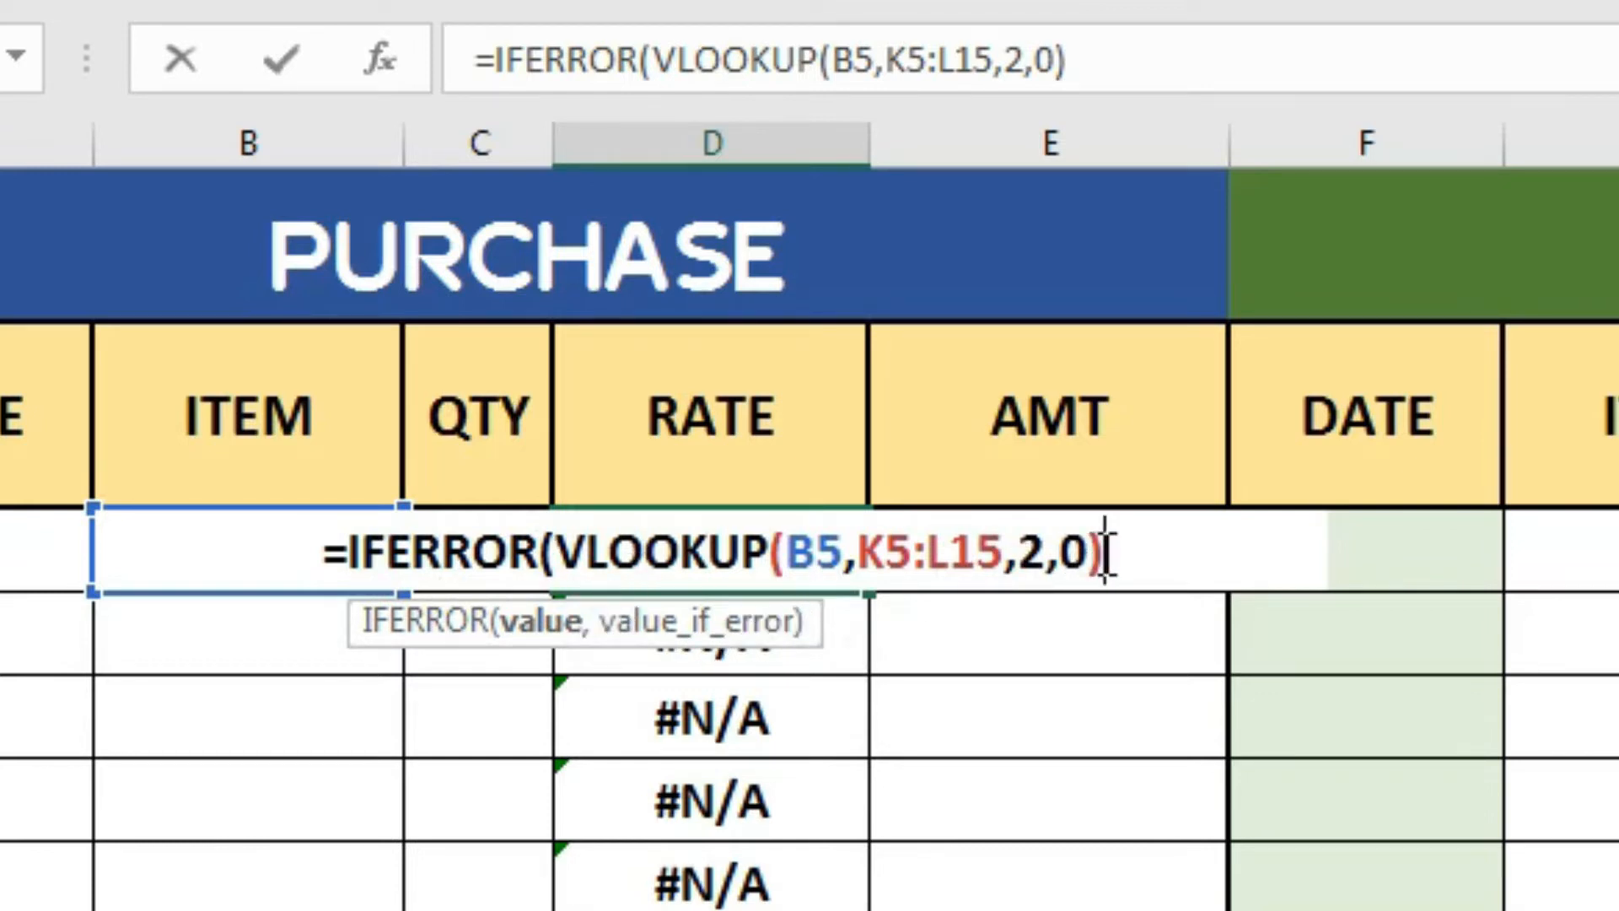
type(",\"\"")
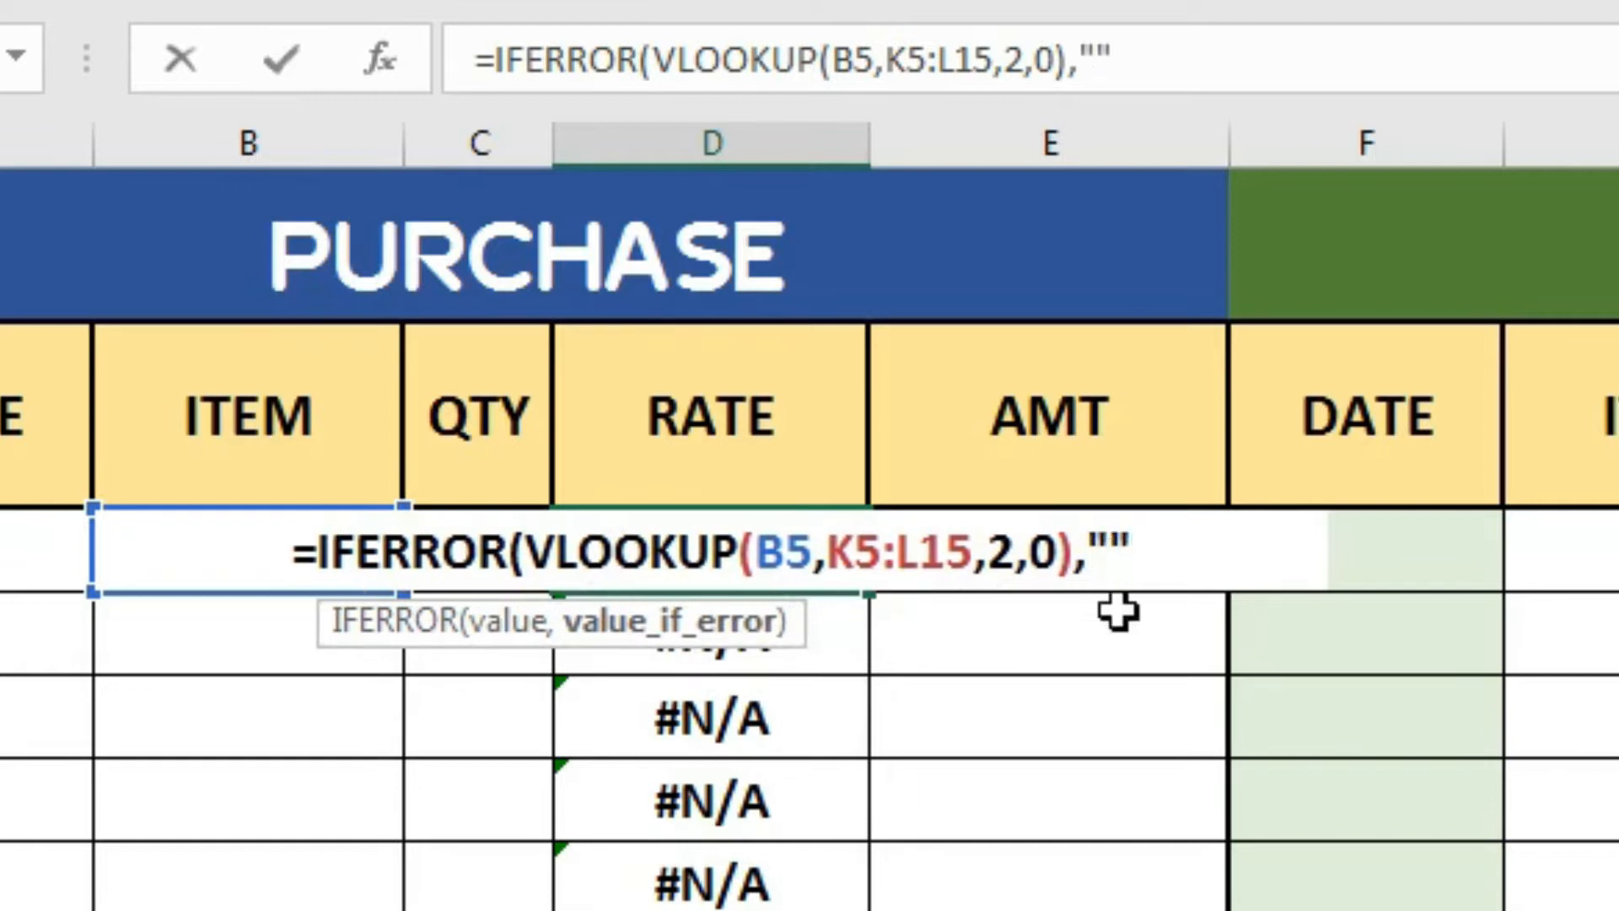
type(")")
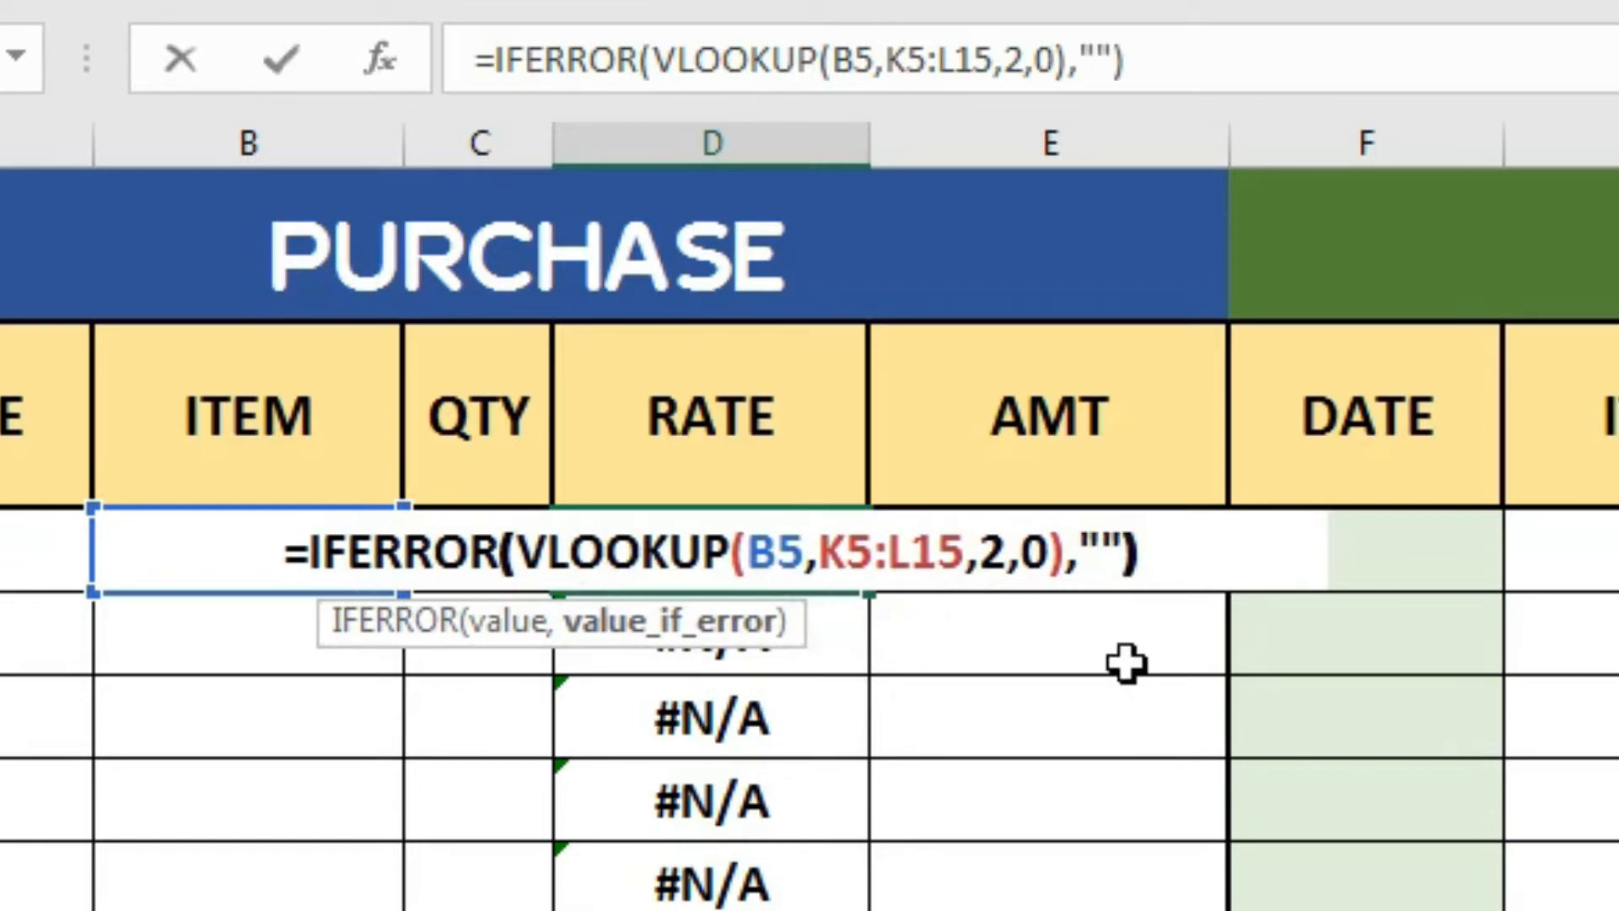
key("Return")
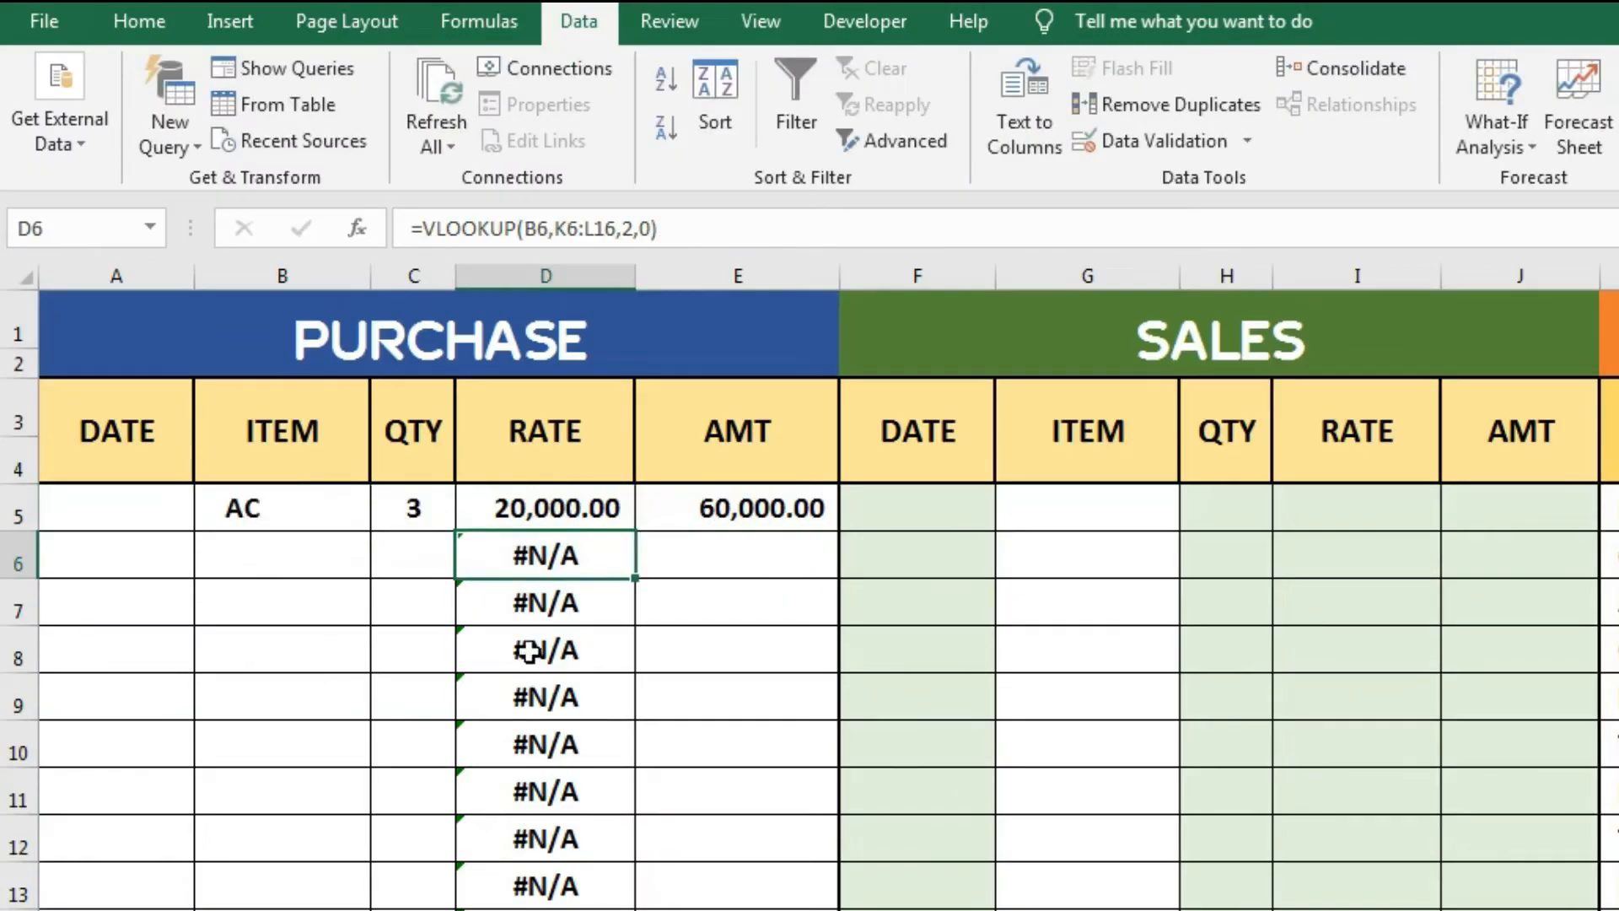
- Test the D5 rate formula by clearing the item in B5 and choosing AC again
left_click(274, 491)
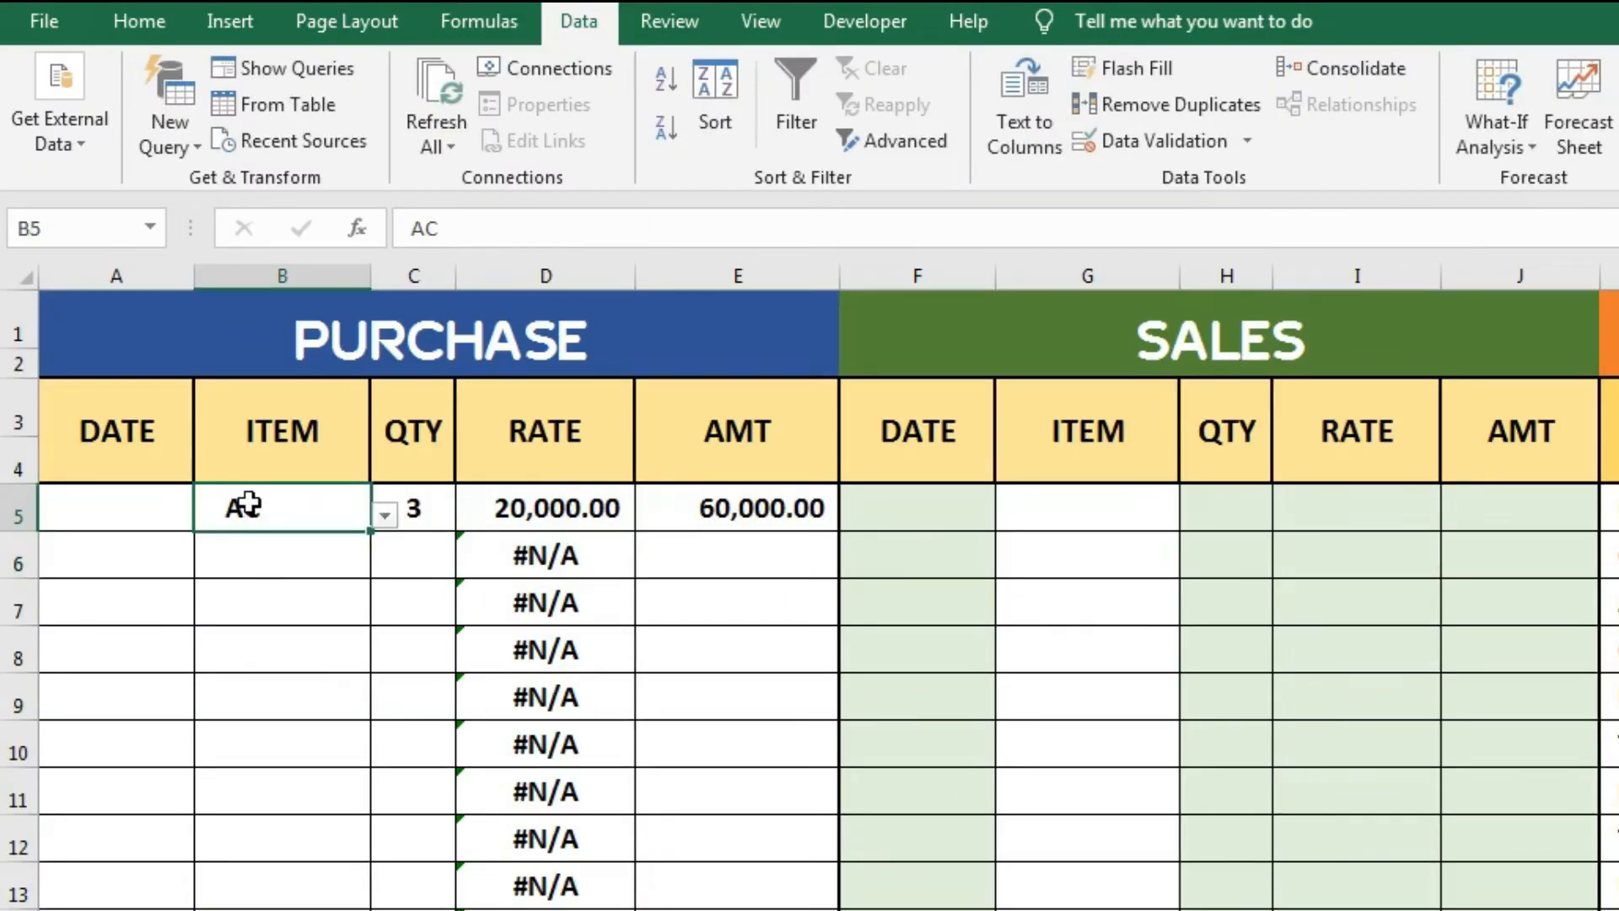
key("Delete")
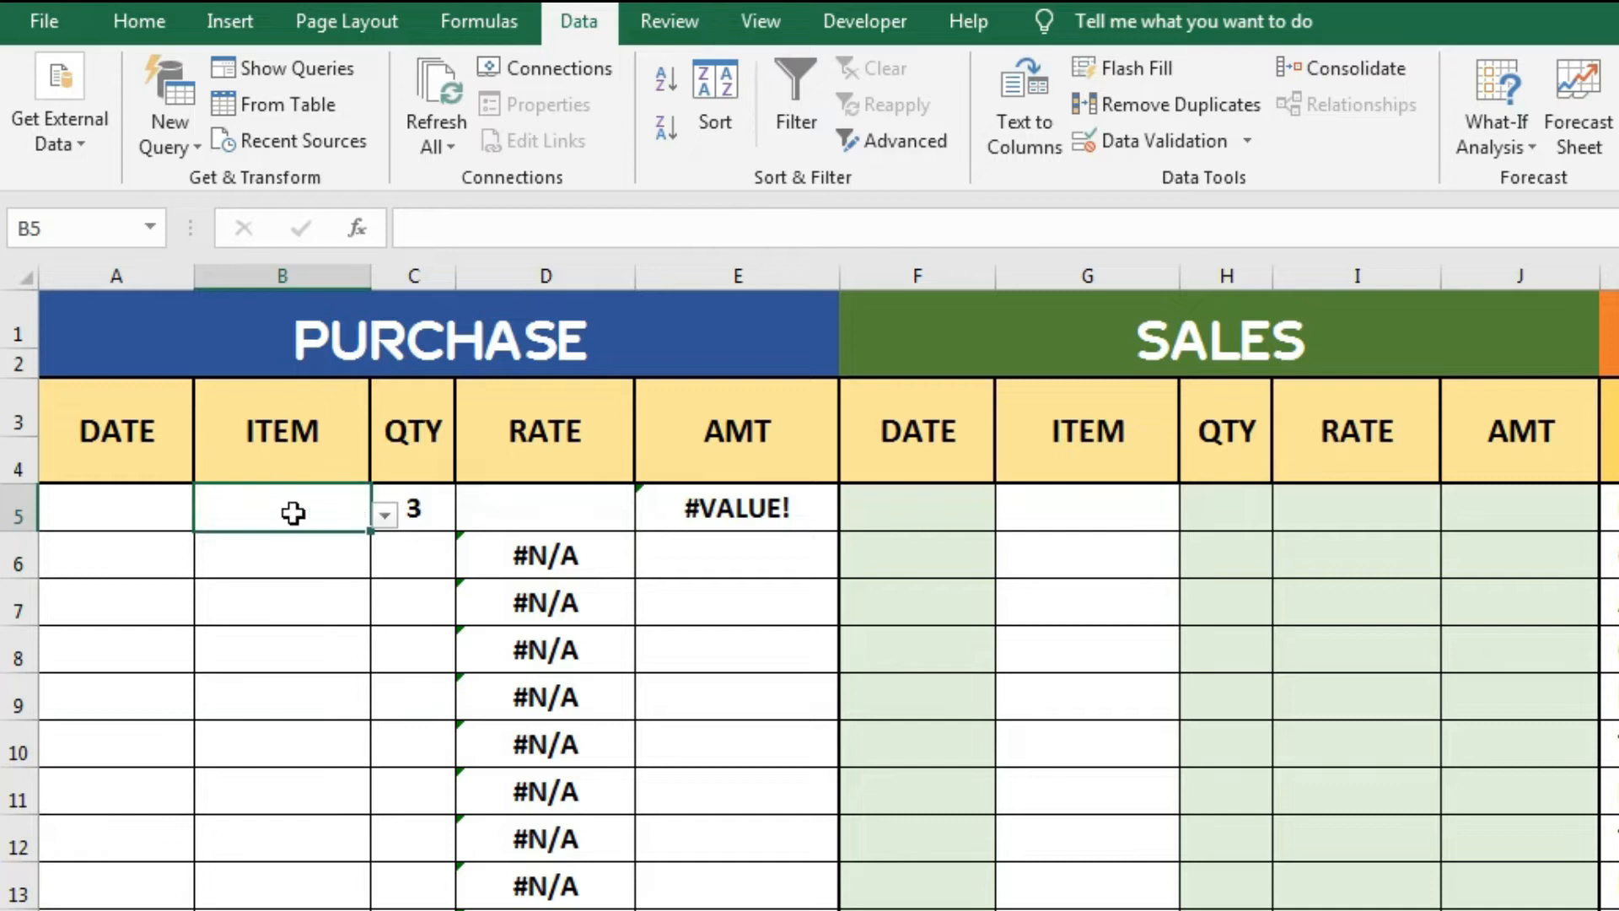
left_click(385, 514)
left_click(303, 581)
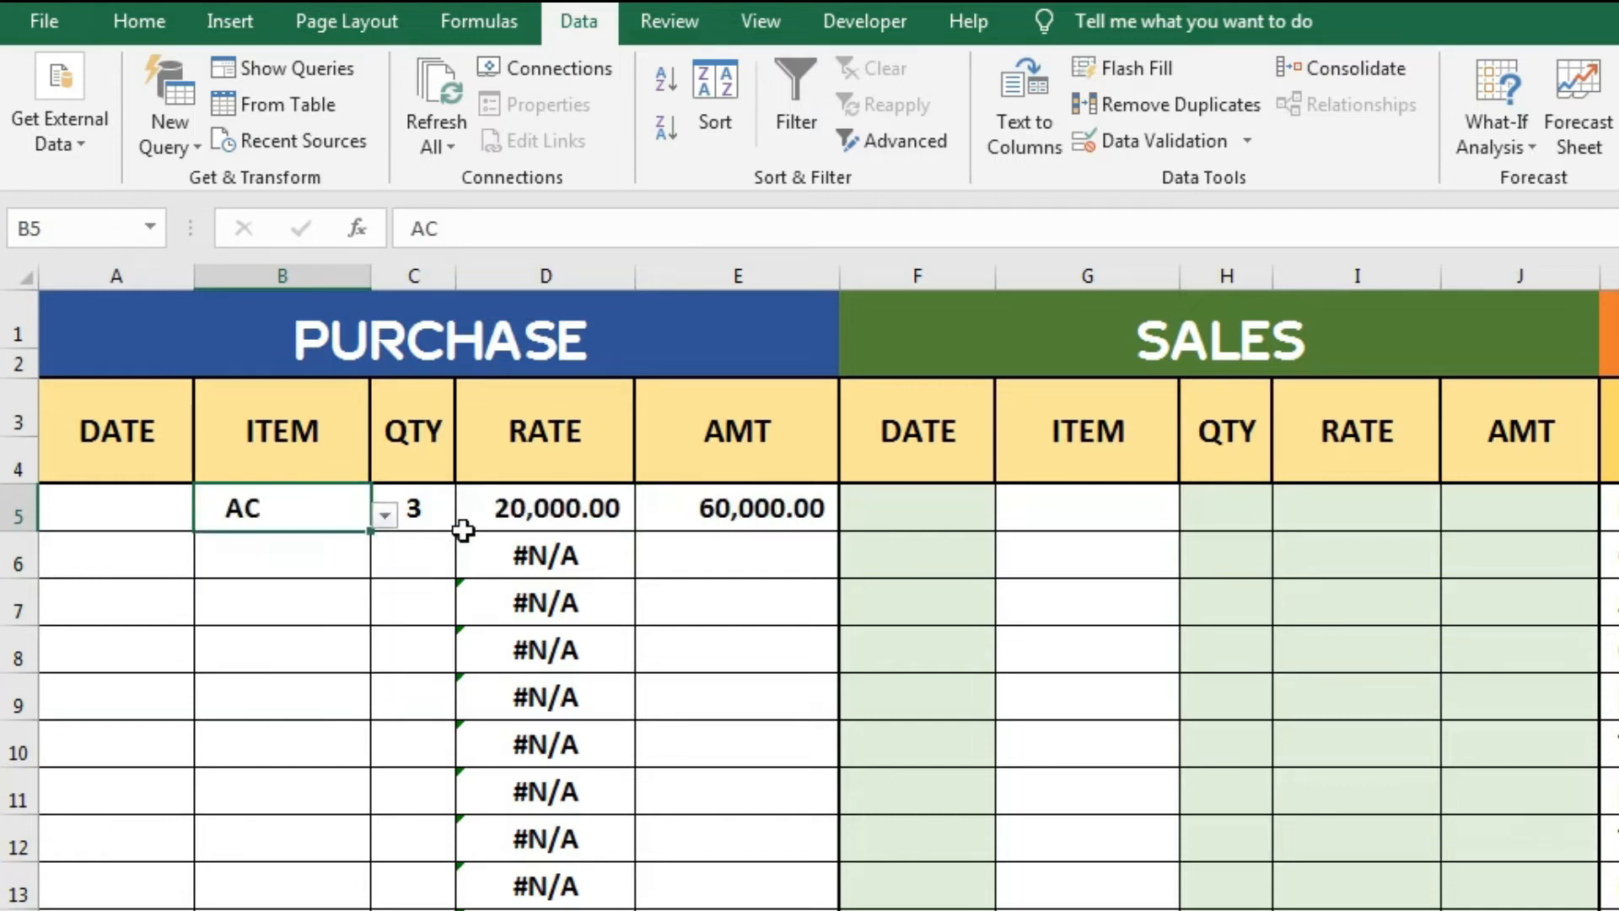
- Fill the D5 rate formula and the E5 amount formula down their purchase columns
left_click(600, 499)
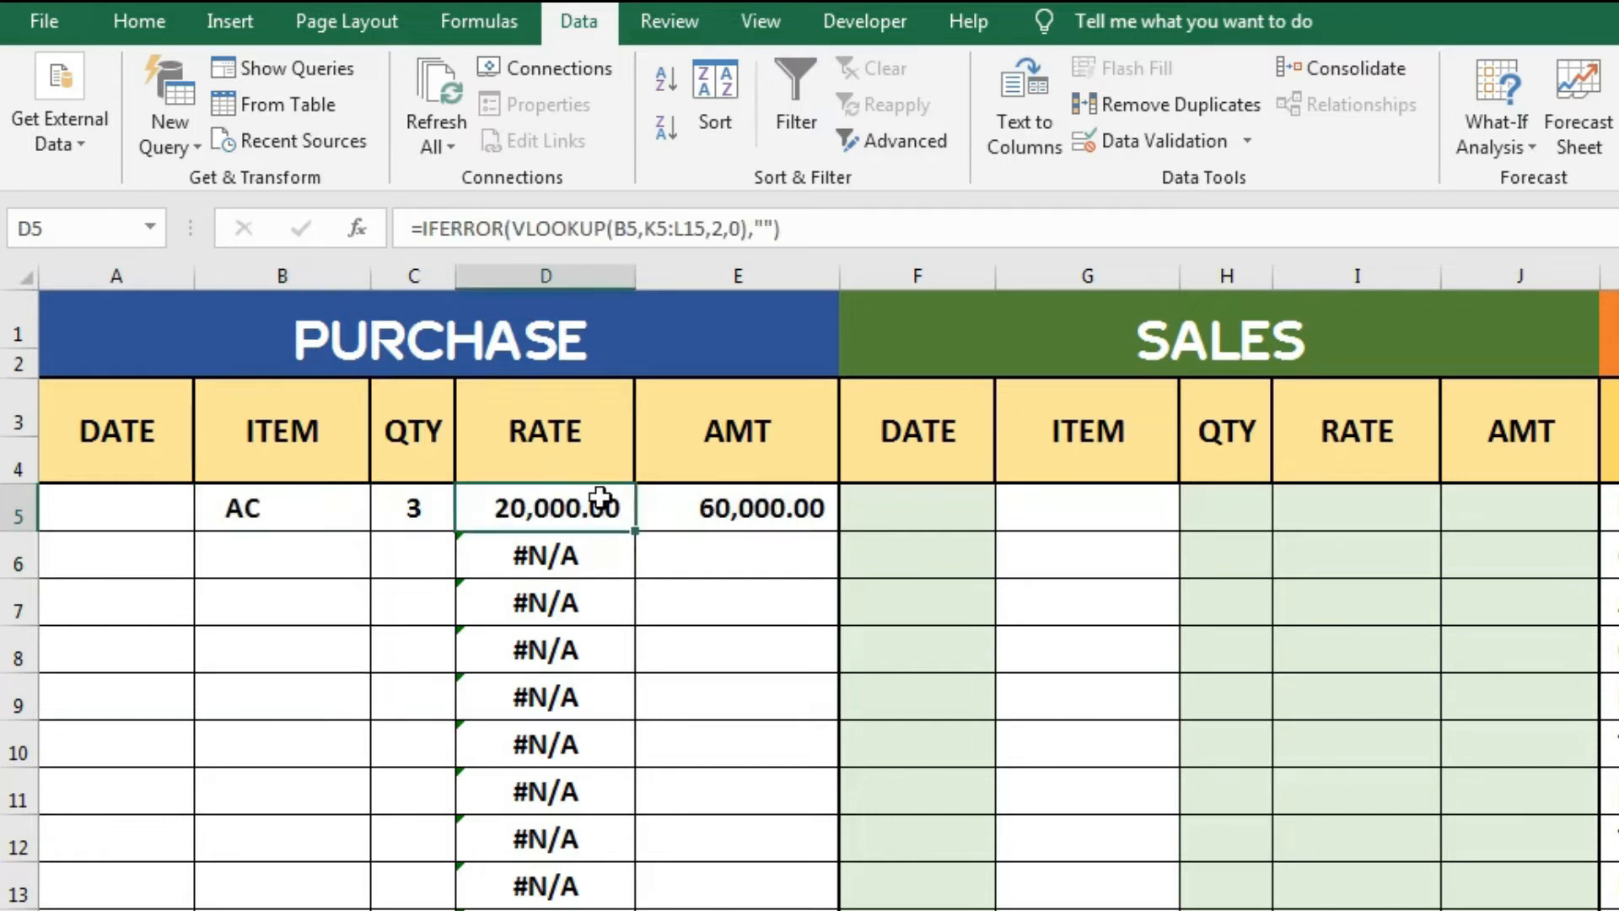
double_click(636, 531)
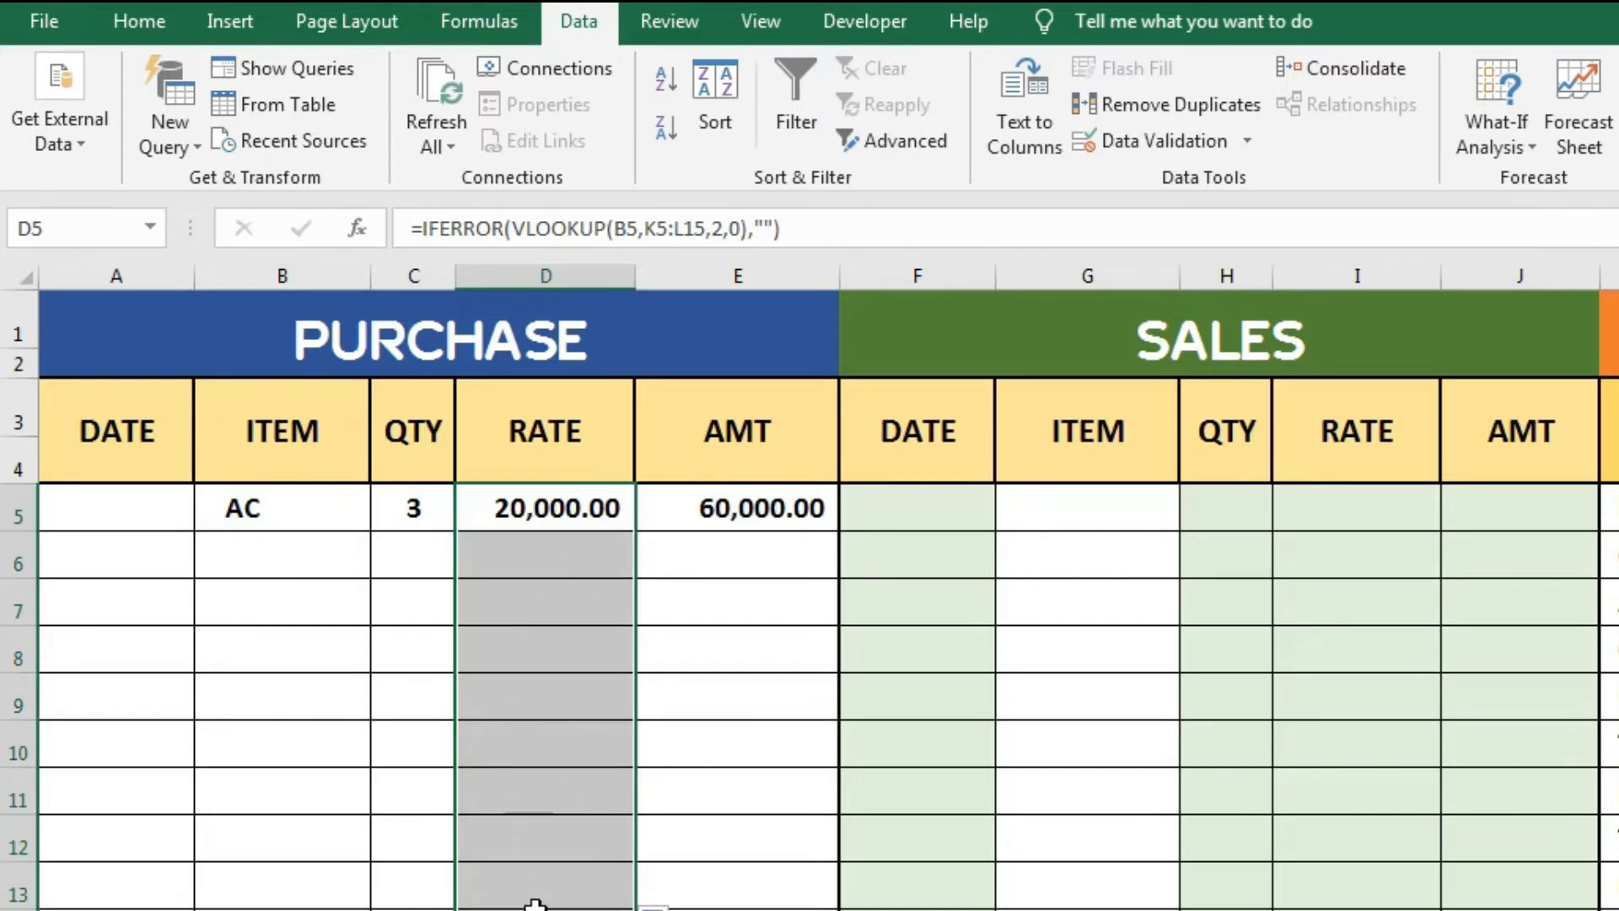
left_click(822, 514)
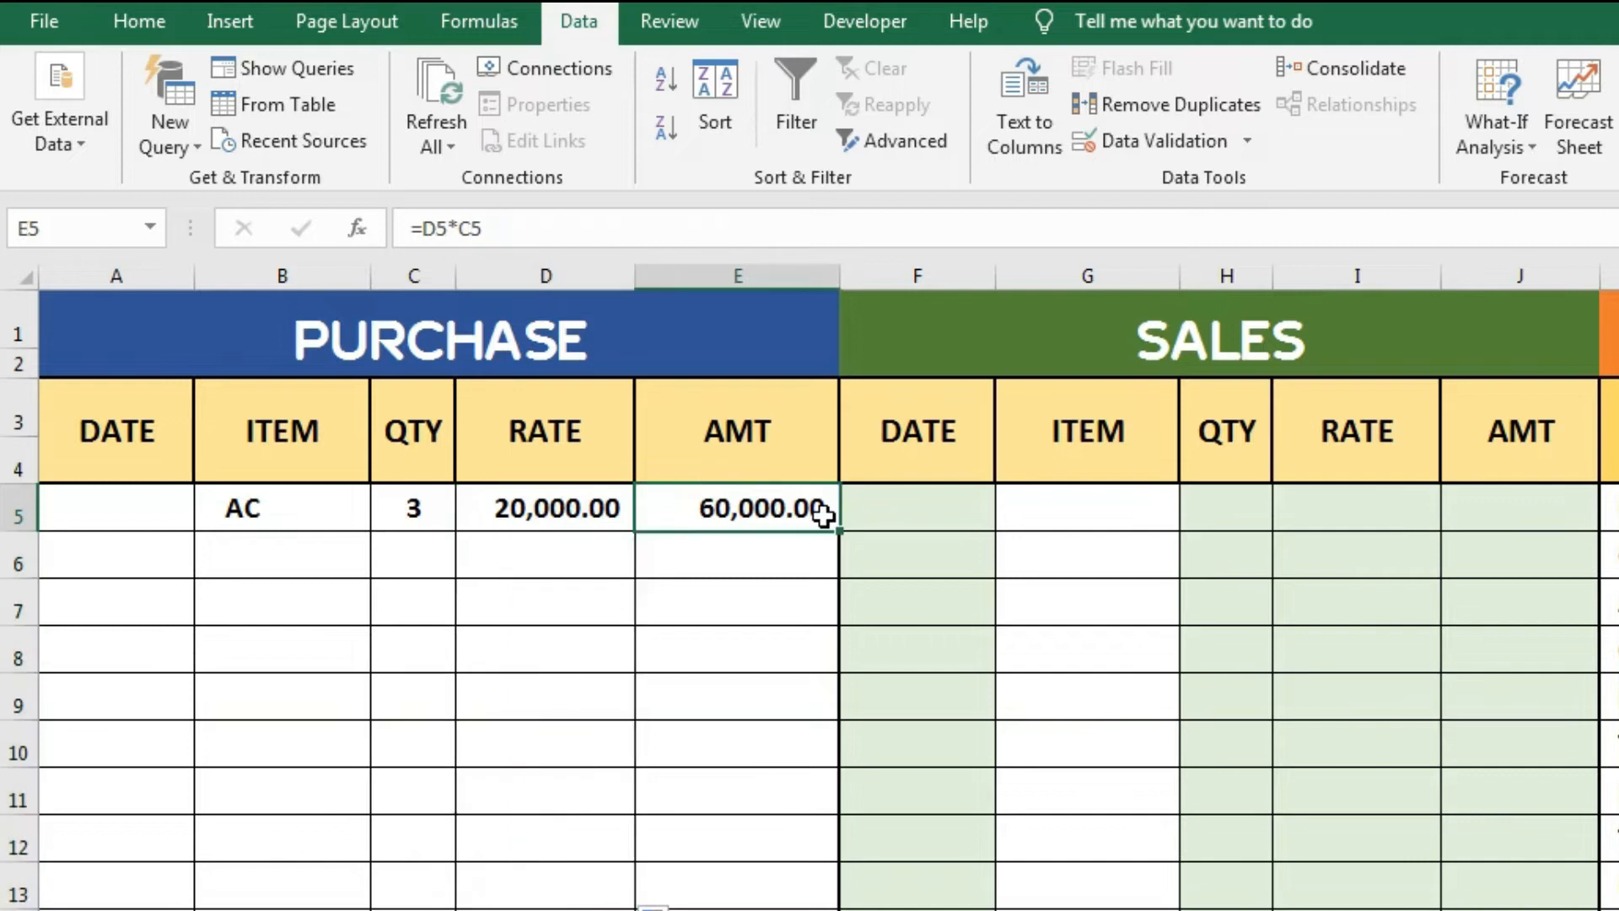
double_click(841, 532)
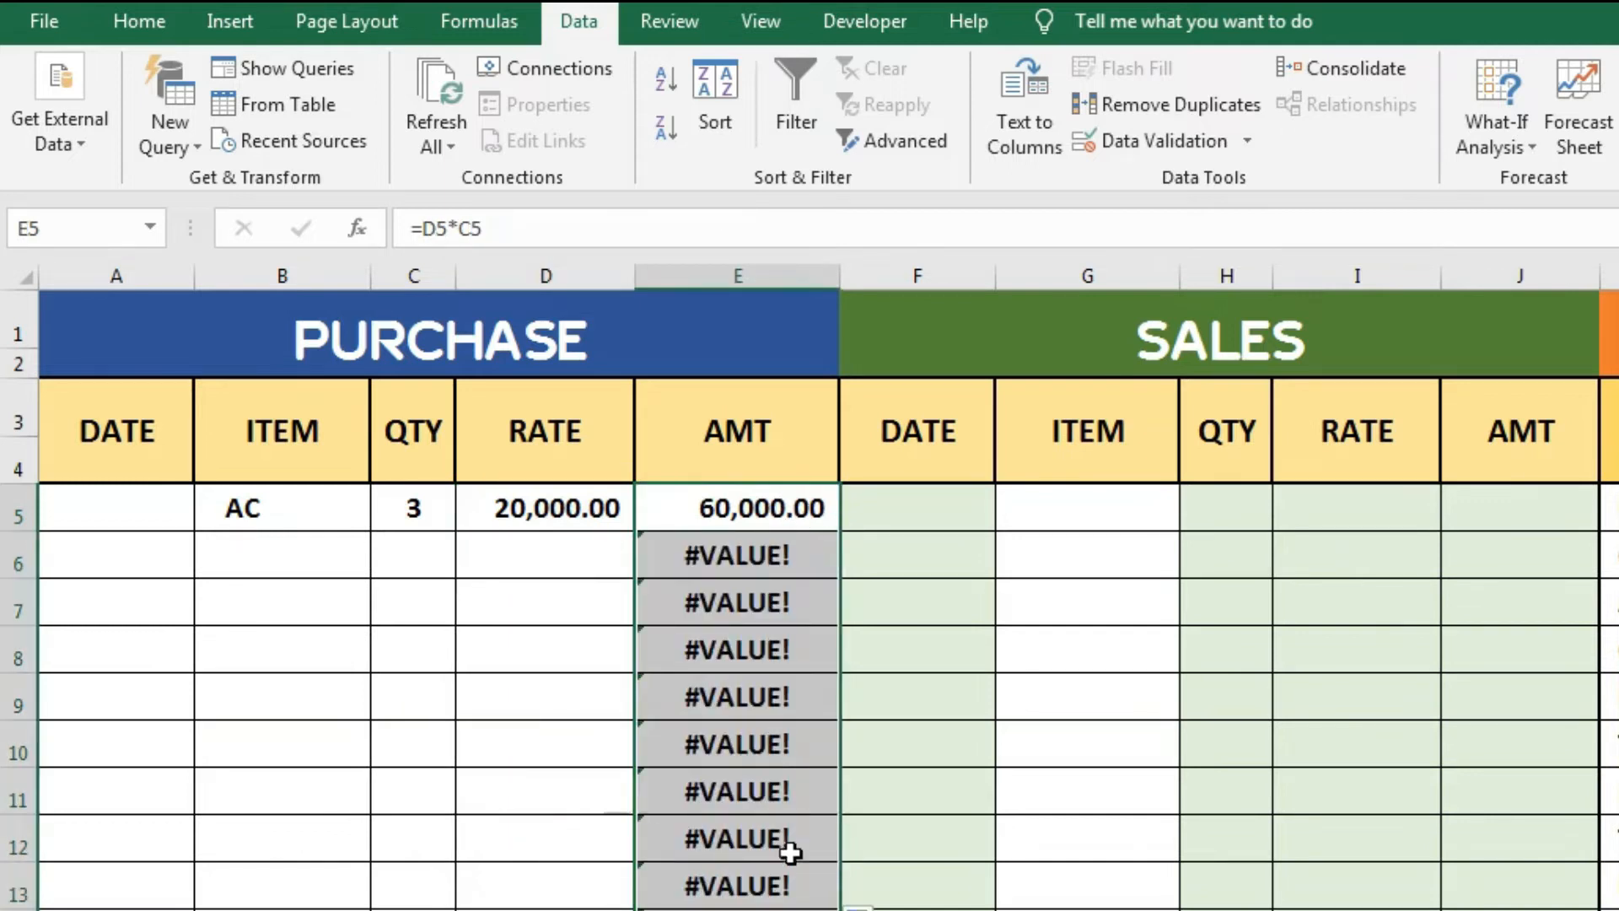
- Change the purchase amount formula in E5 to =IFERROR(D5*C5,"")
left_click(738, 510)
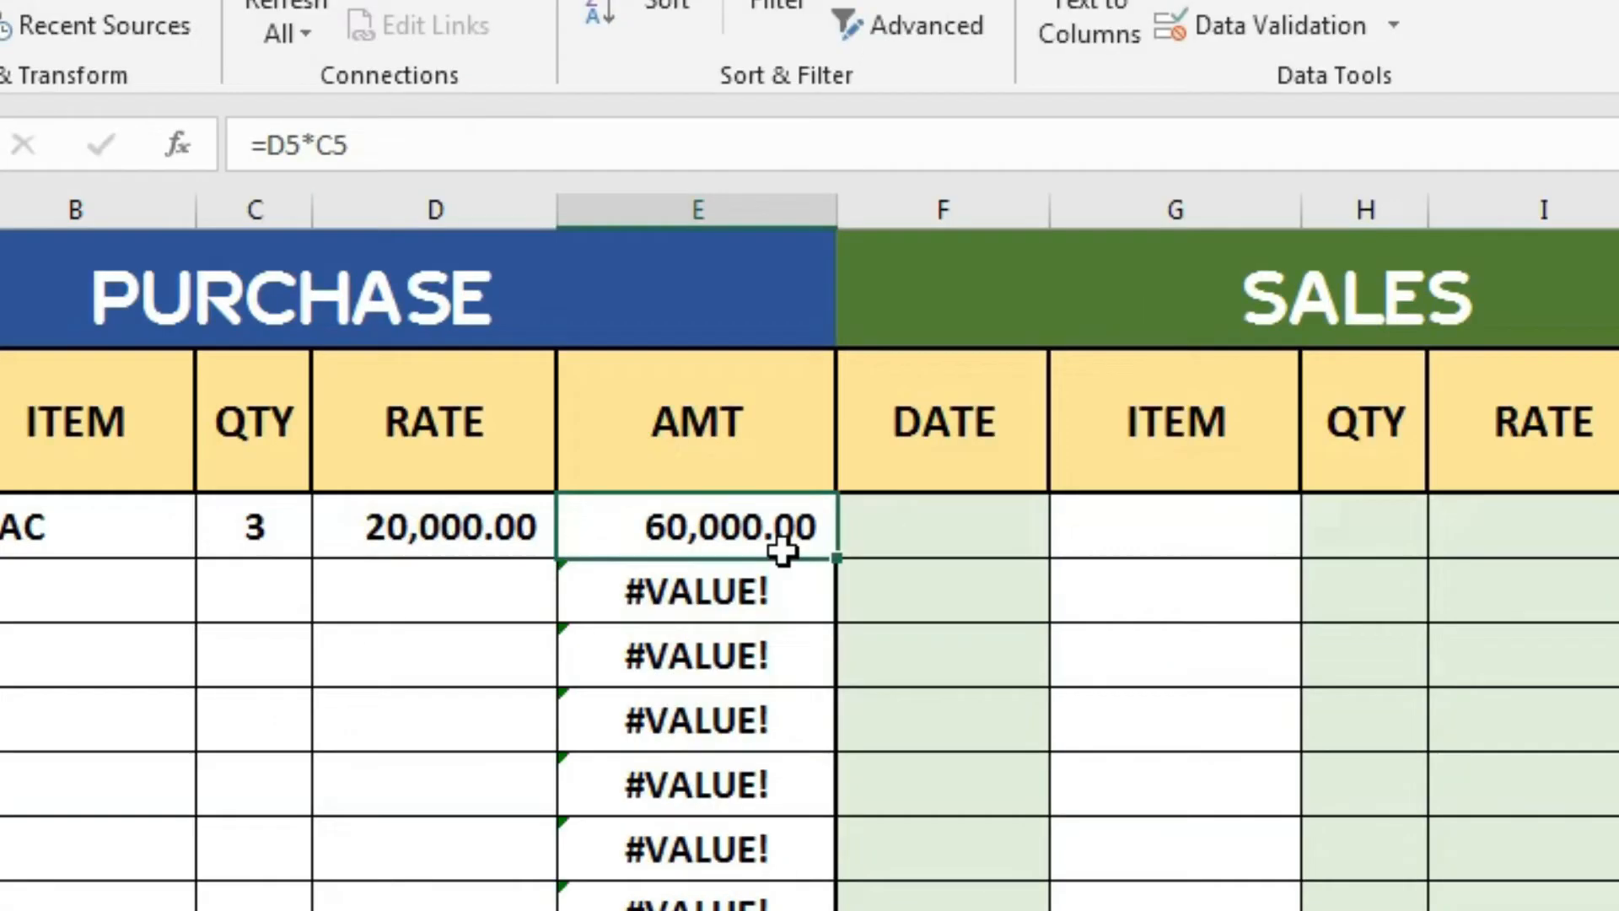
double_click(783, 548)
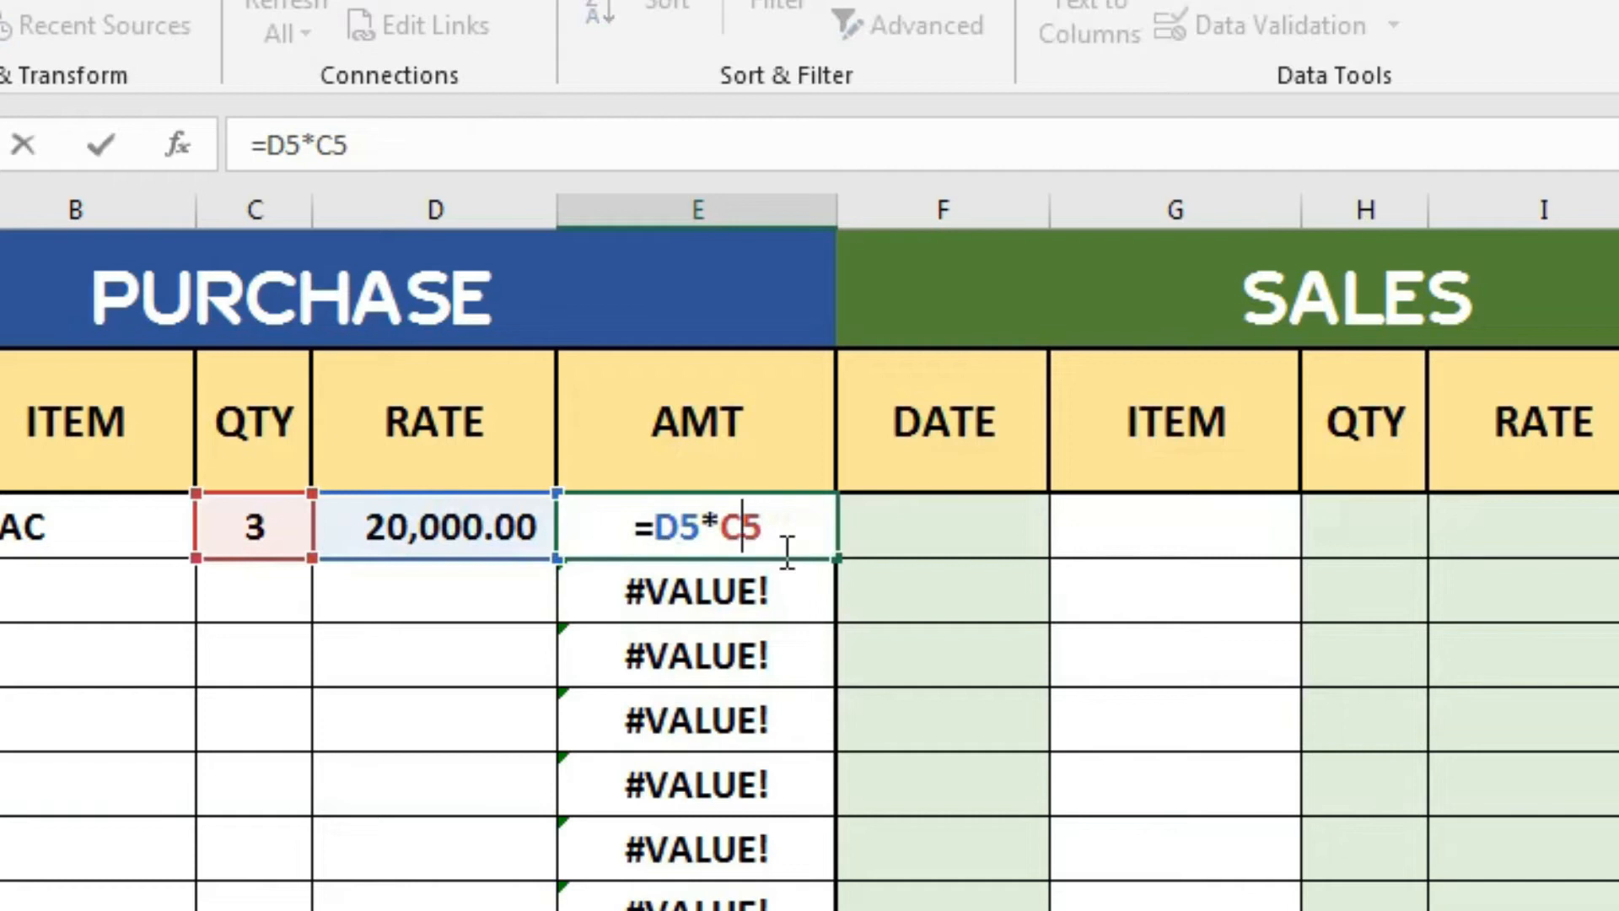
type("IFERROR(D5*C5")
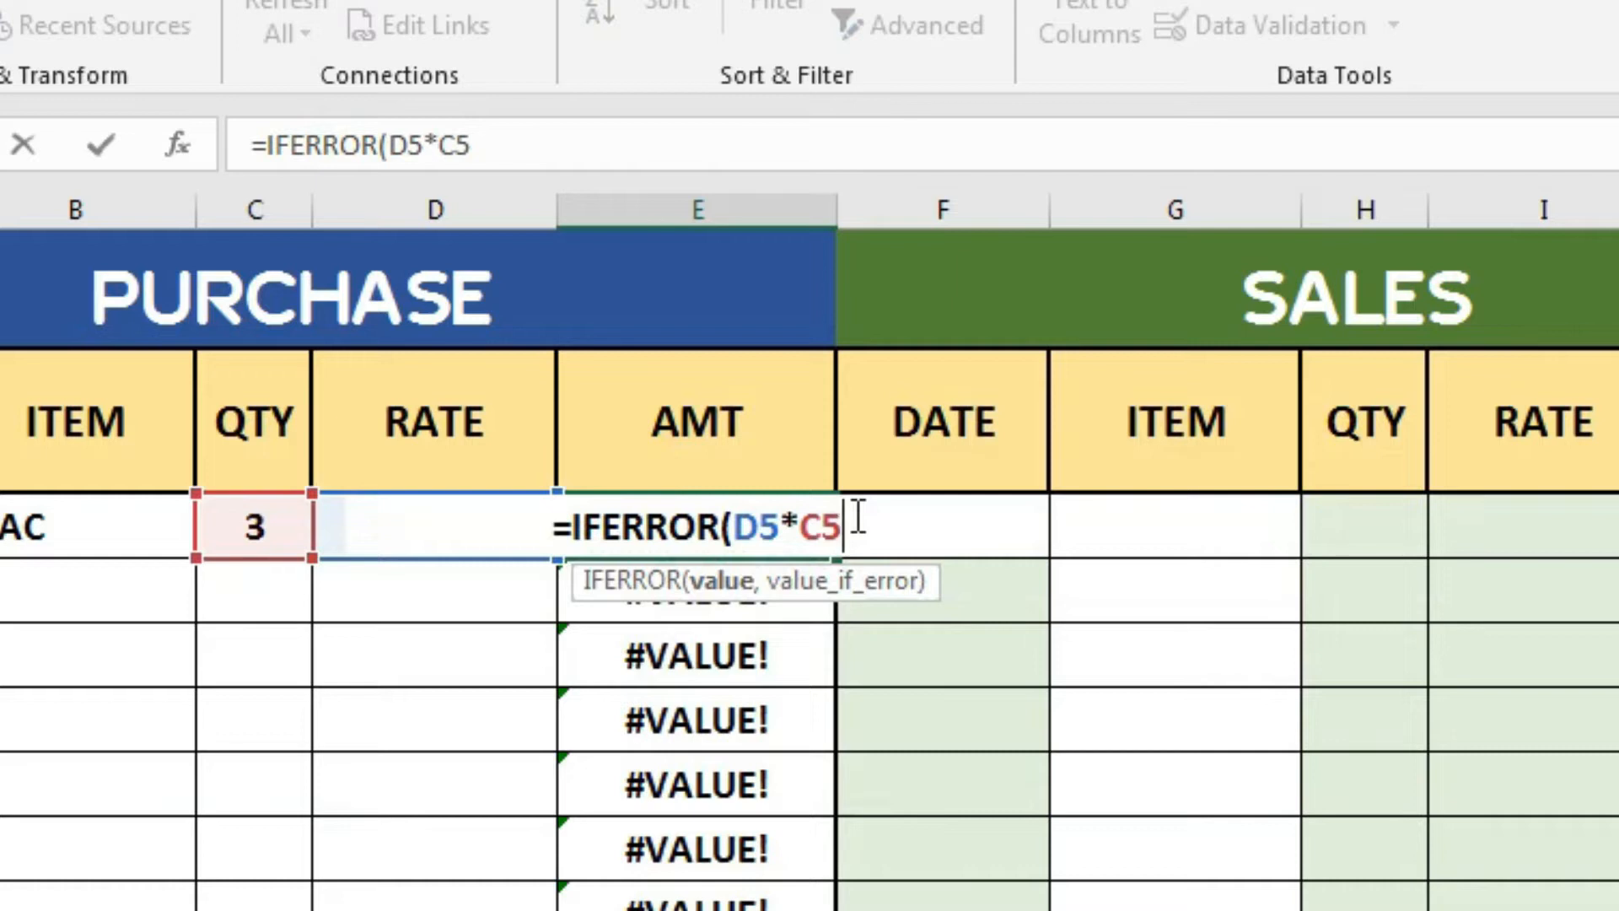
type(",\"\"")
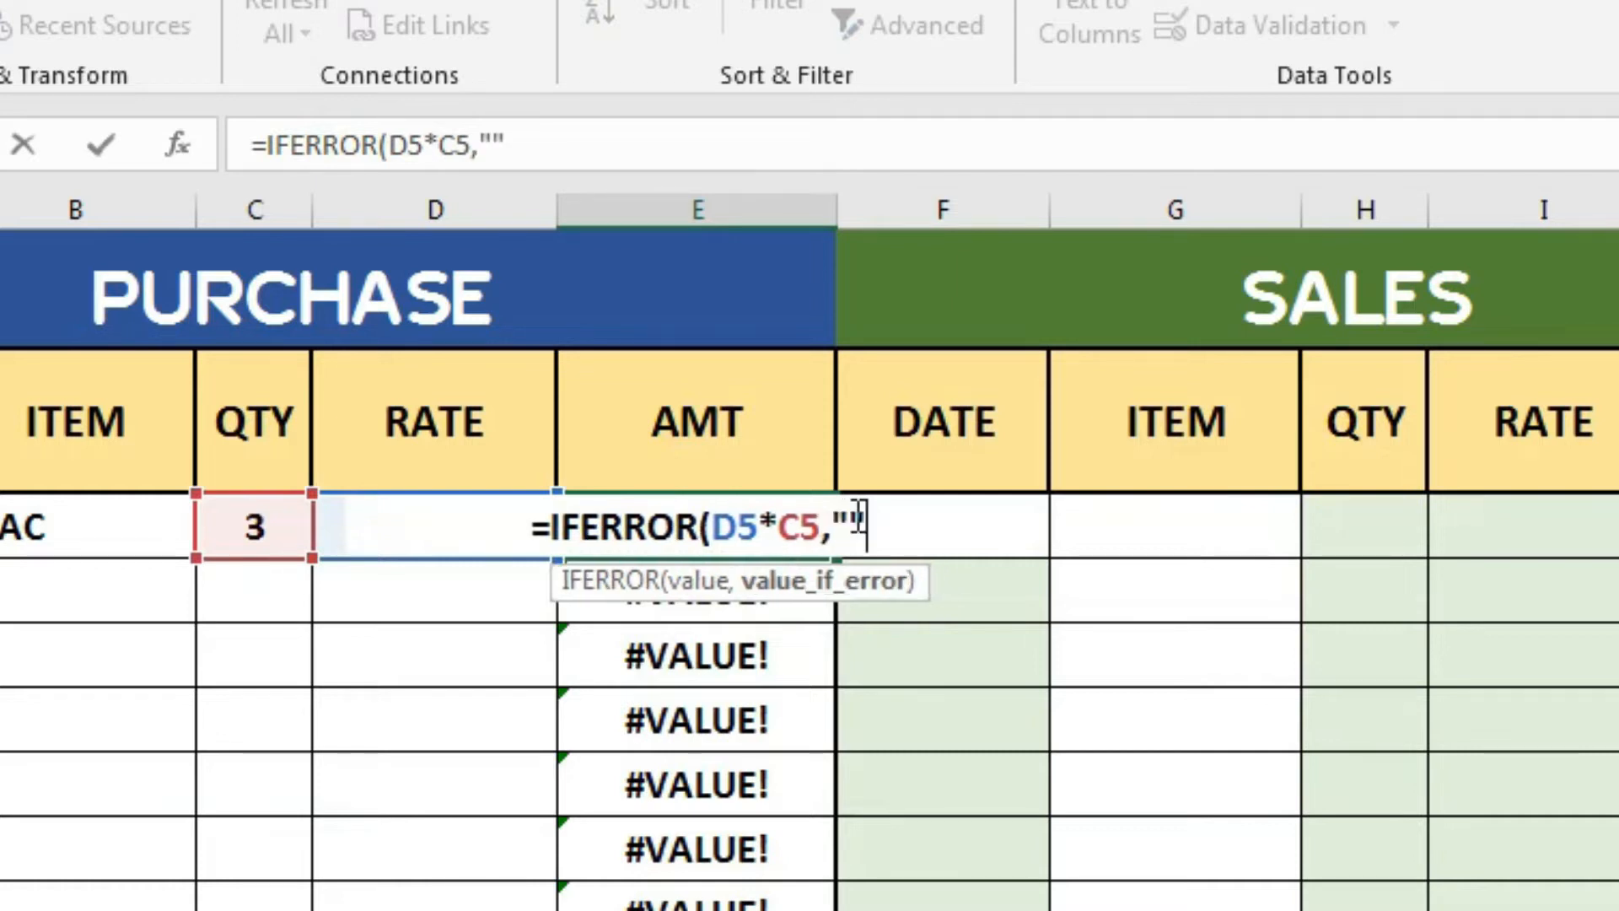
type(")")
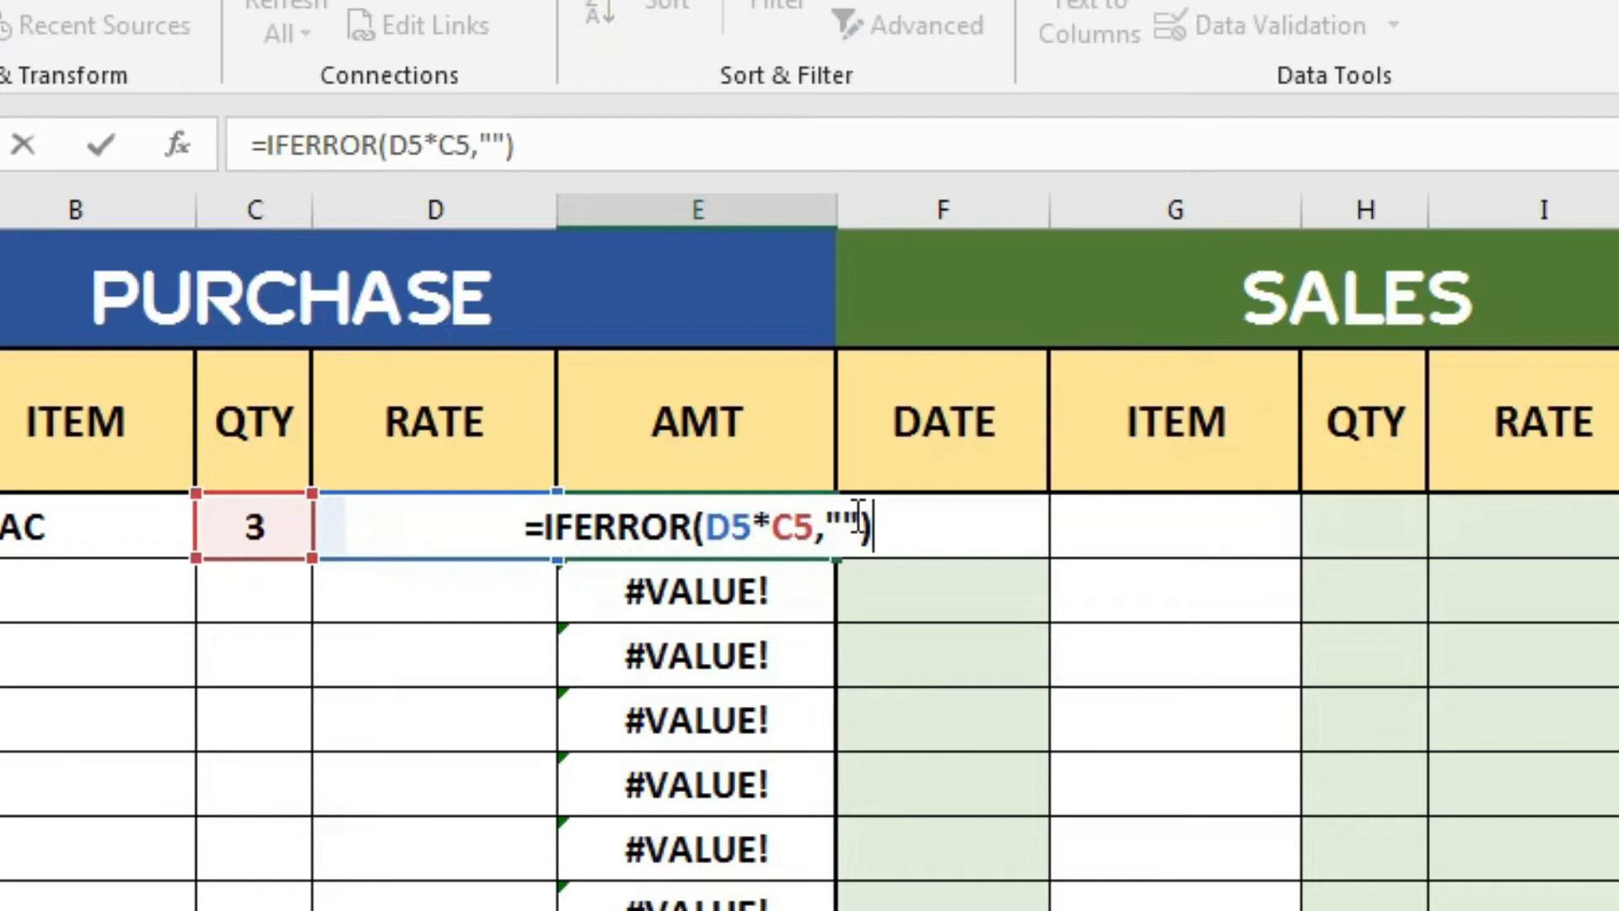
key("Return")
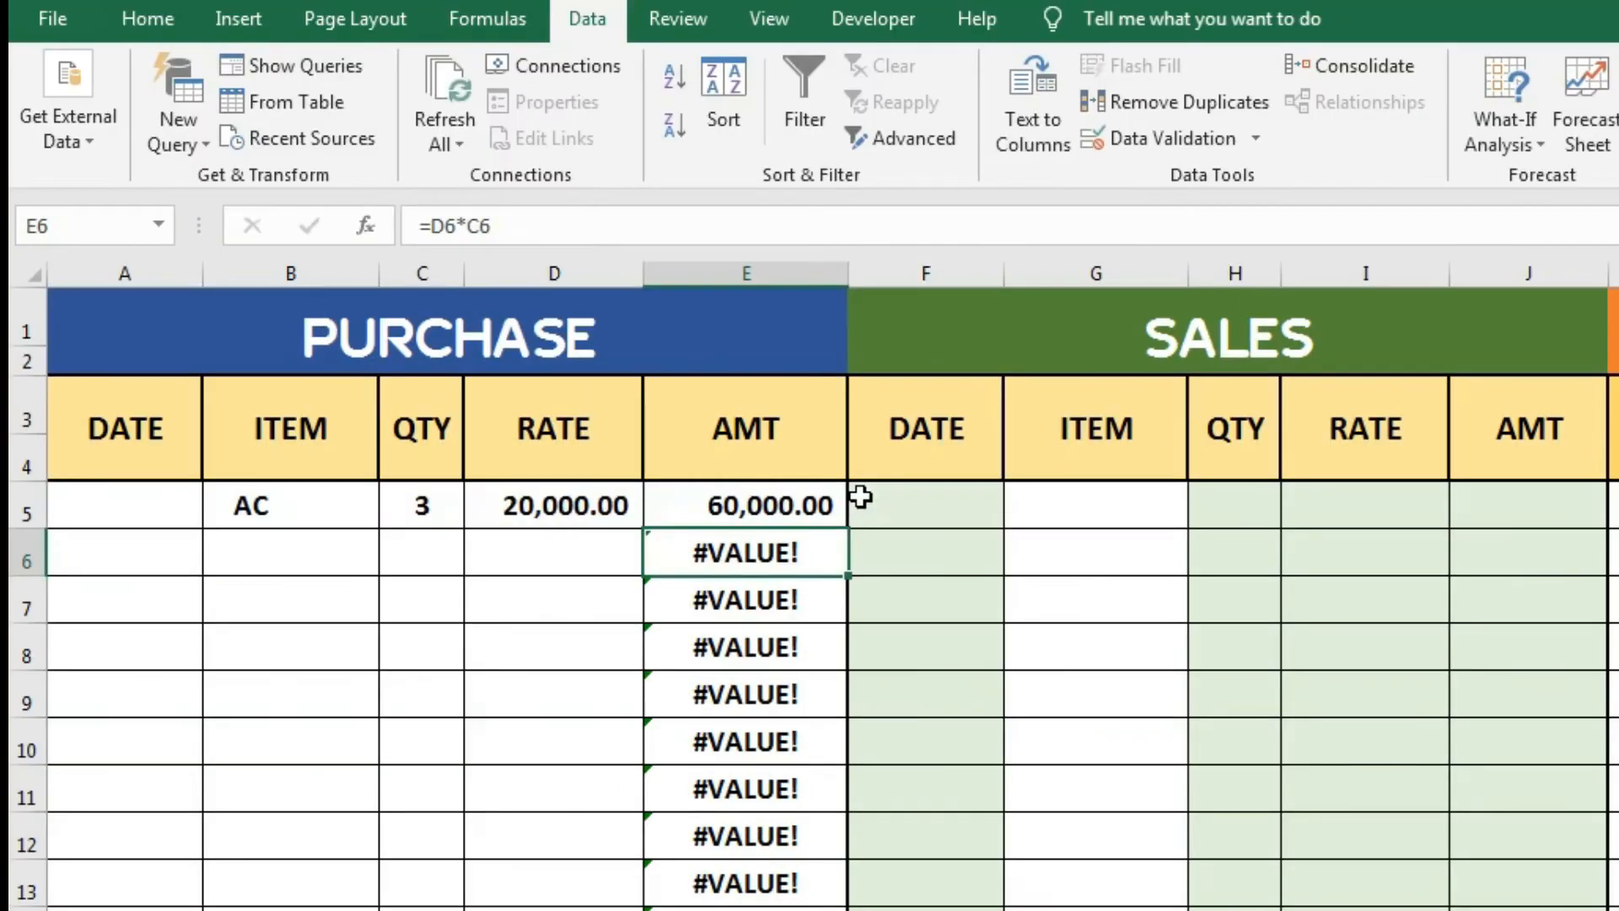
- Fill the E5 IFERROR formula down the purchase amount column
left_click(813, 540)
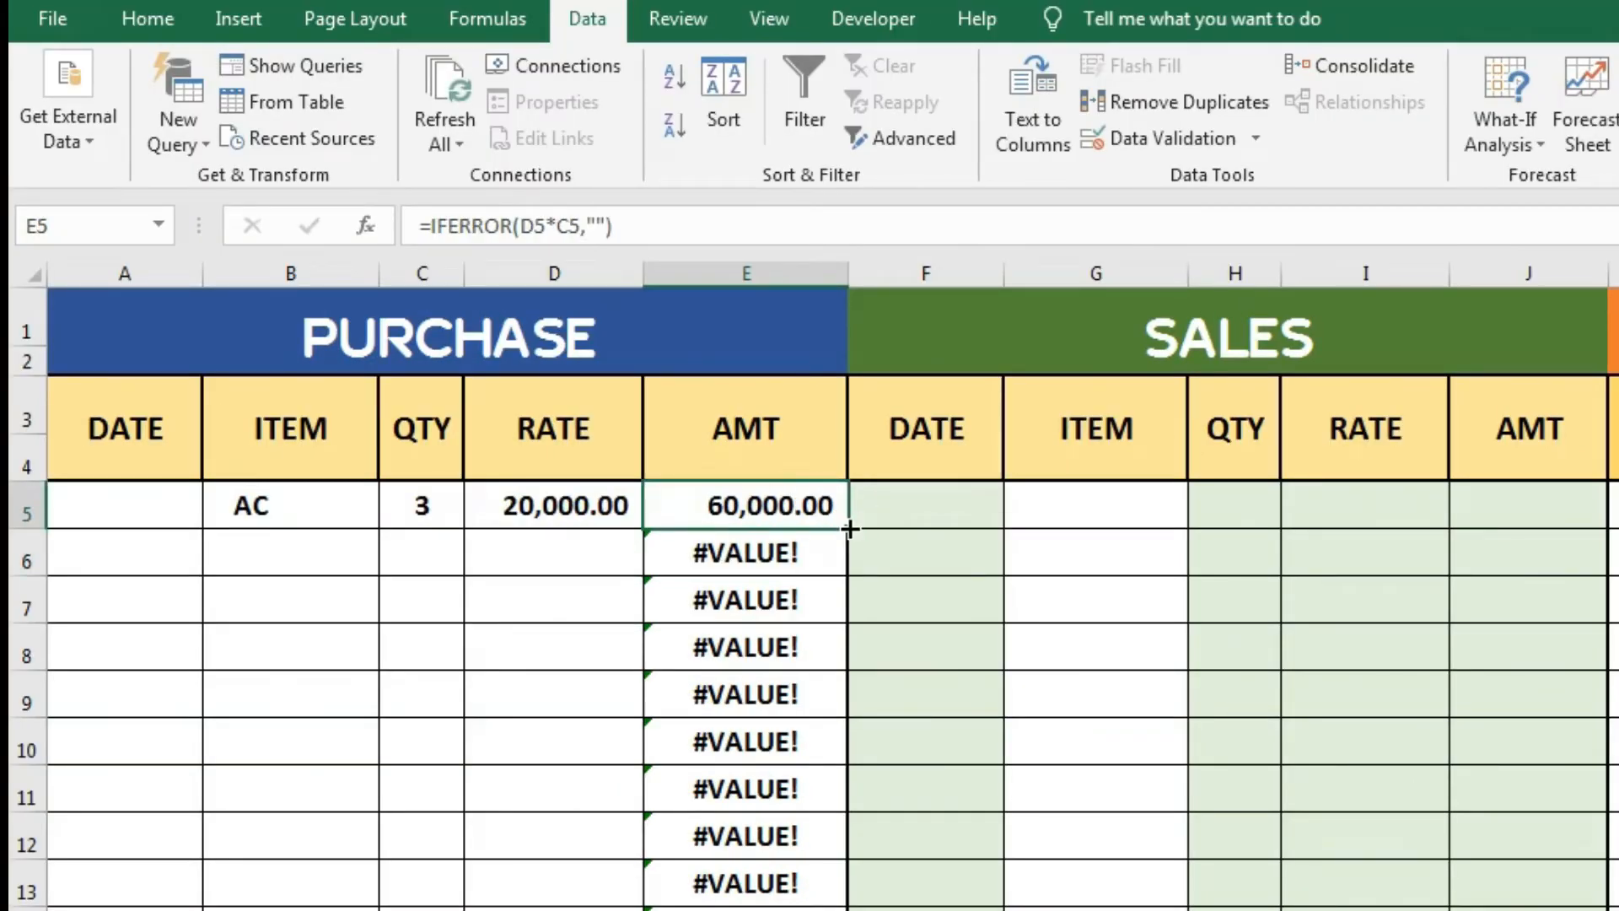
double_click(848, 529)
left_click(814, 506)
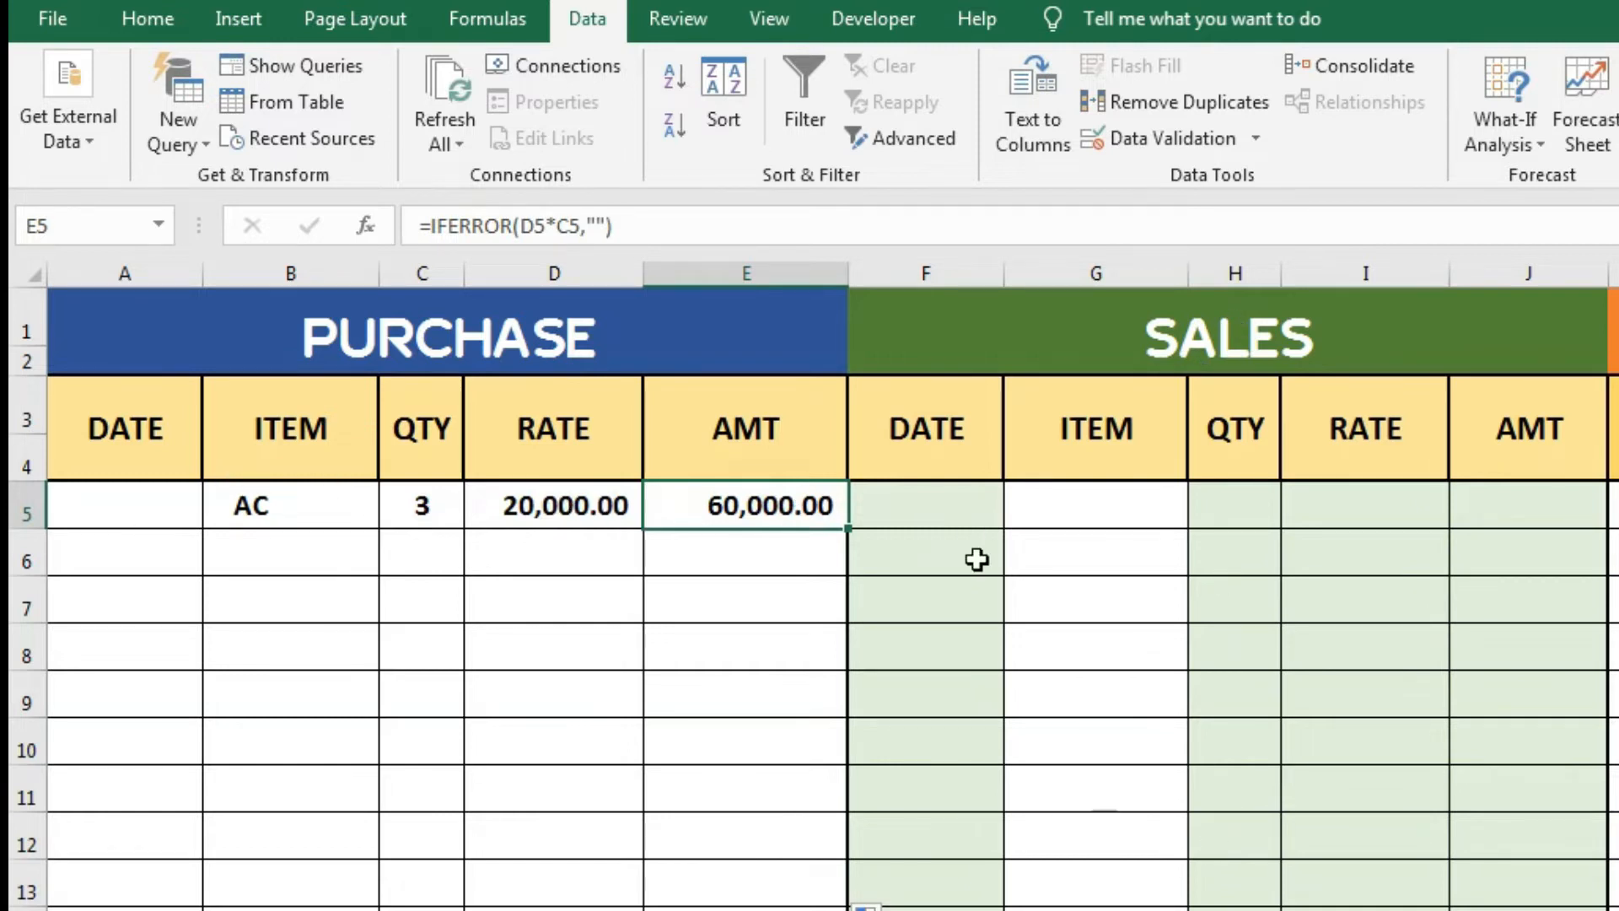
- Choose FAN as the sales item in G5 and enter quantity 5 in H5
left_click(952, 504)
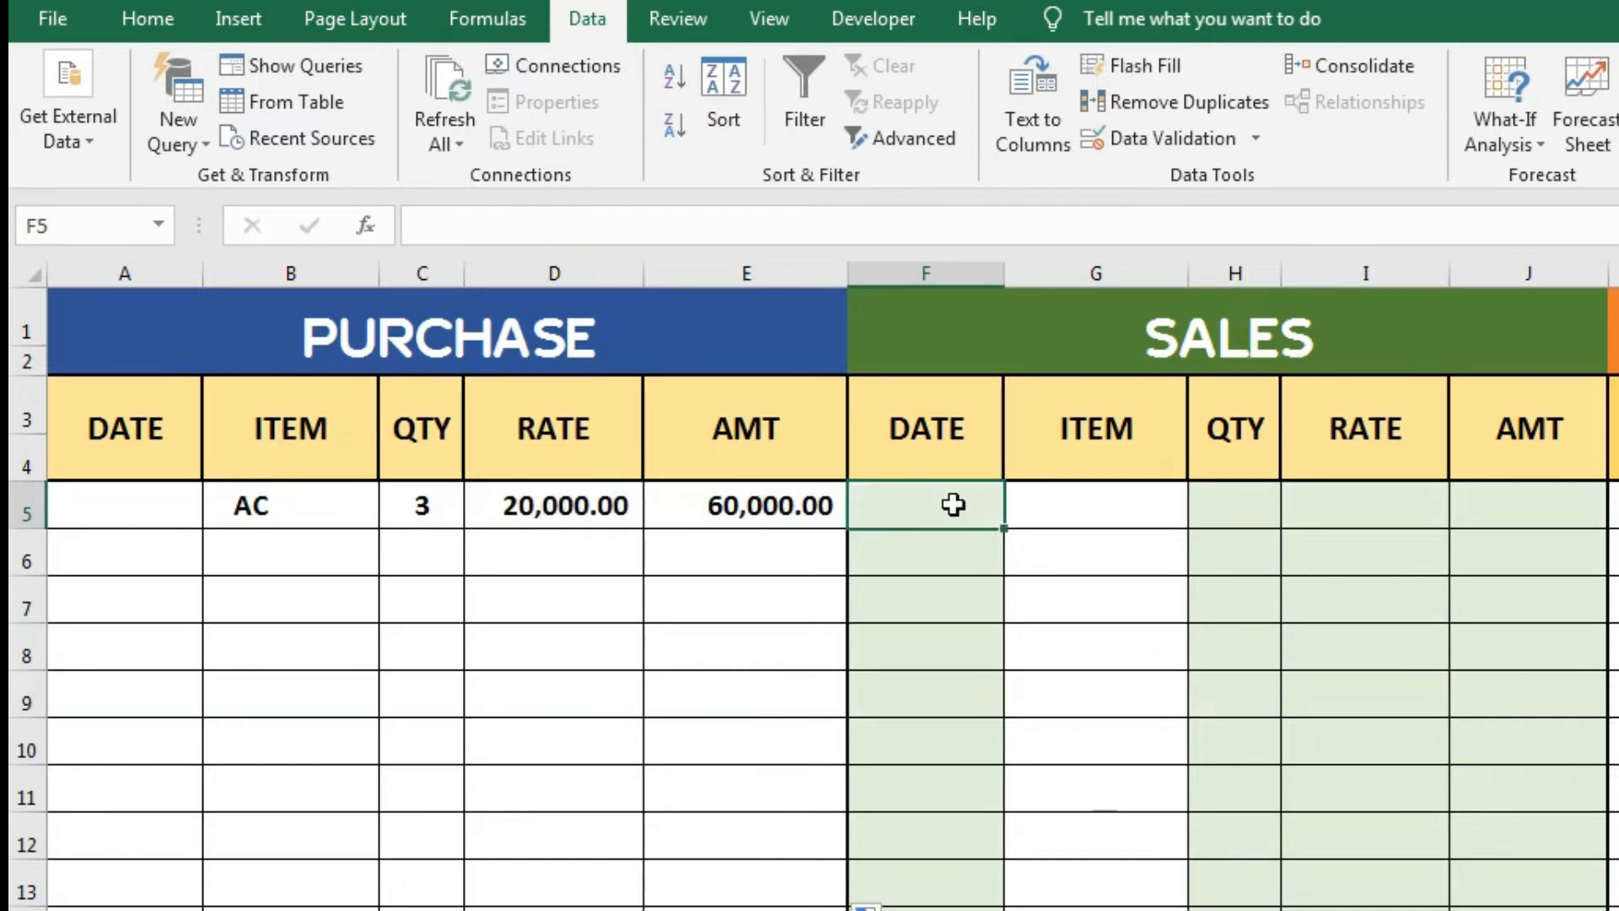
left_click(1060, 514)
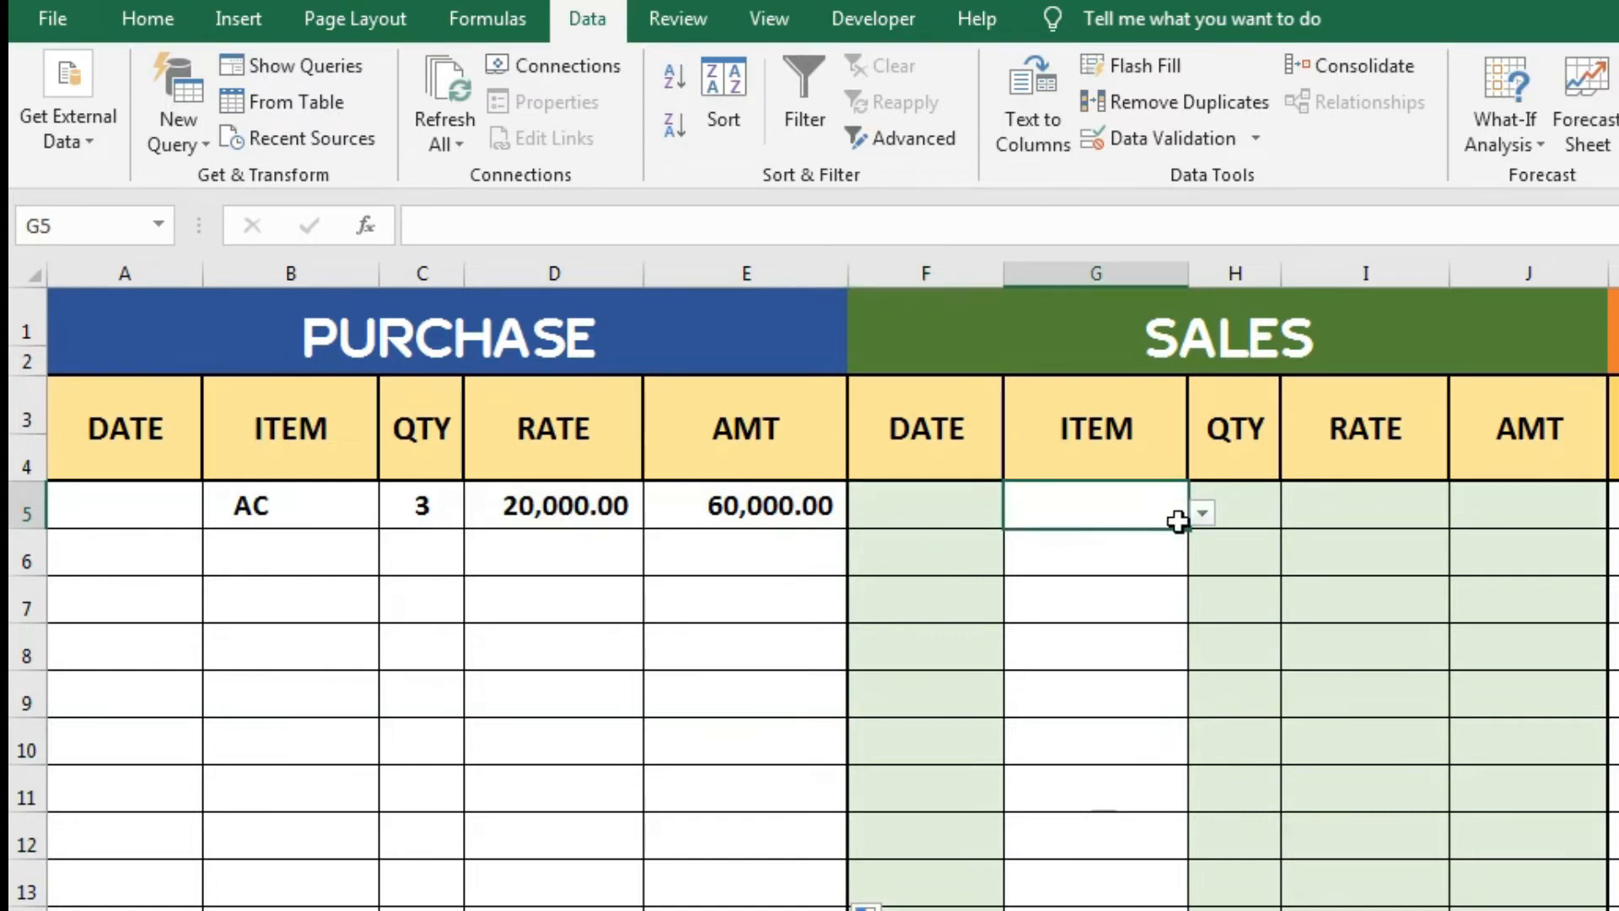
left_click(1202, 516)
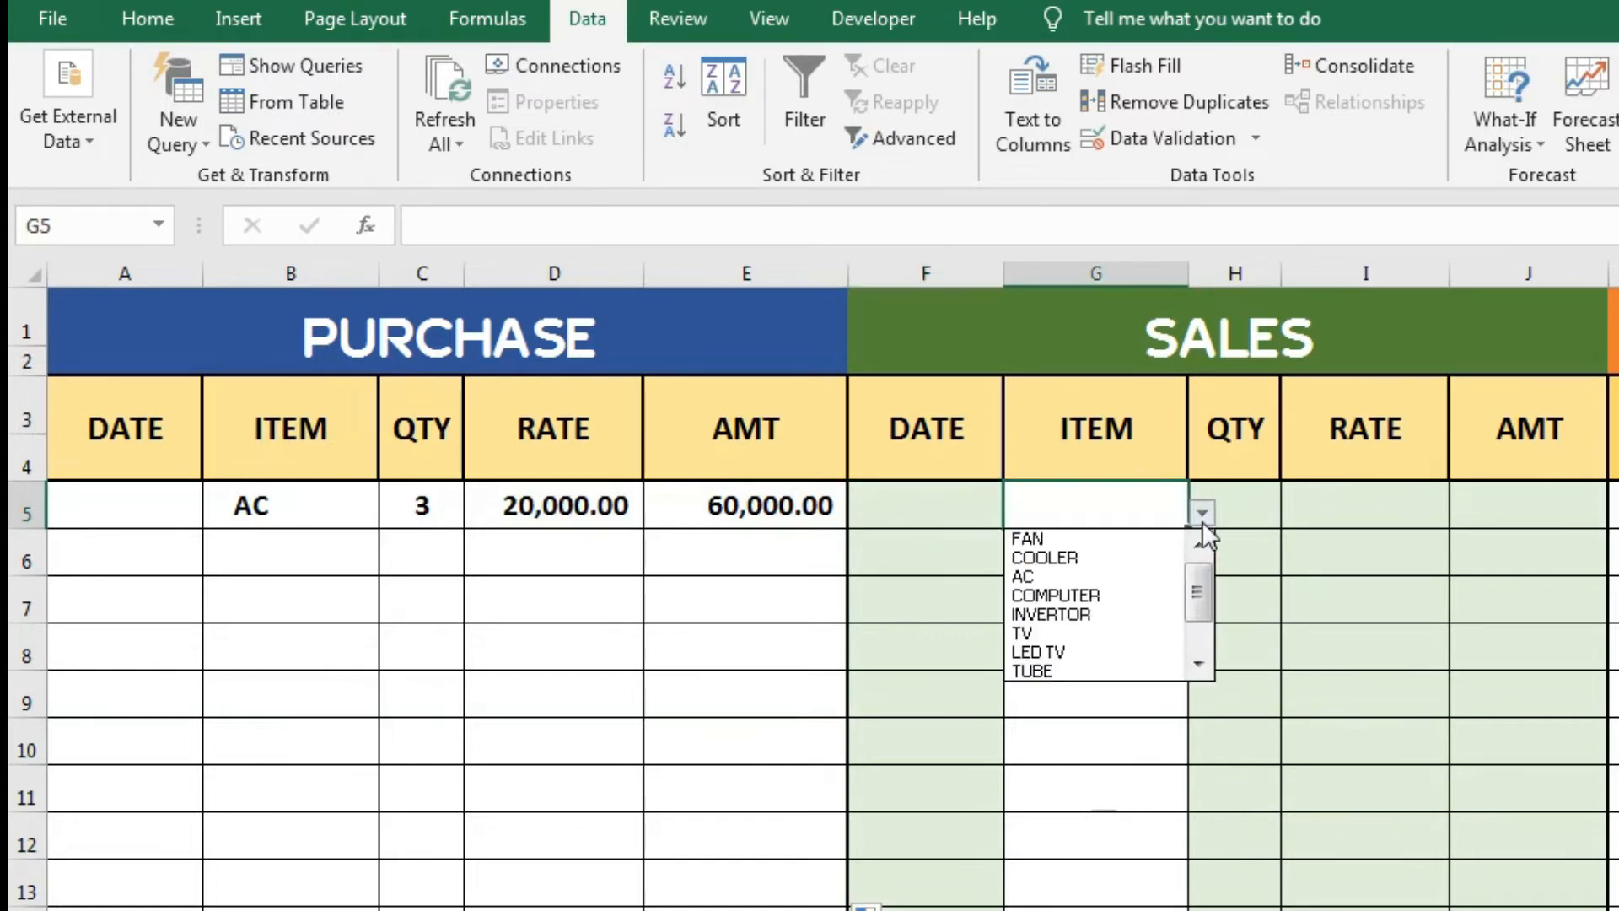
left_click(1143, 538)
left_click(1243, 493)
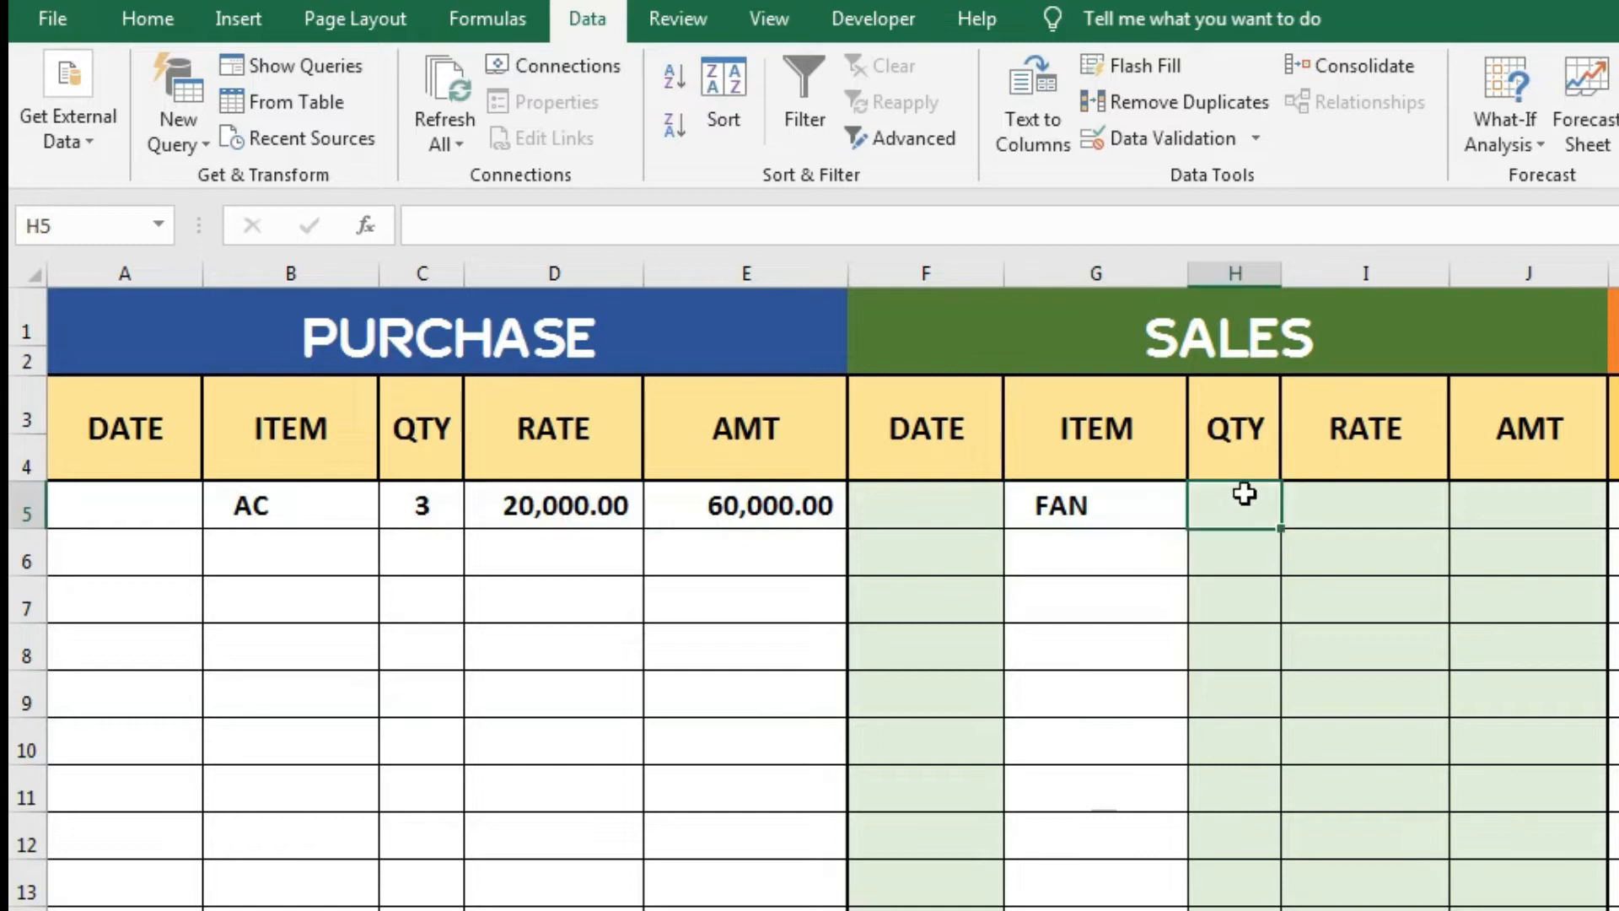
type("5")
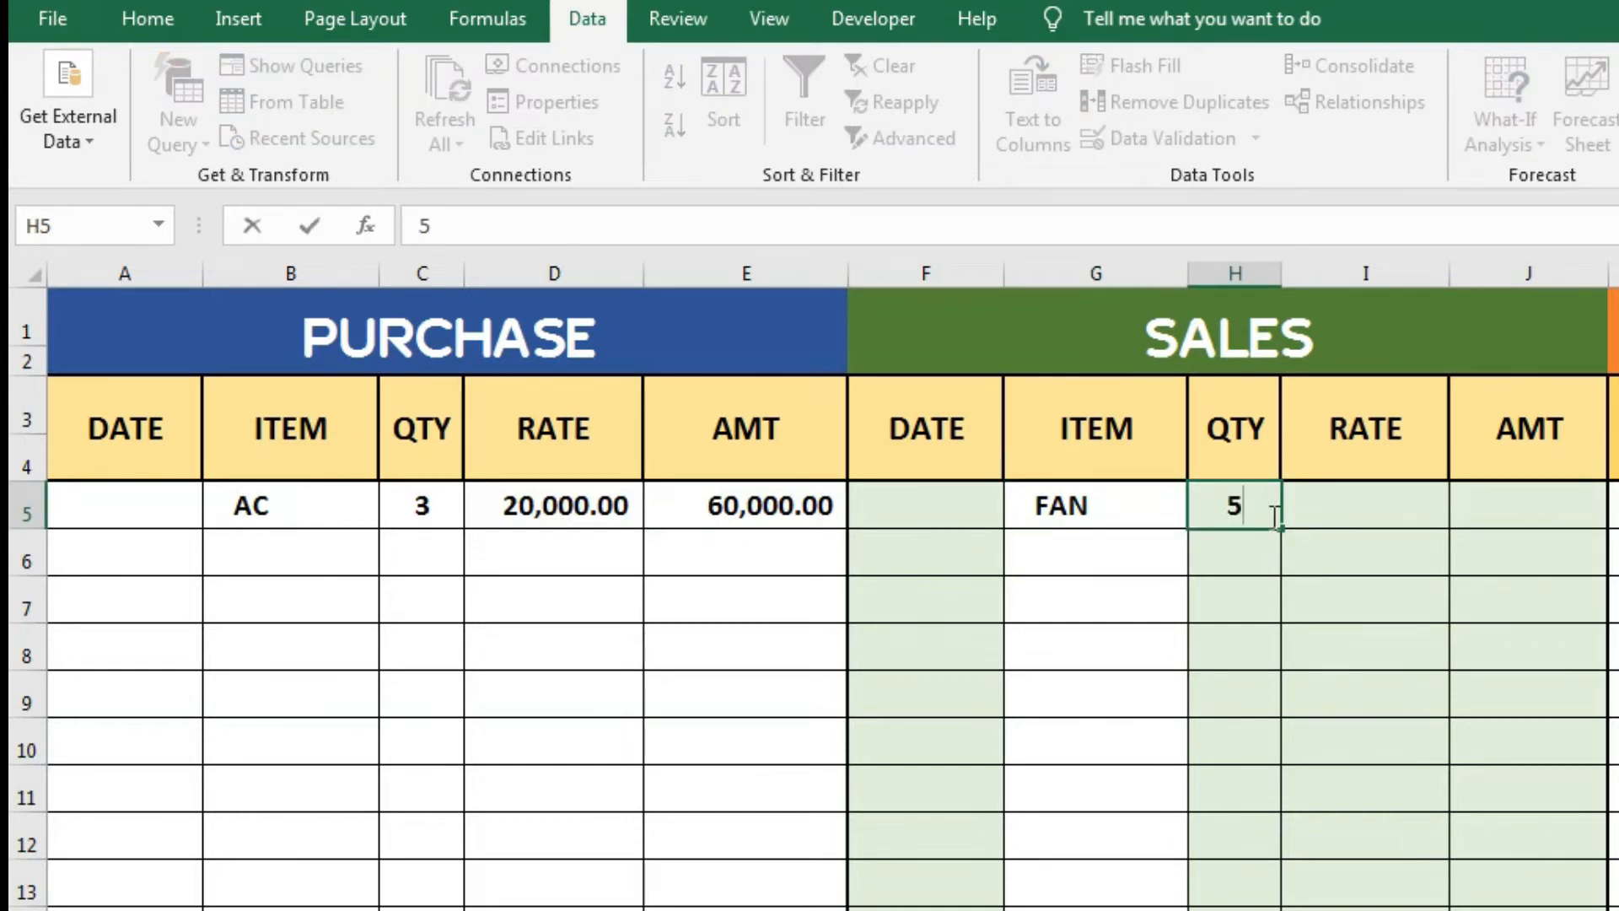
left_click_drag(1275, 516, 1210, 506)
- Set the sales item in G5 to AC and its quantity in H5 to 2
left_click(1096, 506)
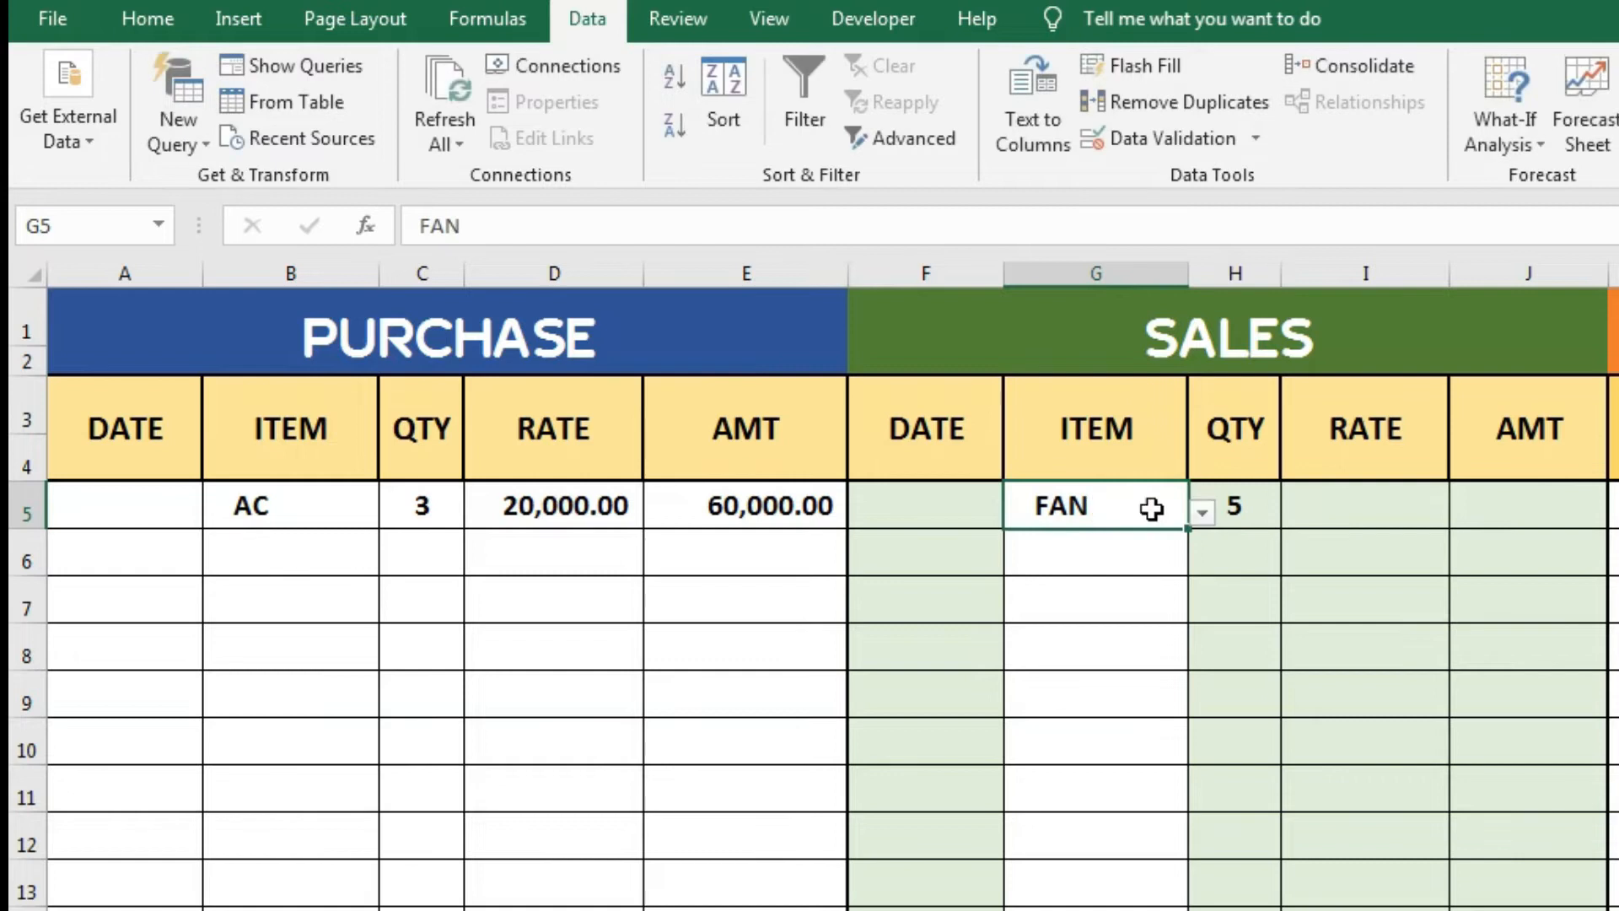
left_click(1199, 513)
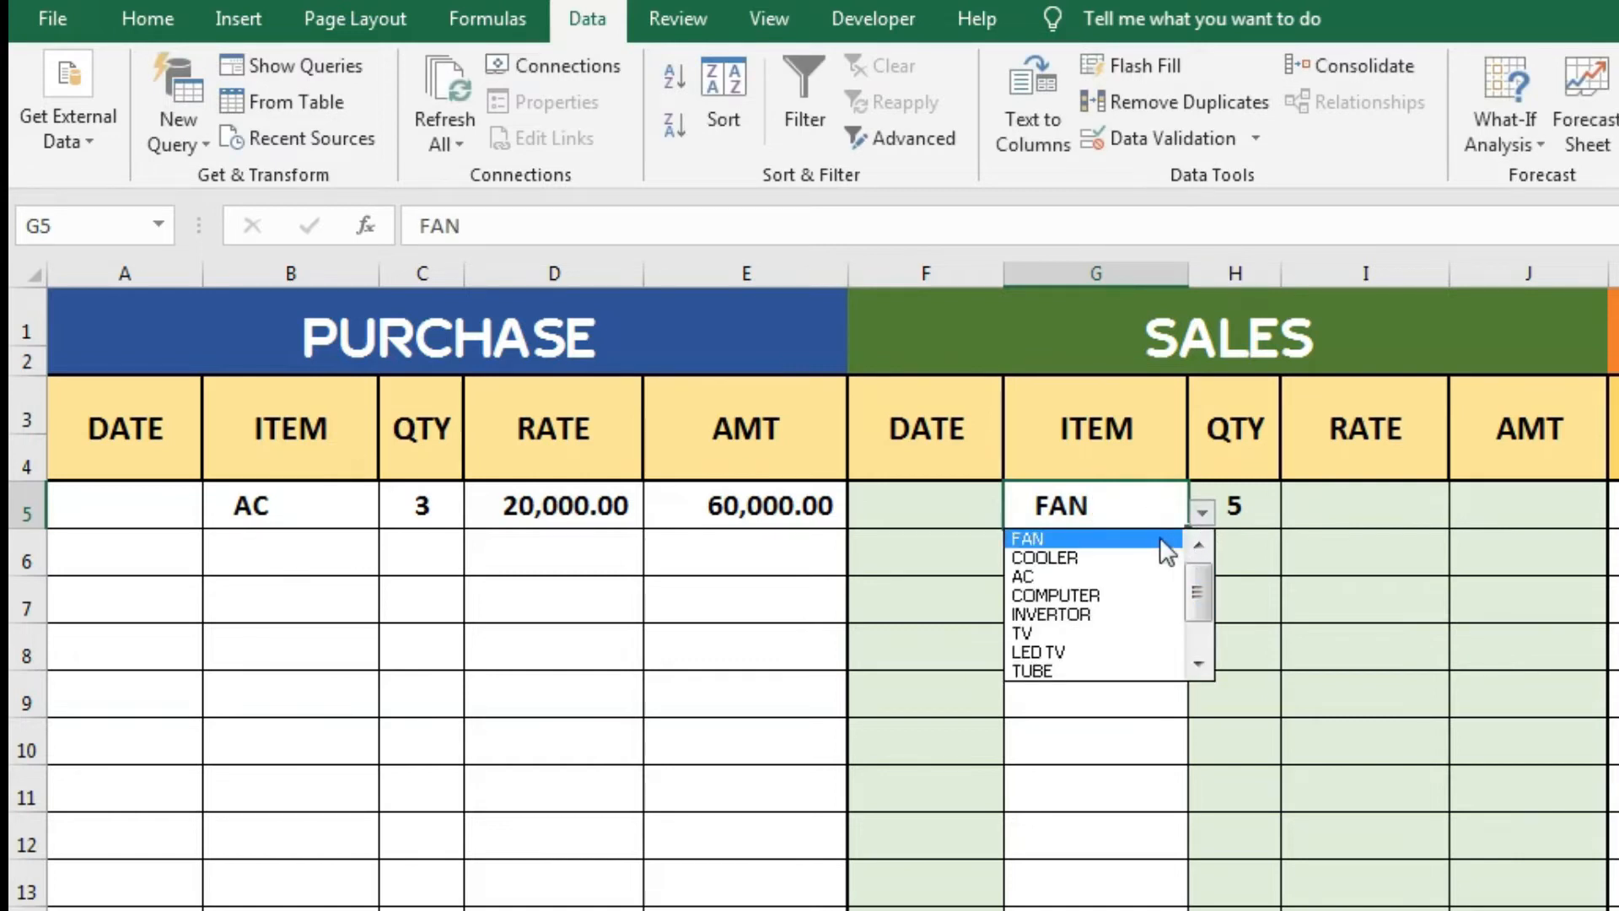
left_click(1143, 574)
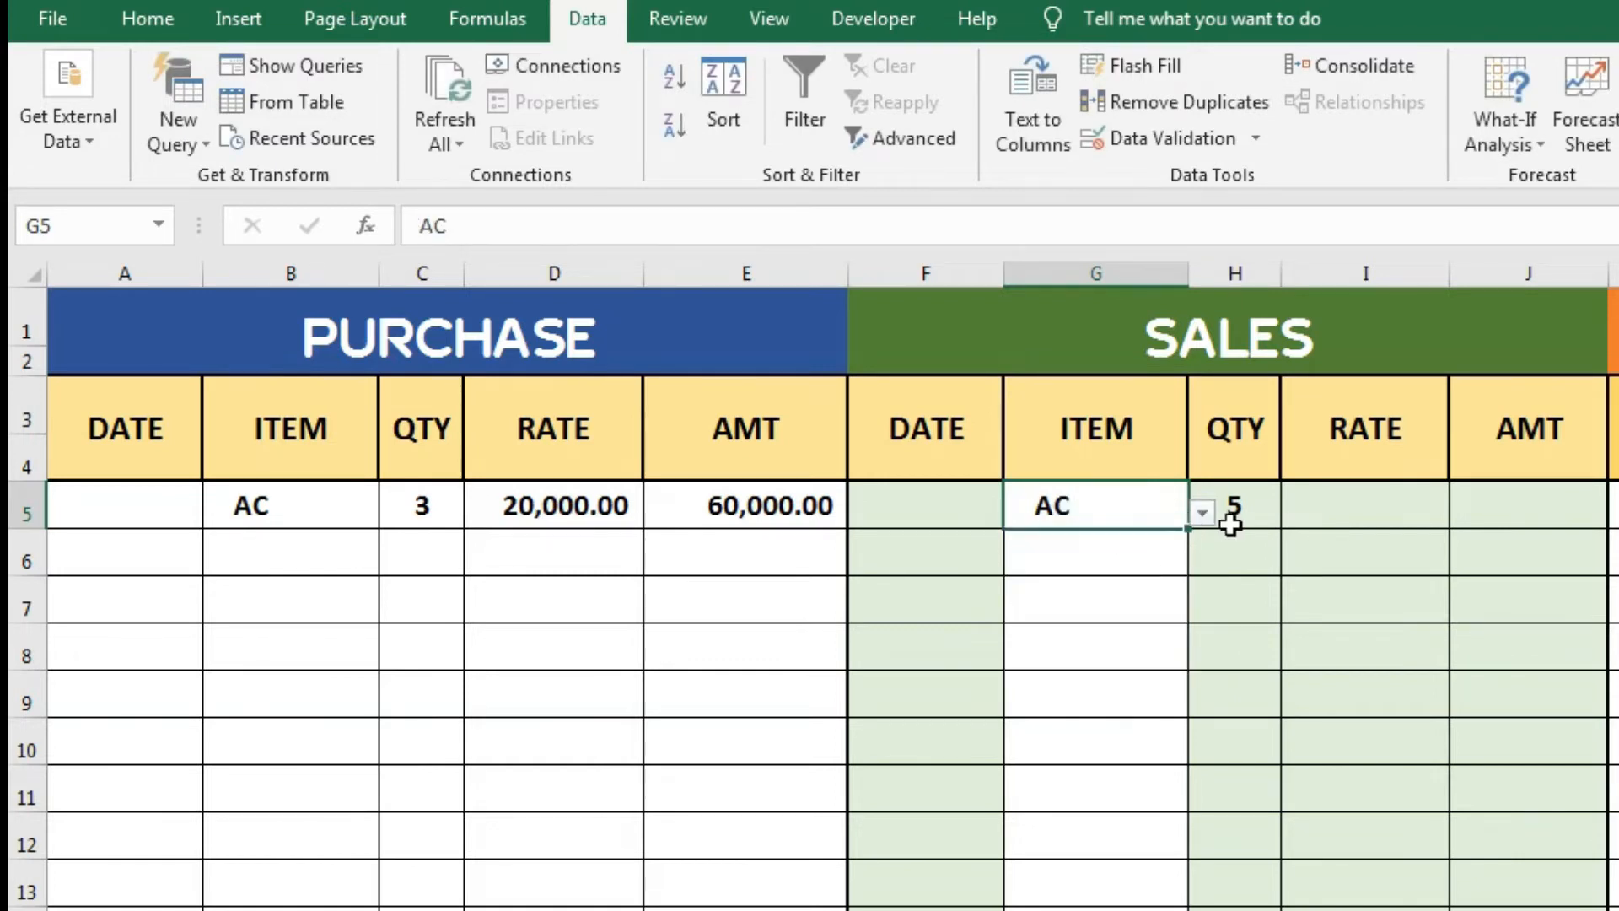
left_click(1256, 516)
type("2")
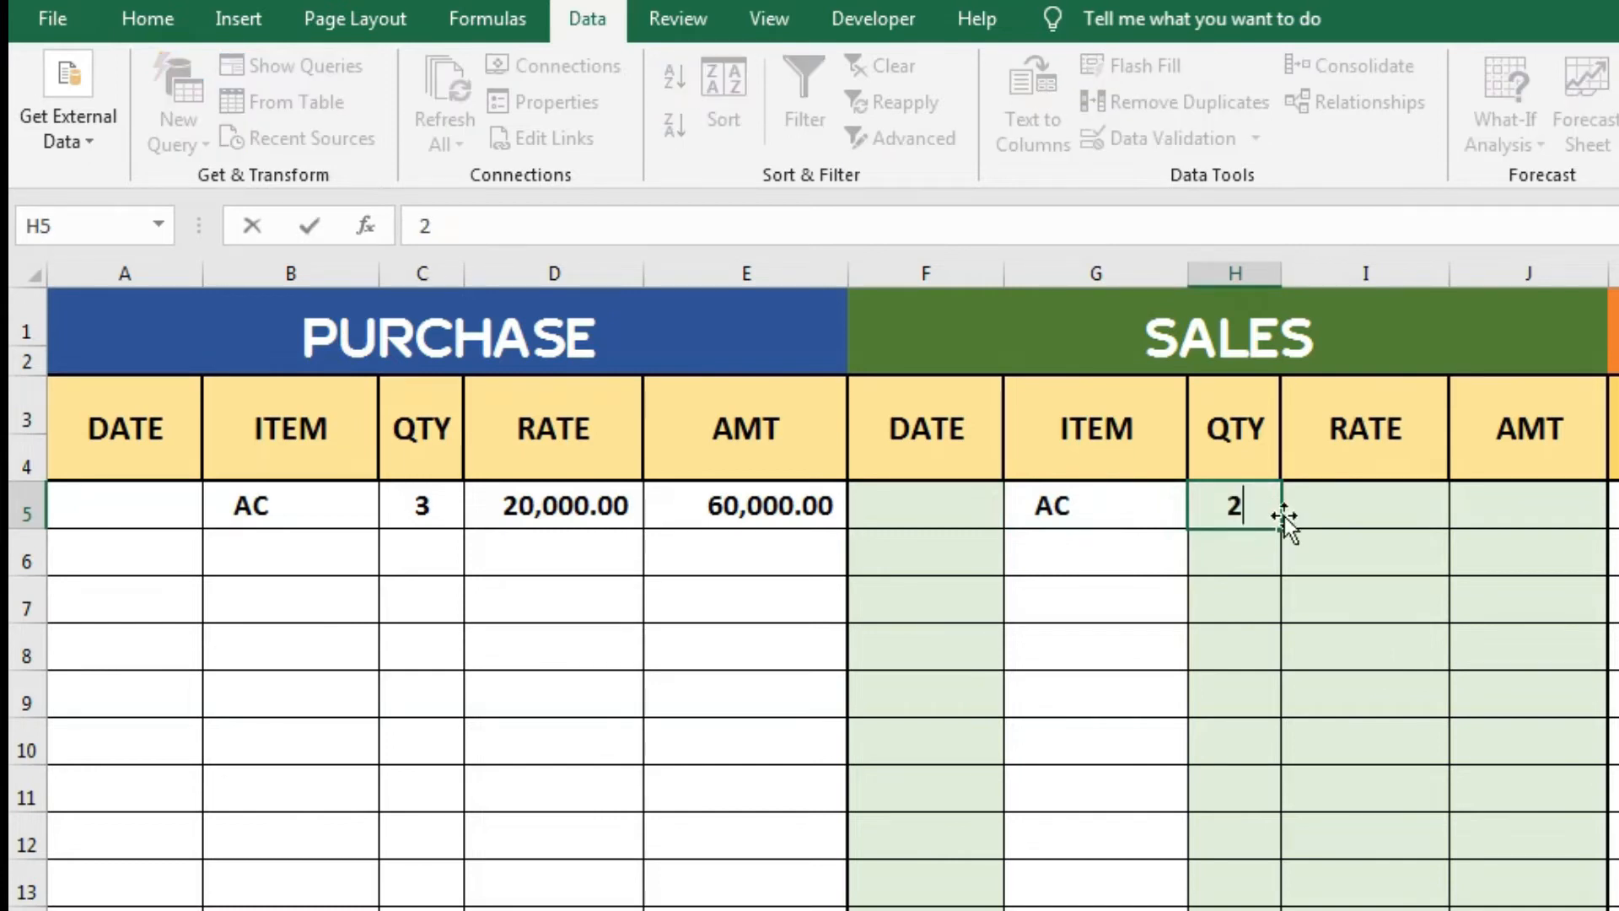
left_click(1328, 516)
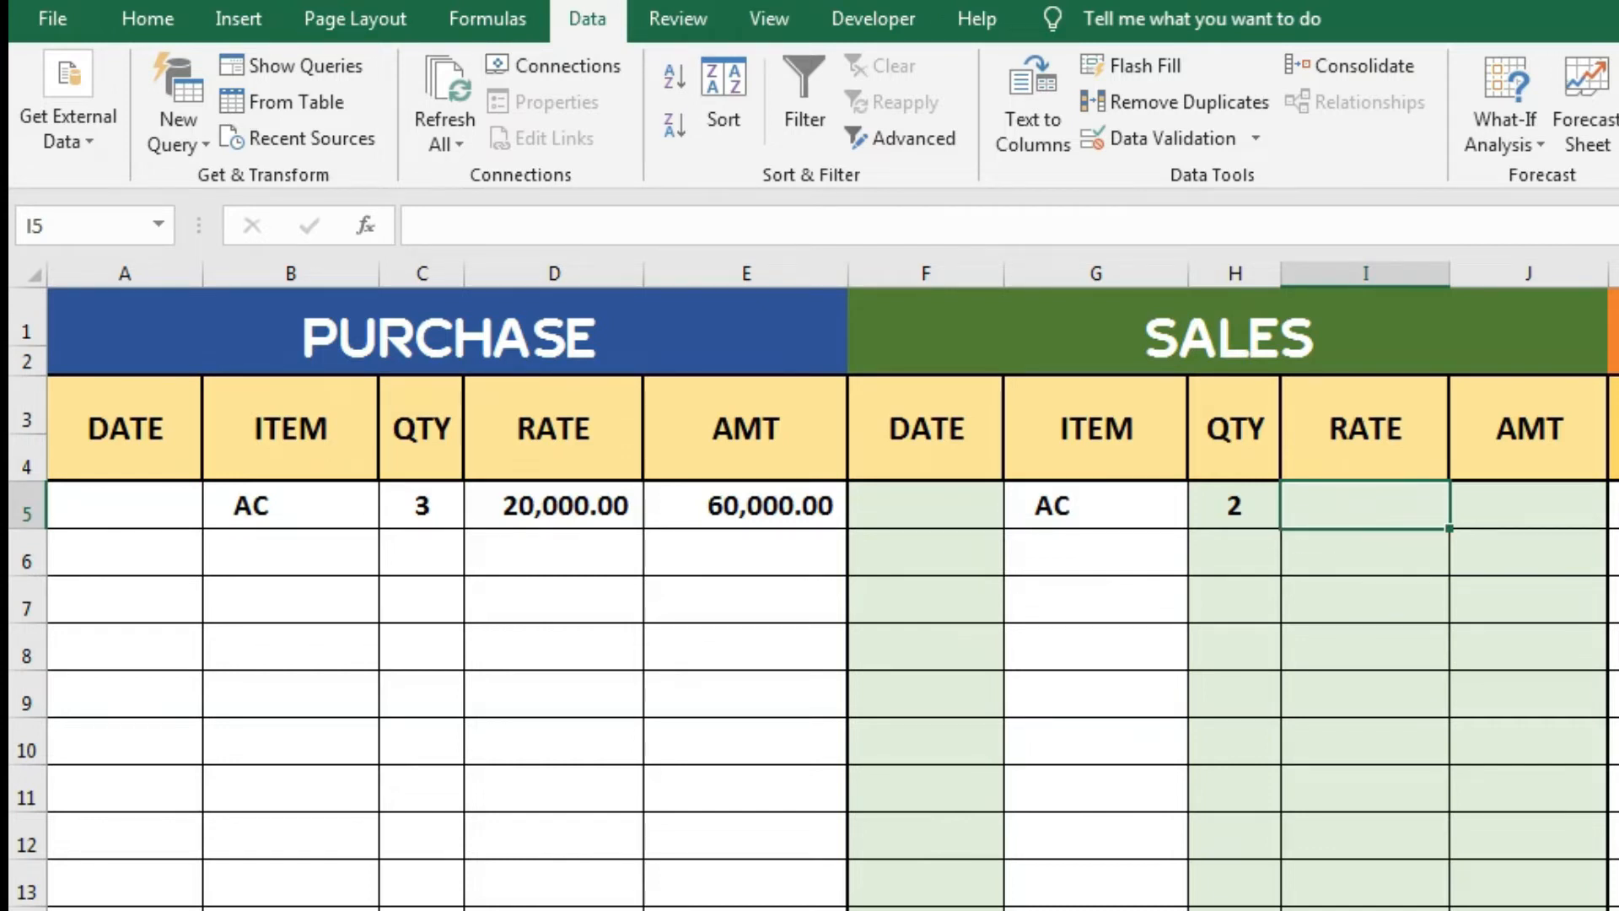
scroll(832, 586, "right", 4)
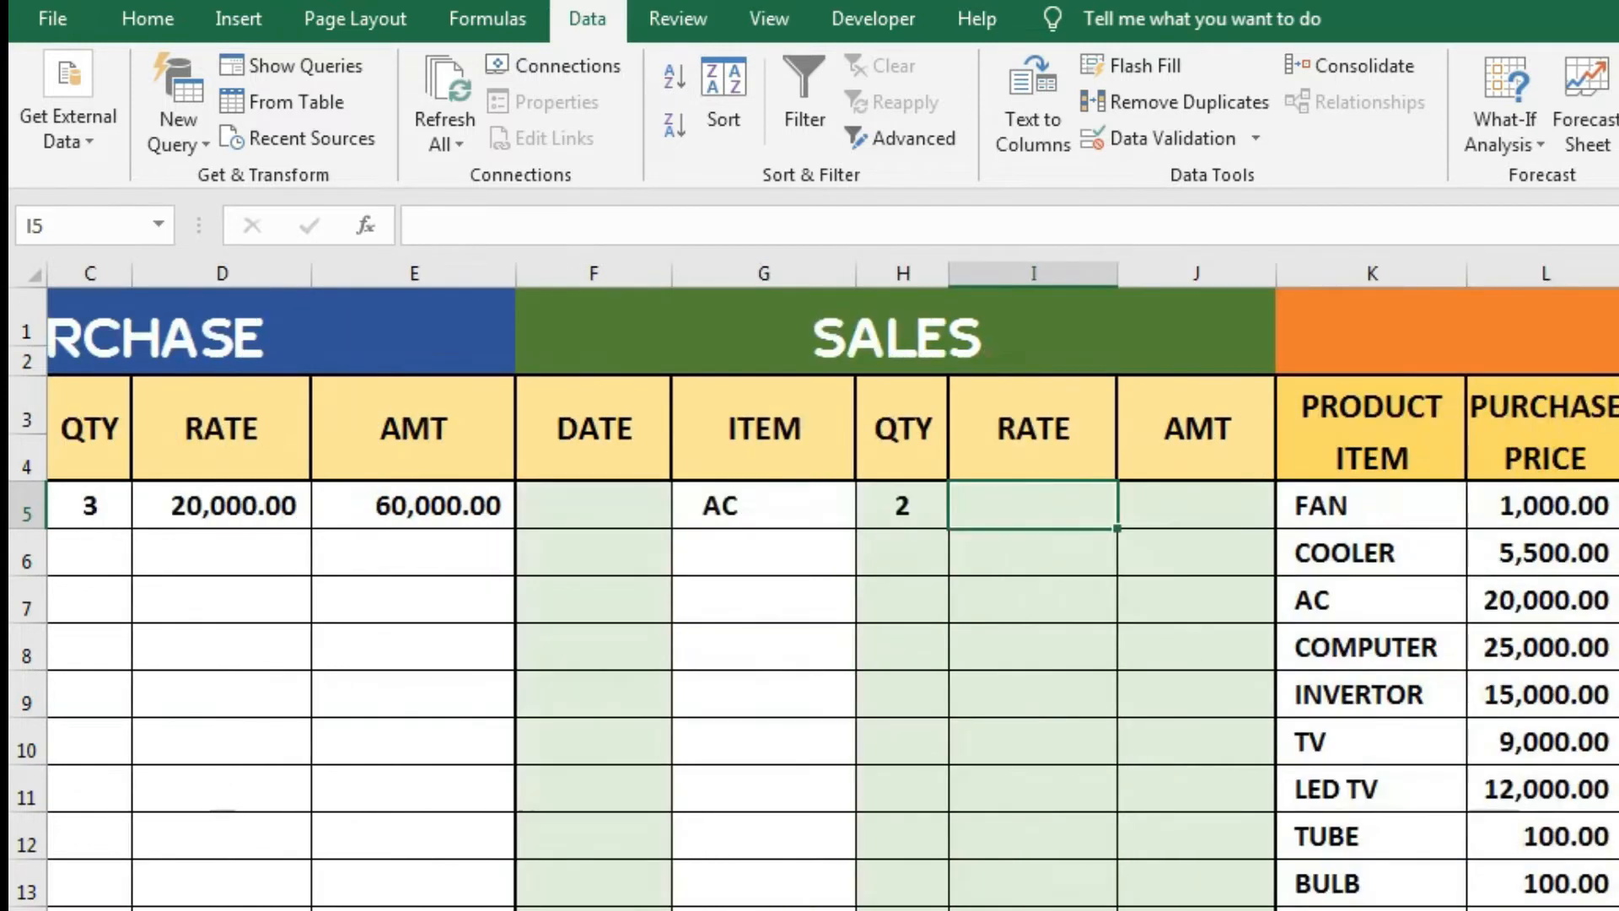
- Build the selling price formula =L5+L5*T5% in M5 from the purchase price and the product margin %
scroll(833, 586, "right", 1)
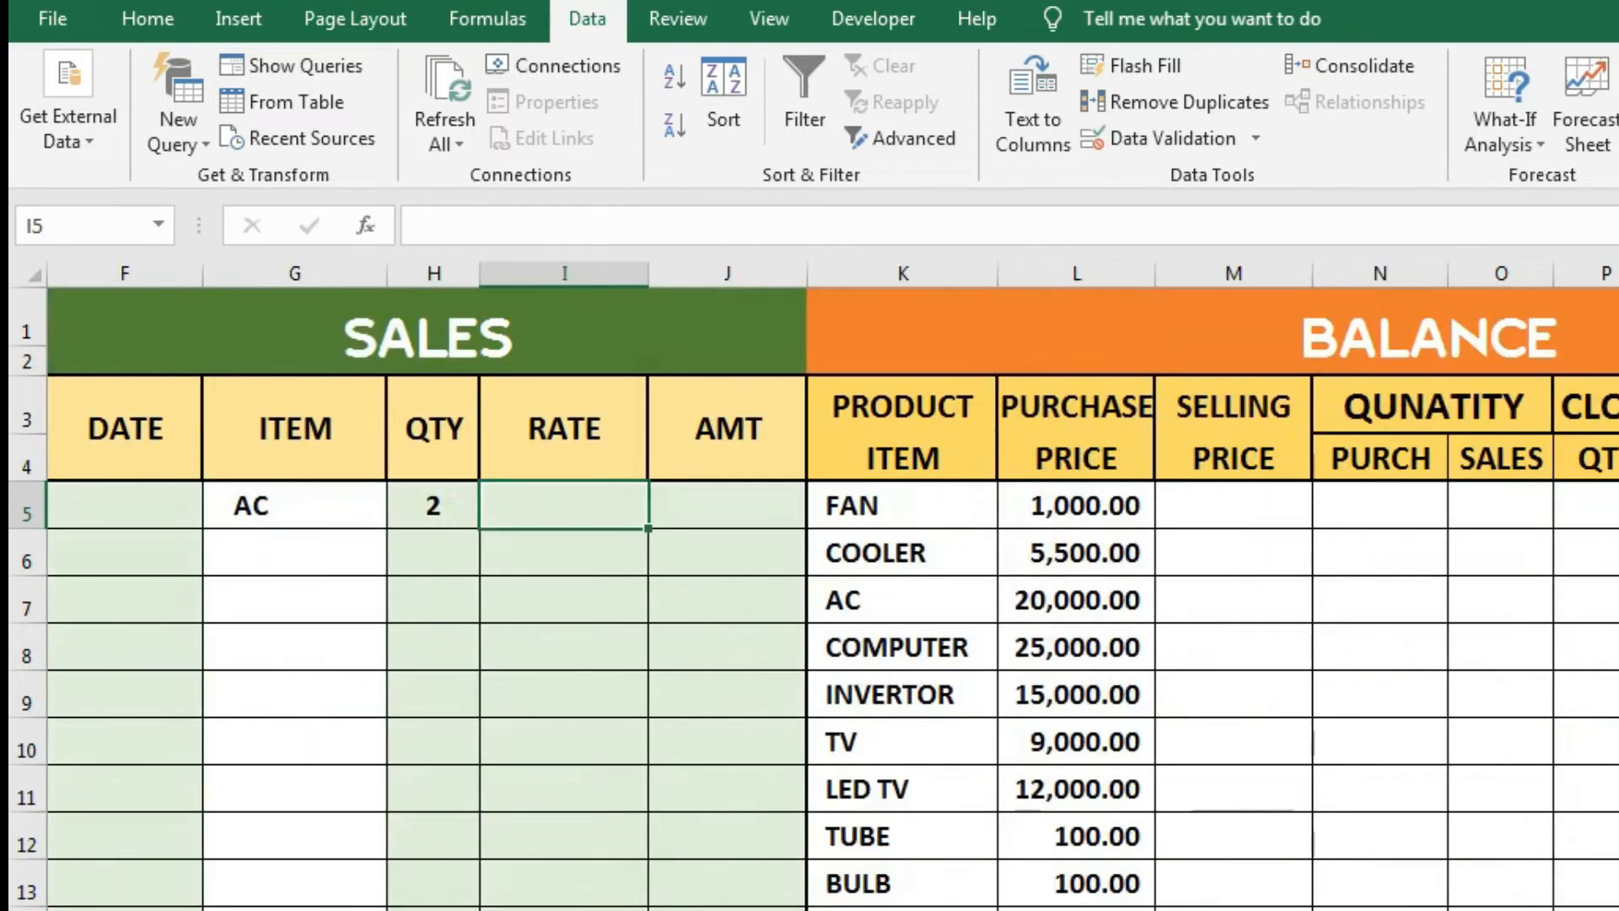
scroll(832, 587, "right", 1)
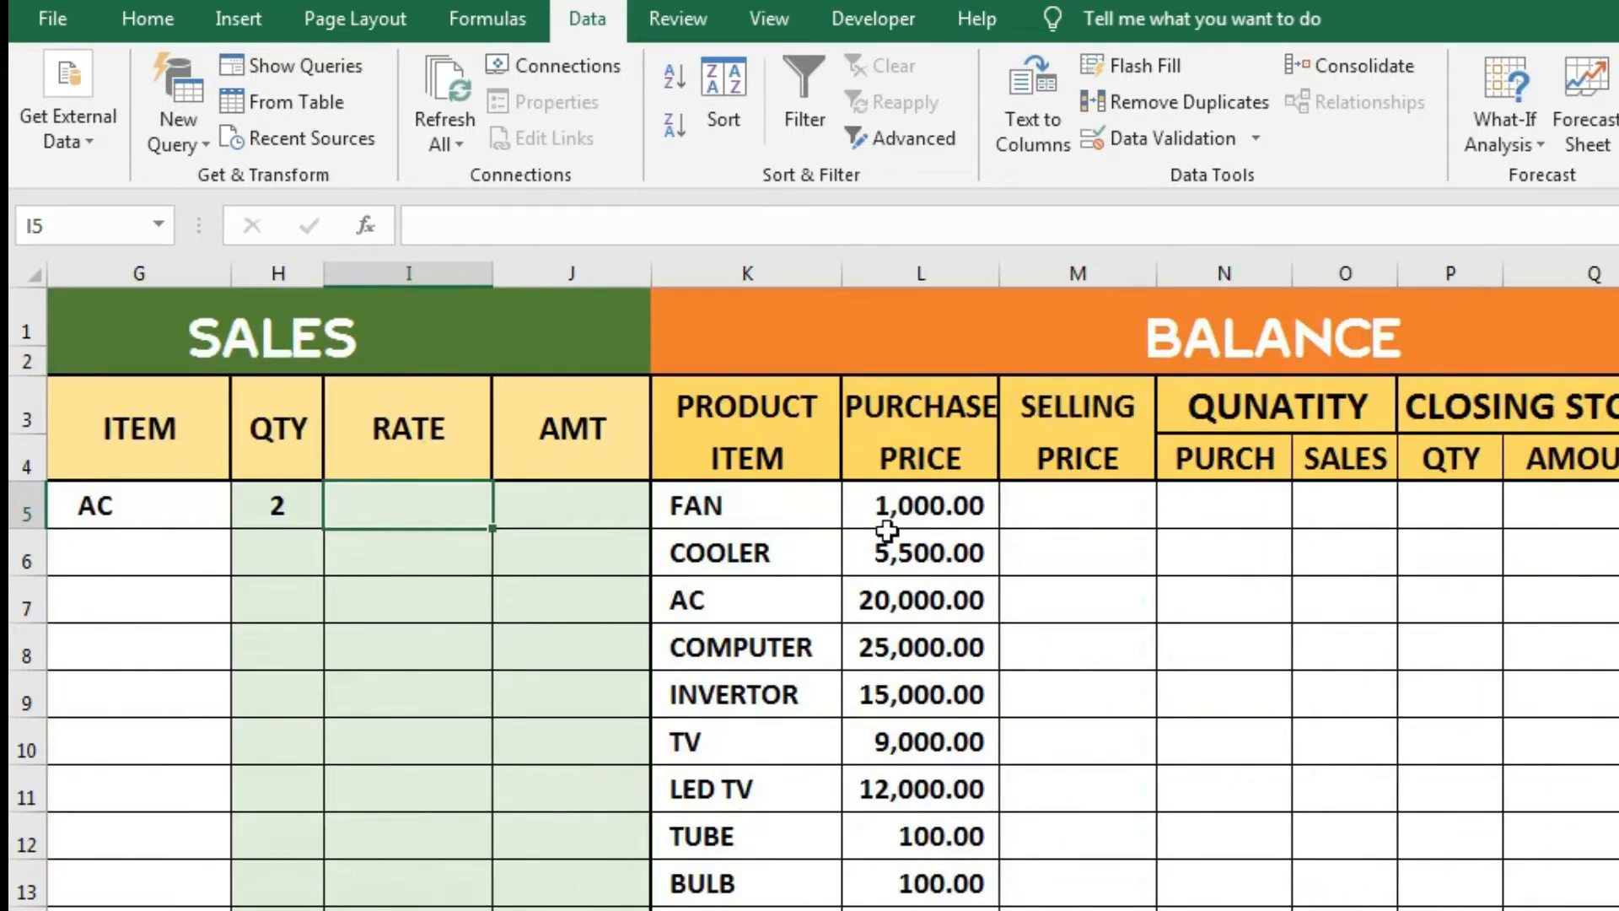
left_click(1071, 516)
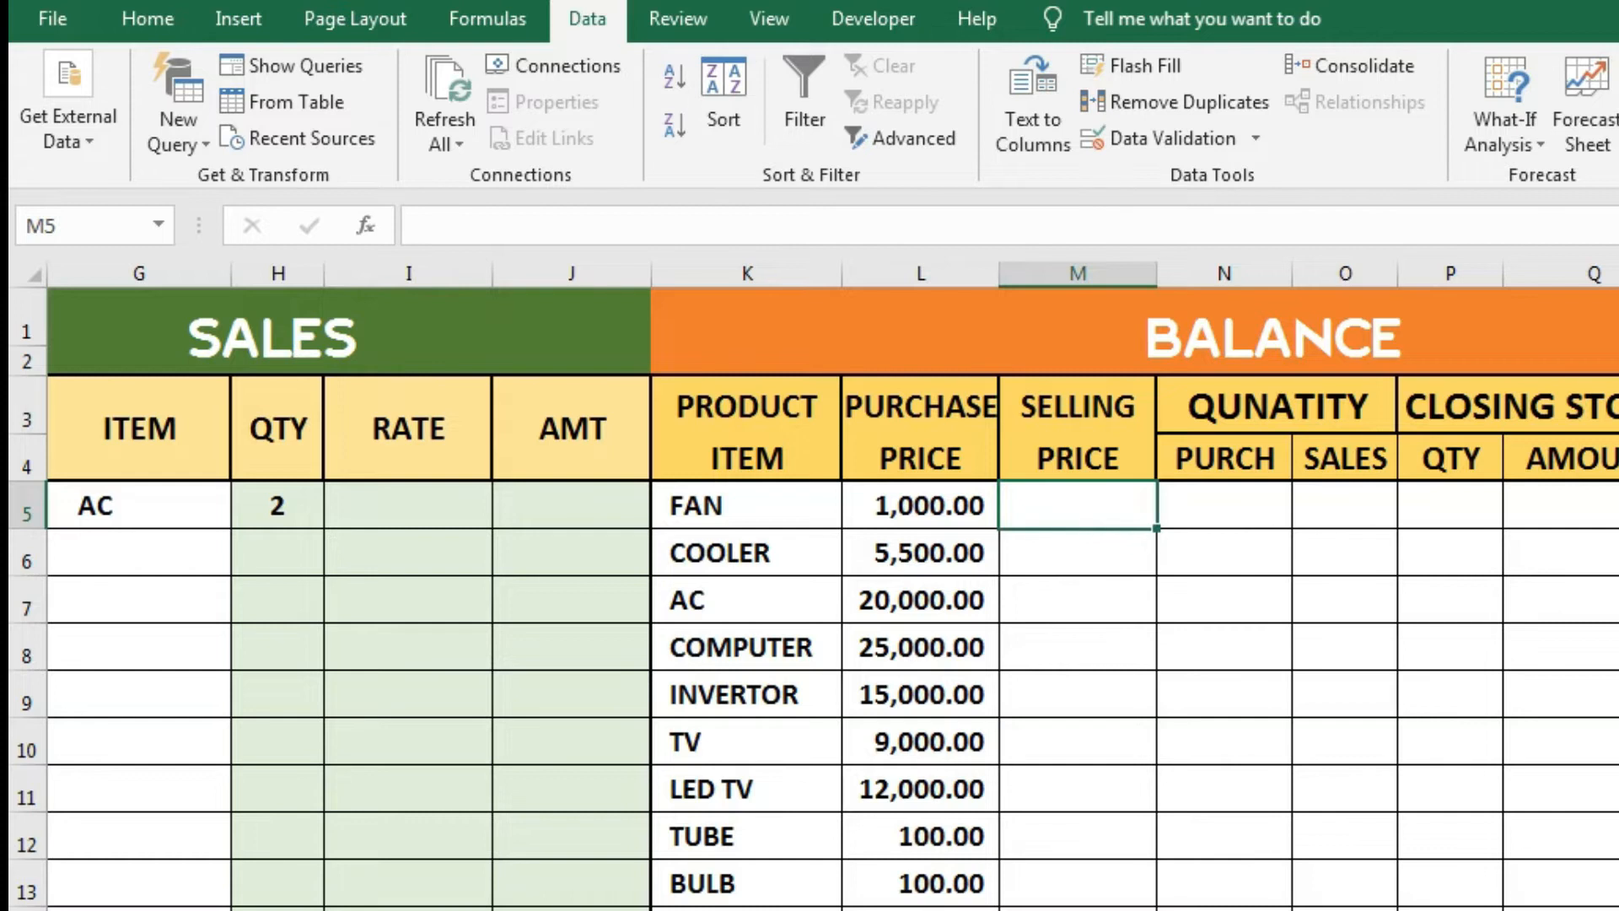
scroll(833, 587, "right", 1)
scroll(833, 587, "right", 1)
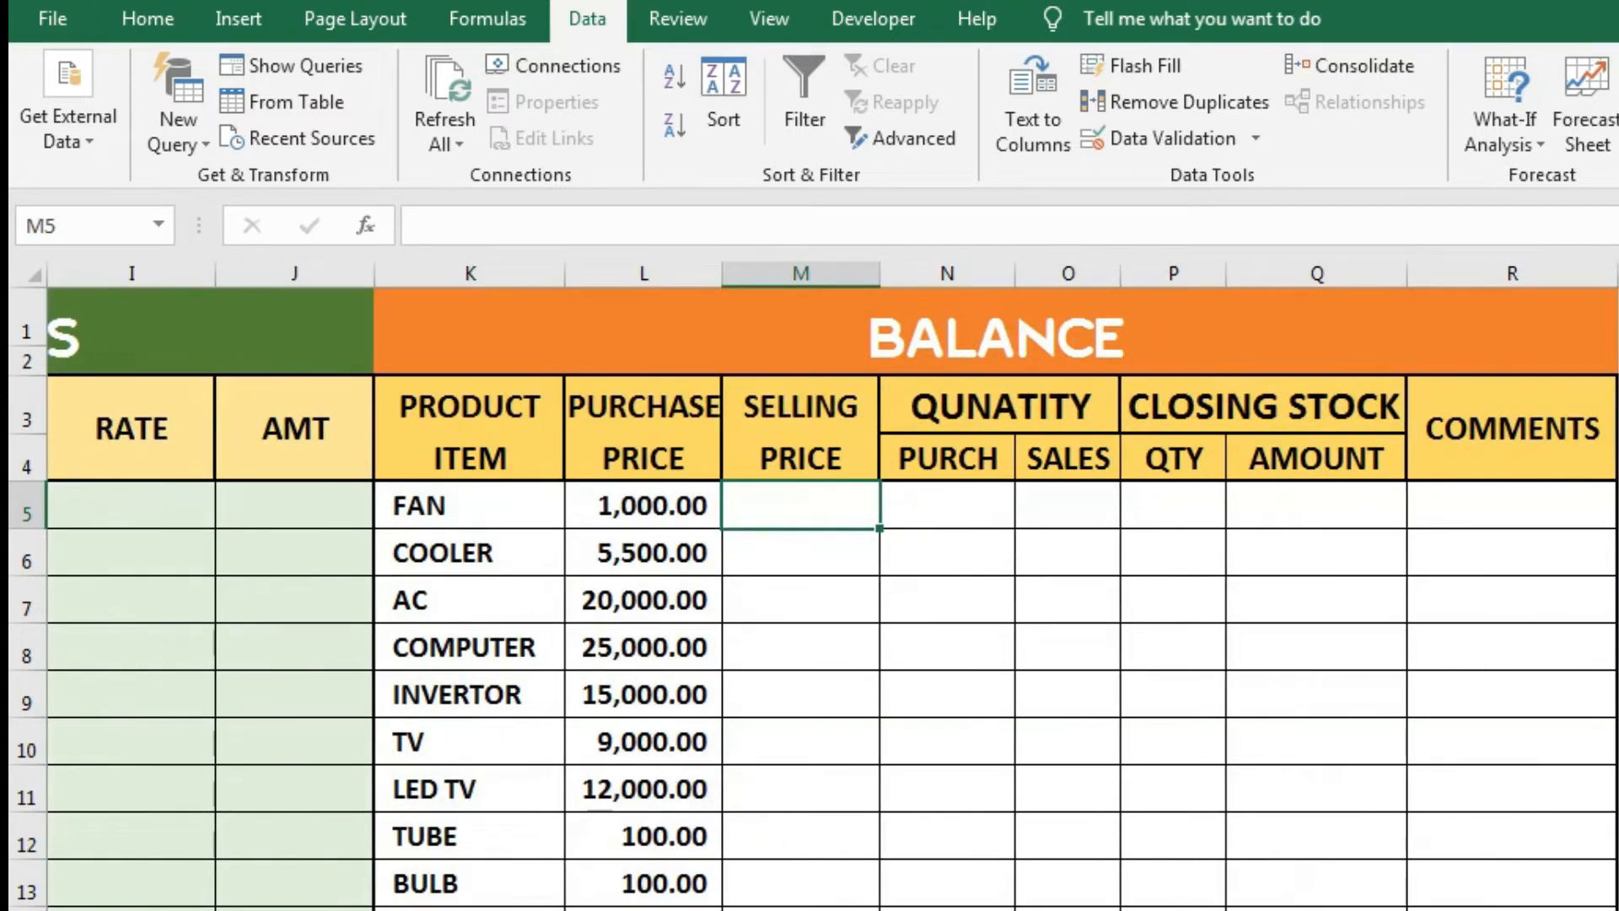
left_click(1618, 505)
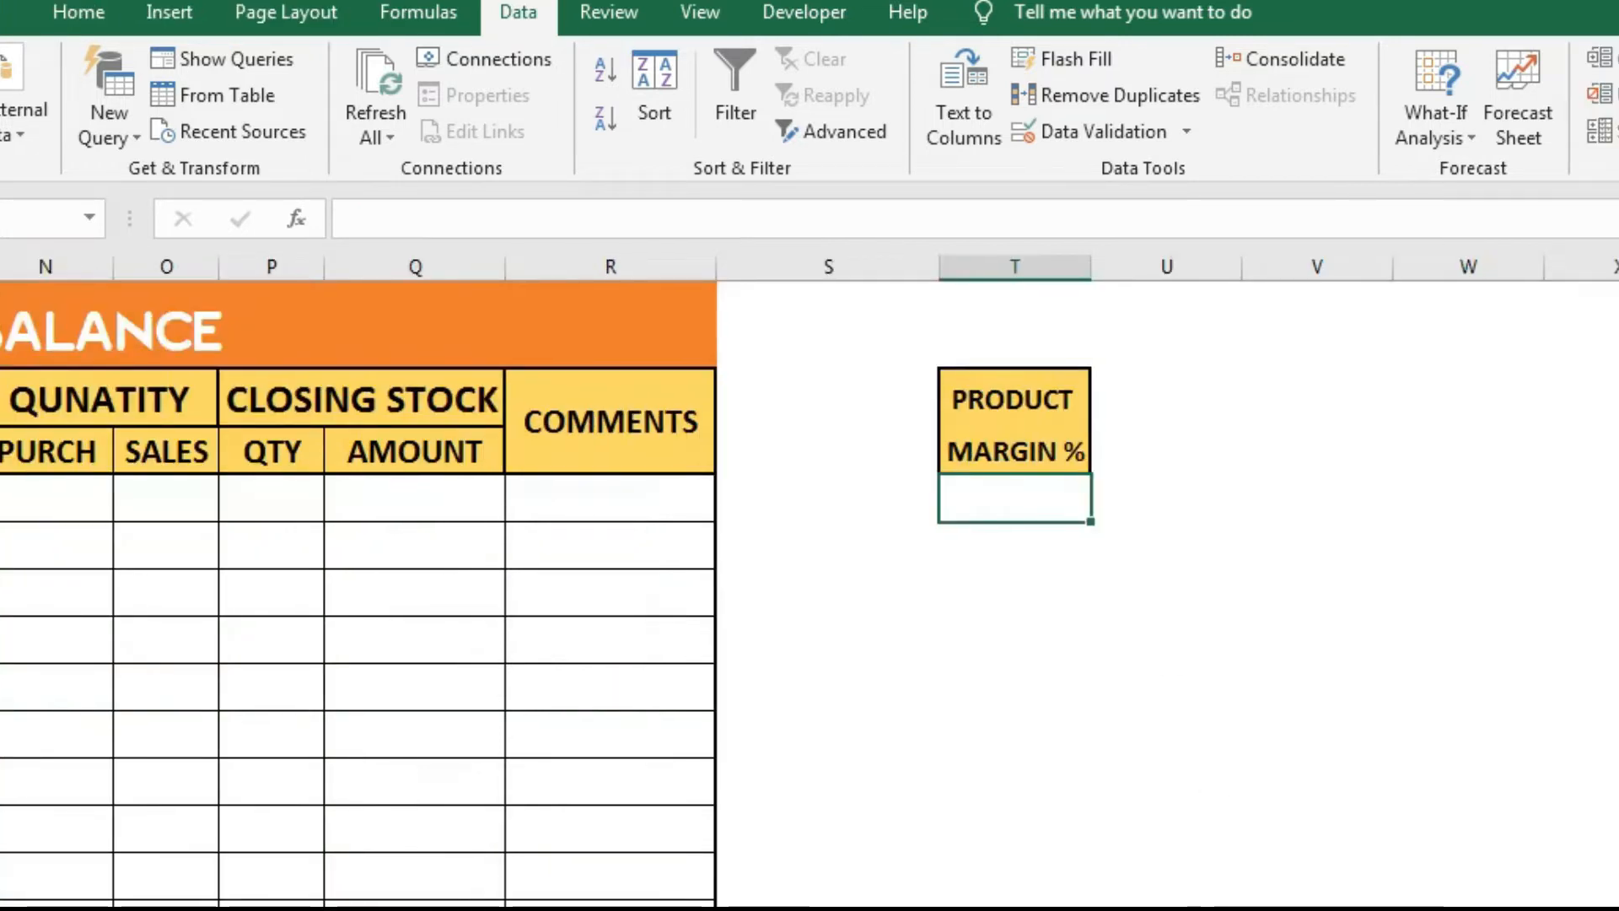
scroll(1091, 315, "left", 3)
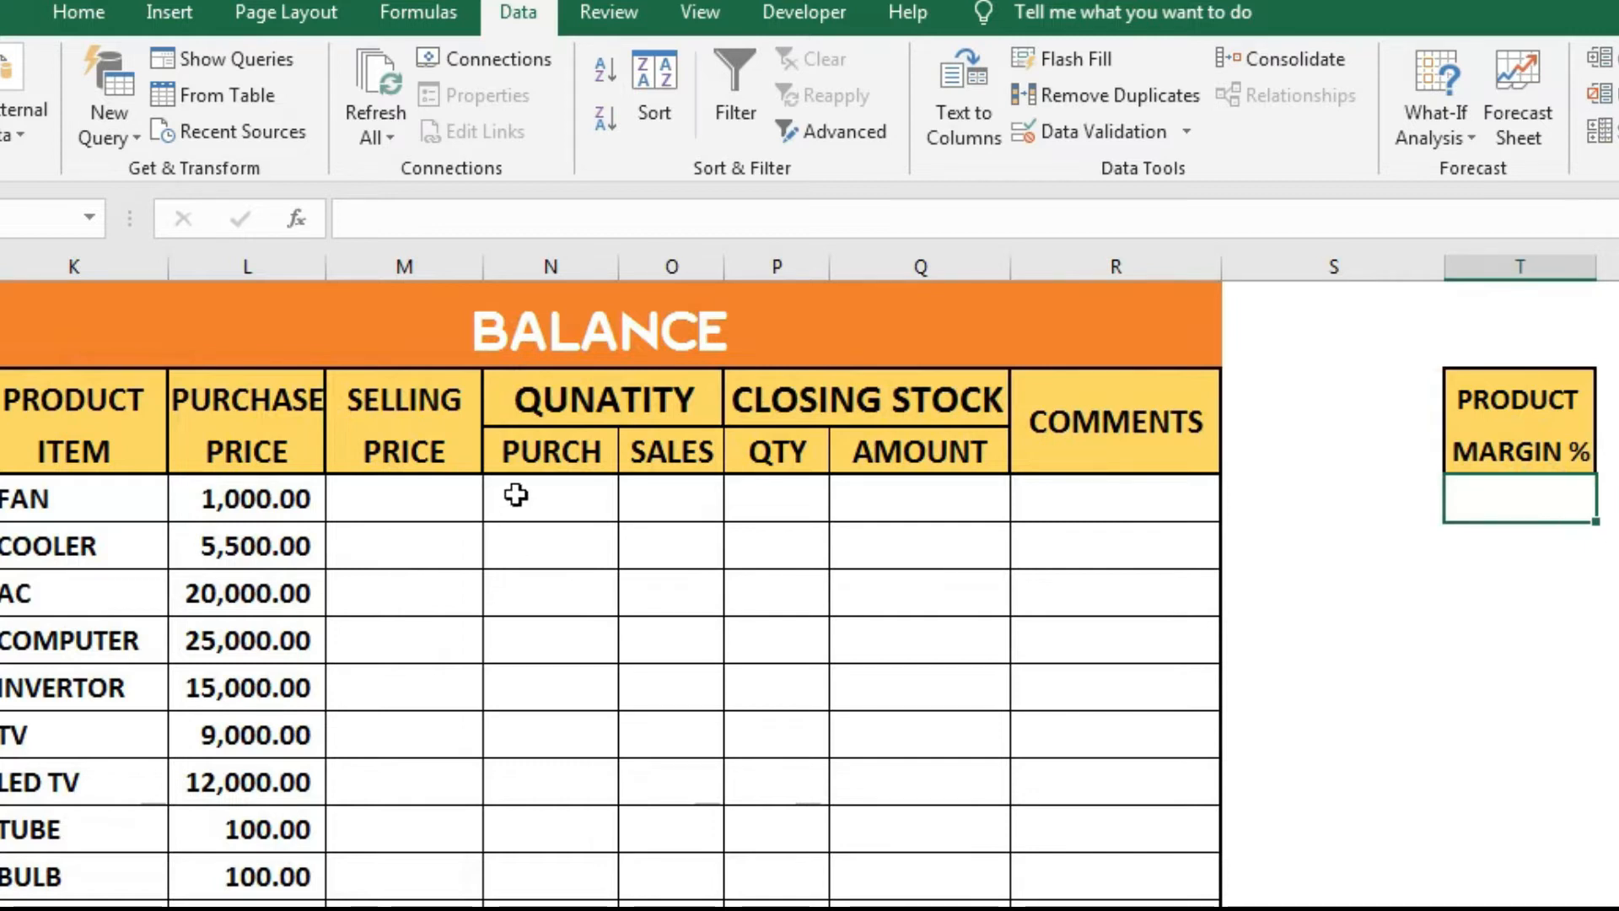
left_click(420, 506)
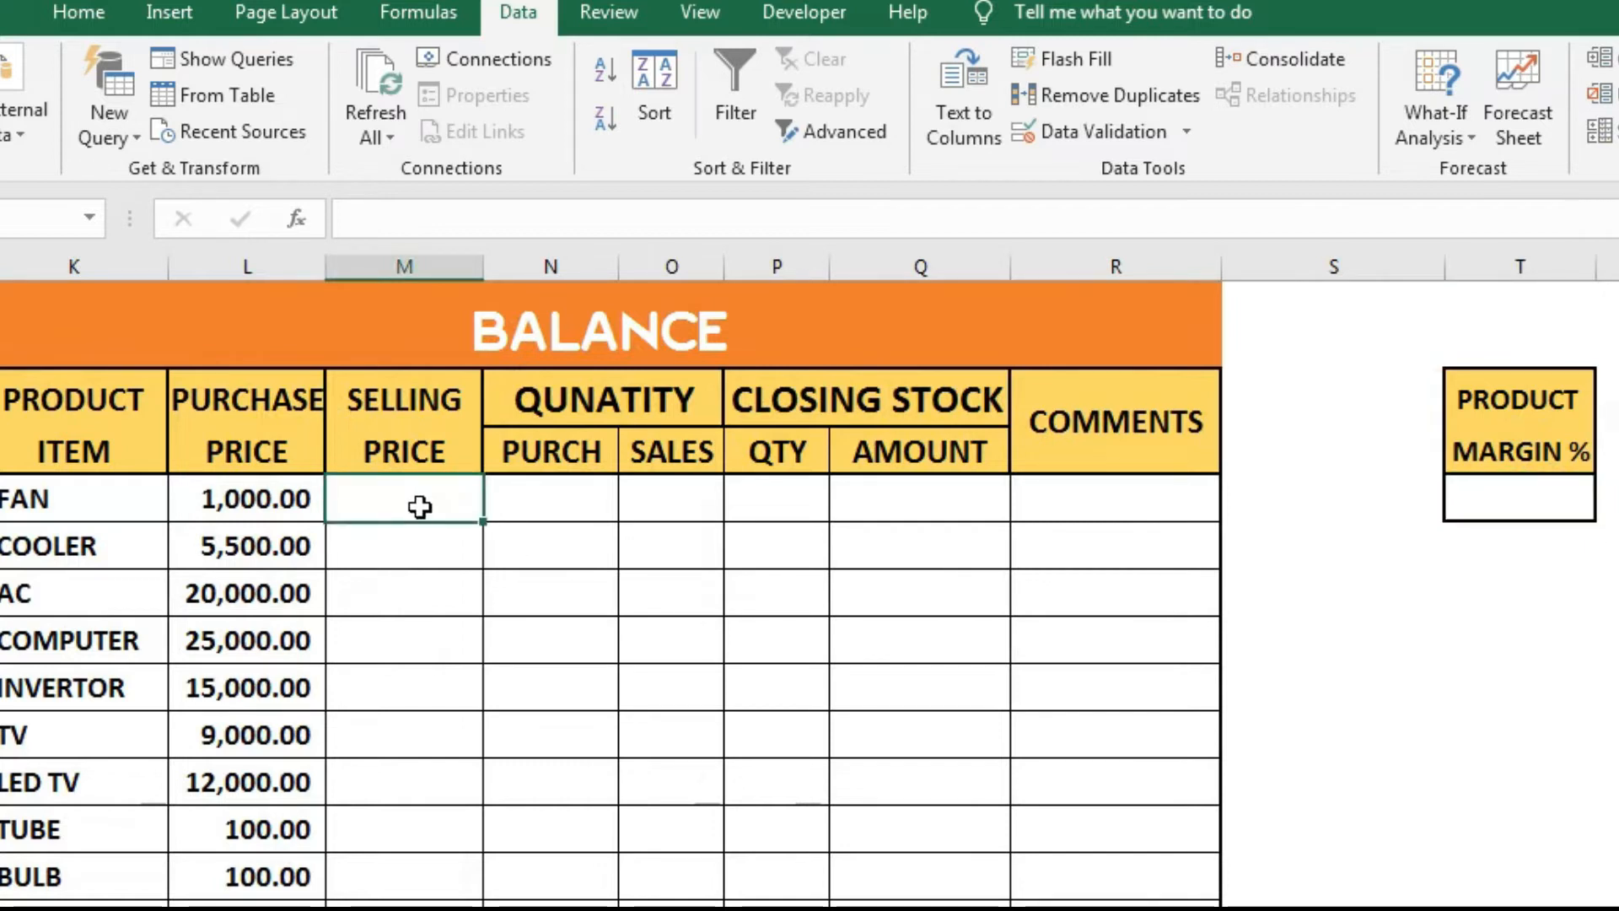
type("=")
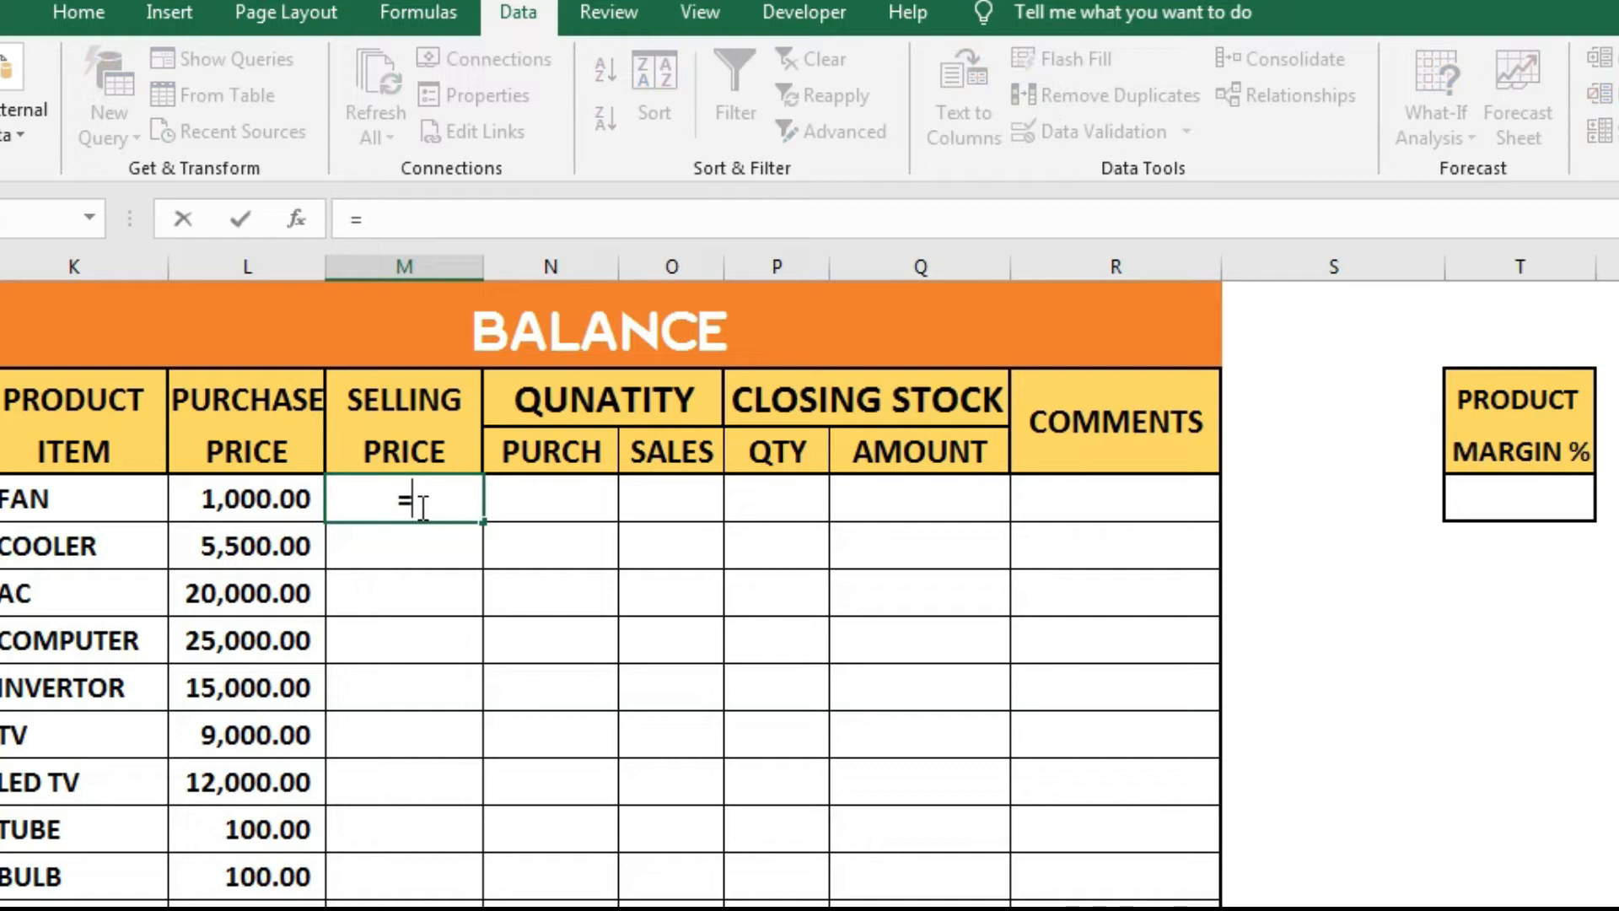
left_click(266, 499)
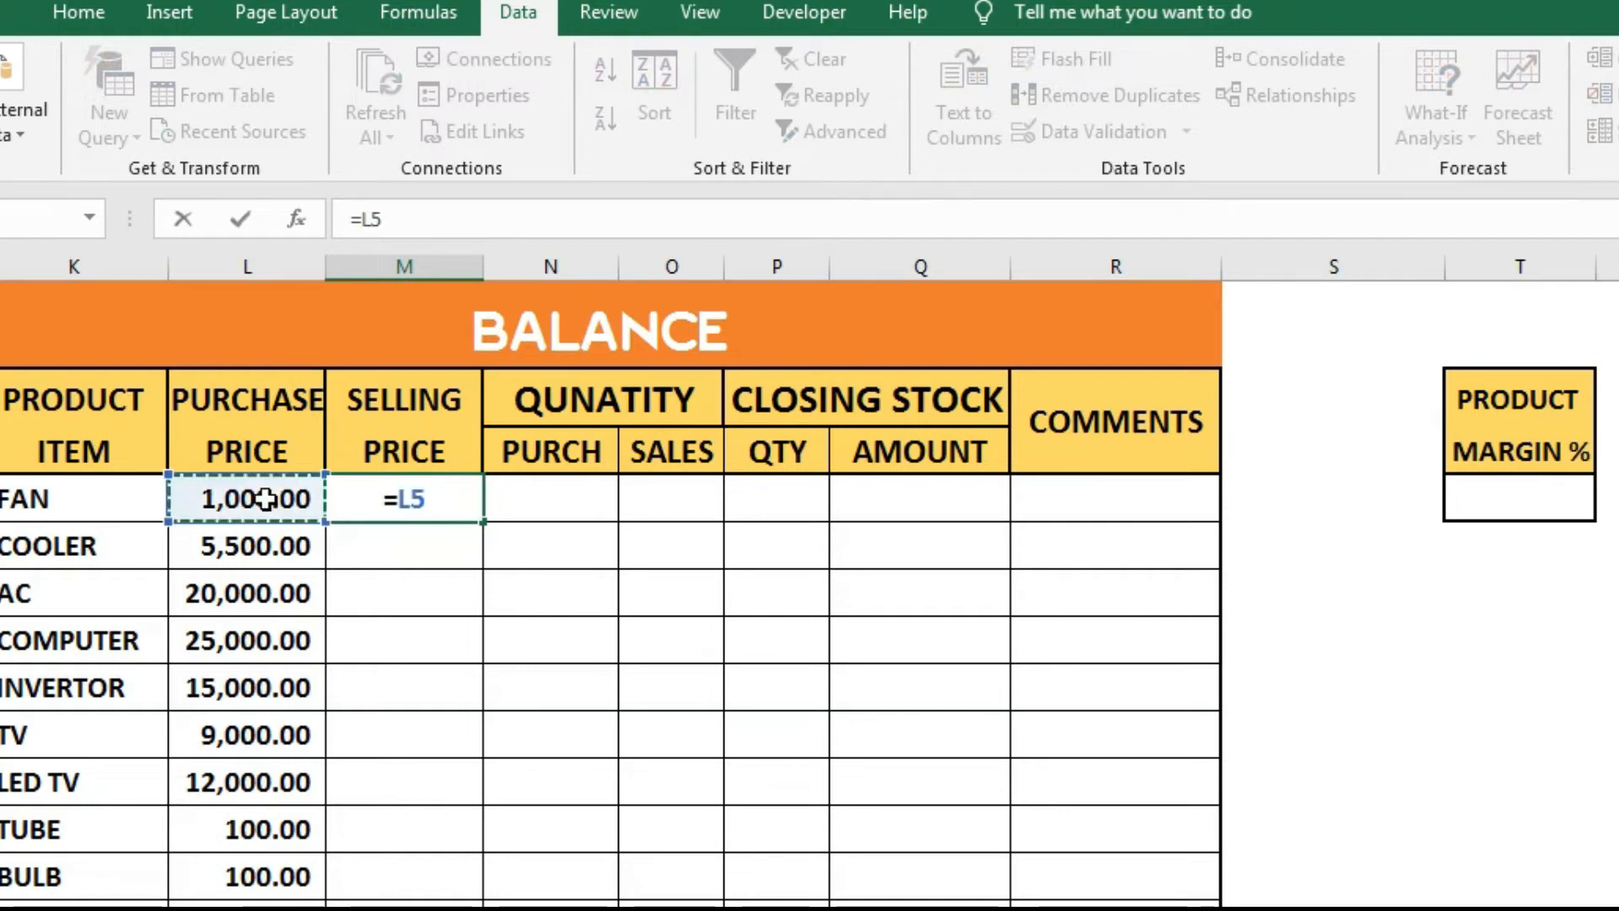
type("+")
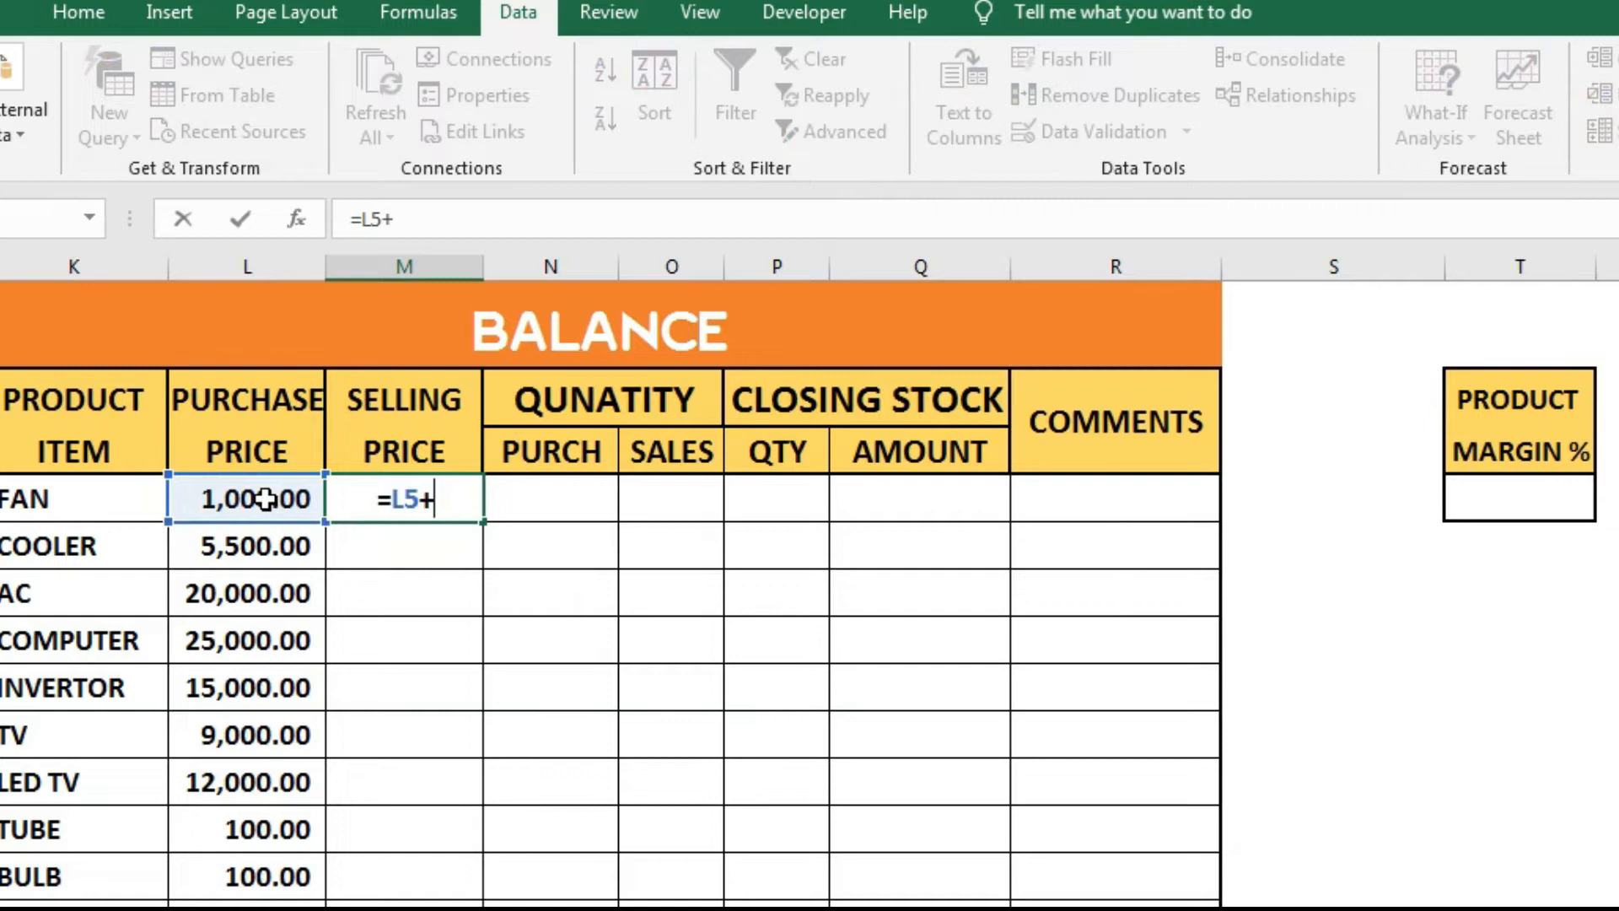
left_click(265, 499)
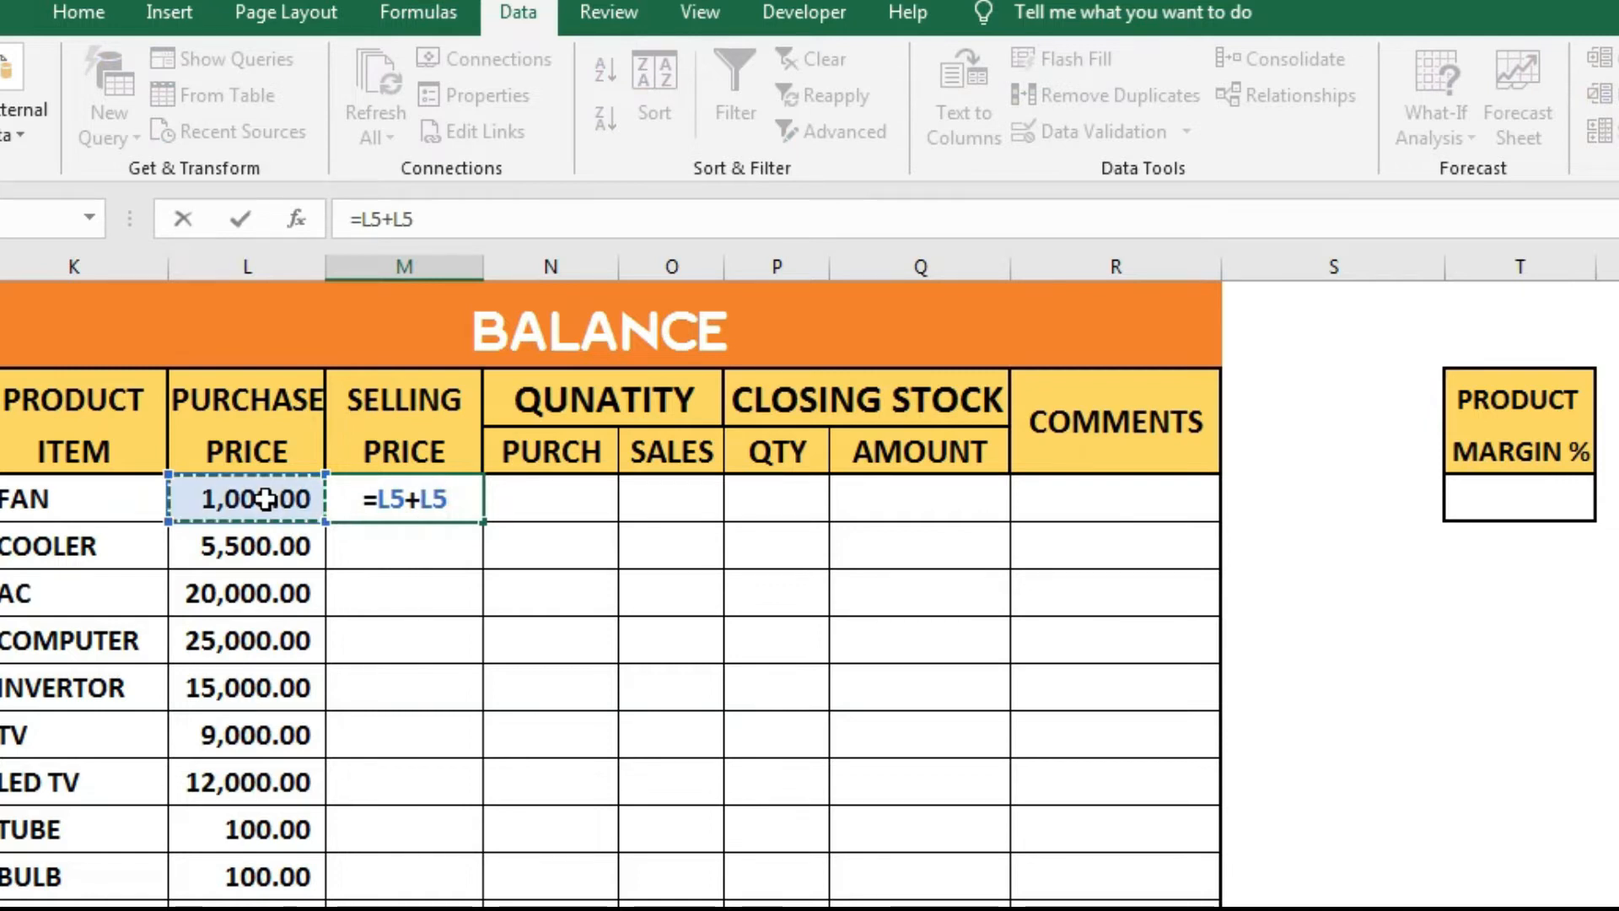
type("*")
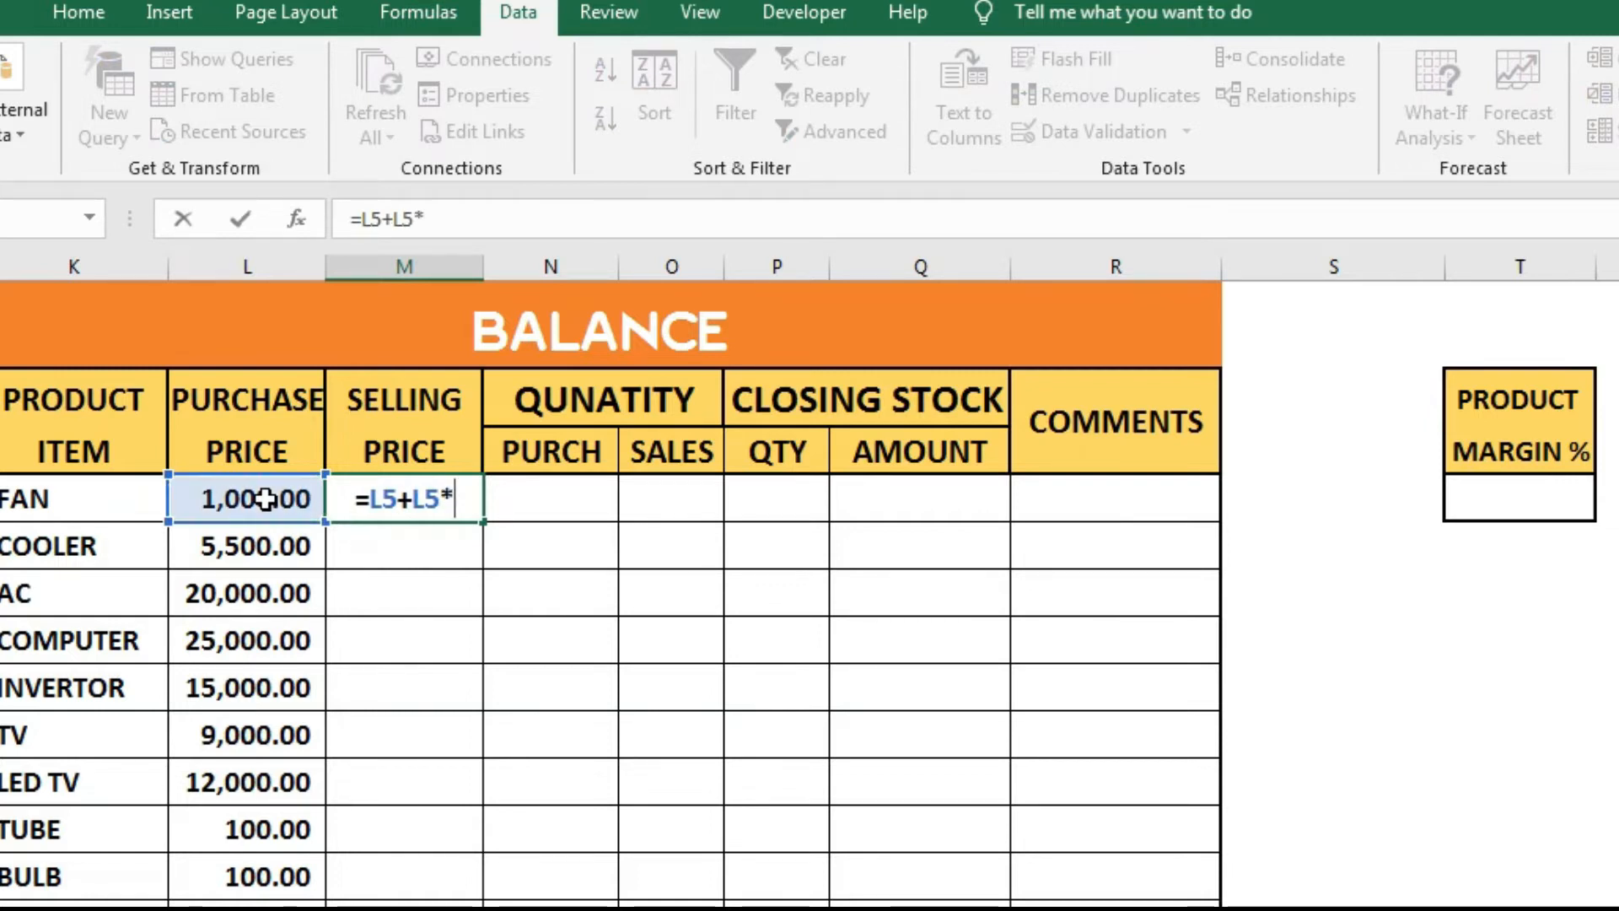
left_click(1495, 496)
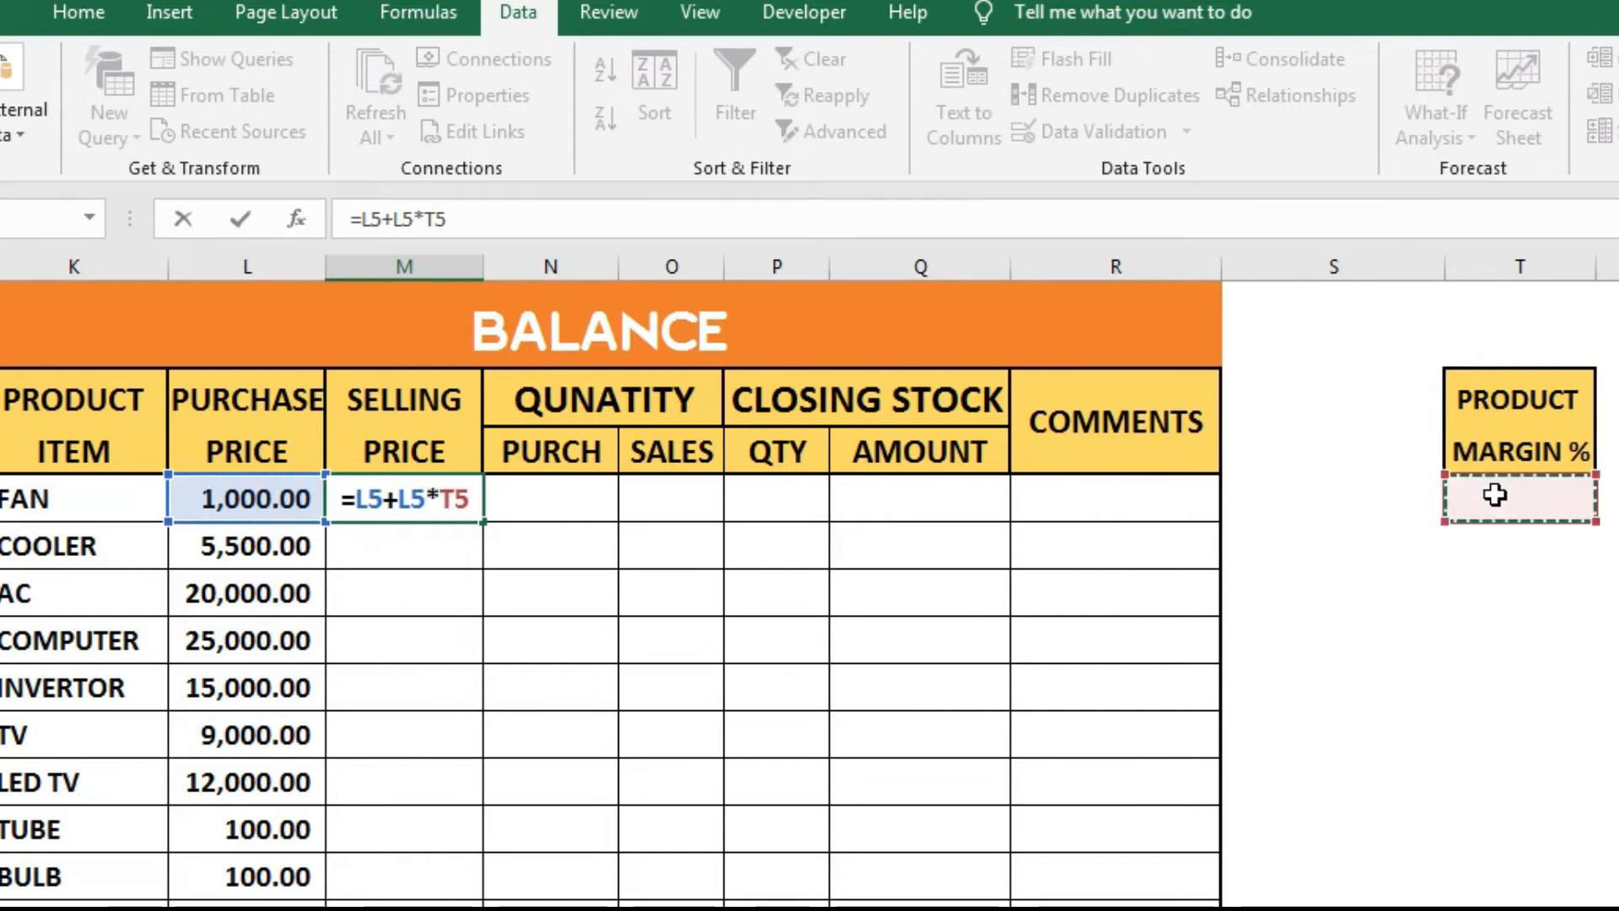
type("%")
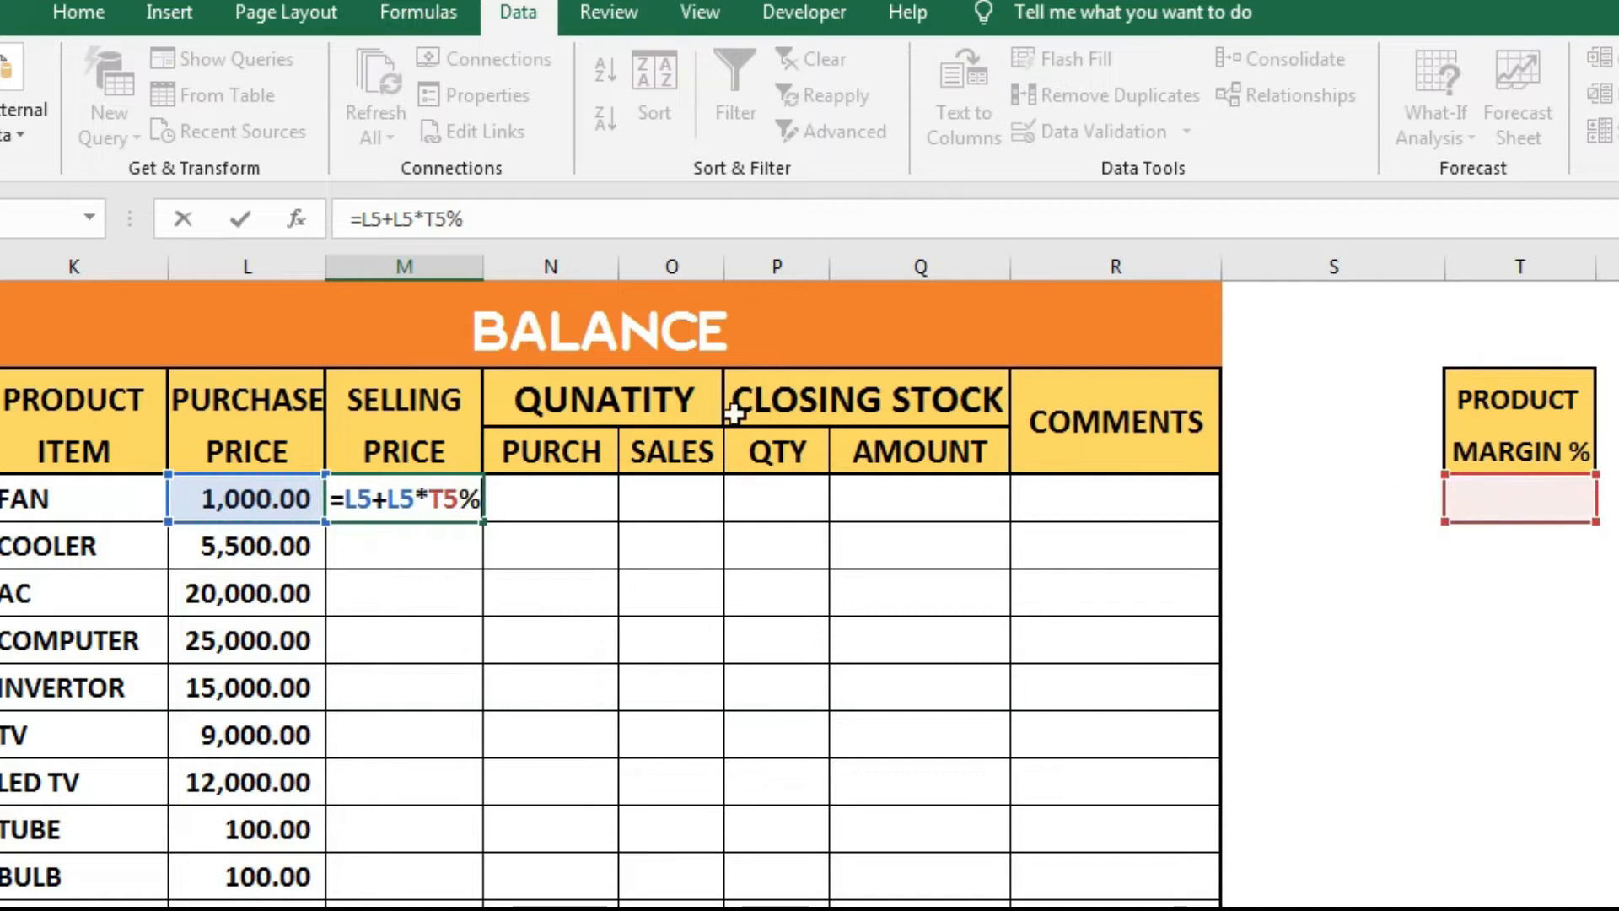
- Enclose the margin part in parentheses and enter the M5 formula as =L5+(L5*T5%)
left_click(387, 498)
type("(")
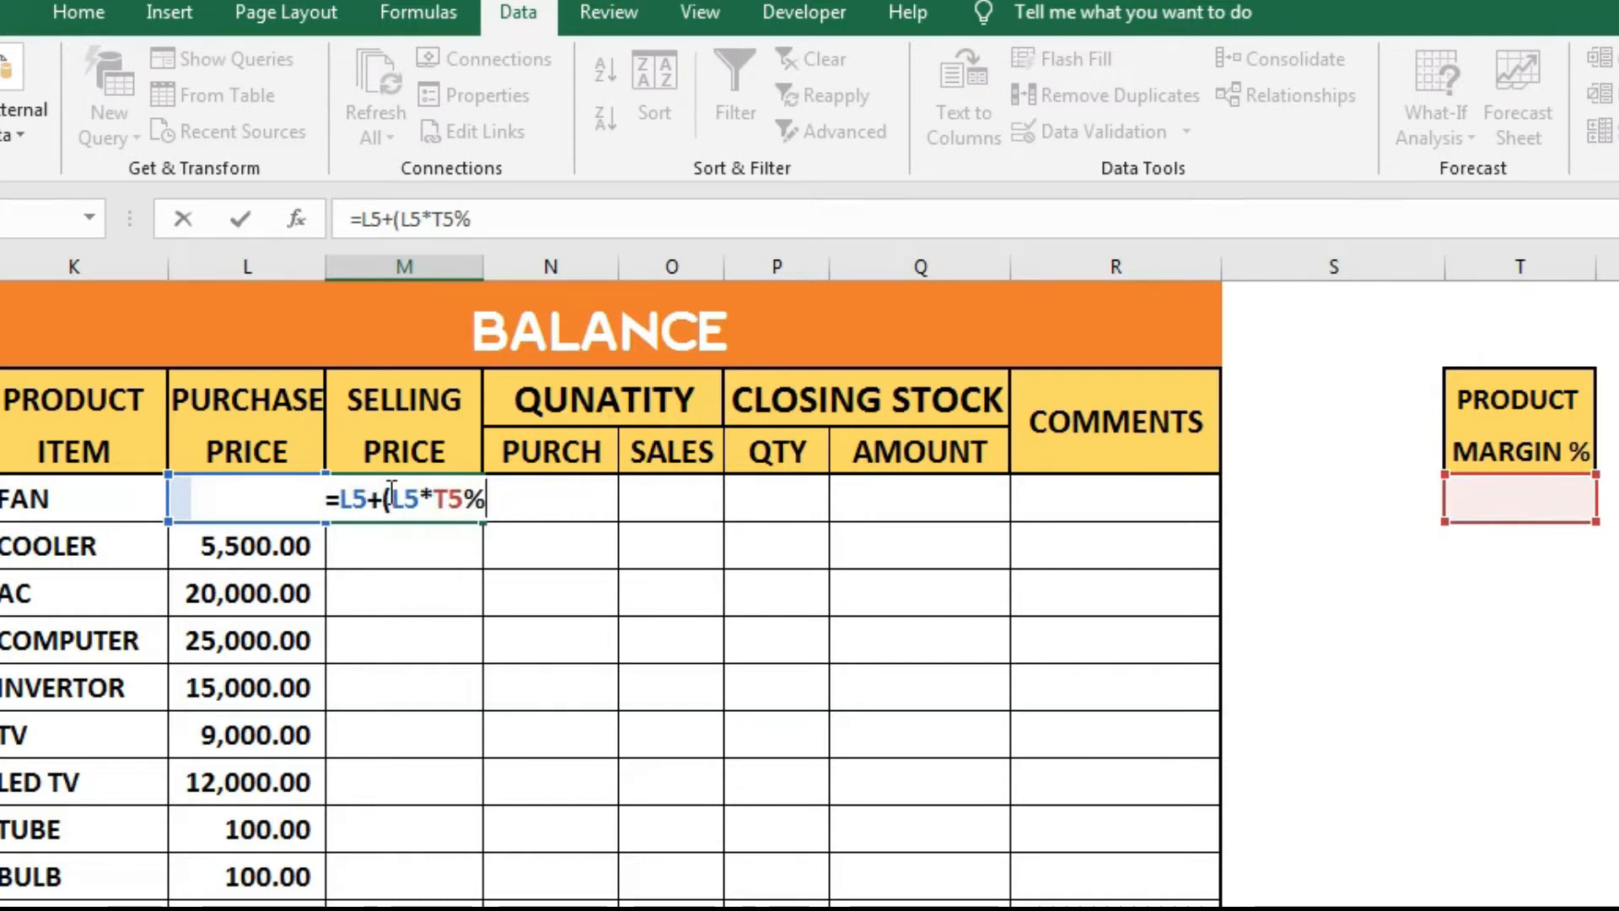
type(")")
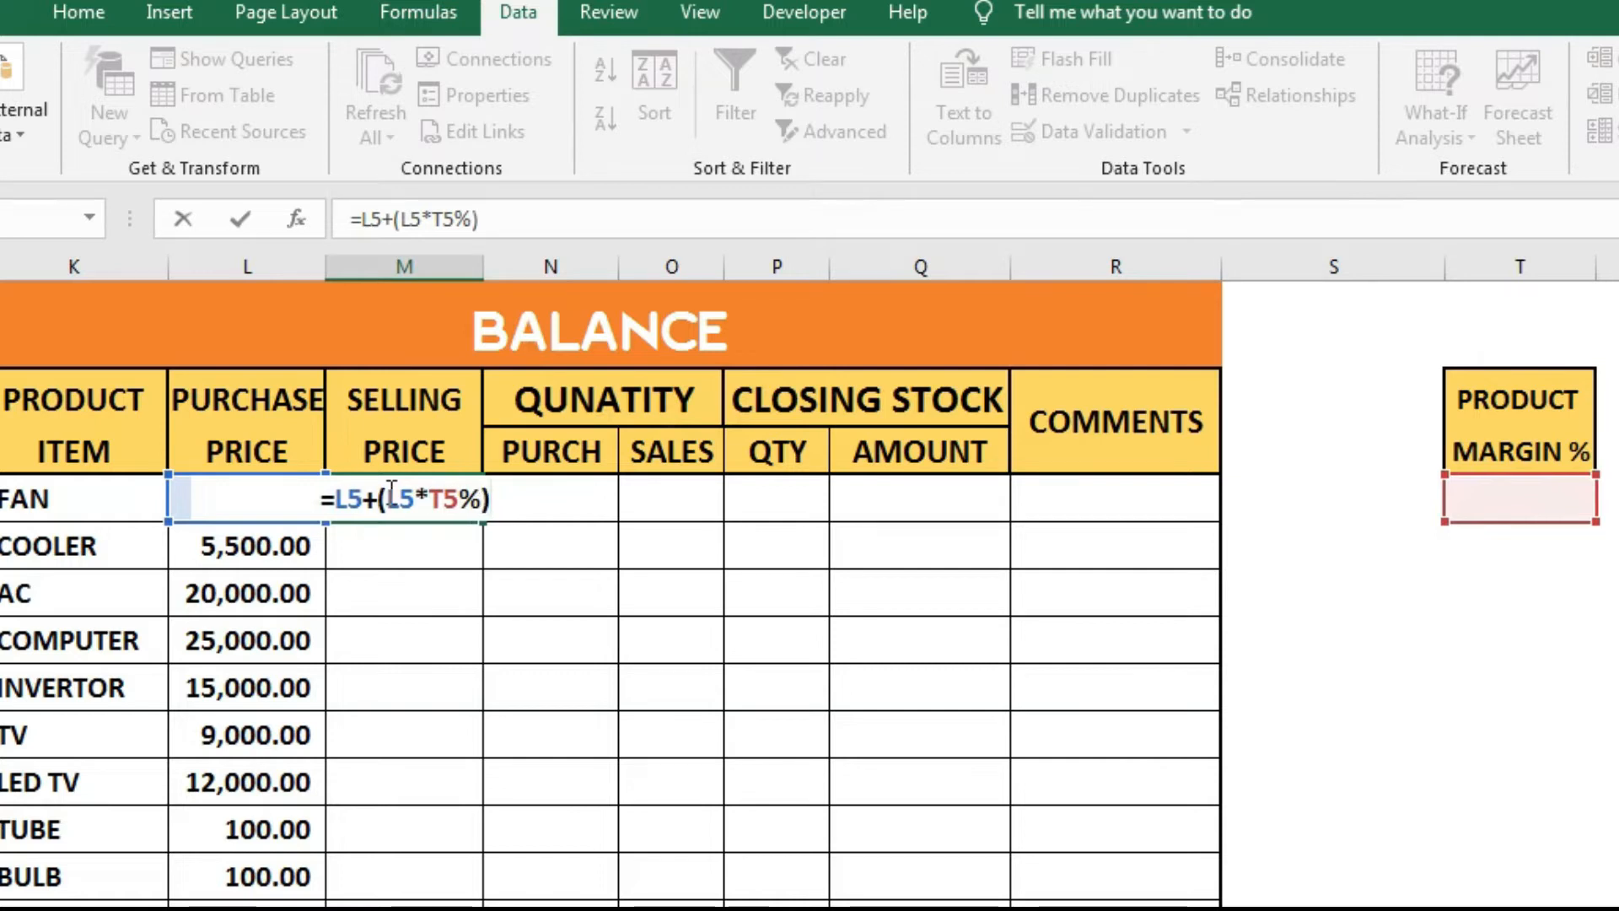
key("Return")
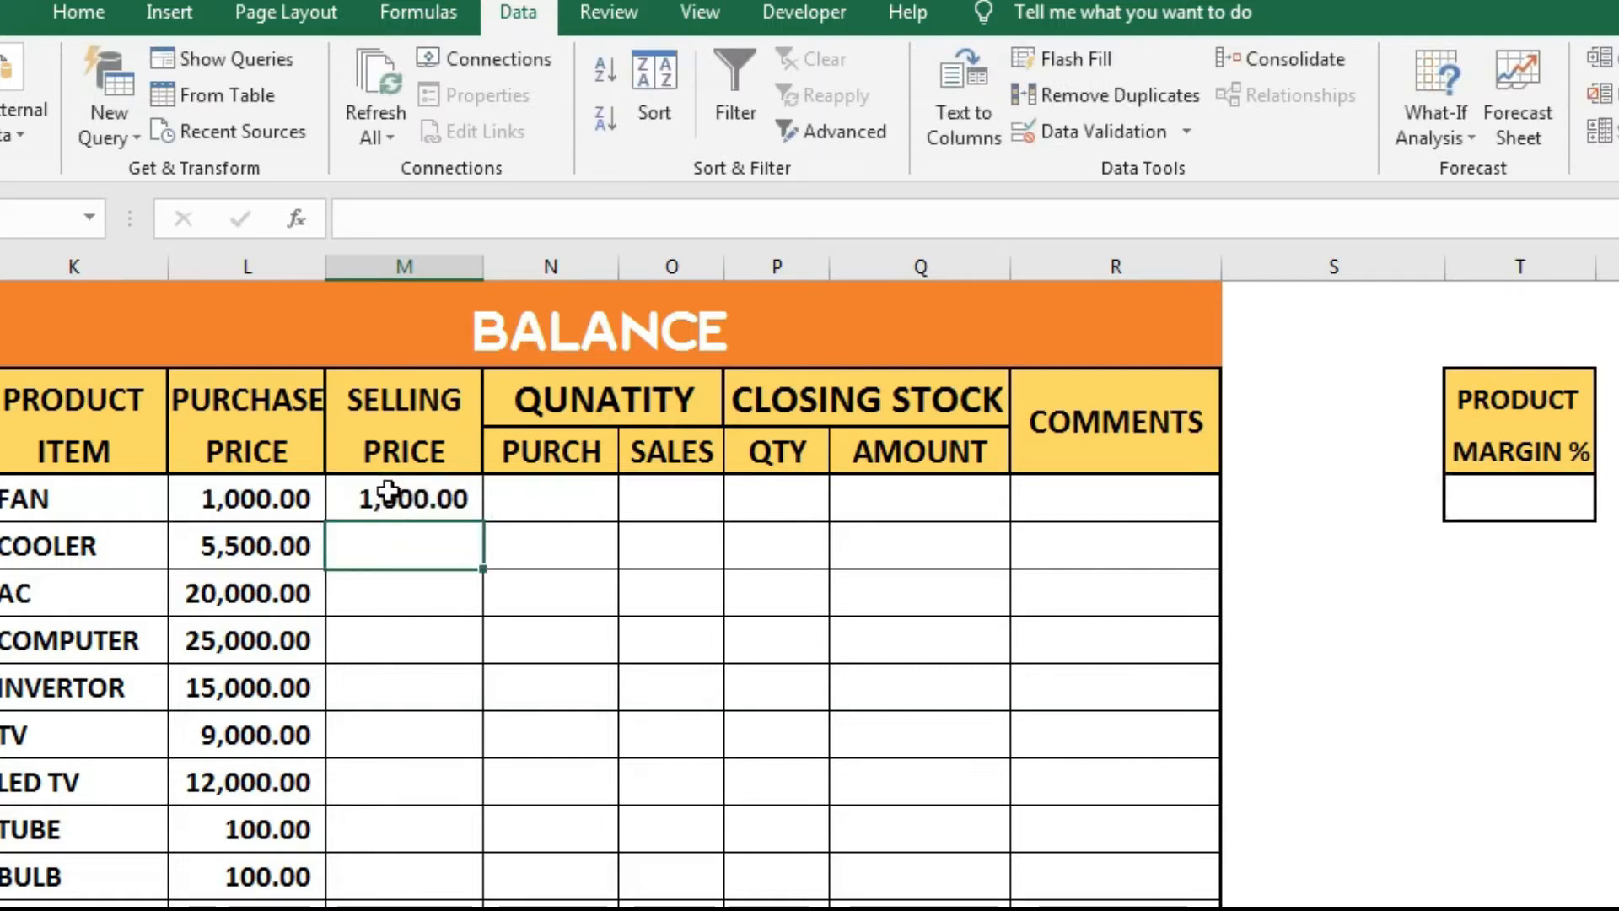
- Enter 20 as the product margin % in T5
left_click(1528, 496)
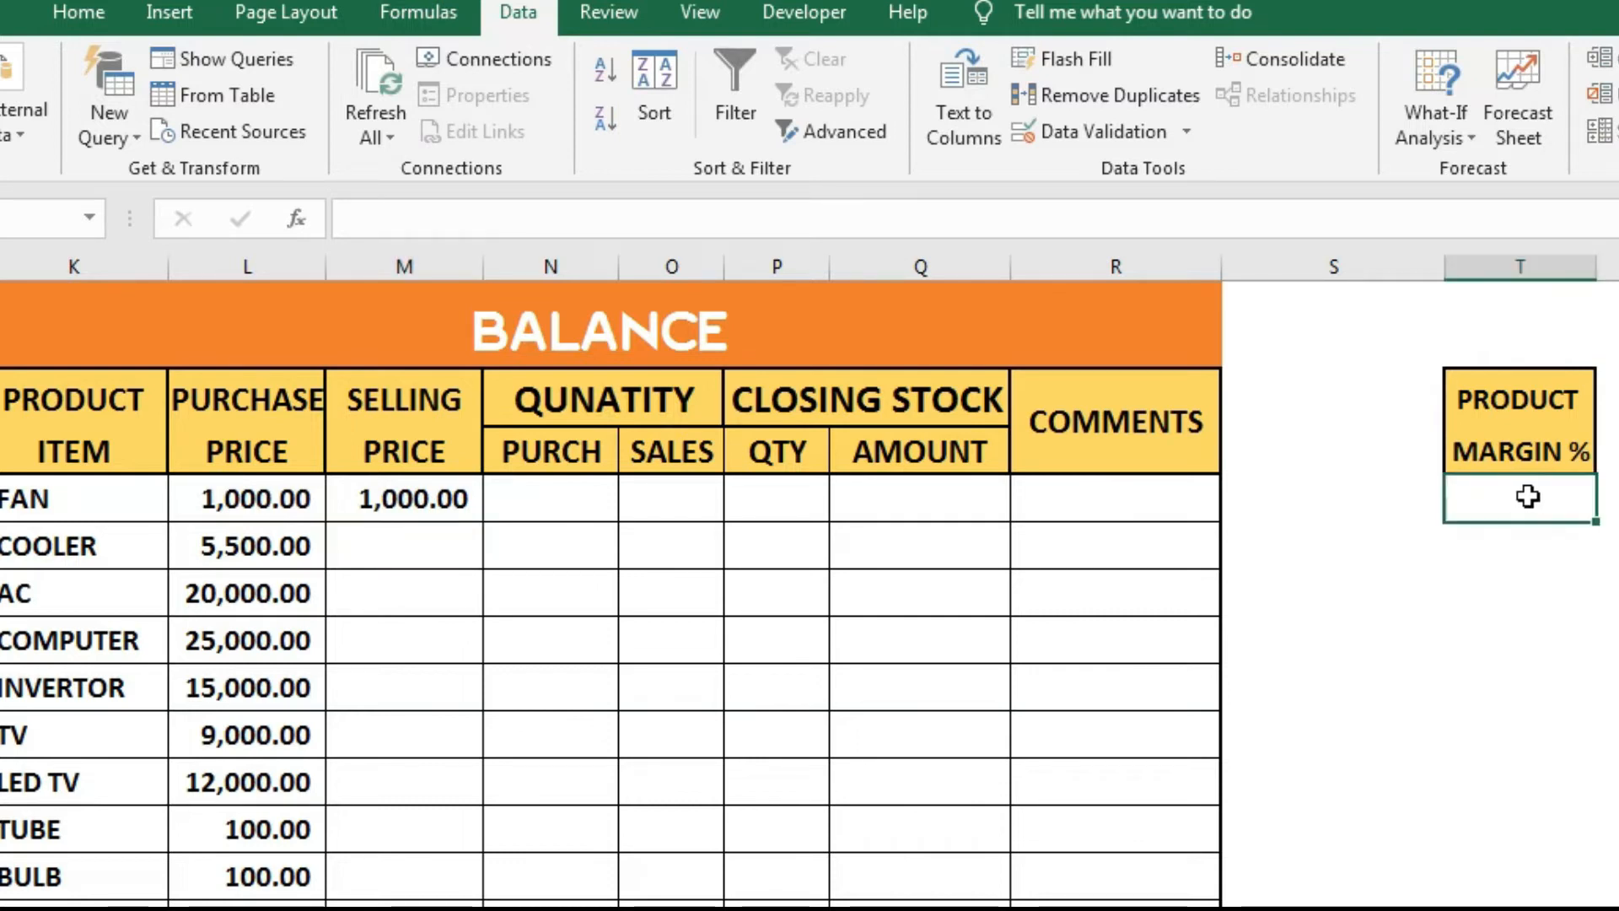
type("20")
key("Return")
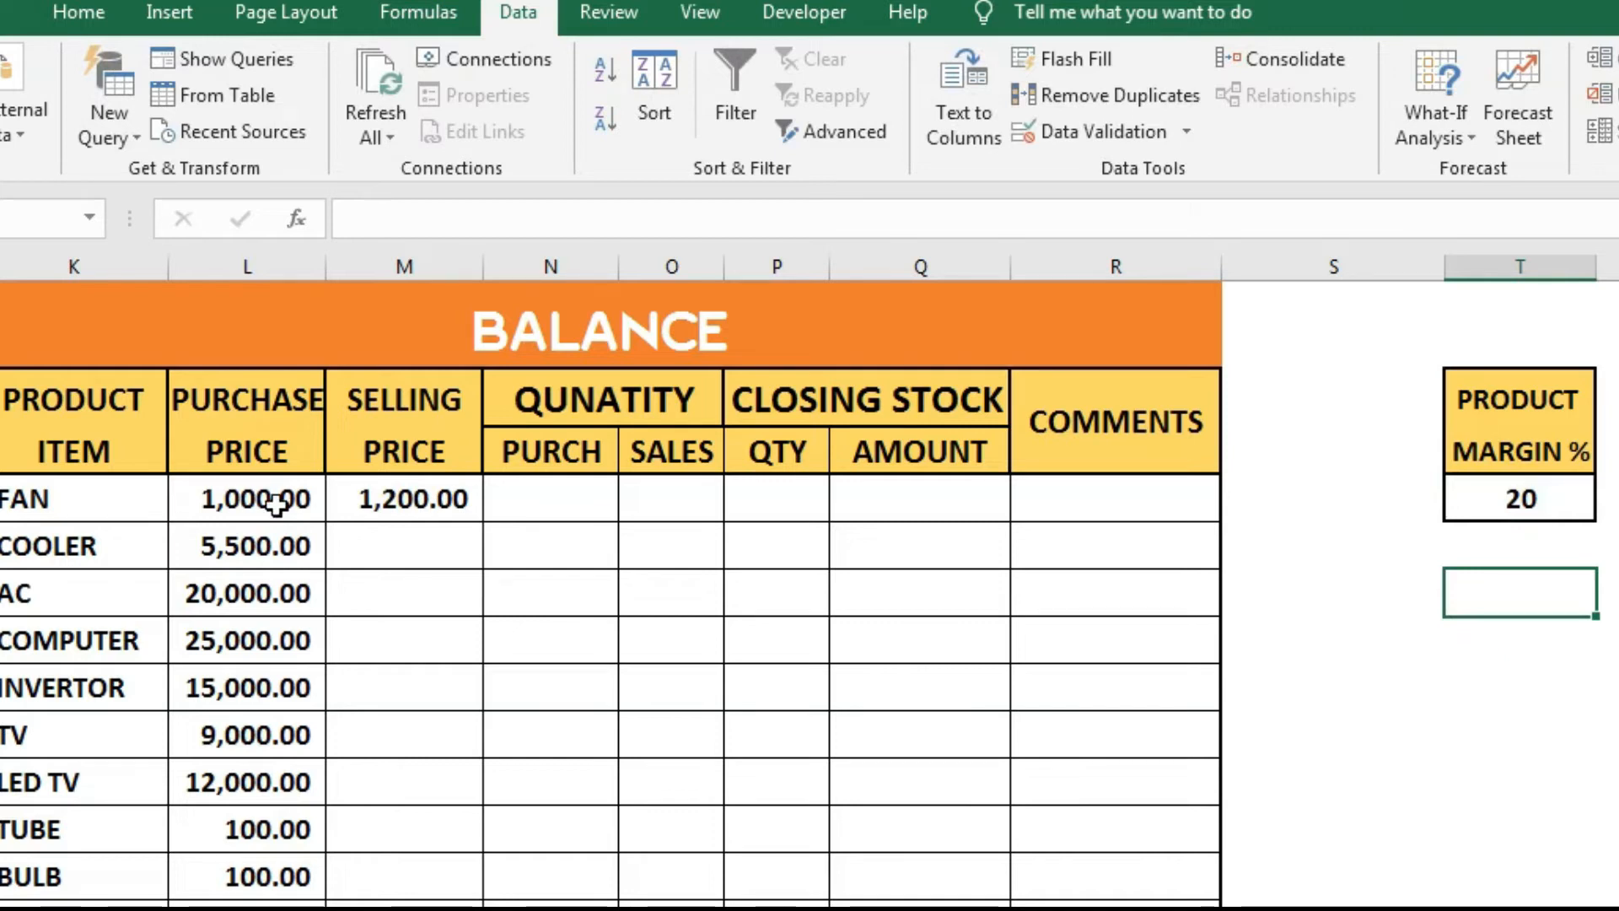
- Change the product margin % in T5 to 50
left_click(1510, 511)
type("50")
key("Return")
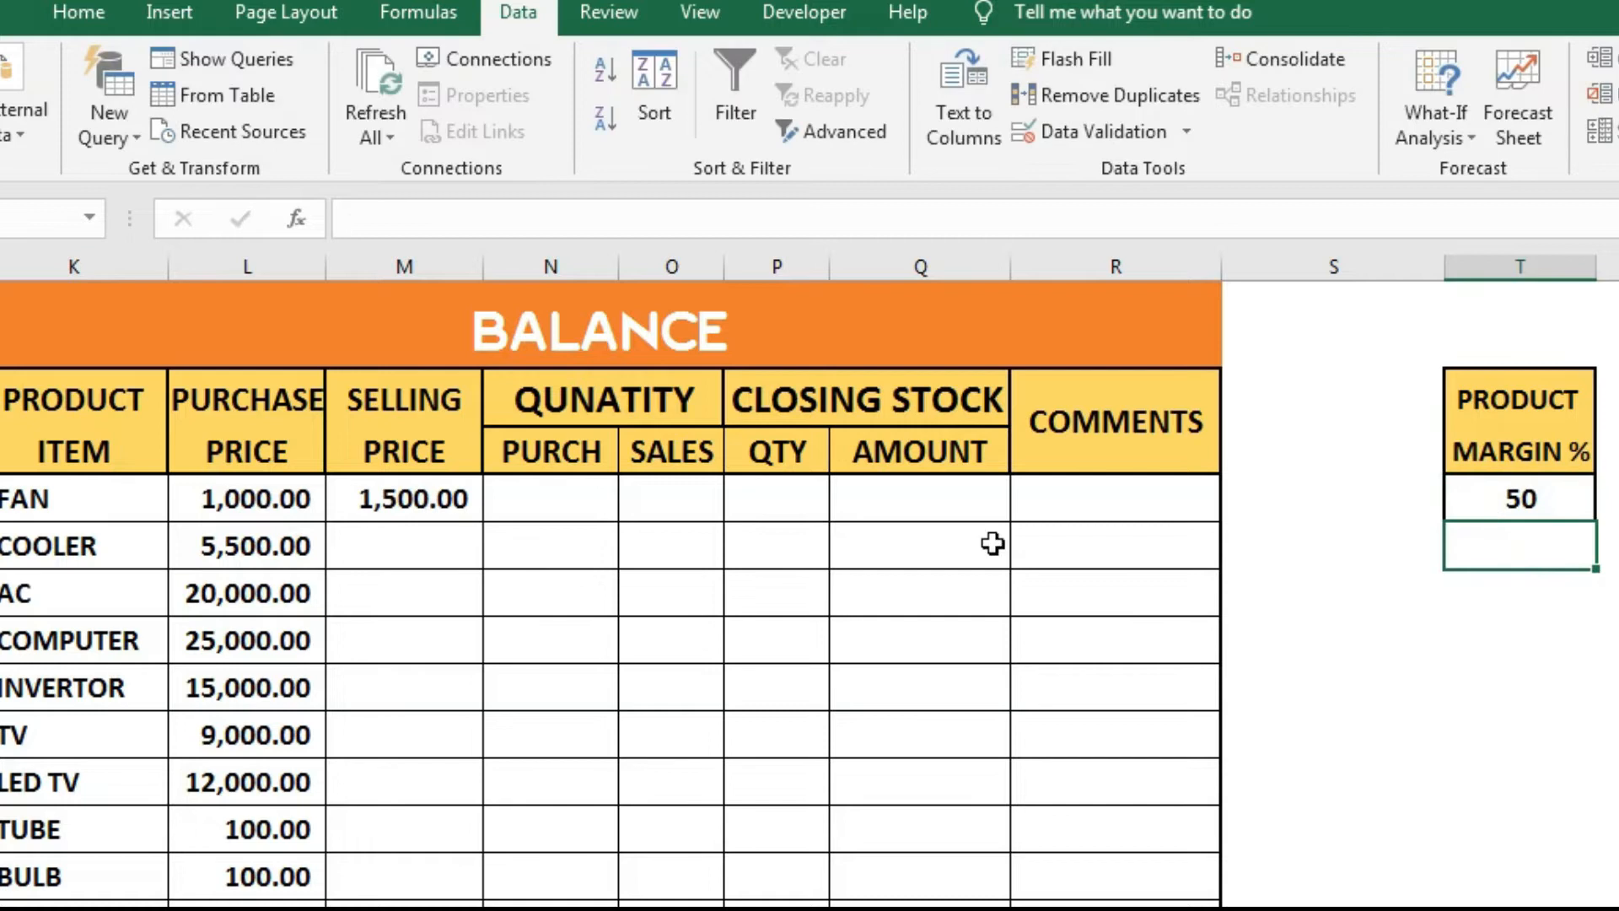
- Set the product margin % in T5 back to 20 and clear the stray period from T6
left_click(1485, 502)
double_click(1485, 501)
key("BackSpace")
key("BackSpace")
type("20")
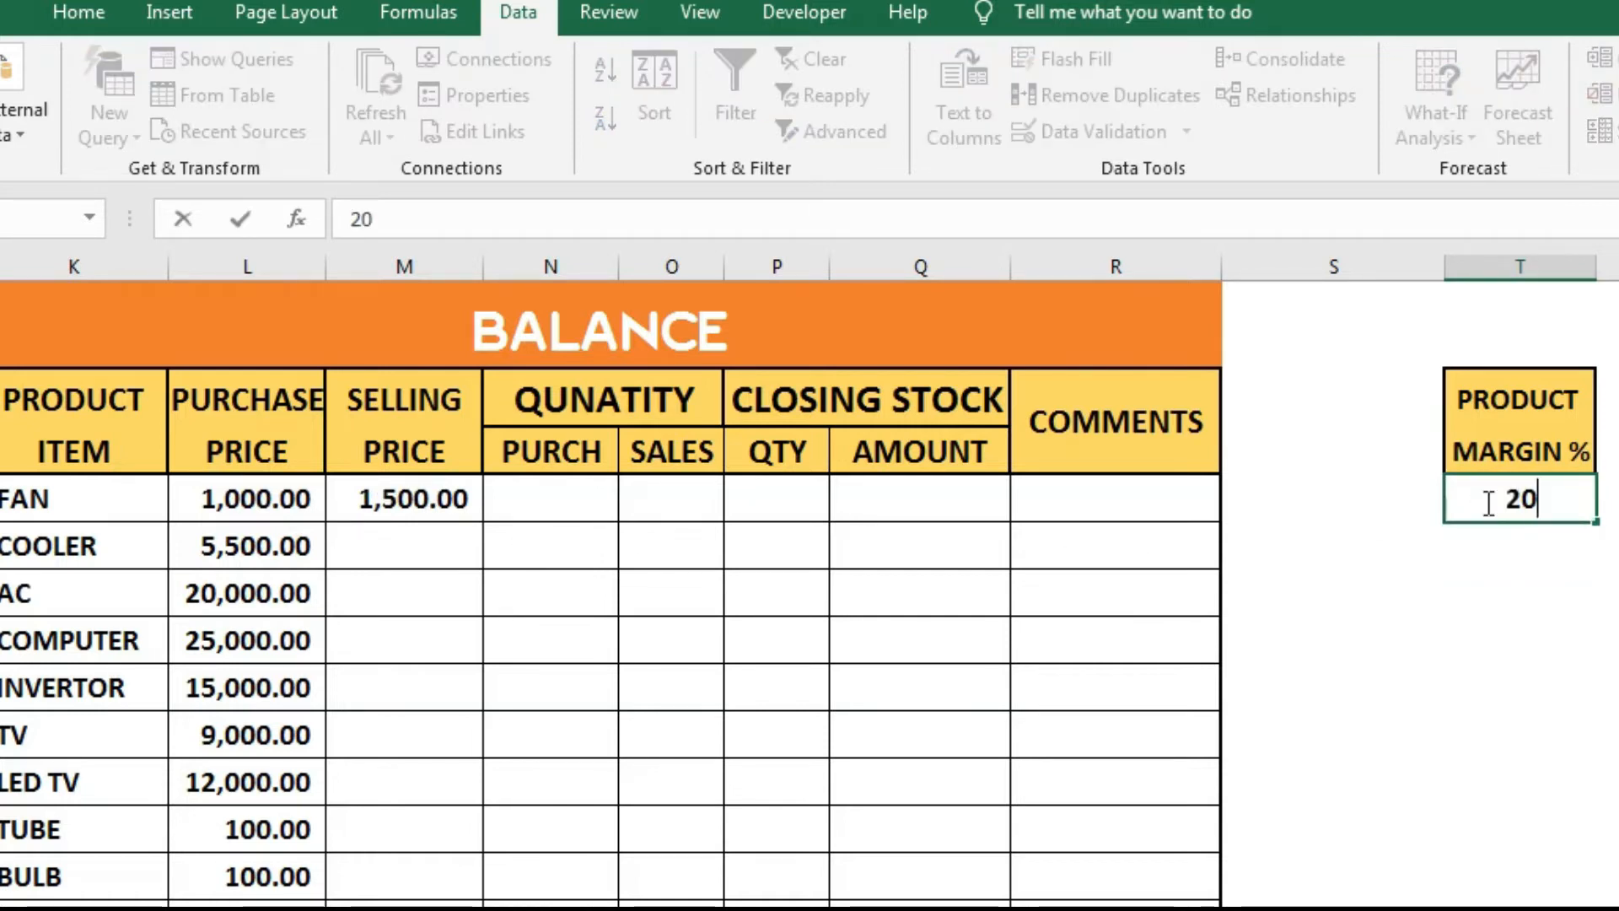
key("Return")
type(".")
left_click(1507, 498)
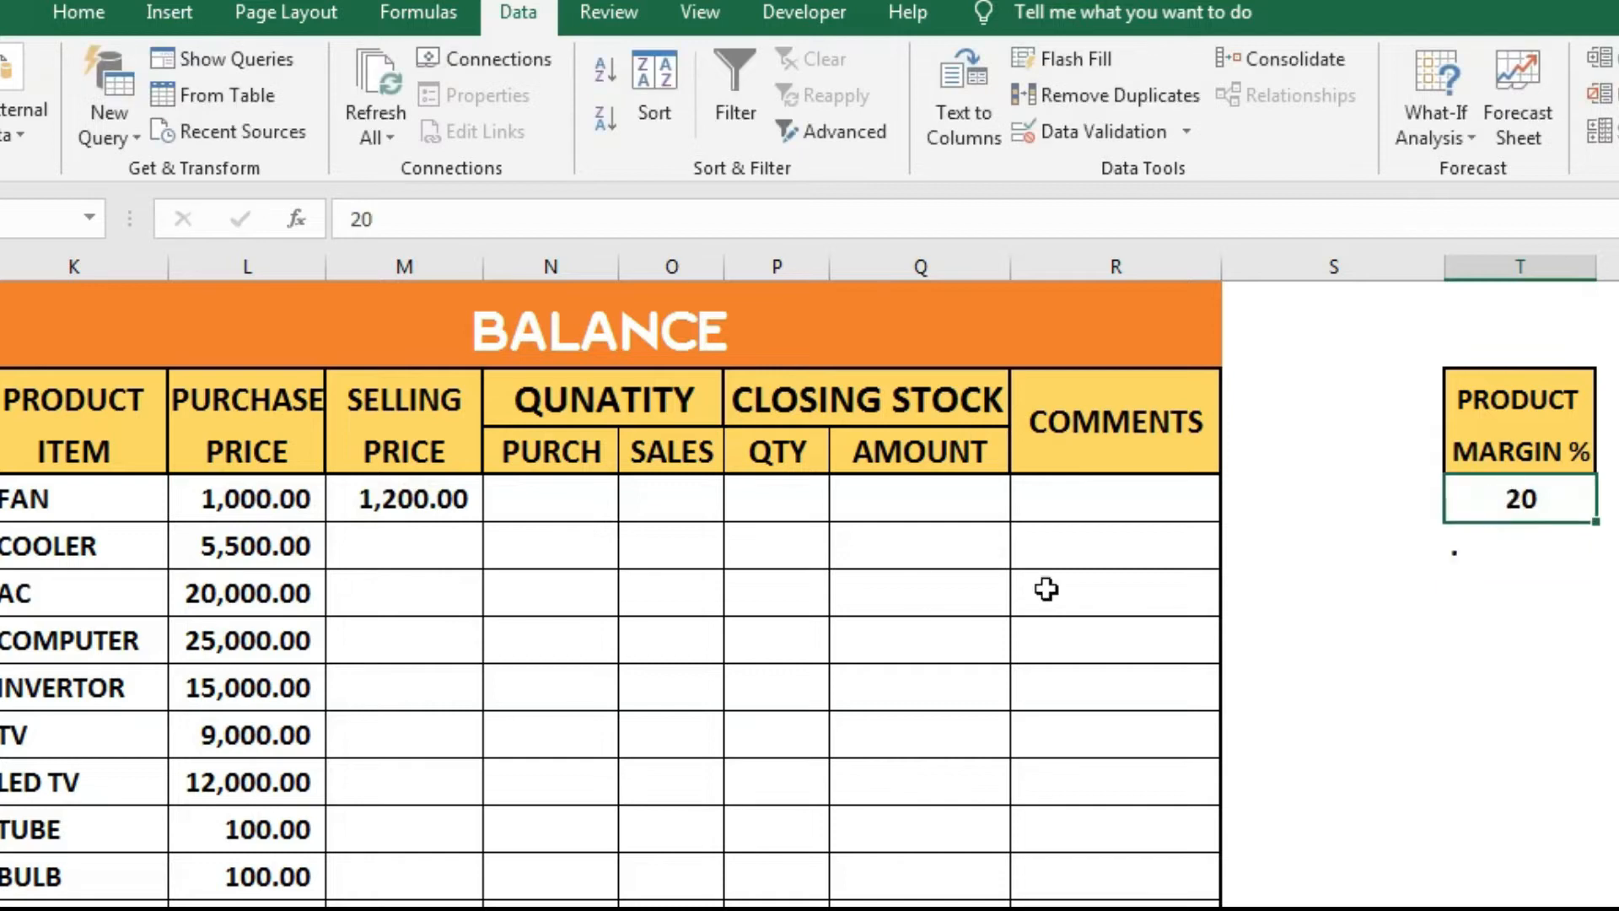
left_click(1466, 538)
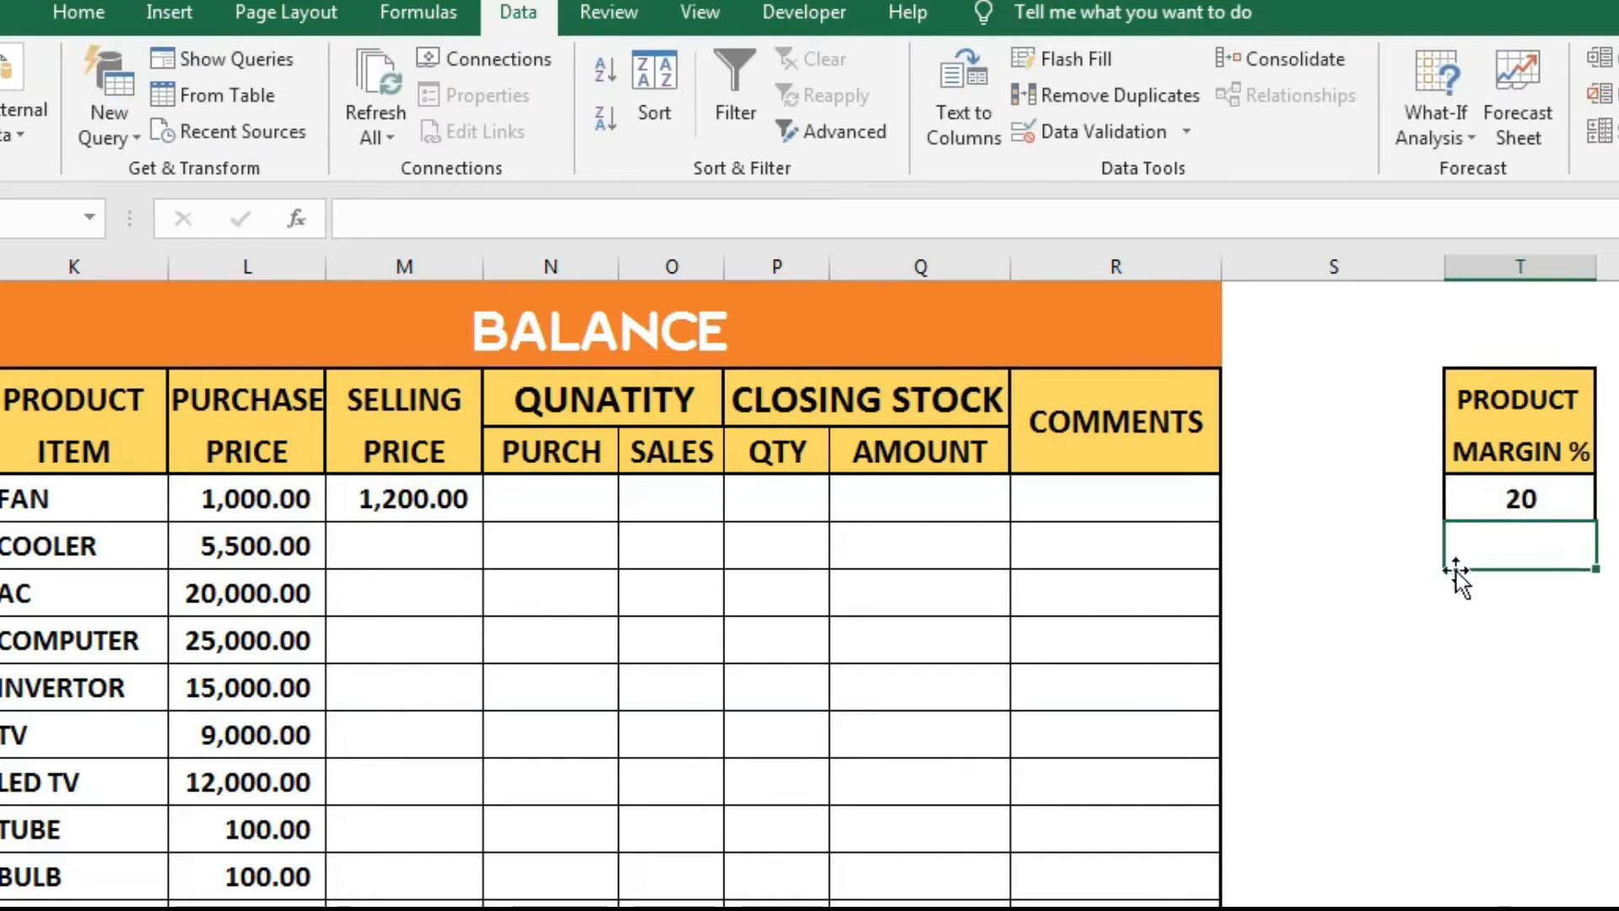
- Fill the selling price formula from M5 down to M15
left_click(368, 518)
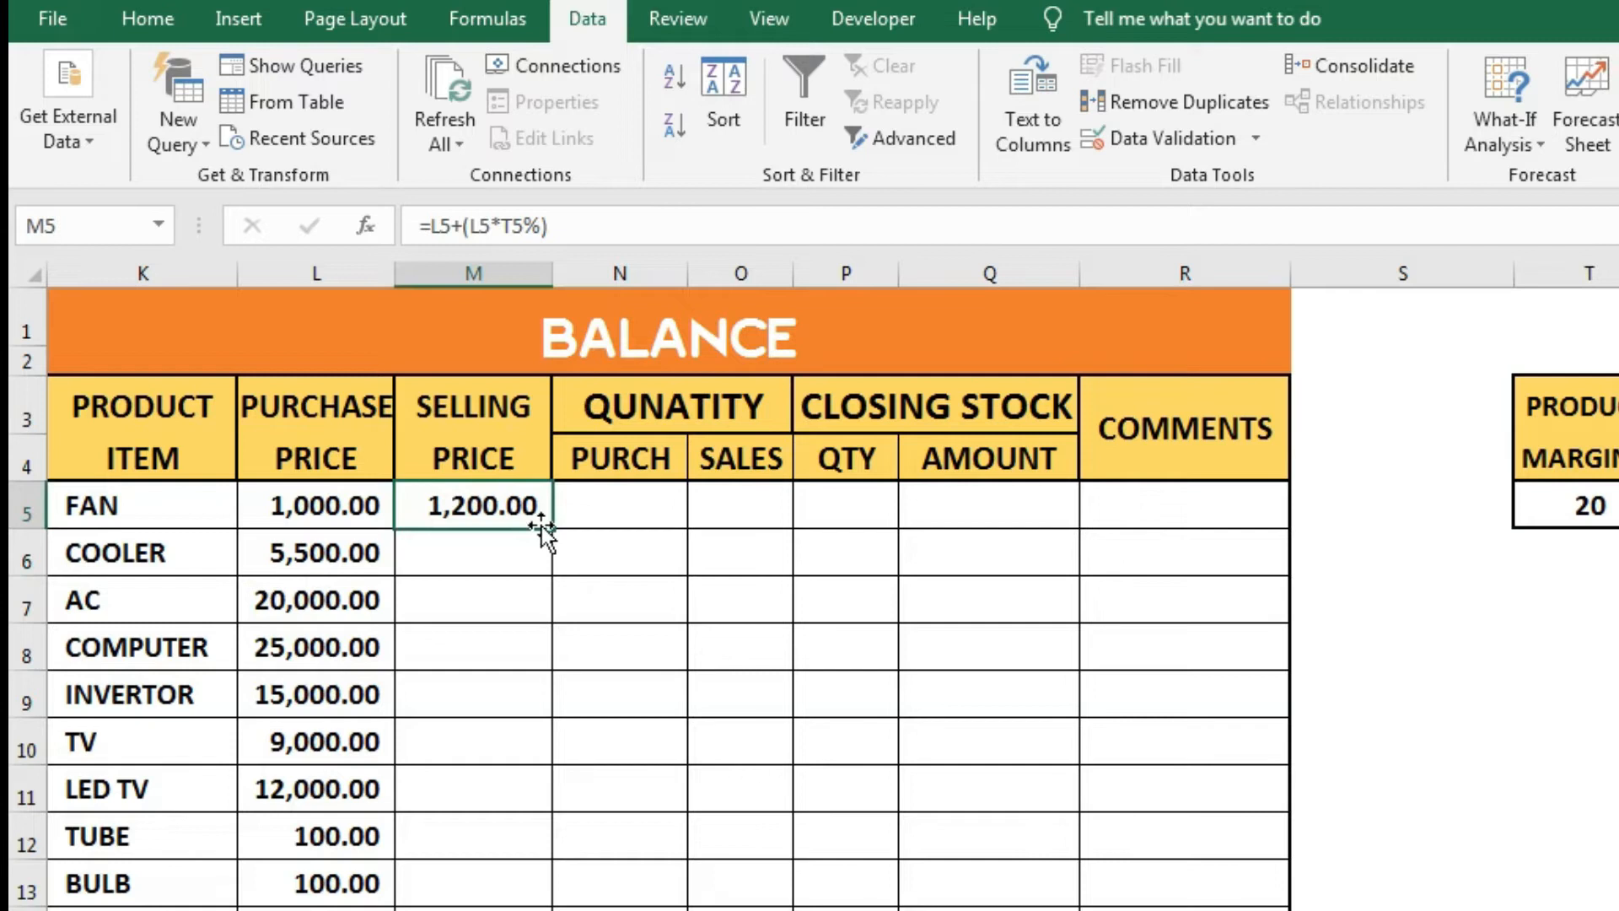
left_click_drag(558, 532, 550, 713)
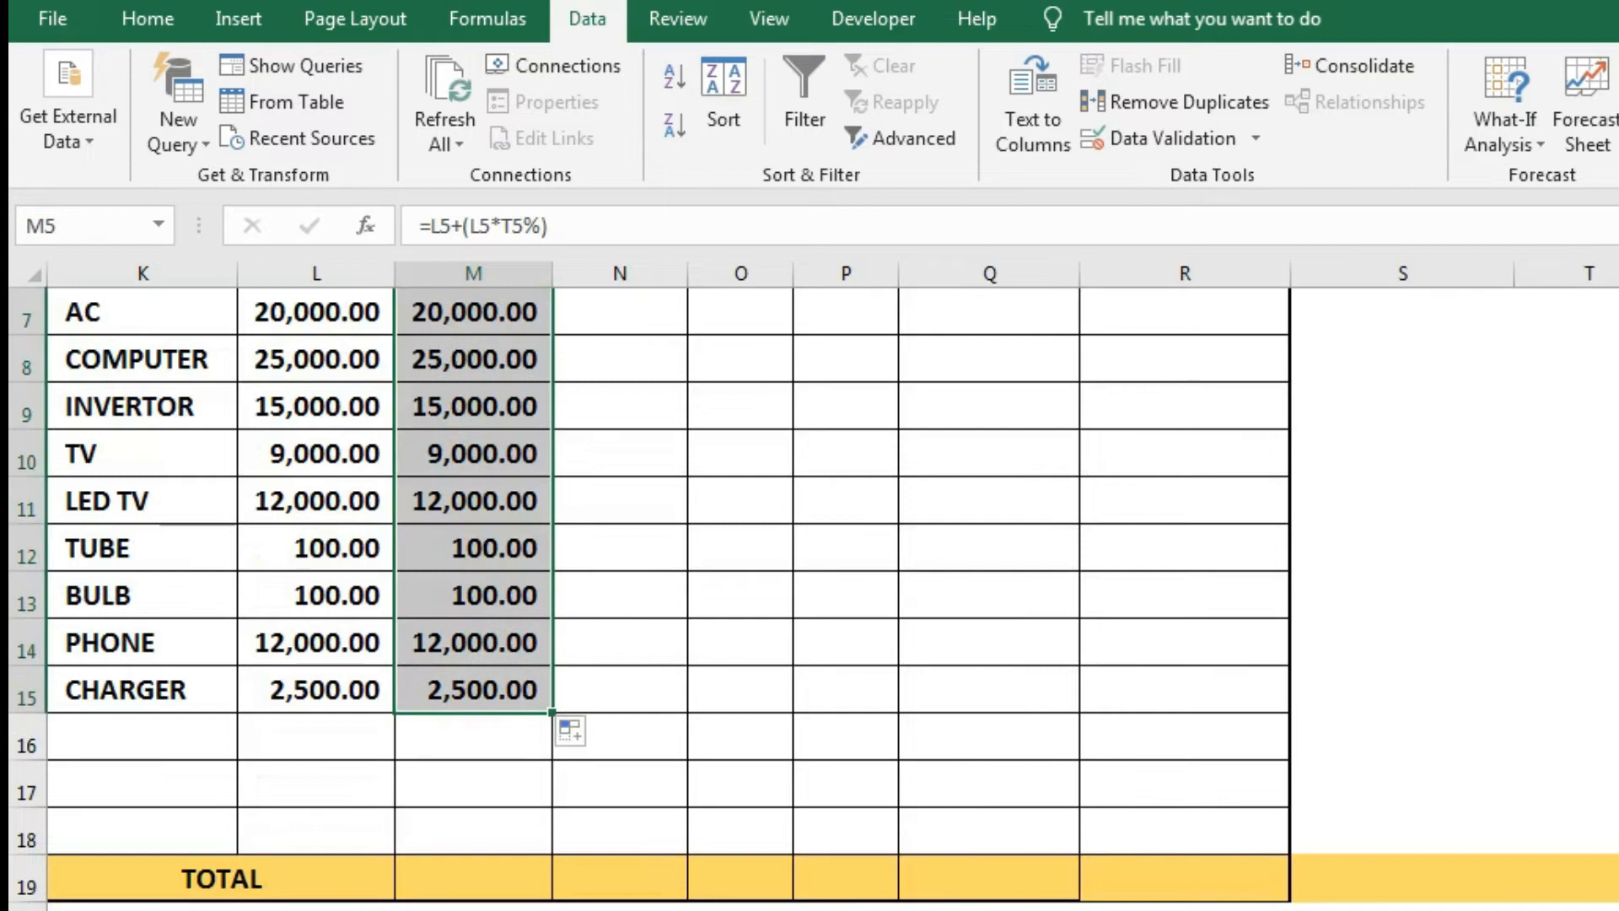
- Build the sales rate formula =VLOOKUP(G5,K5:M15,3,0) in I5 to look up the item's selling price
scroll(809, 582, "left", 3)
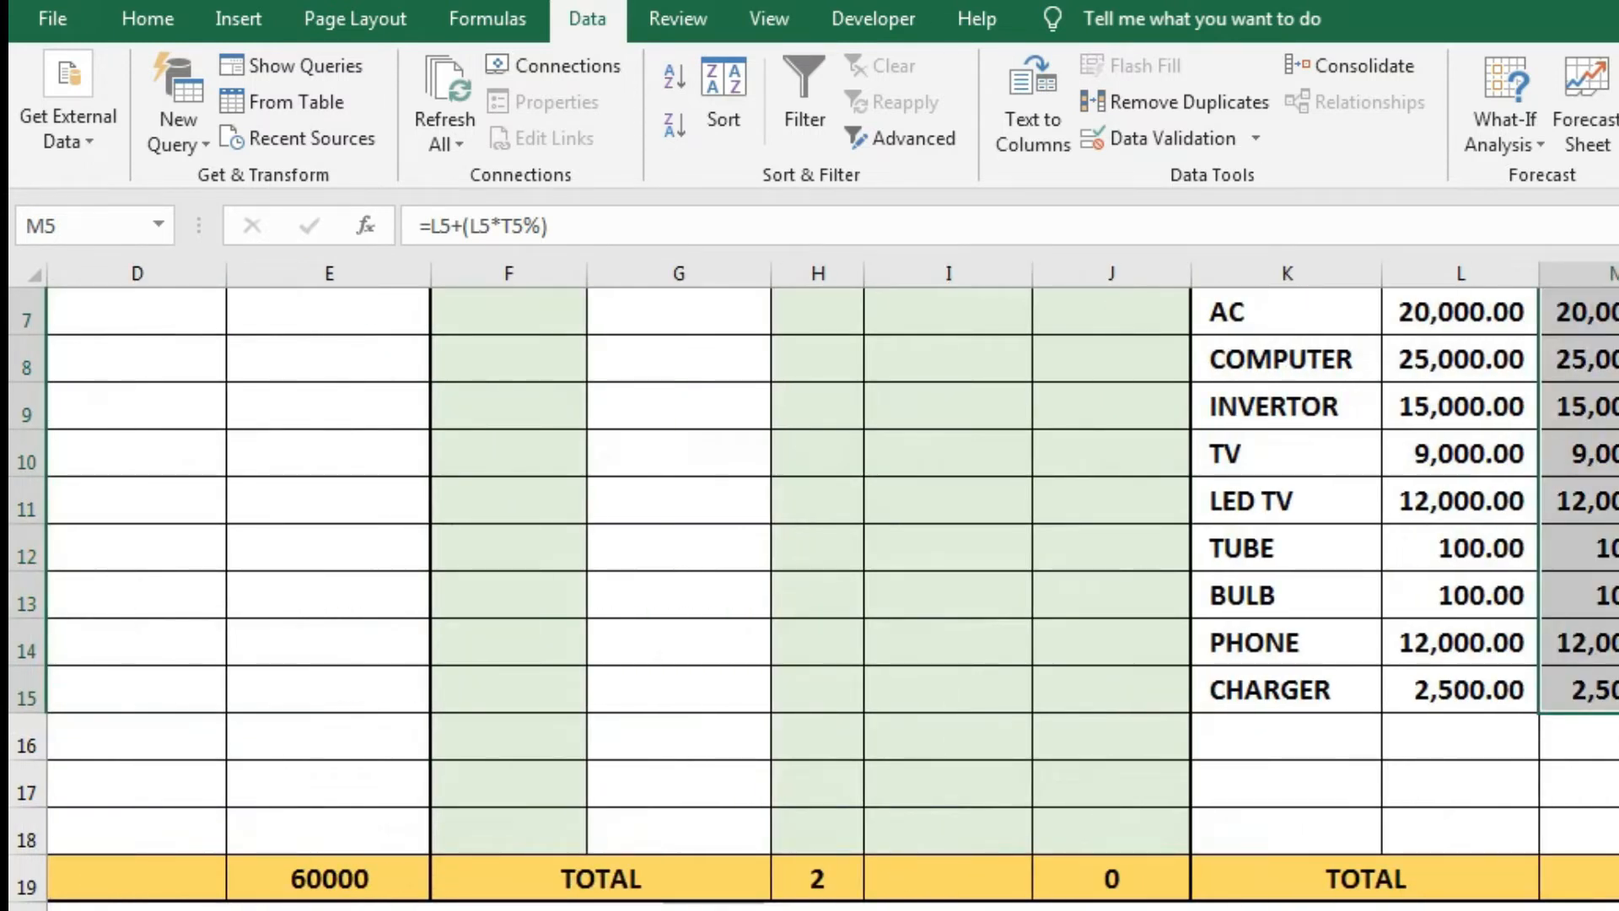
scroll(809, 590, "up", 2)
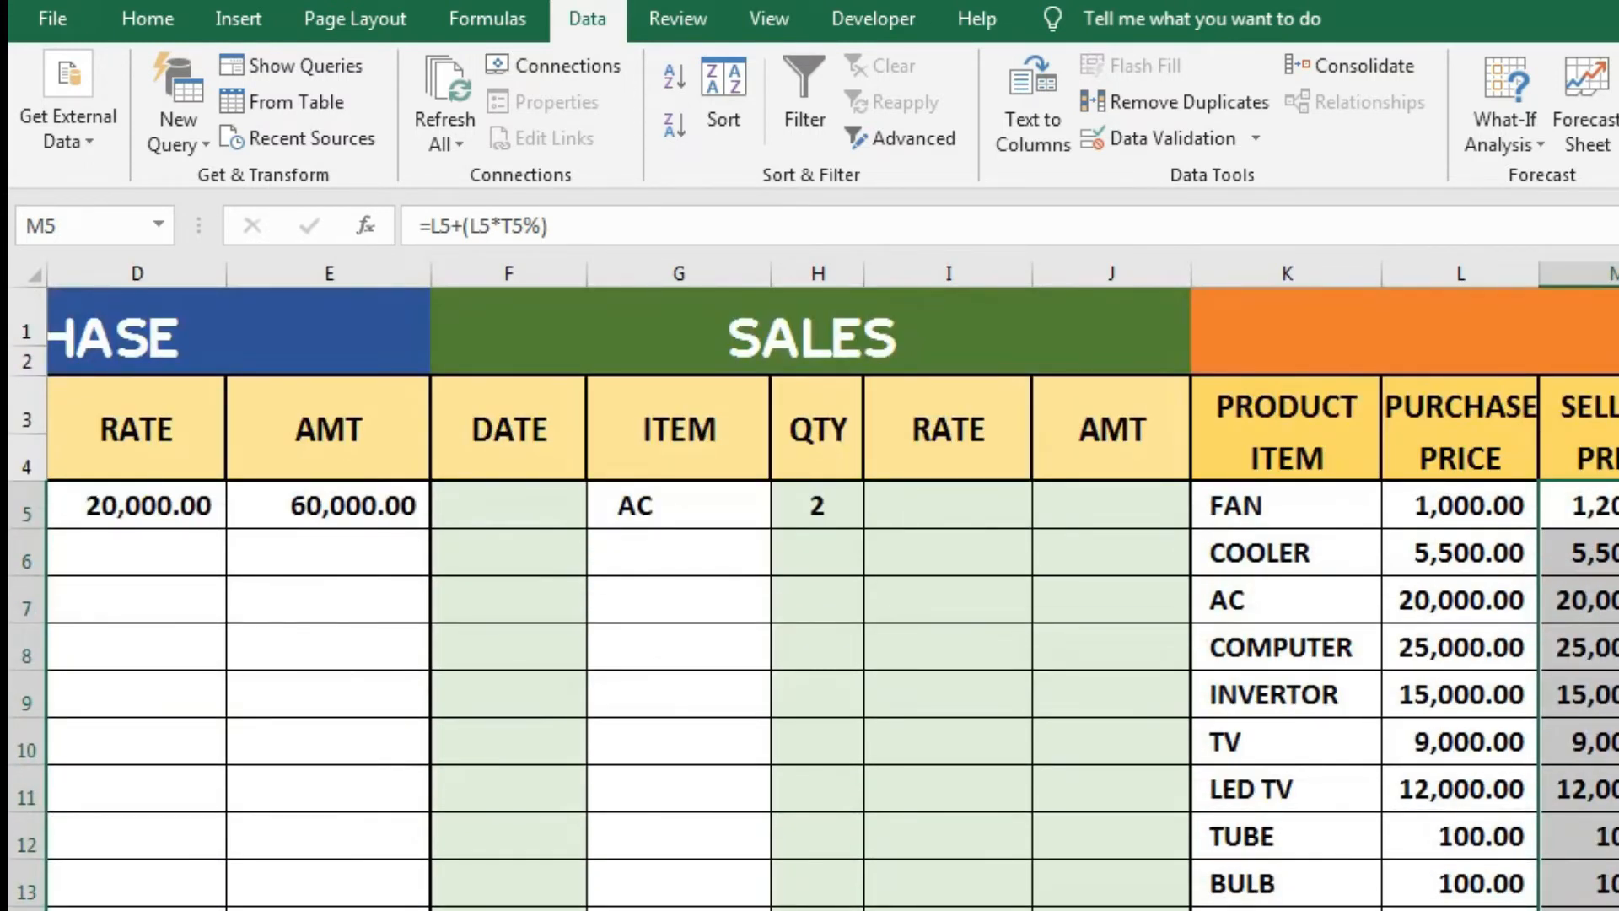
scroll(810, 582, "left", 2)
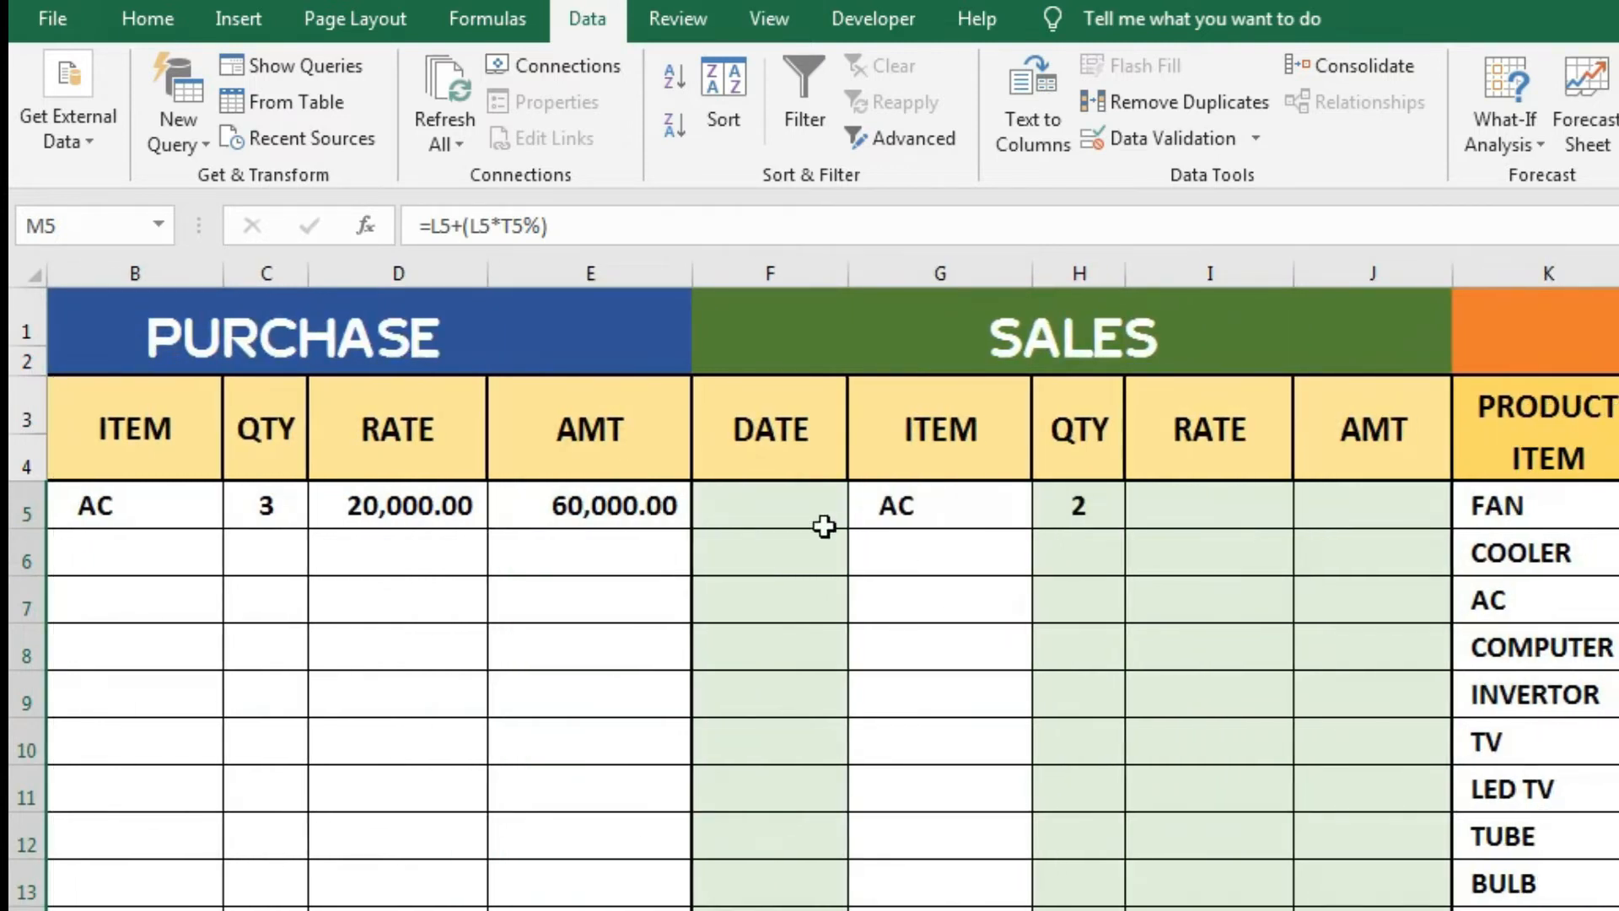
left_click(1223, 507)
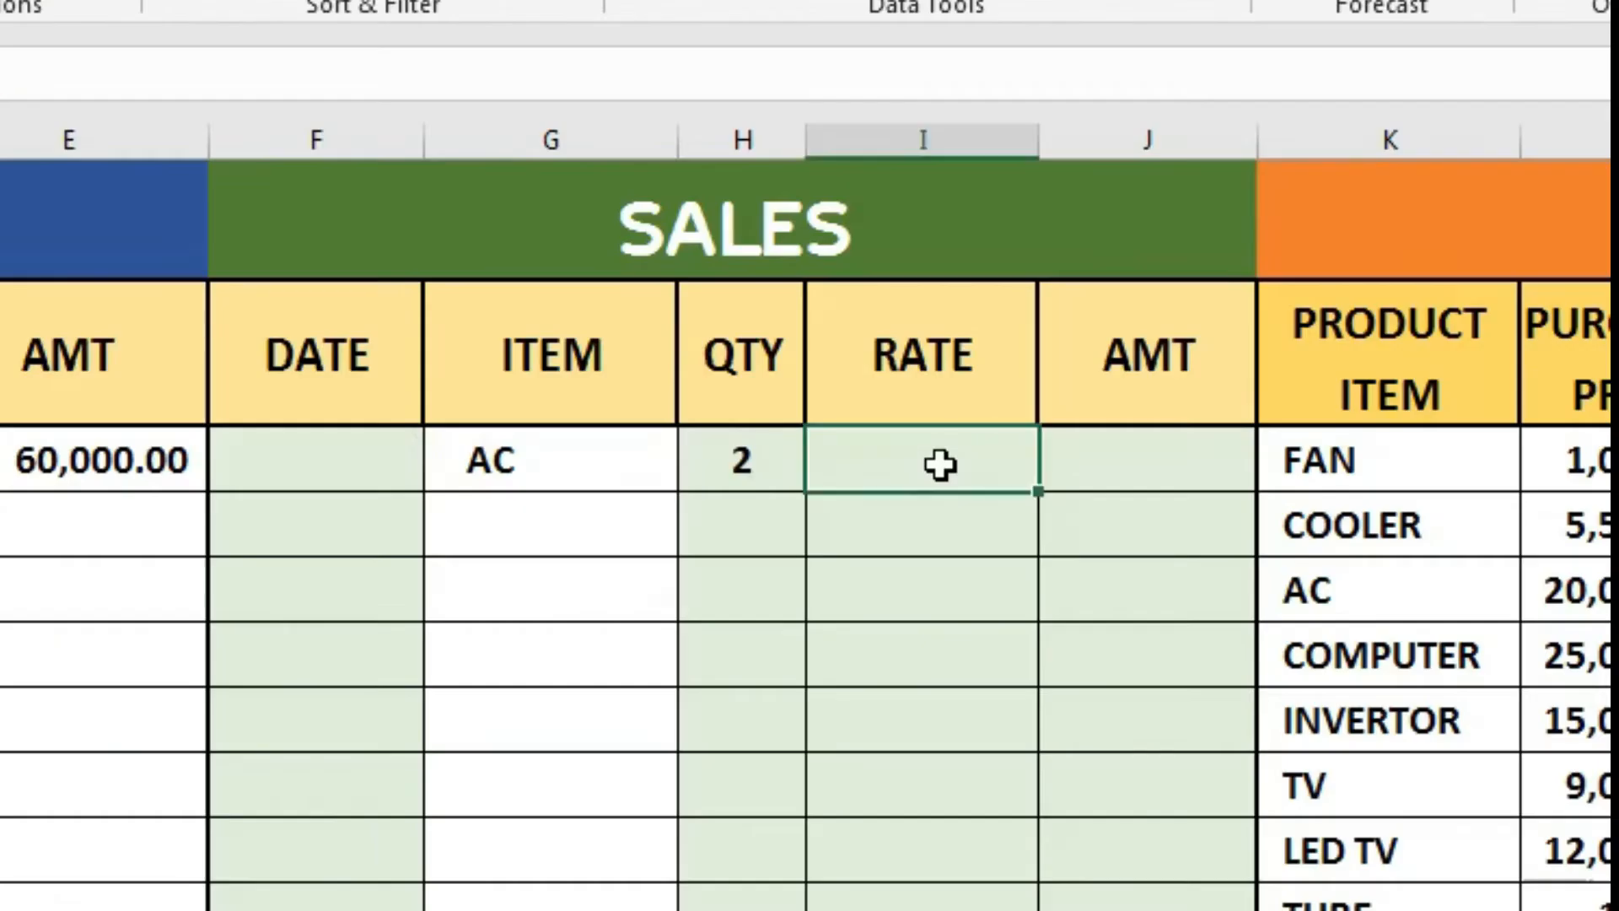
type("=VLOOKUP(")
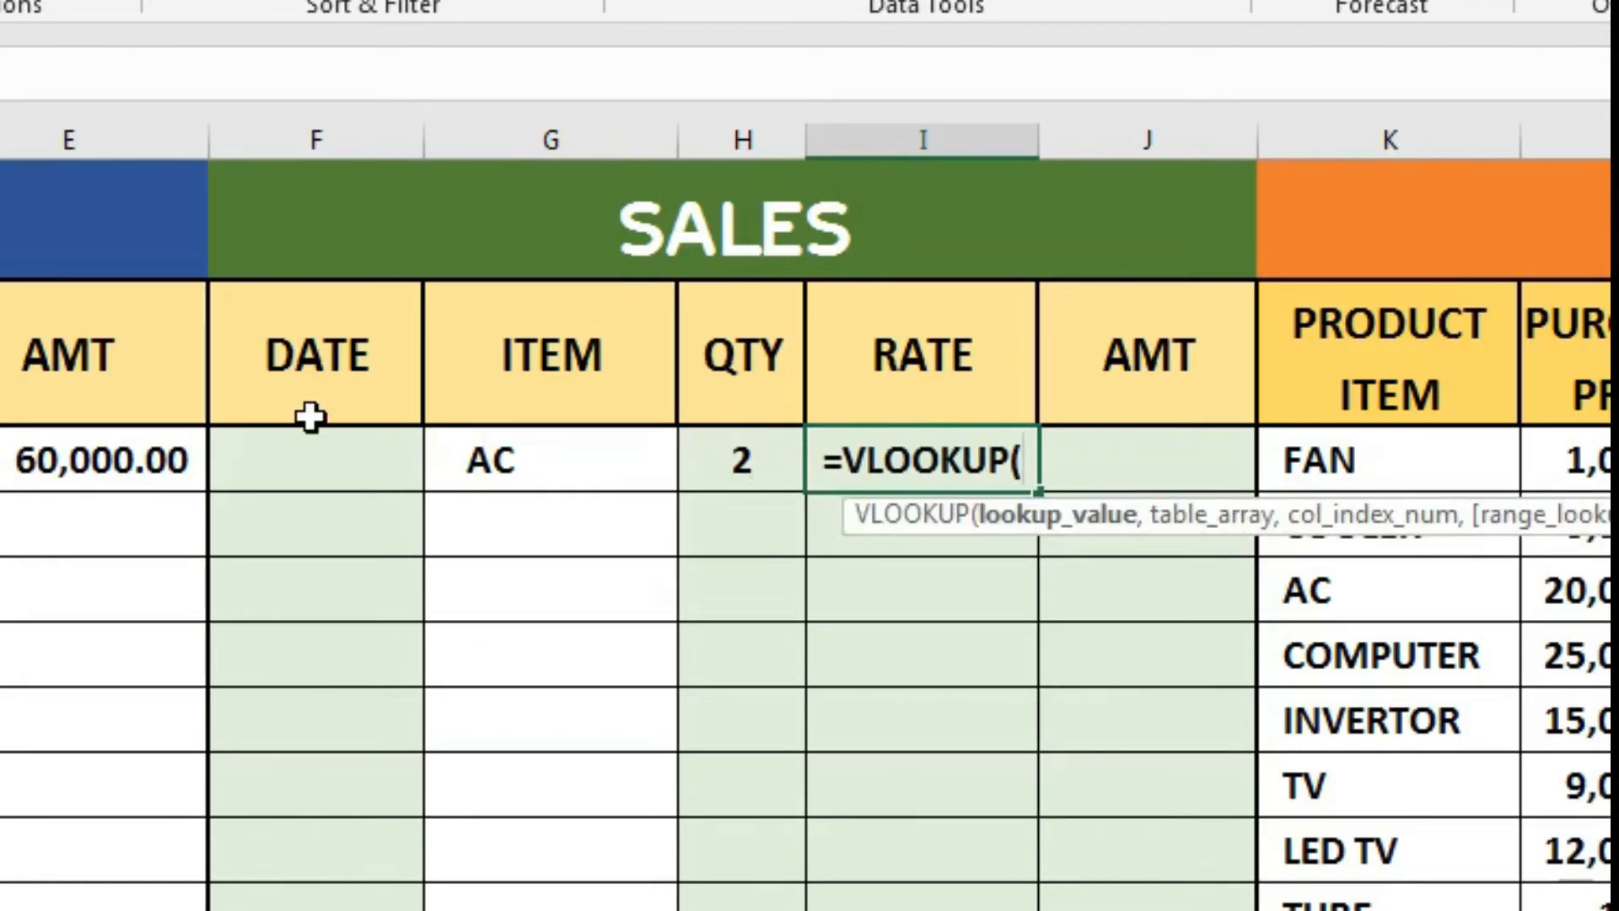
left_click(558, 463)
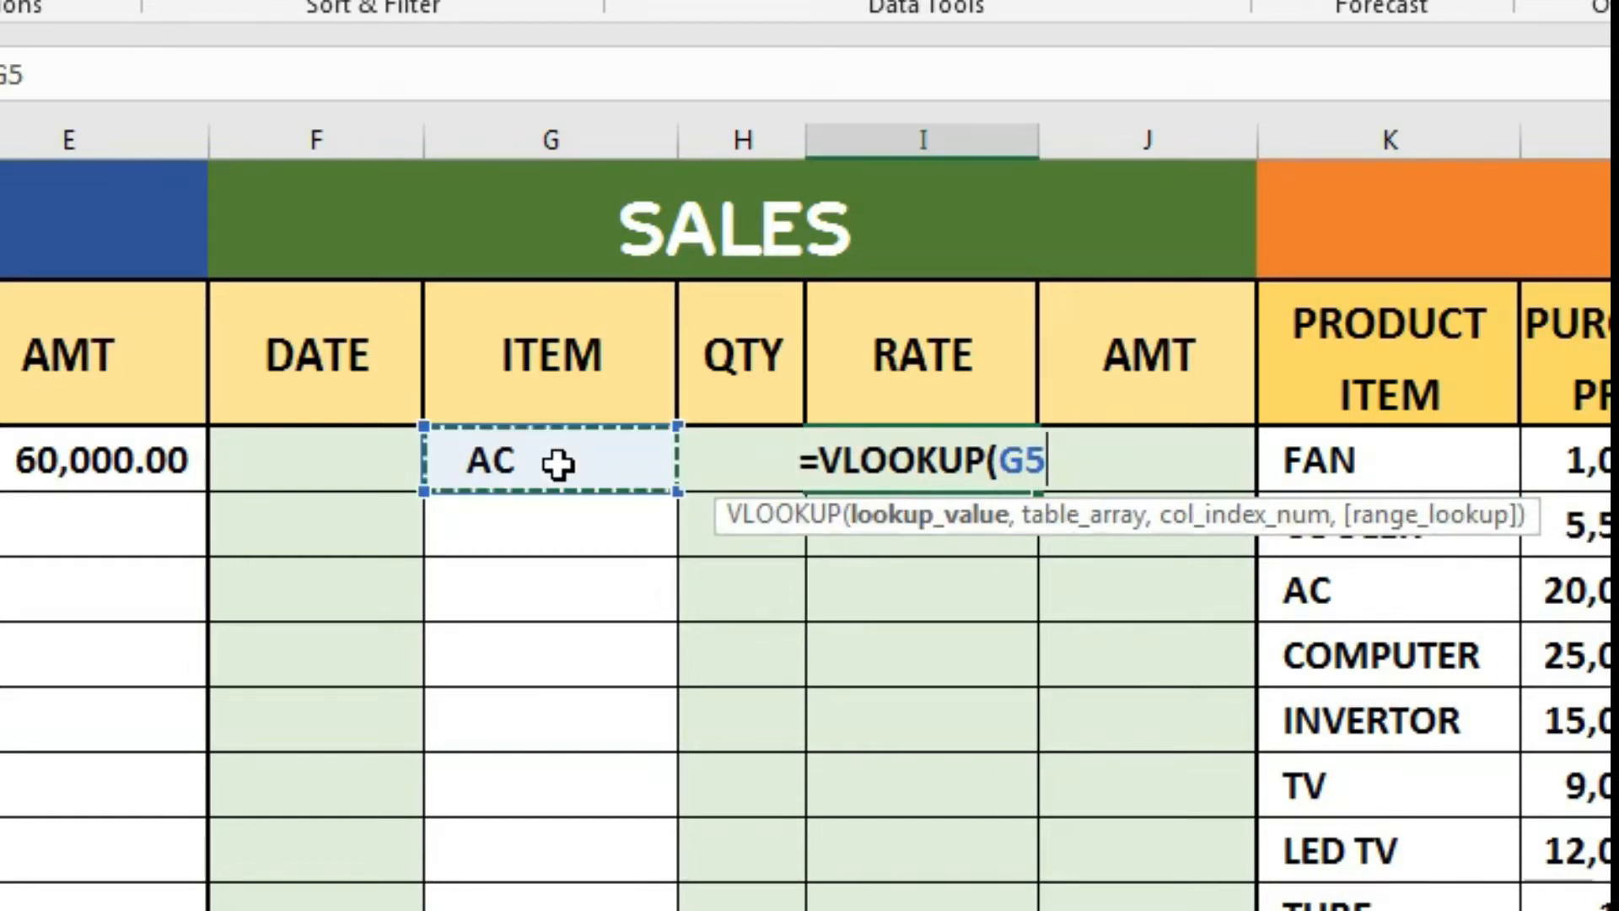
type(",")
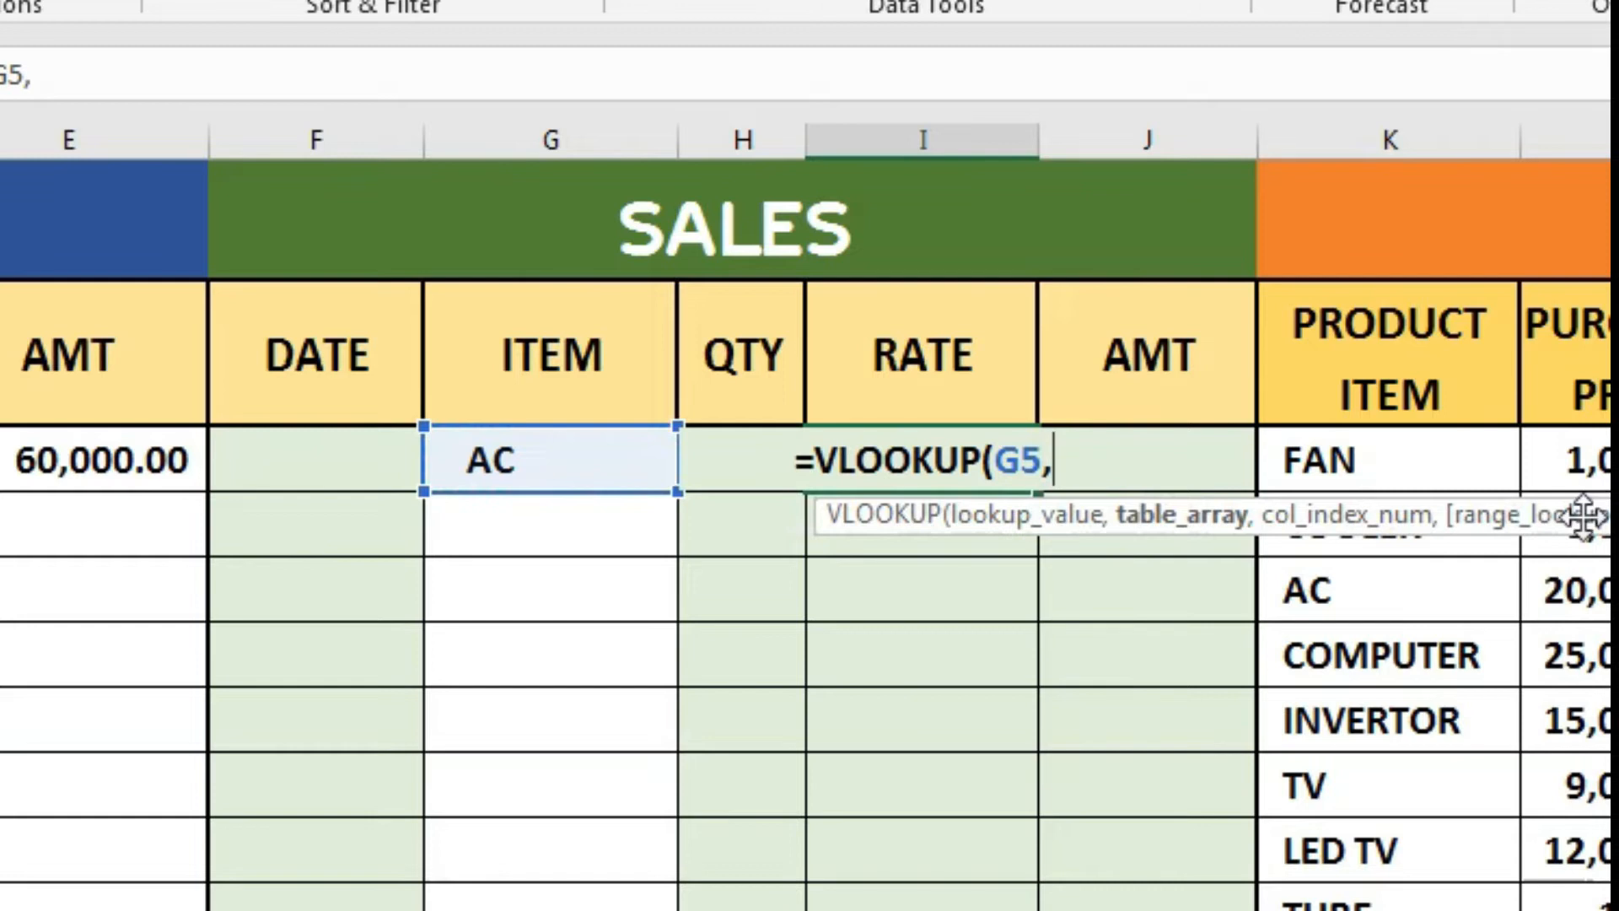
left_click_drag(1367, 454, 989, 718)
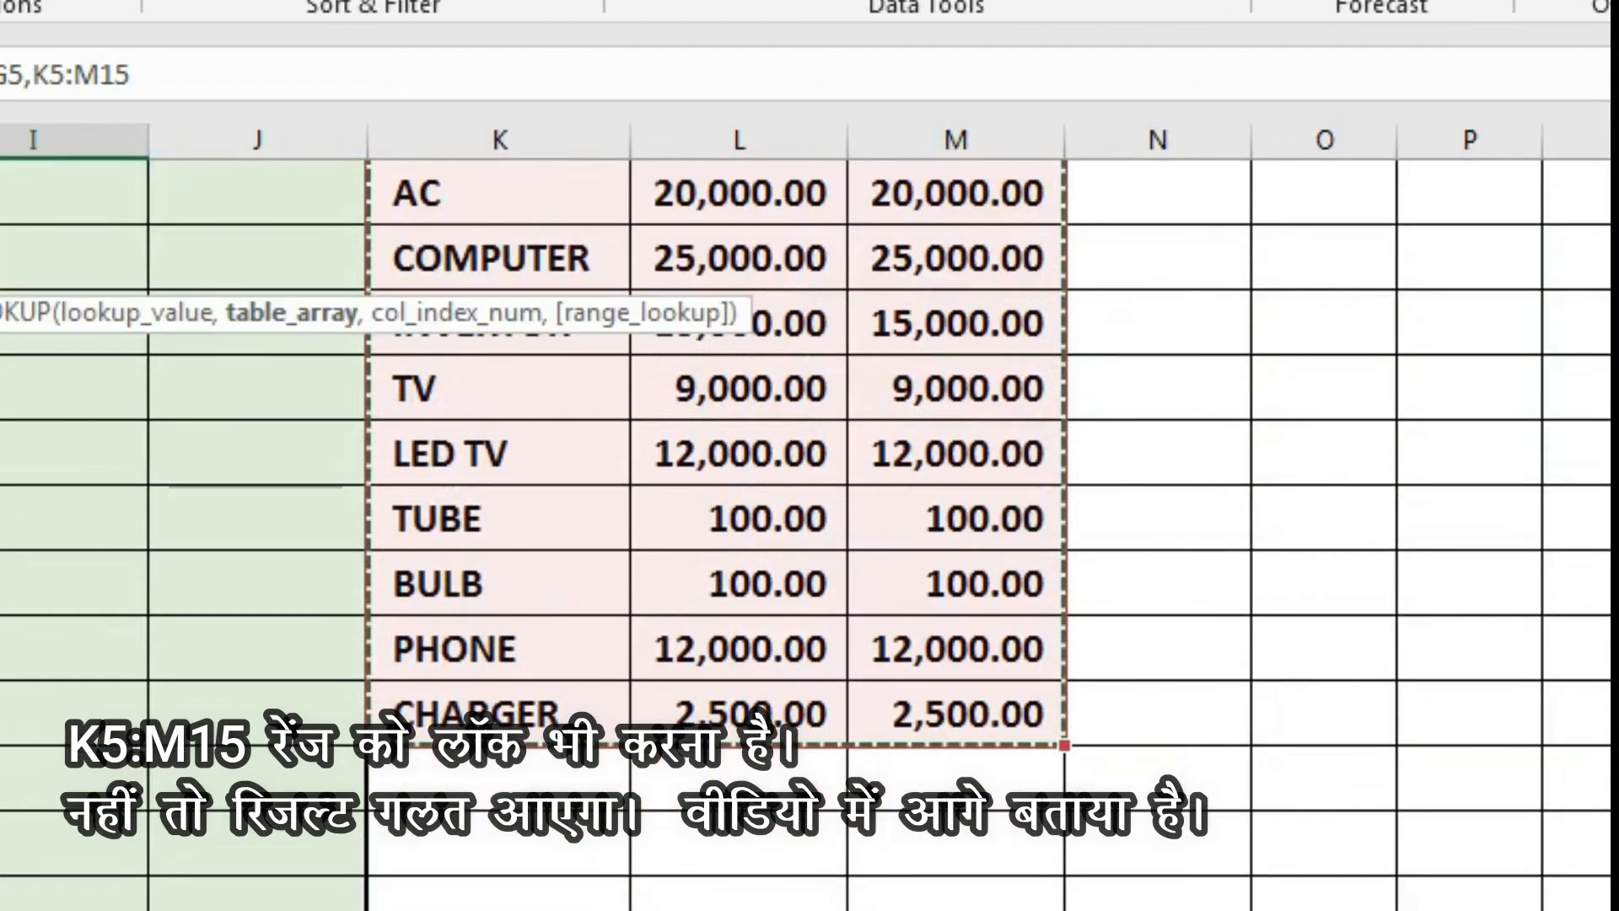
scroll(308, 464, "up", 2)
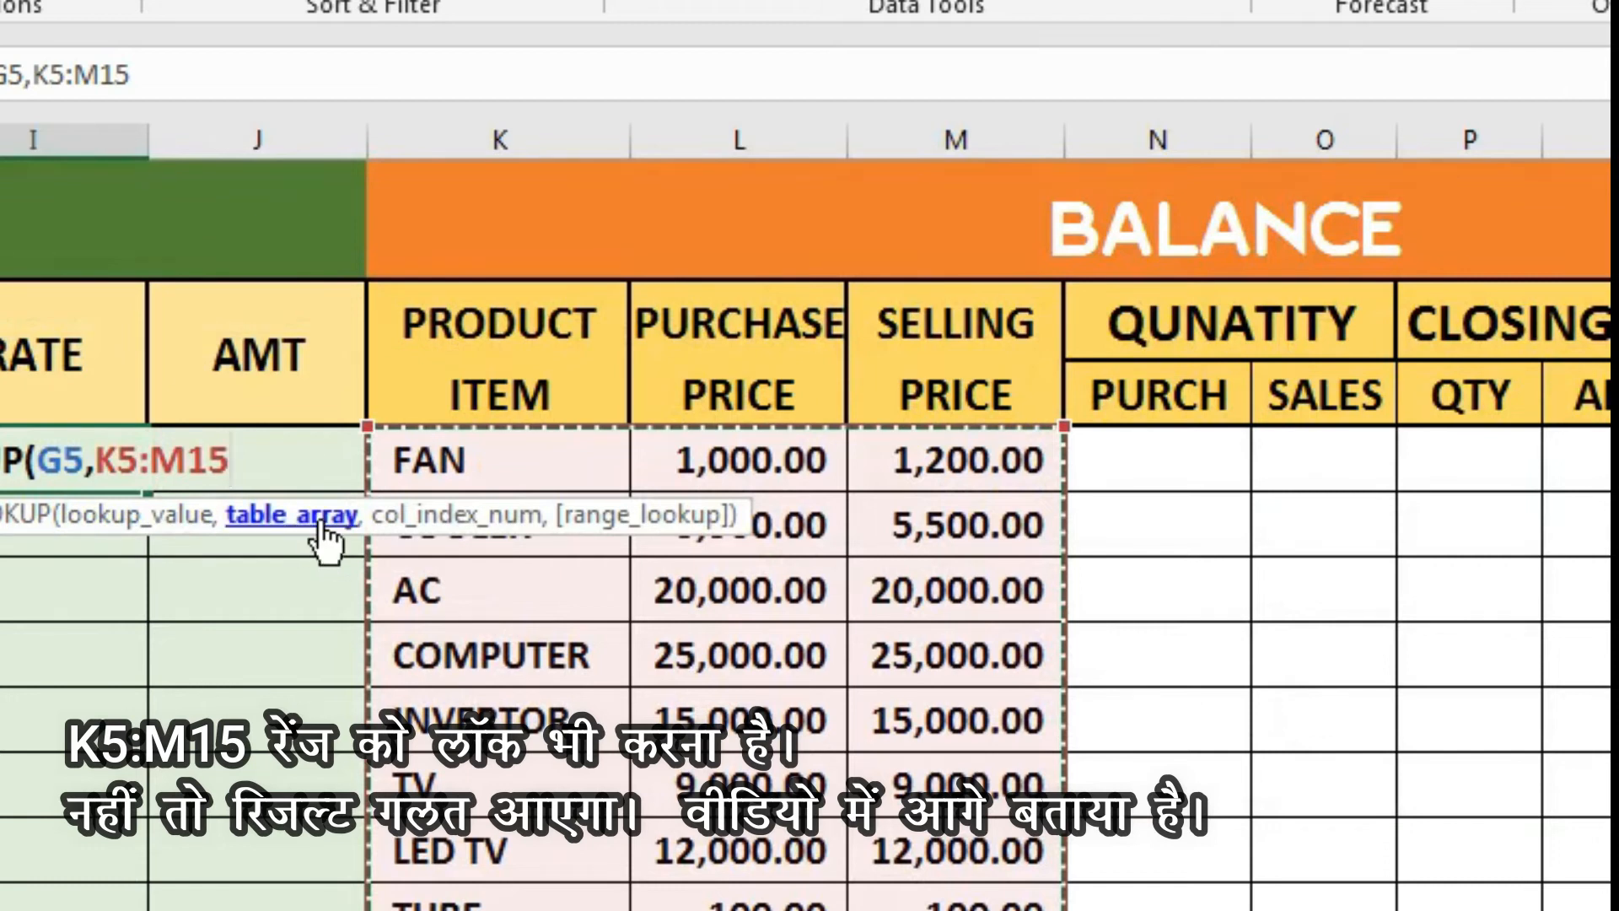
type(",")
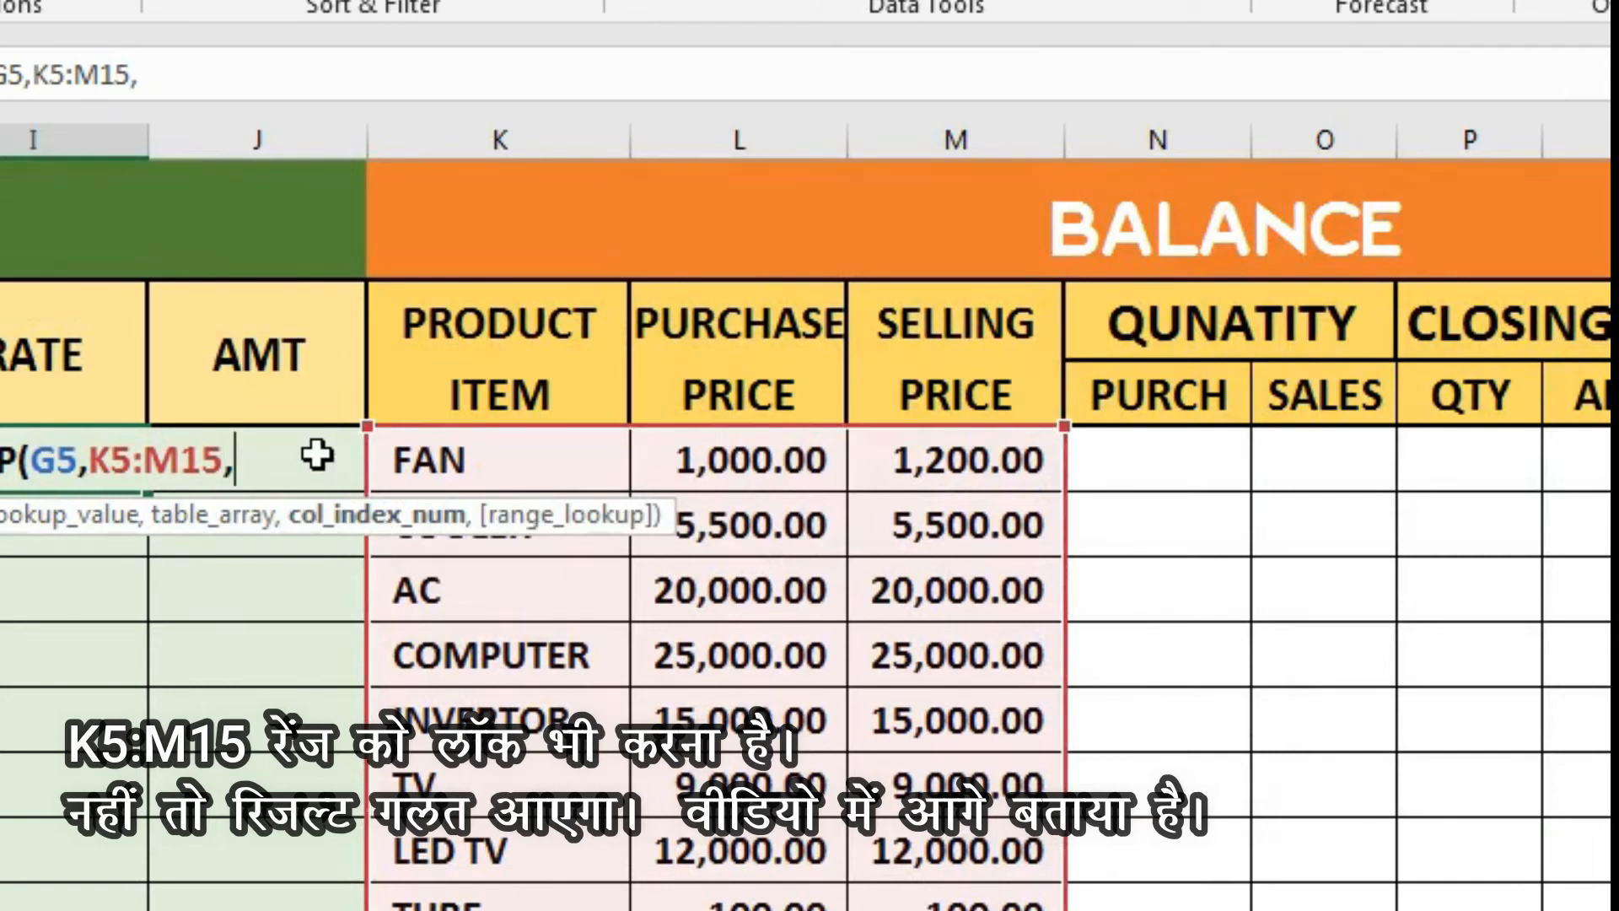
type("3")
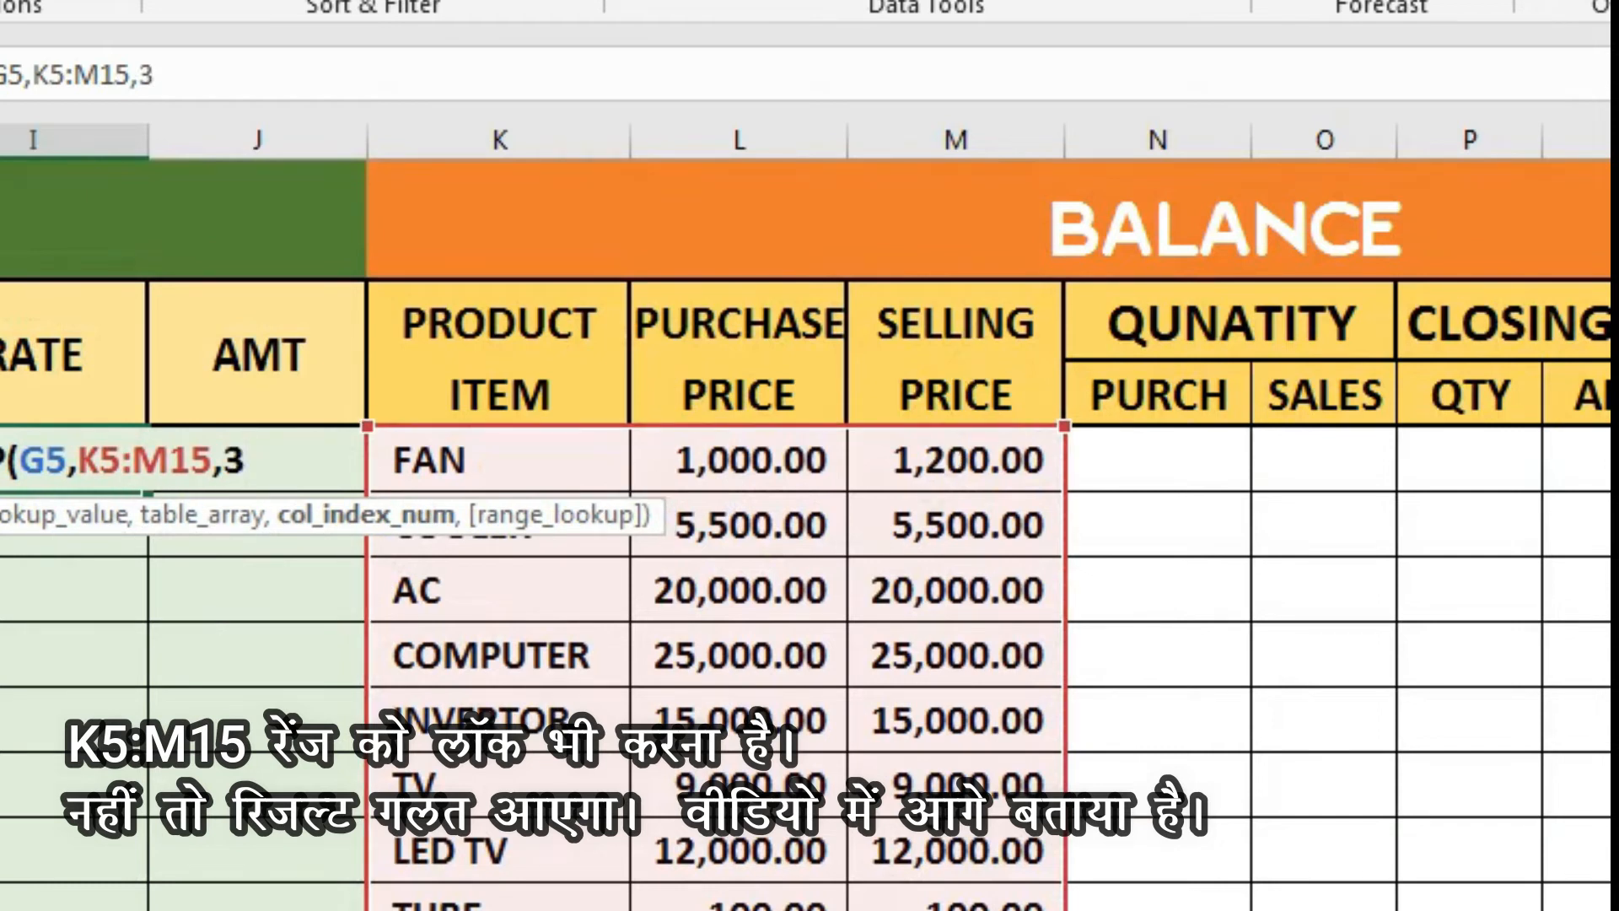
type(",0")
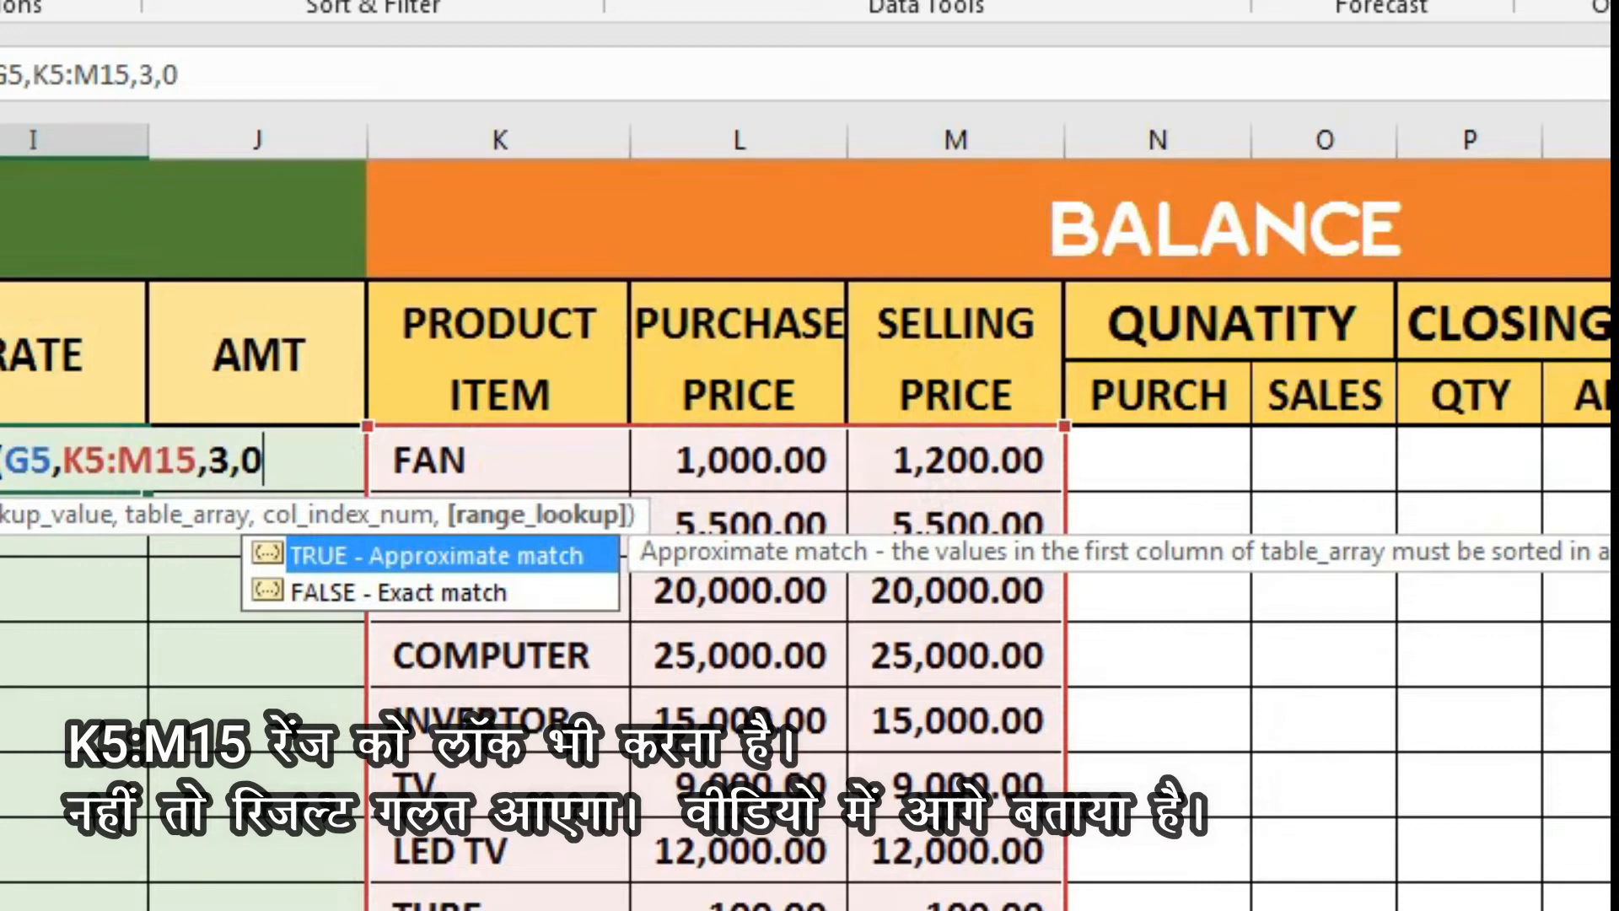
type(")")
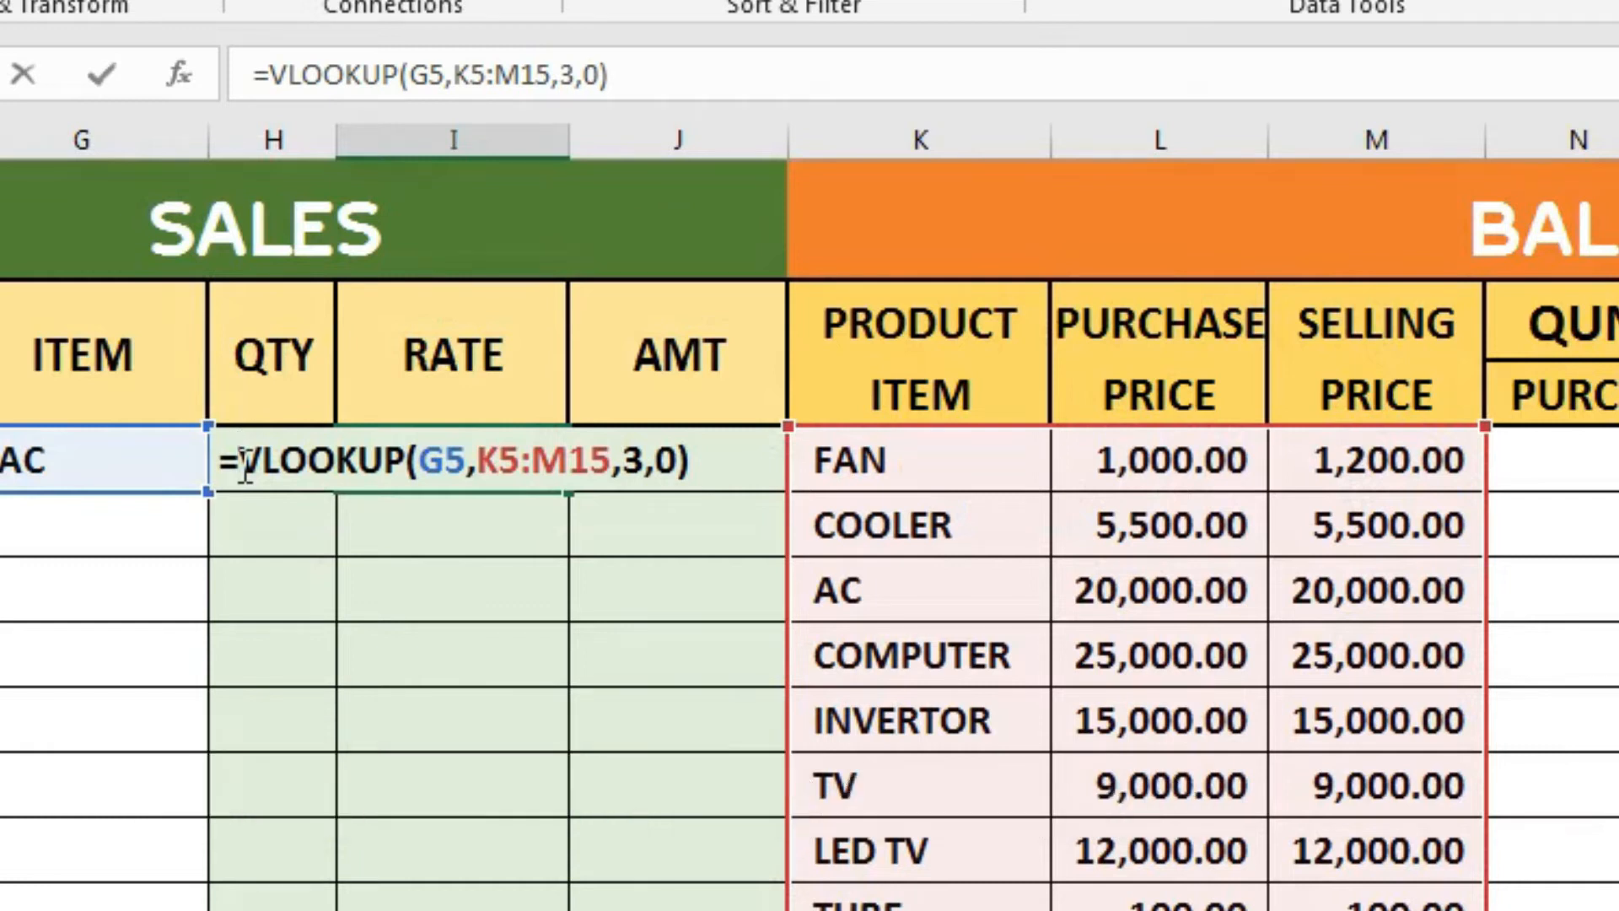
- Wrap the VLOOKUP in I5 in IFERROR with "" as the error value and commit the formula
left_click(245, 464)
type("IFE")
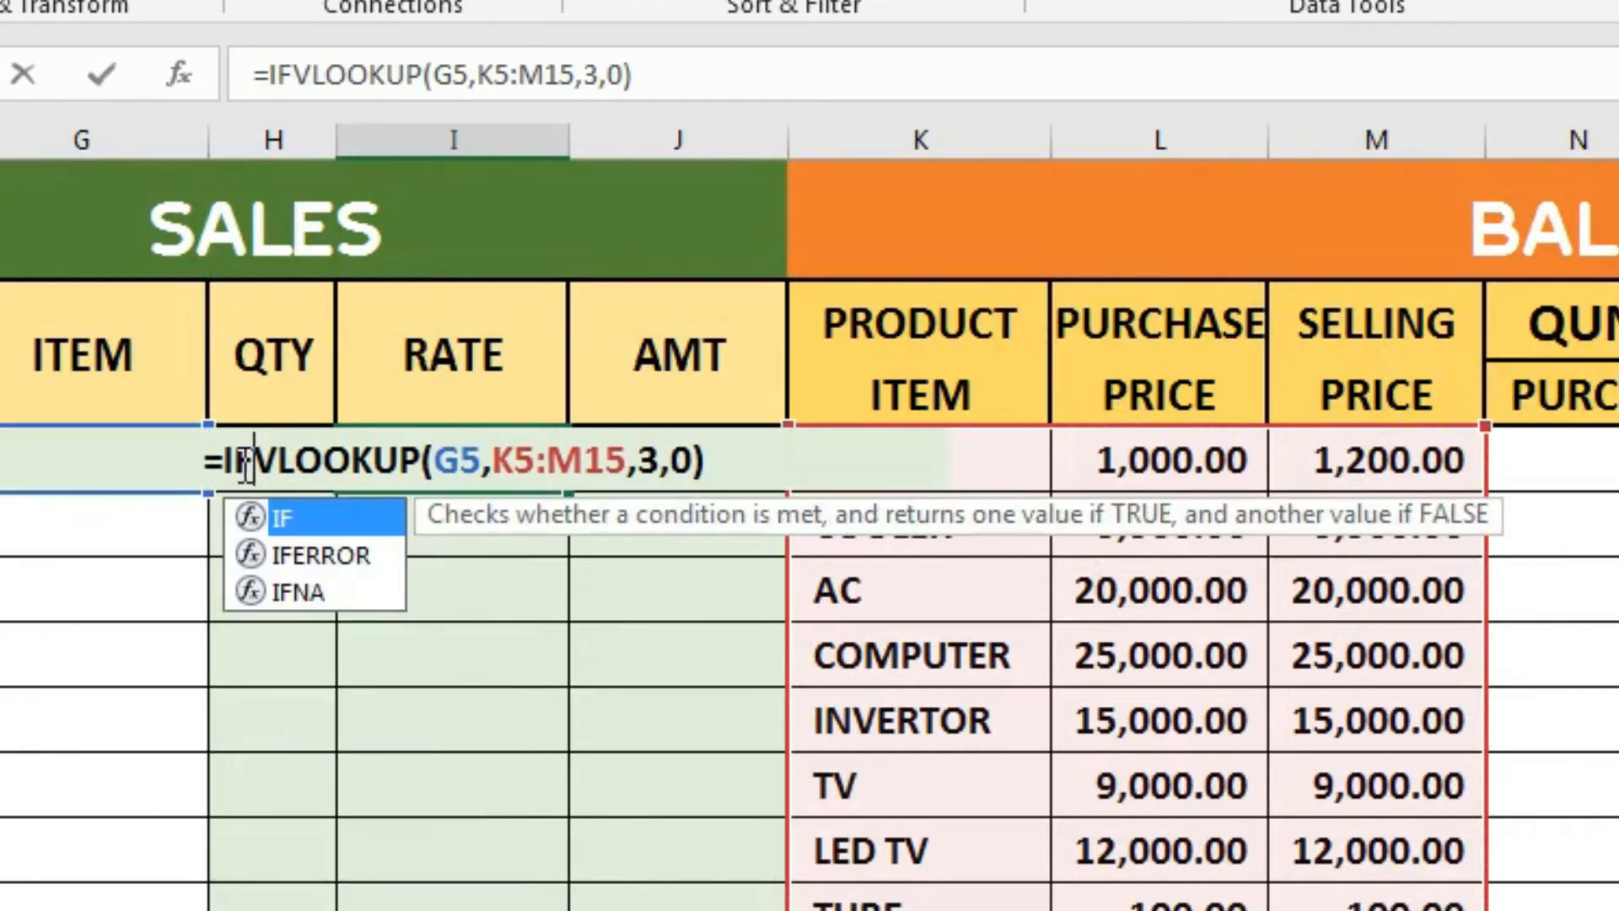
key("Tab")
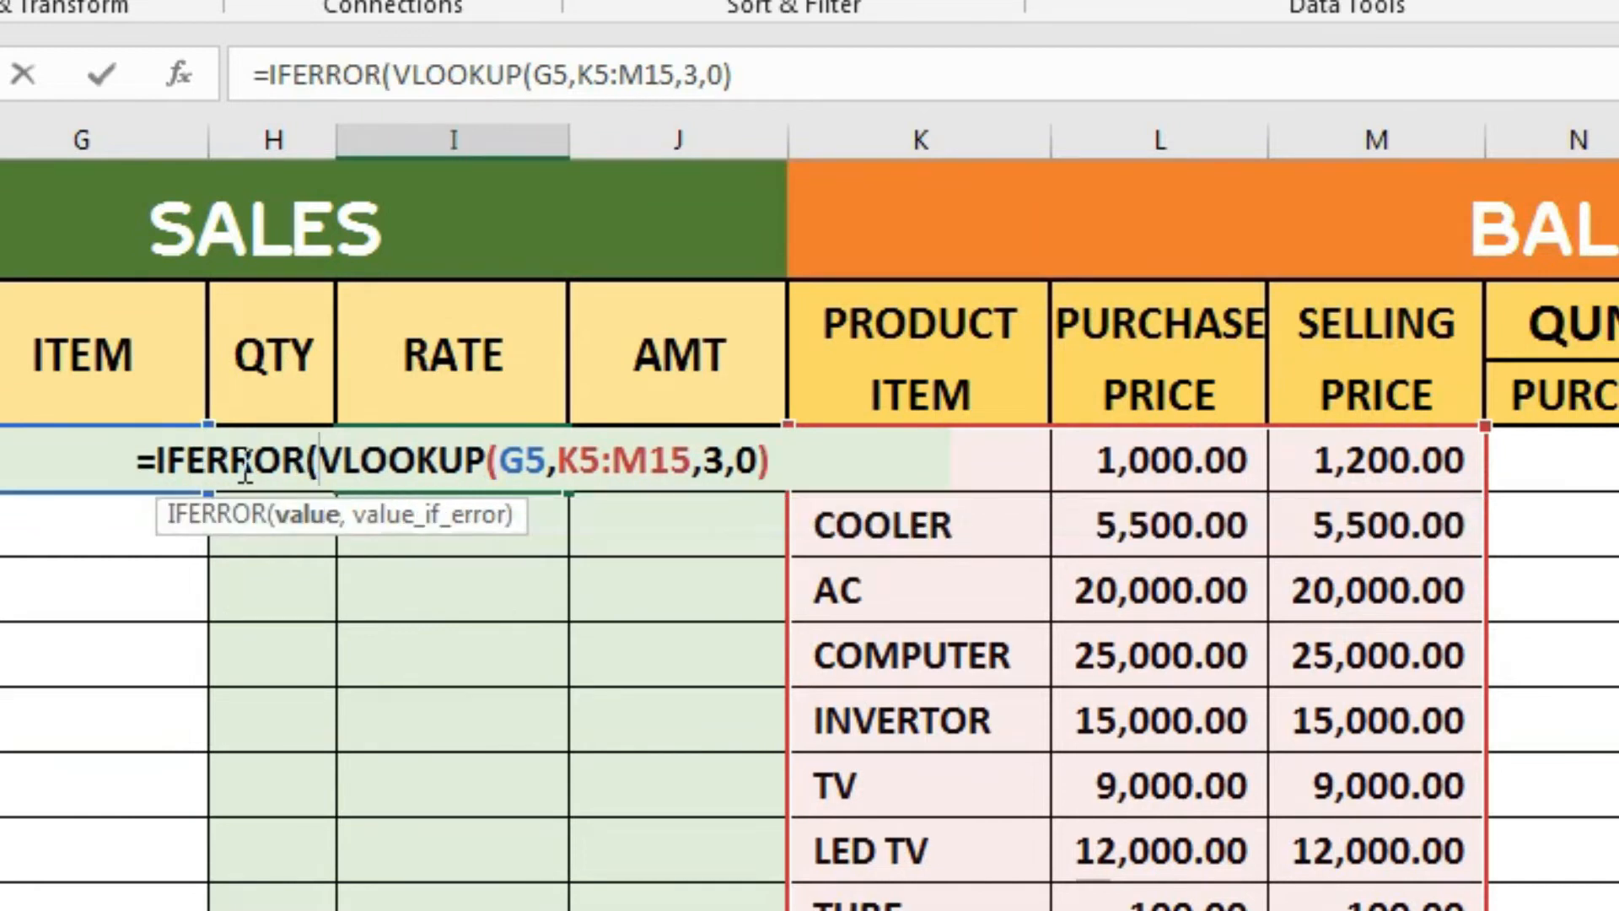
left_click(855, 470)
type(",")
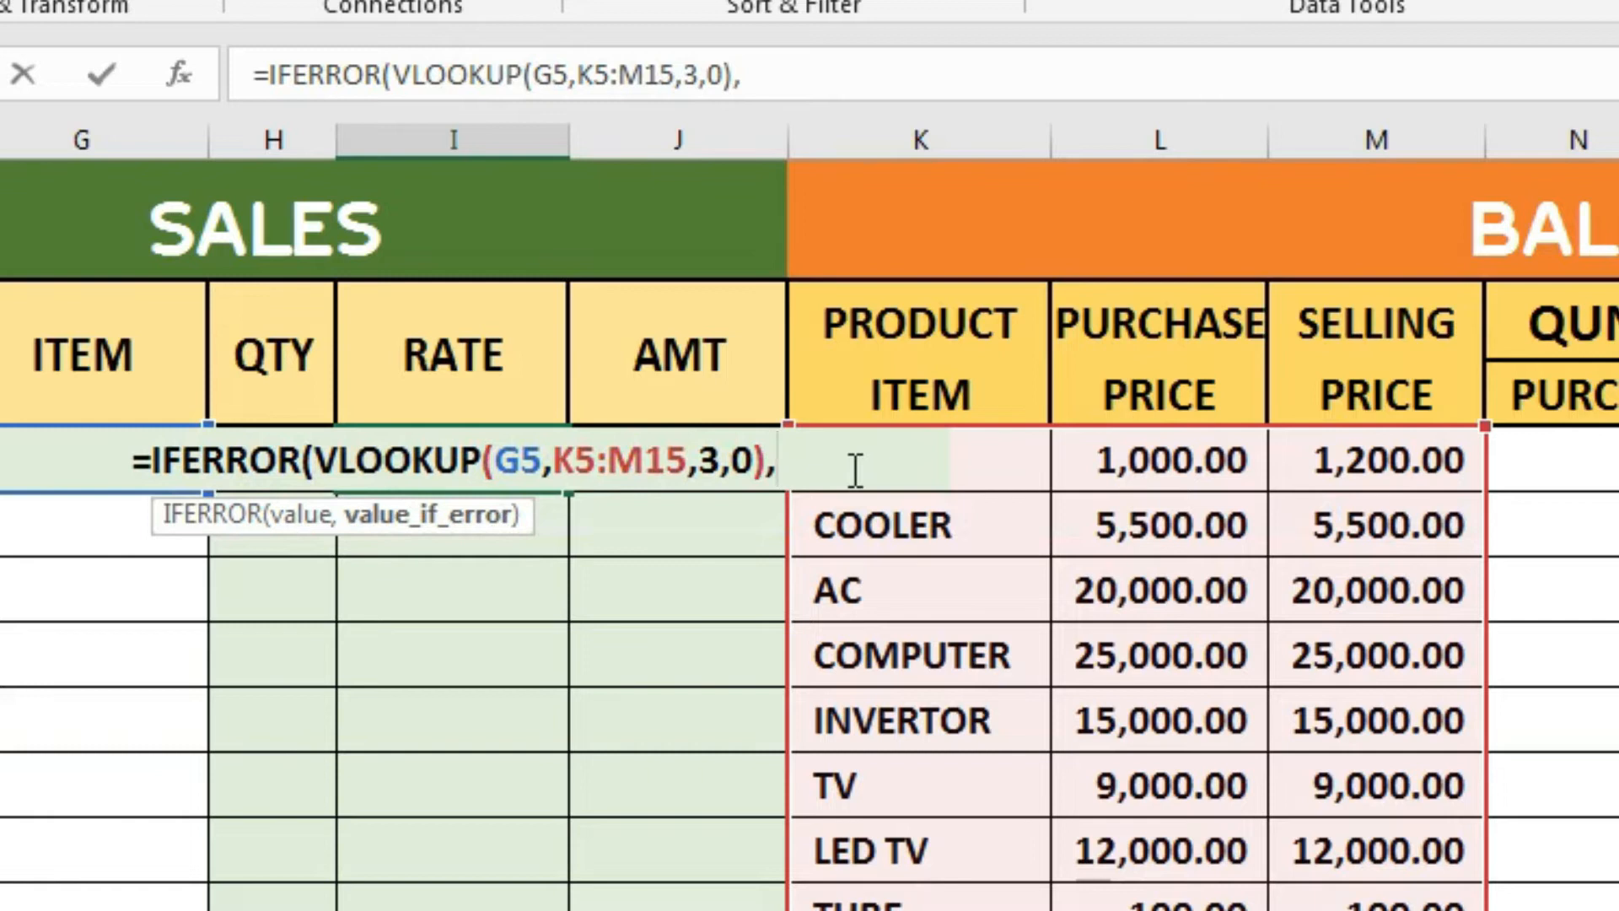
type("\"\")")
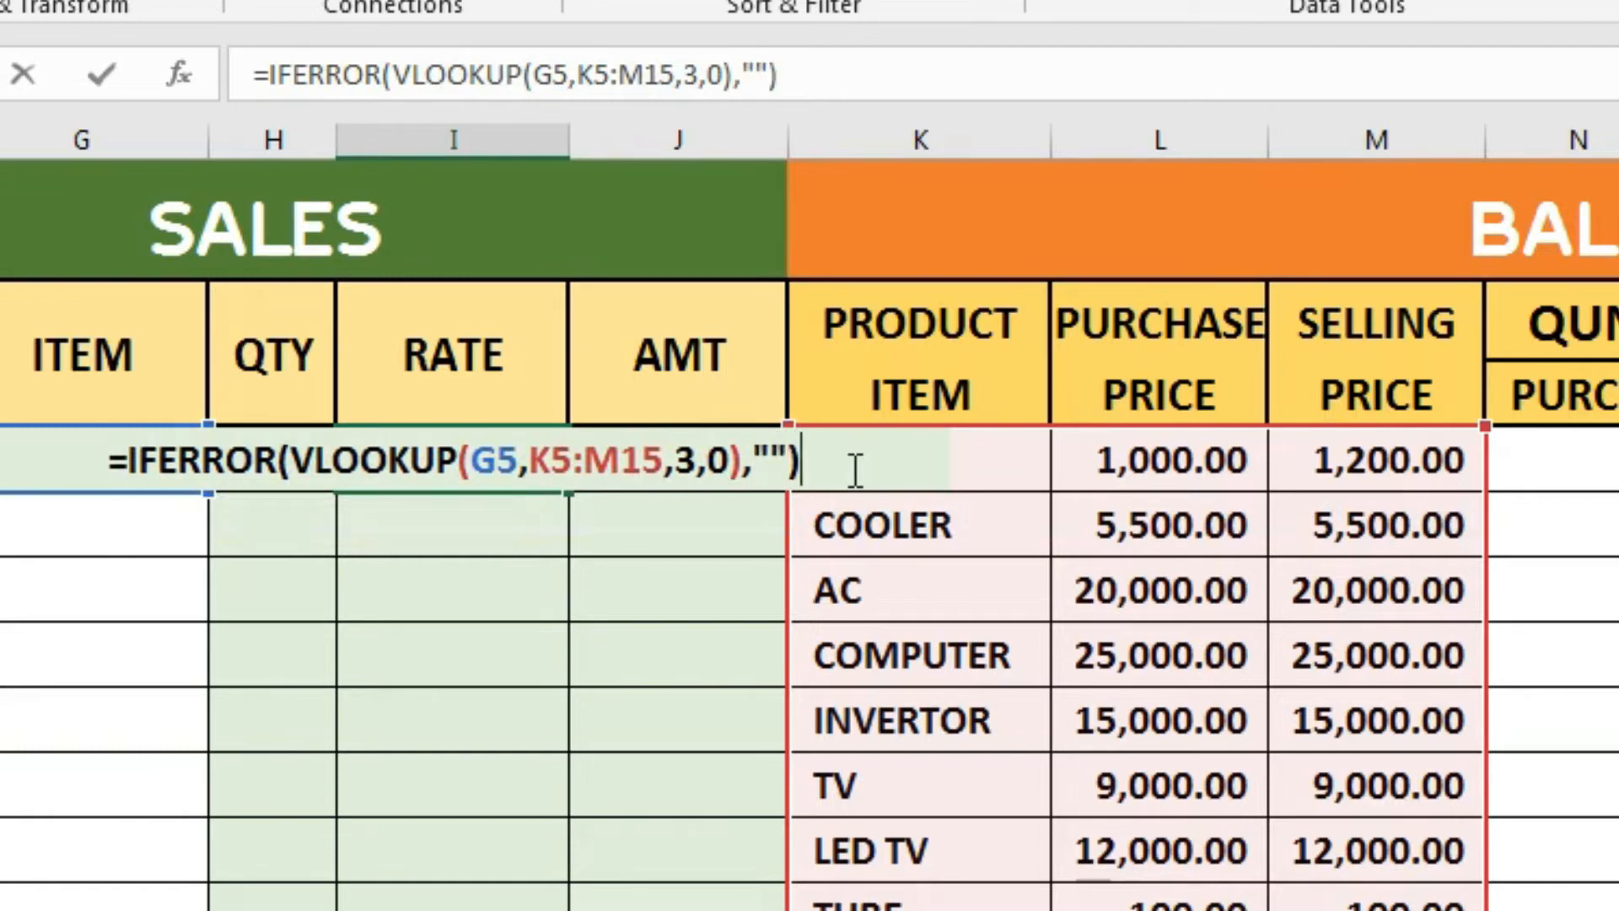
key("Return")
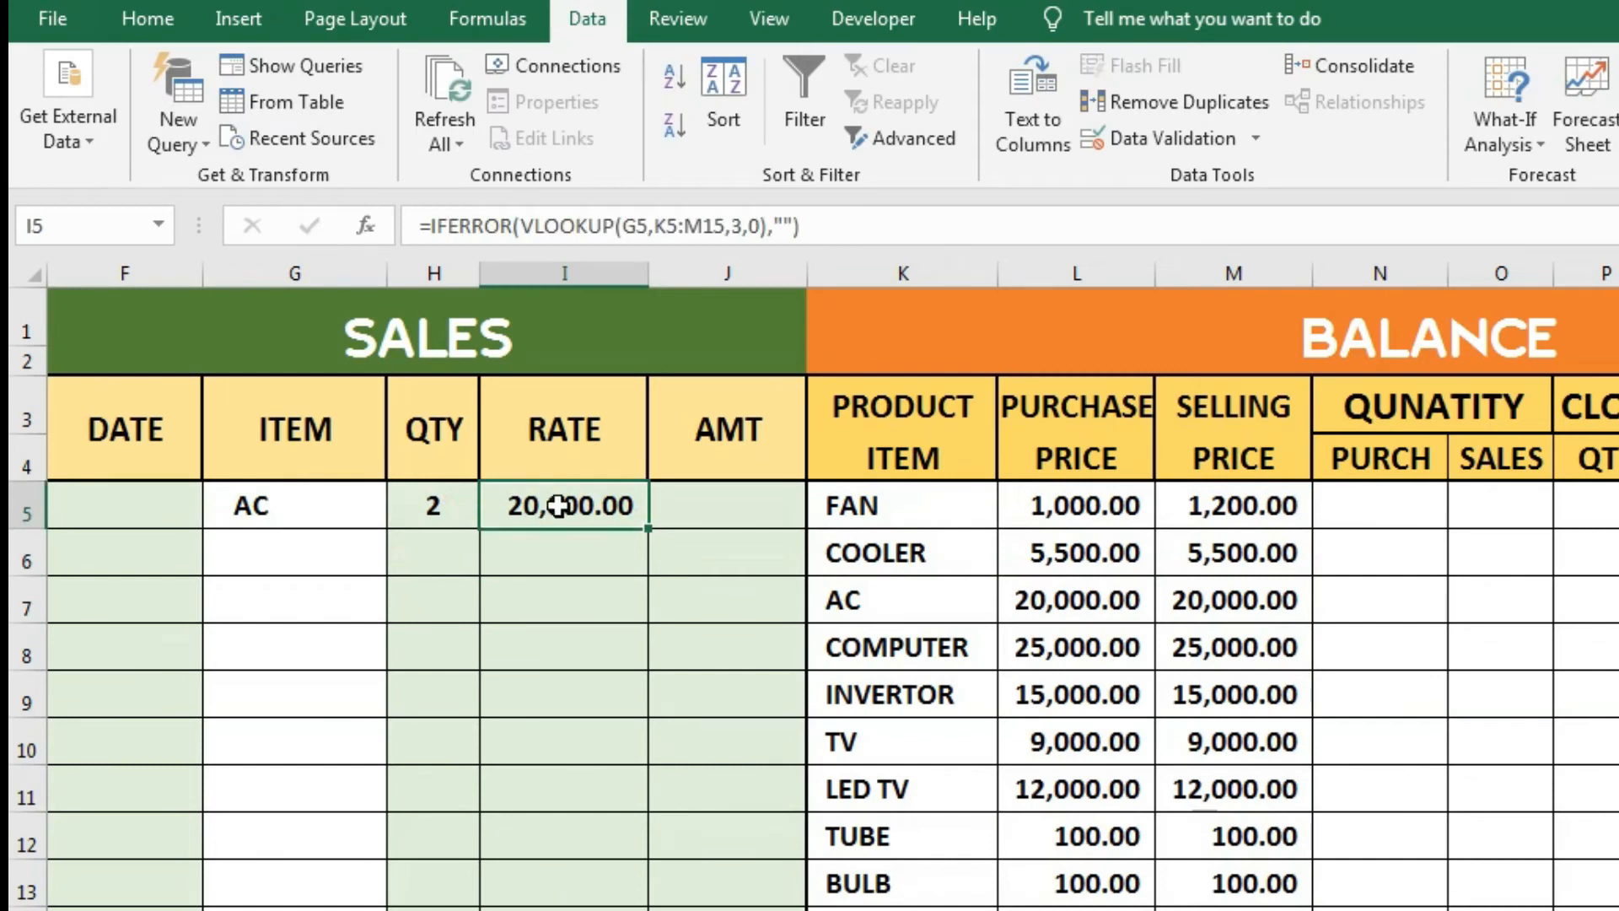
- Fill the sales rate formula from I5 down to I18
left_click(430, 459)
left_click_drag(648, 528, 632, 839)
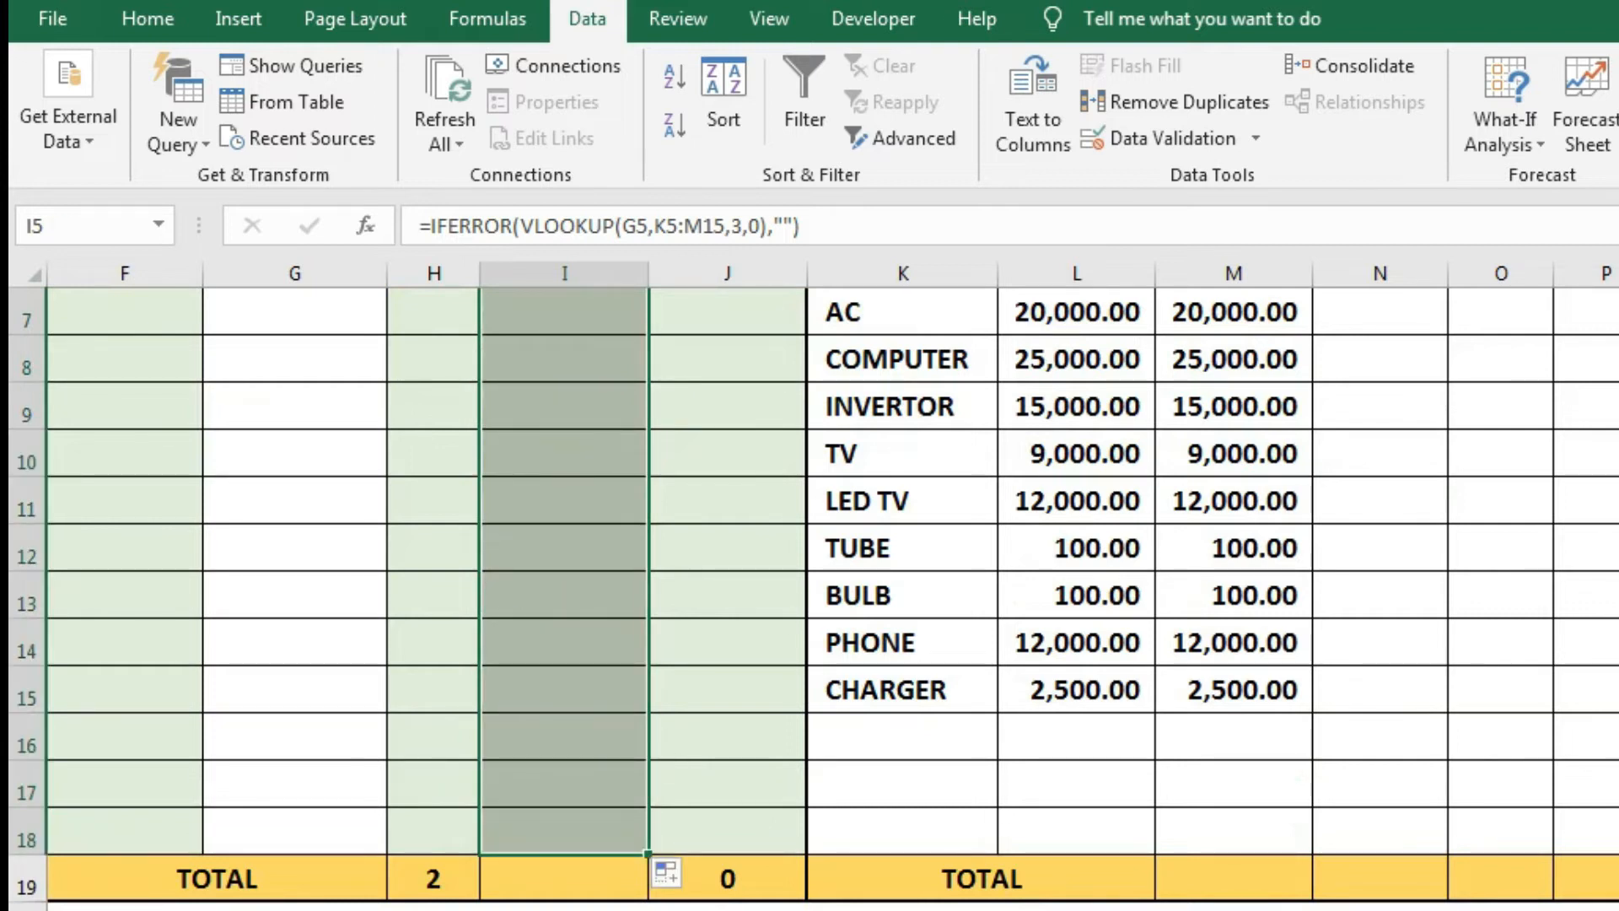
scroll(1337, 560, "up", 2)
left_click(390, 571)
left_click(318, 506)
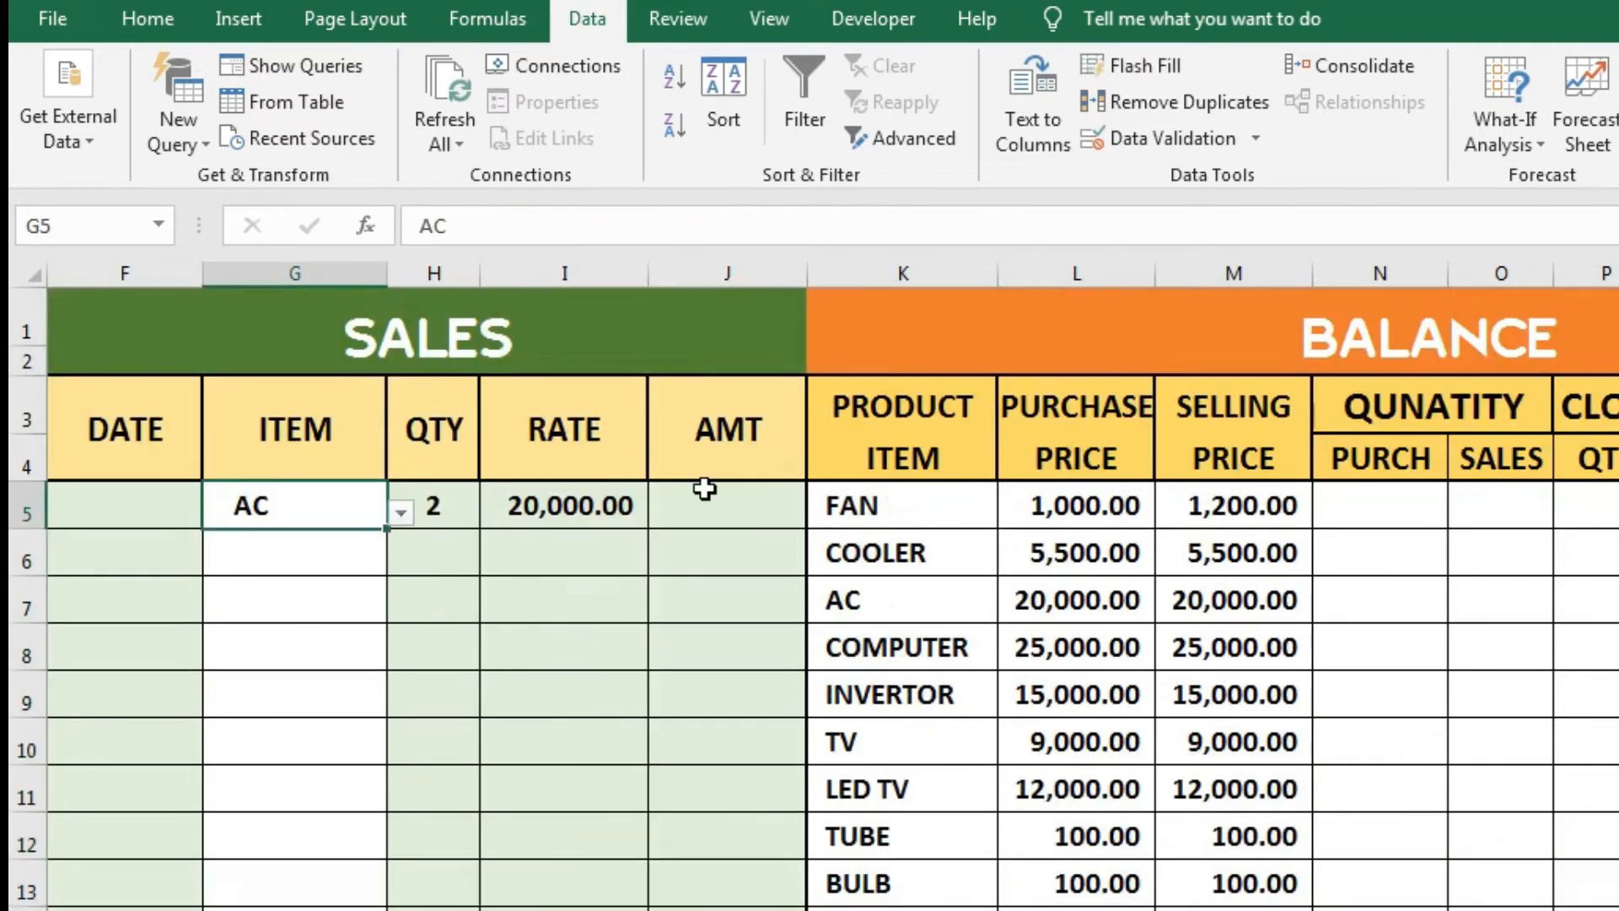
- Calculate the sales amount in J5 with =H5*I5 and fill it down to J8
scroll(833, 585, "left", 4)
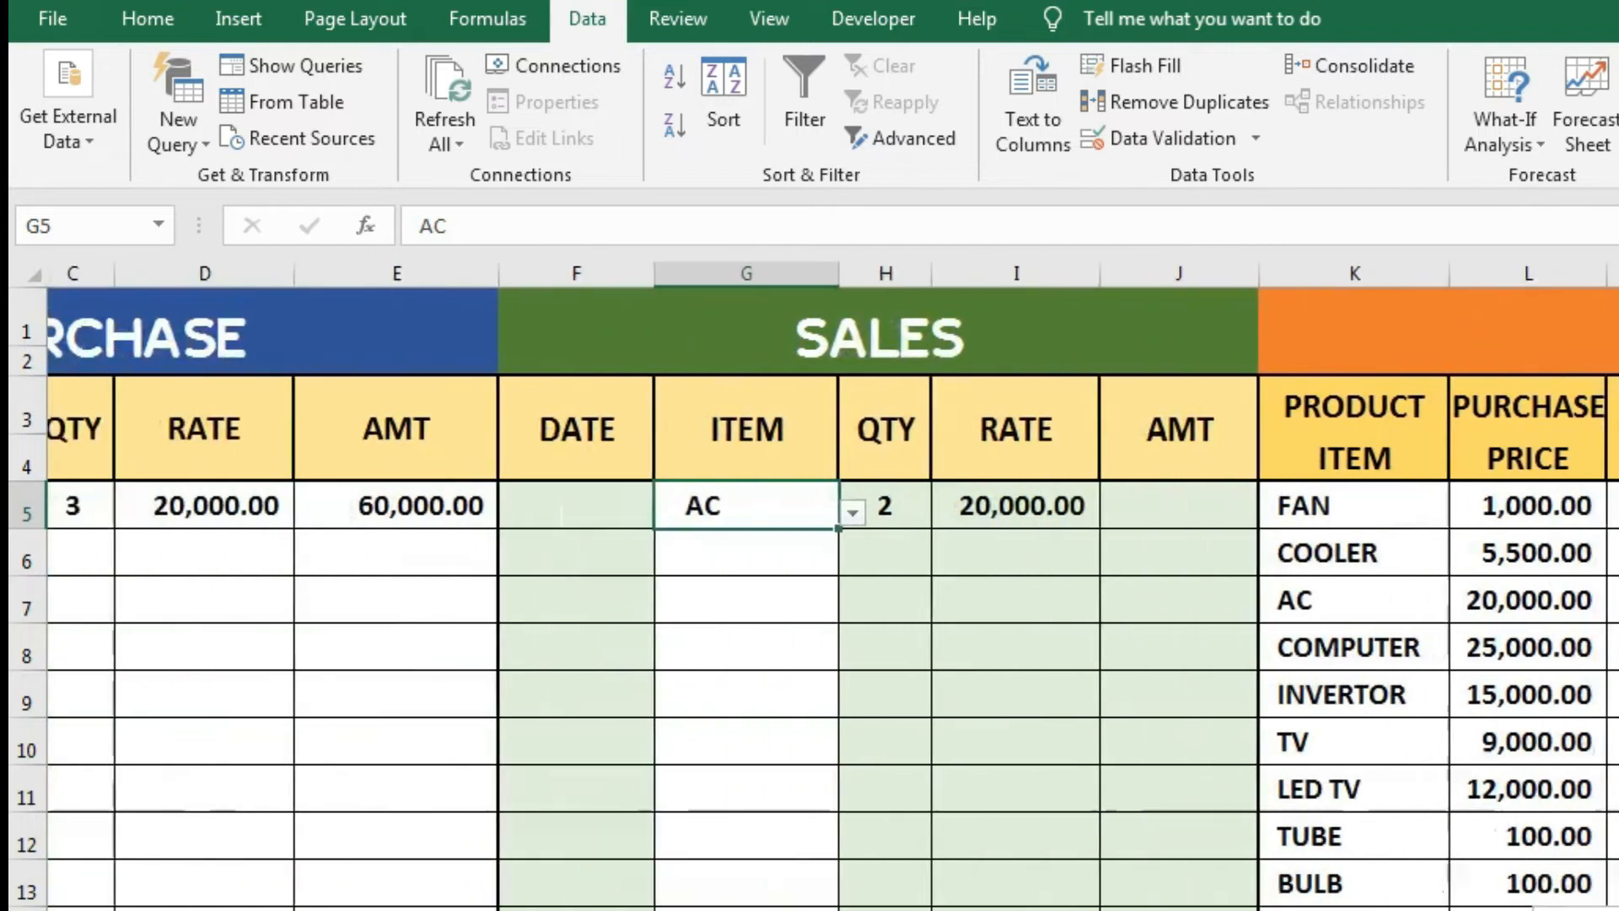
left_click(1365, 502)
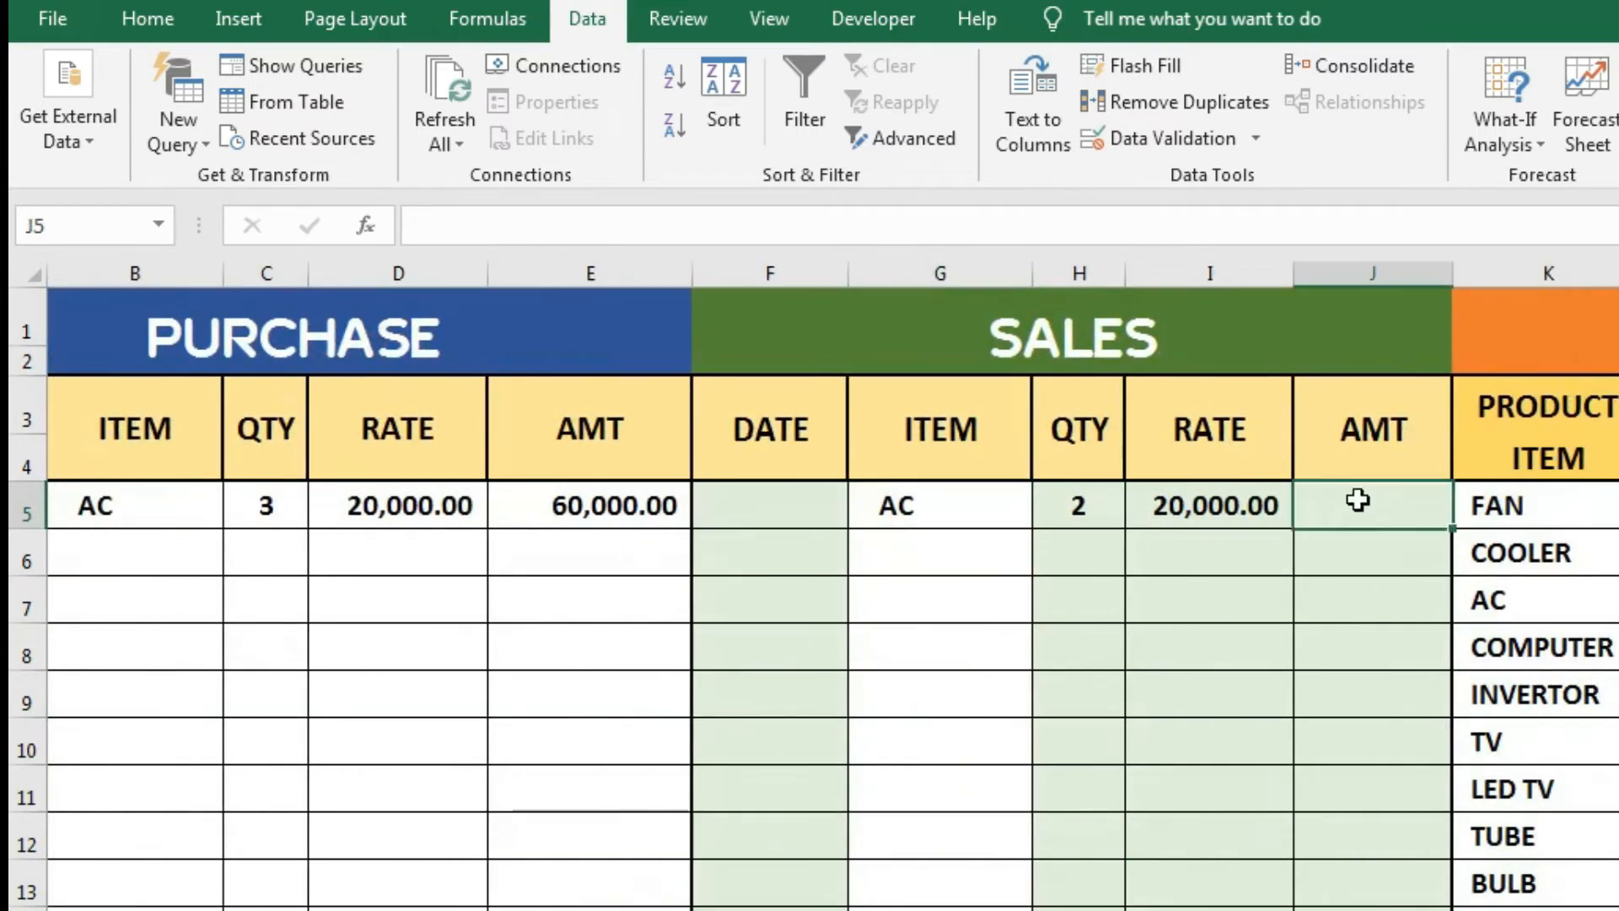
type("=")
key("Left")
key("Left")
type("*")
key("Left")
key("Return")
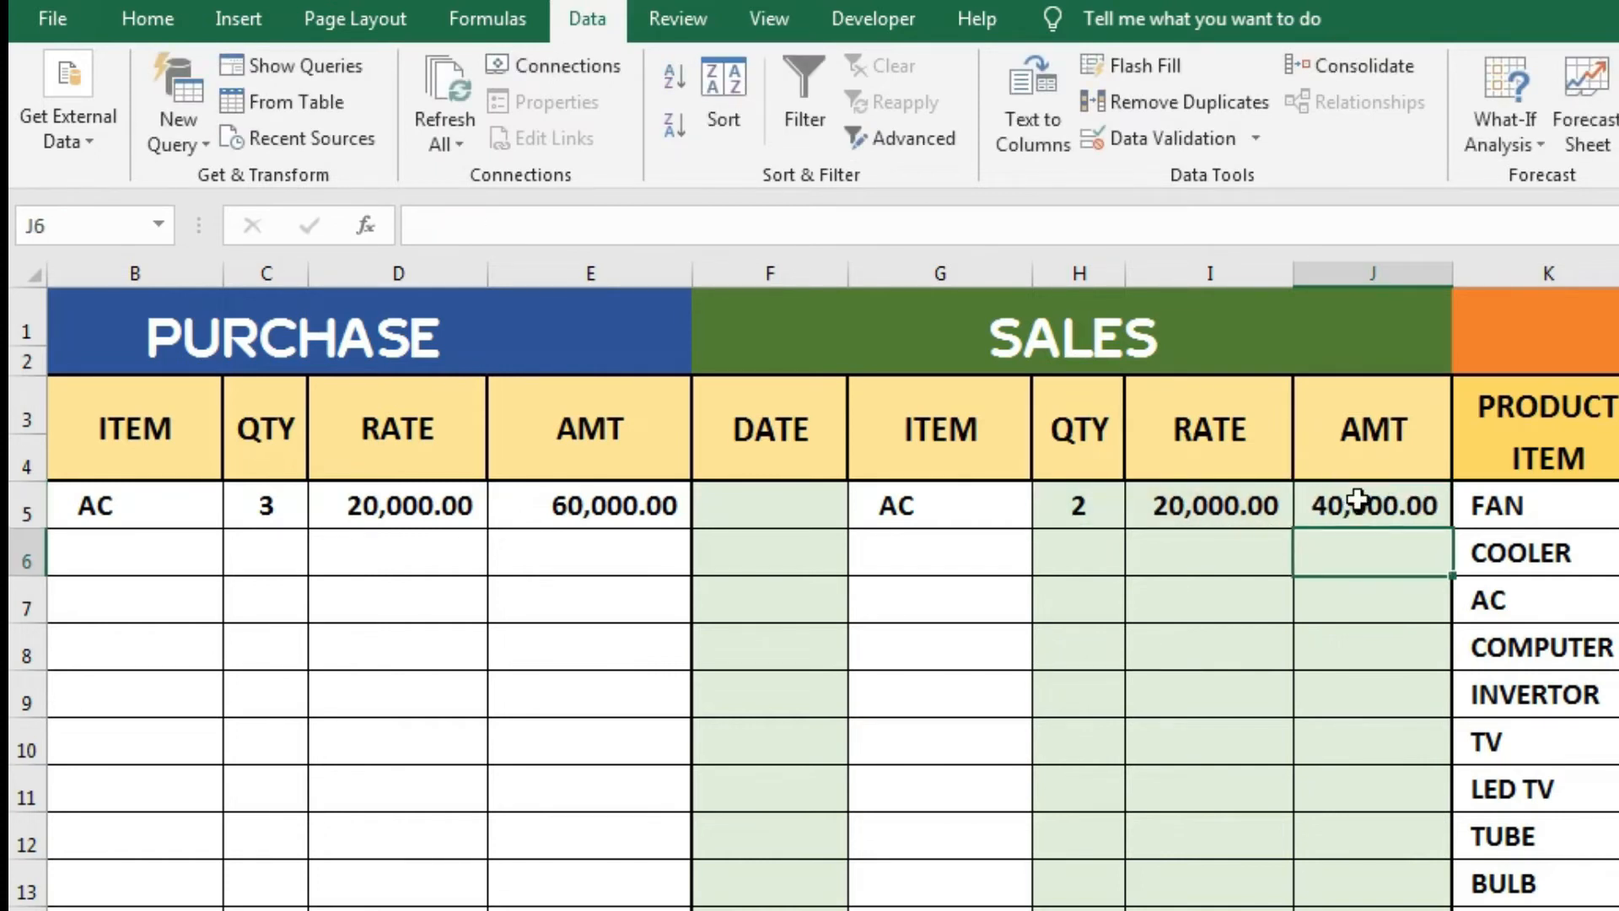
left_click(1358, 500)
double_click(1450, 529)
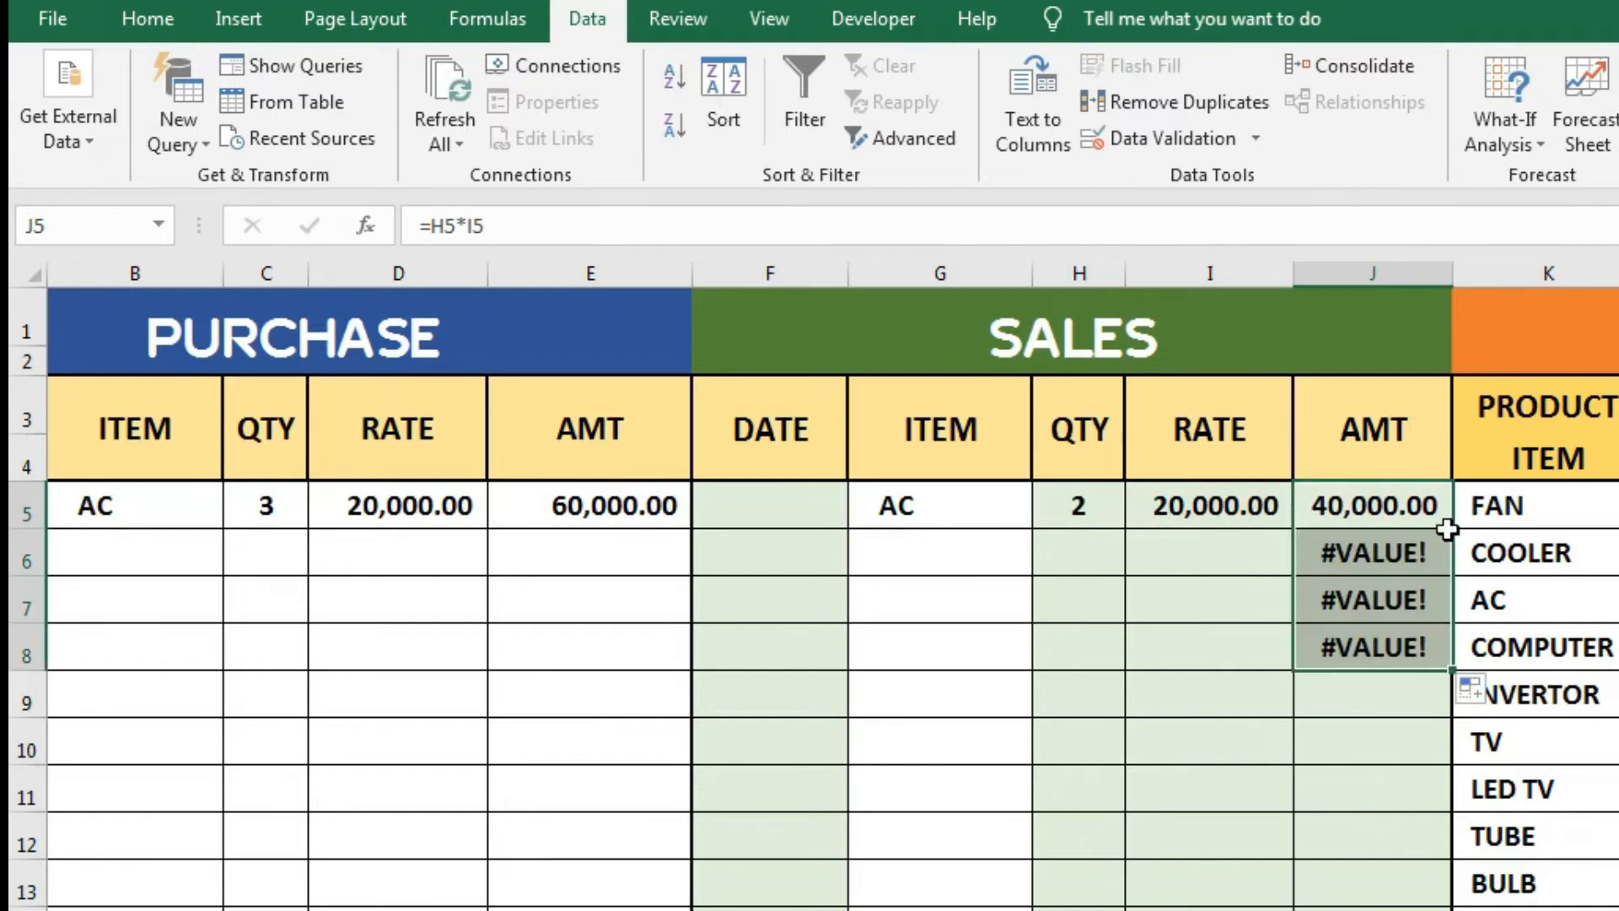
- Change the sales amount formula in J5 to =IFERROR(H5*I5,"")
left_click(1418, 509)
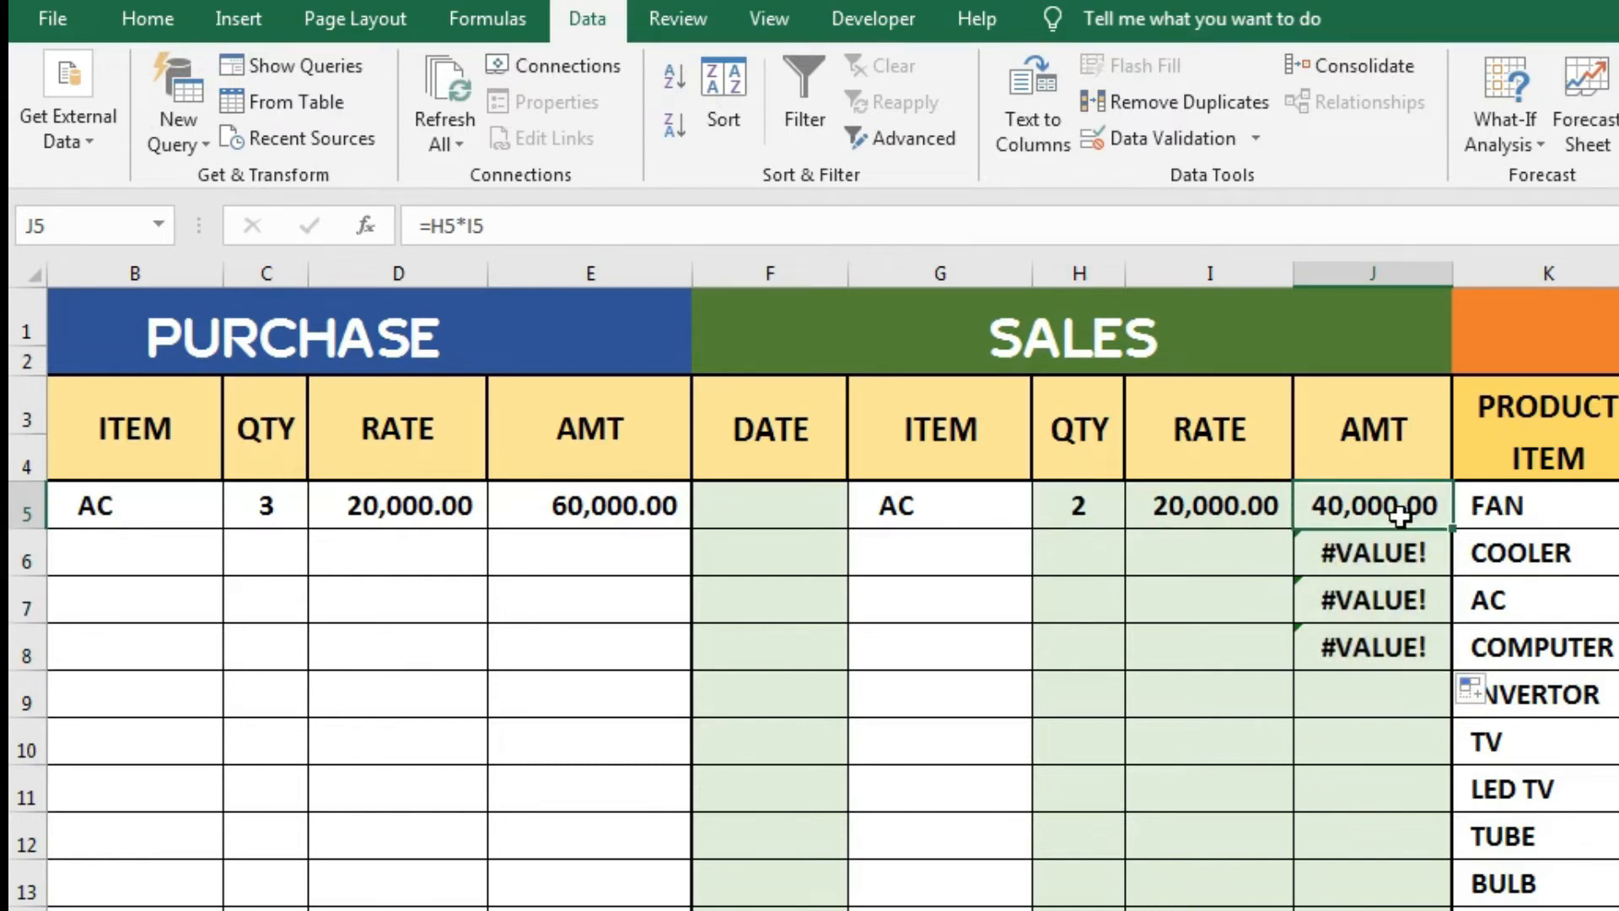
double_click(1400, 512)
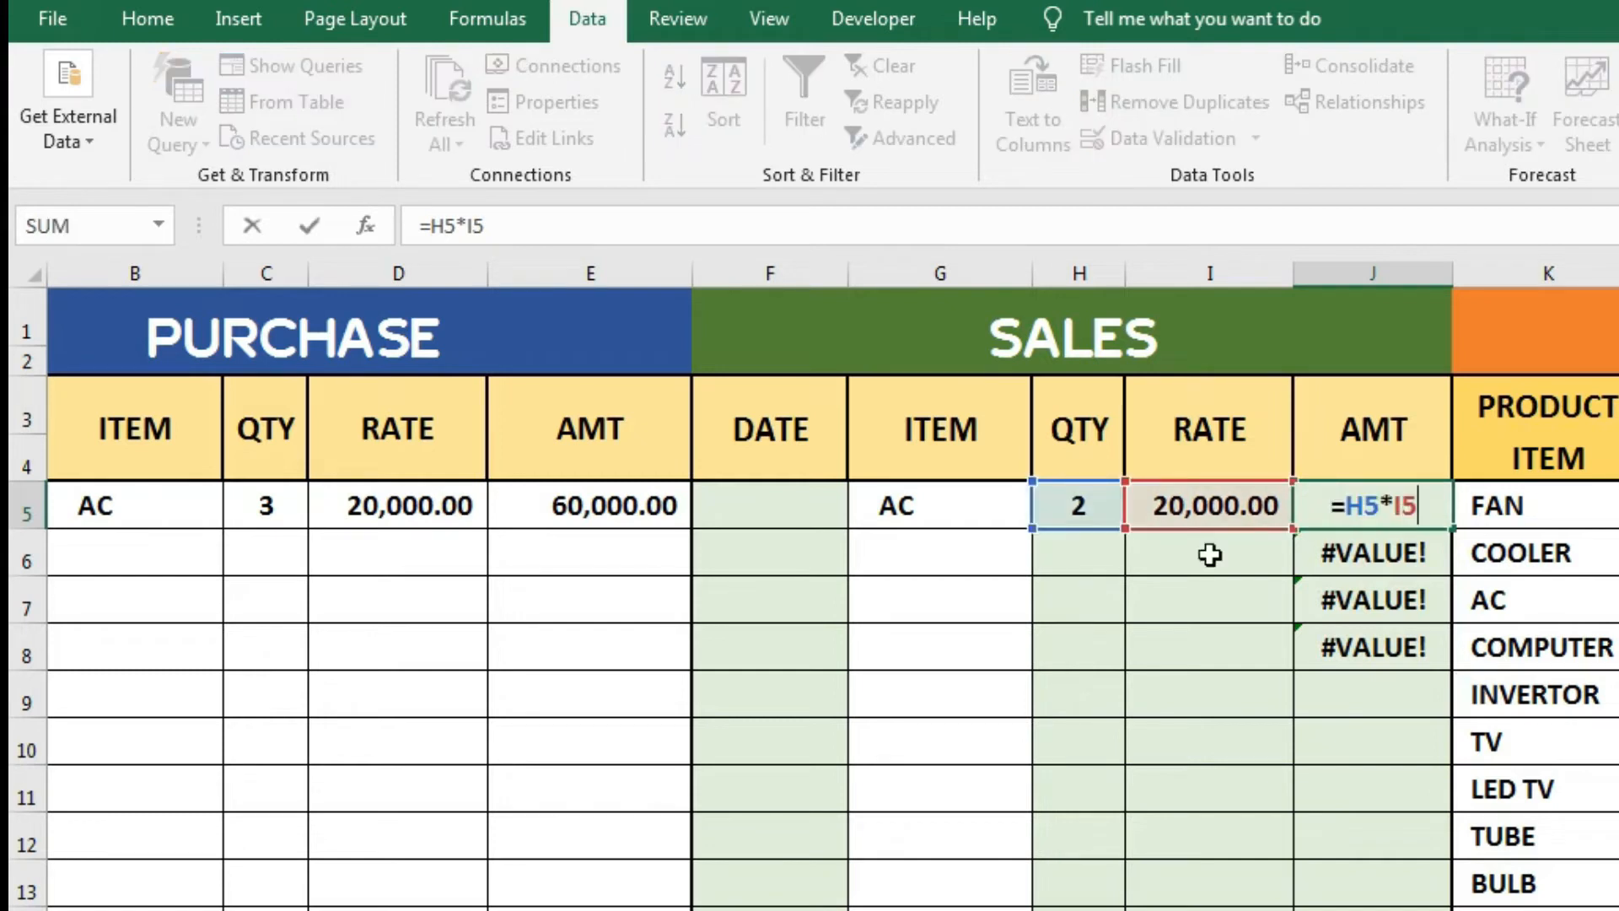
left_click(1343, 510)
type("IFERROR(")
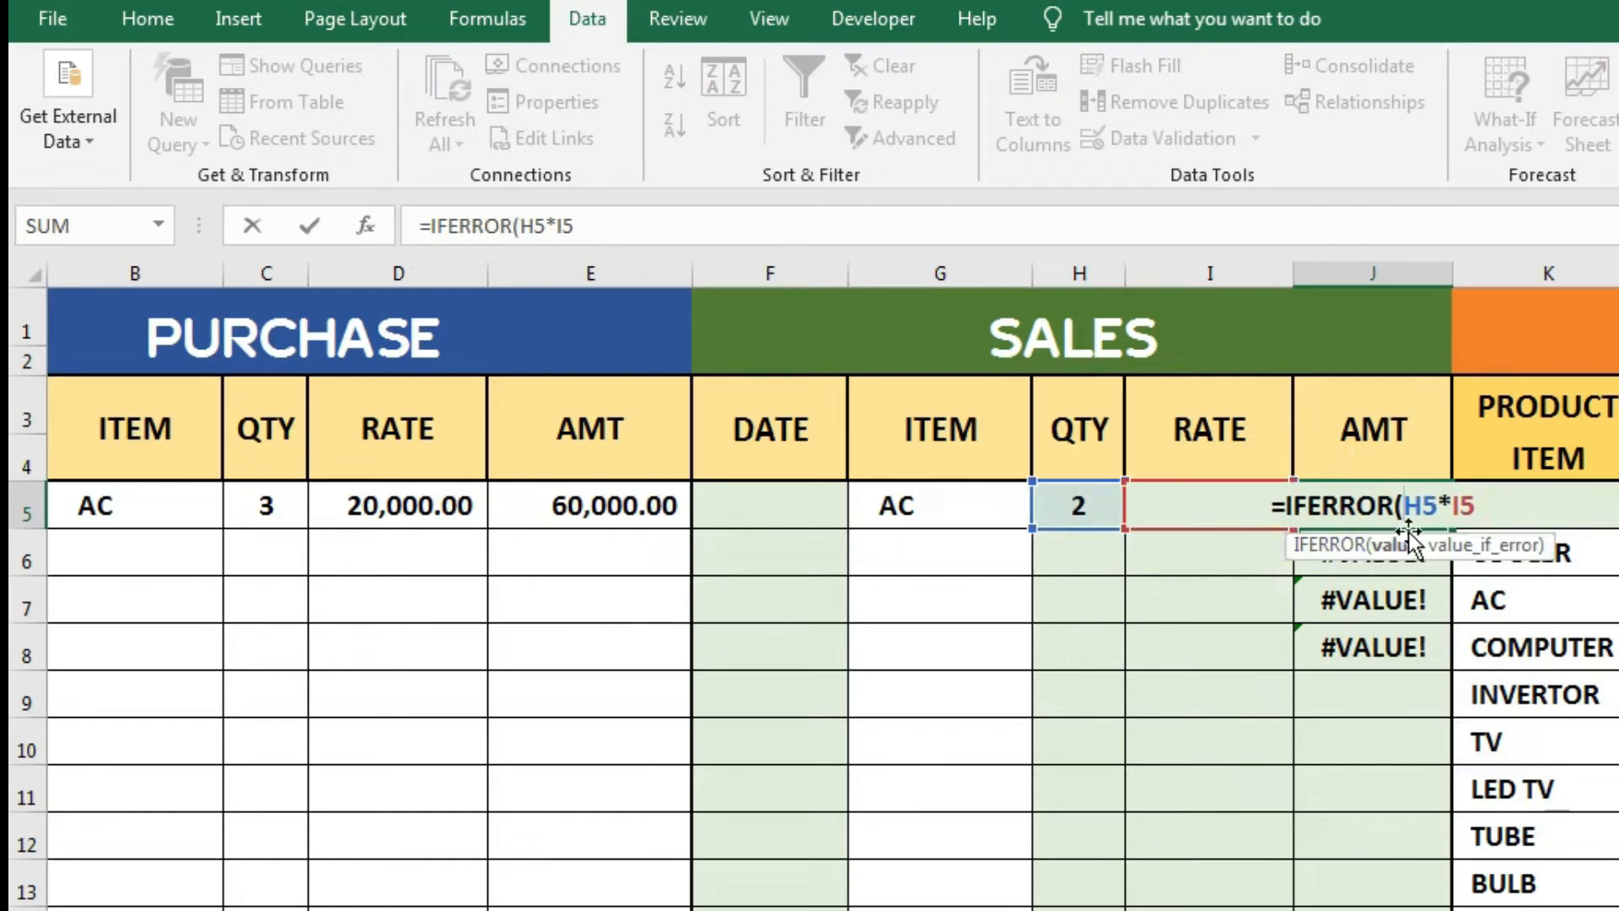
type(",")
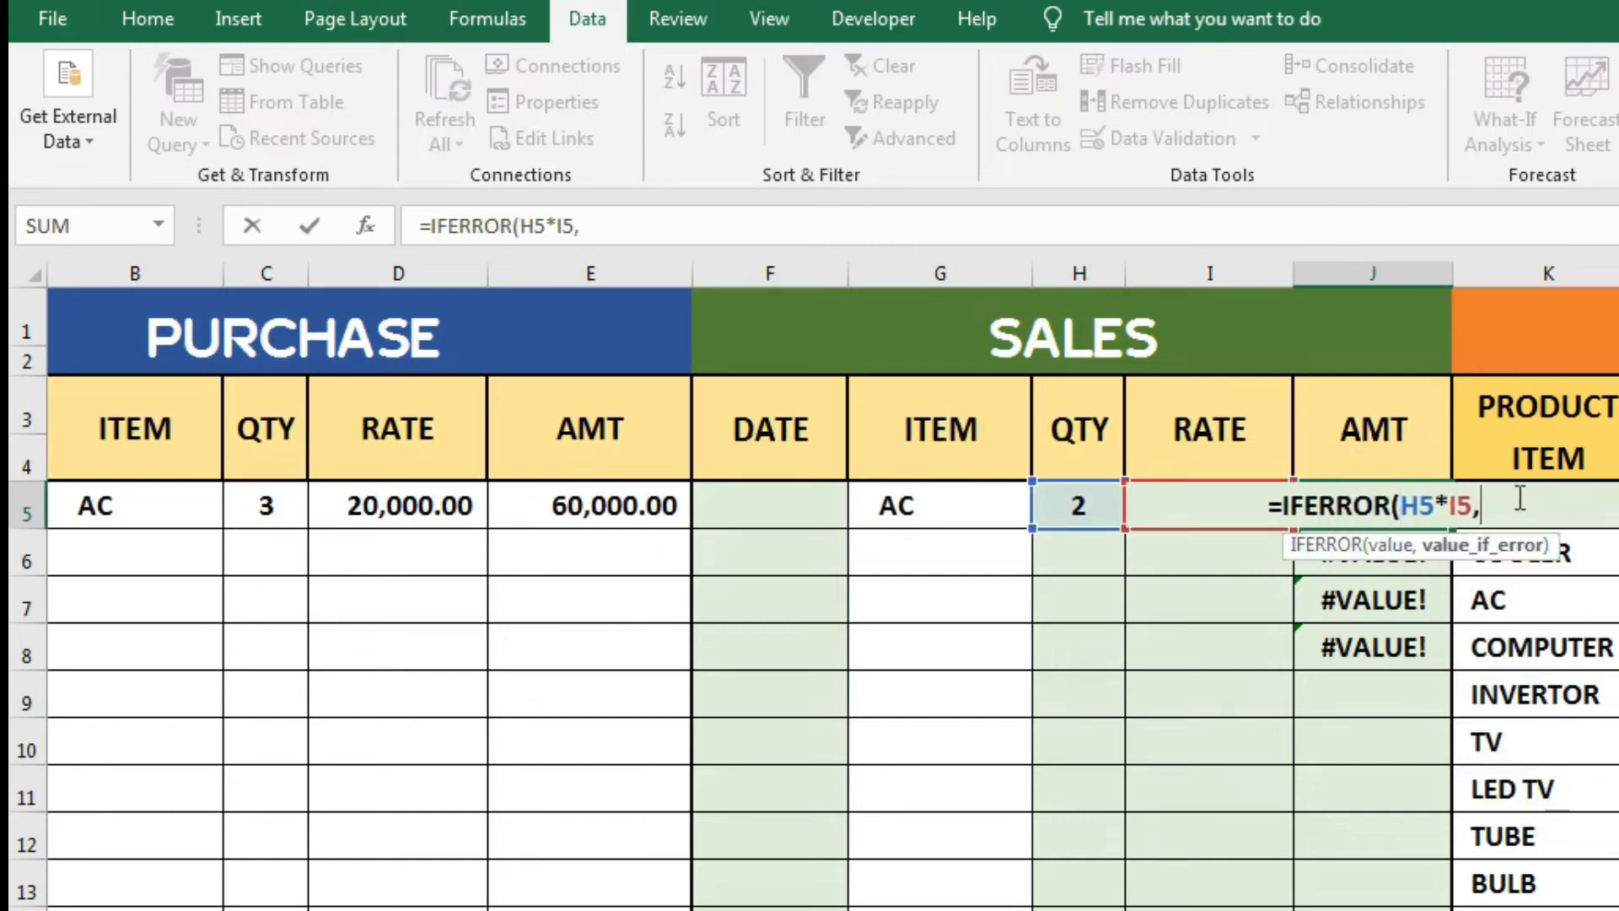
type("\"\")")
key("Return")
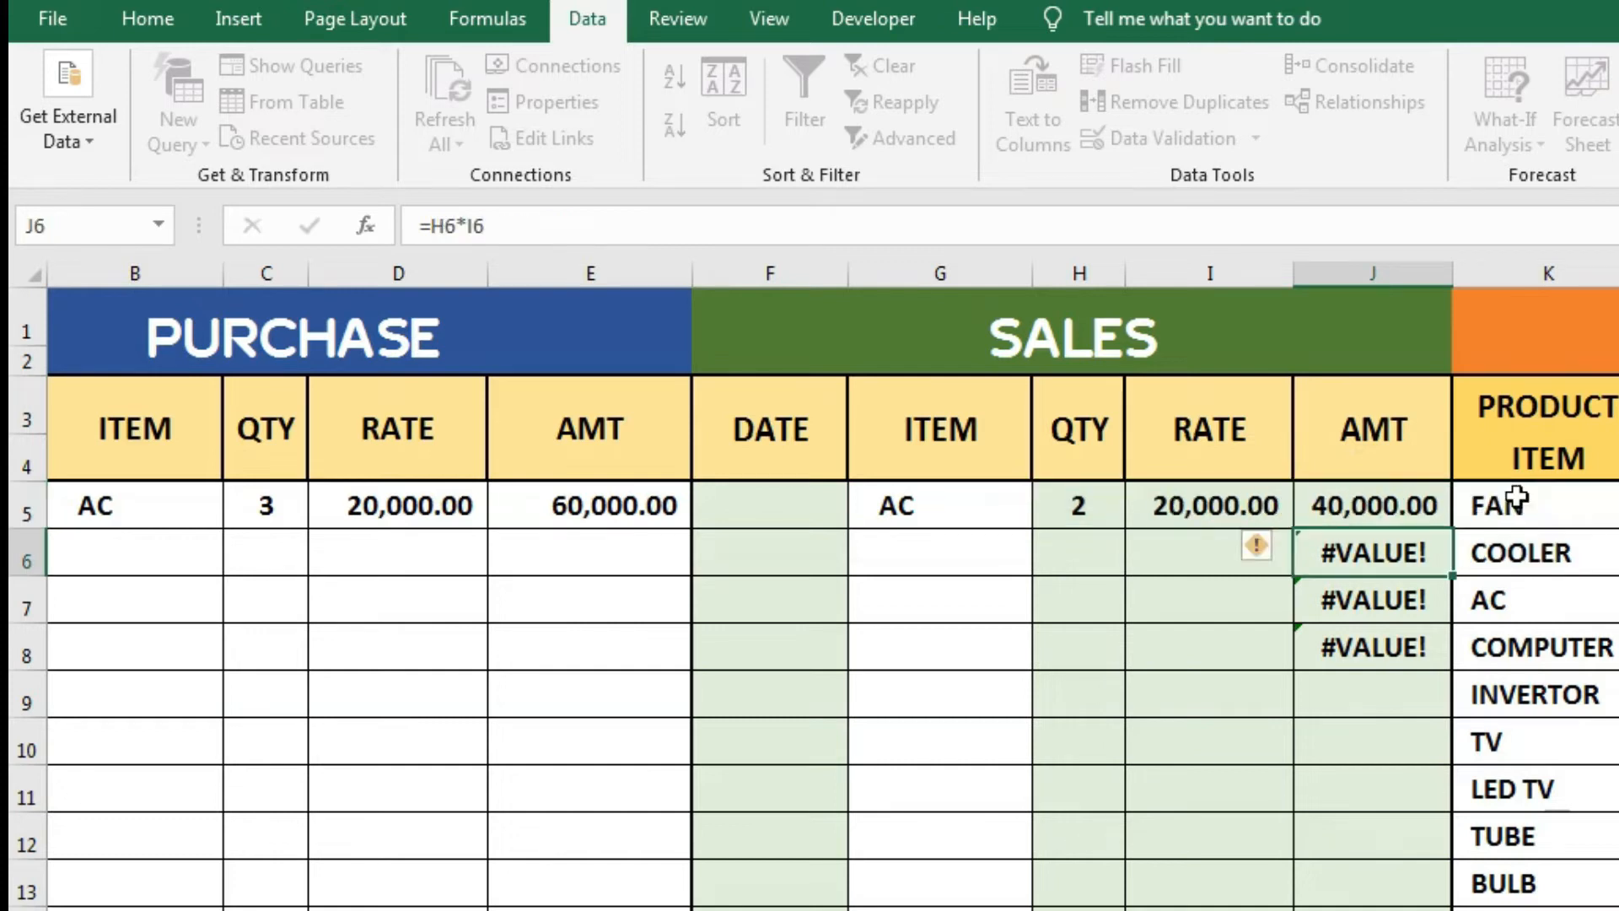
- Fill the IFERROR sales amount formula from J5 down through the last row above the total
left_click(1428, 501)
mouse_move(1455, 529)
left_mouse_down()
mouse_move(1439, 871)
mouse_move(1435, 756)
mouse_move(1431, 851)
left_mouse_up()
scroll(809, 591, "up", 2)
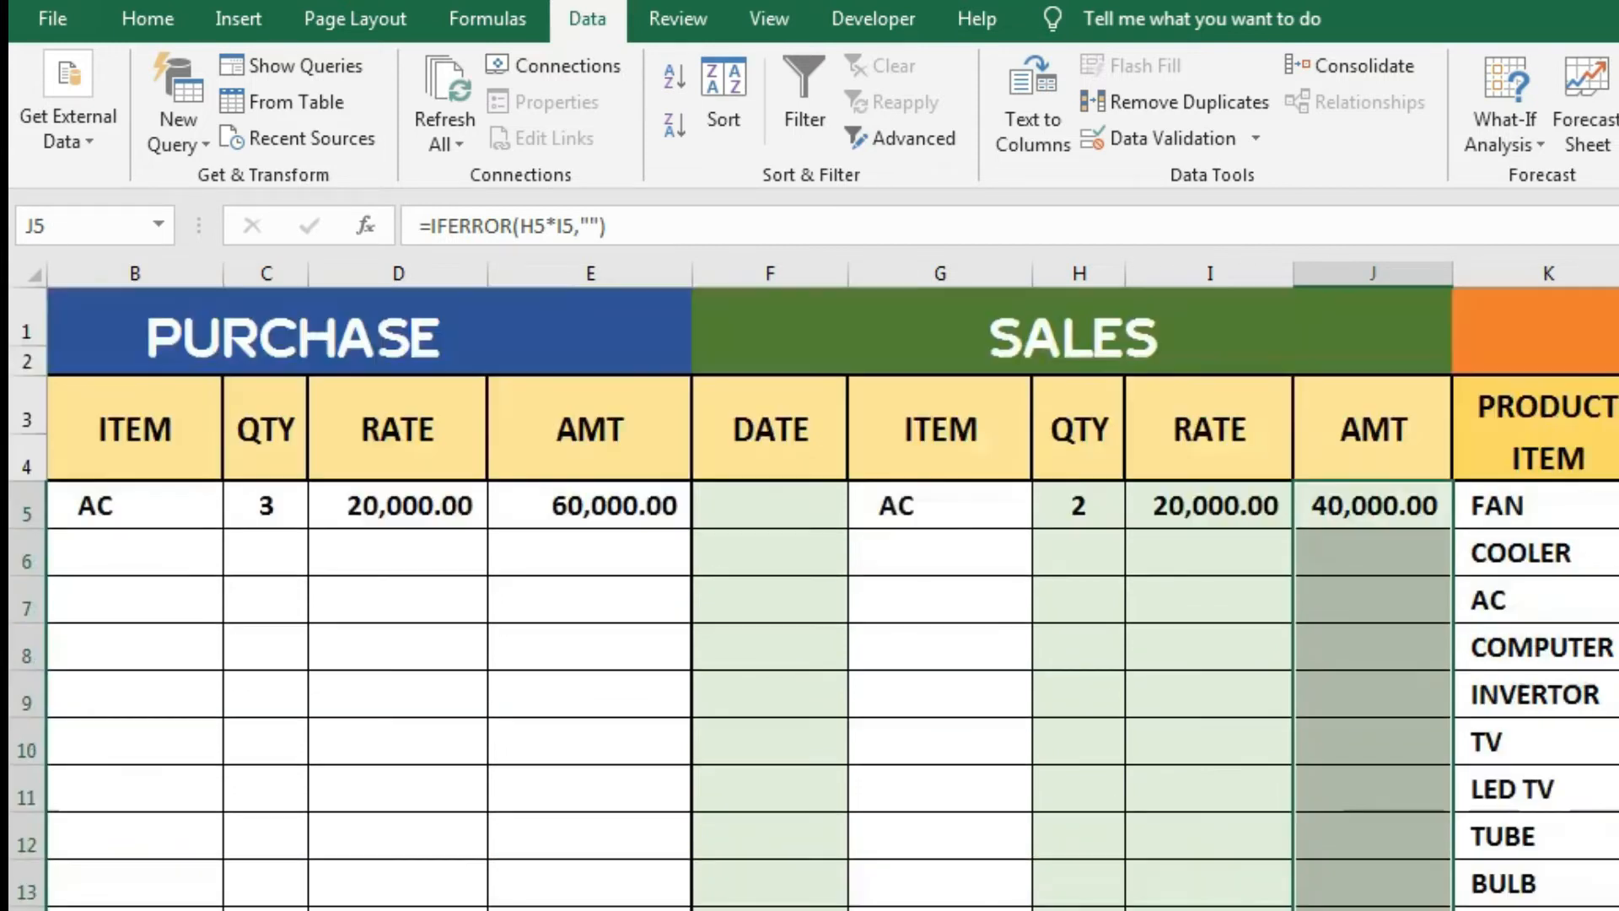
left_click(528, 546)
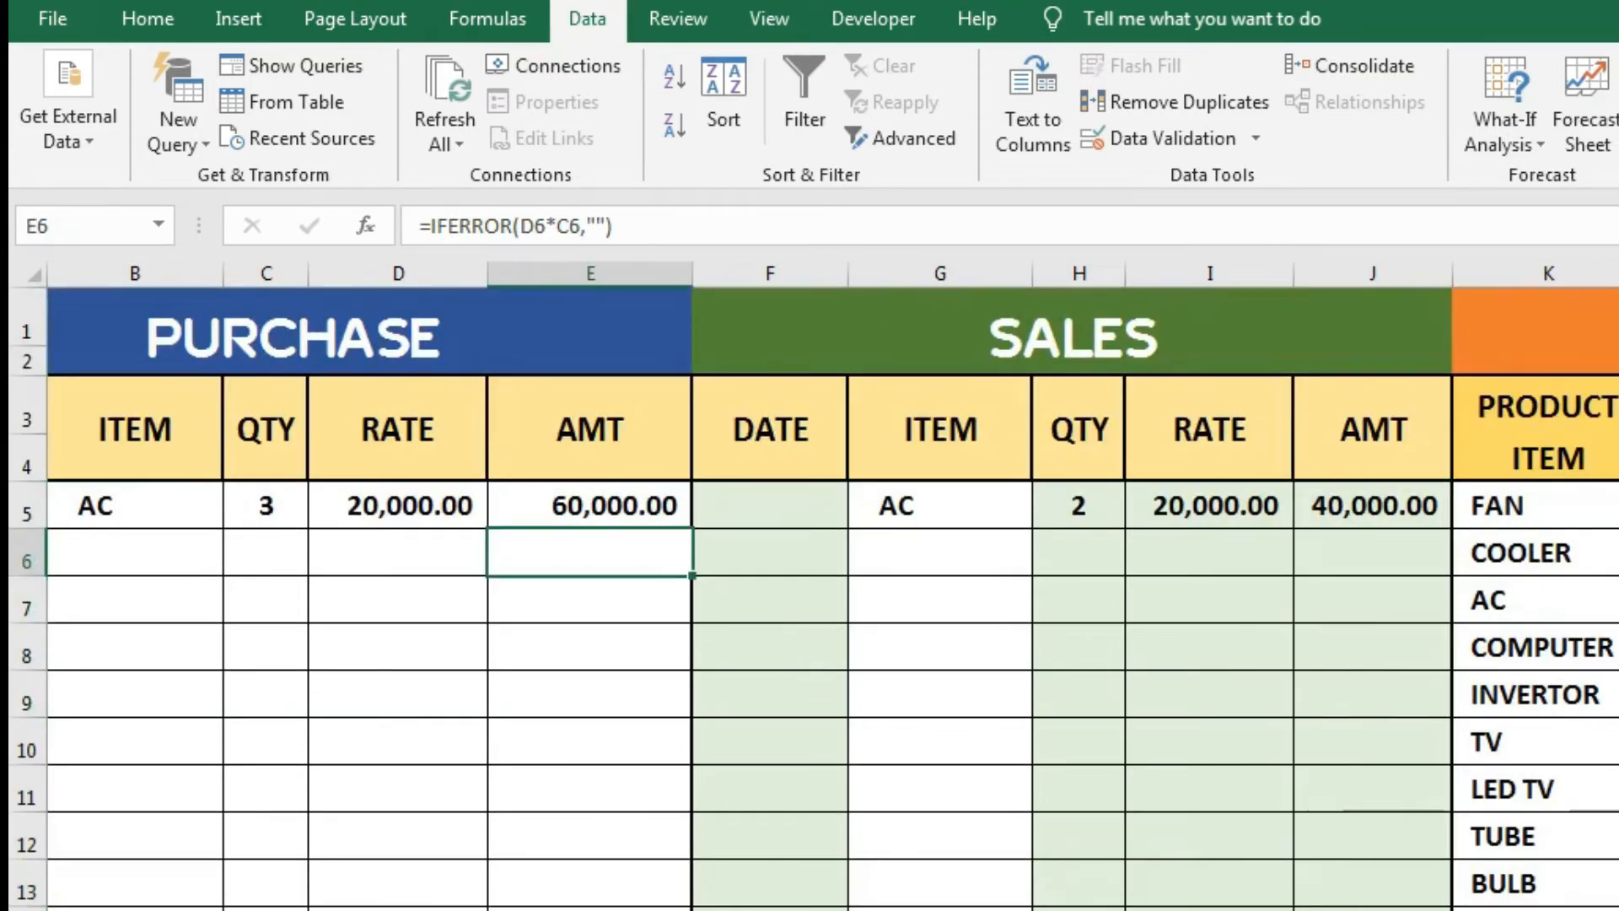
- Re-enter the purchase quantity total in C19 as =SUM(C5:C18)
scroll(810, 590, "down", 2)
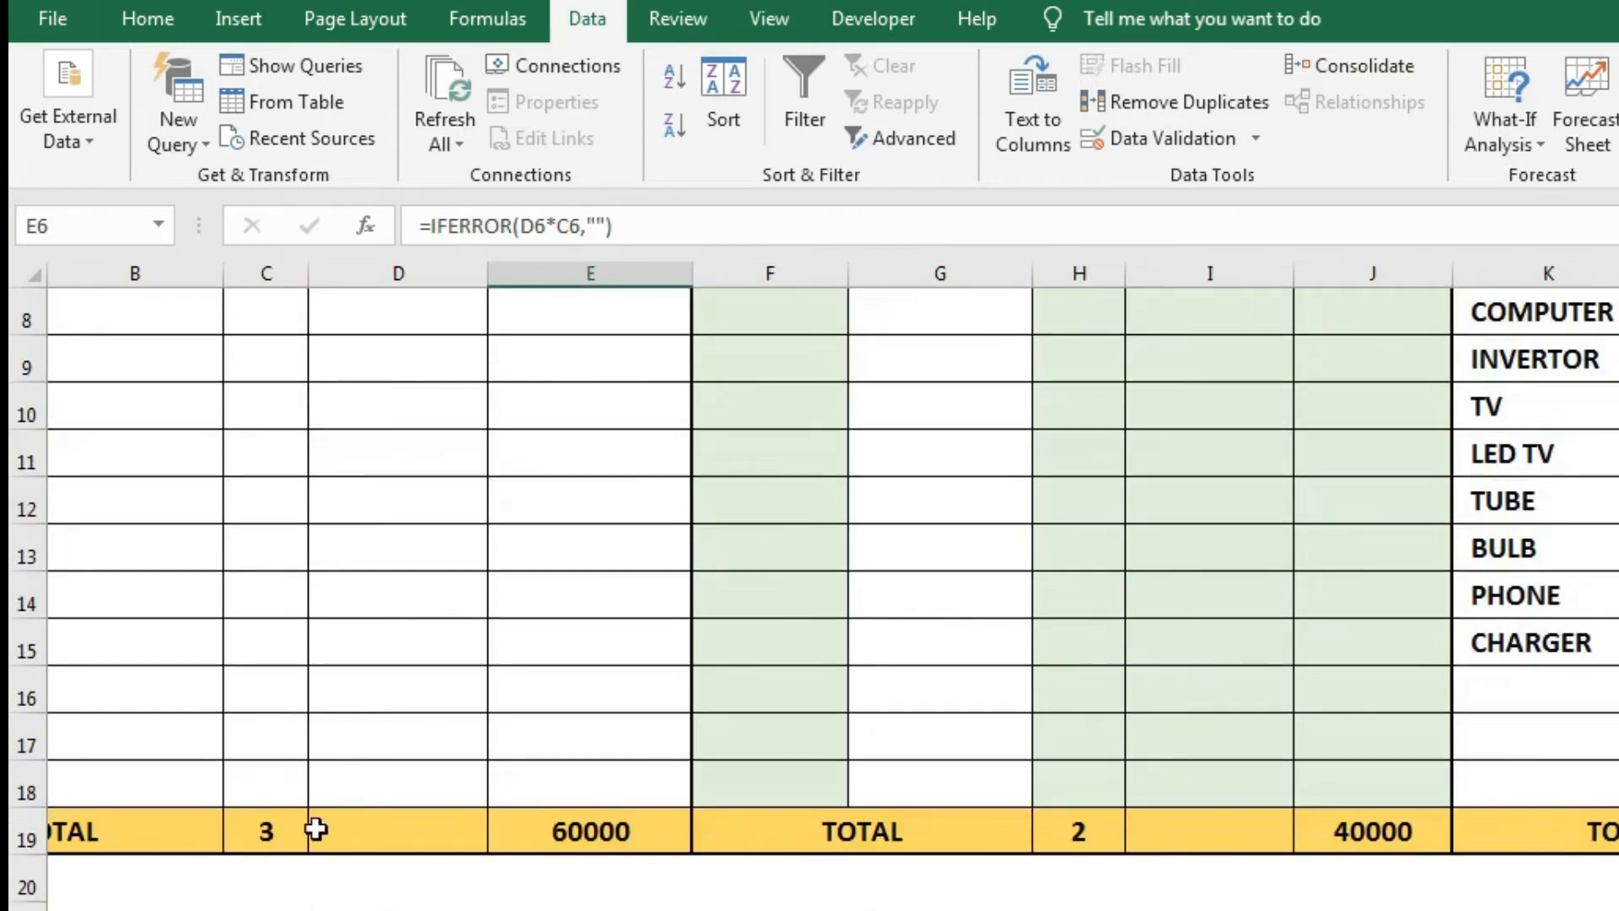
left_click(287, 833)
double_click(287, 833)
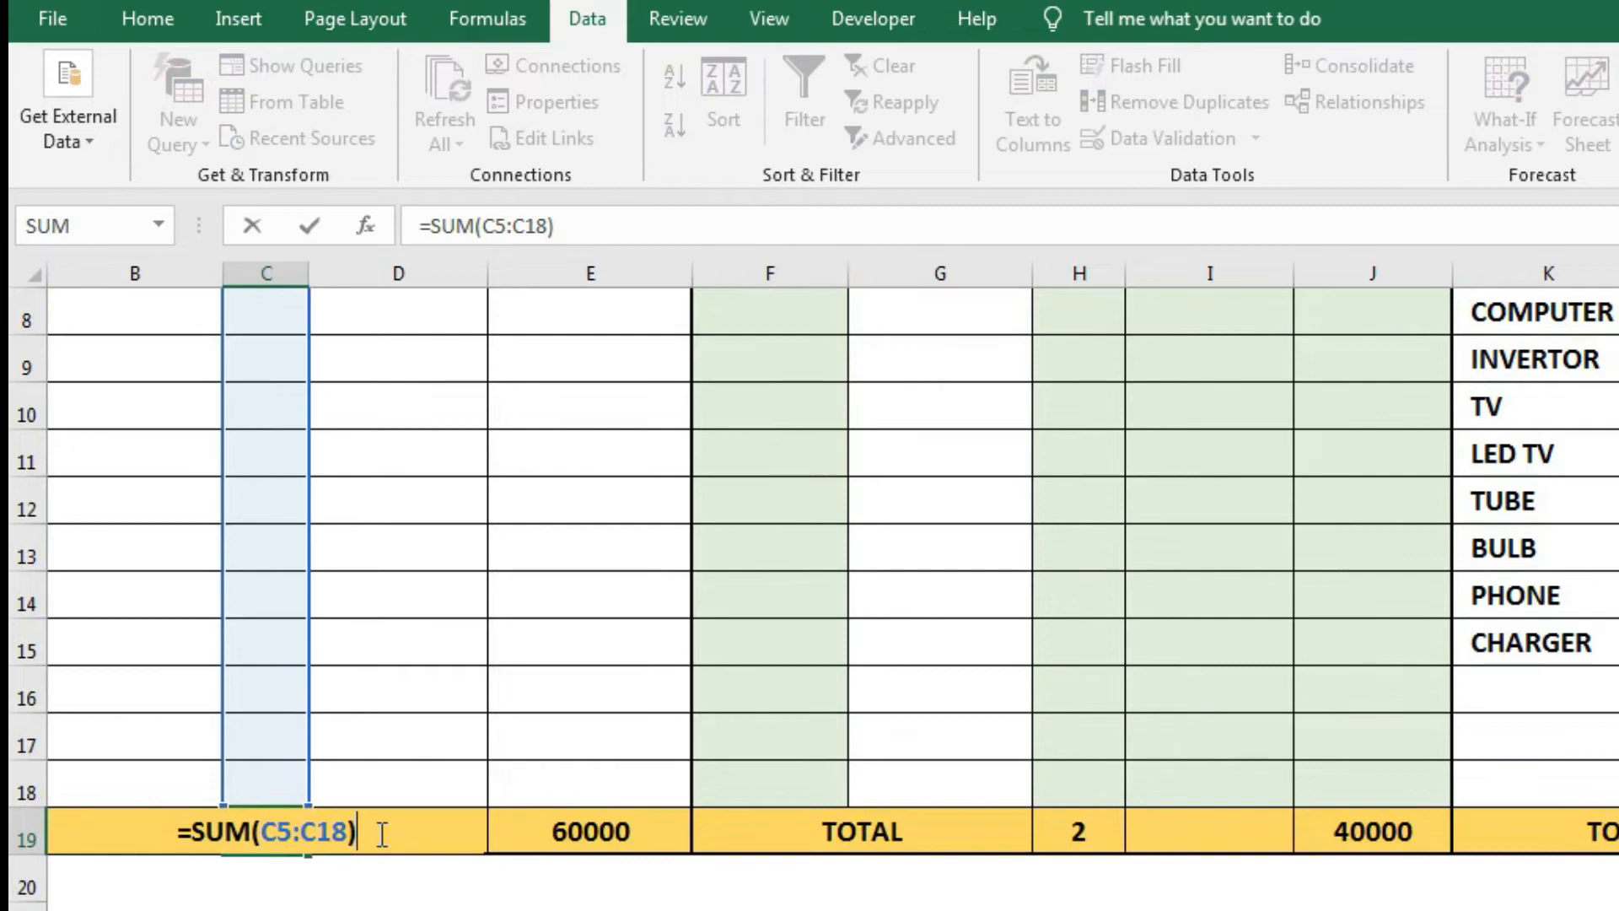
key("Escape")
key("Delete")
type("=SUM(")
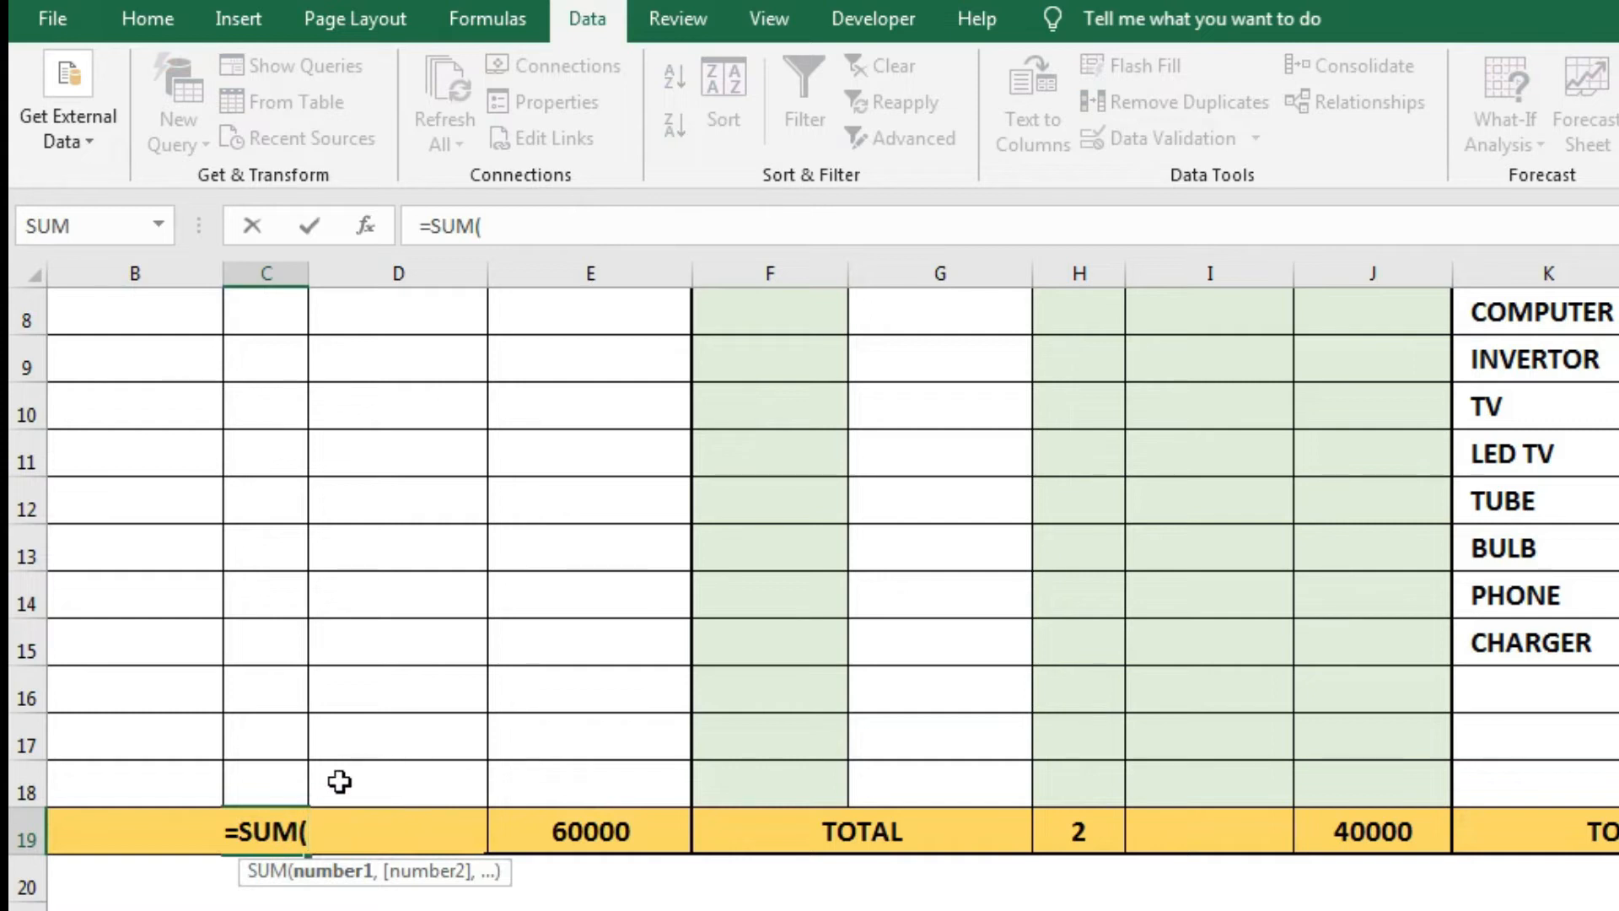
scroll(809, 590, "up", 3)
scroll(810, 590, "down", 3)
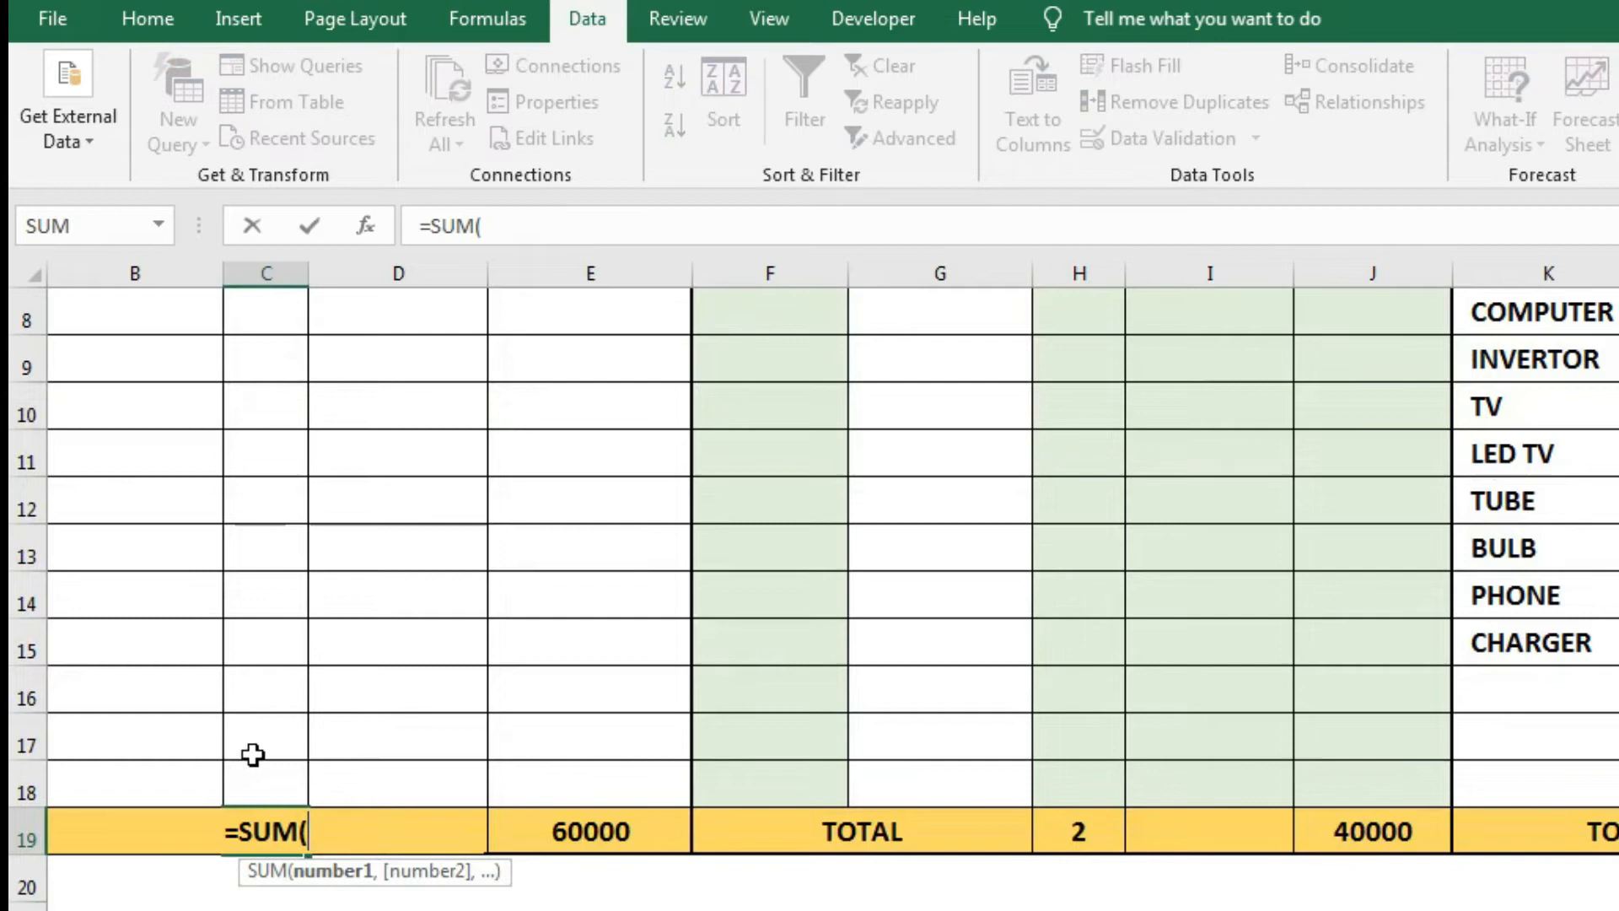
left_click_drag(261, 791, 263, 489)
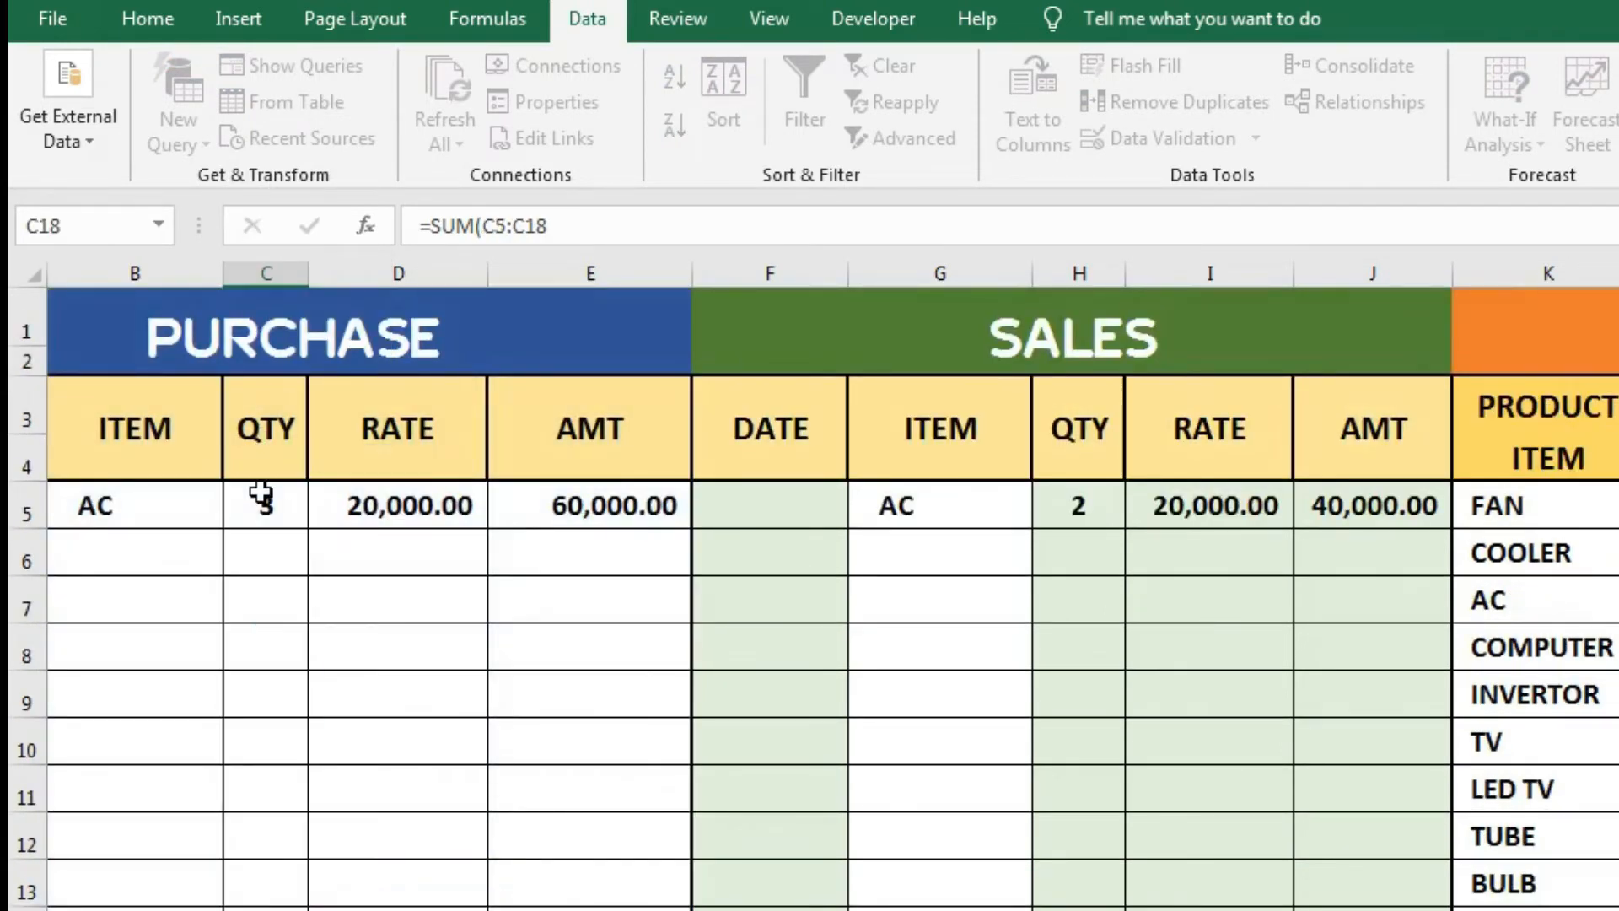
key("Return")
left_click(295, 830)
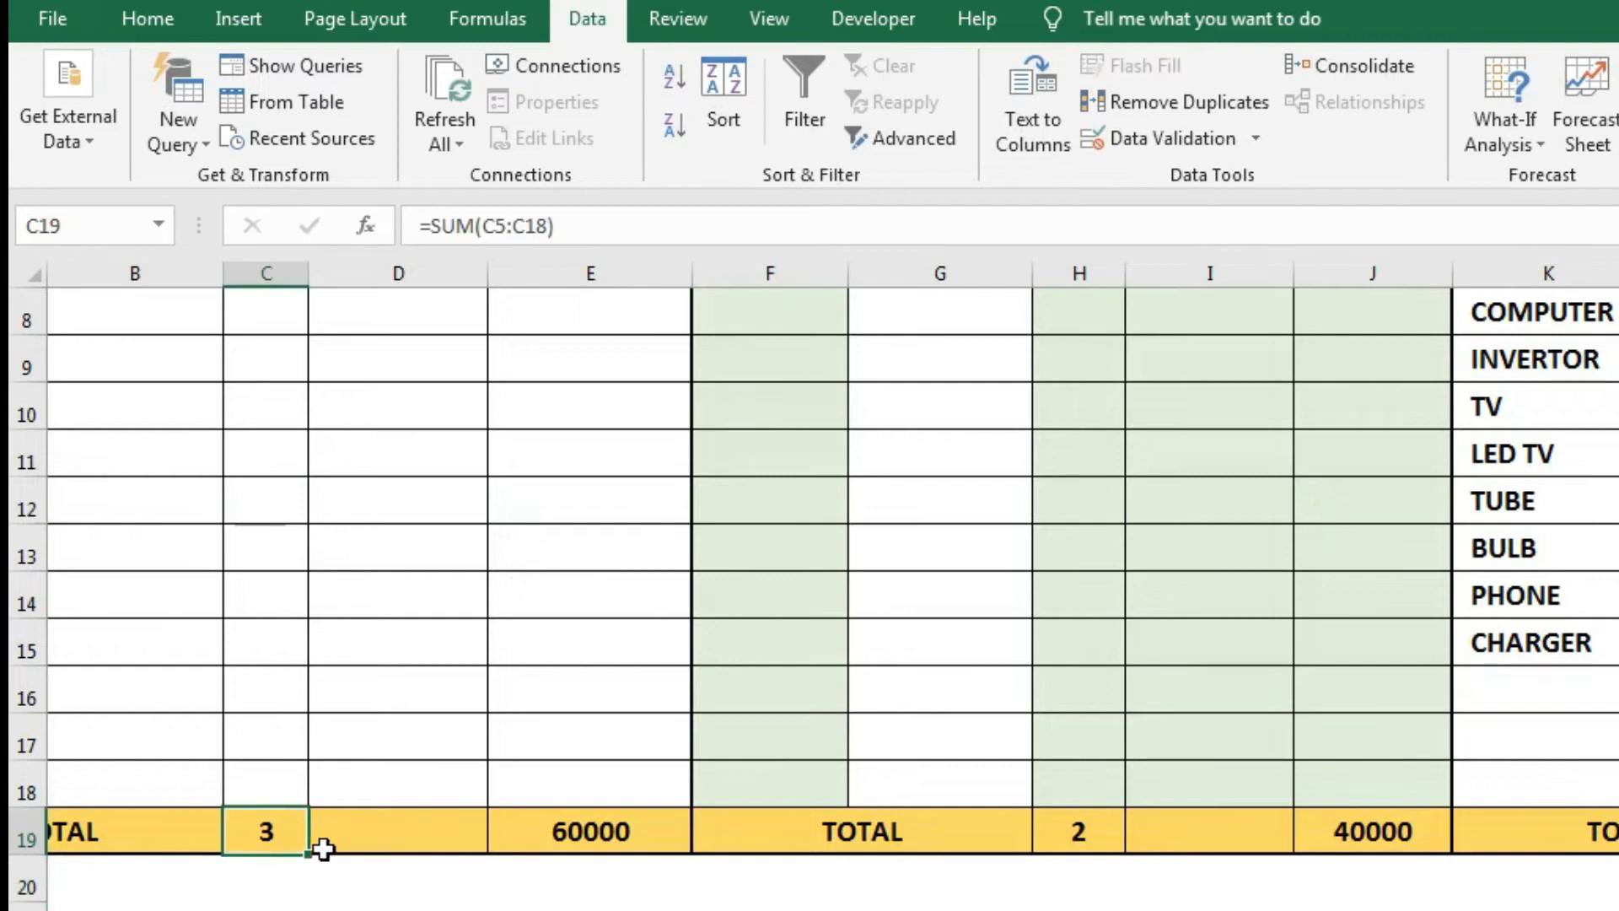
mouse_move(306, 852)
left_mouse_down()
mouse_move(415, 862)
mouse_move(336, 842)
left_mouse_up()
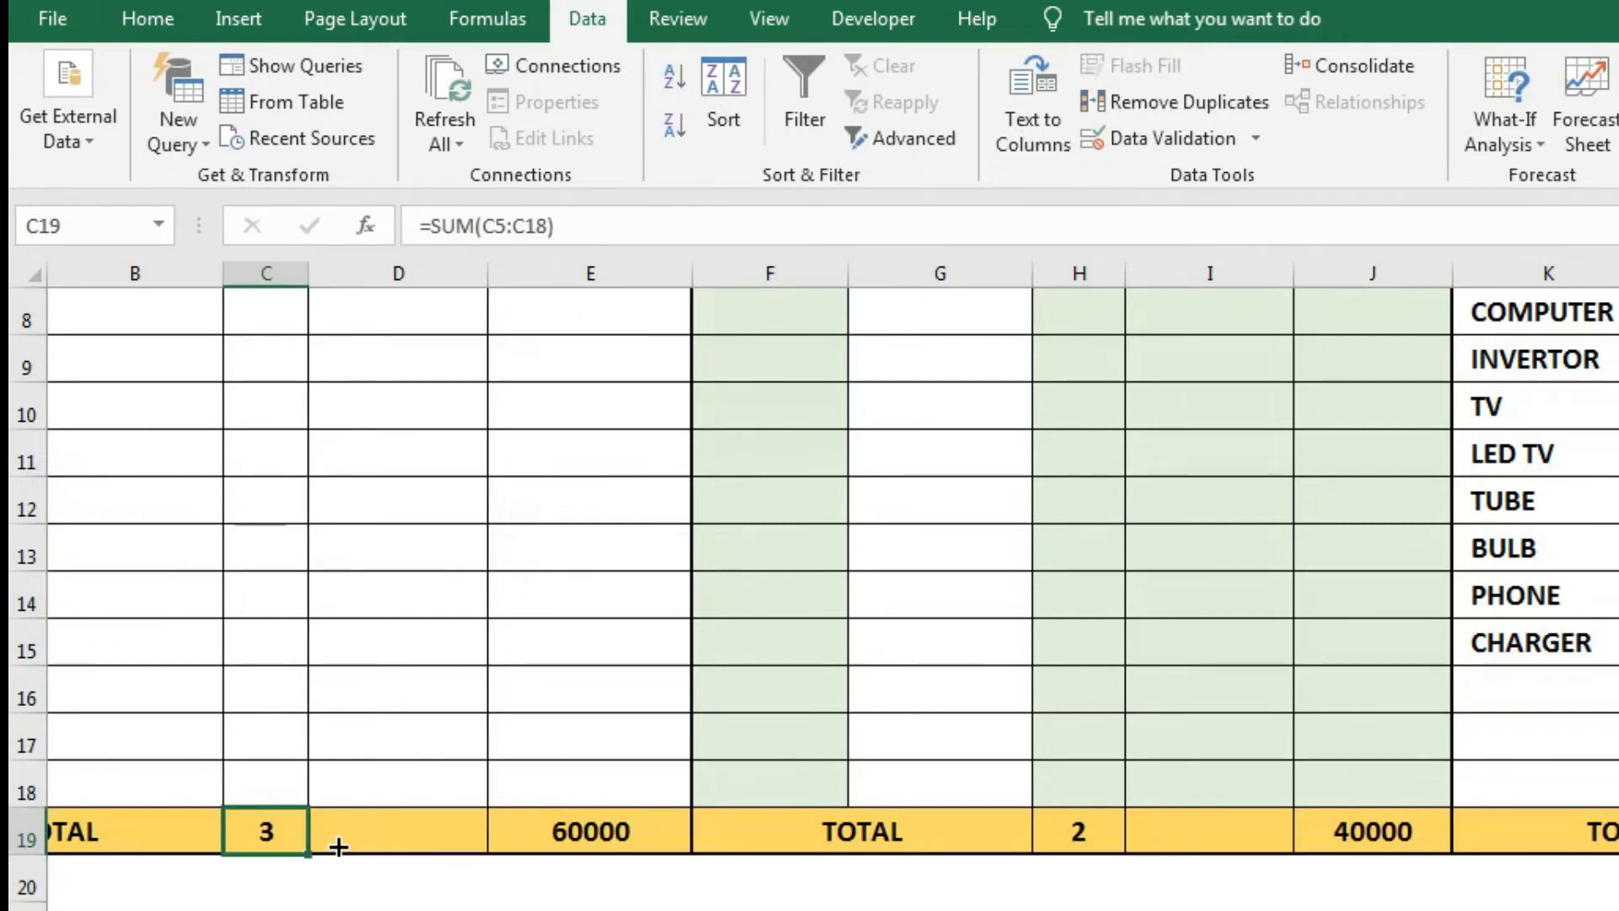
- Review the SUM formula for the purchase amount total in E19 and the sales rate formula in I5
left_click(639, 824)
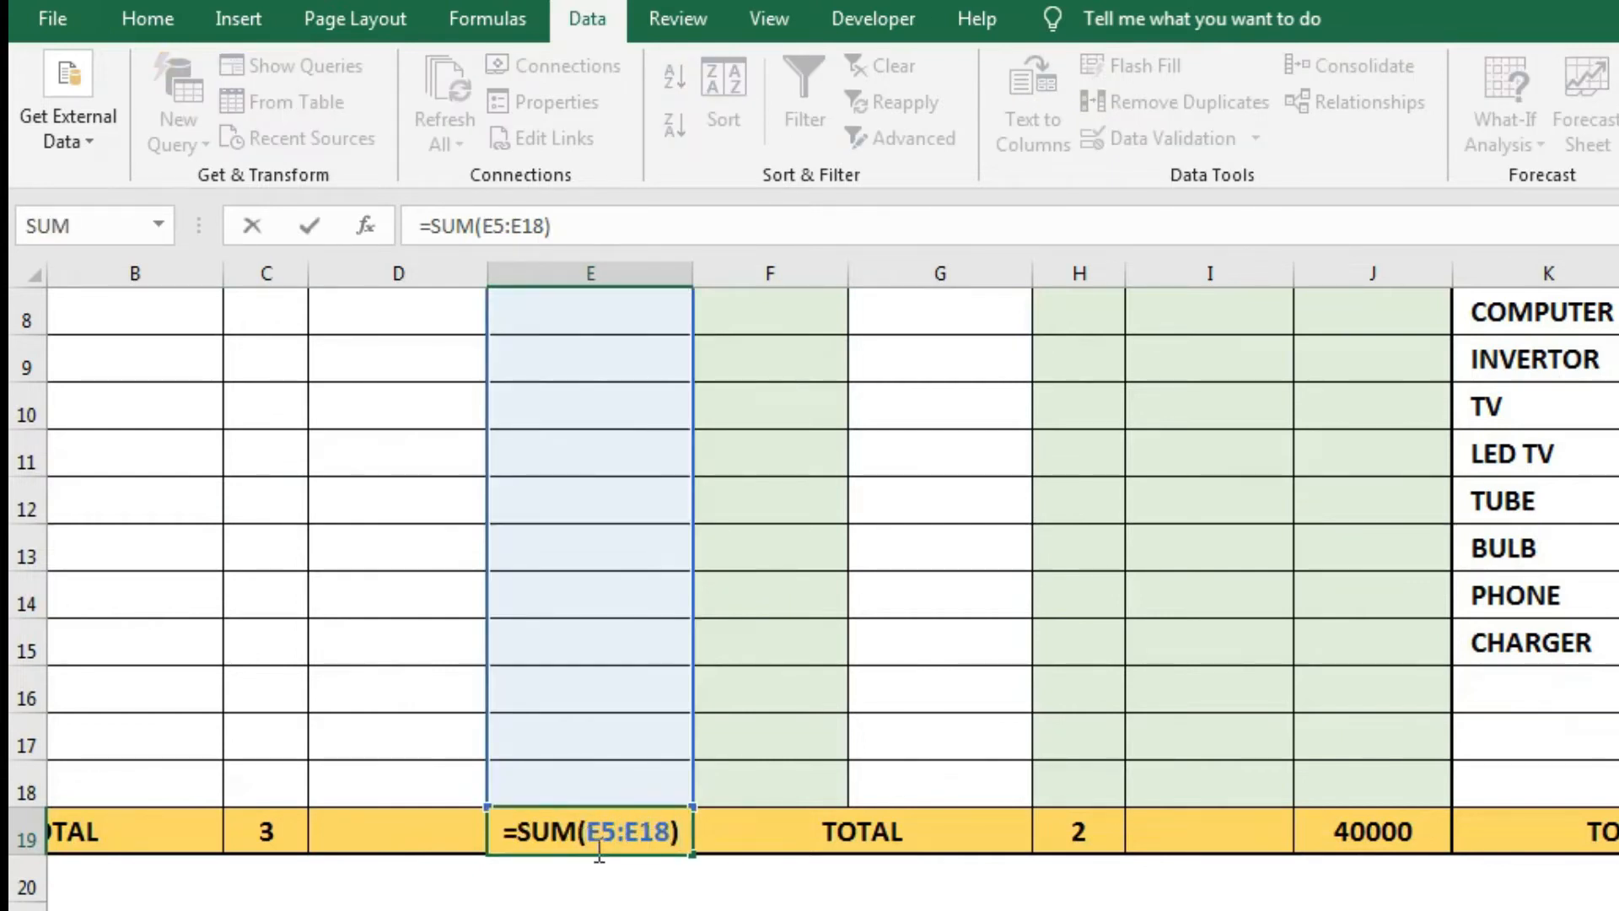
scroll(810, 591, "up", 3)
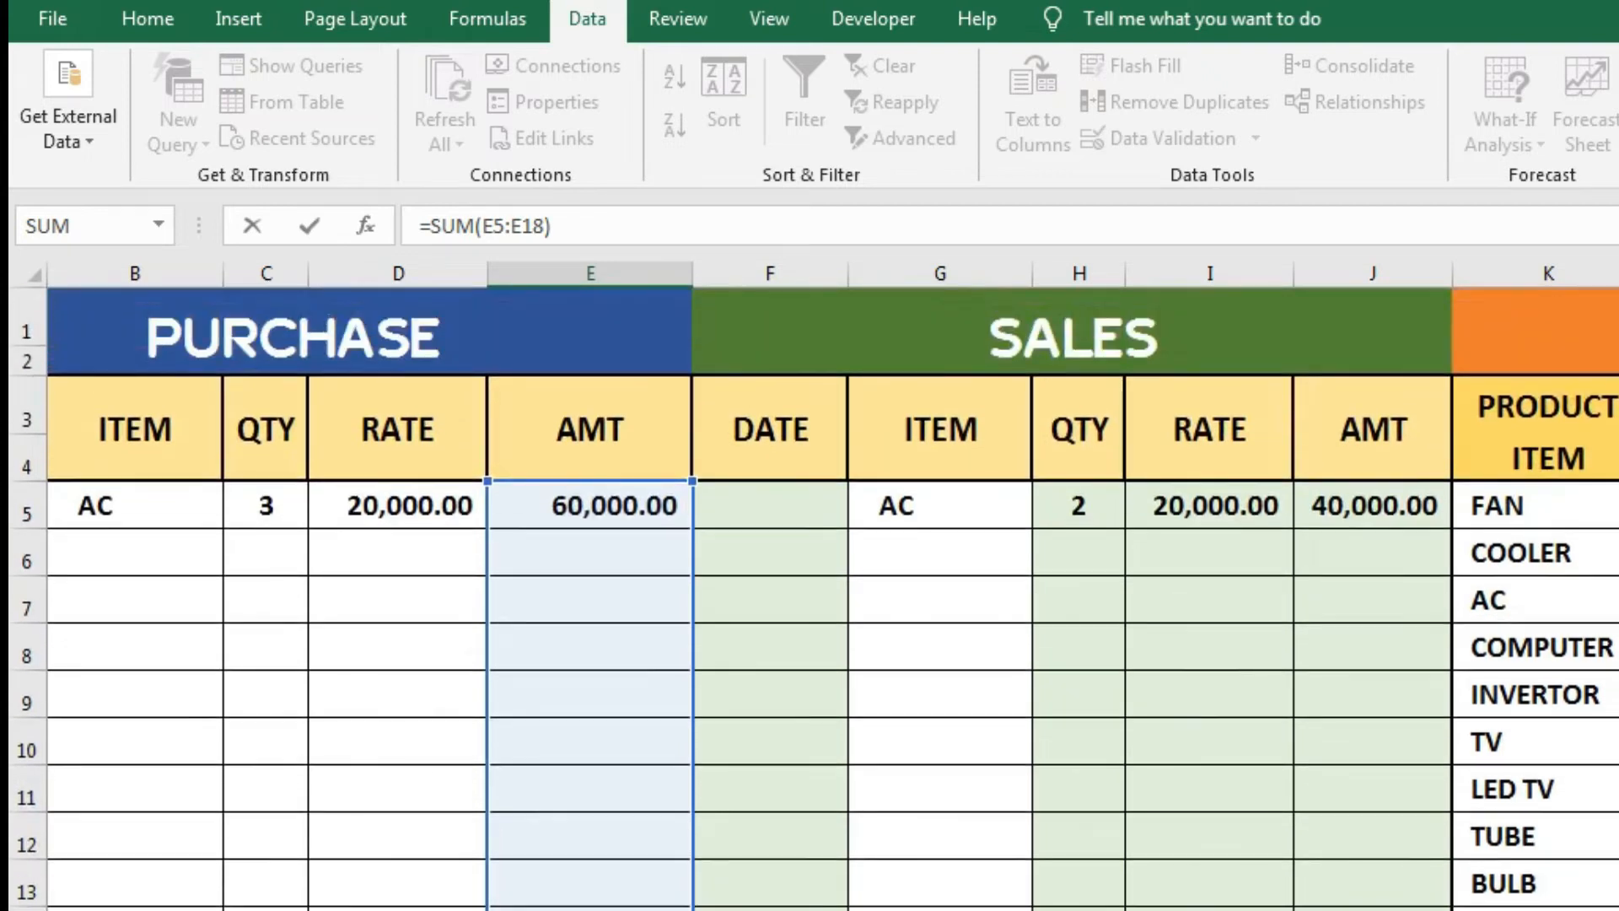
key("ctrl+Return")
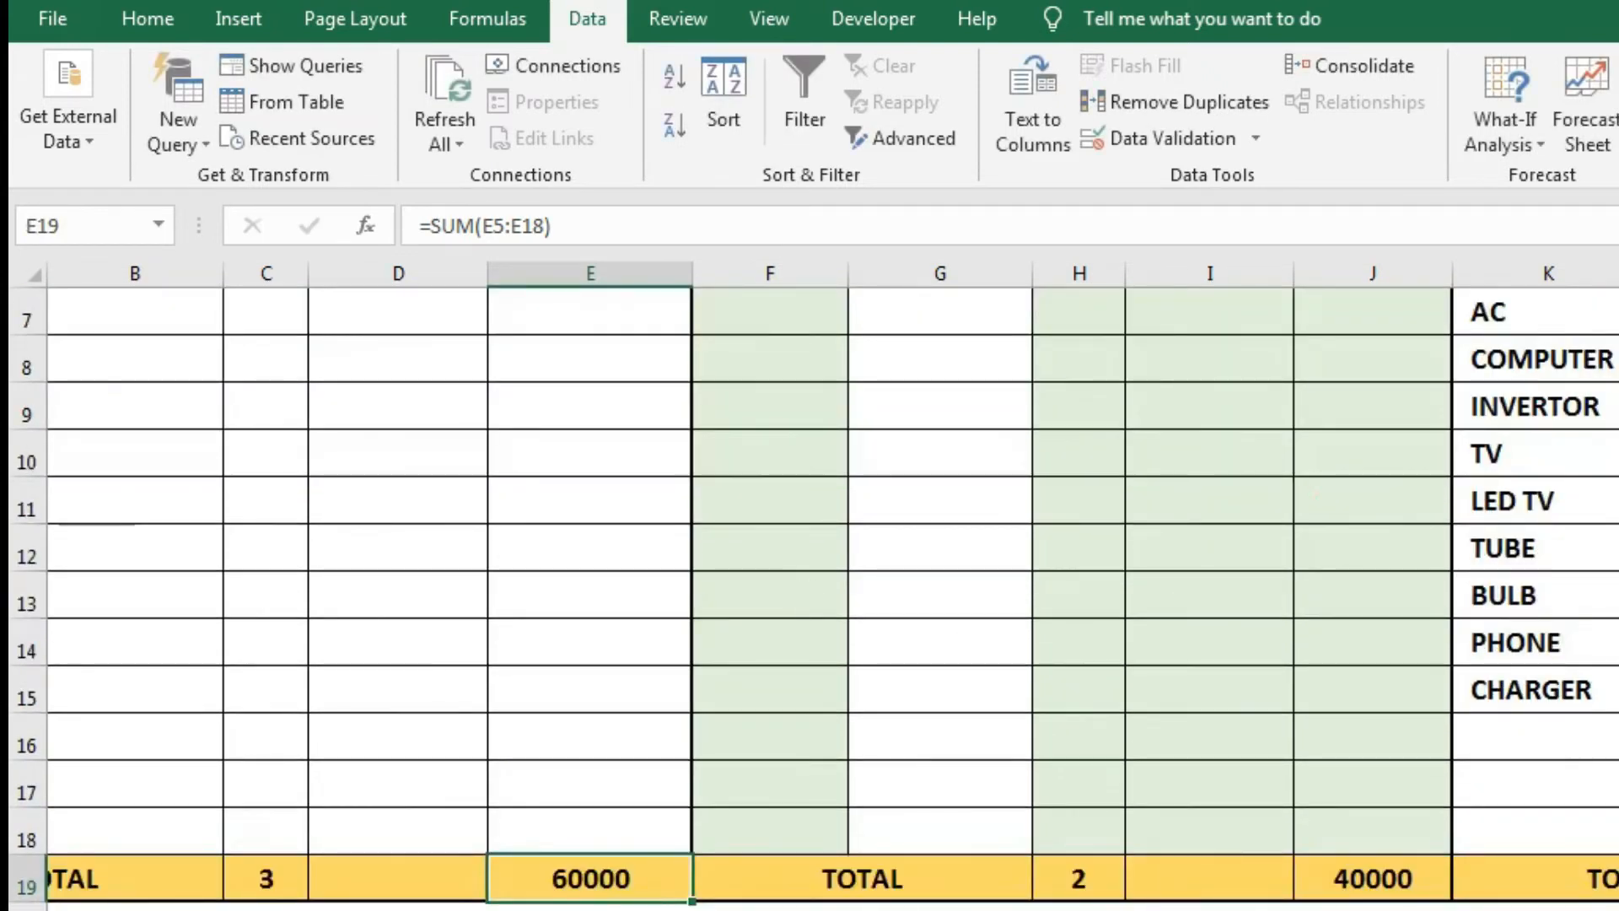
left_click(1618, 359)
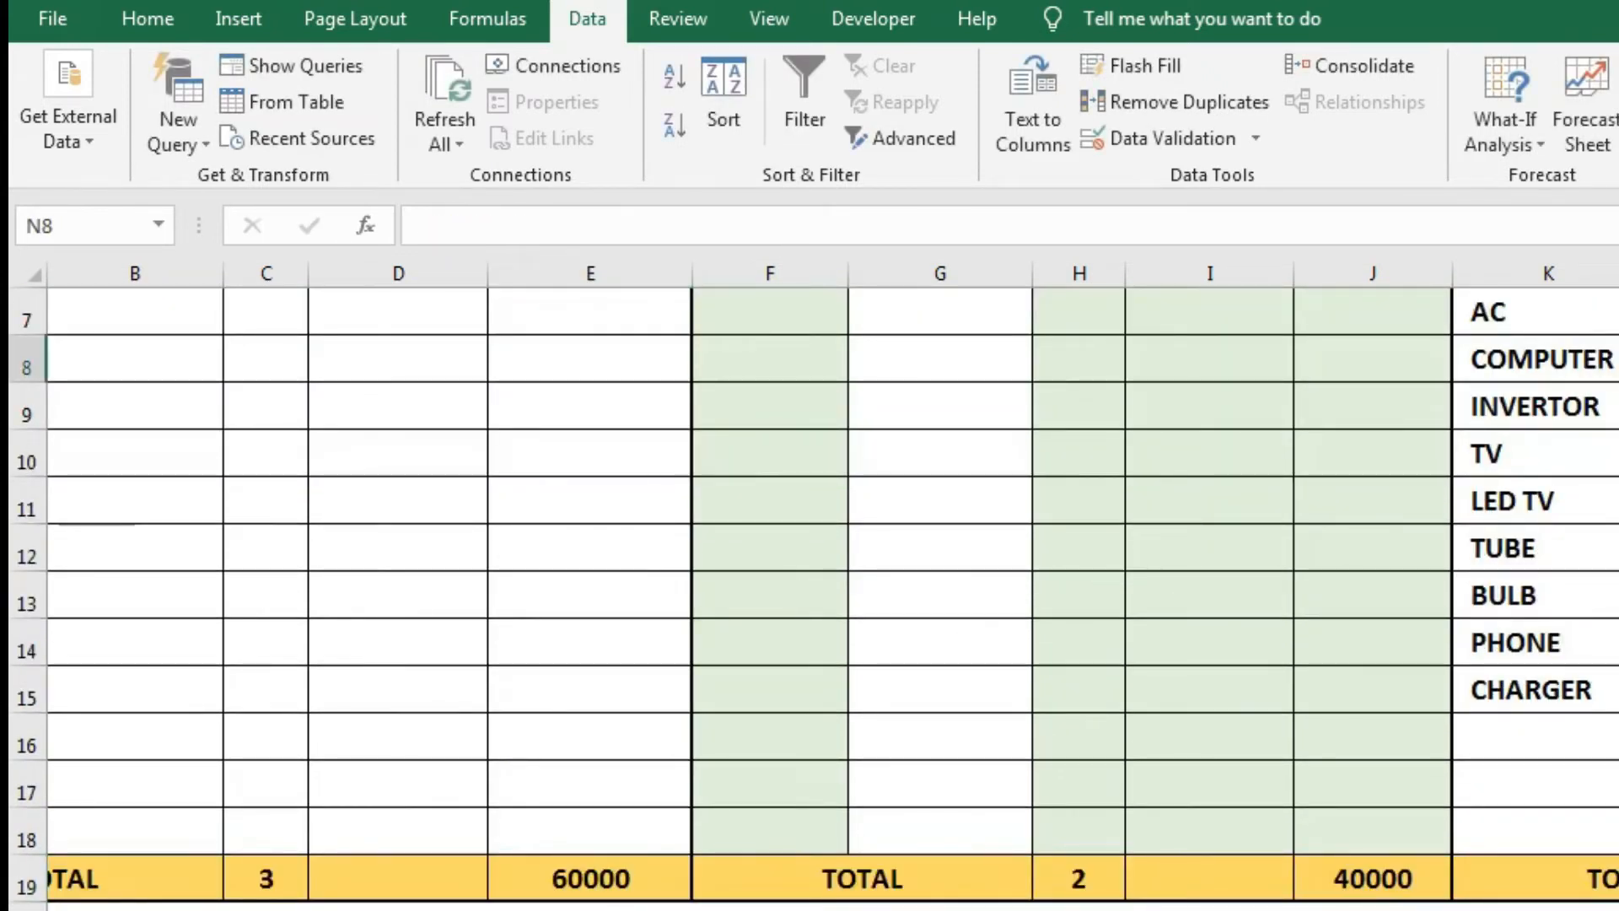
scroll(810, 590, "up", 2)
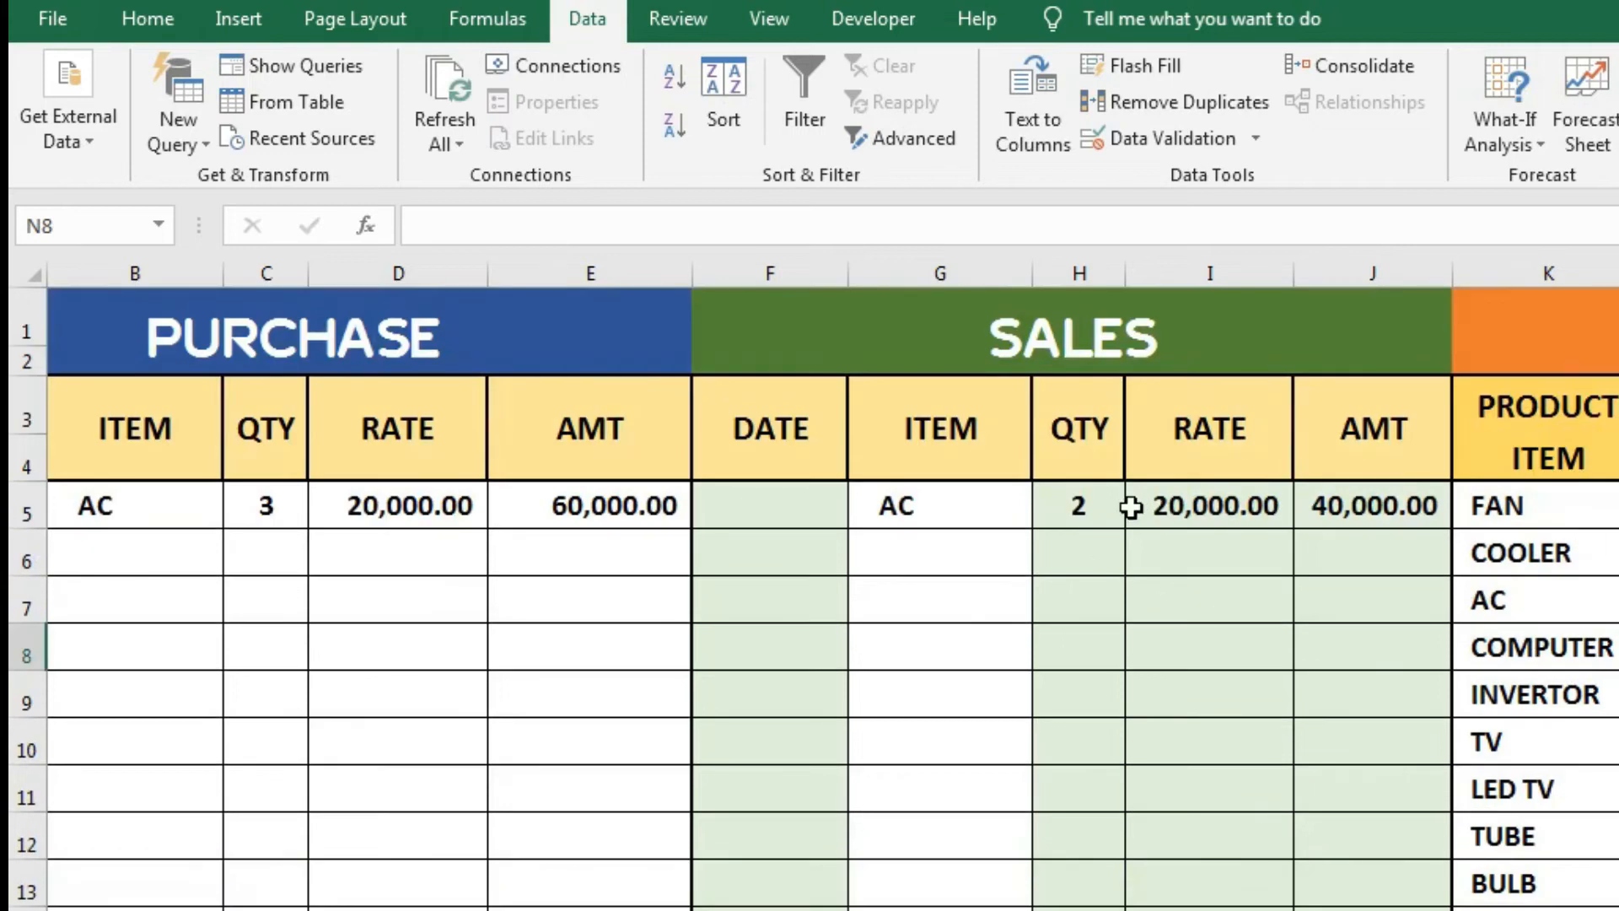
left_click(1168, 506)
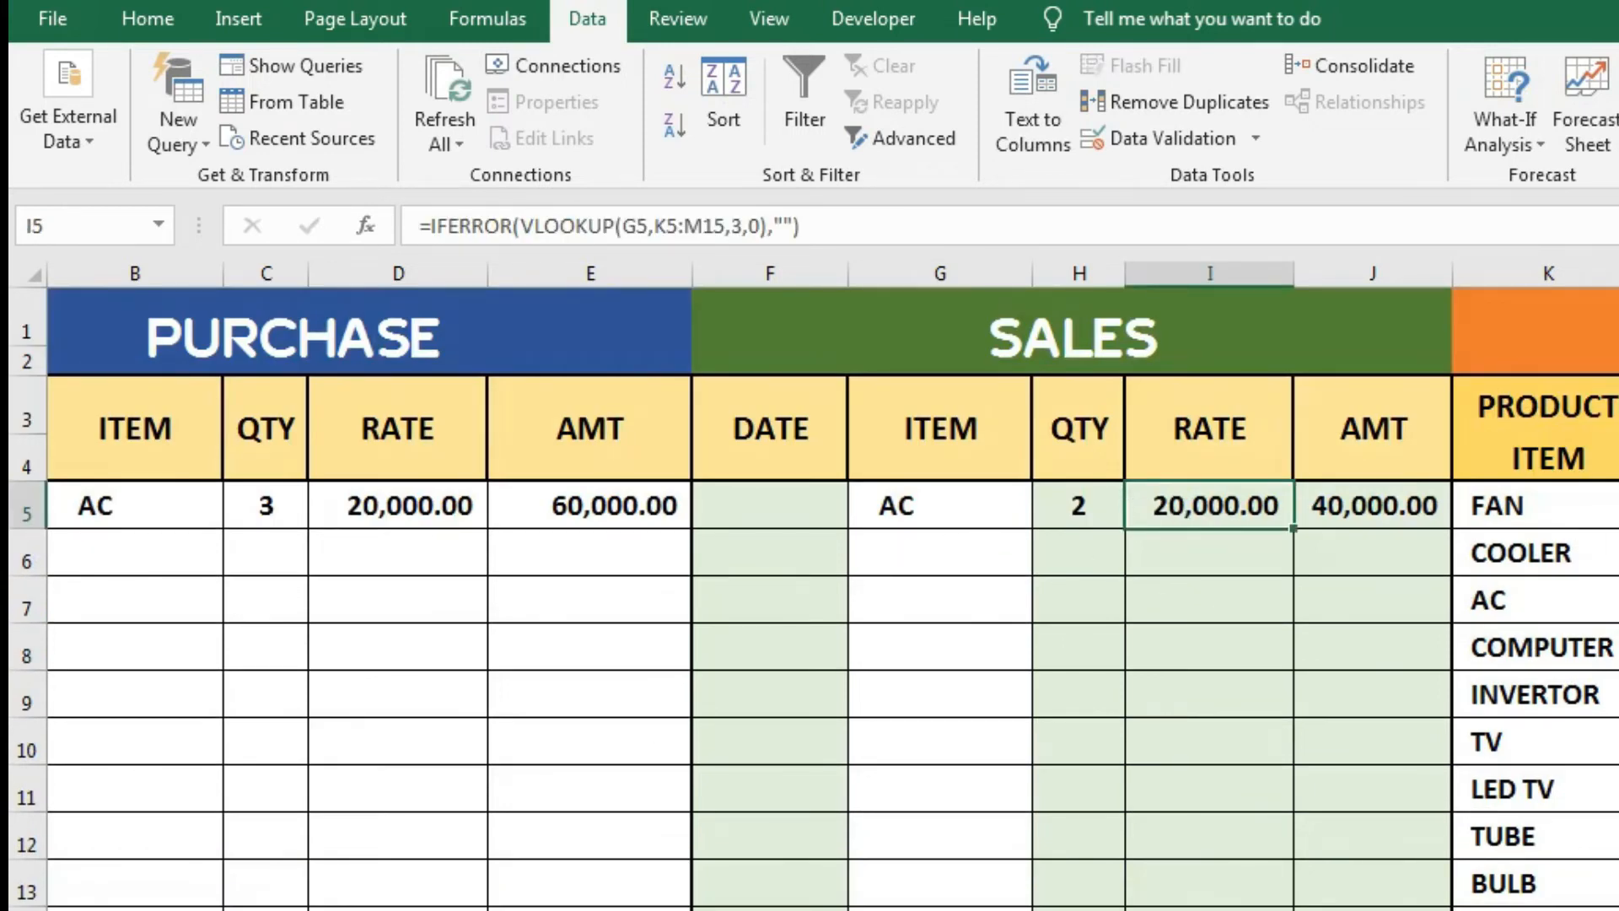
- Add a second purchase entry in row 6 with the item COMPUTER and a quantity of 2
scroll(809, 590, "left", 1)
left_click(332, 551)
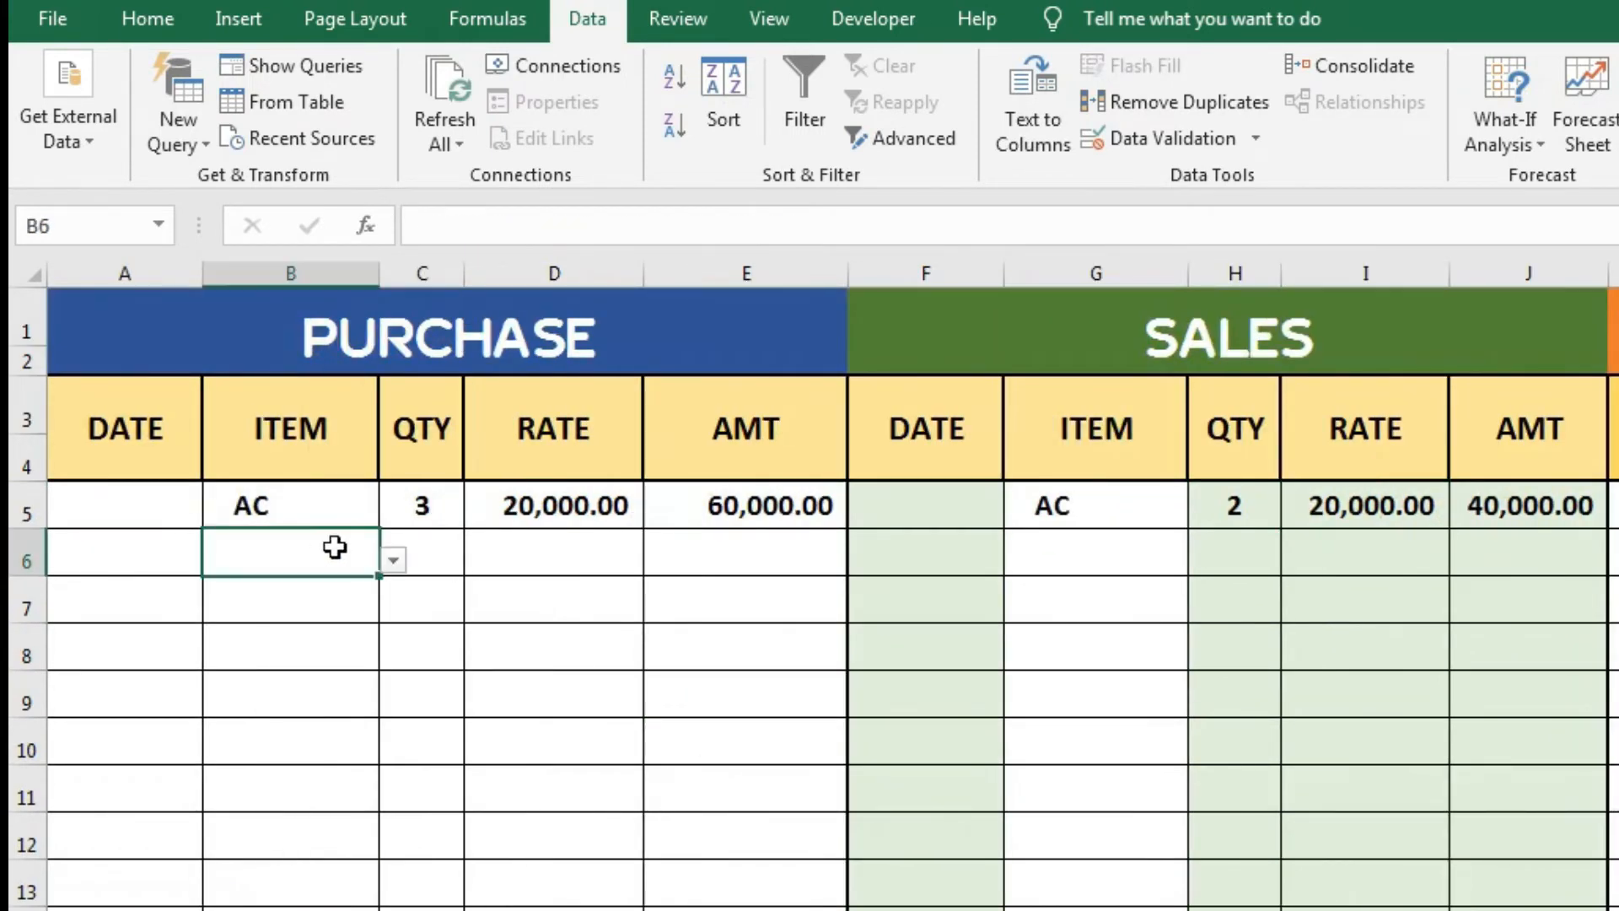
left_click(391, 560)
left_click(336, 646)
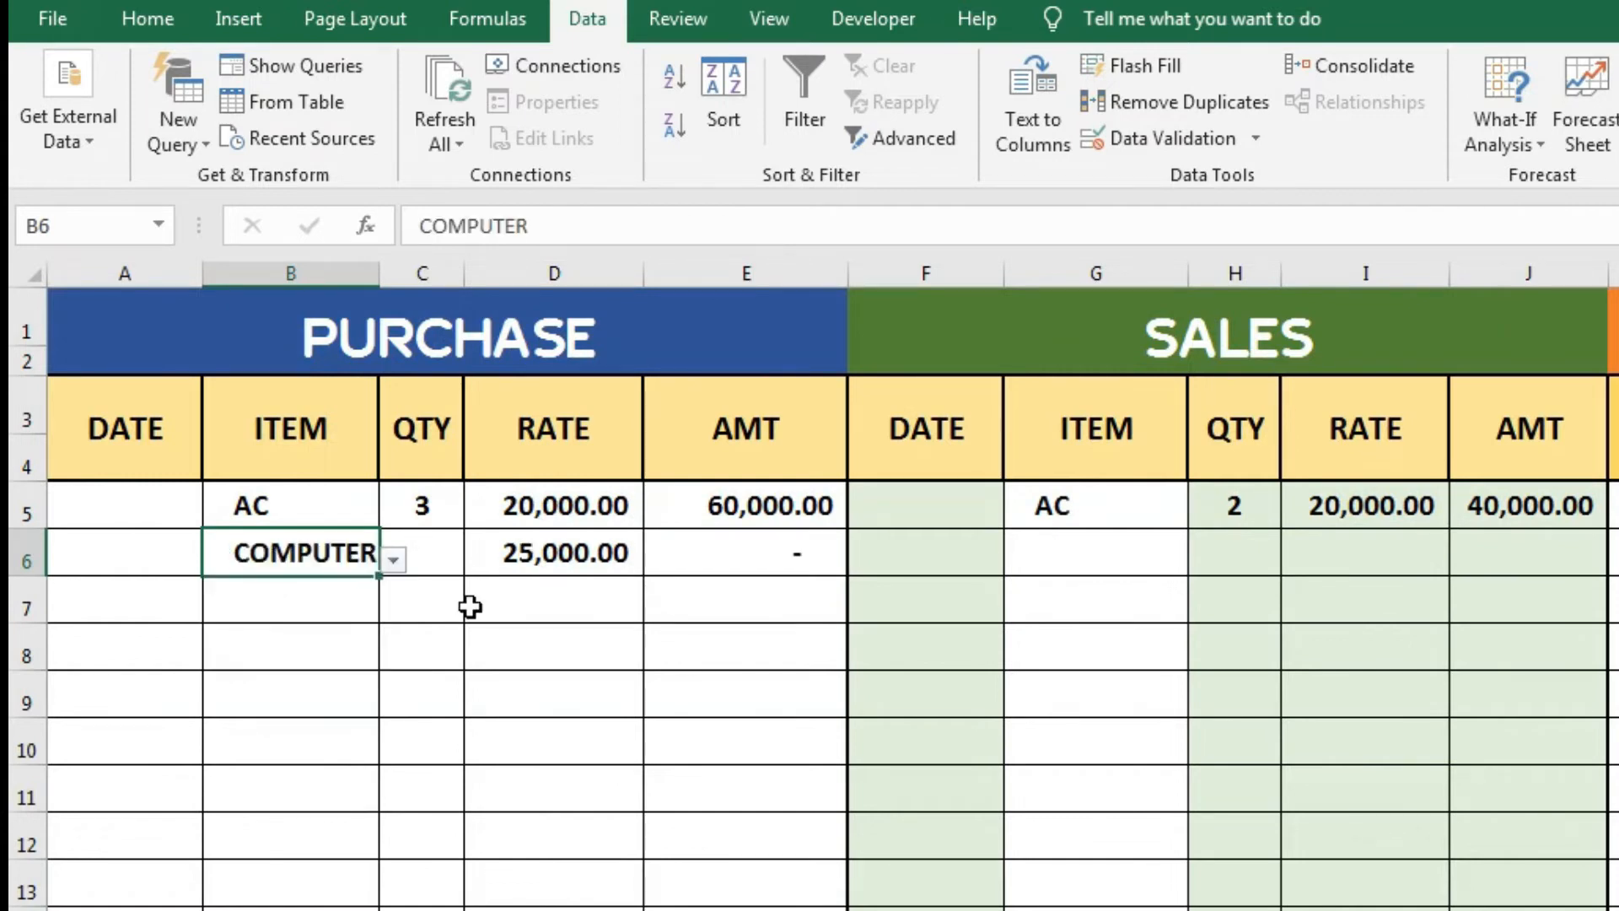
left_click(448, 557)
type("2")
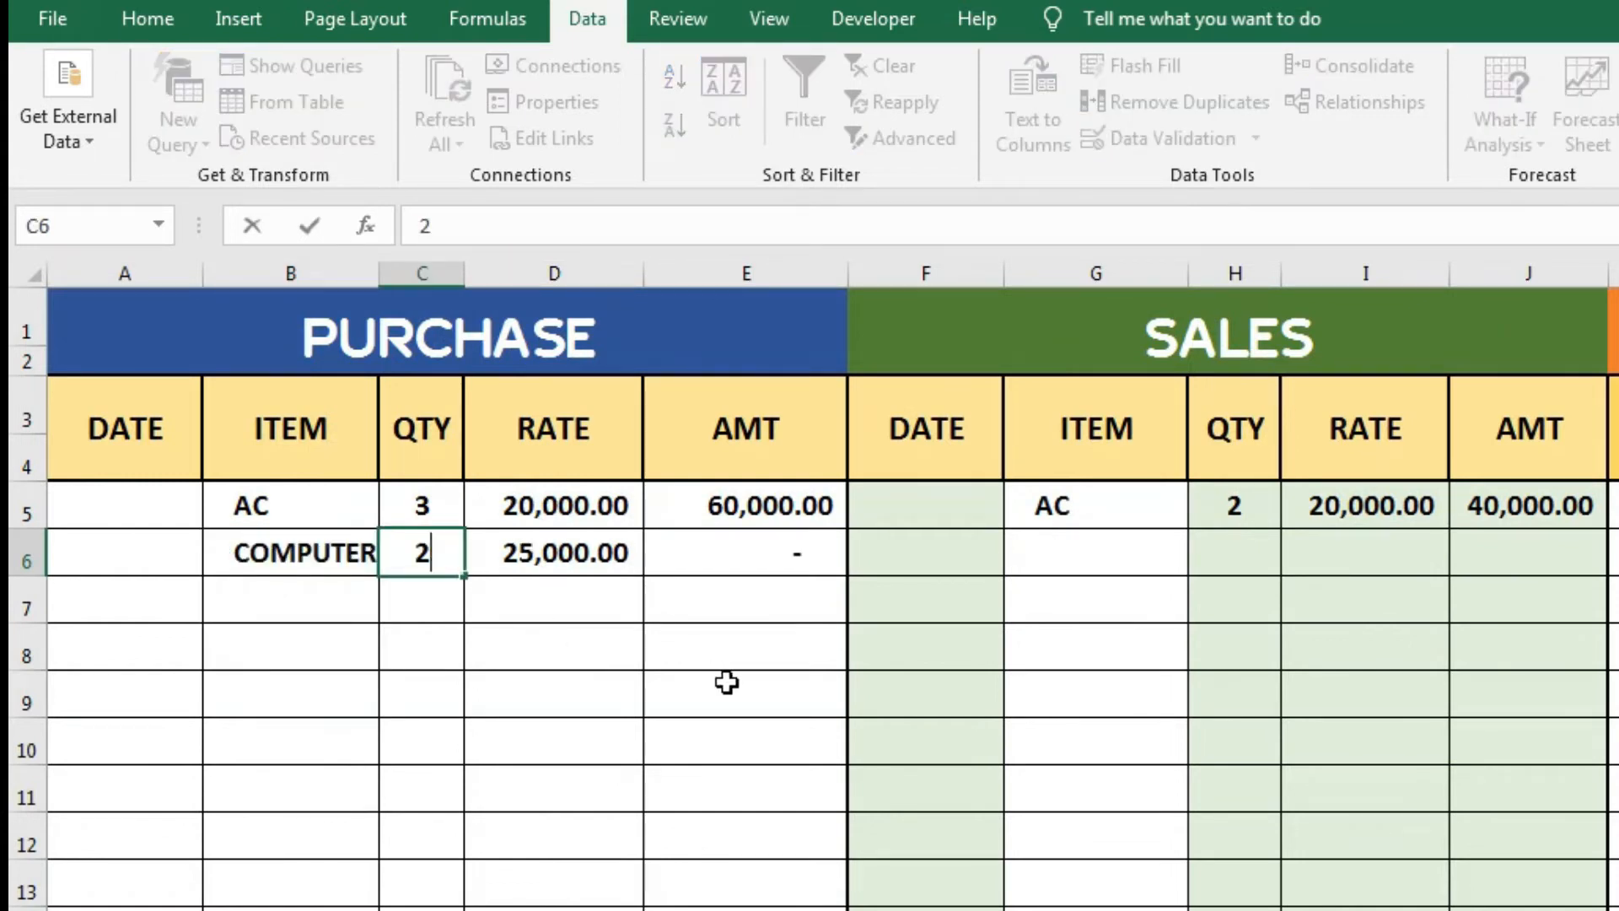
left_click(726, 680)
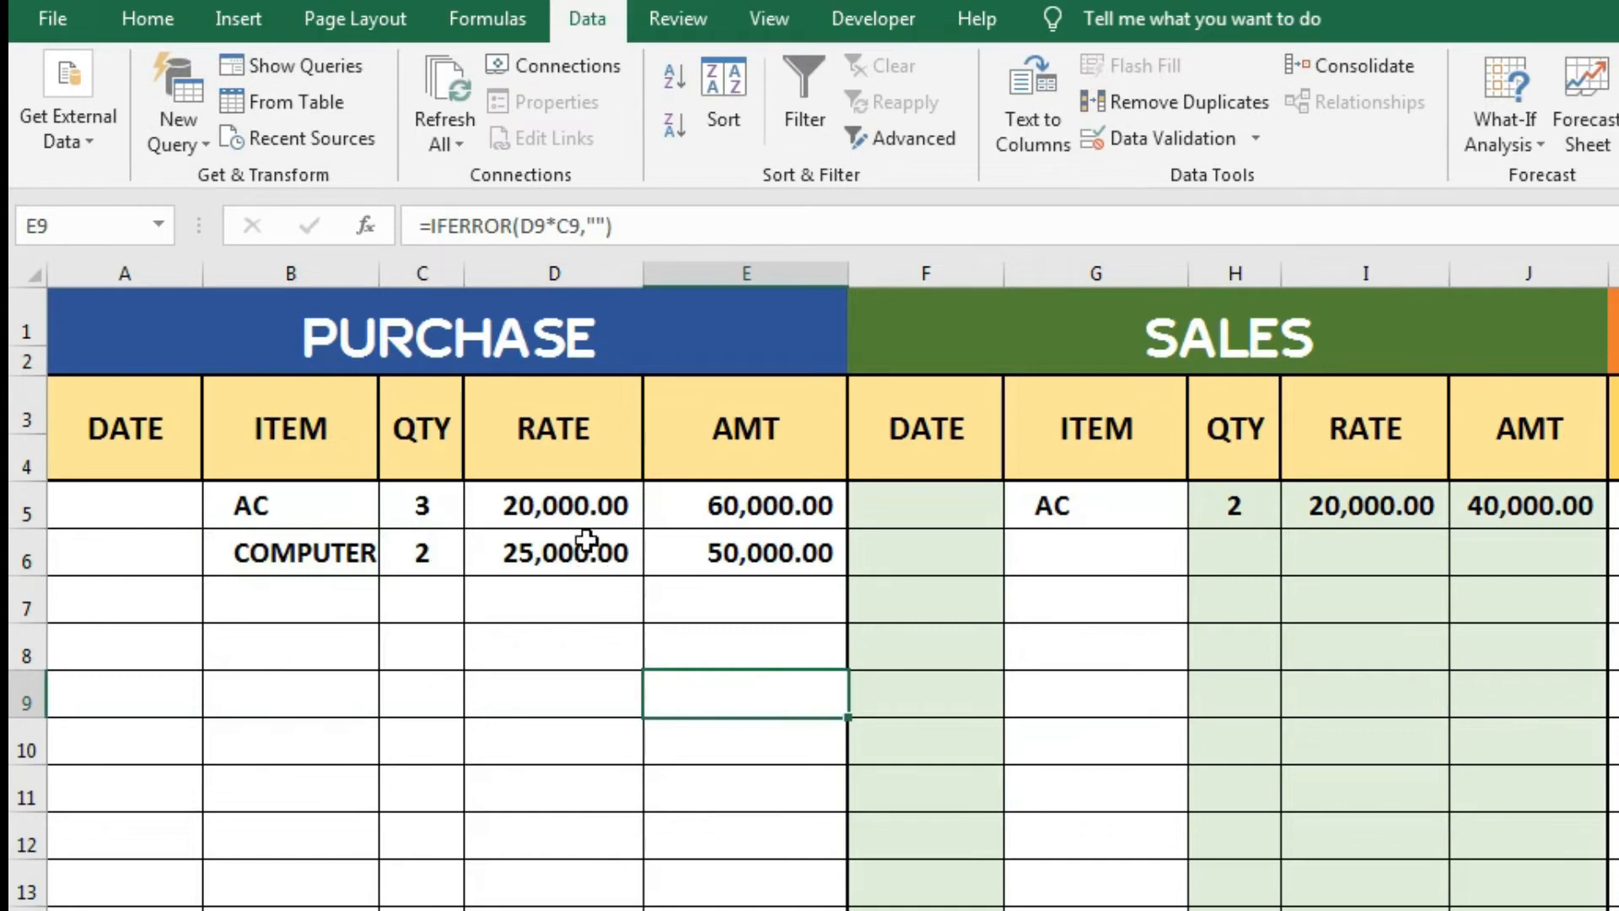
left_click(1062, 556)
type("C")
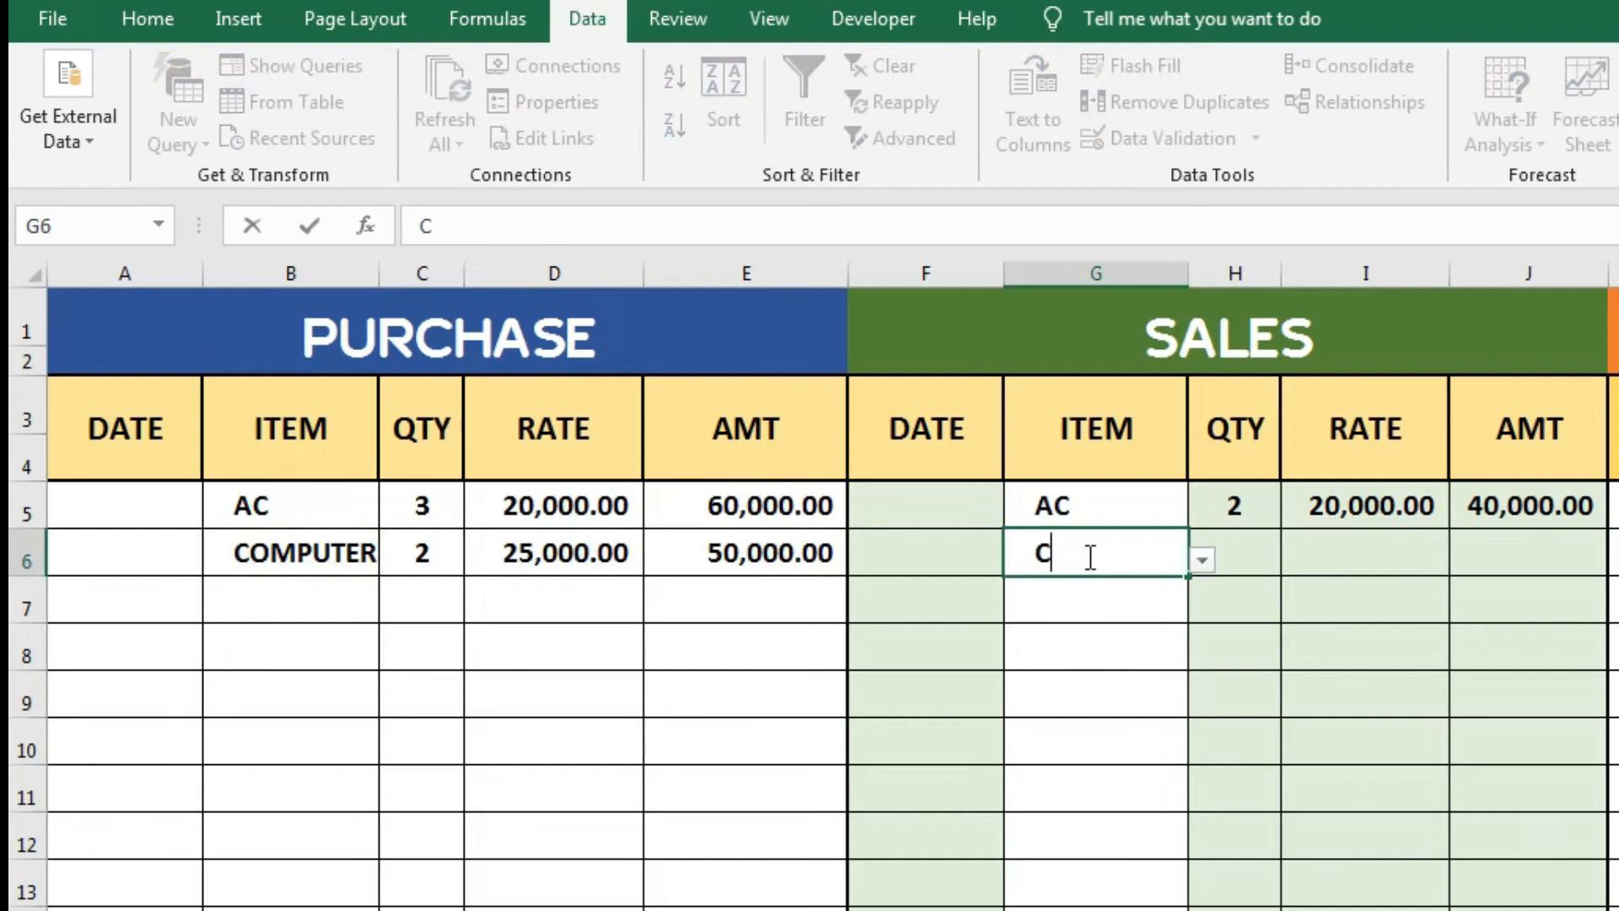
type("OM")
key("Return")
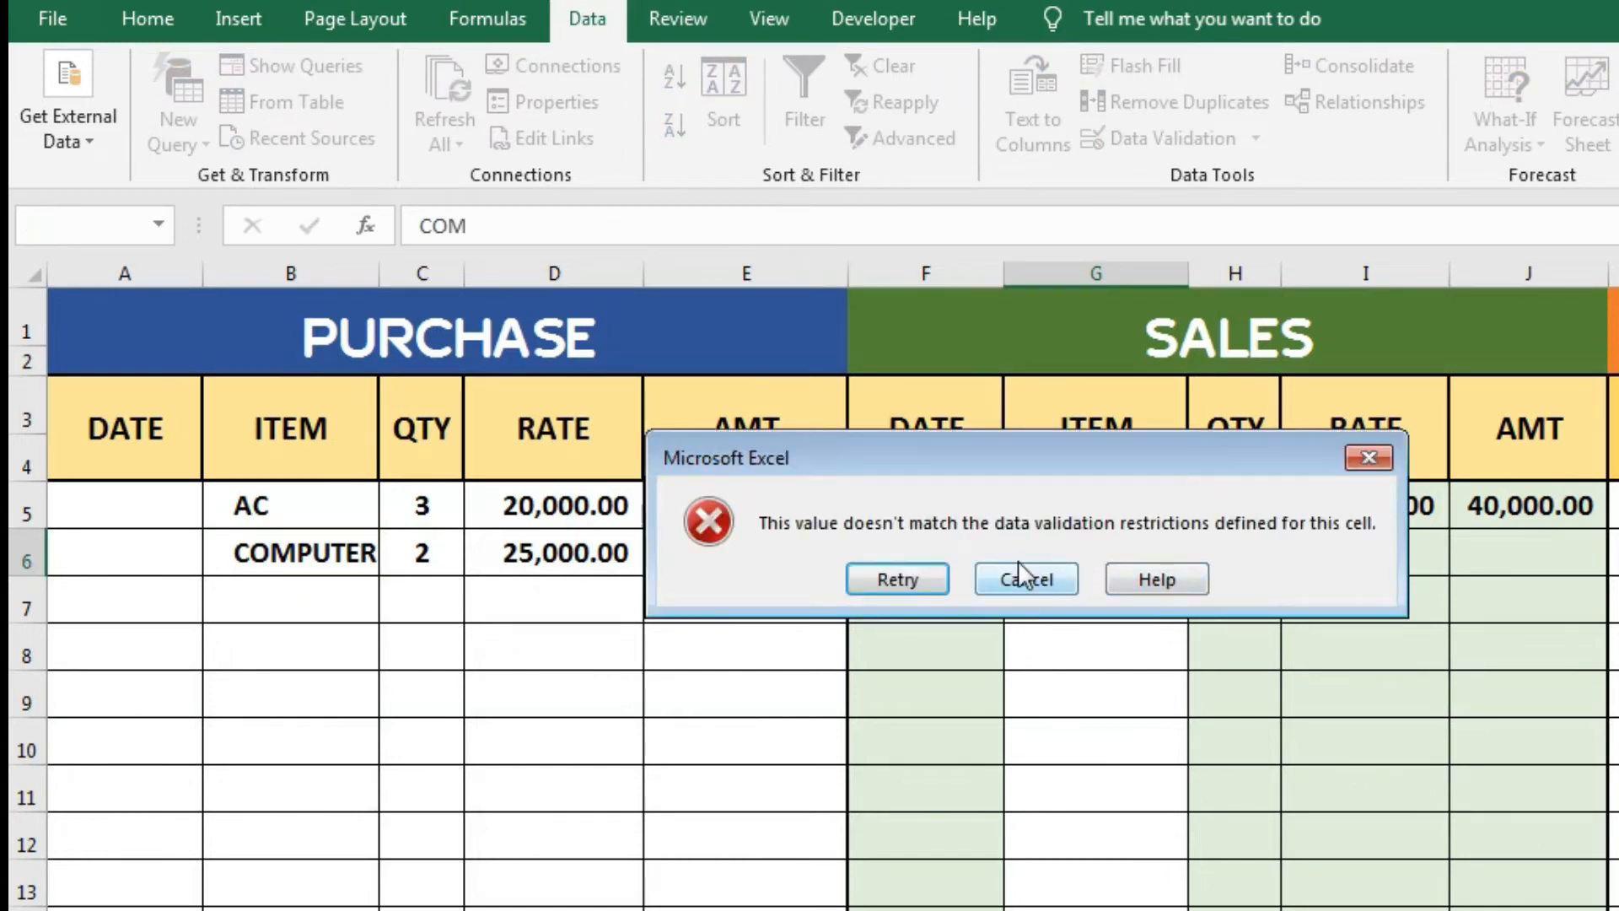
key("Escape")
- Choose COMPUTER from the item dropdown in G6 and enter a sales quantity of 1 in H6
left_click(1201, 560)
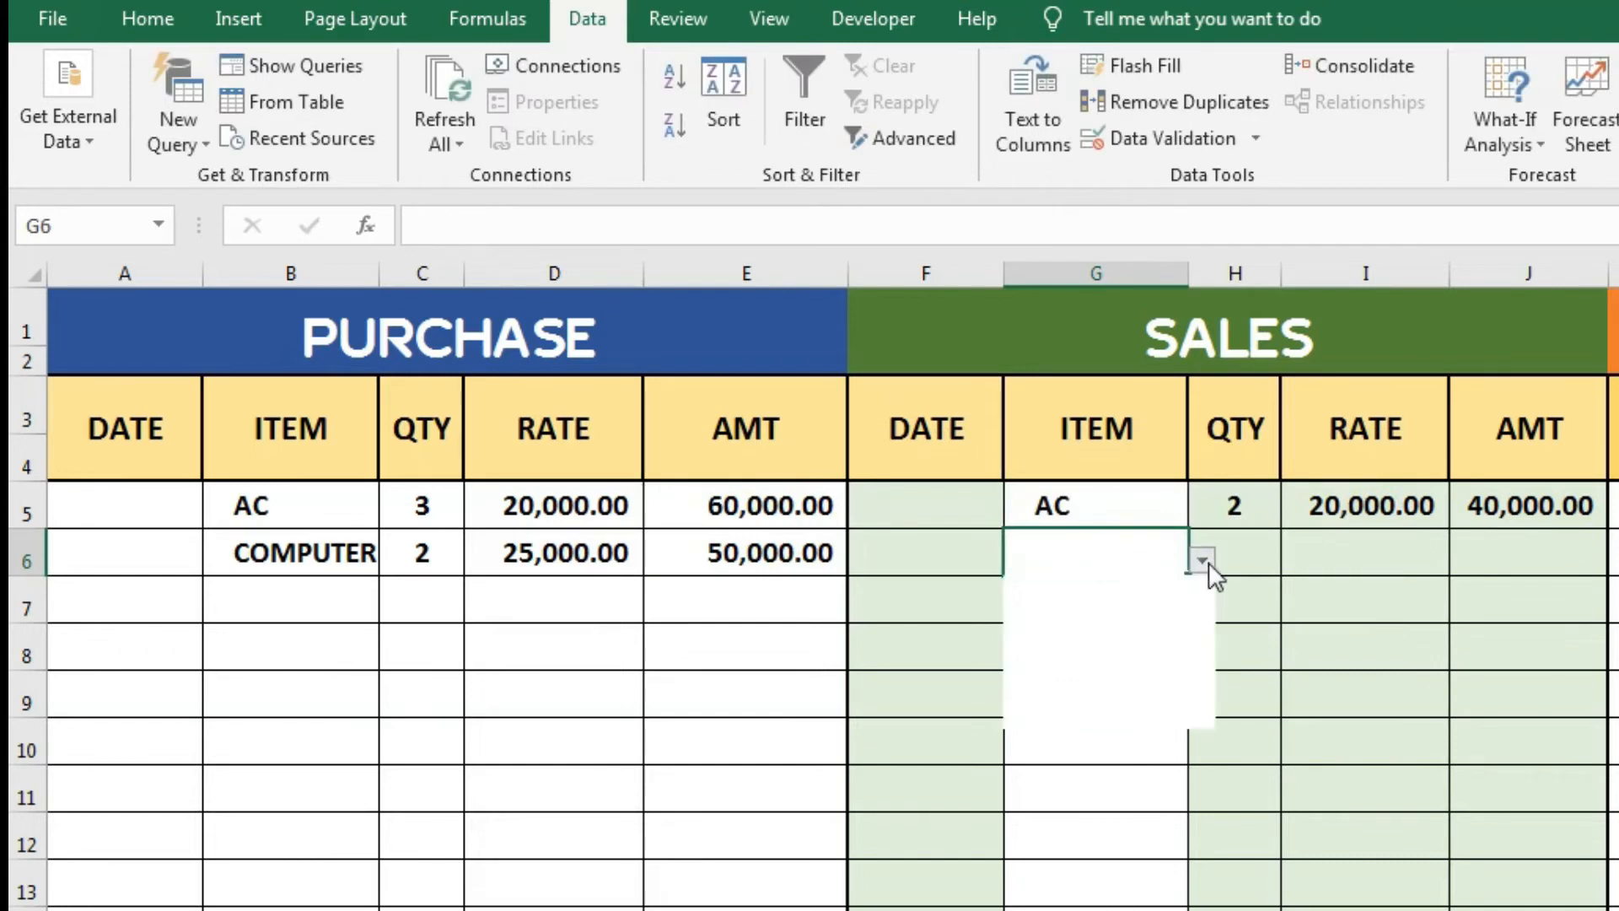
left_click(1134, 642)
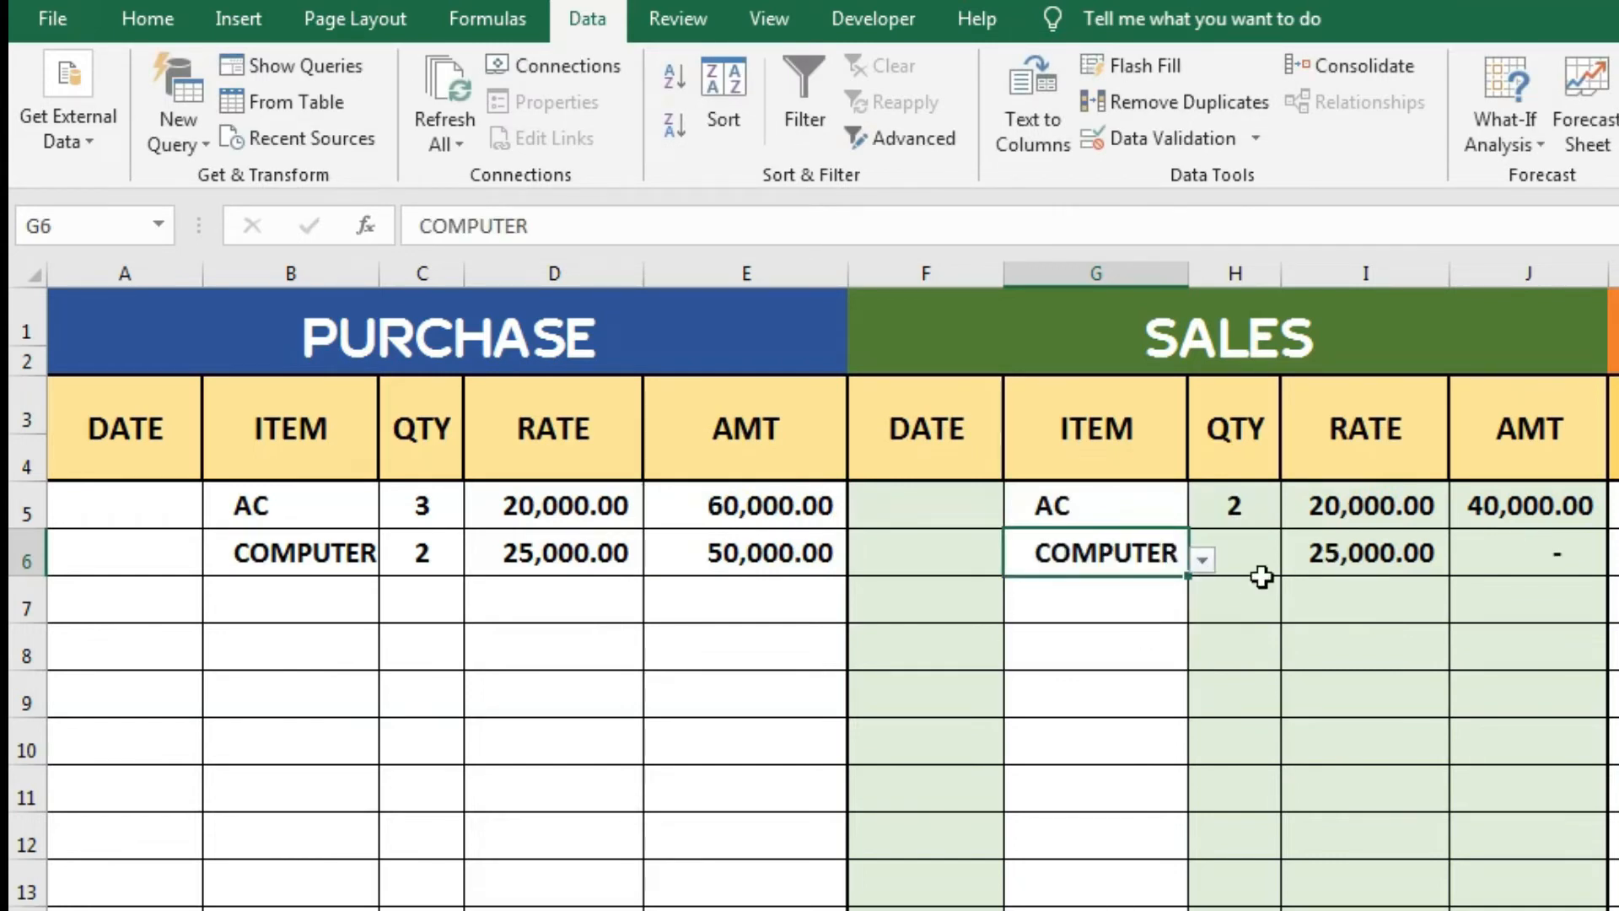
left_click(1264, 565)
type("1")
left_click(1254, 655)
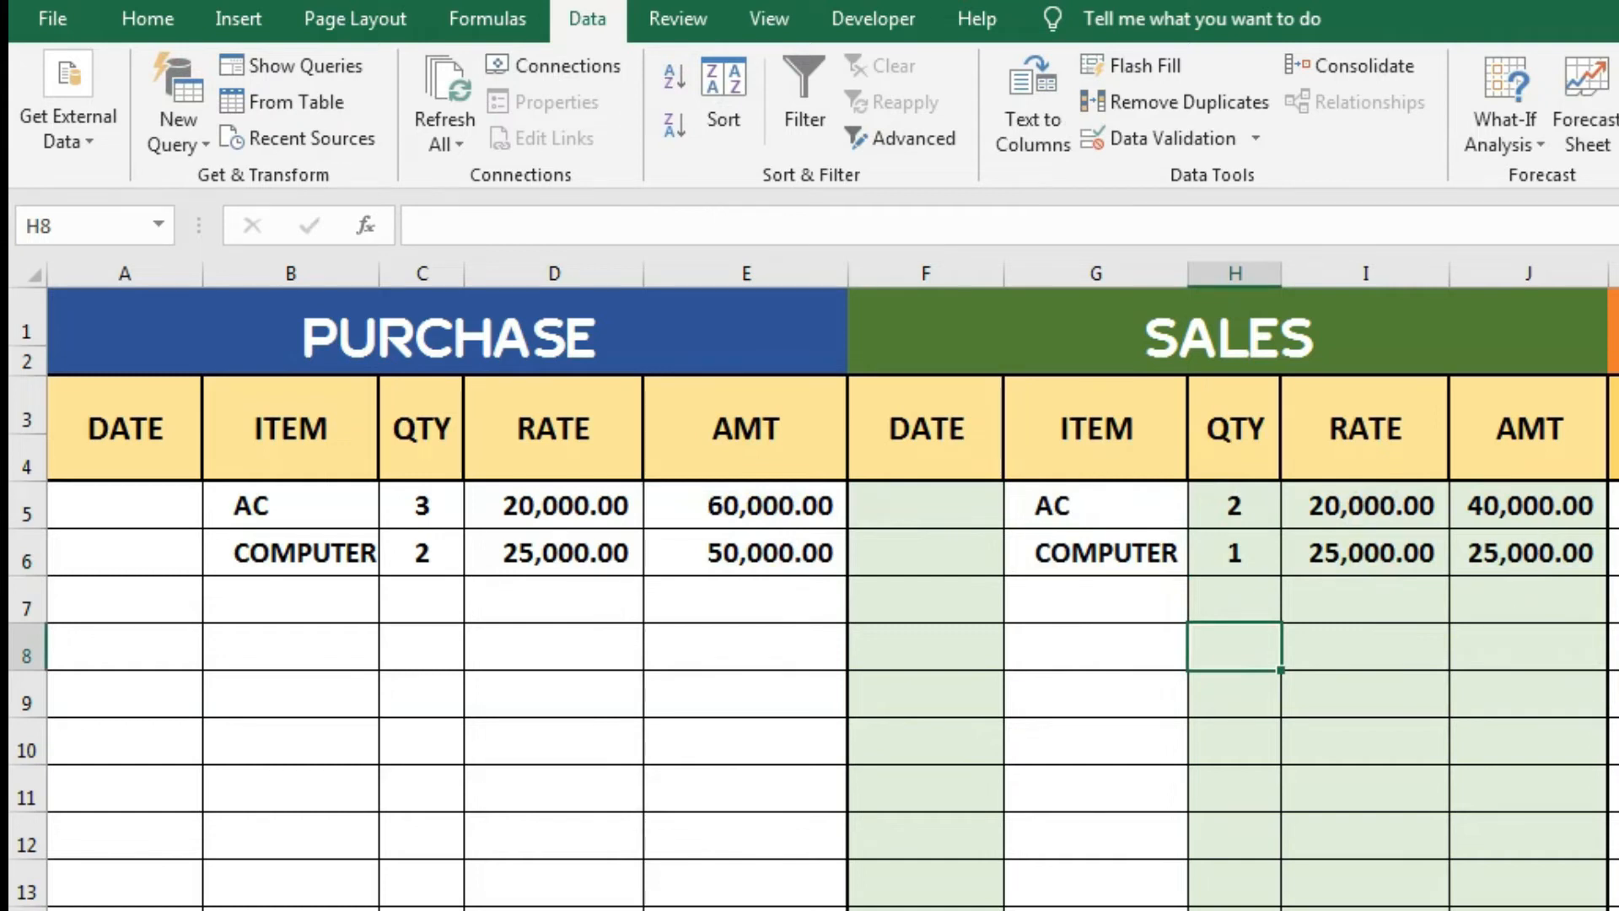
- Start a SUMIF formula in N5 for the purchased quantity, using the purchase items B5:B18 as its range
scroll(832, 585, "right", 4)
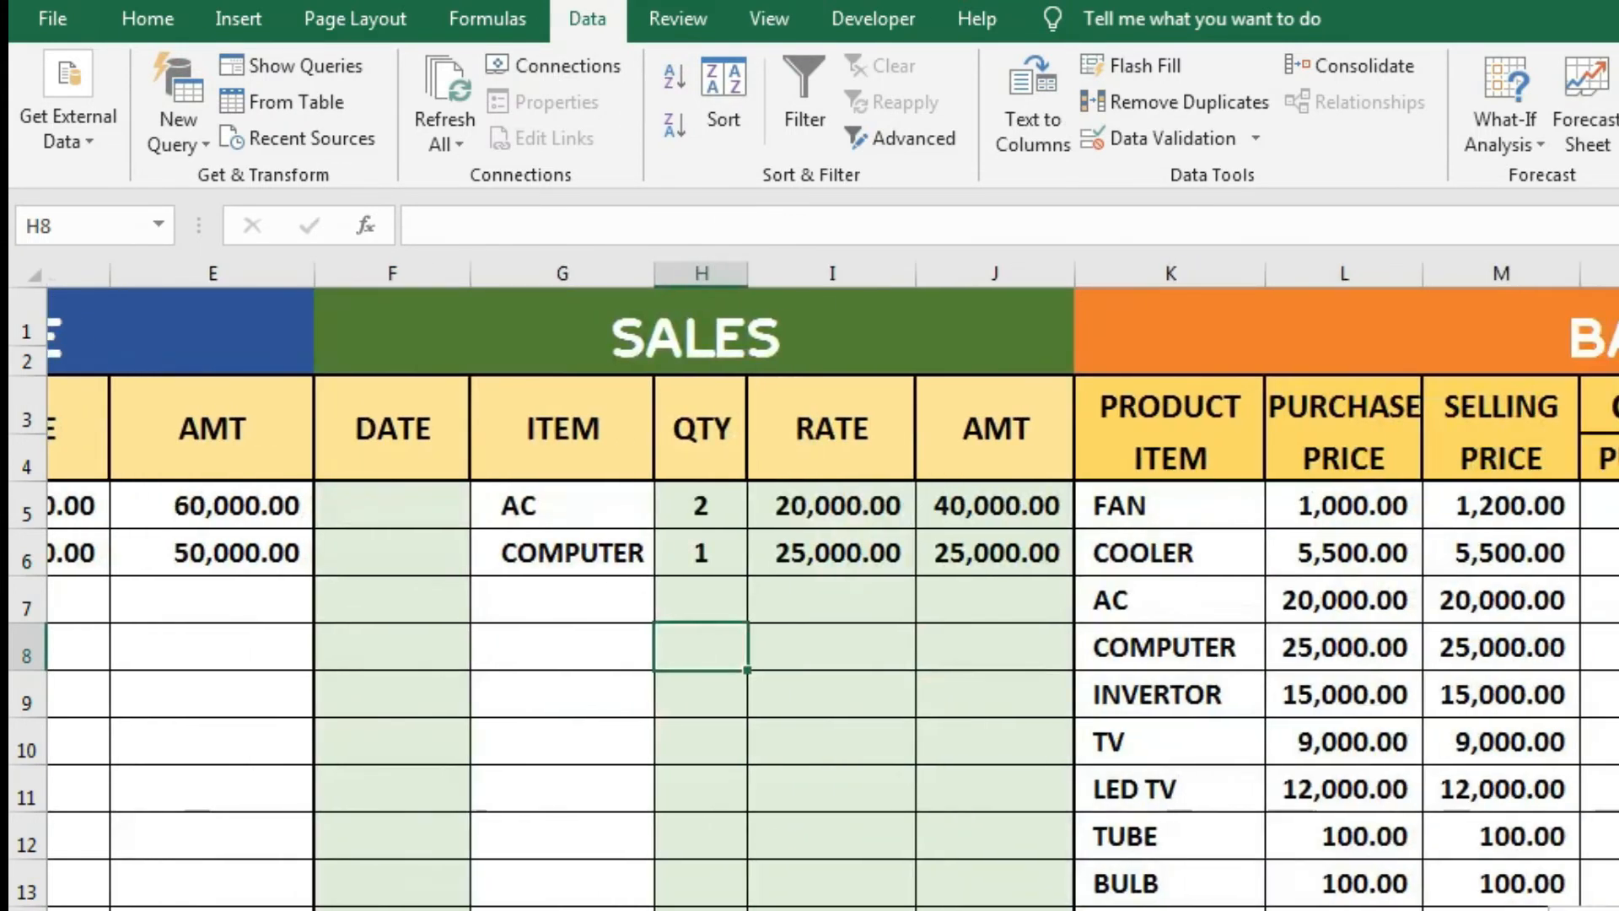
scroll(833, 585, "right", 6)
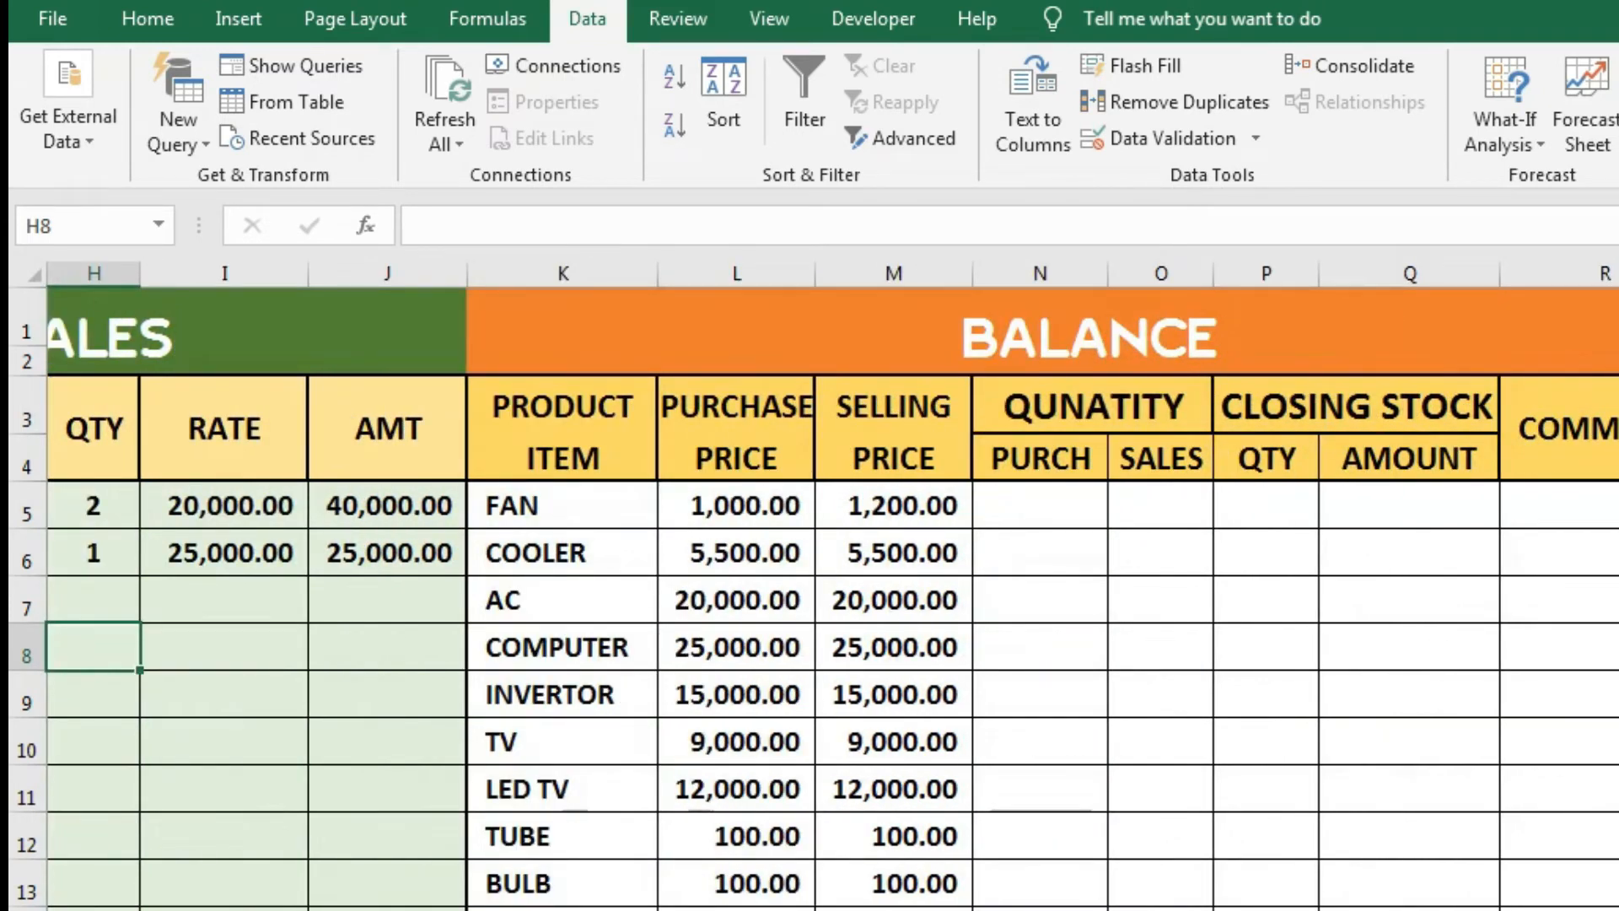
left_click(947, 505)
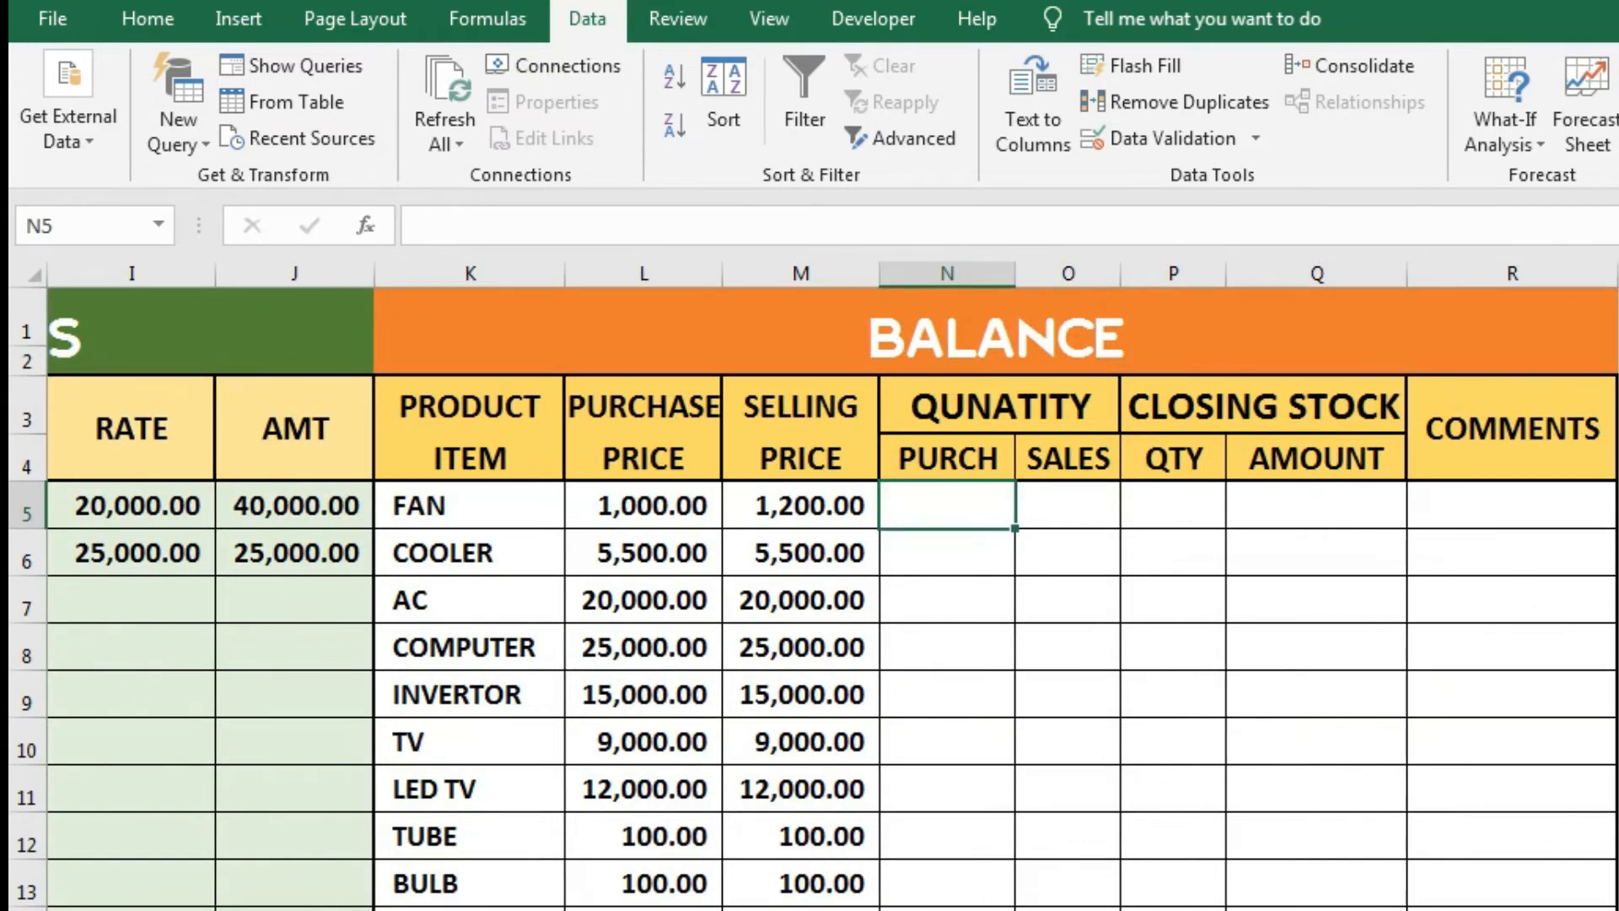
type("=")
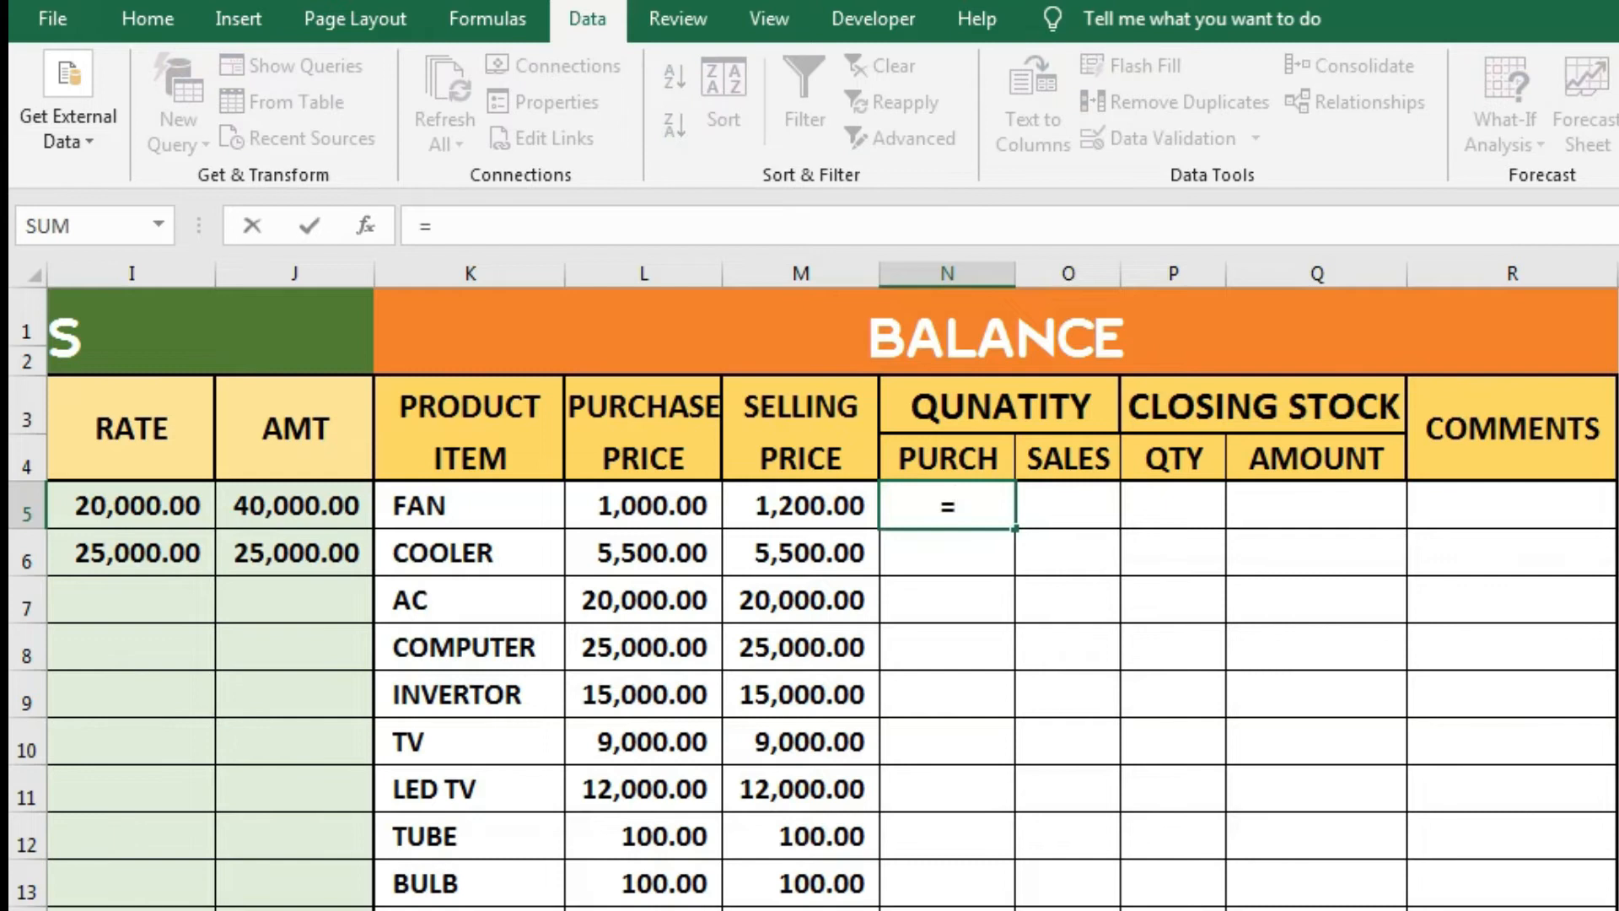
type("SU")
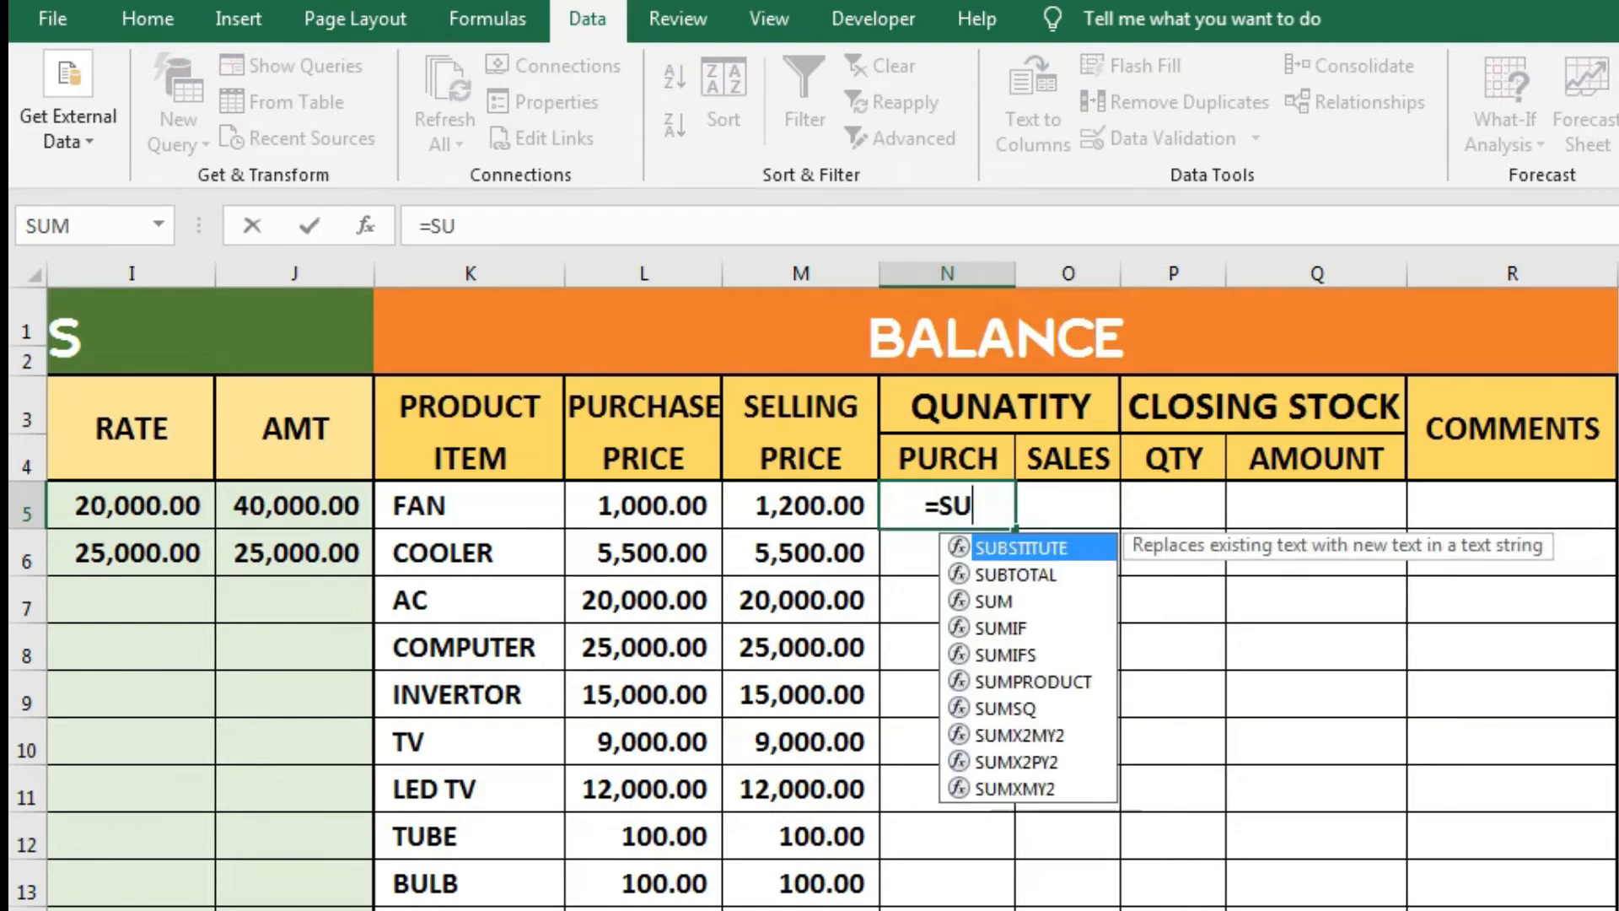
type("MIF(")
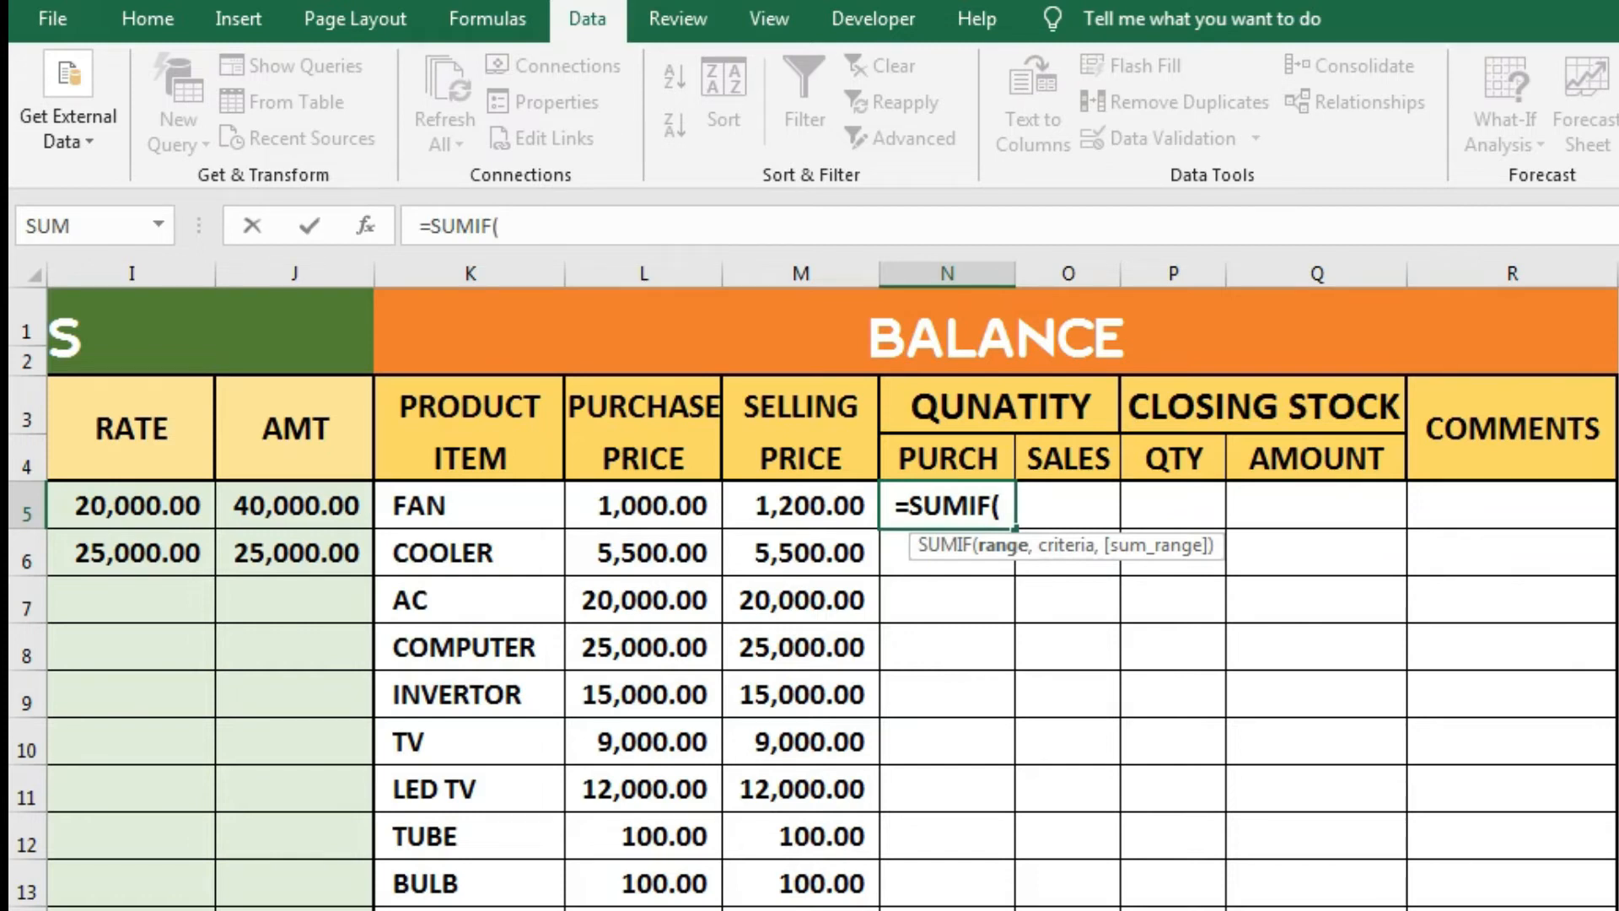
scroll(833, 586, "left", 8)
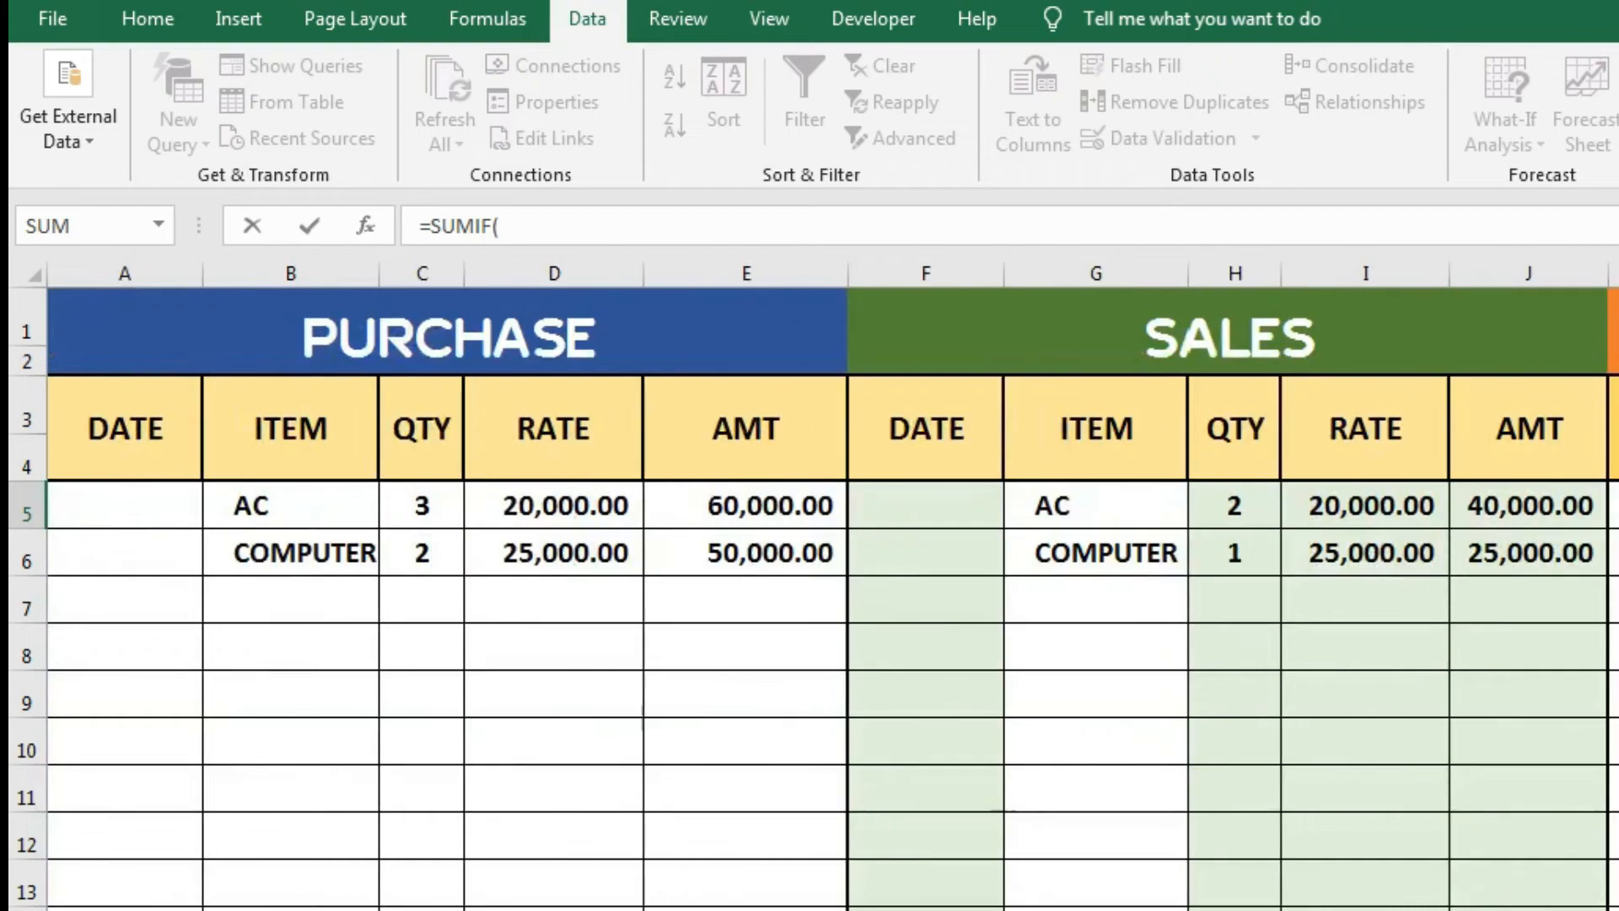
left_click_drag(306, 509, 308, 795)
scroll(810, 597, "up", 3)
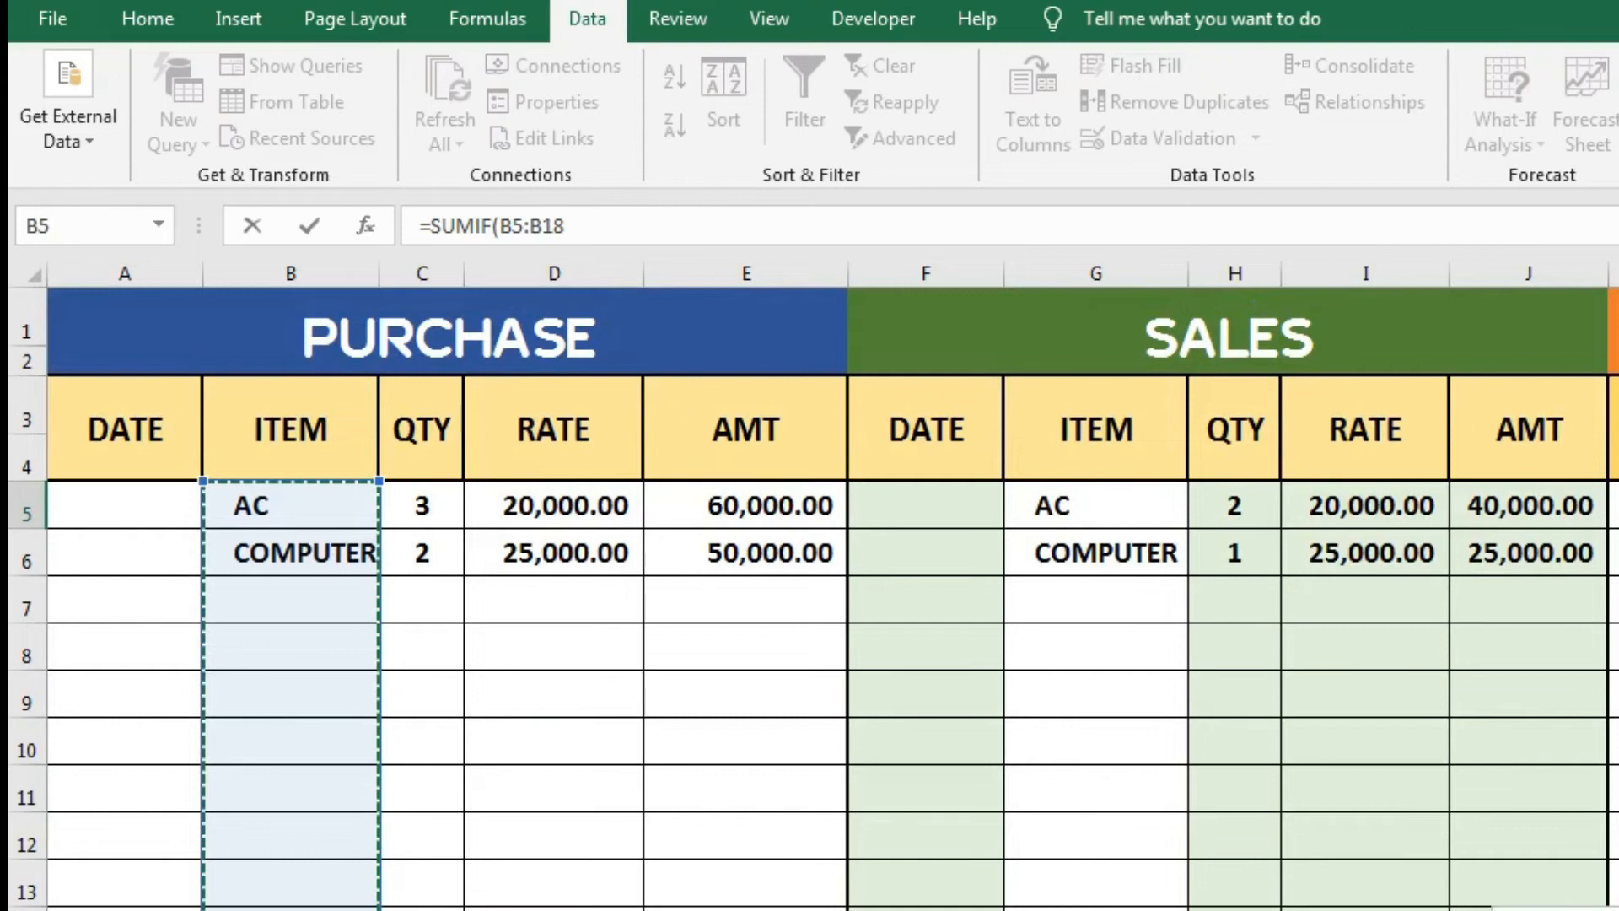
- Set the criteria of the N5 SUMIF formula to the product item in K5
scroll(832, 585, "right", 5)
scroll(833, 585, "left", 1)
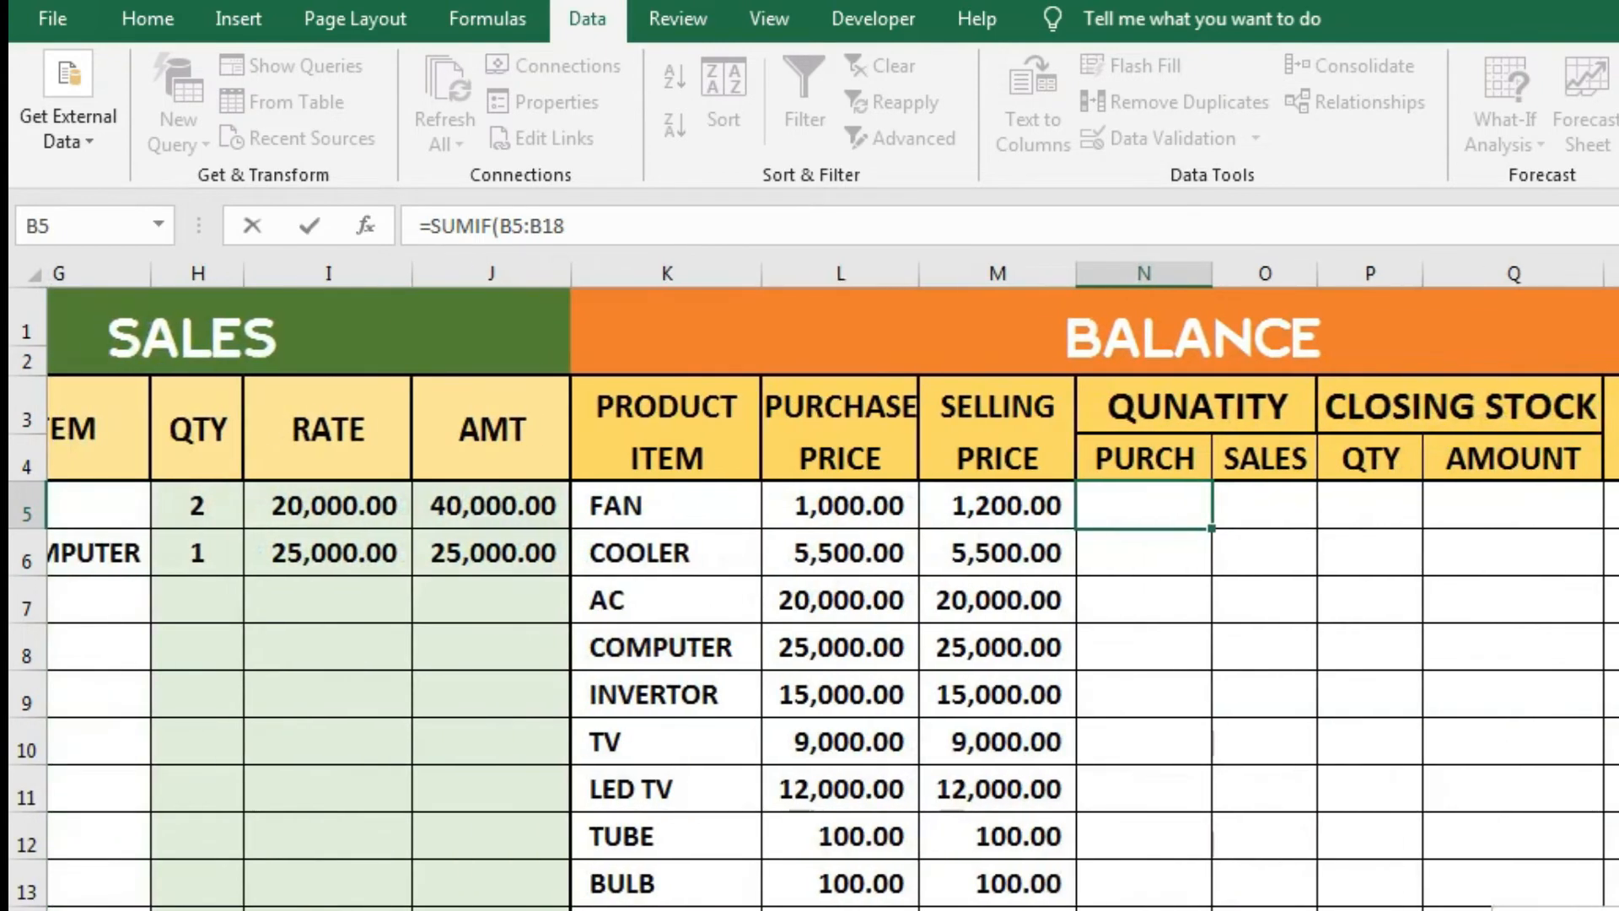
scroll(833, 585, "left", 1)
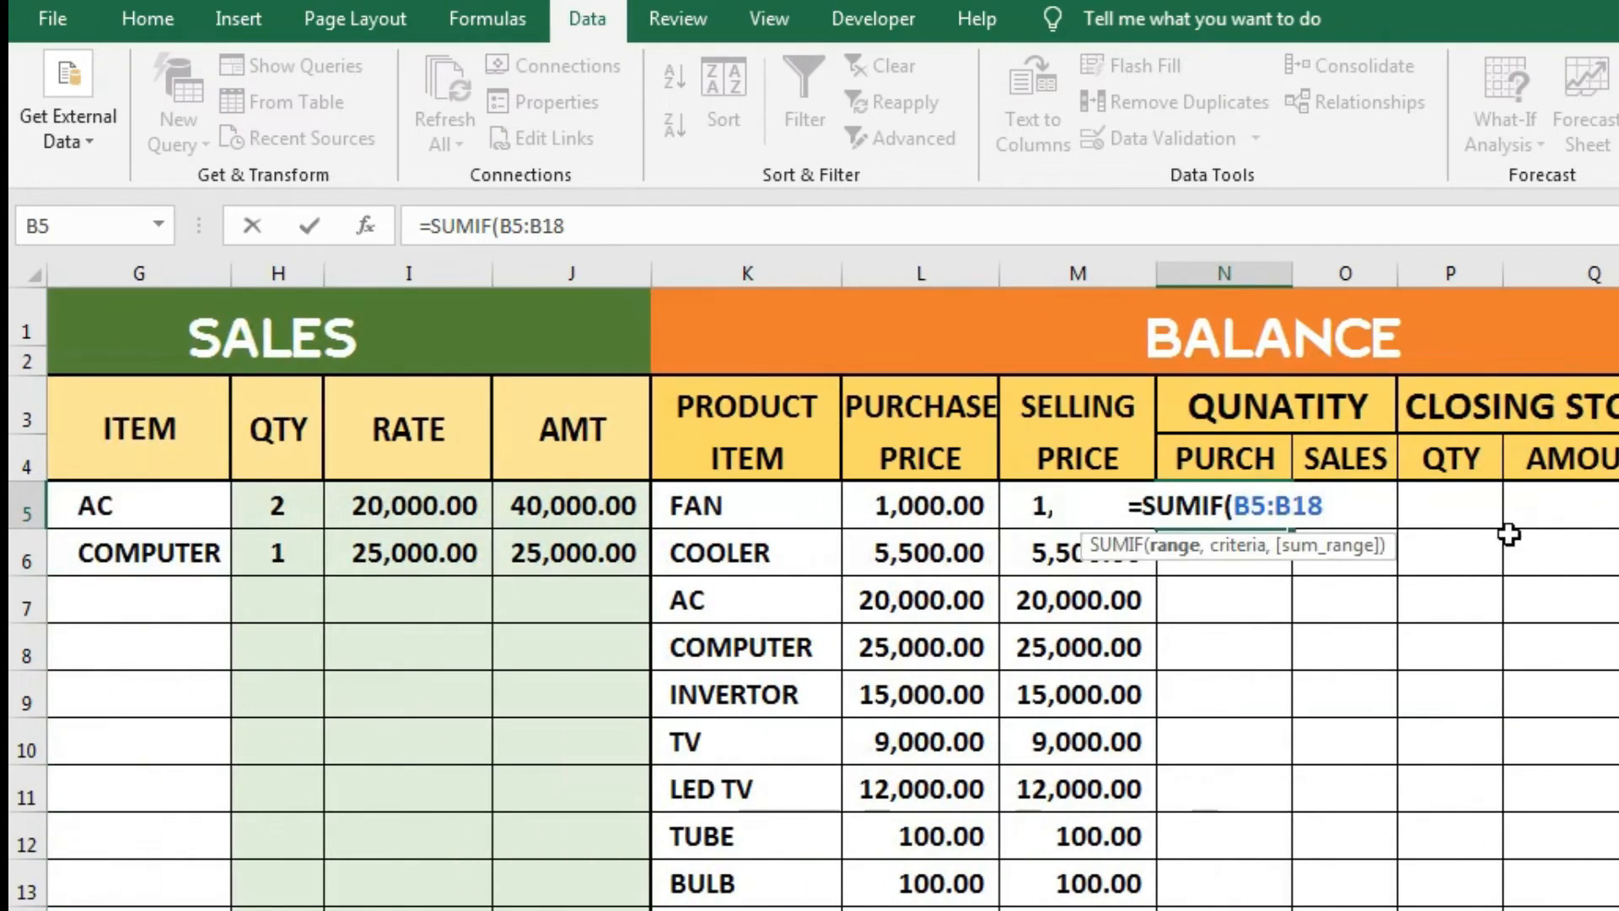
type(",")
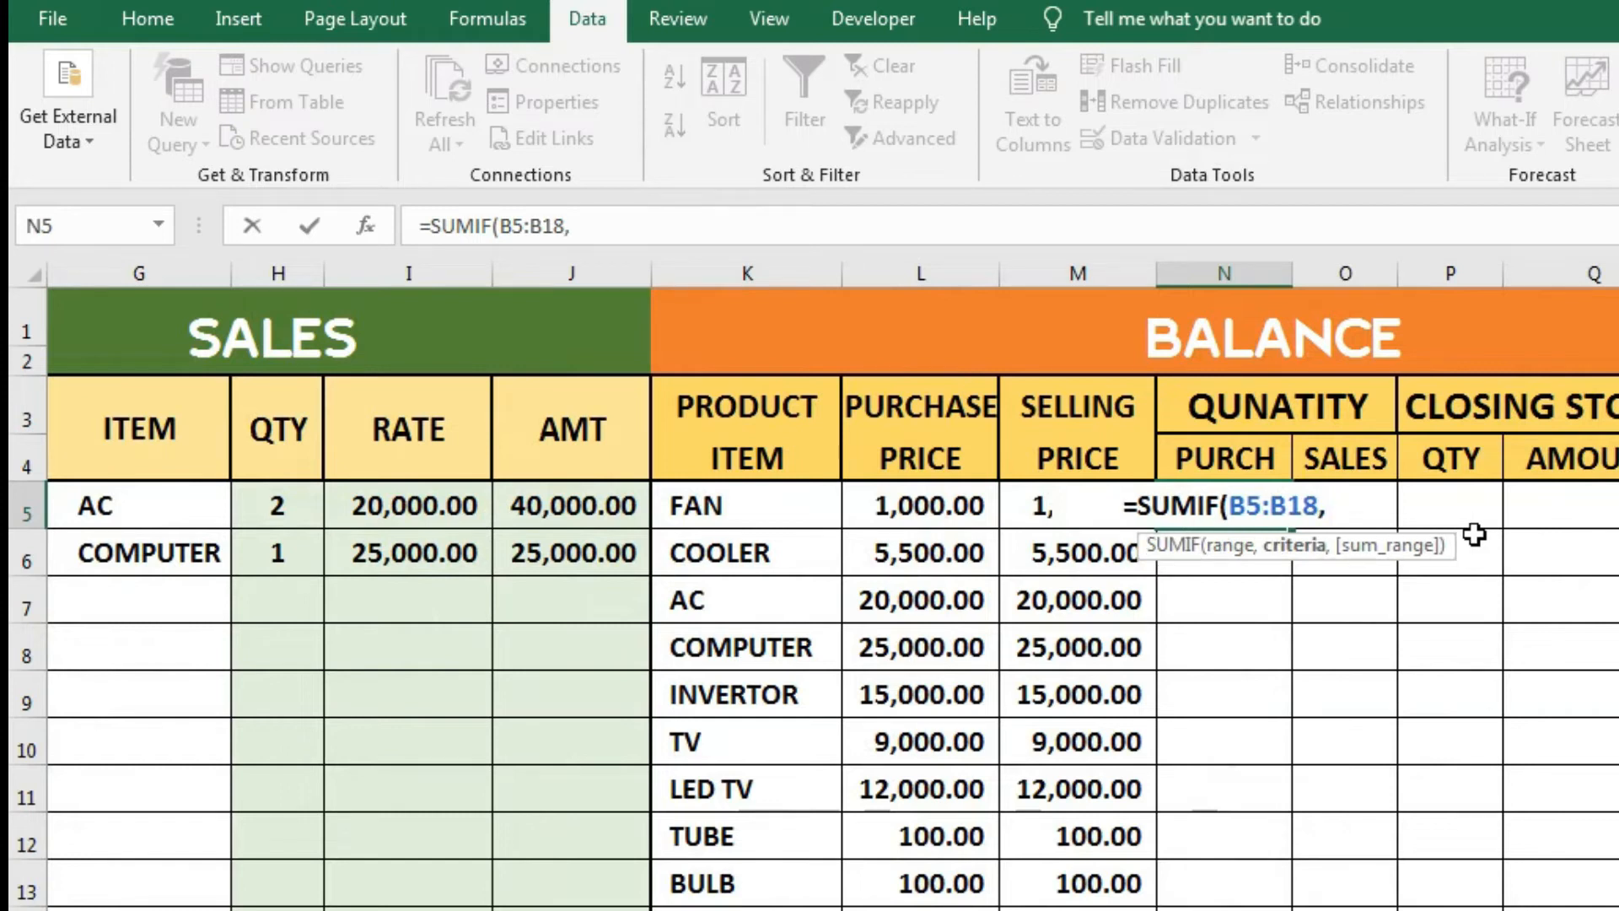
left_click(727, 508)
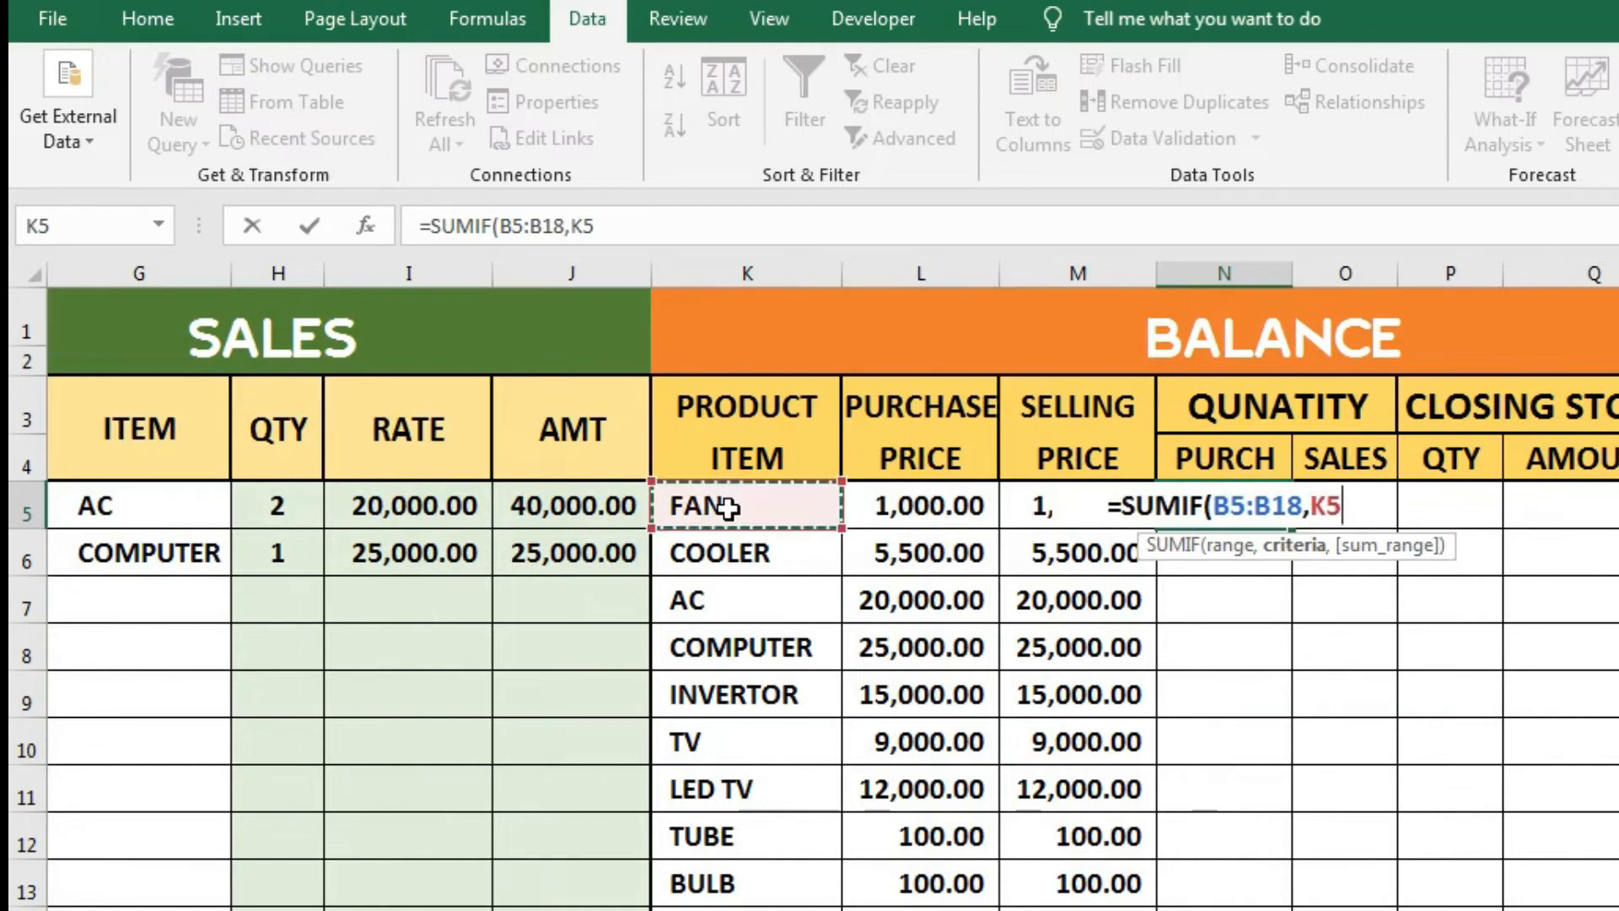
type(",")
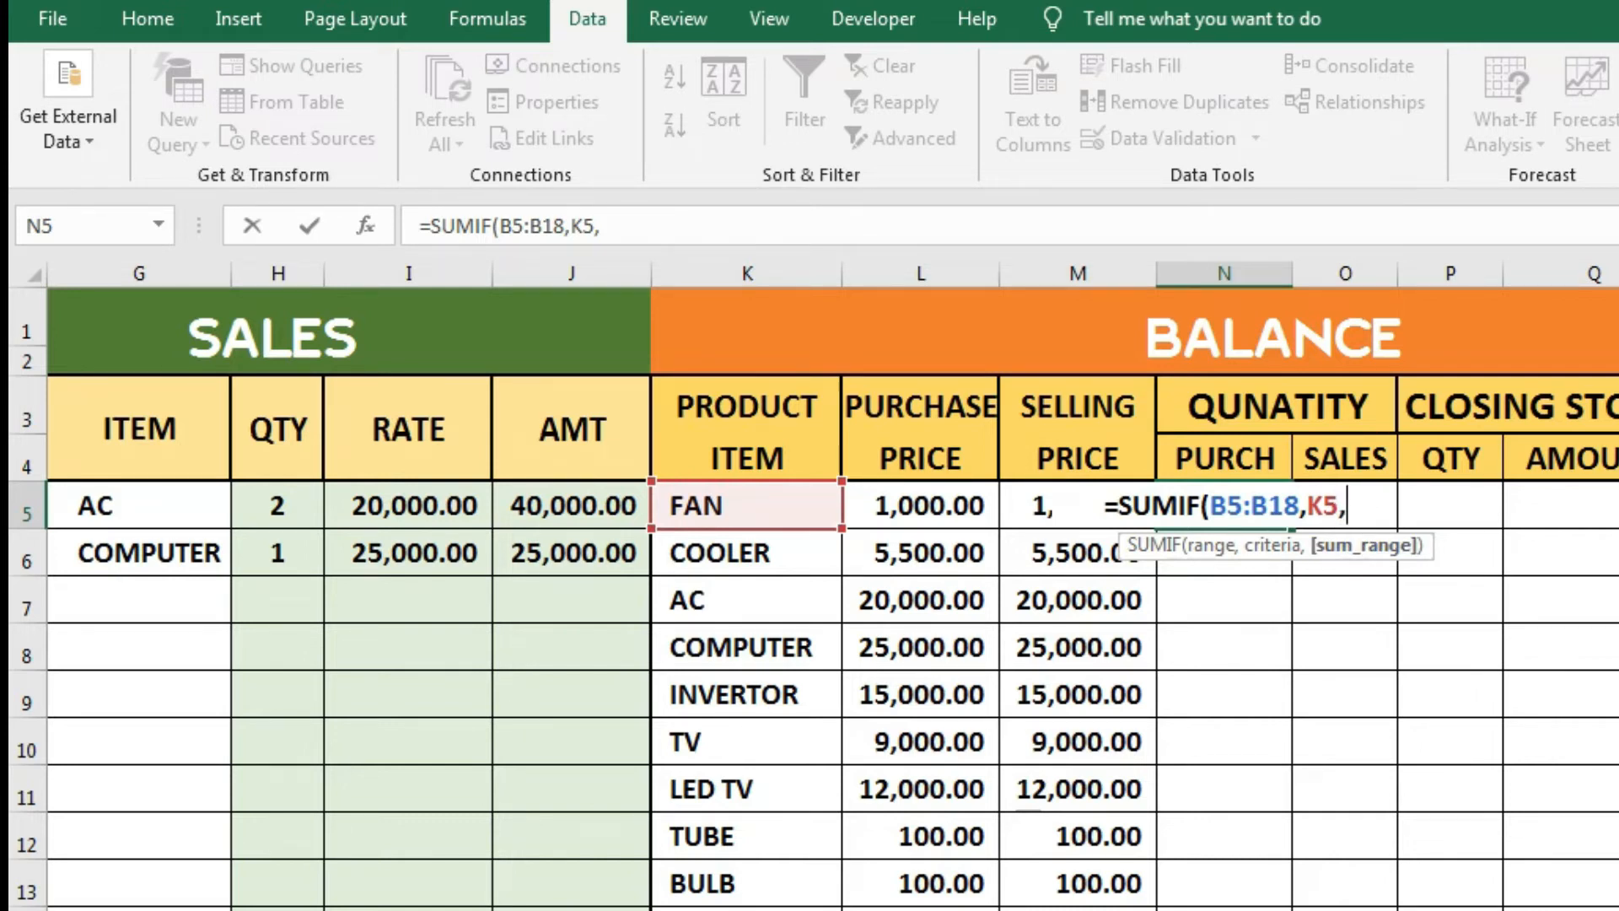
- Use the purchase quantities C5:C18 as the SUMIF sum range and close the formula in N5
scroll(833, 586, "left", 6)
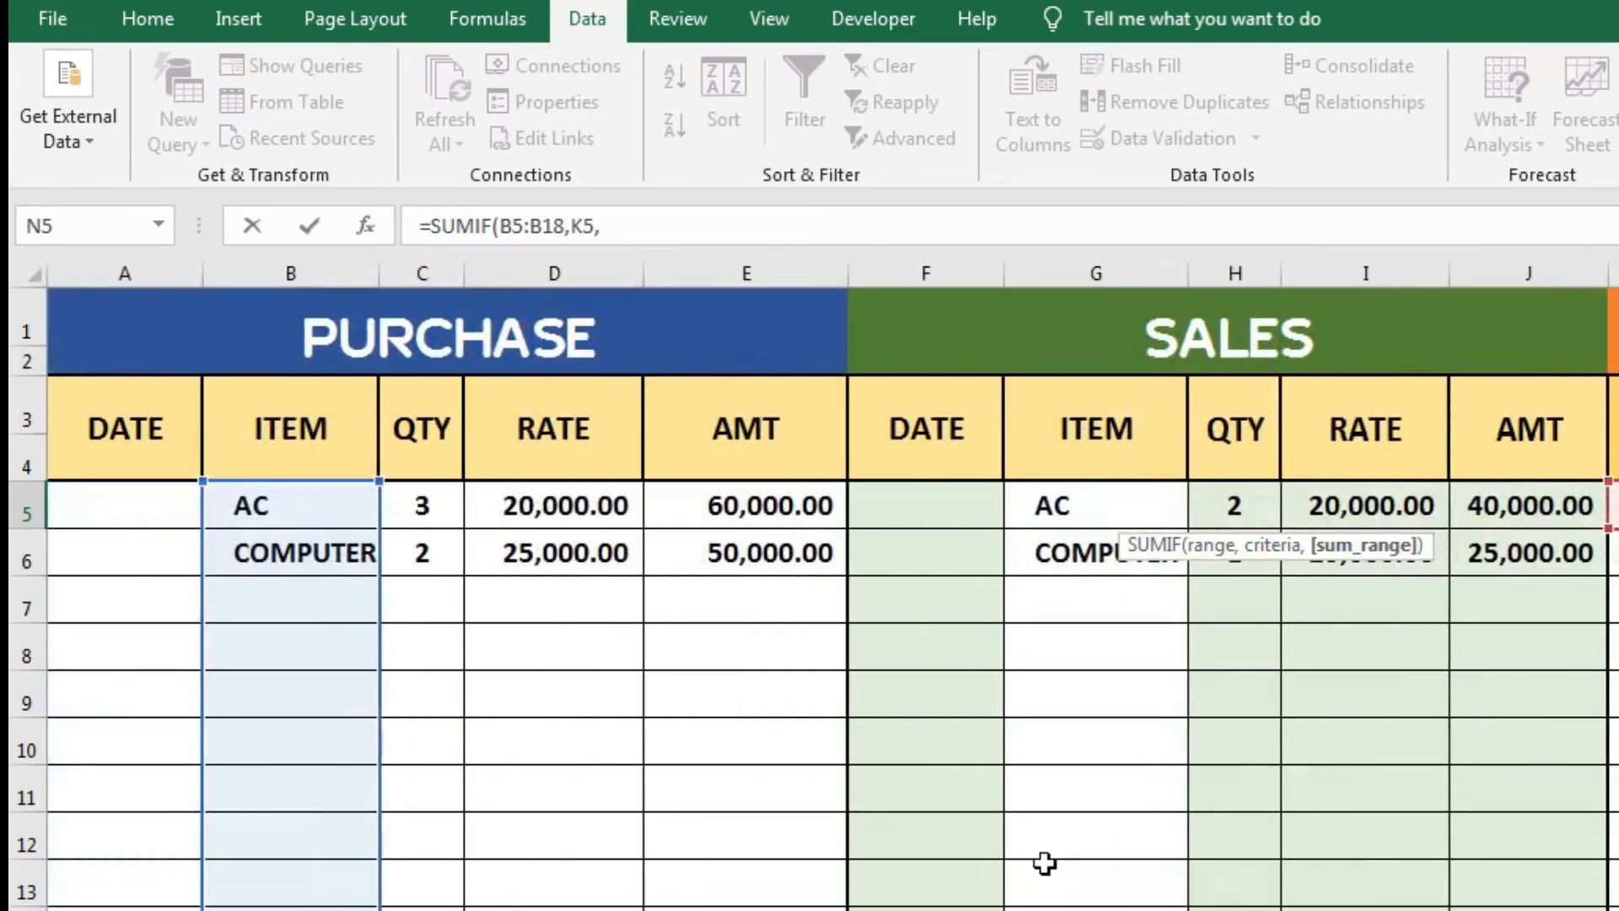
left_click_drag(435, 516, 421, 794)
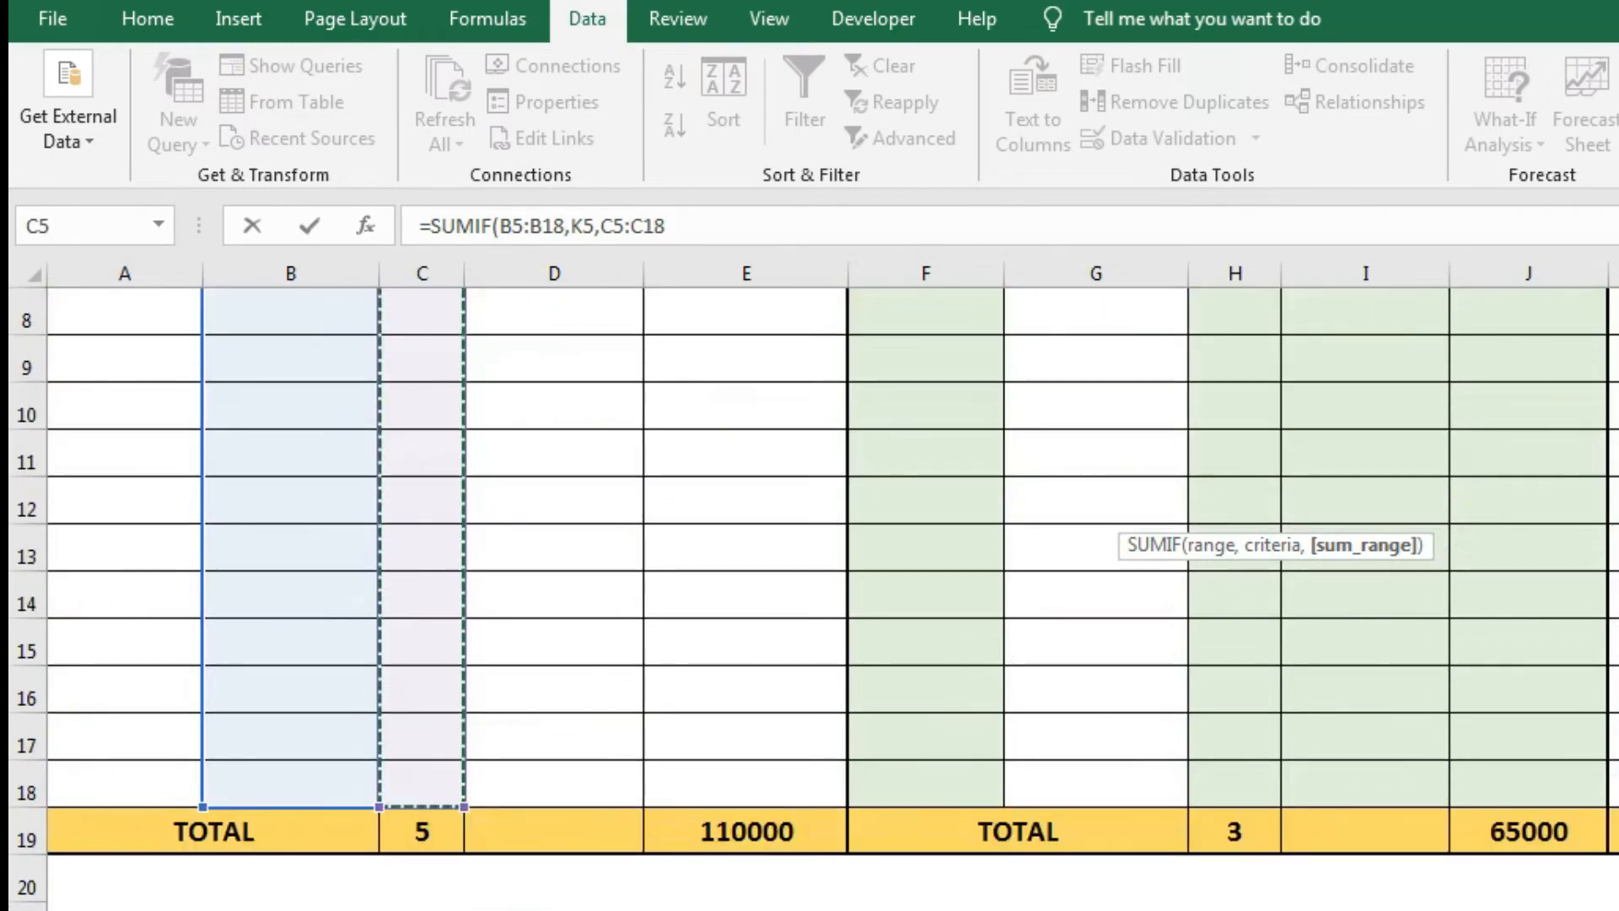
scroll(833, 556, "right", 4)
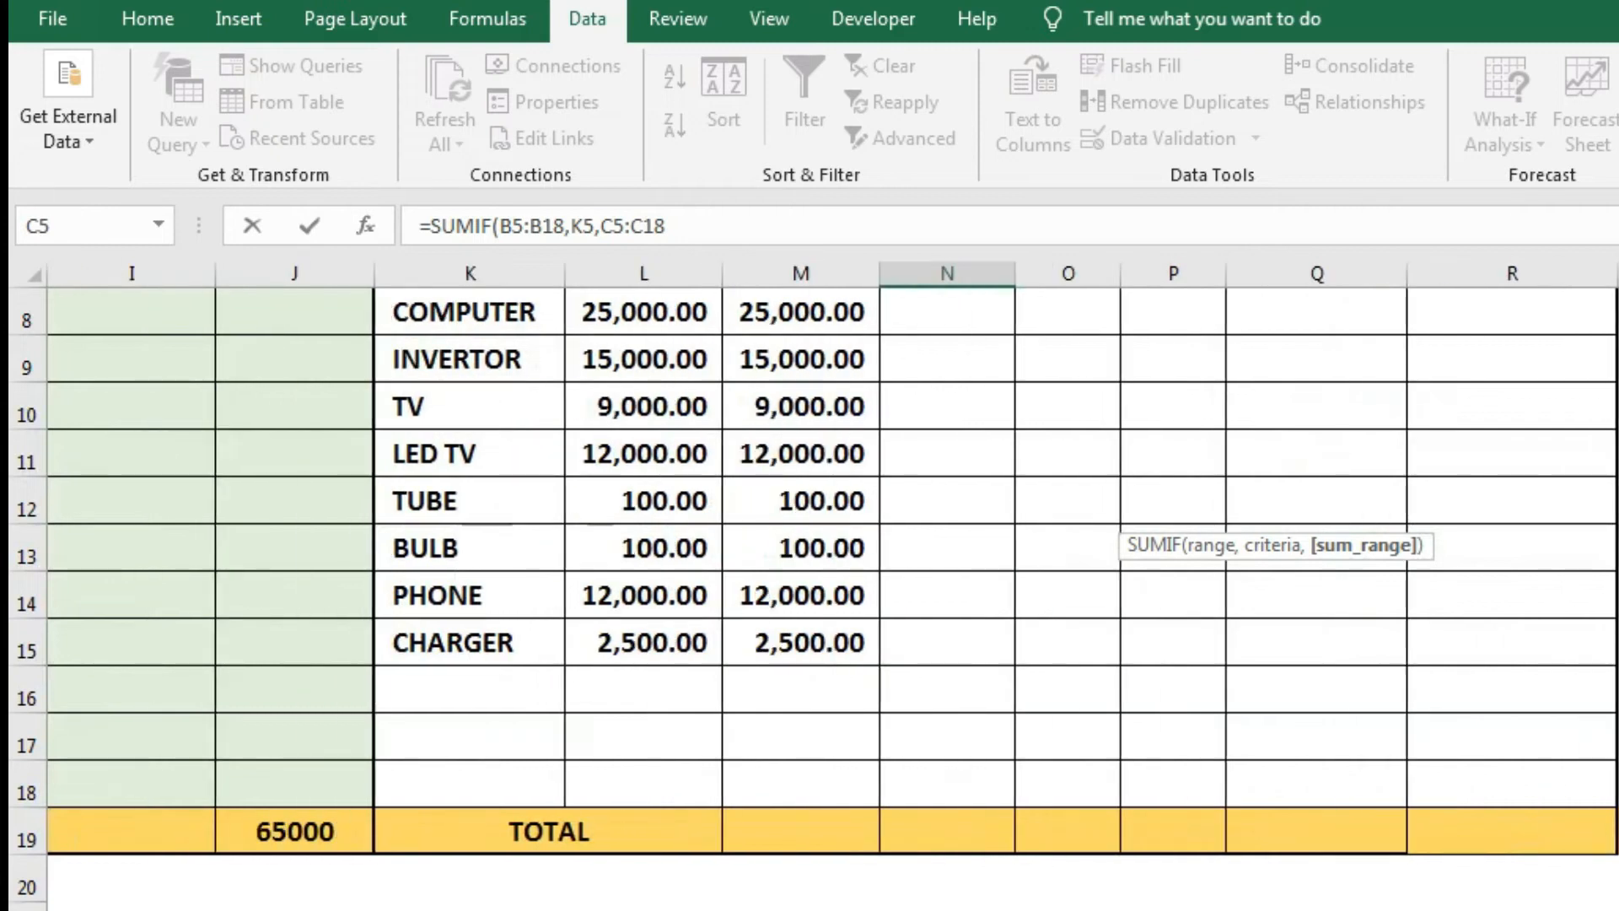
scroll(833, 556, "up", 3)
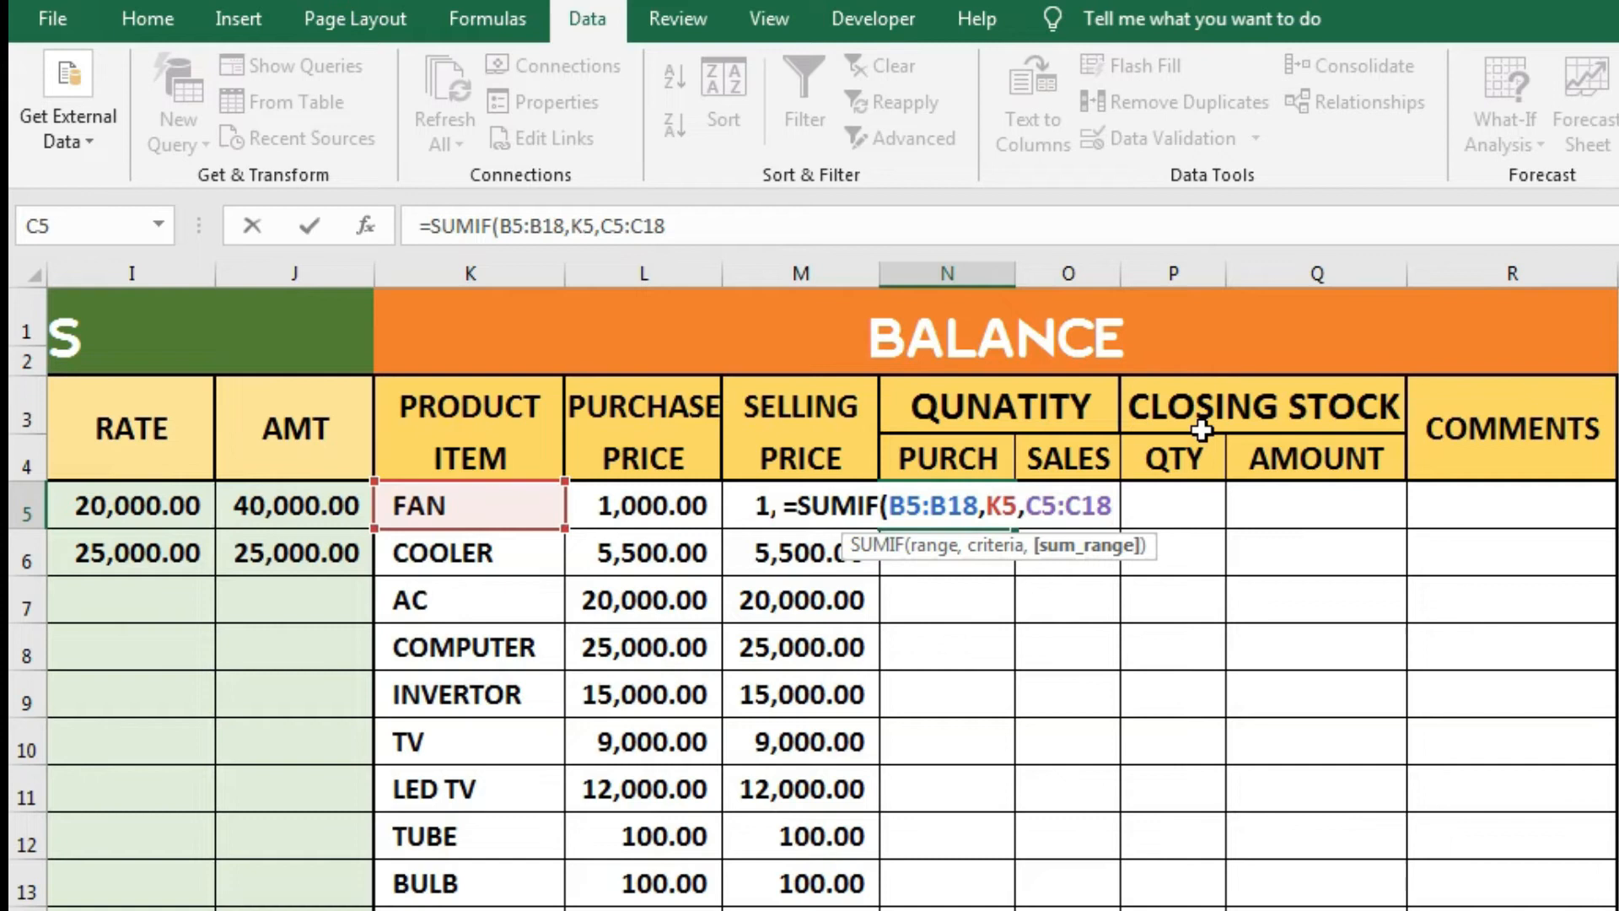
type(")")
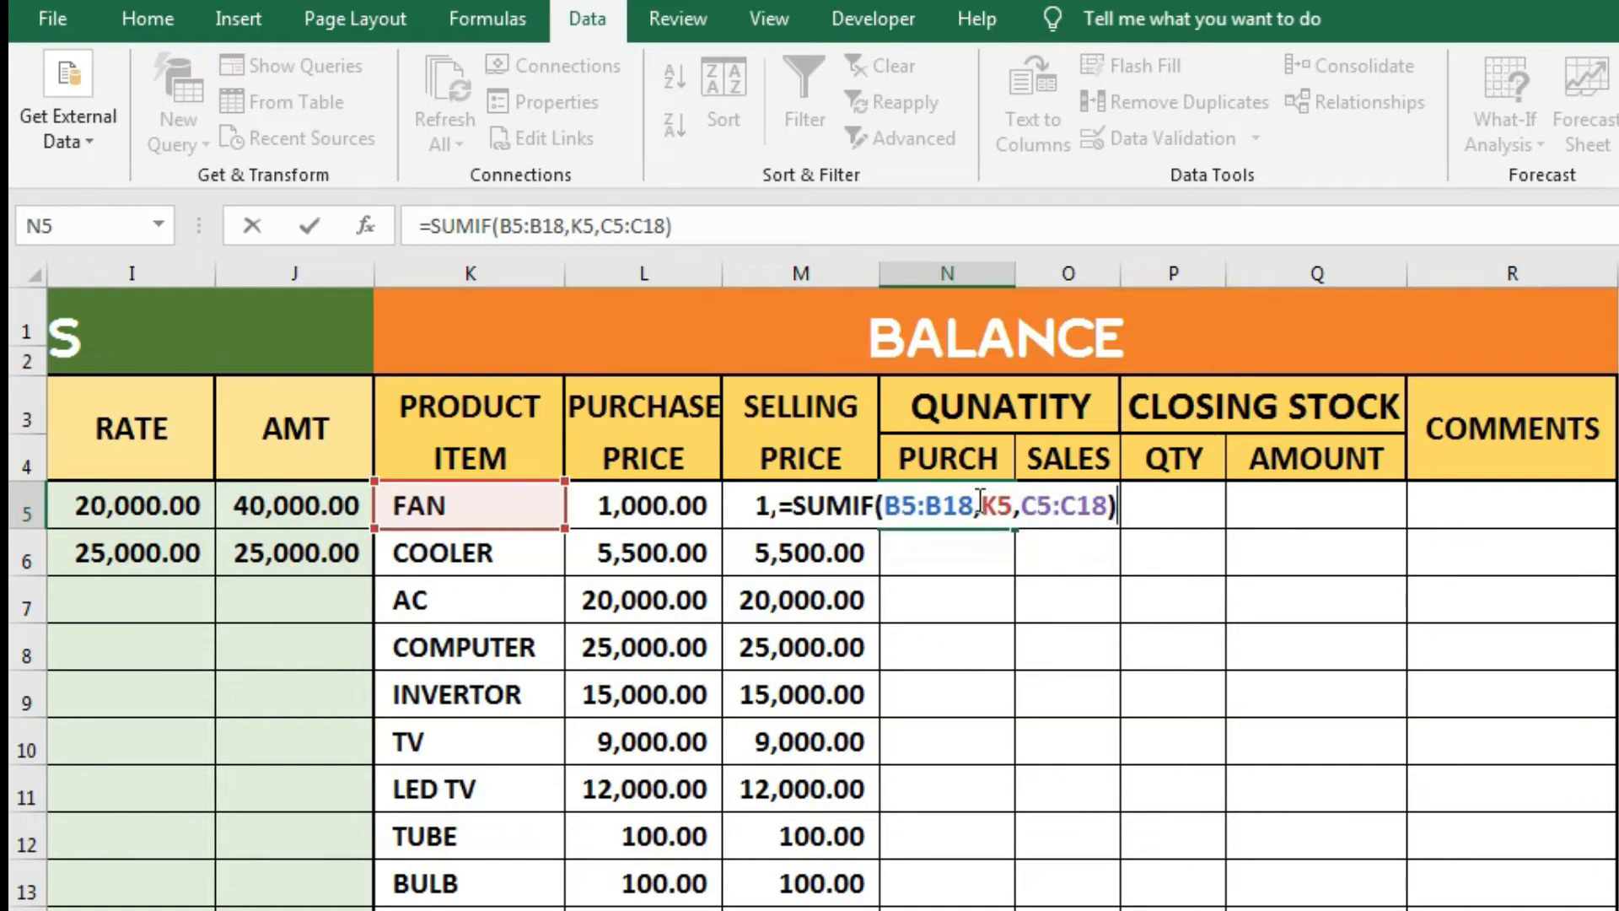
- Lock both ranges as absolute references so N5 contains =SUMIF($B$5:$B$18,K5,$C$5:$C$18)
left_click_drag(974, 506, 890, 511)
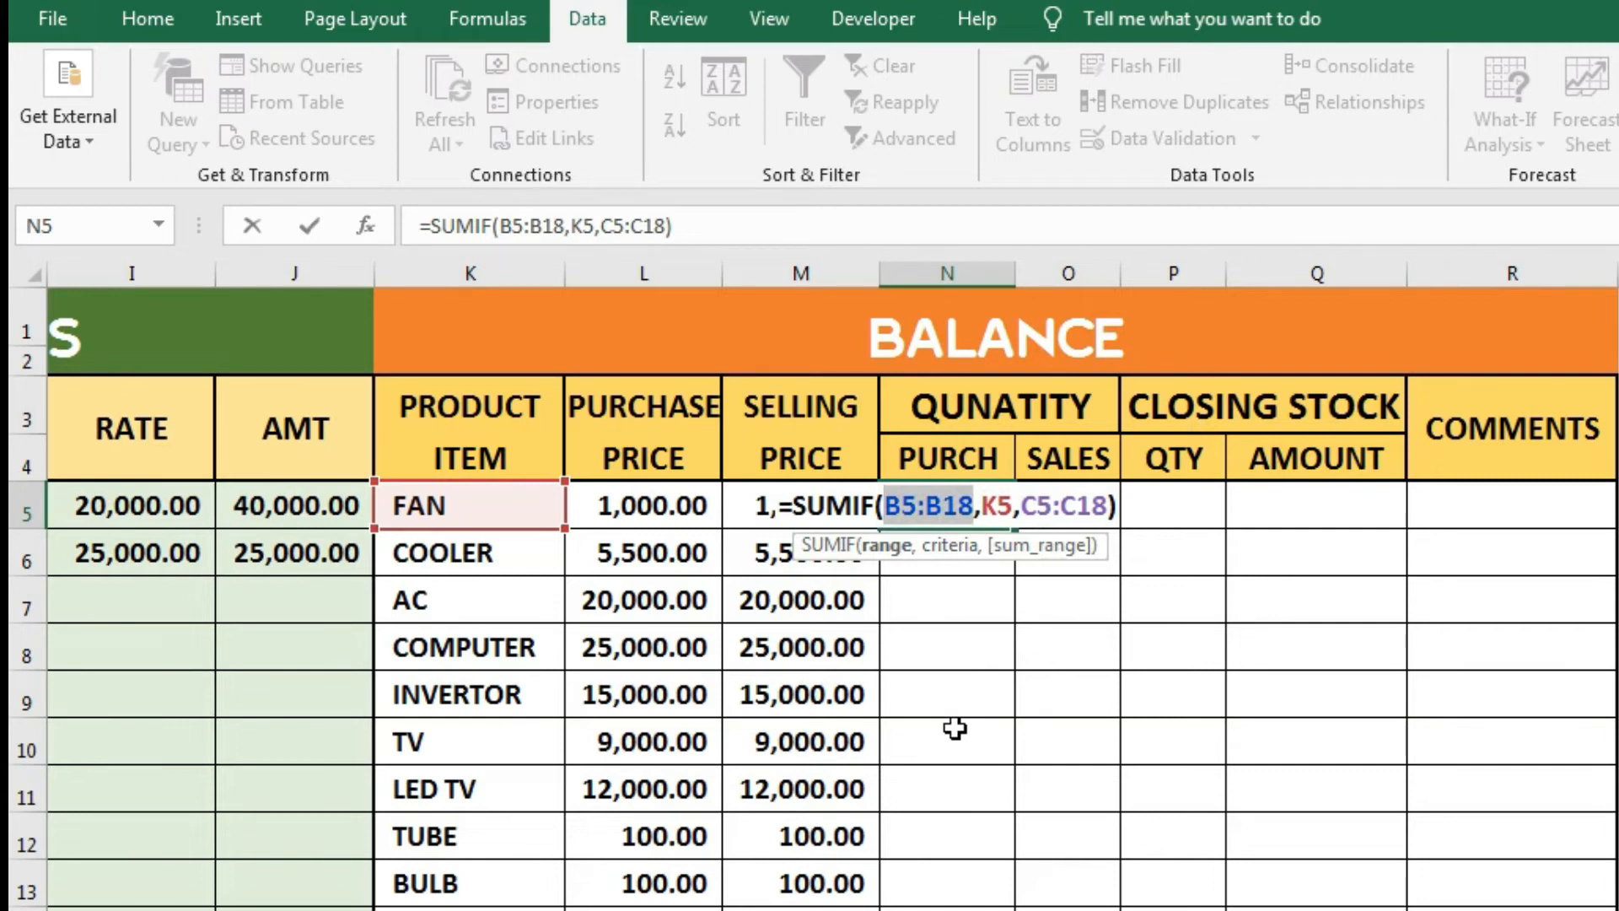
key("F4")
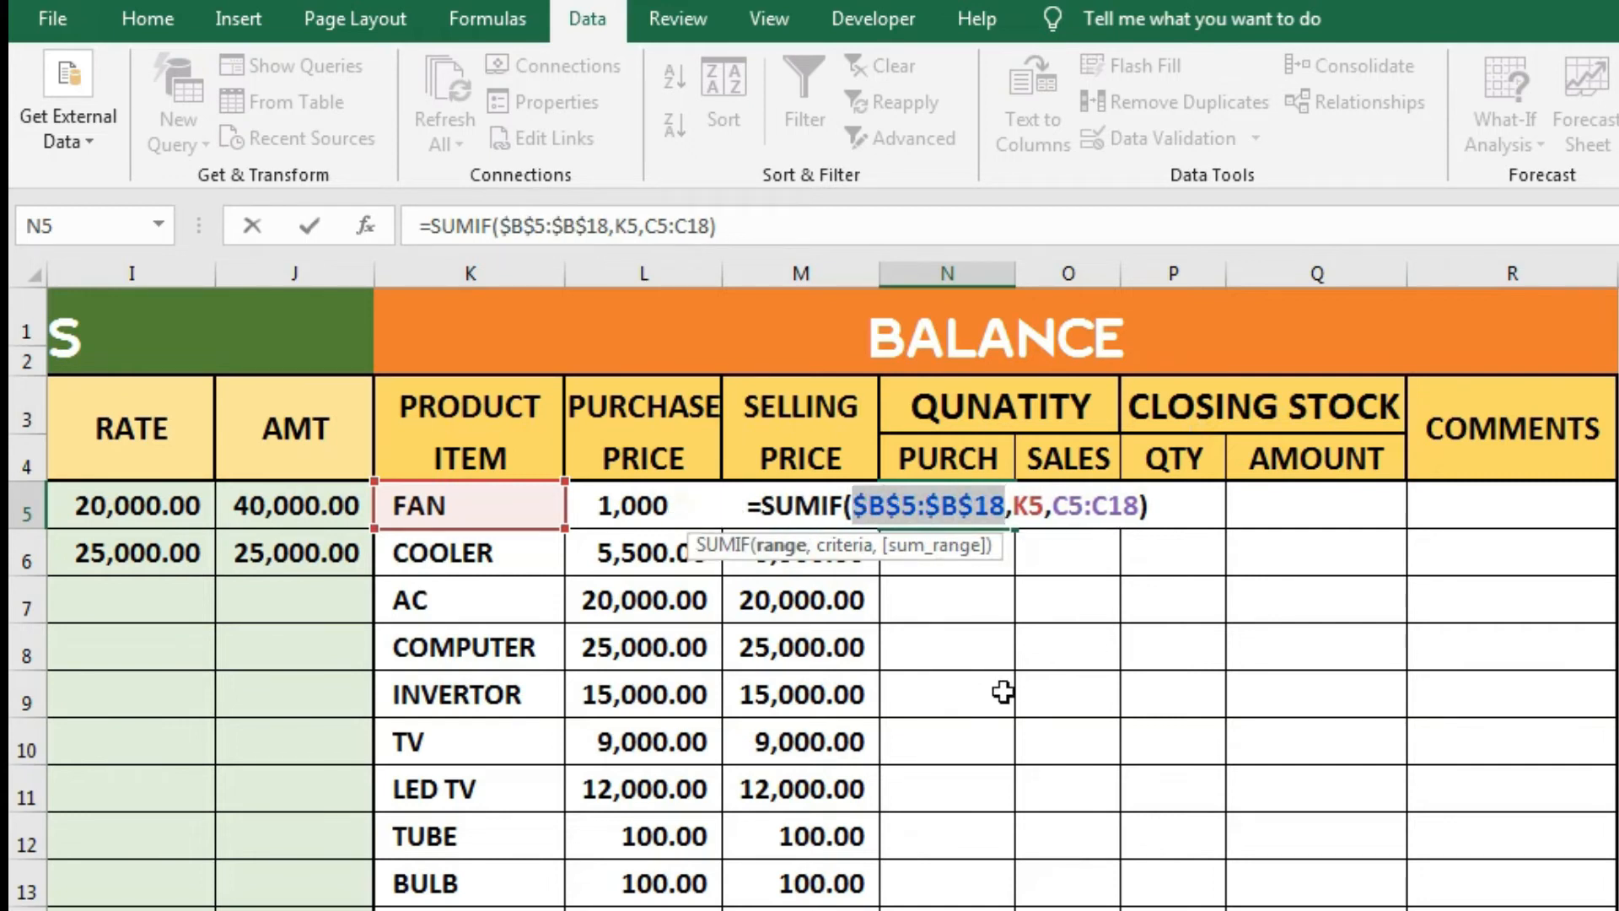
left_click_drag(1140, 506, 1059, 504)
key("F4")
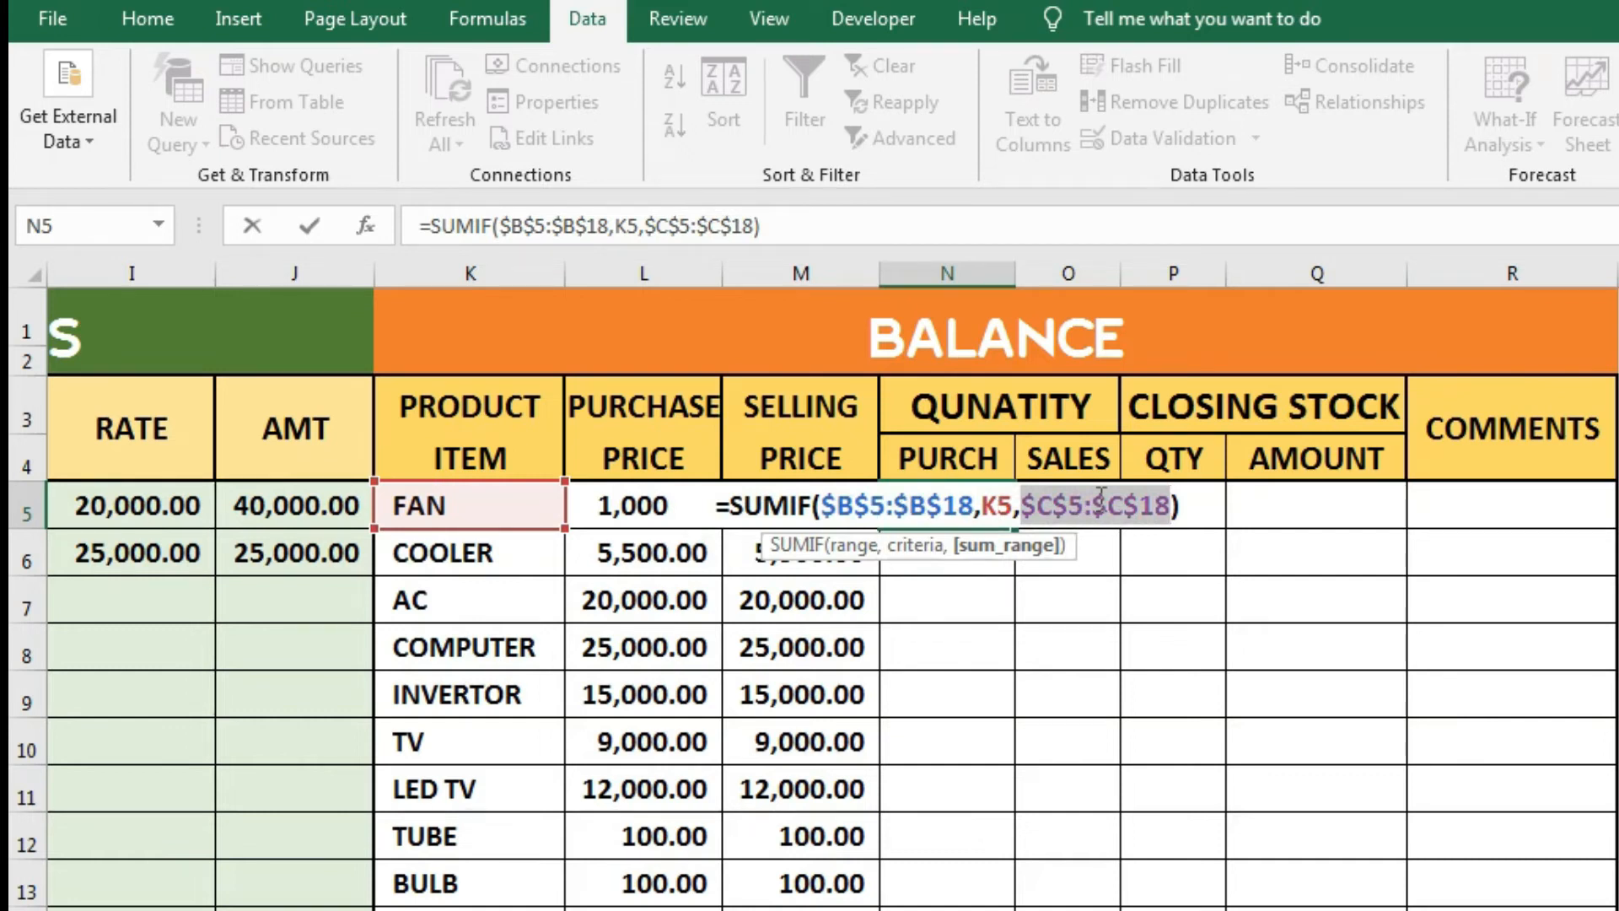
key("Return")
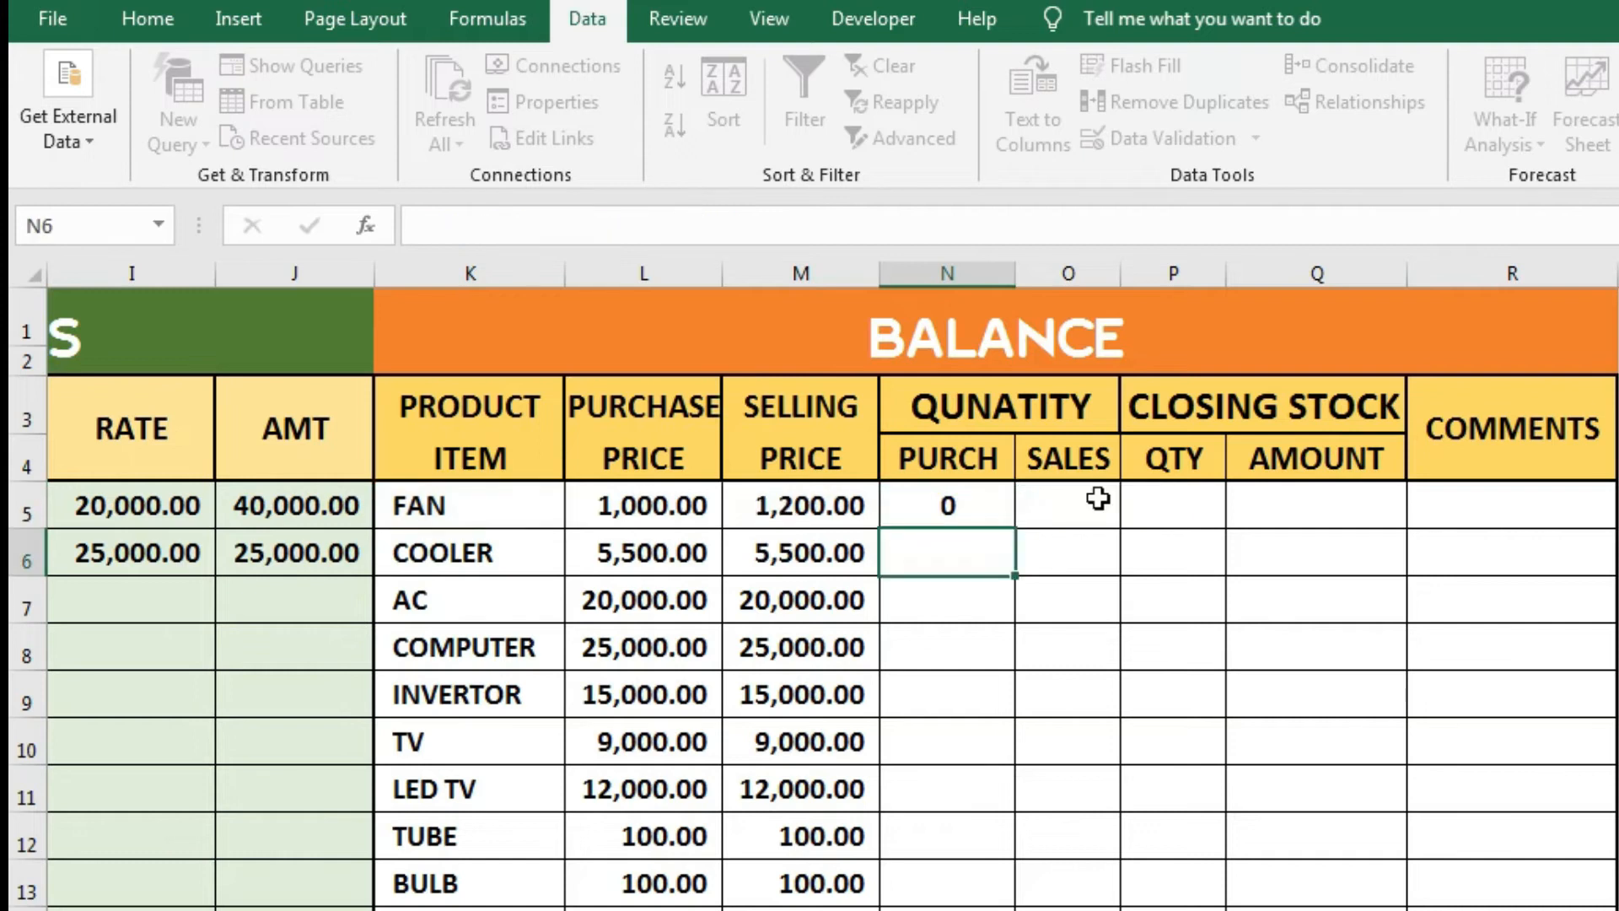
- Fill the purchased quantity formula from N5 down the PURCH column and compare it with the purchase entries
left_click(987, 509)
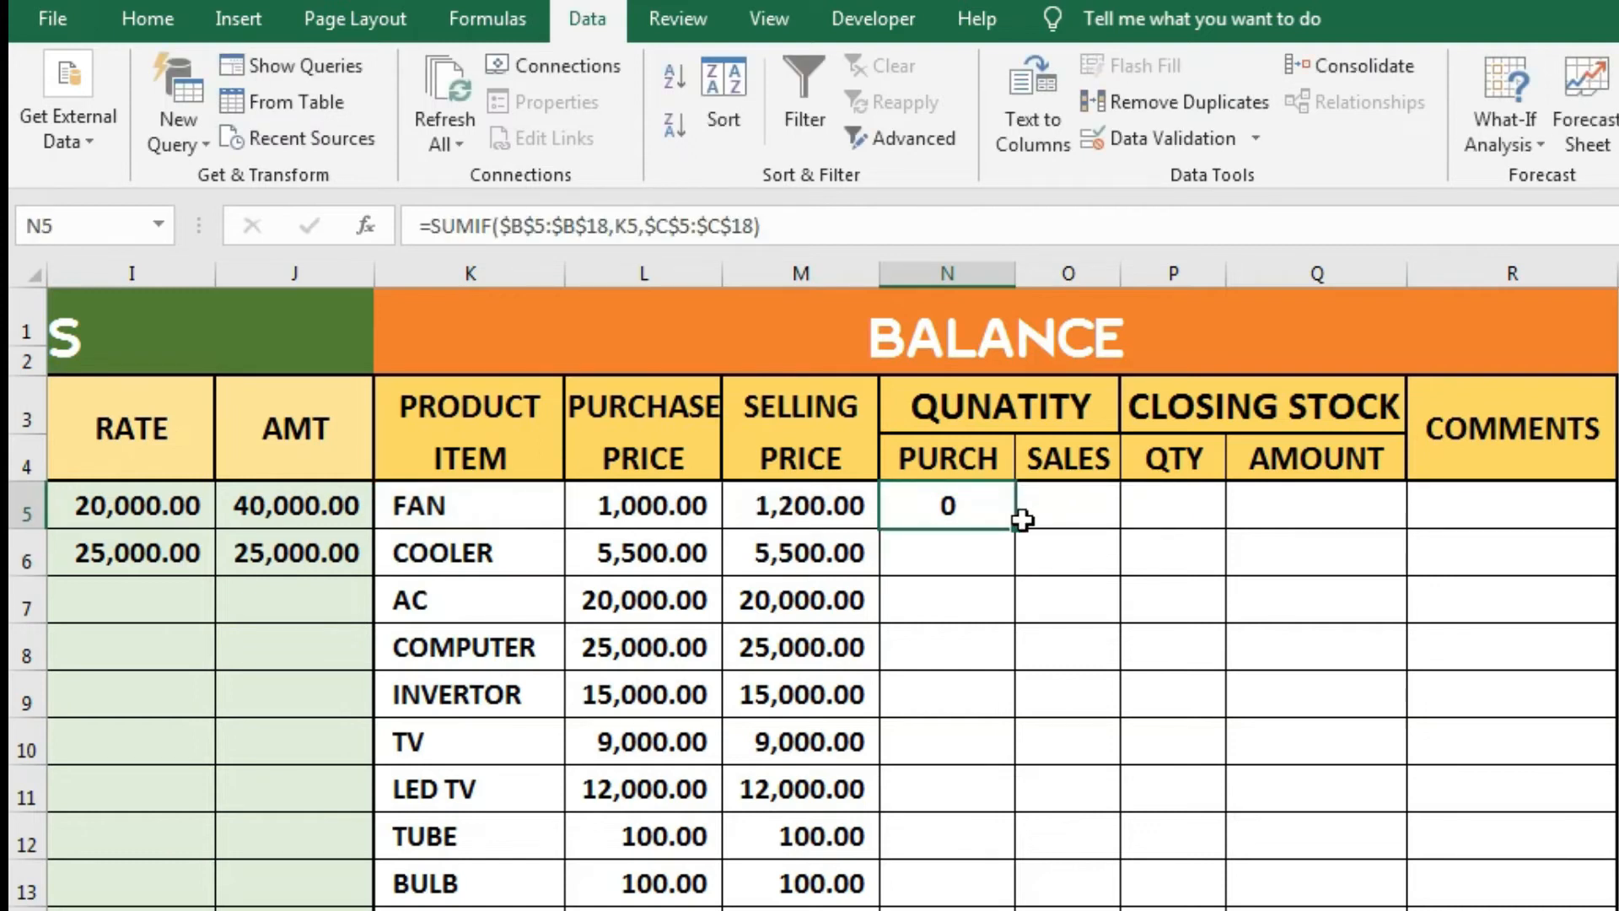
left_click_drag(1016, 529, 982, 673)
scroll(1097, 675, "up", 2)
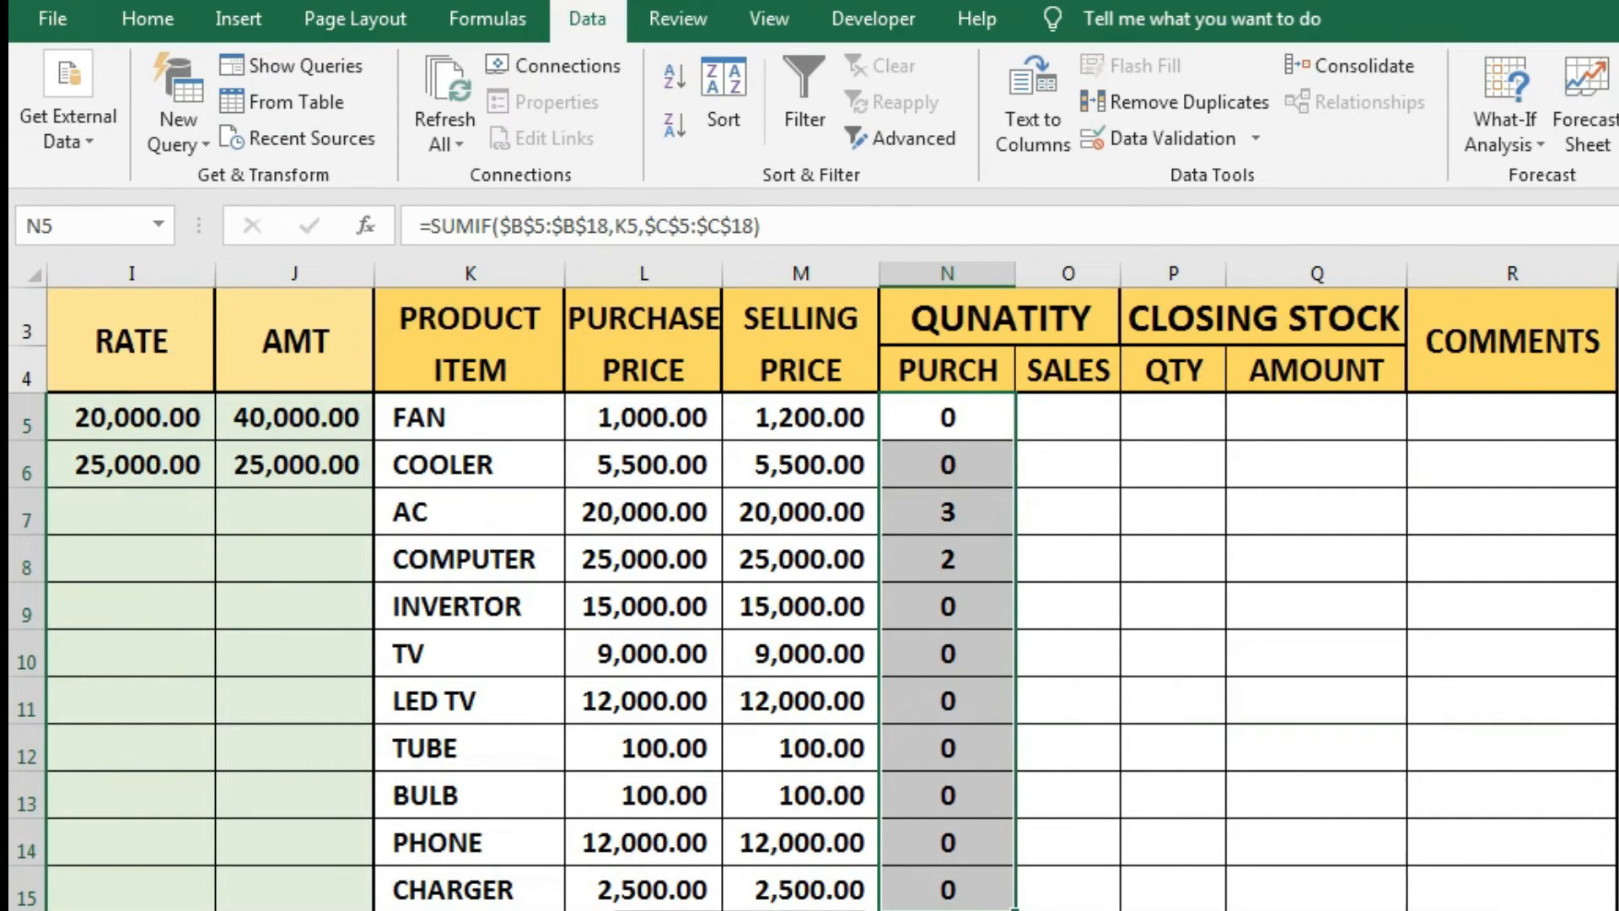
scroll(1469, 899, "left", 4)
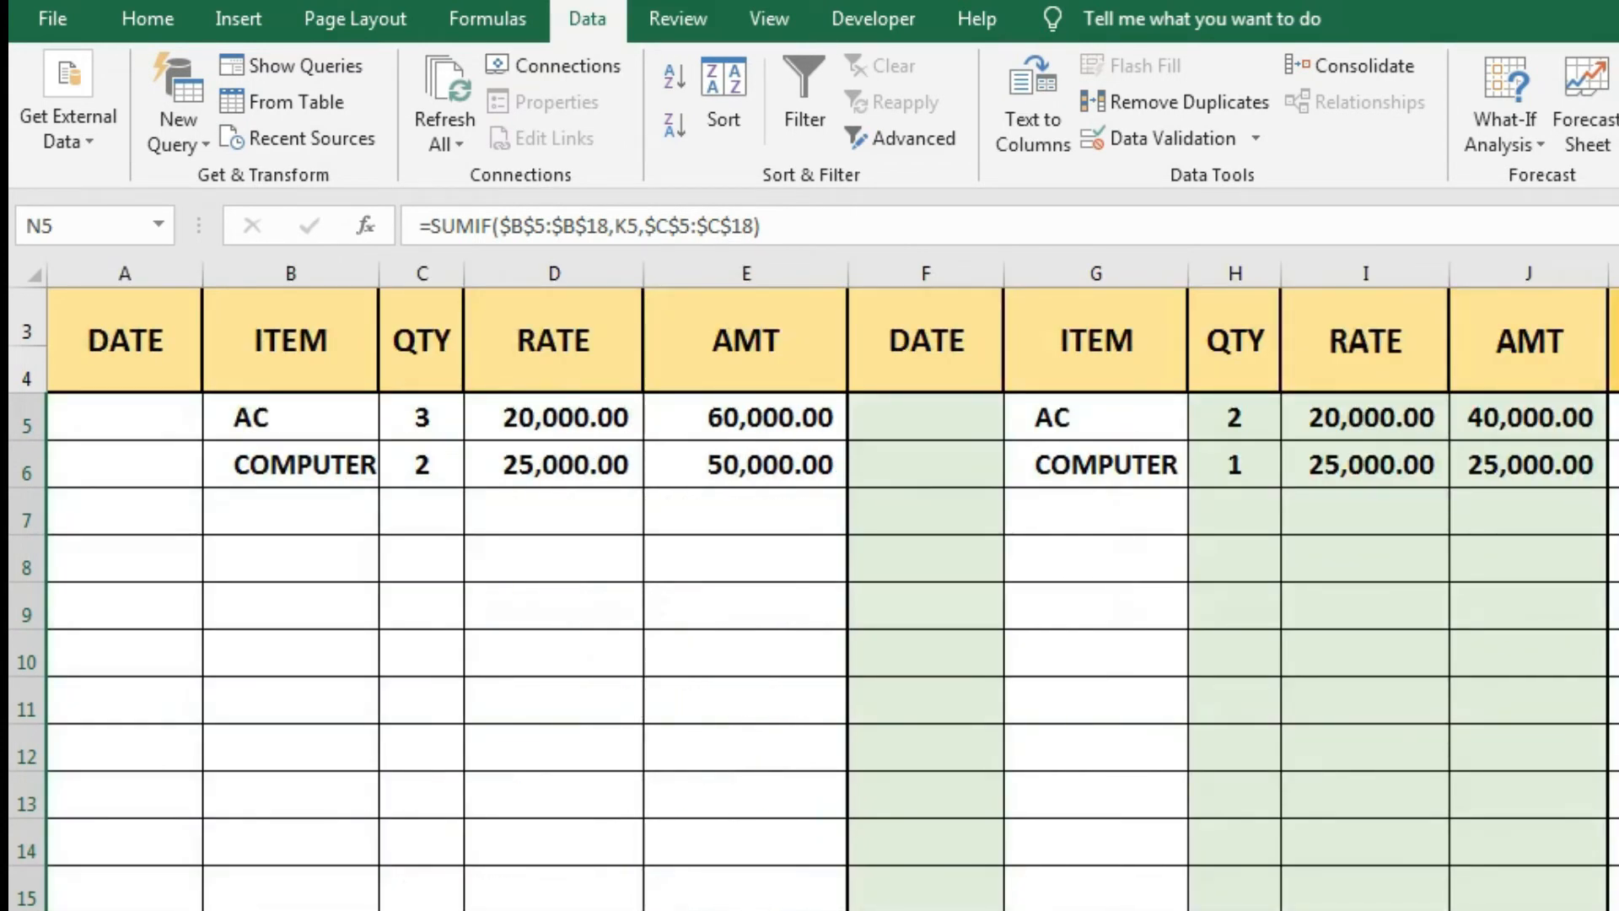
scroll(833, 585, "right", 5)
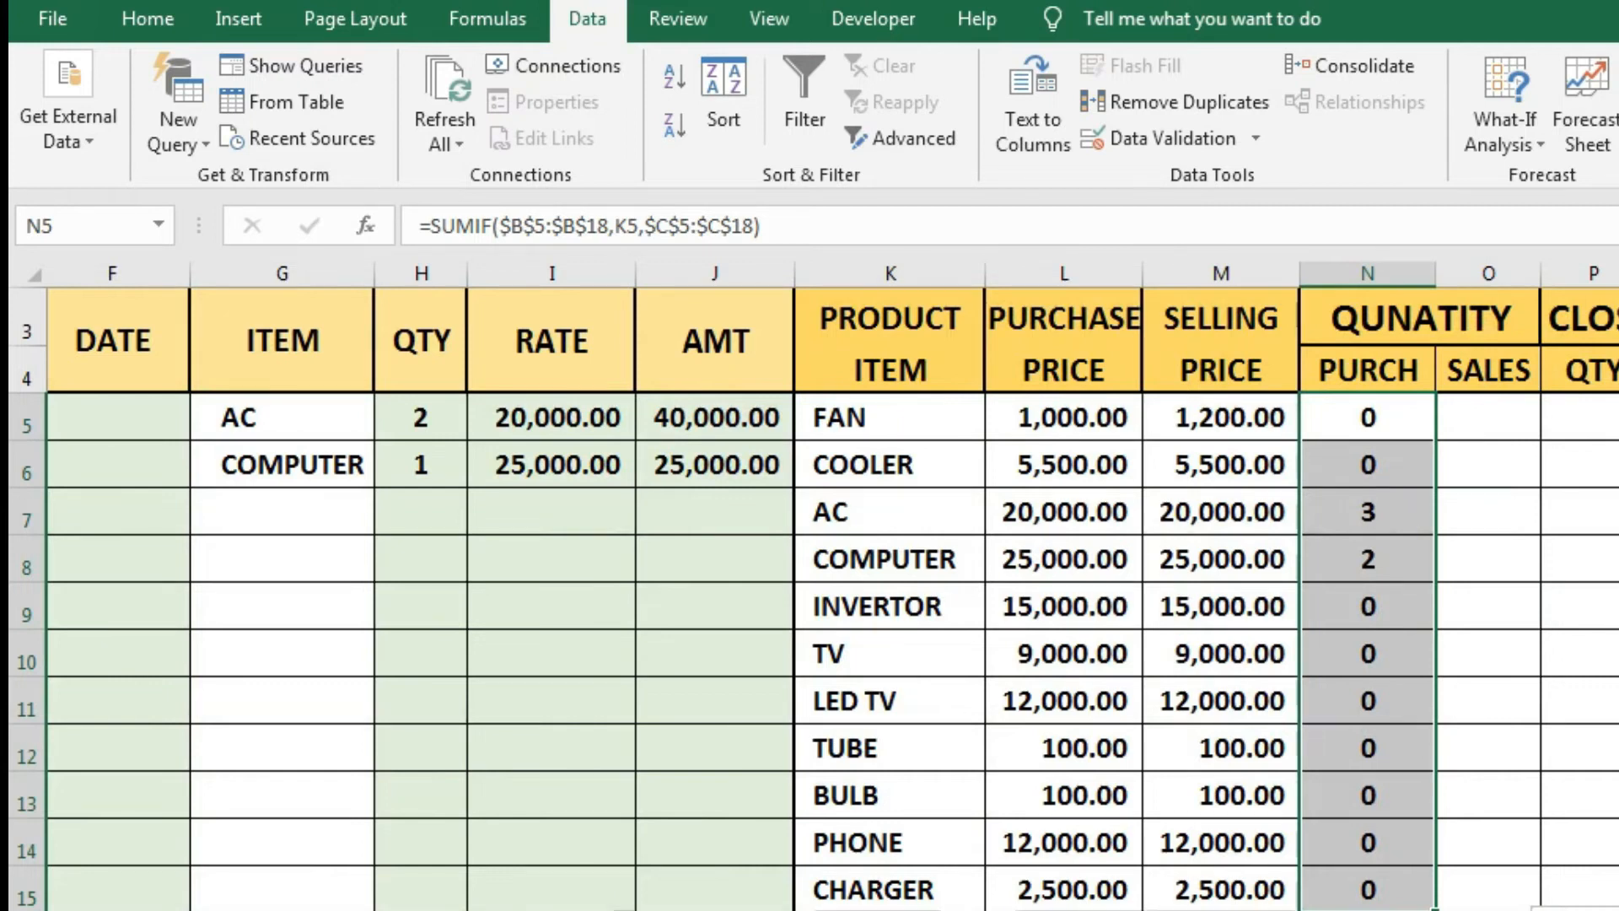
- Make the VLOOKUP table range in the purchase rate formula in D5 absolute as $K$5:$L$15
scroll(833, 585, "left", 4)
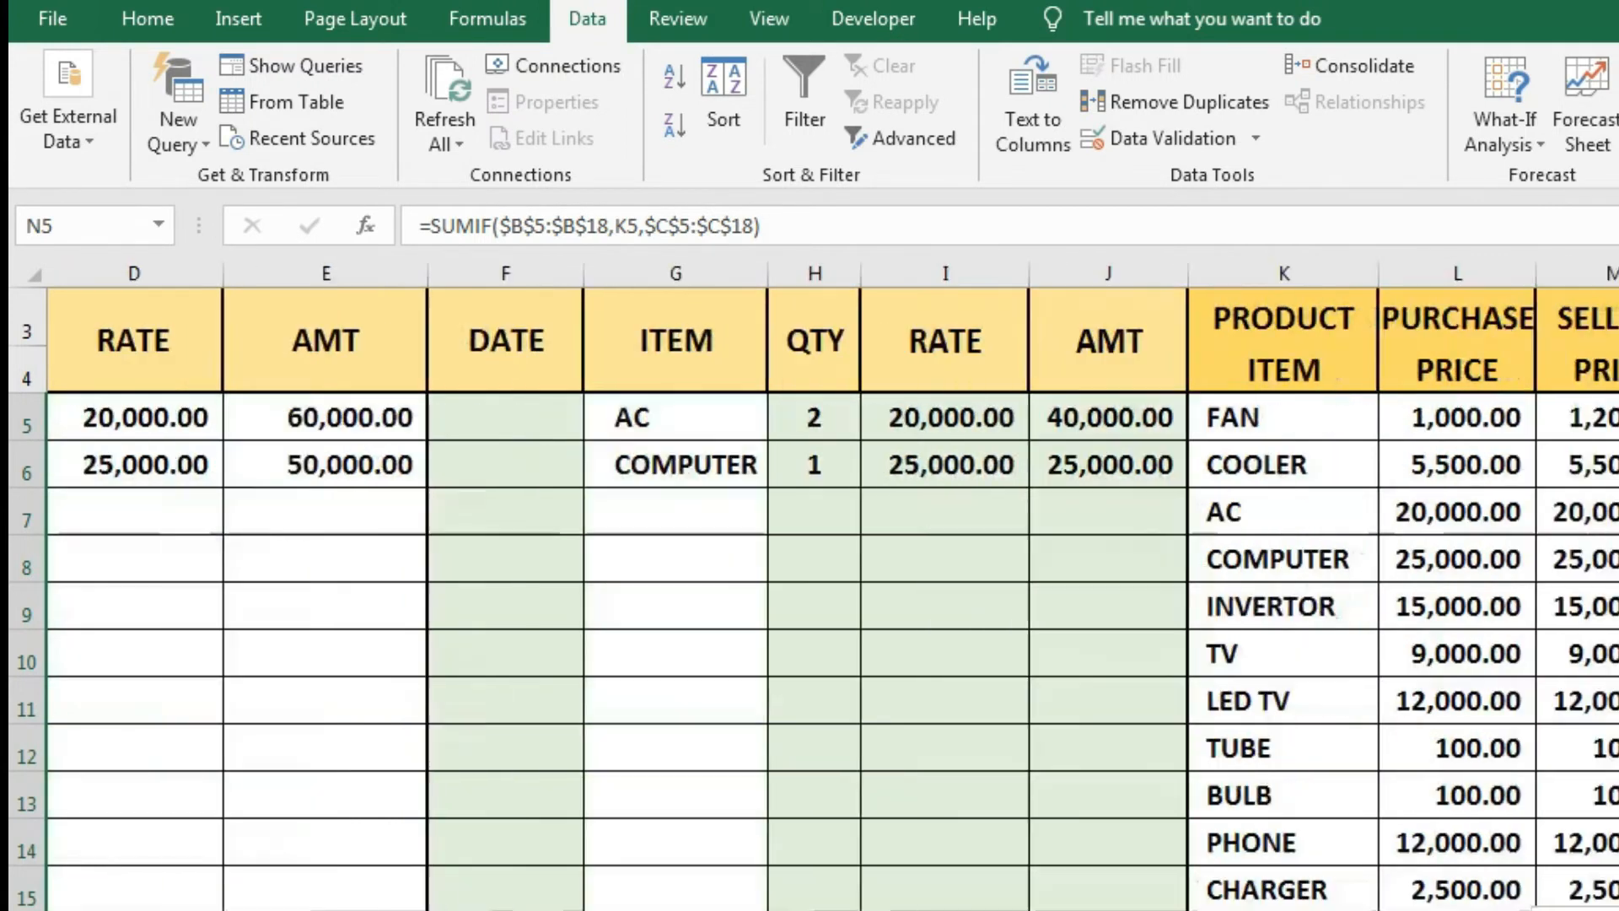
scroll(482, 367, "left", 2)
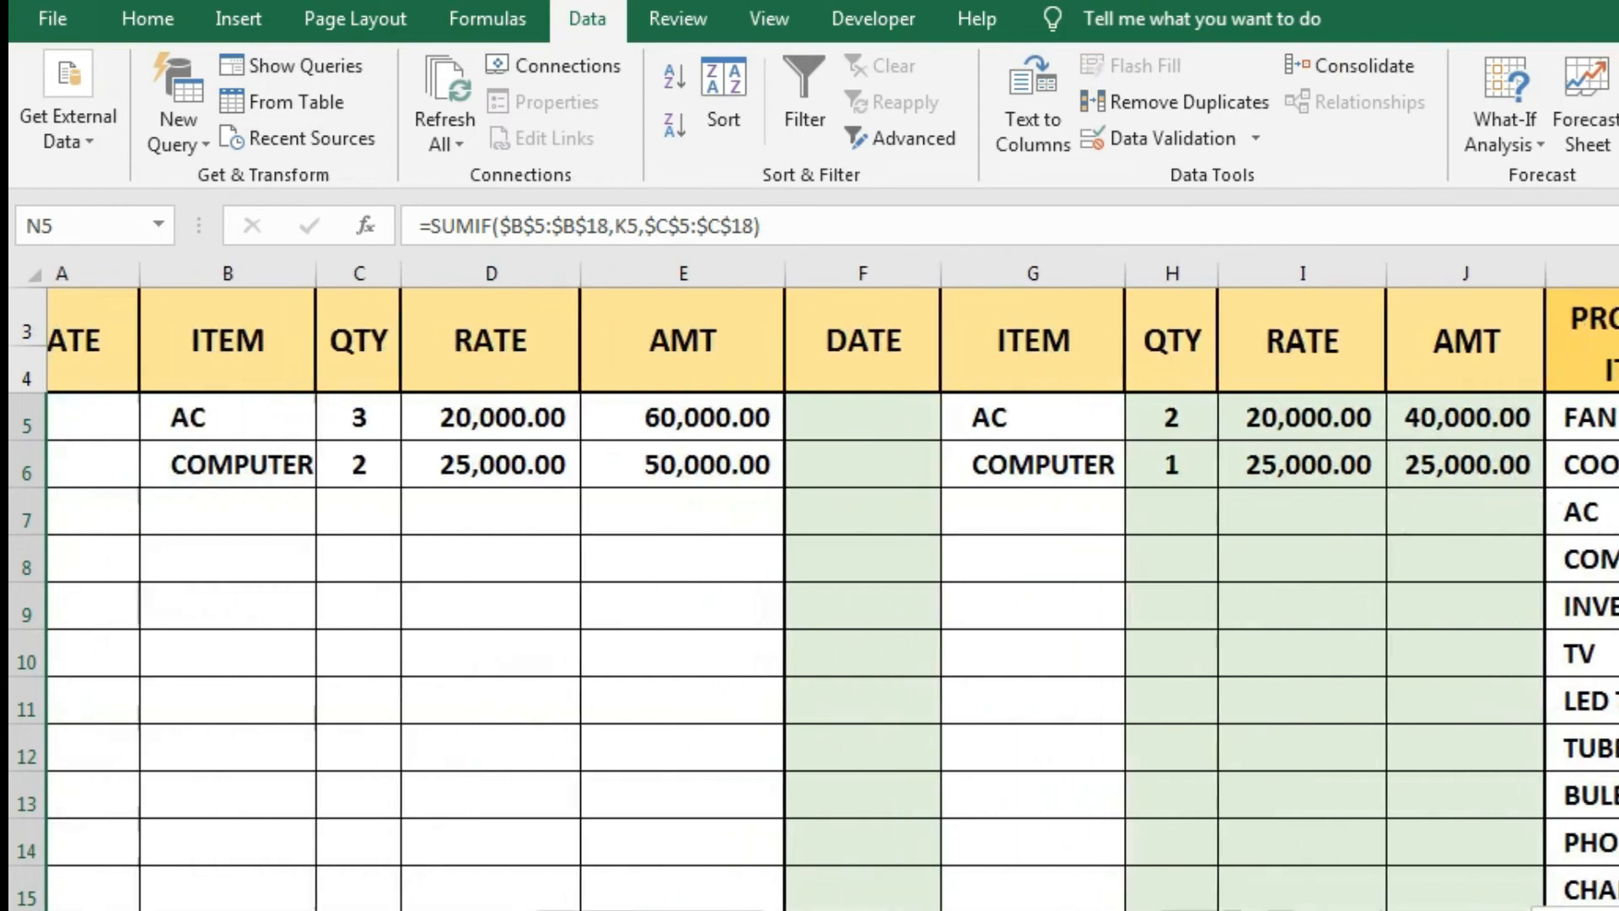
left_click(539, 416)
double_click(539, 416)
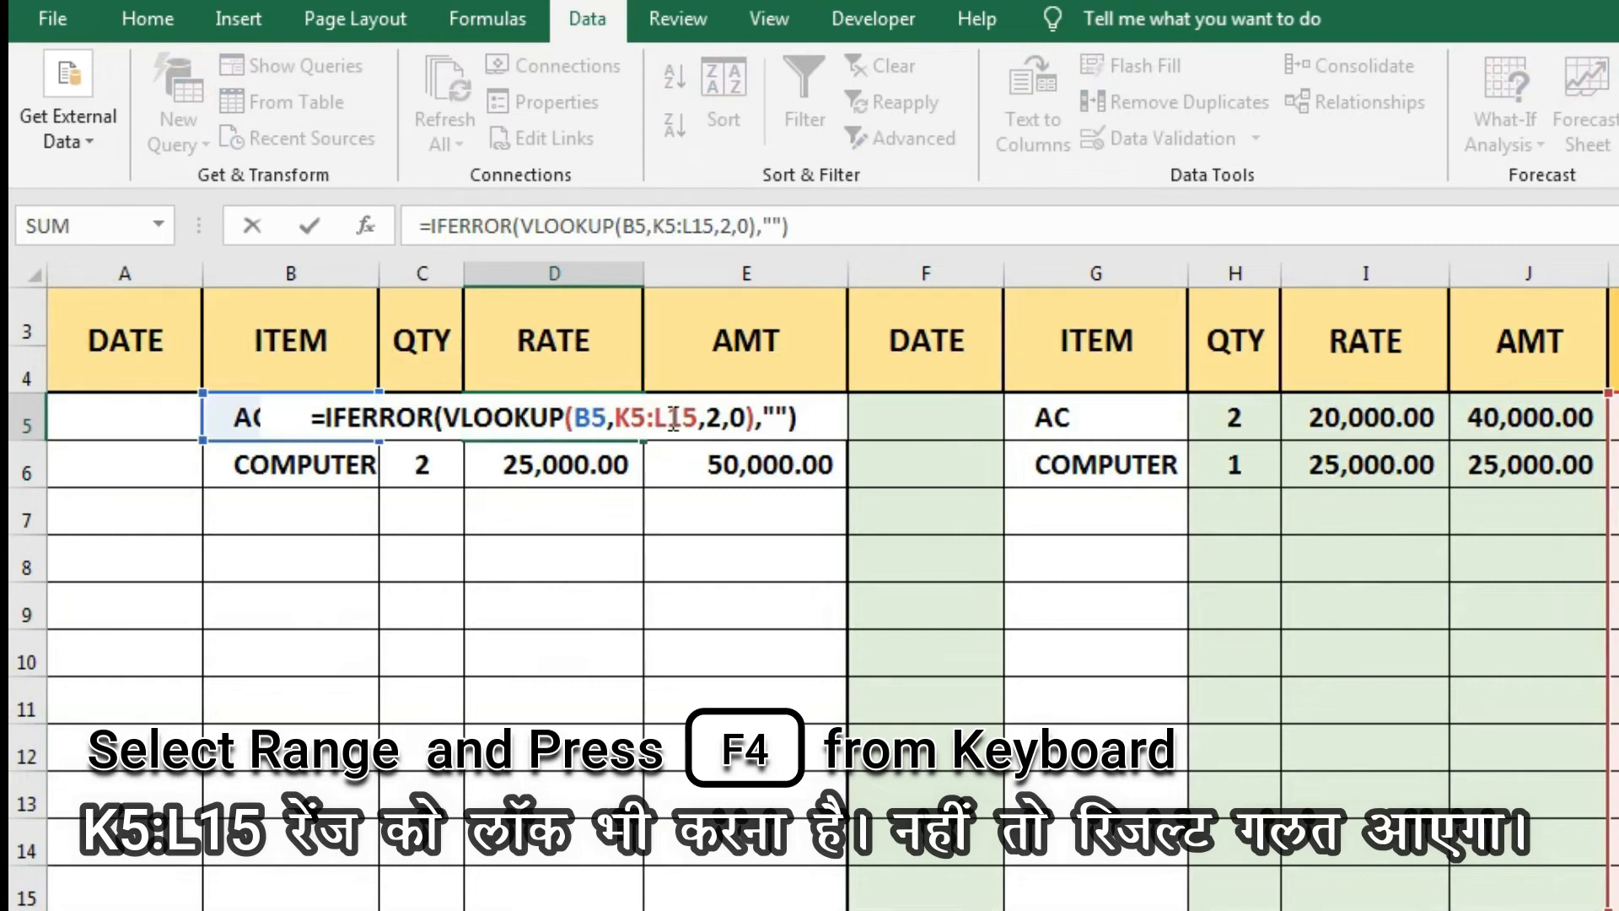
left_click_drag(698, 419, 615, 417)
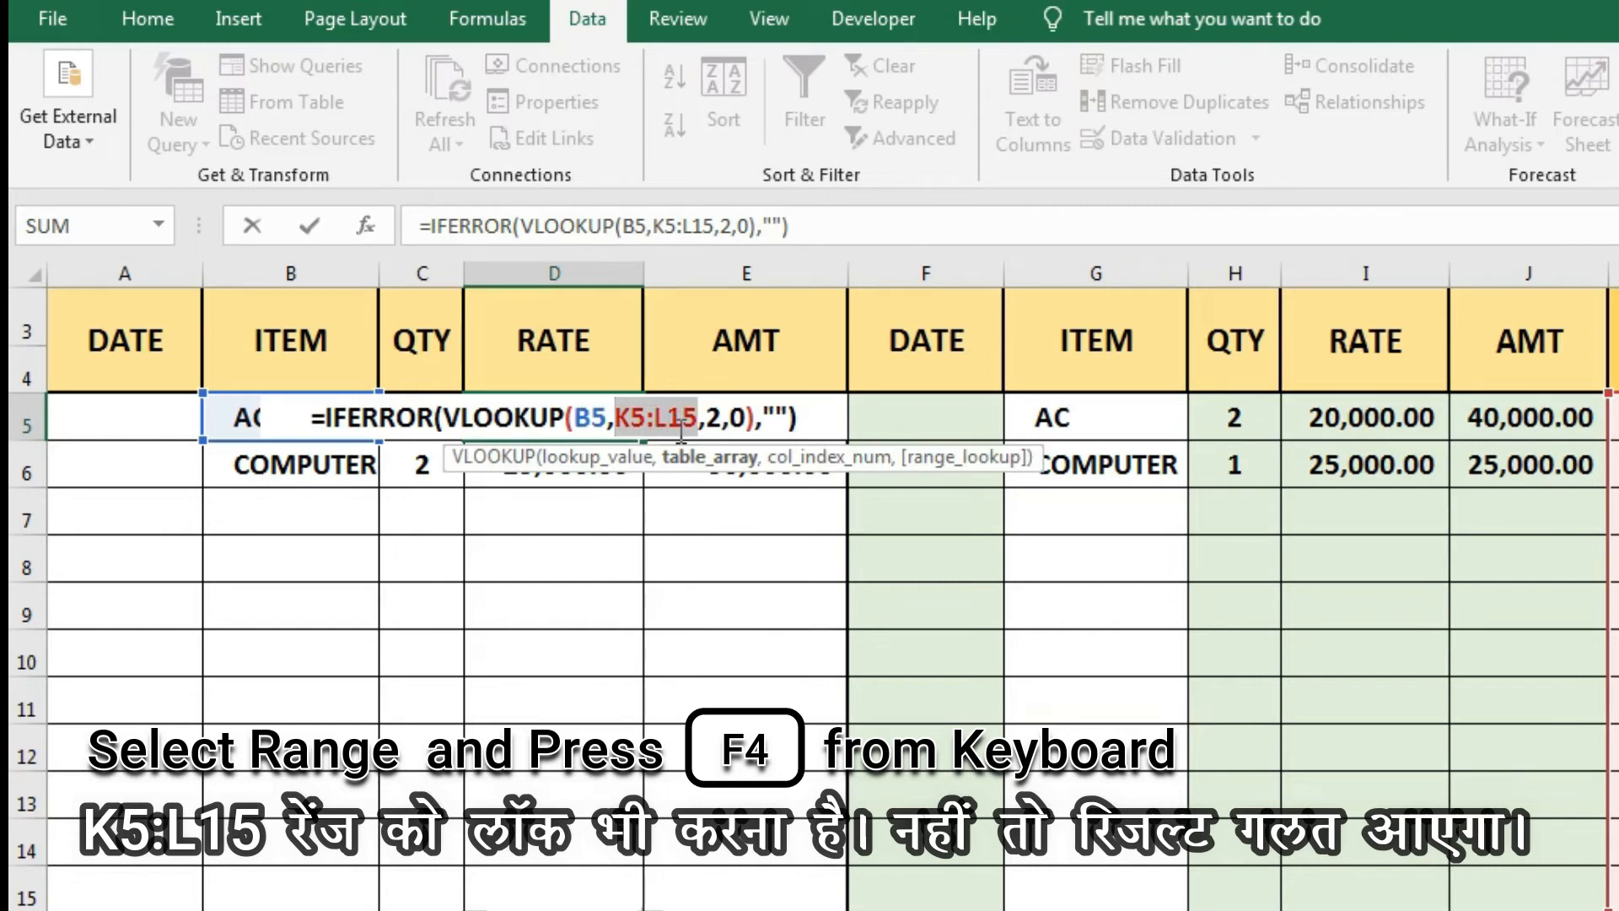
key("F4")
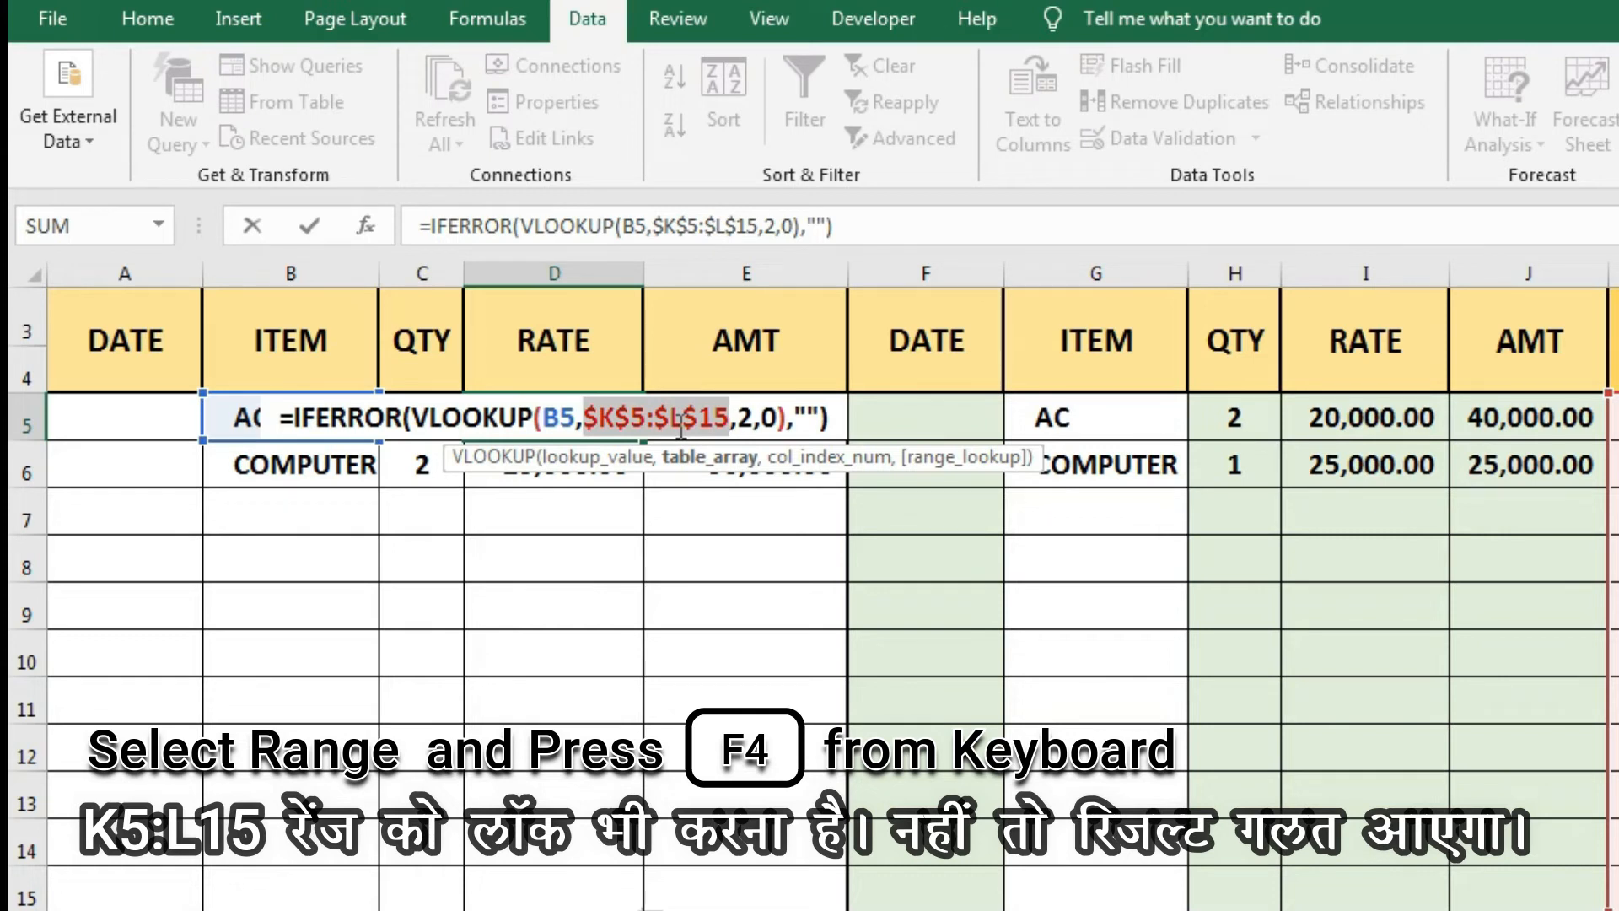
key("Return")
- Fill the corrected purchase rate formula from D5 down to D18
left_click(624, 419)
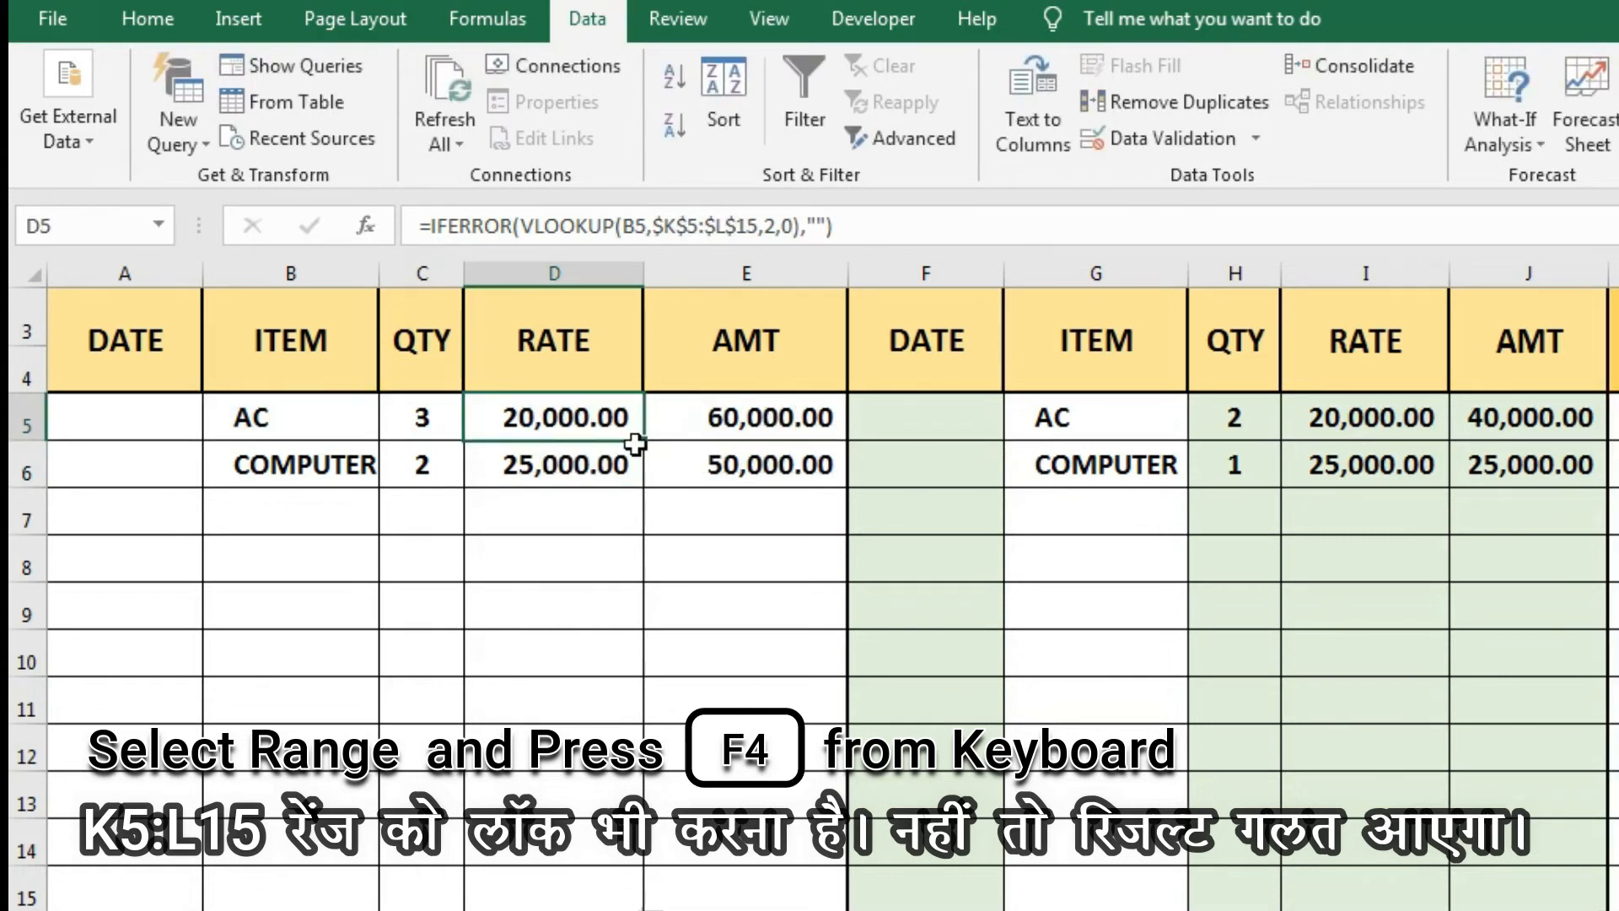
left_click_drag(644, 444, 645, 806)
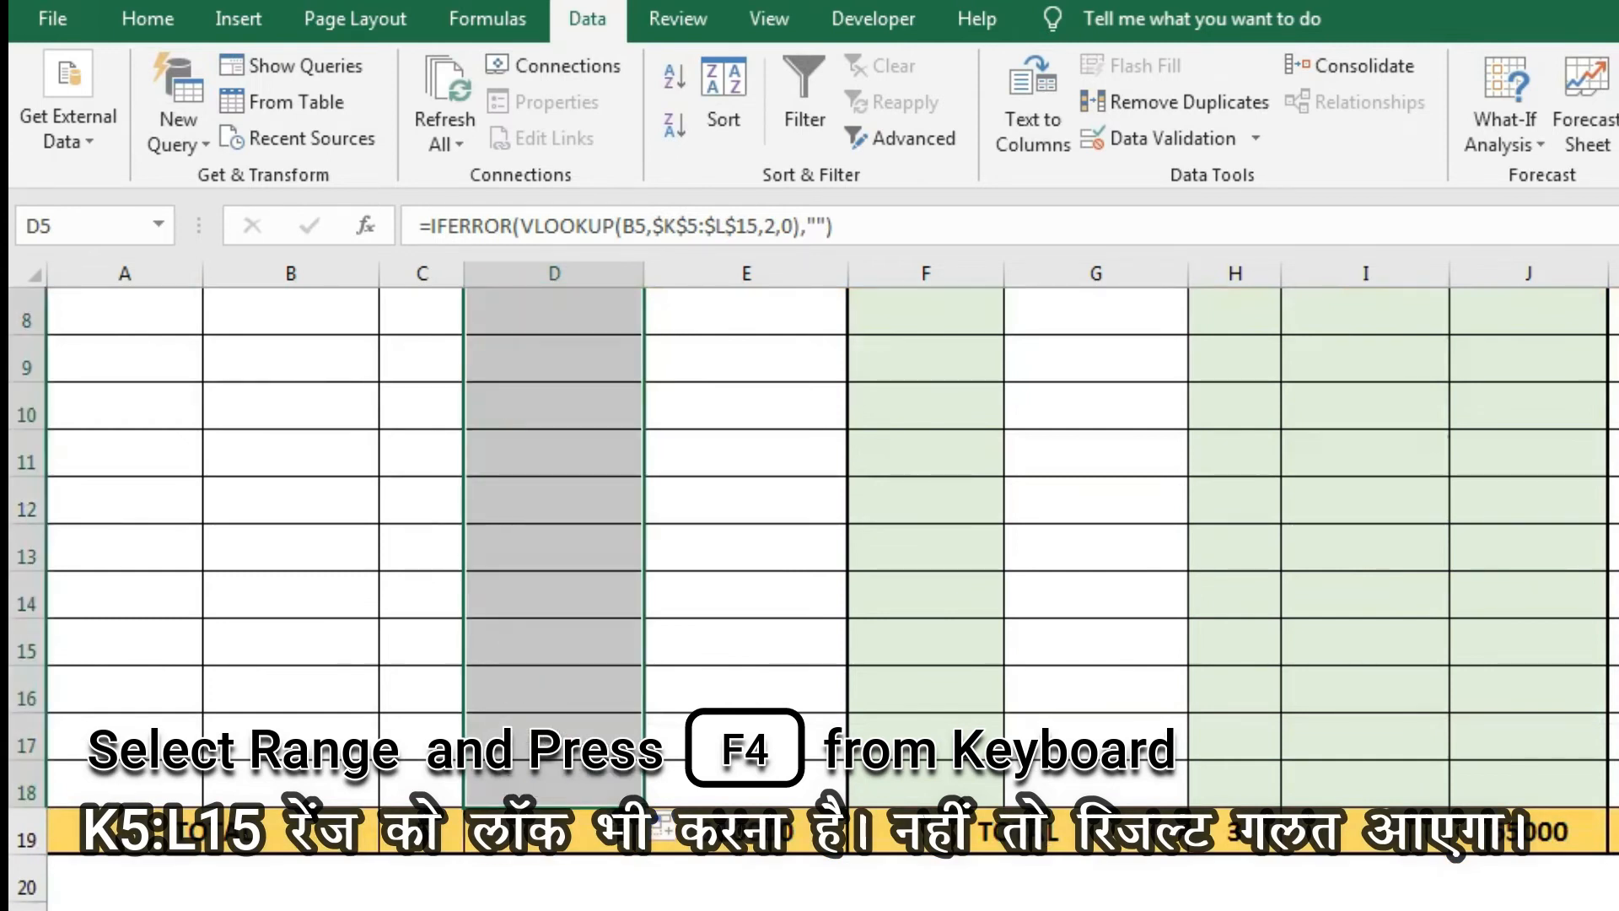
scroll(830, 537, "up", 3)
- Make the VLOOKUP table range in the sales rate formula in I5 absolute as $K$5:$M$15
left_click(1054, 509)
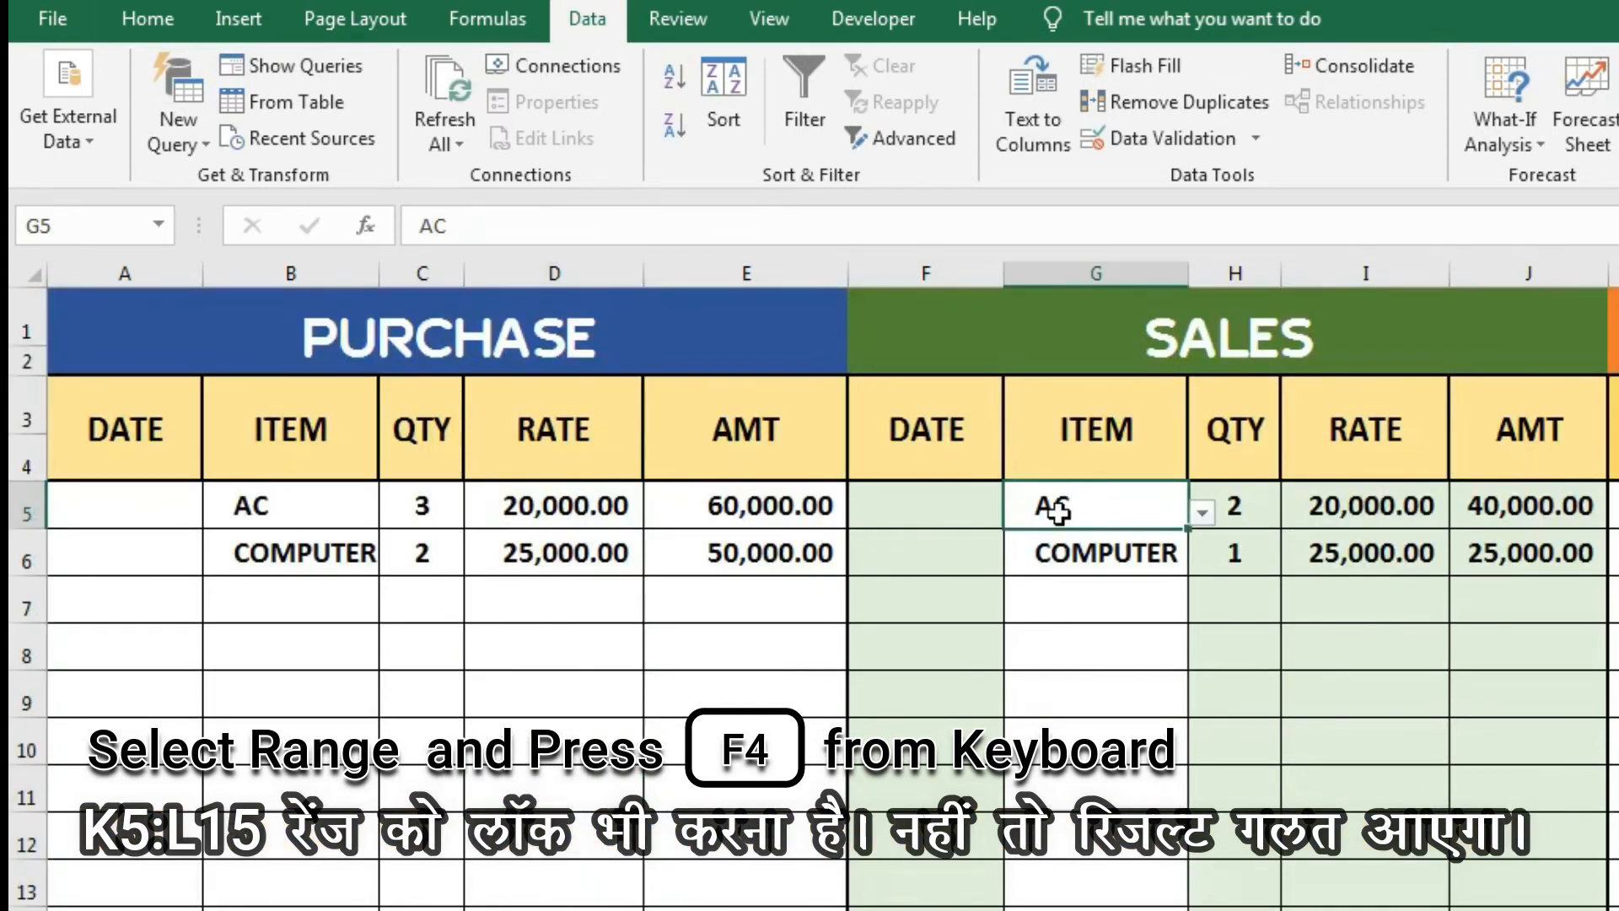
left_click(1366, 503)
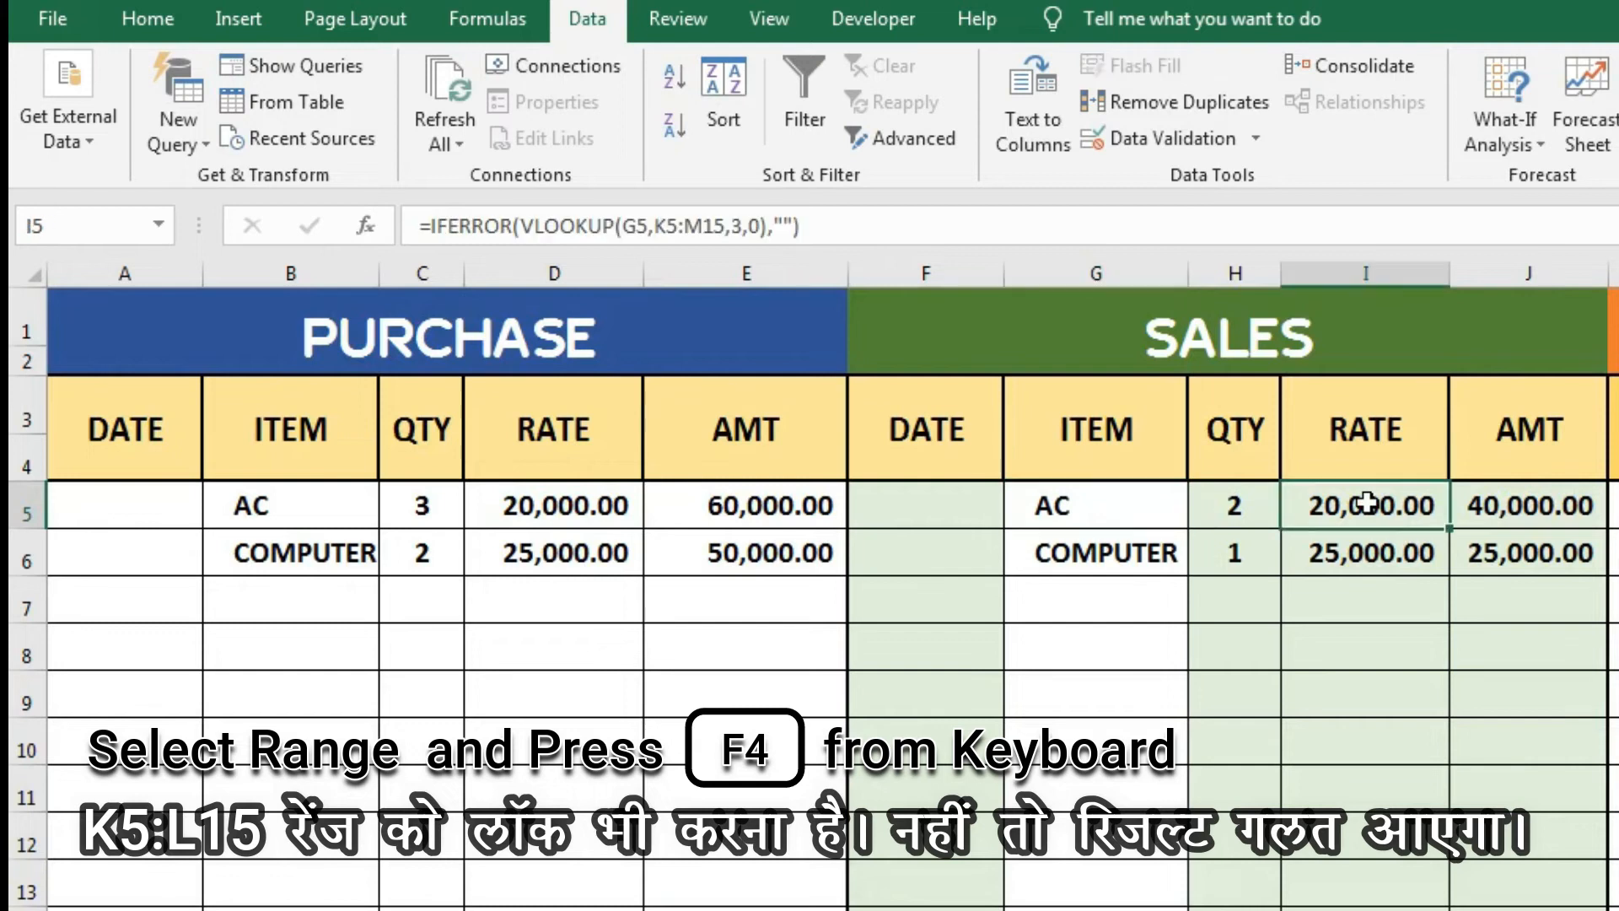
key("F2")
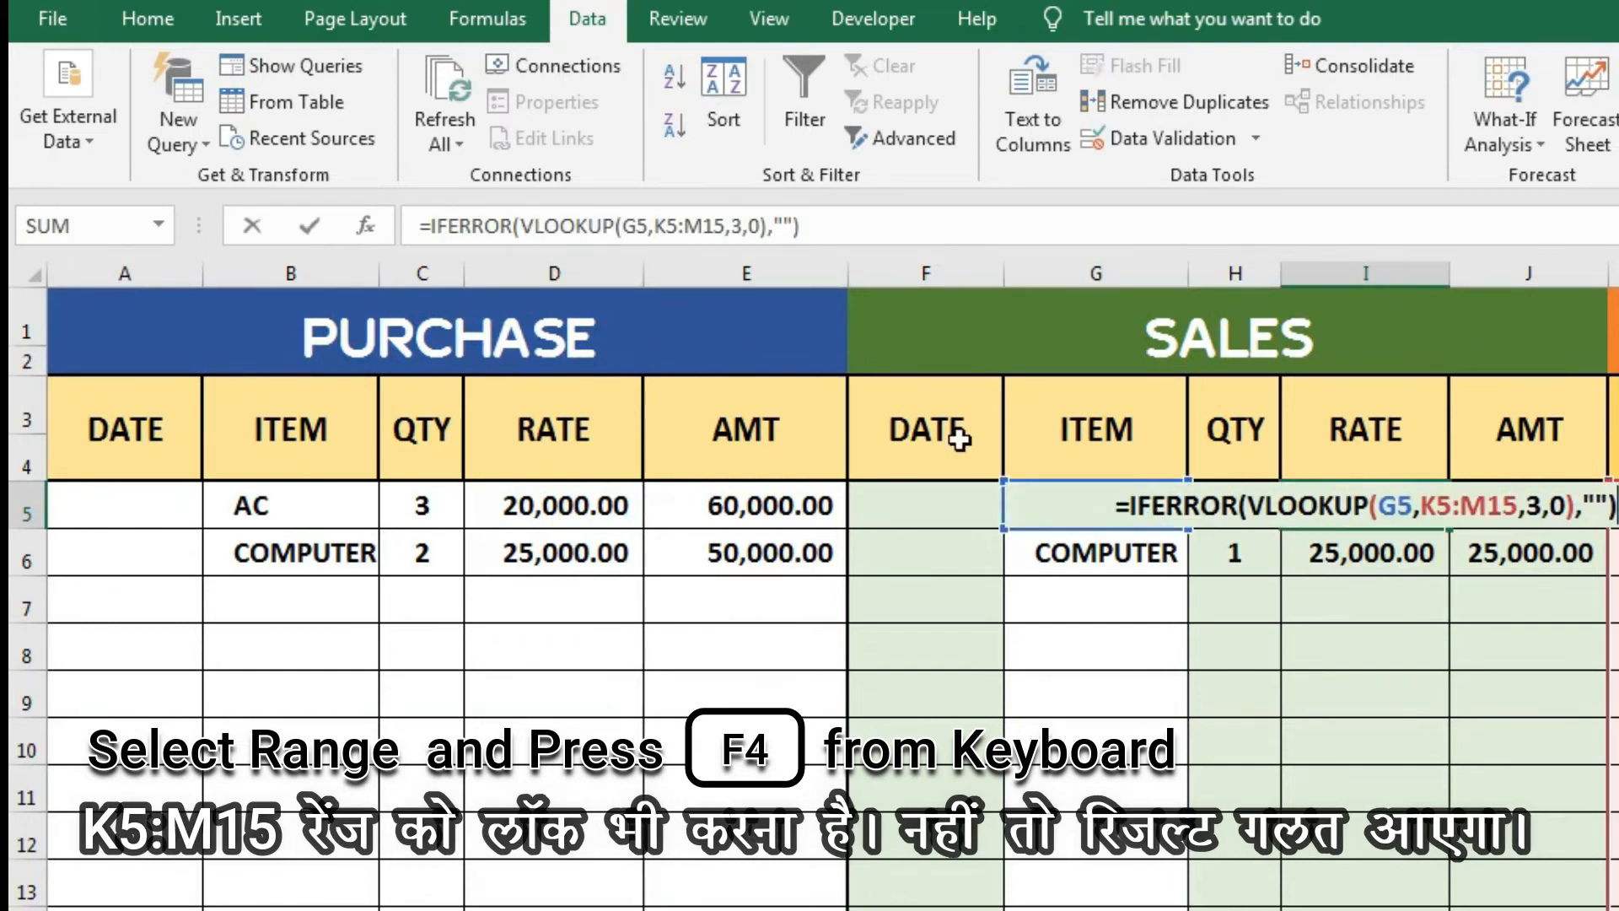
left_click_drag(1507, 506, 1425, 506)
key("F4")
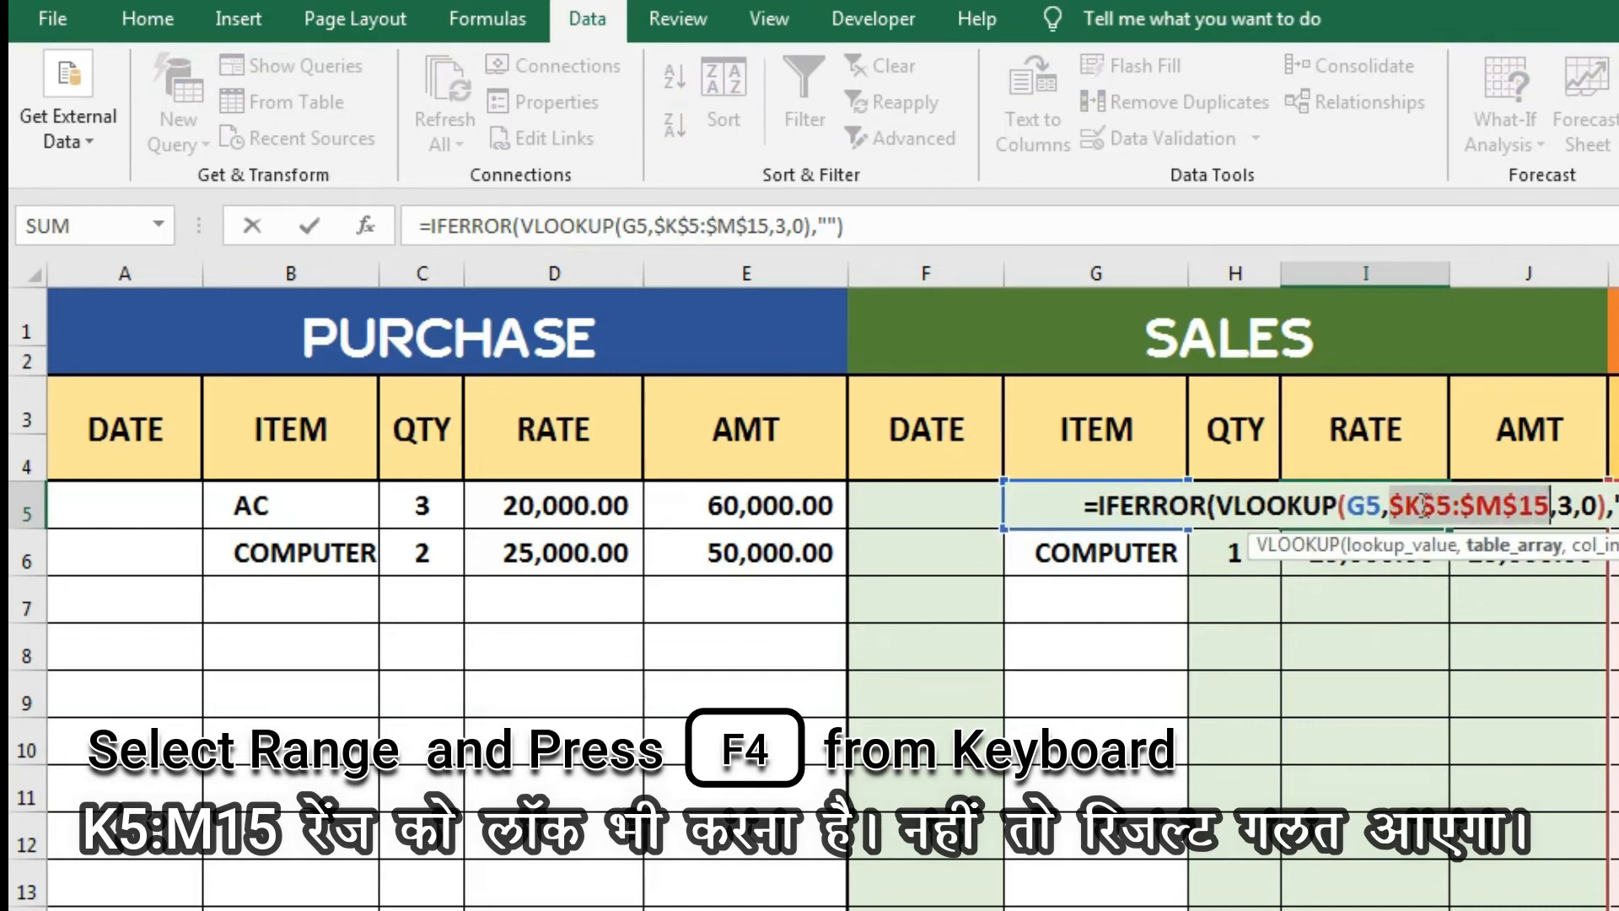
key("Return")
- Fill the corrected sales rate formula from I5 down to I18
left_click(1391, 506)
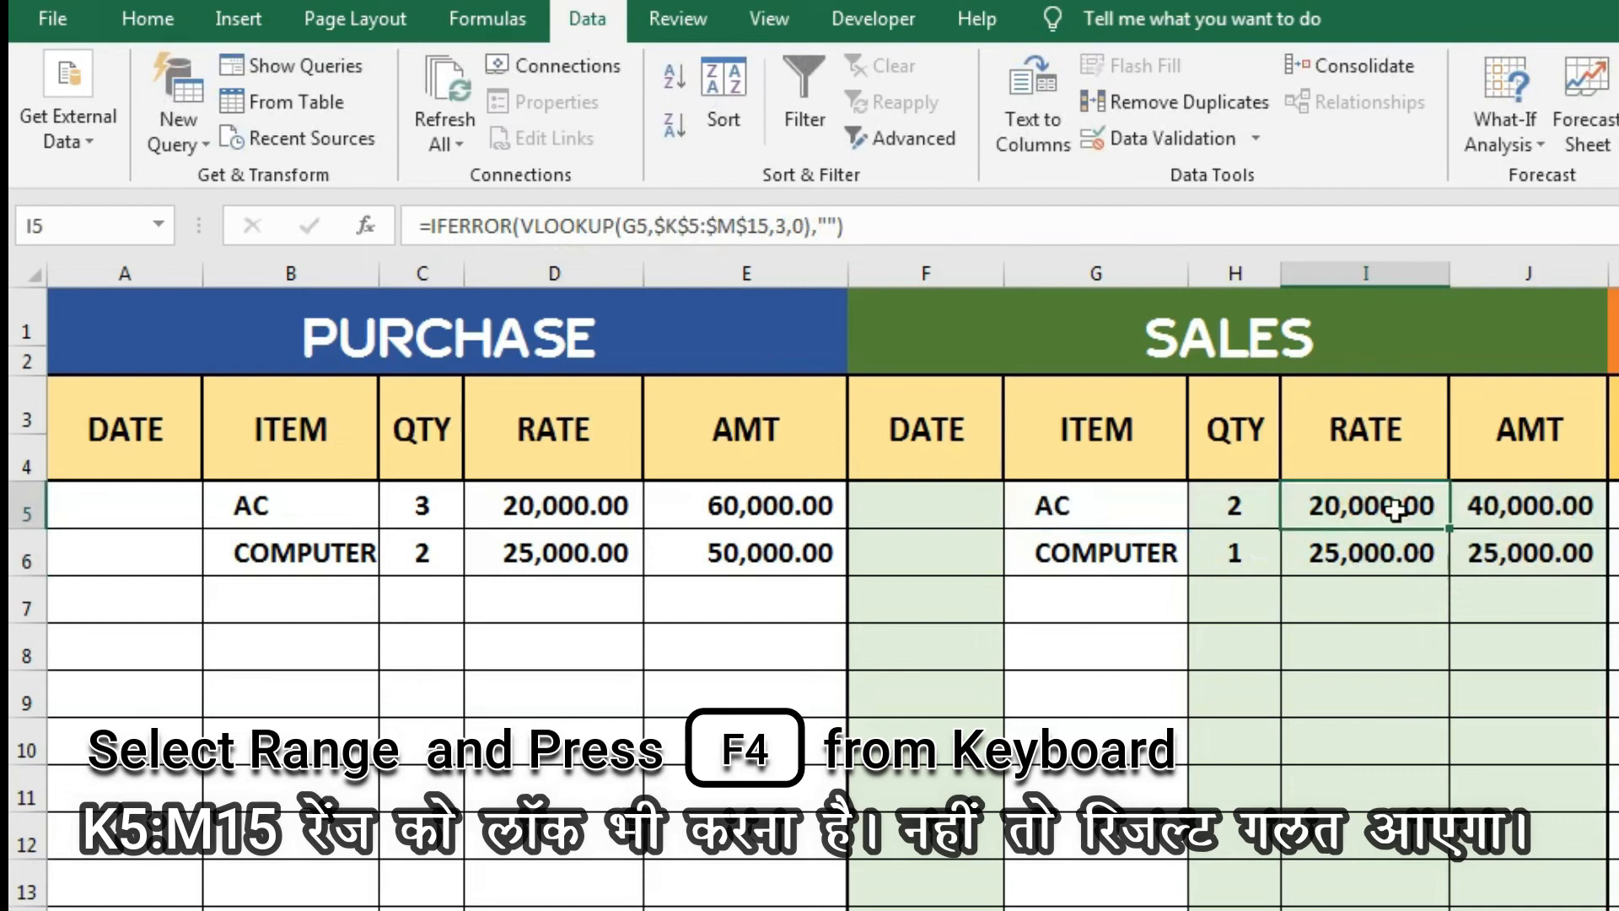
mouse_move(1449, 530)
left_mouse_down()
mouse_move(1435, 850)
mouse_move(1464, 857)
left_mouse_up()
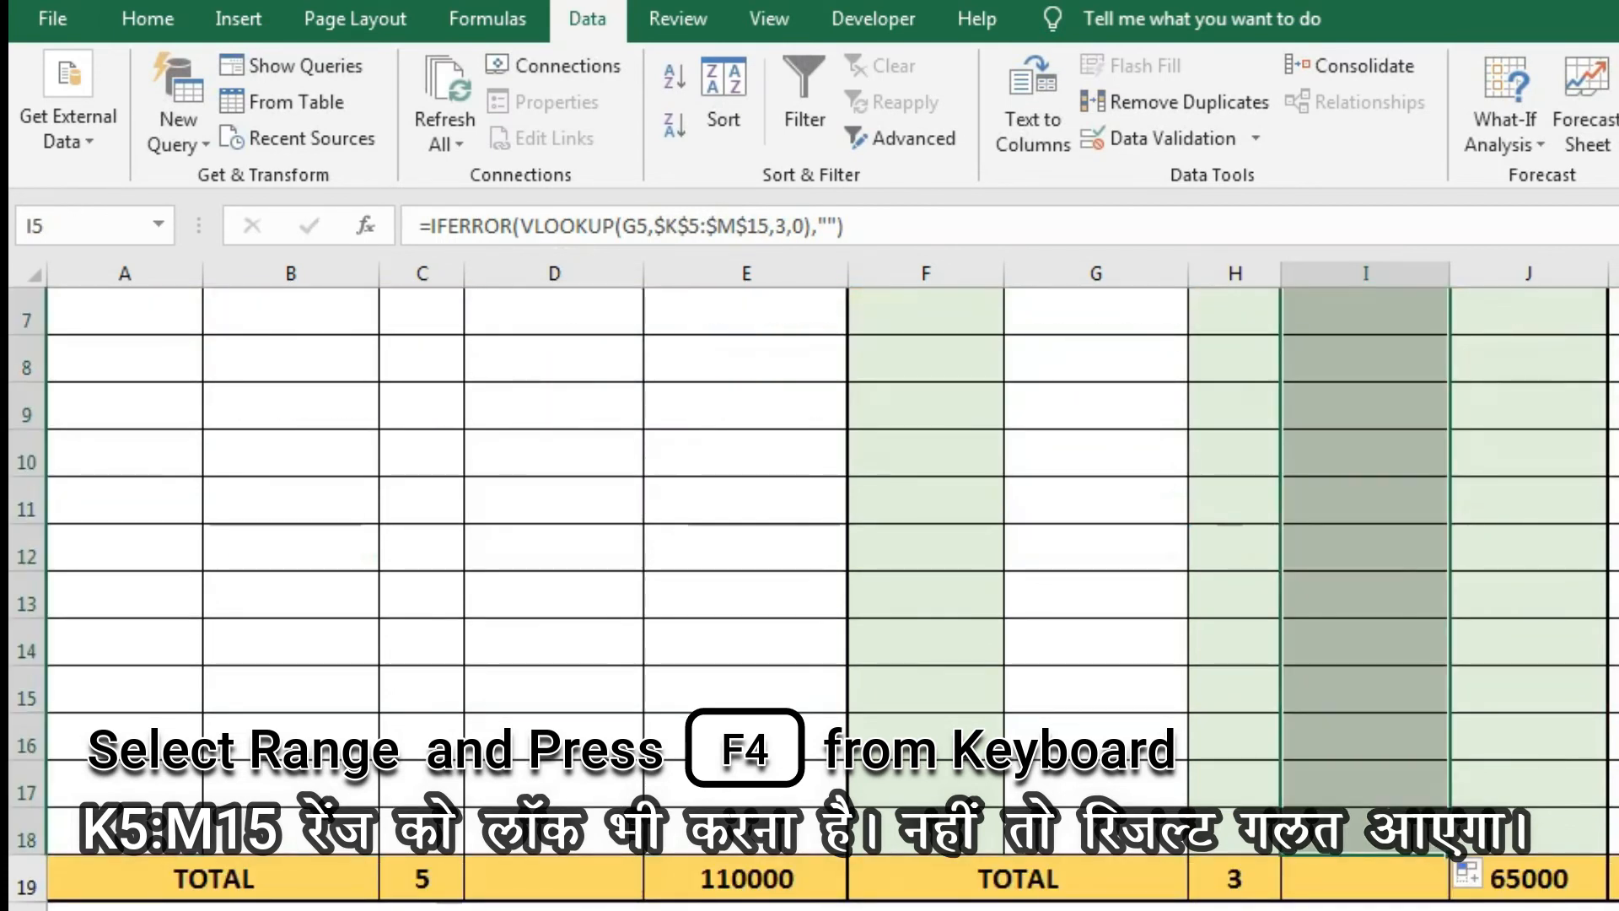
scroll(1464, 857, "up", 2)
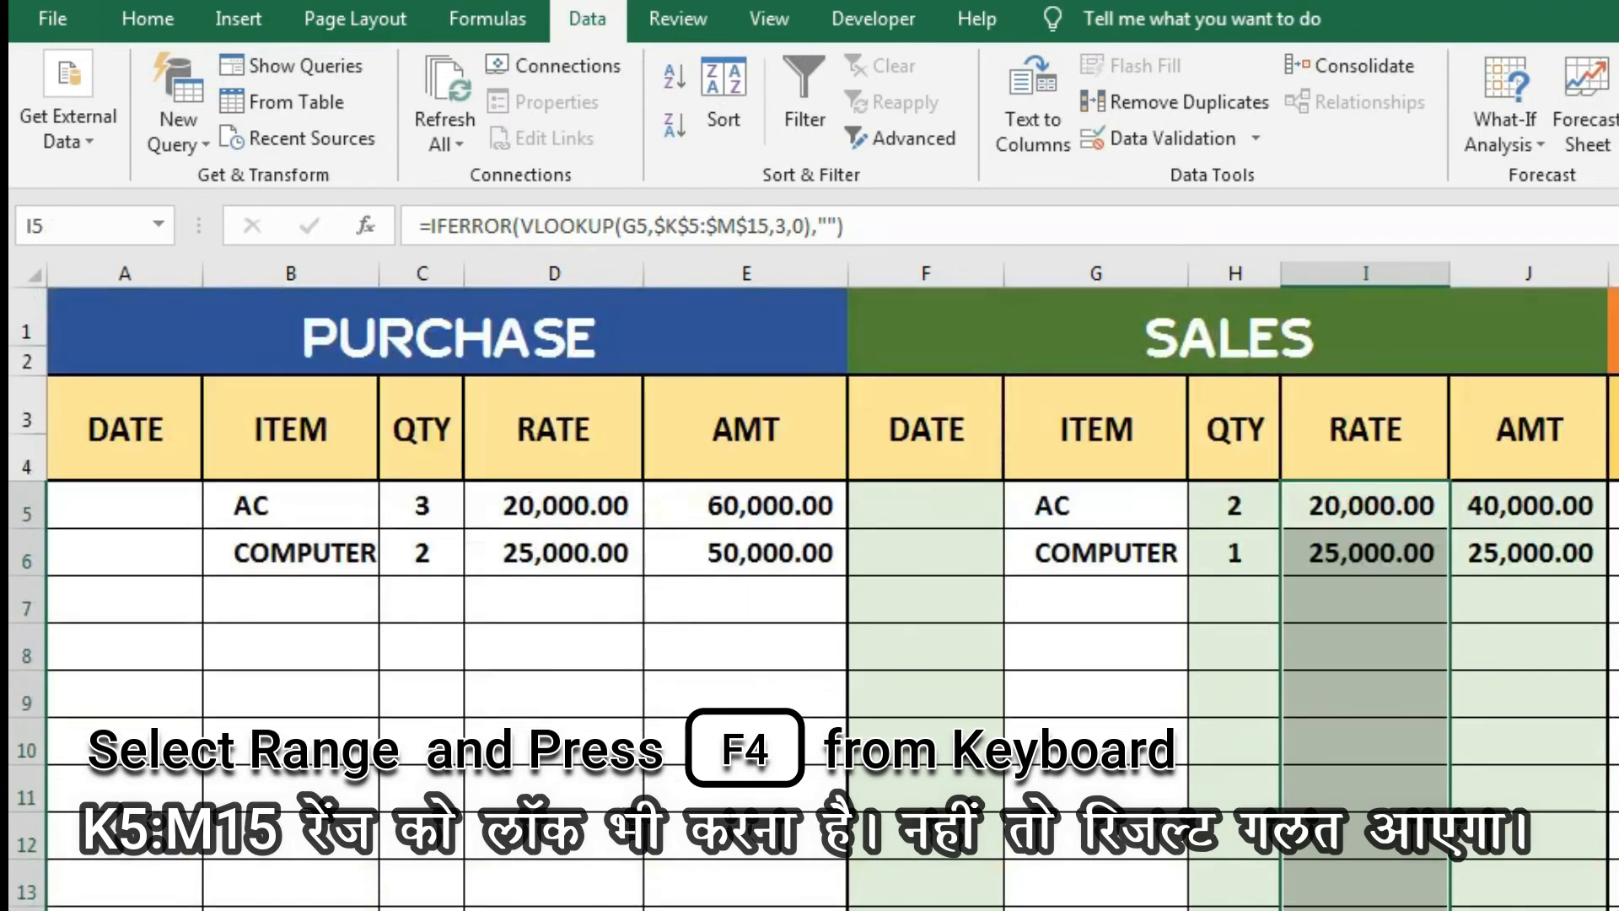
- Start a SUMIF formula in the balance sales quantity cell O5 with the sales items G5:G18 as its range
scroll(1315, 510, "right", 6)
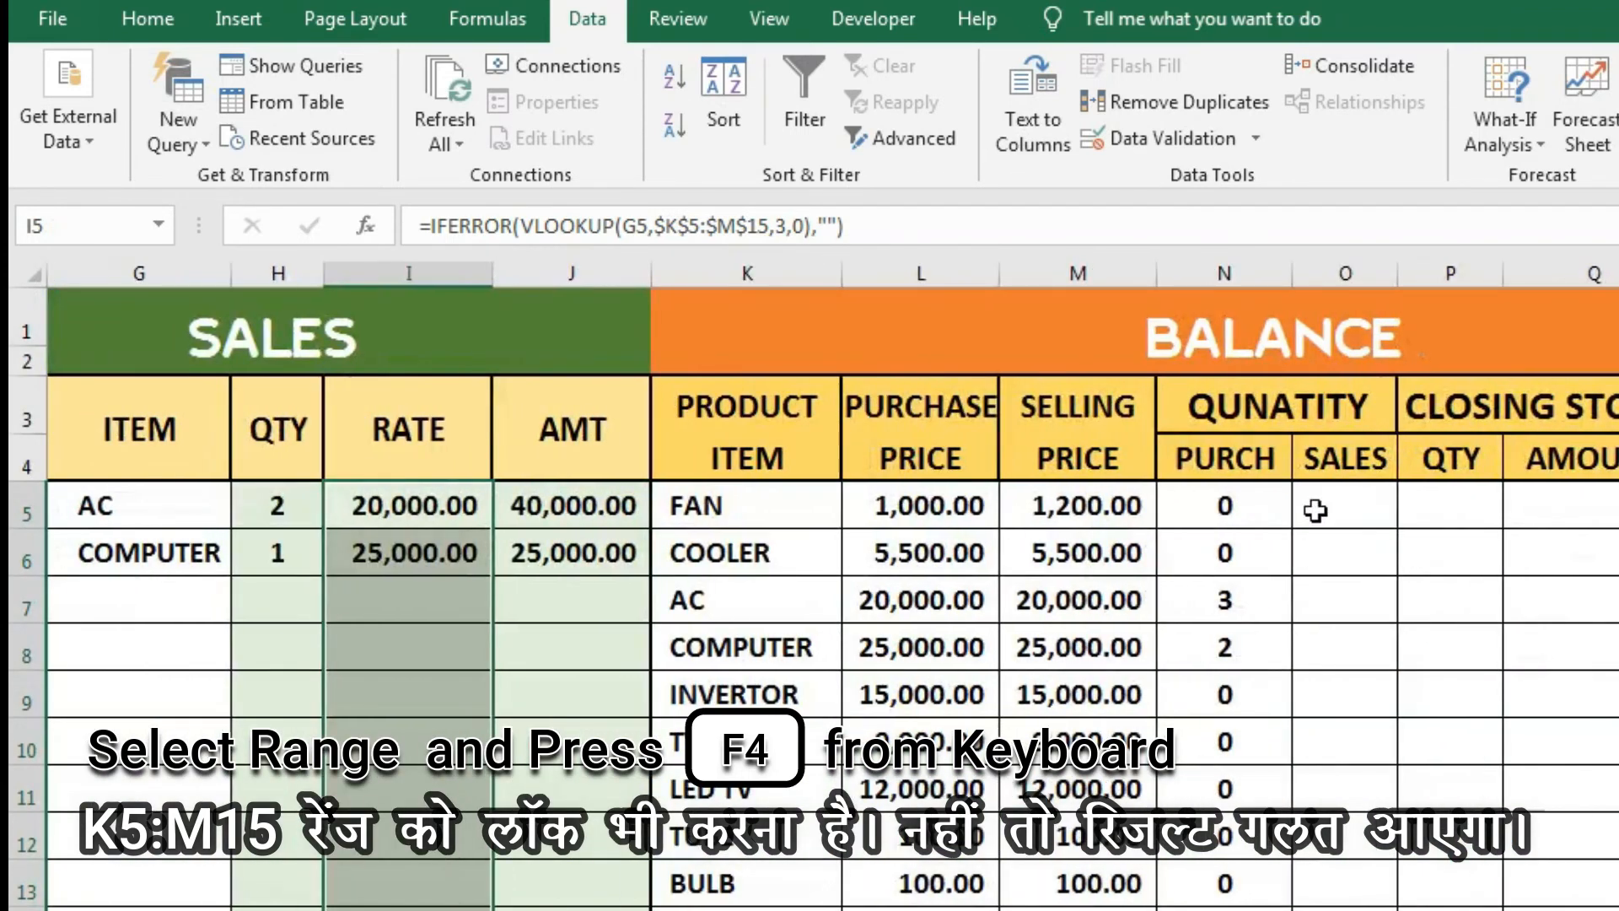
left_click(1324, 503)
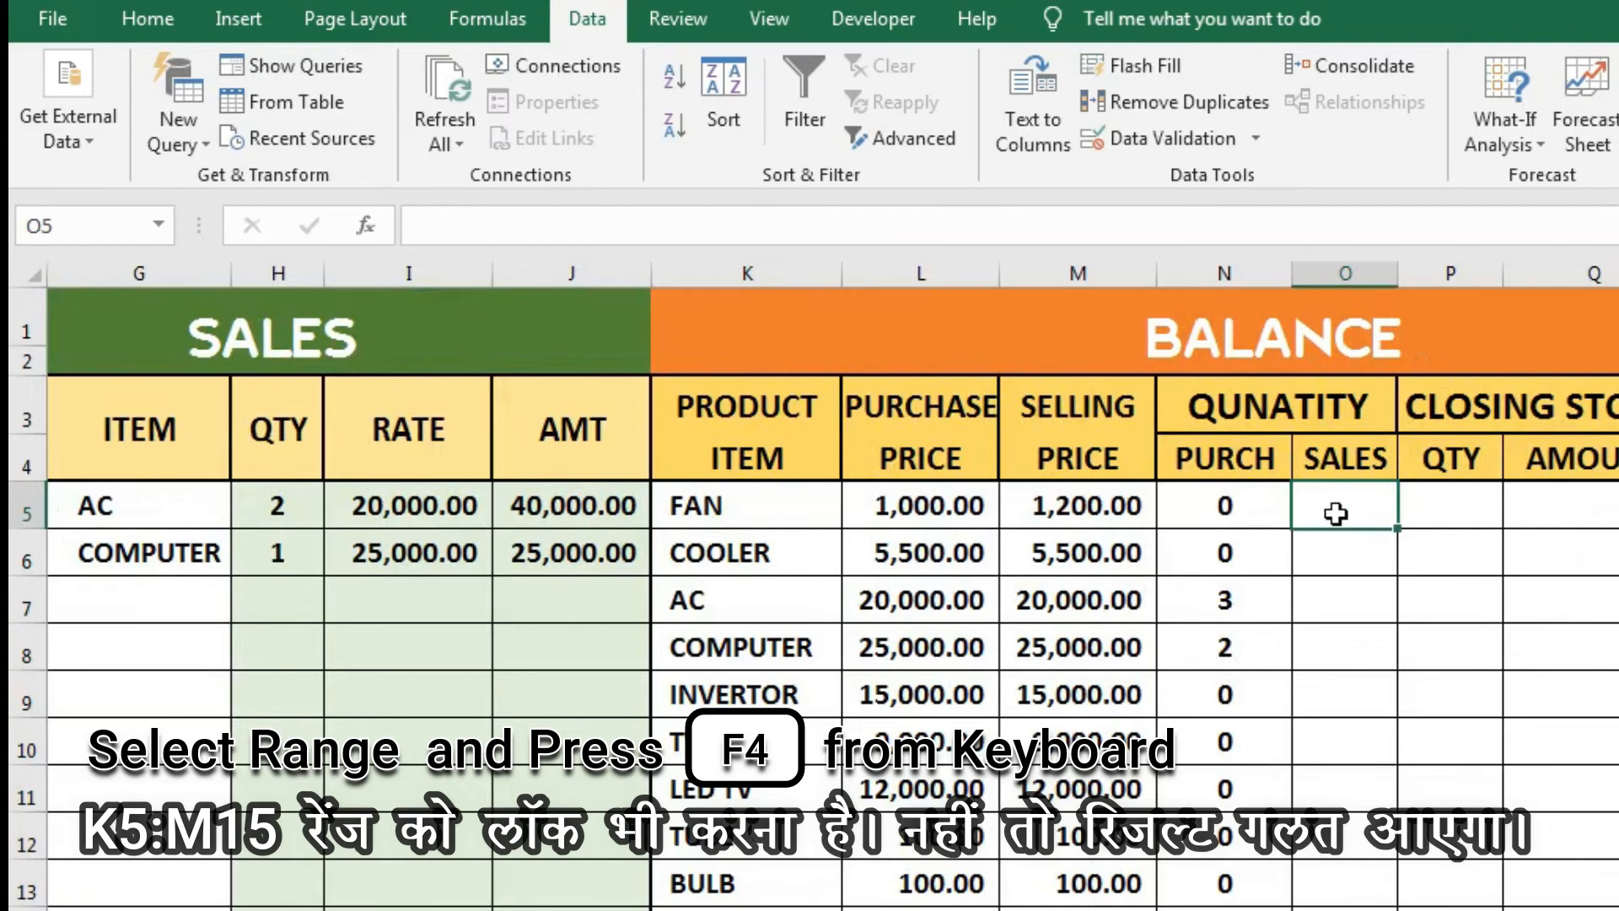
left_click(1224, 504)
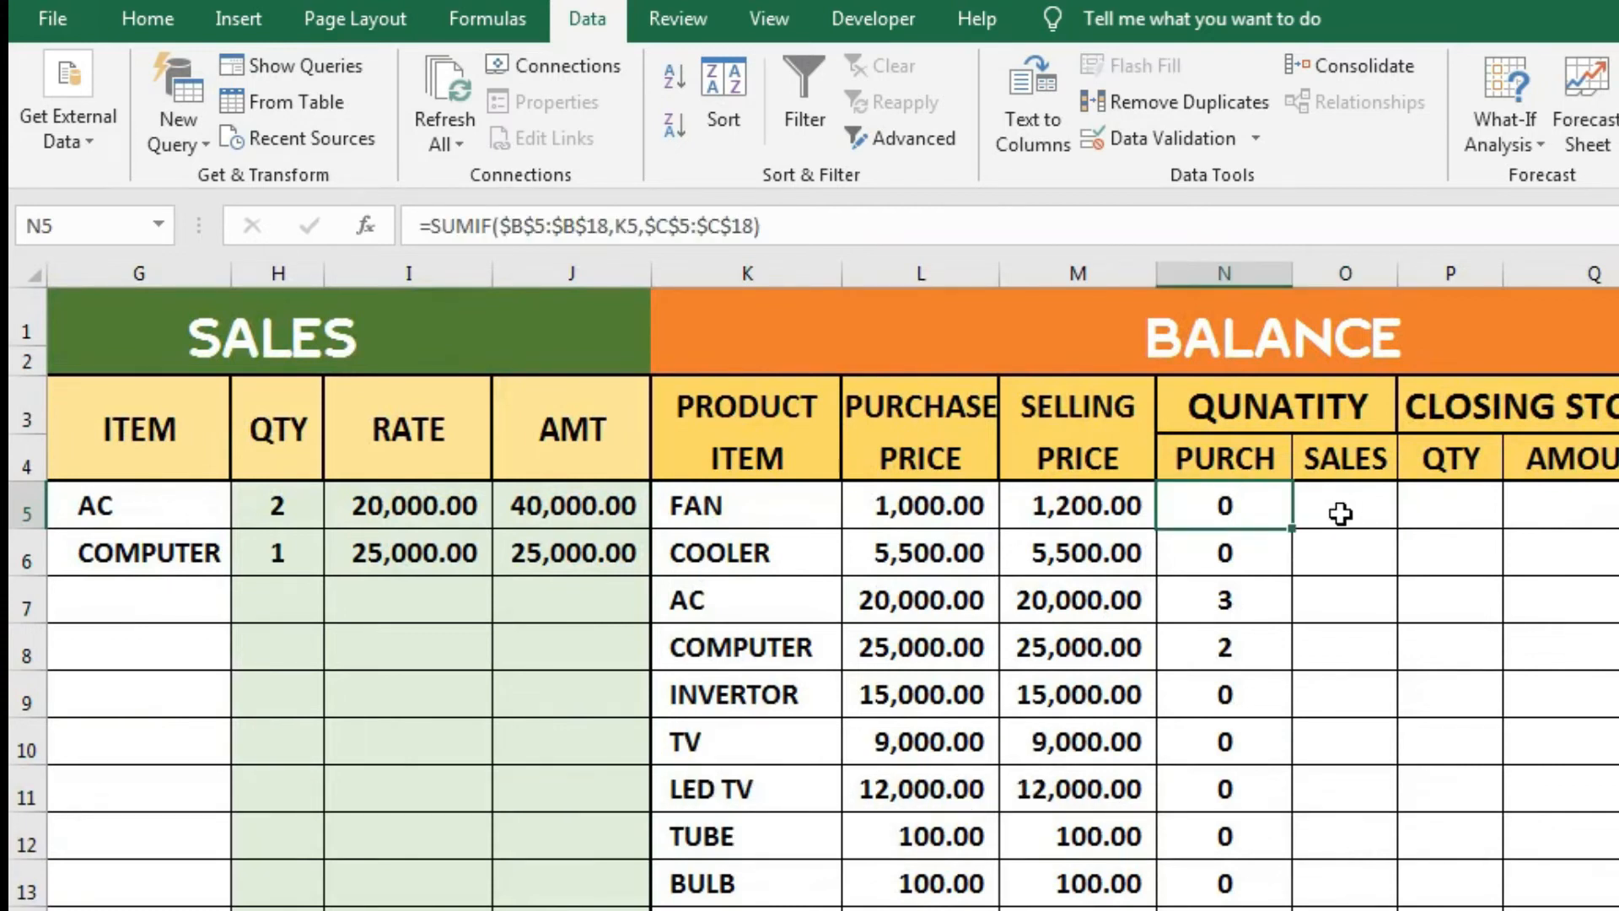
left_click(1341, 514)
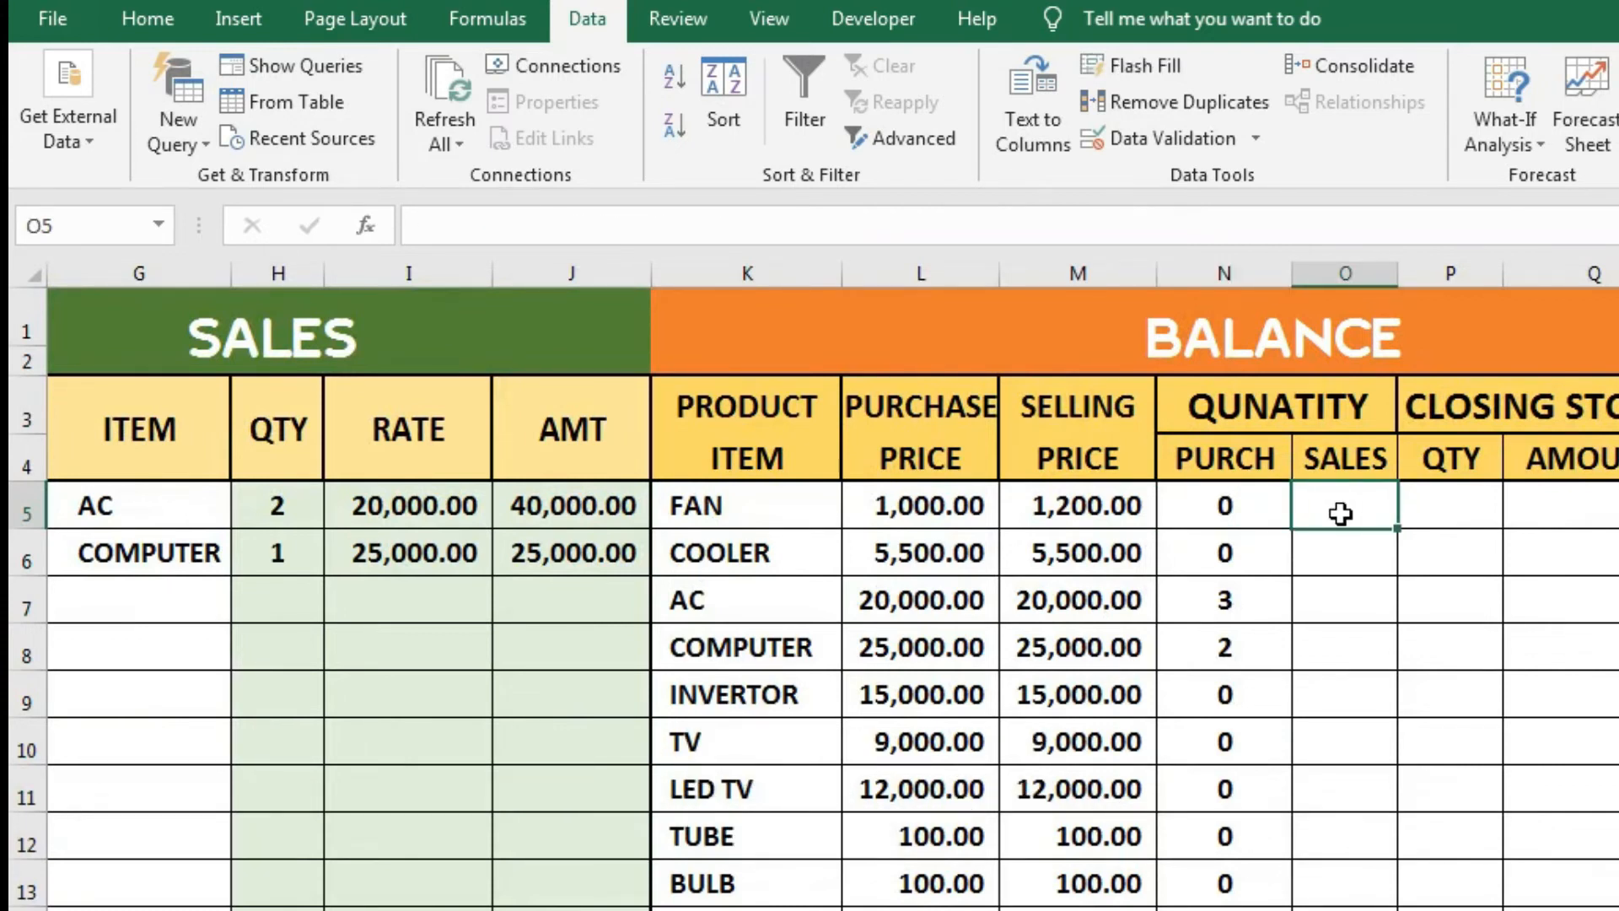
type("=SUMF")
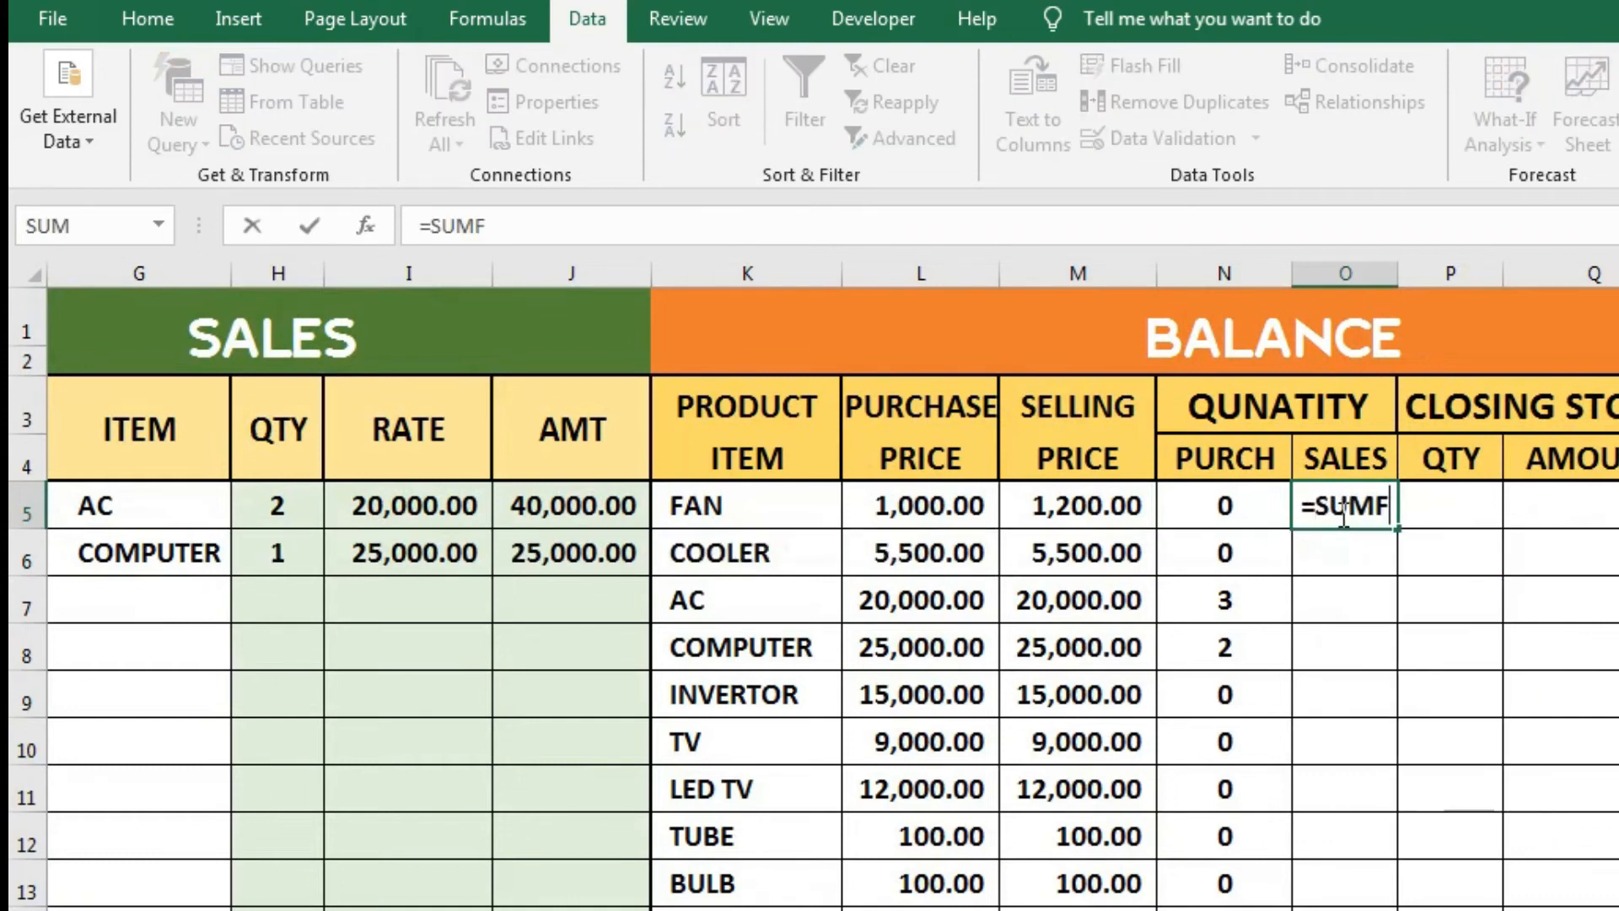
key("BackSpace")
type("IF(")
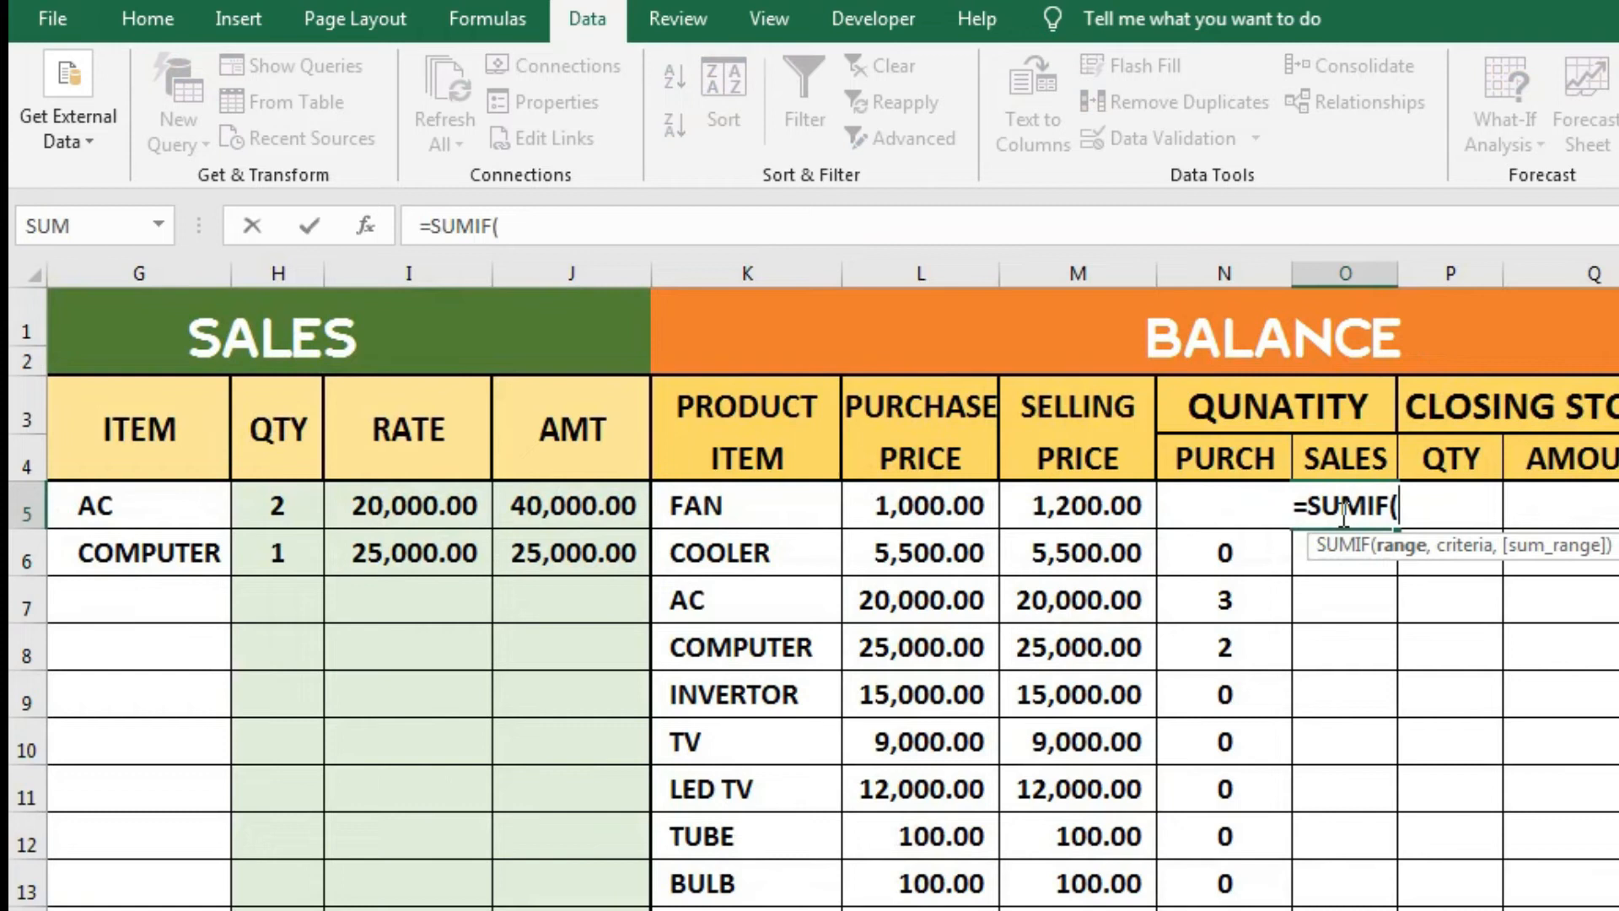
scroll(792, 557, "left", 3)
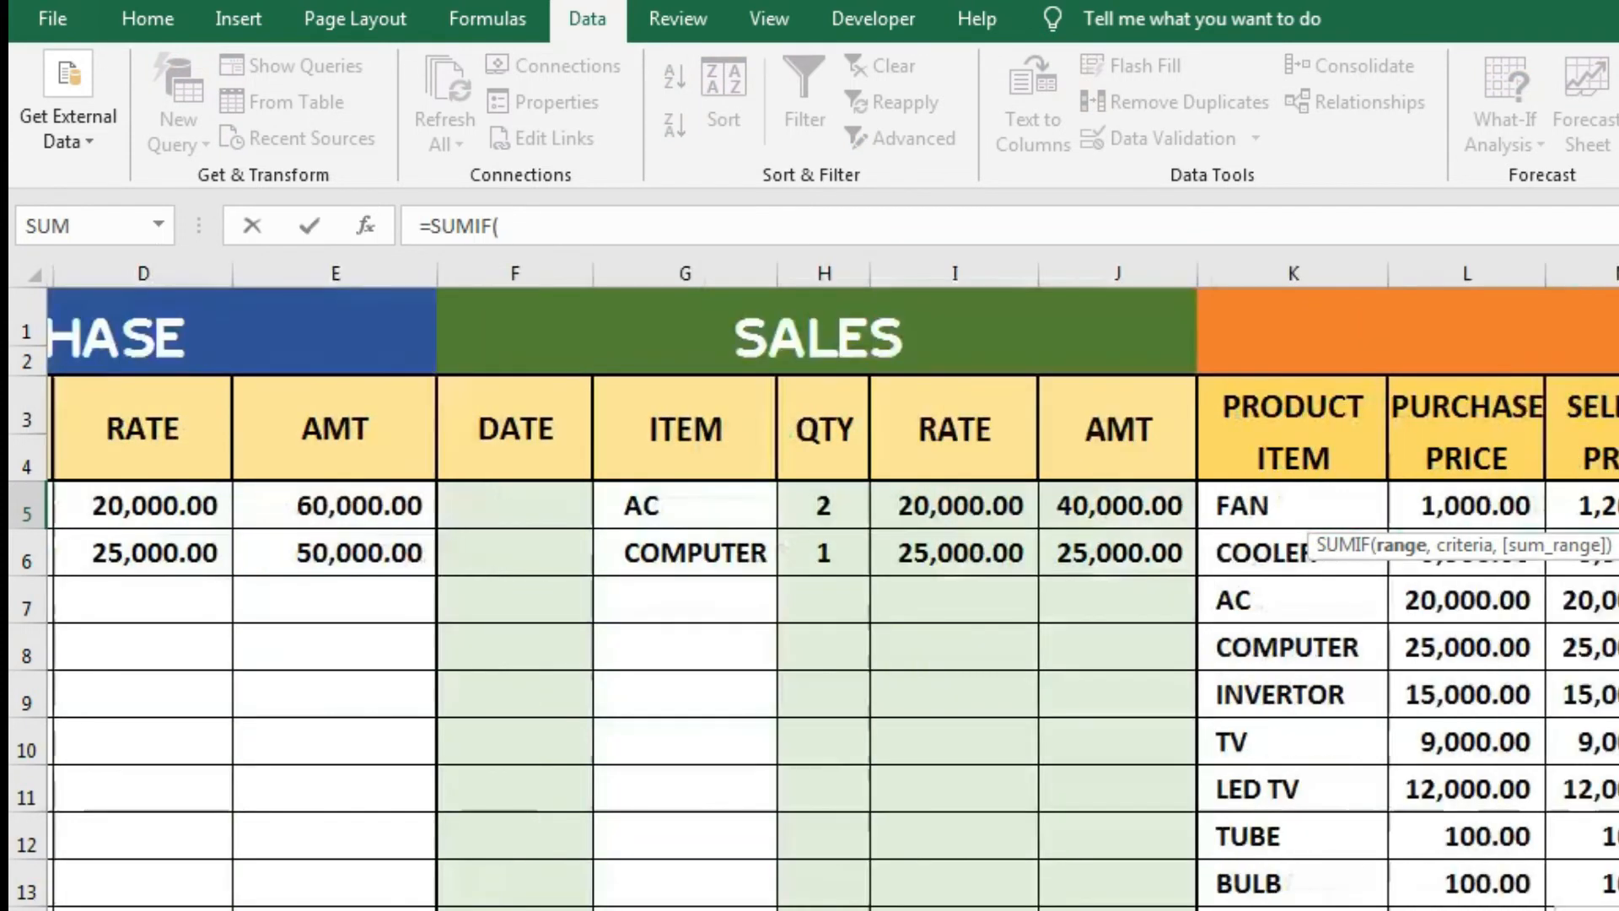
left_click_drag(679, 506, 686, 839)
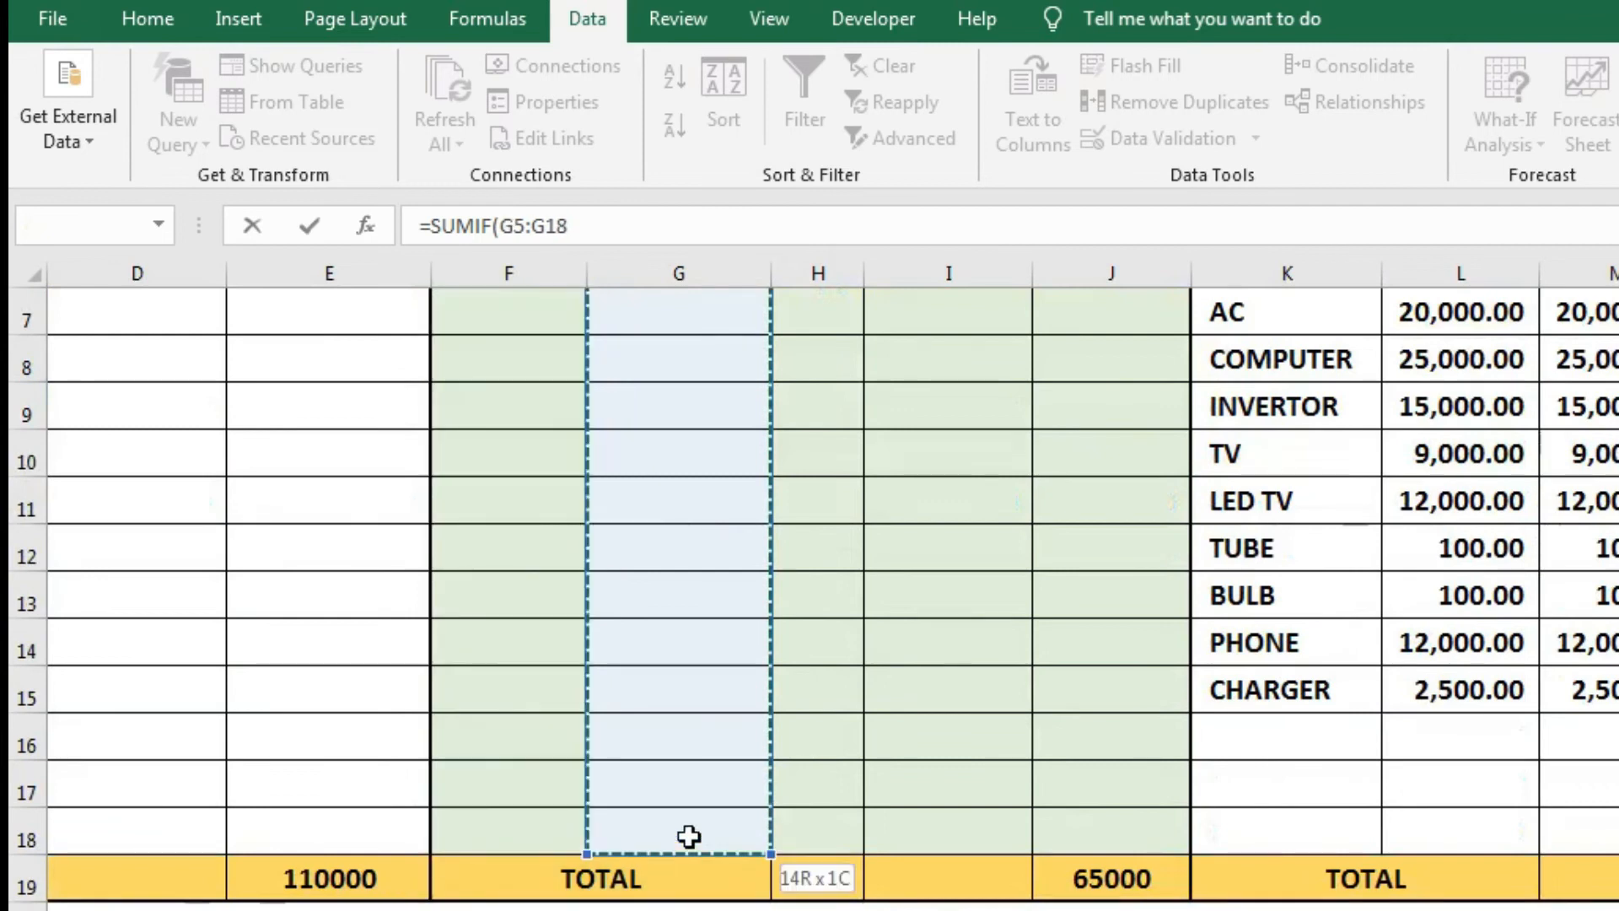
- Complete the SUMIF arguments in O5 with criterion K5 and the sales quantities H5:H18 as the sum range
type(",")
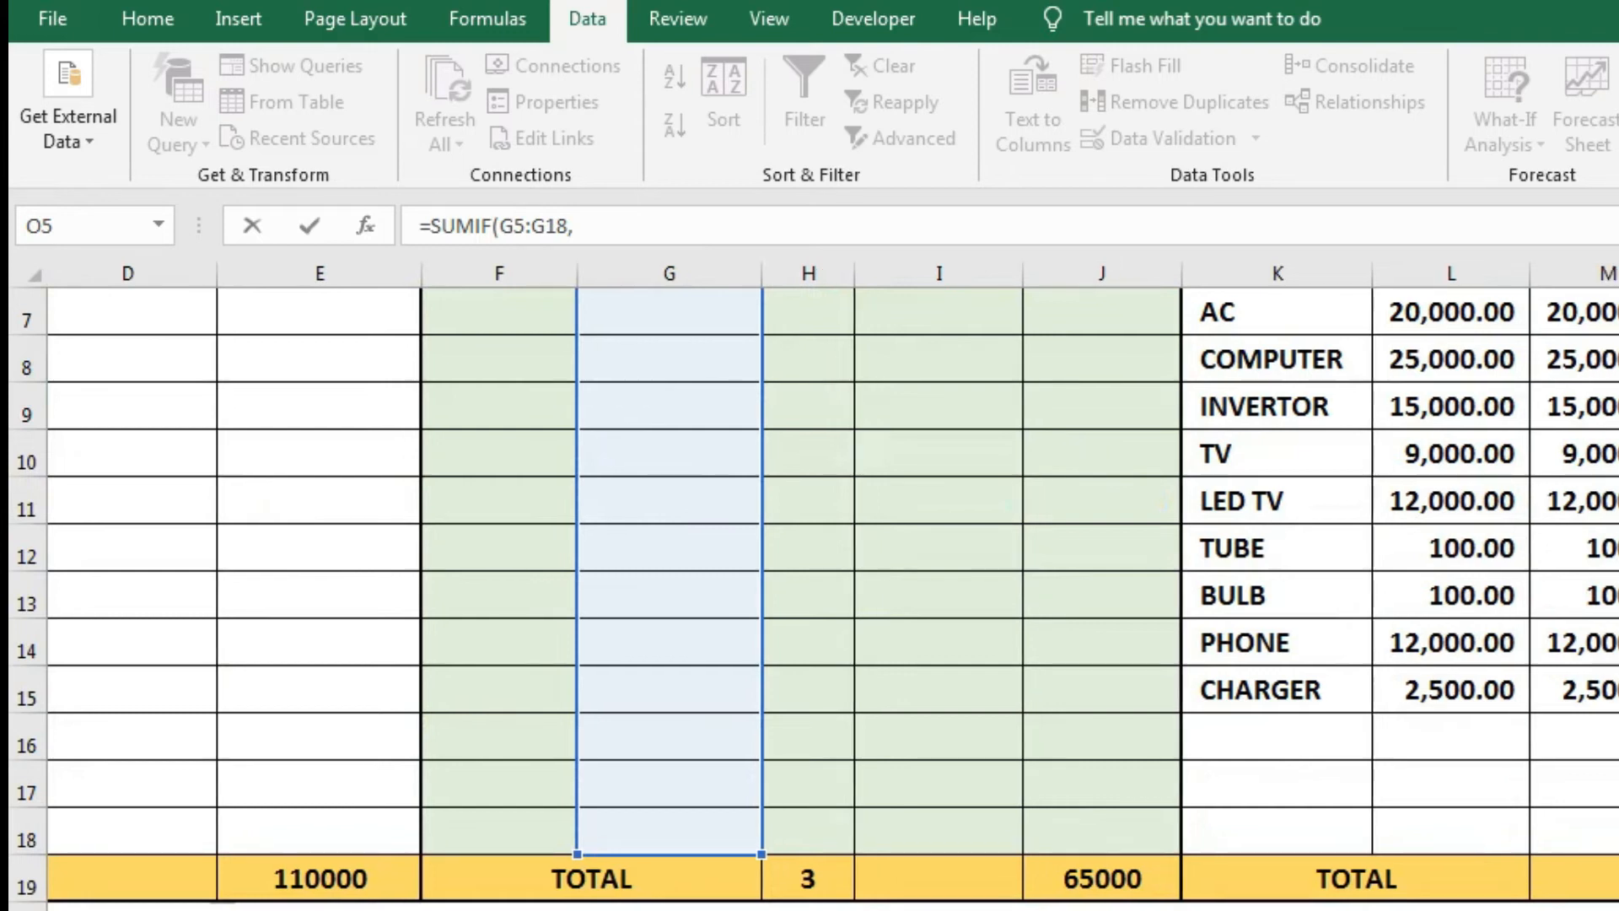
scroll(869, 582, "right", 3)
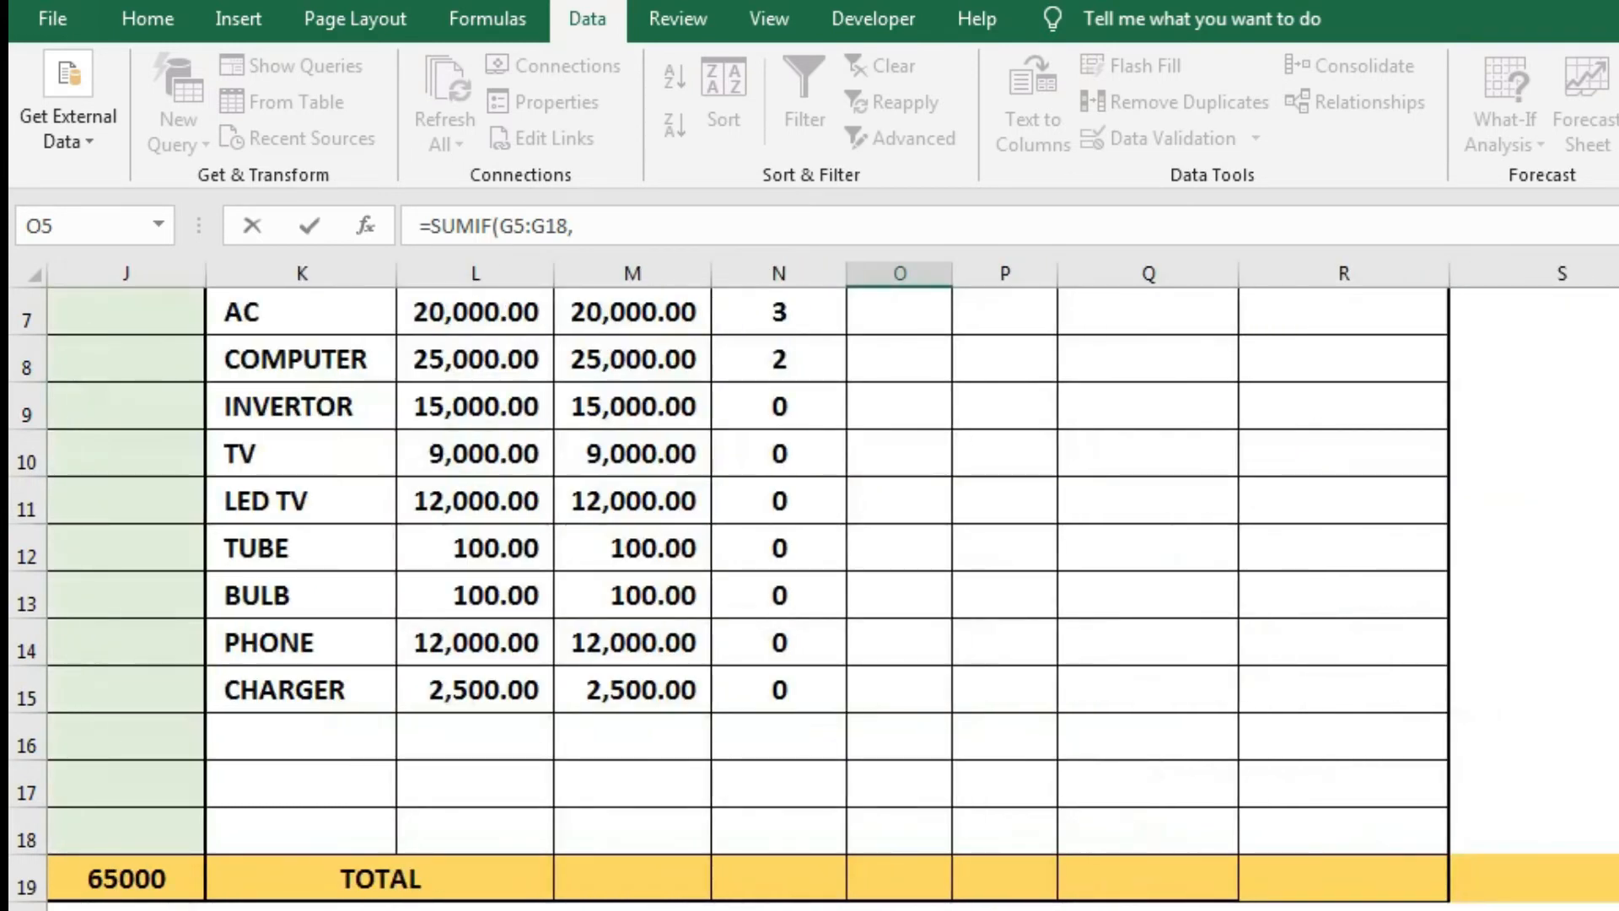
scroll(271, 513, "up", 2)
left_click(271, 510)
type(",")
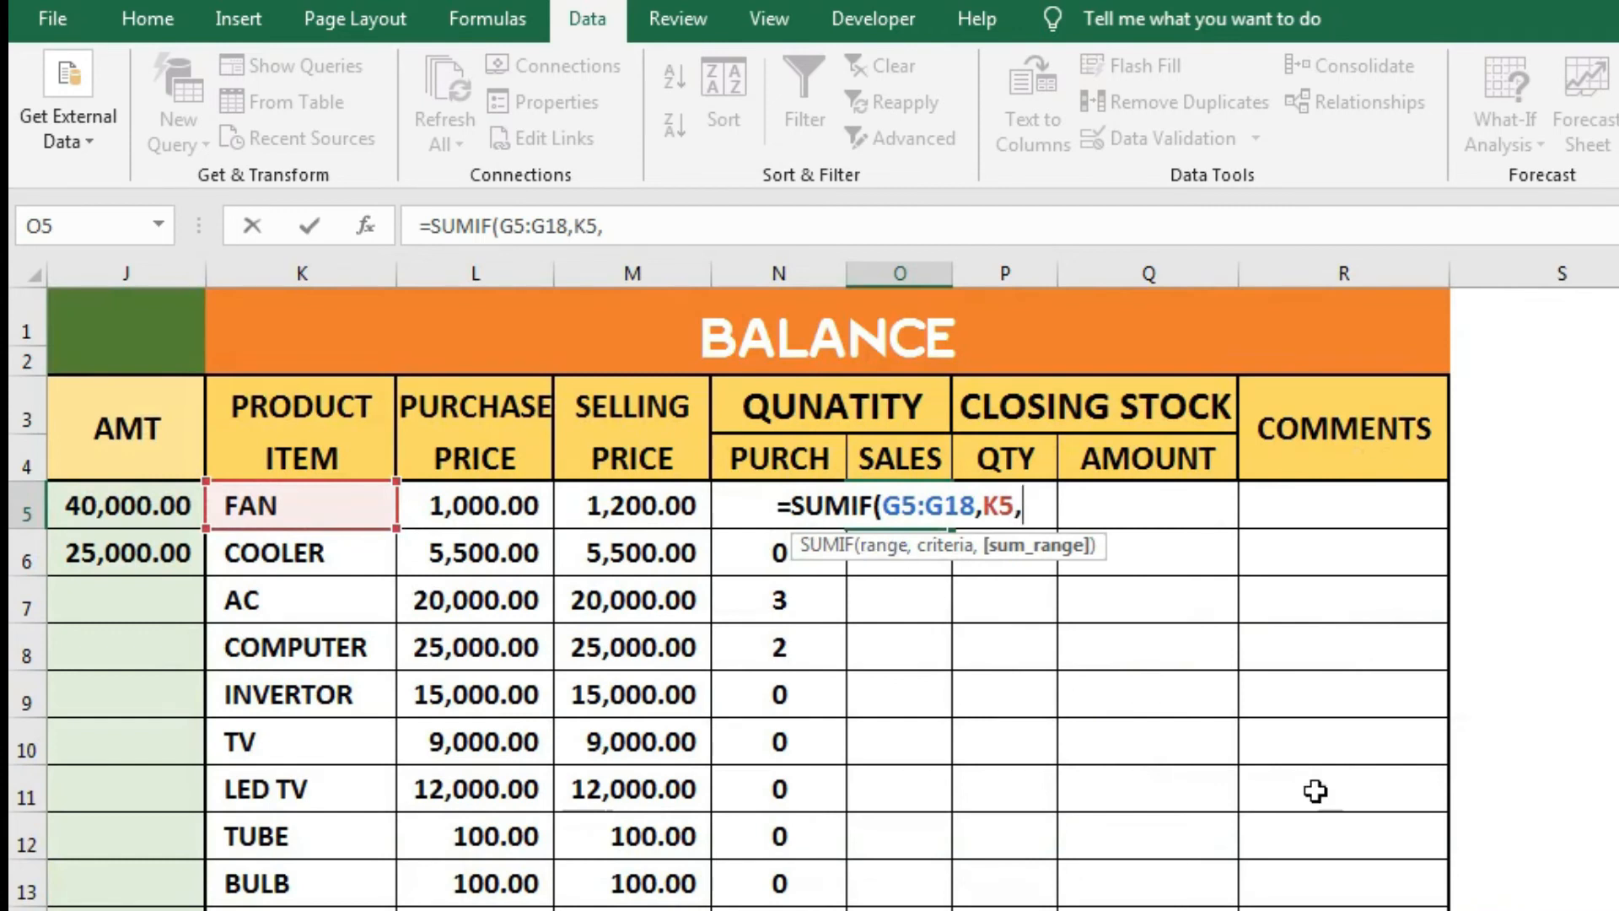
scroll(749, 622, "left", 3)
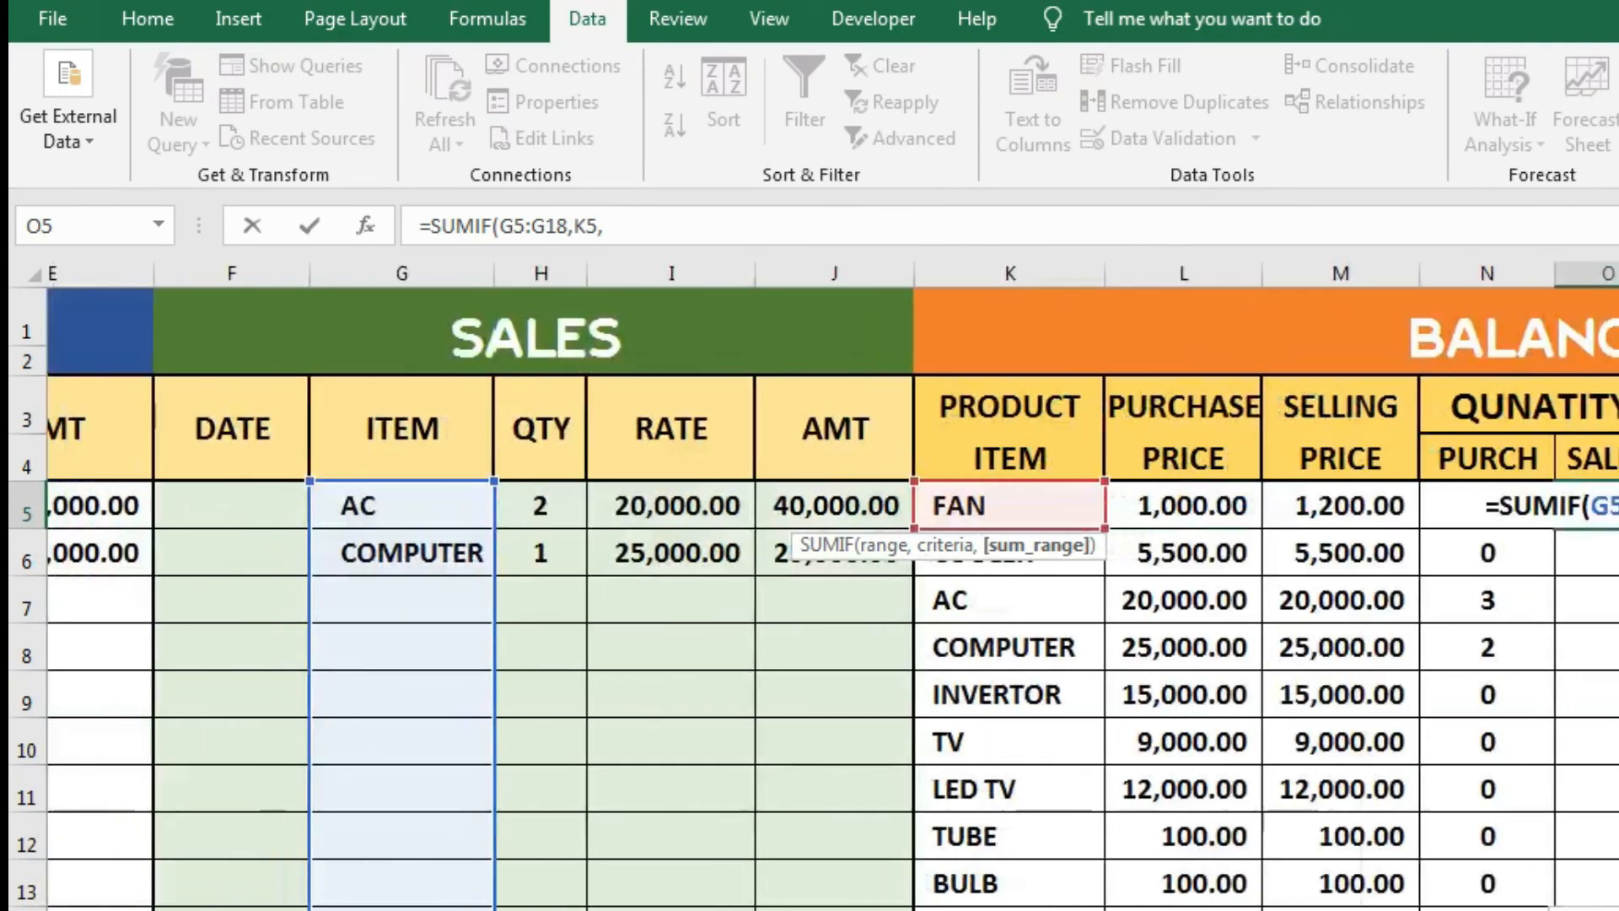
left_click_drag(638, 506, 620, 870)
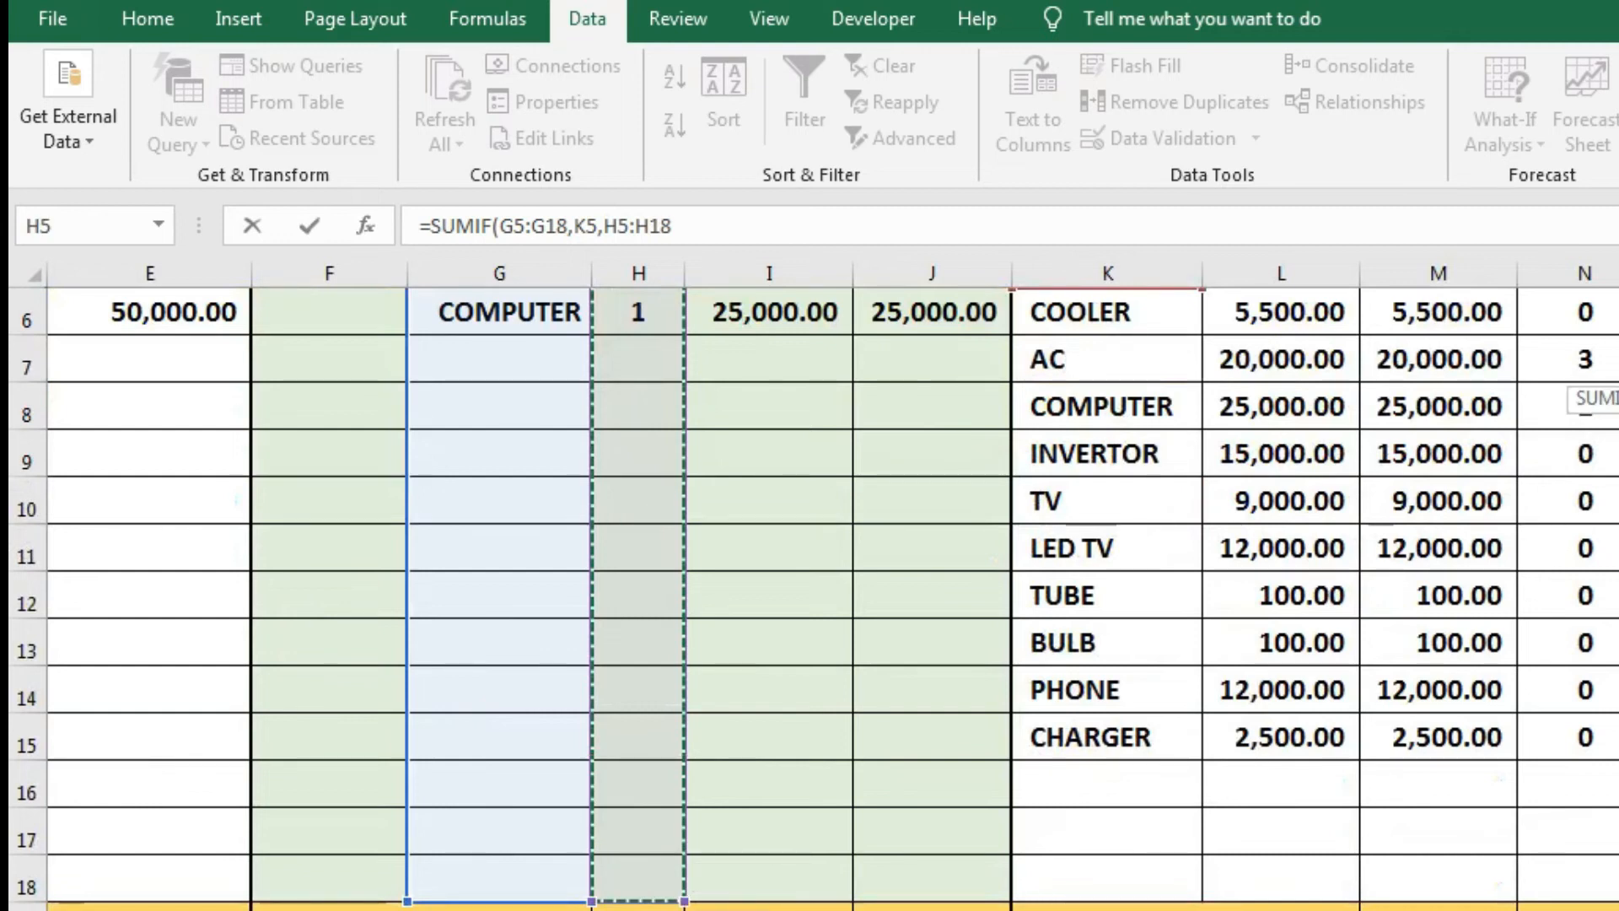
scroll(1394, 503, "right", 3)
scroll(1394, 504, "up", 2)
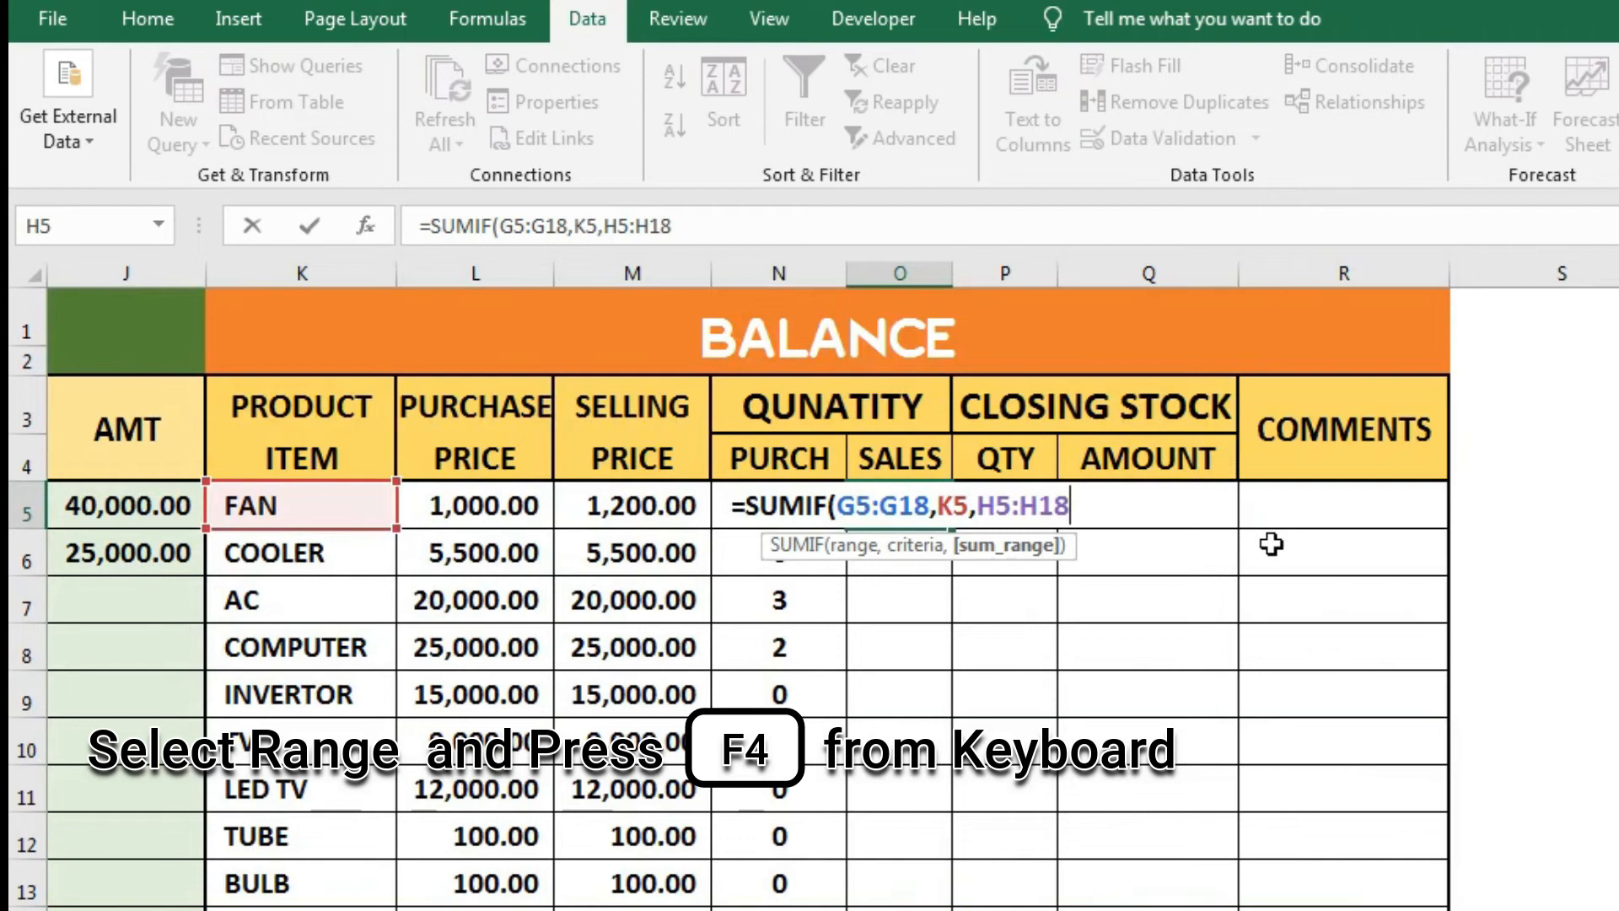
type(")")
- Make both SUMIF ranges in O5 absolute as $G$5:$G$18 and $H$5:$H$18, and enter the formula
left_click_drag(1067, 498, 980, 493)
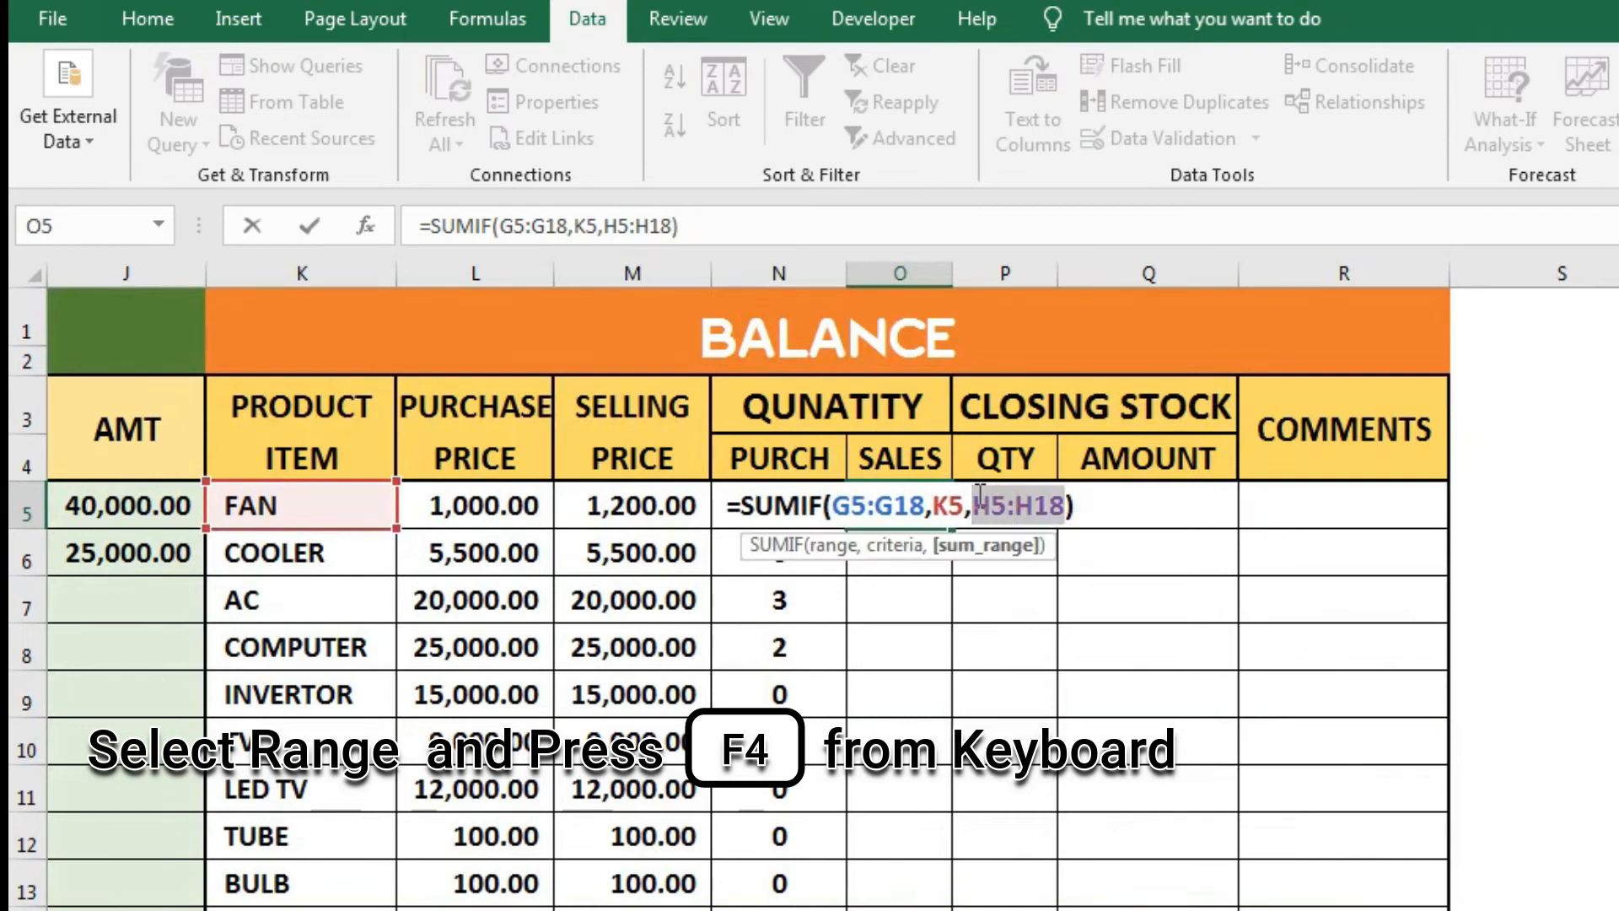
key("F4")
left_click_drag(892, 511, 799, 506)
key("F4")
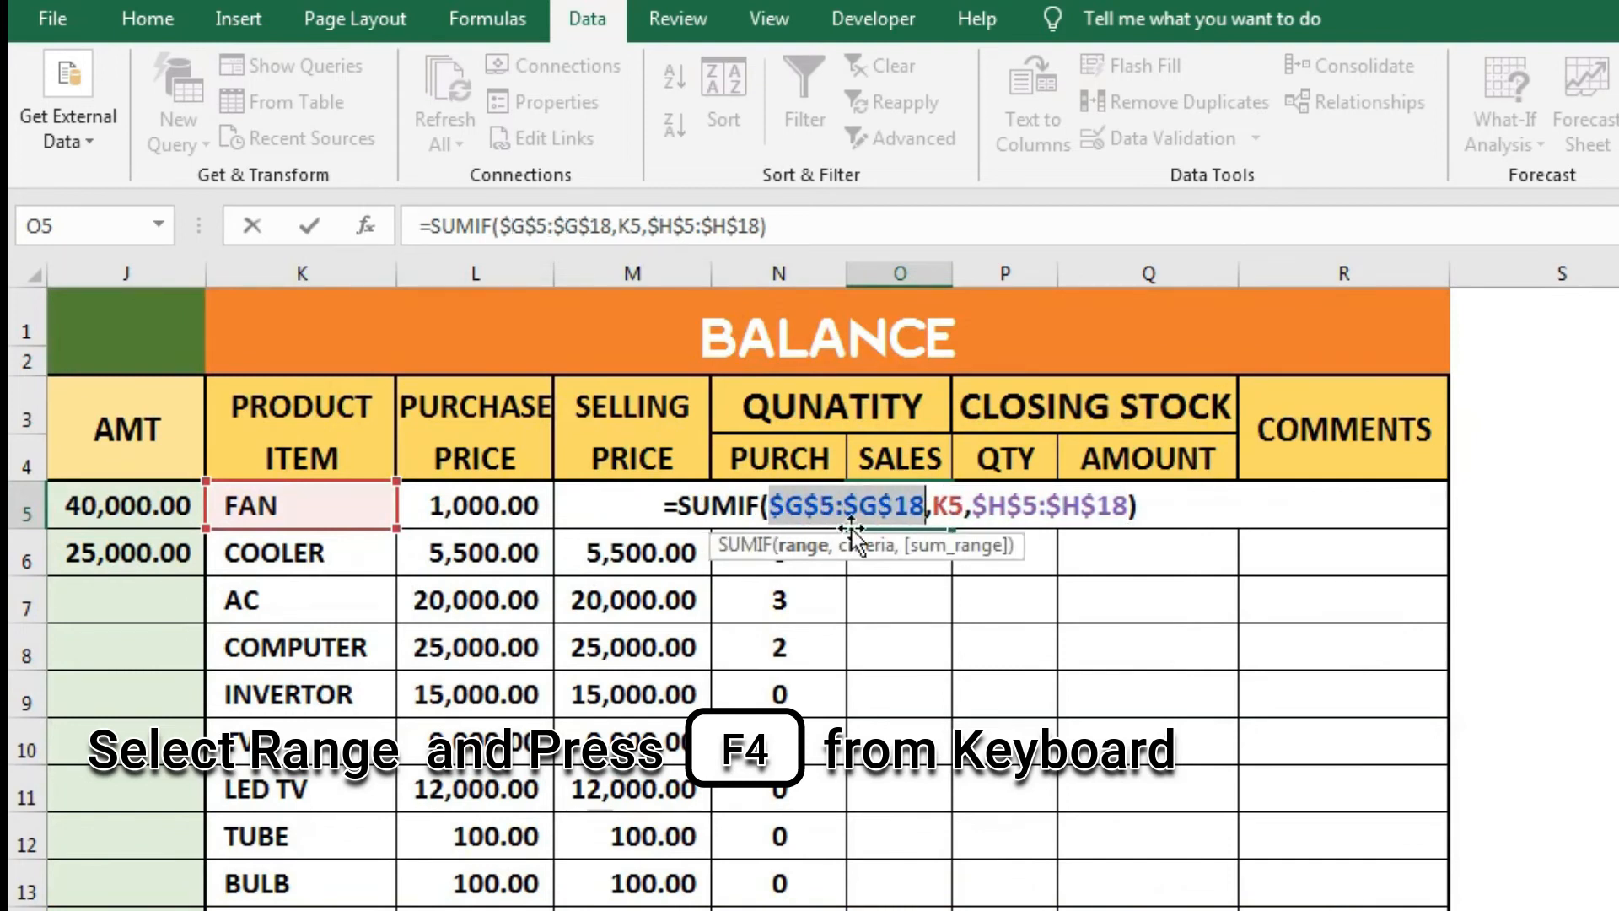
key("Return")
- Fill the sales quantity formula from O5 down to O18 and check the result for AC
left_click(910, 514)
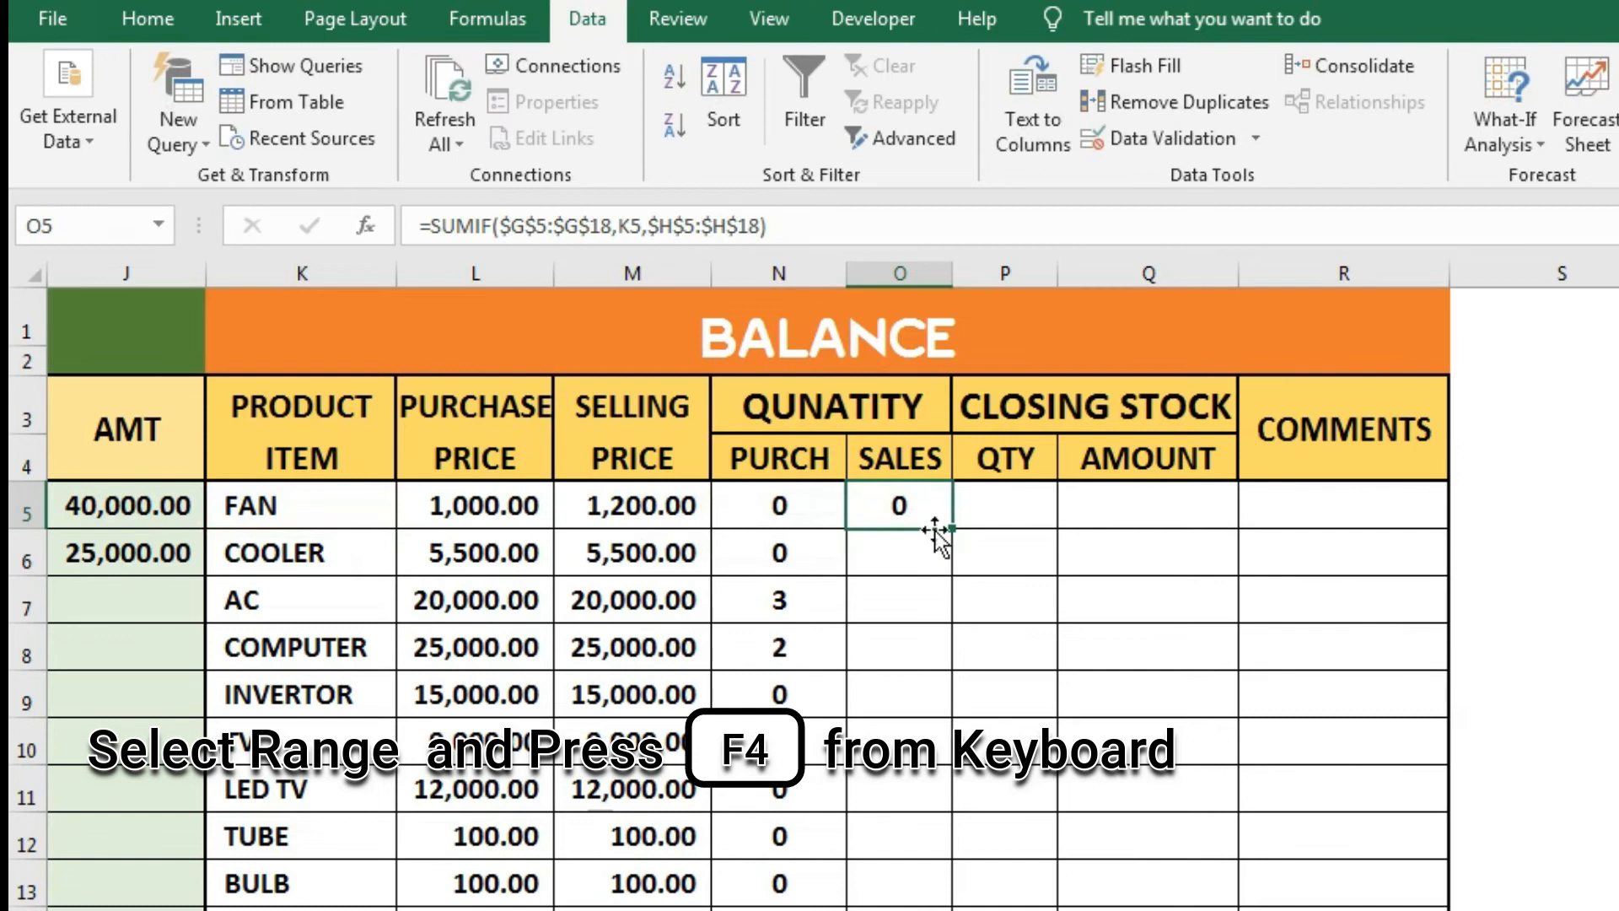
double_click(951, 529)
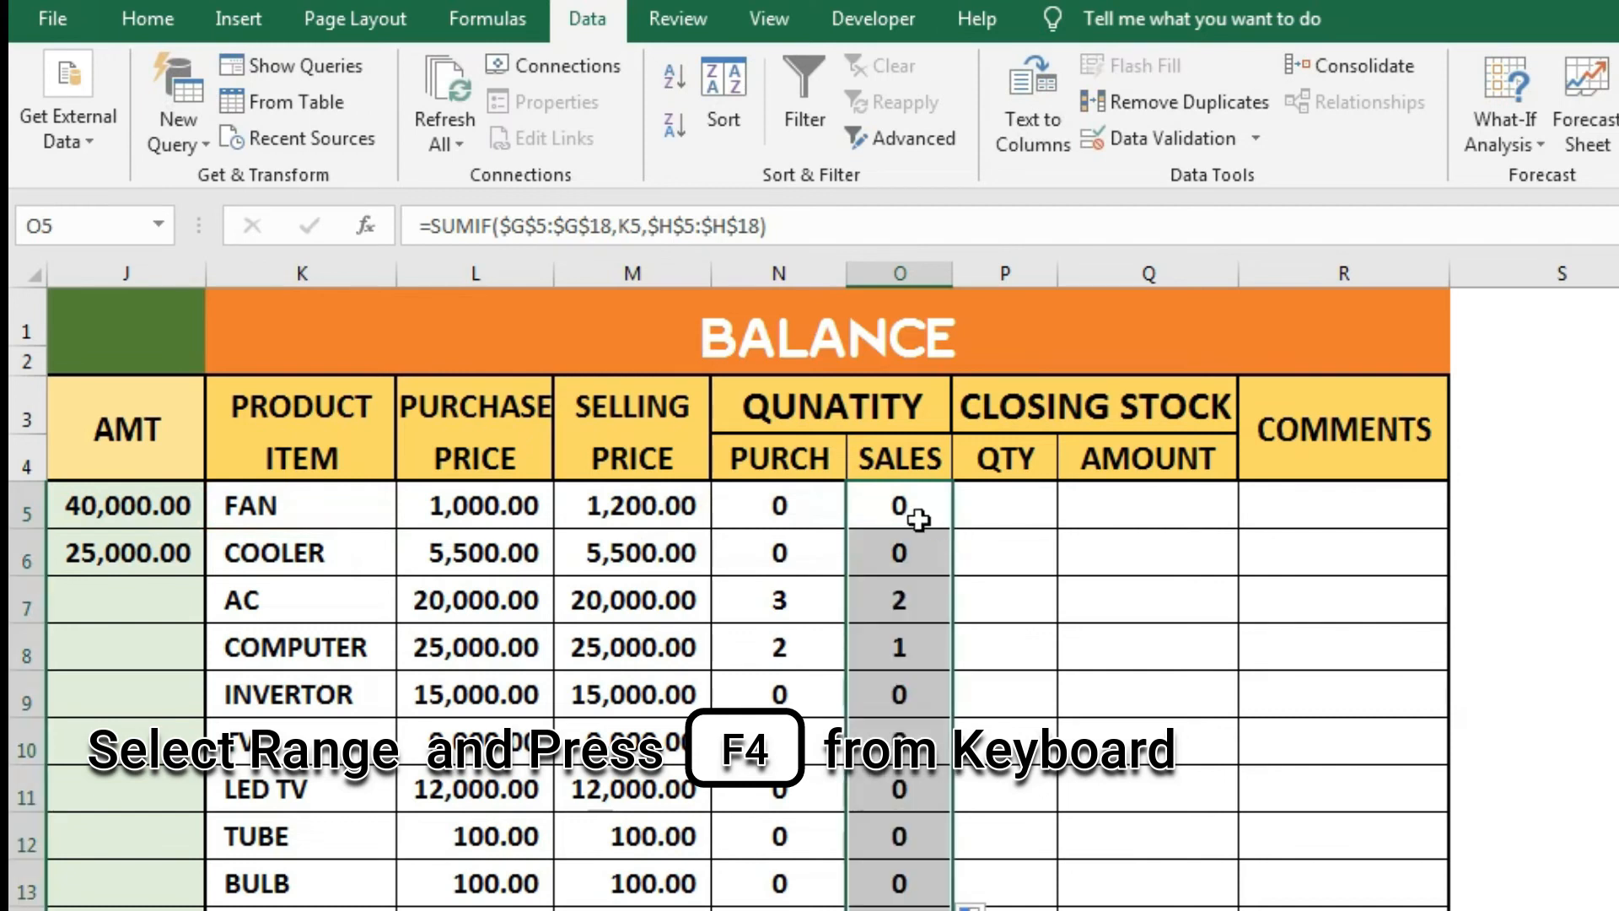
left_click(918, 518)
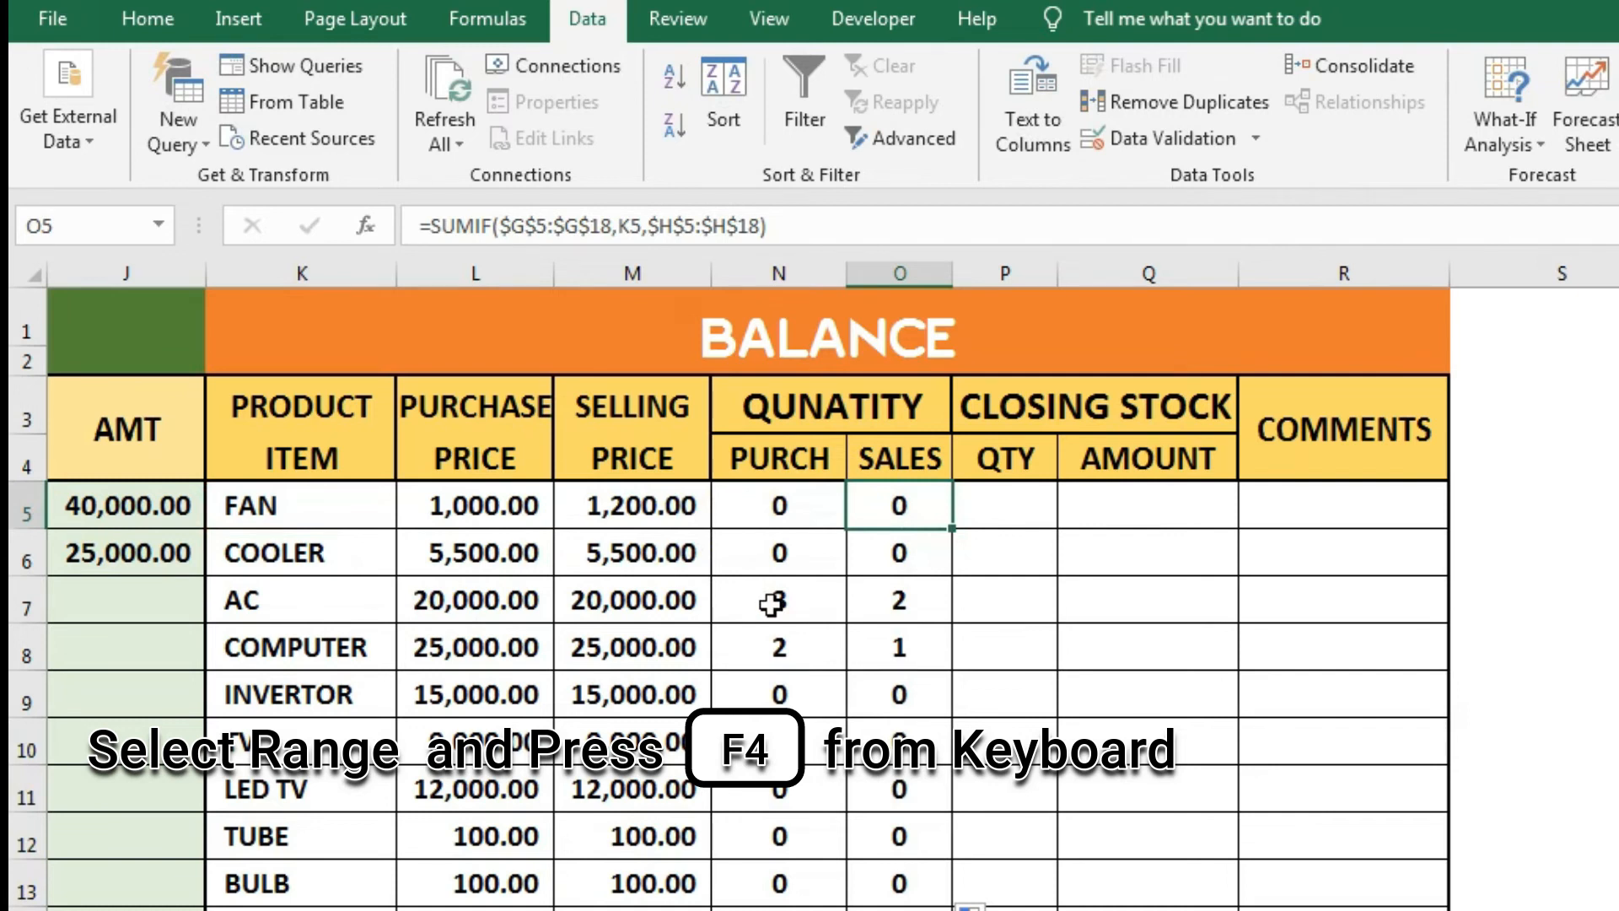
left_click(909, 607)
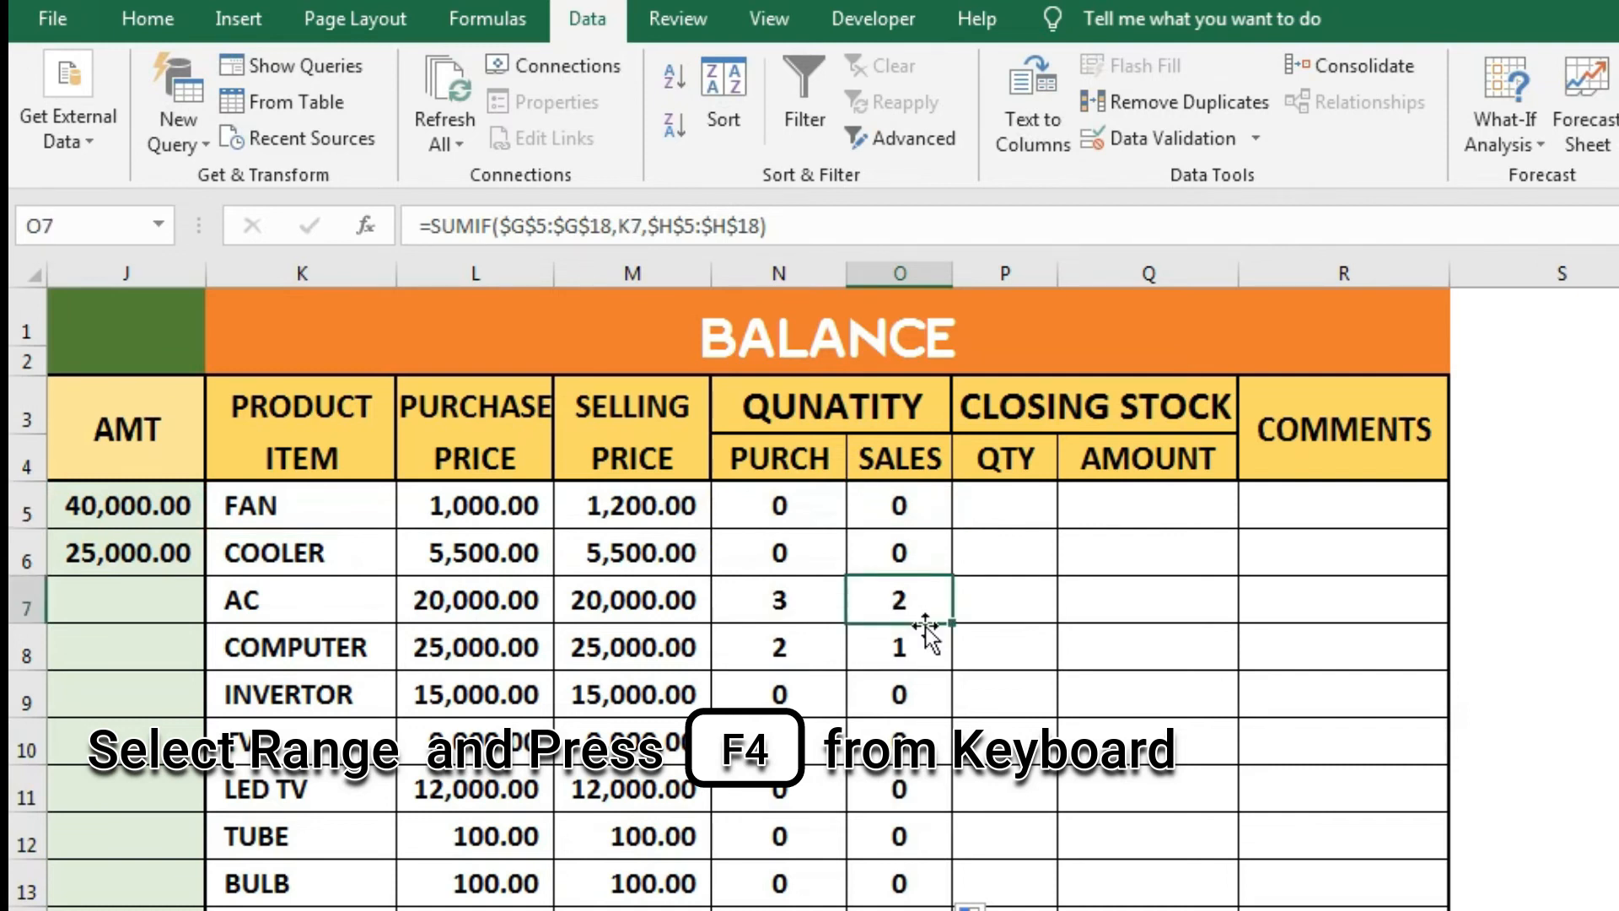
left_click(1022, 607)
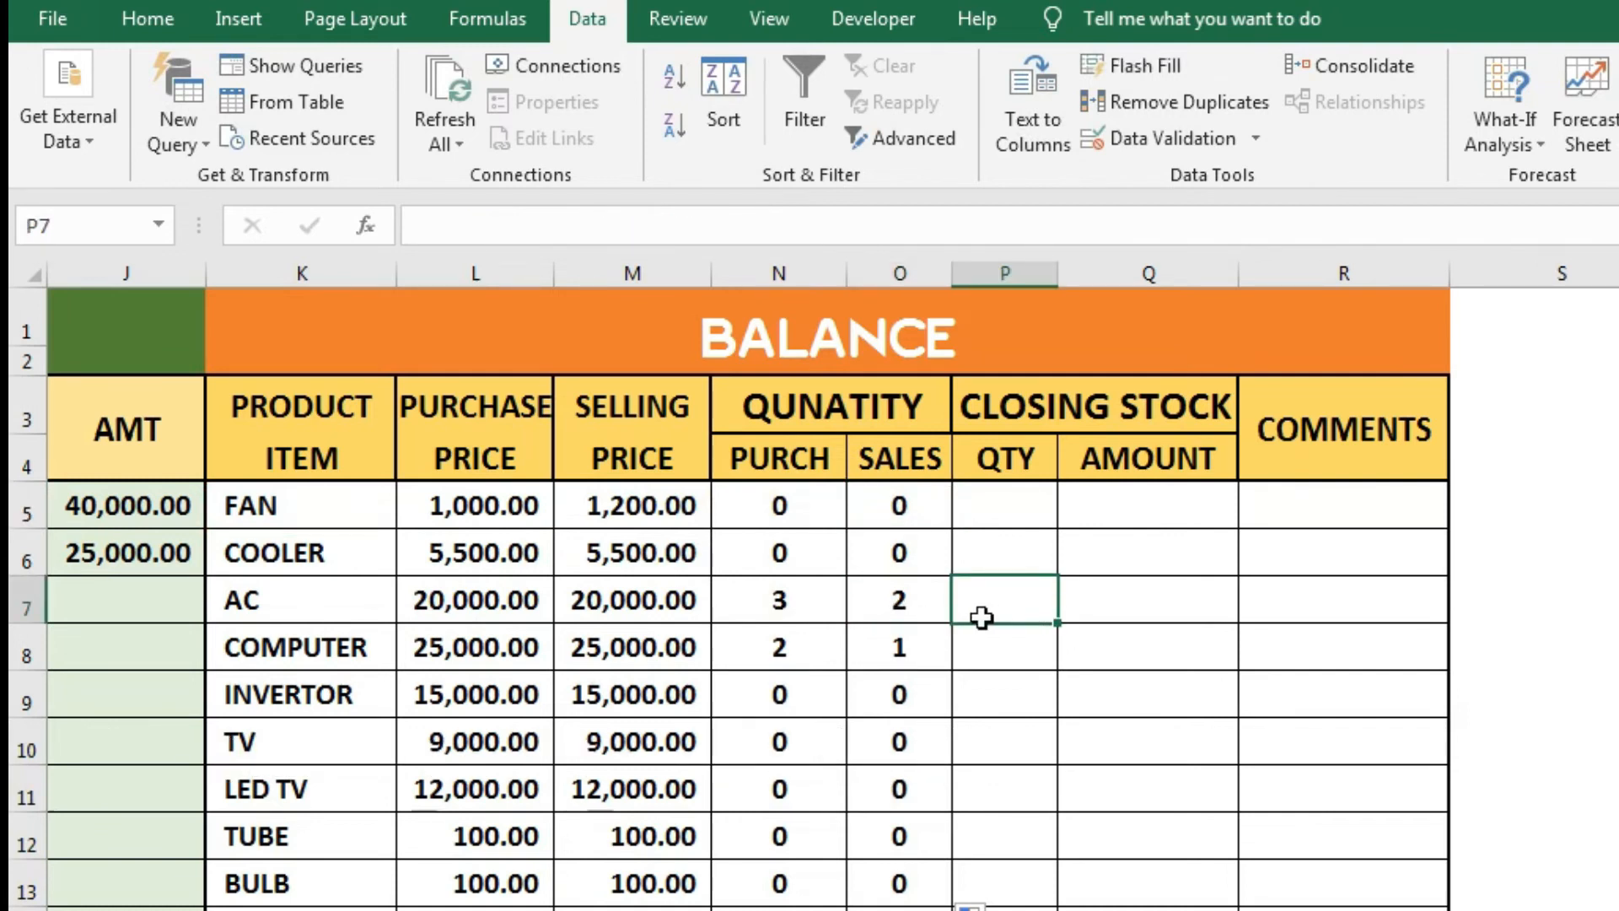
- Enter the closing stock quantity formula =N5-O5 in P5
left_click(1000, 514)
type("=")
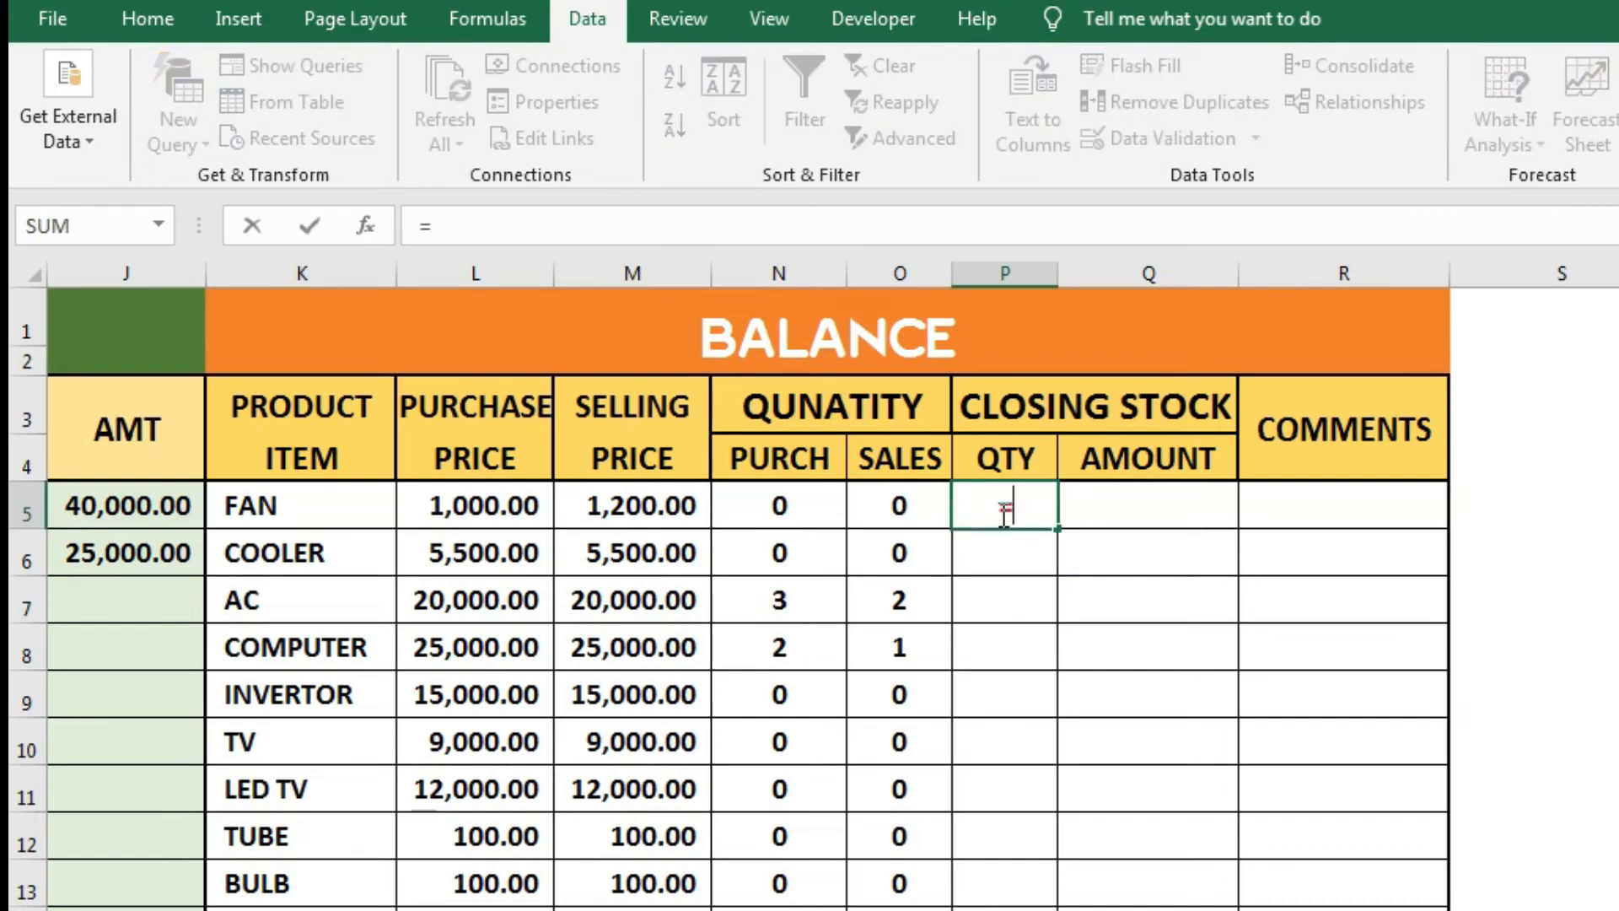
key("Left")
key("Left")
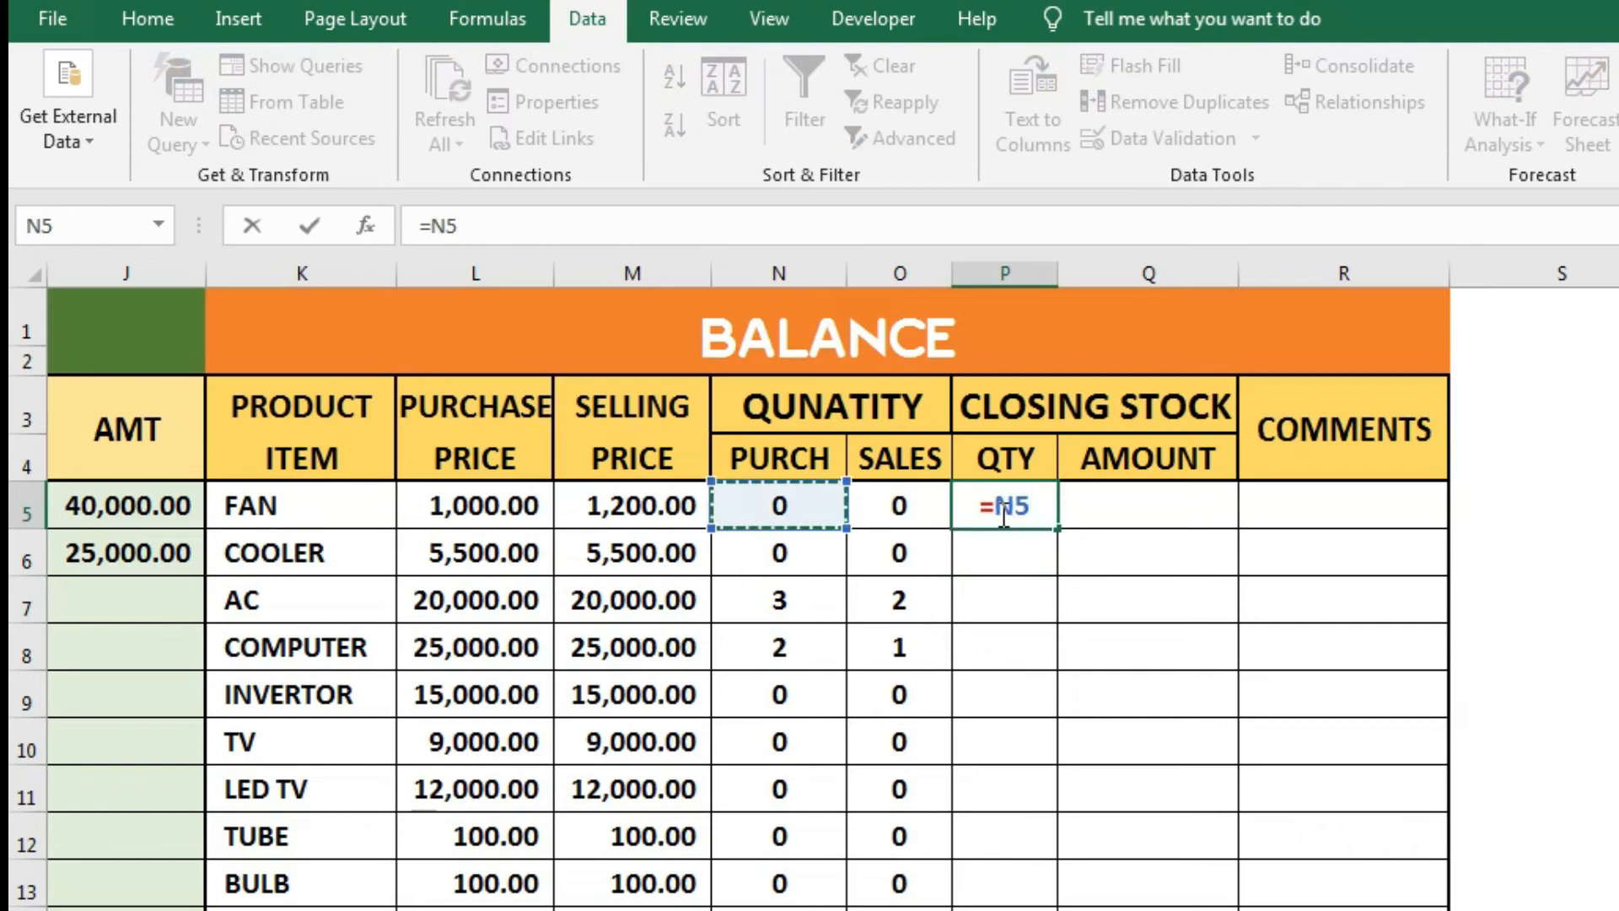
type("-")
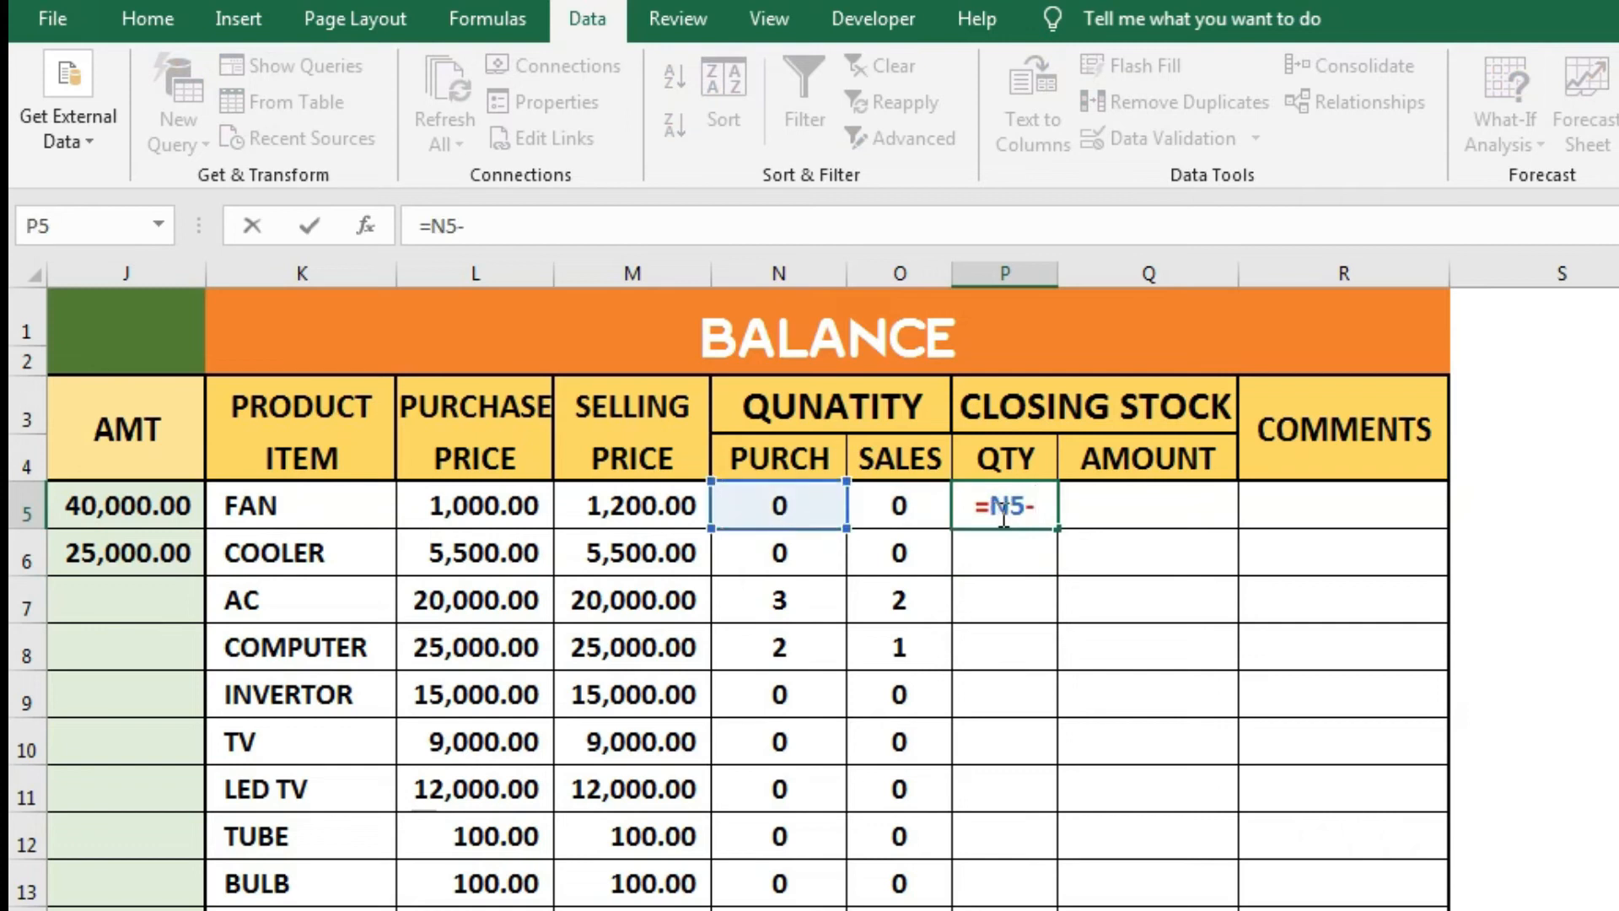
key("Left")
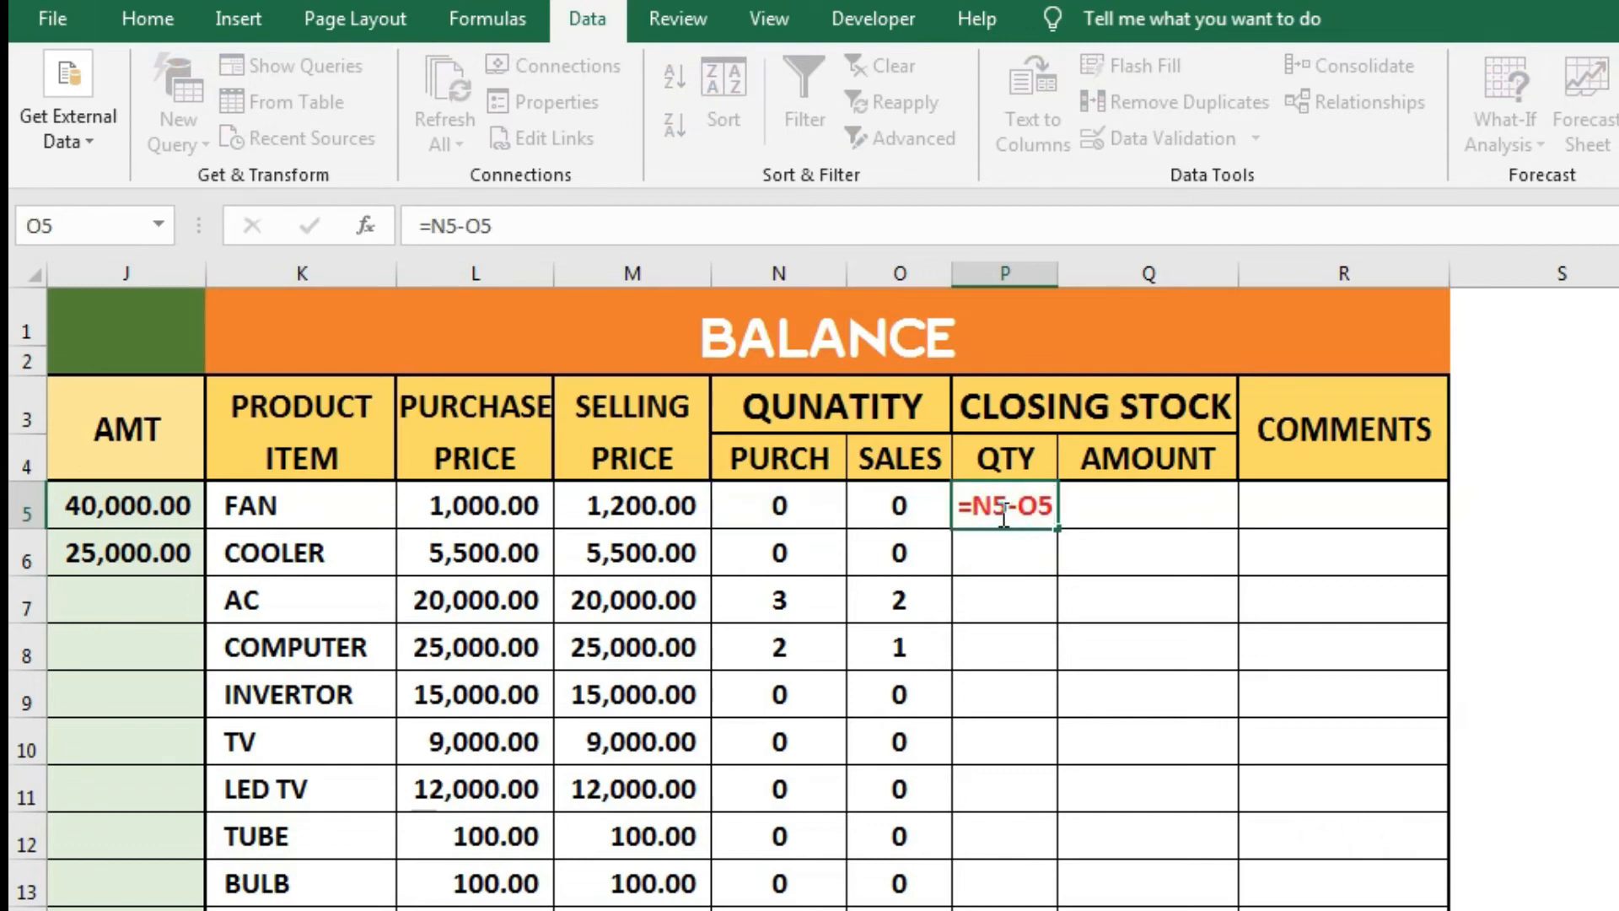
key("Return")
- Fill the closing stock quantity formula from P5 down the product rows and review the AC and COMPUTER quantities
left_click(1000, 512)
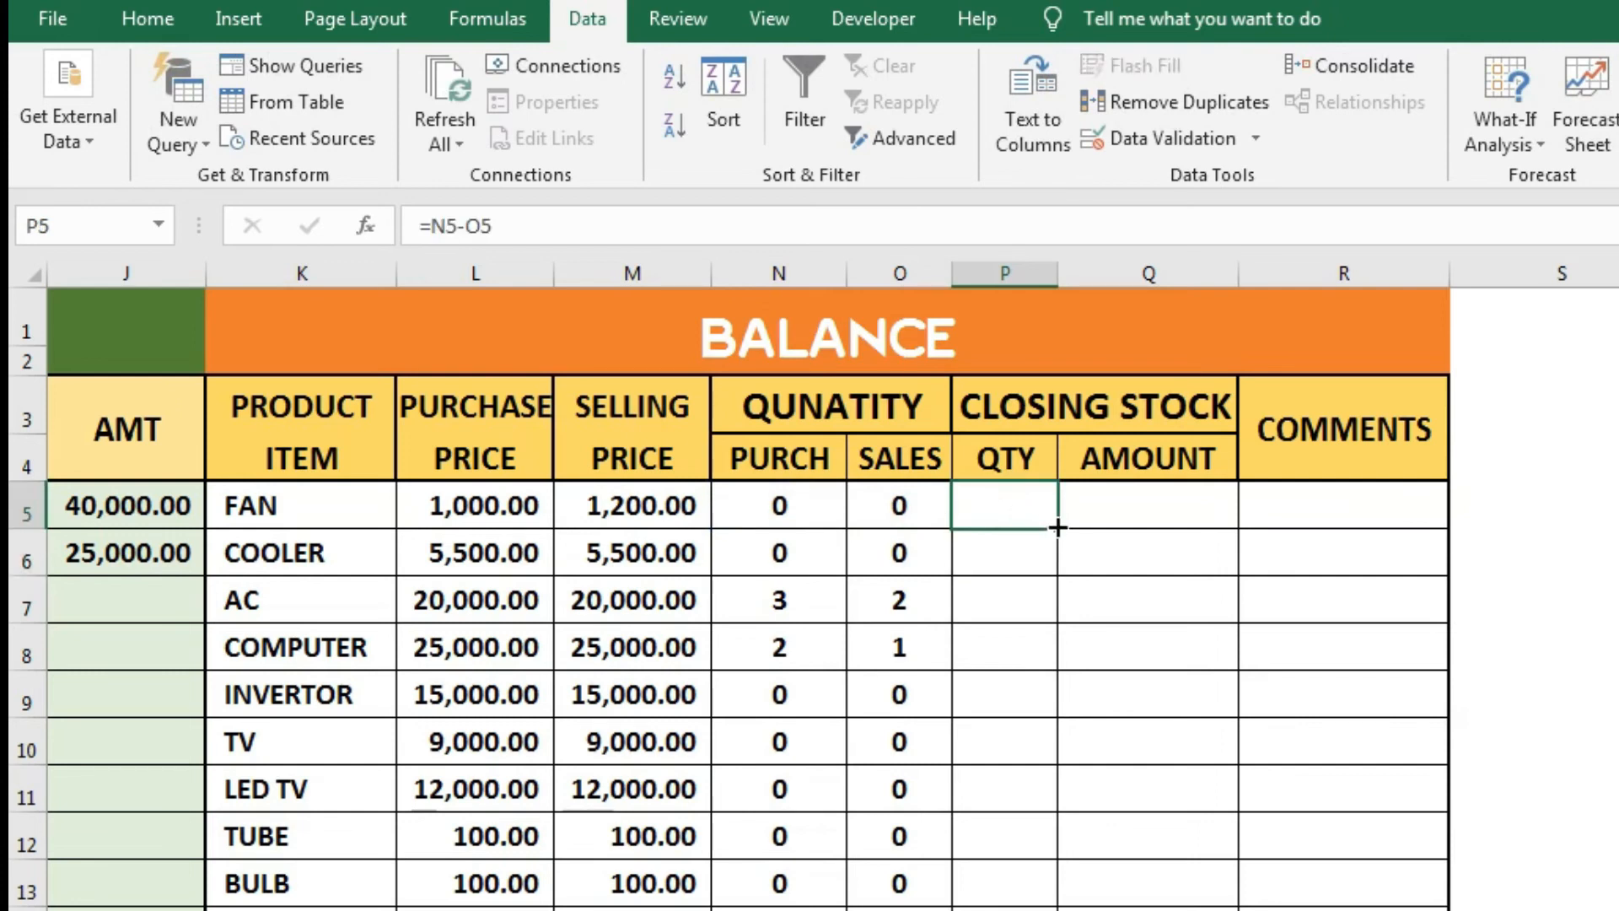
left_click_drag(1059, 528, 1019, 850)
scroll(873, 478, "up", 2)
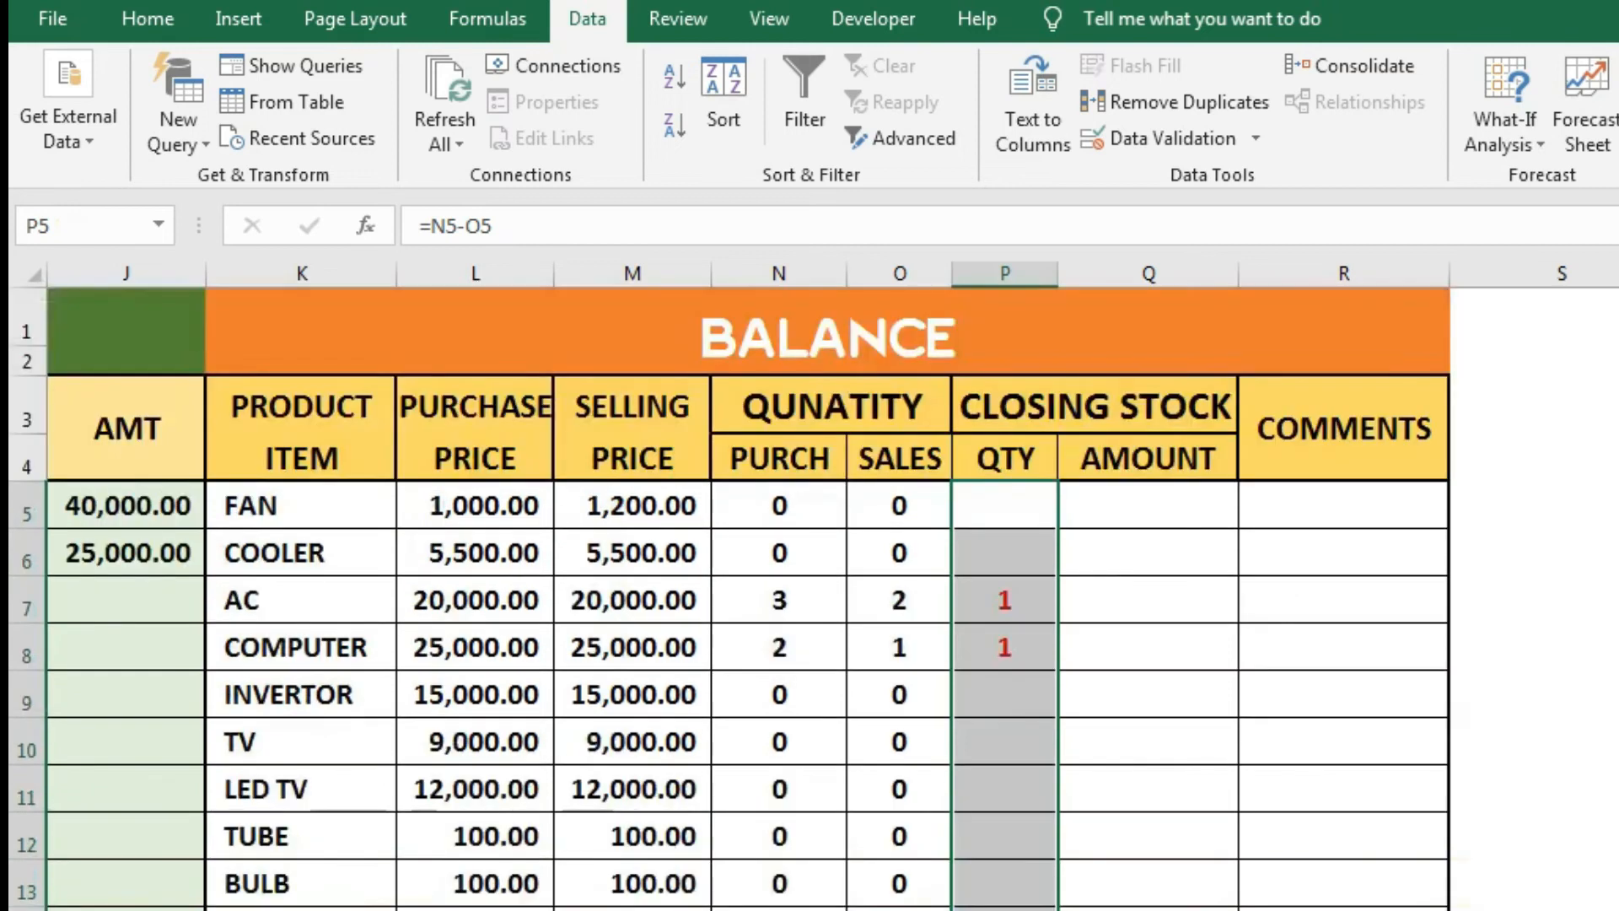
left_click(1044, 504)
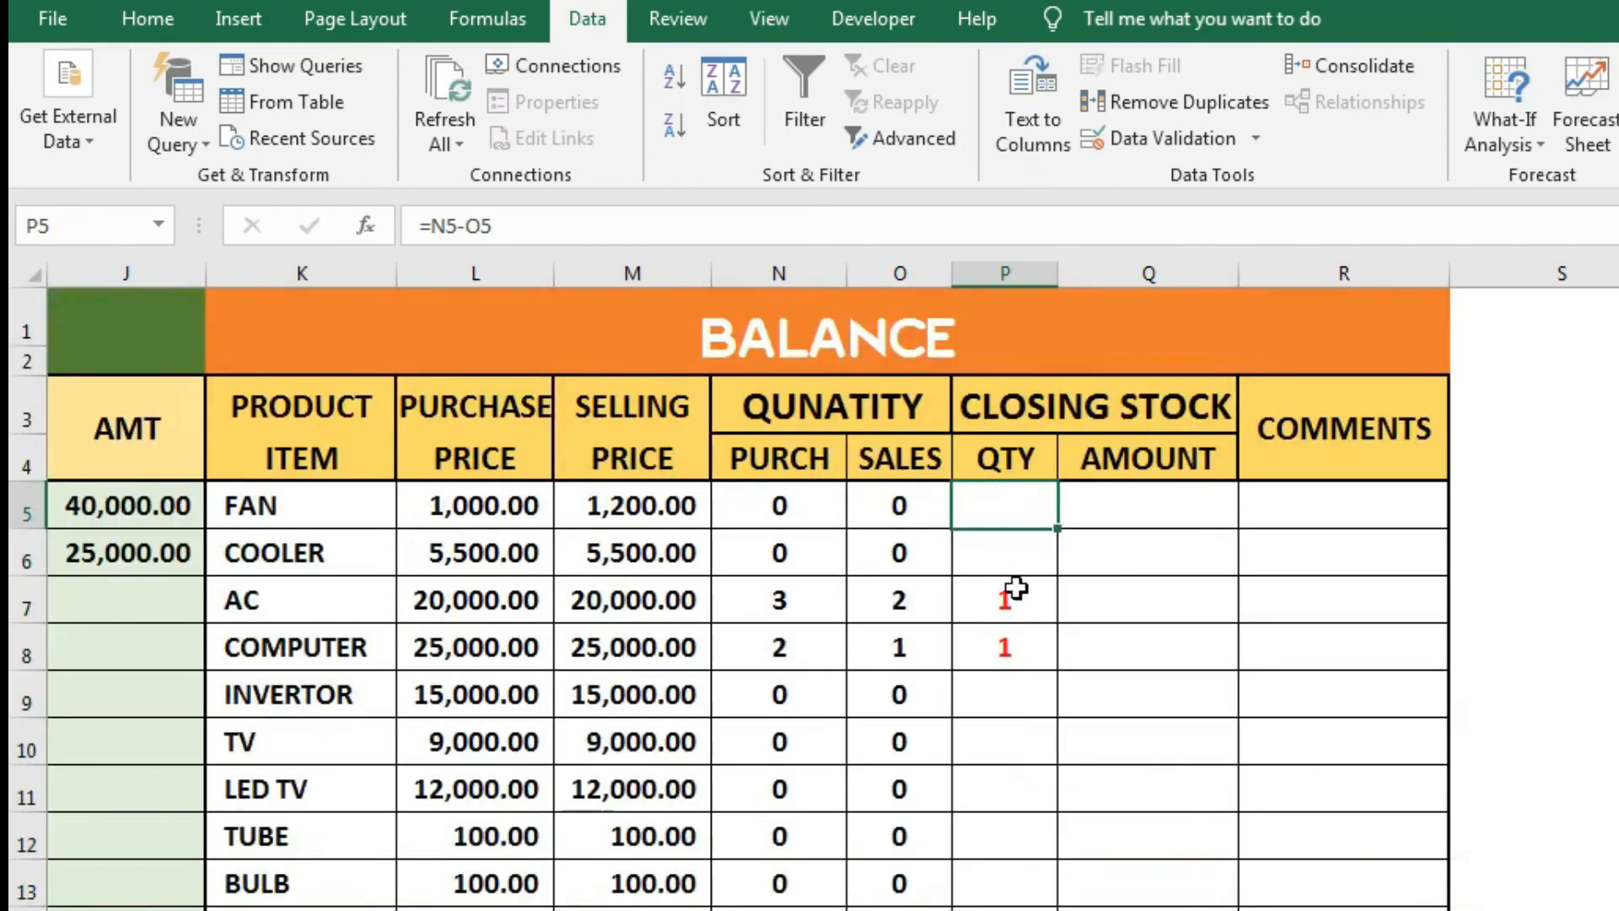
left_click_drag(1012, 592, 1024, 656)
mouse_move(1036, 516)
left_mouse_down()
mouse_move(1032, 655)
mouse_move(1042, 515)
left_mouse_up()
- Enter the closing stock amount formula =P5*L5 in Q5 and fill it down to Q15
left_click(1143, 510)
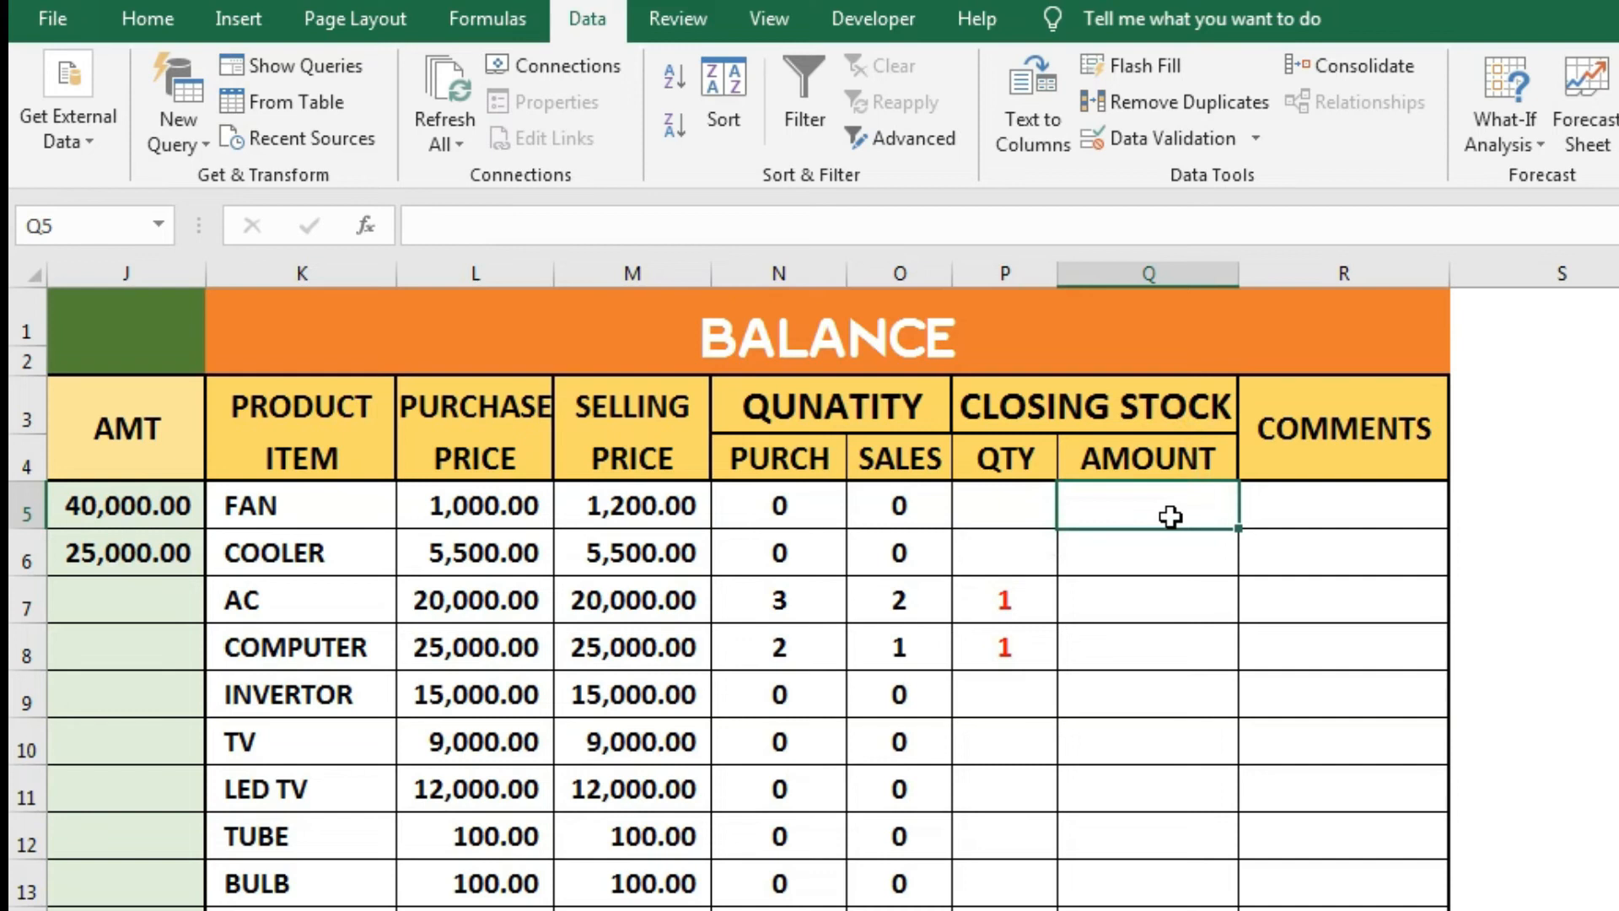
type("=")
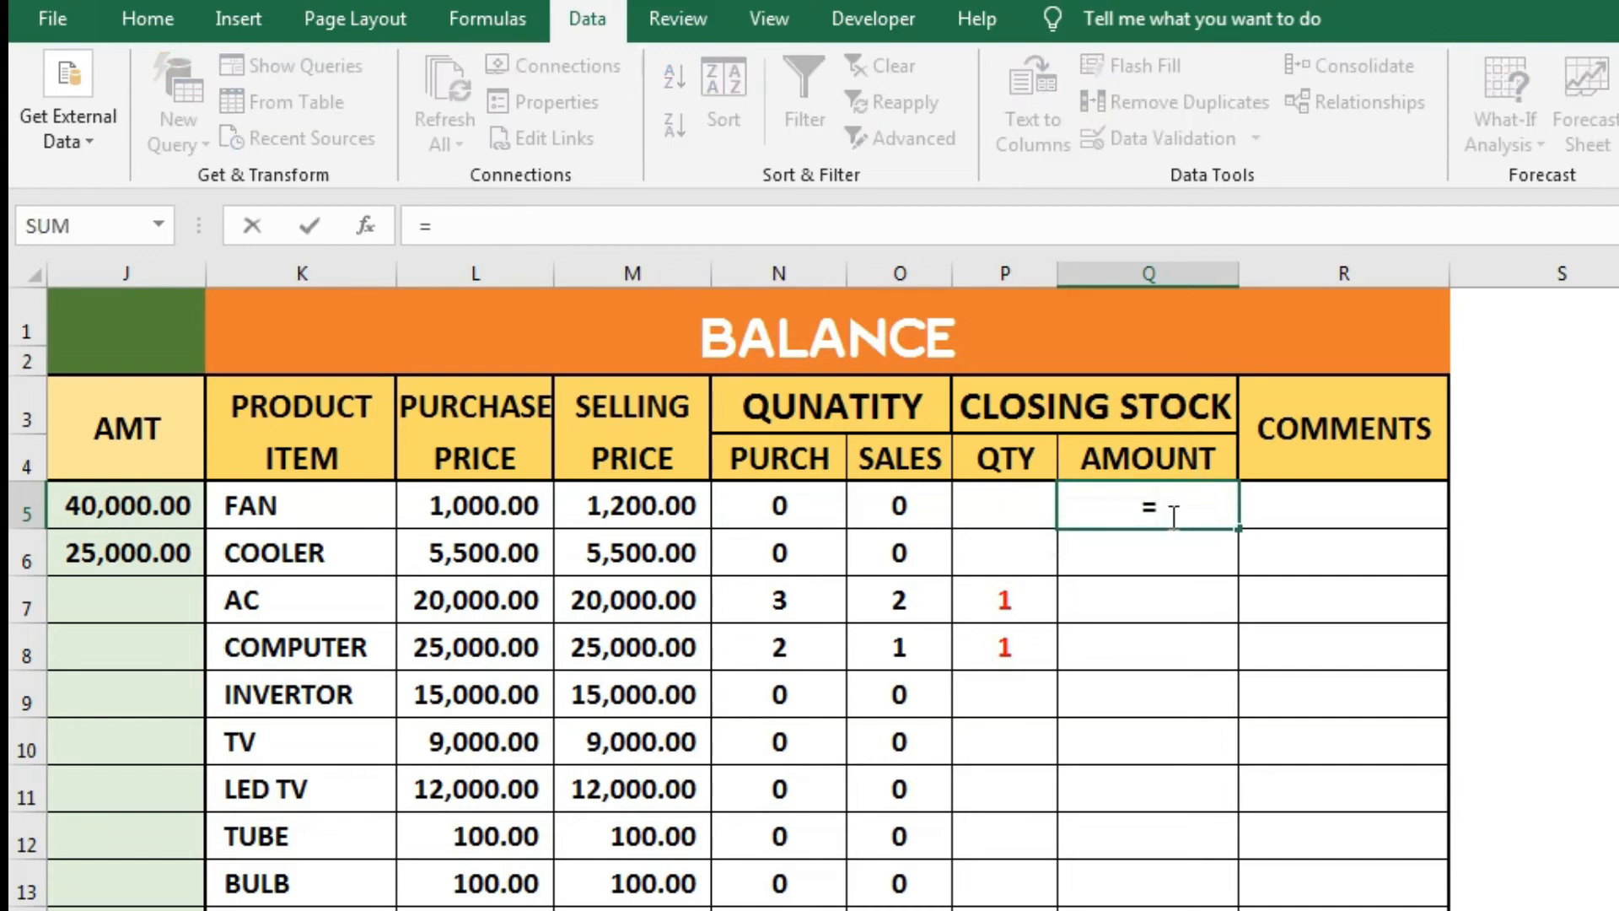
key("Left")
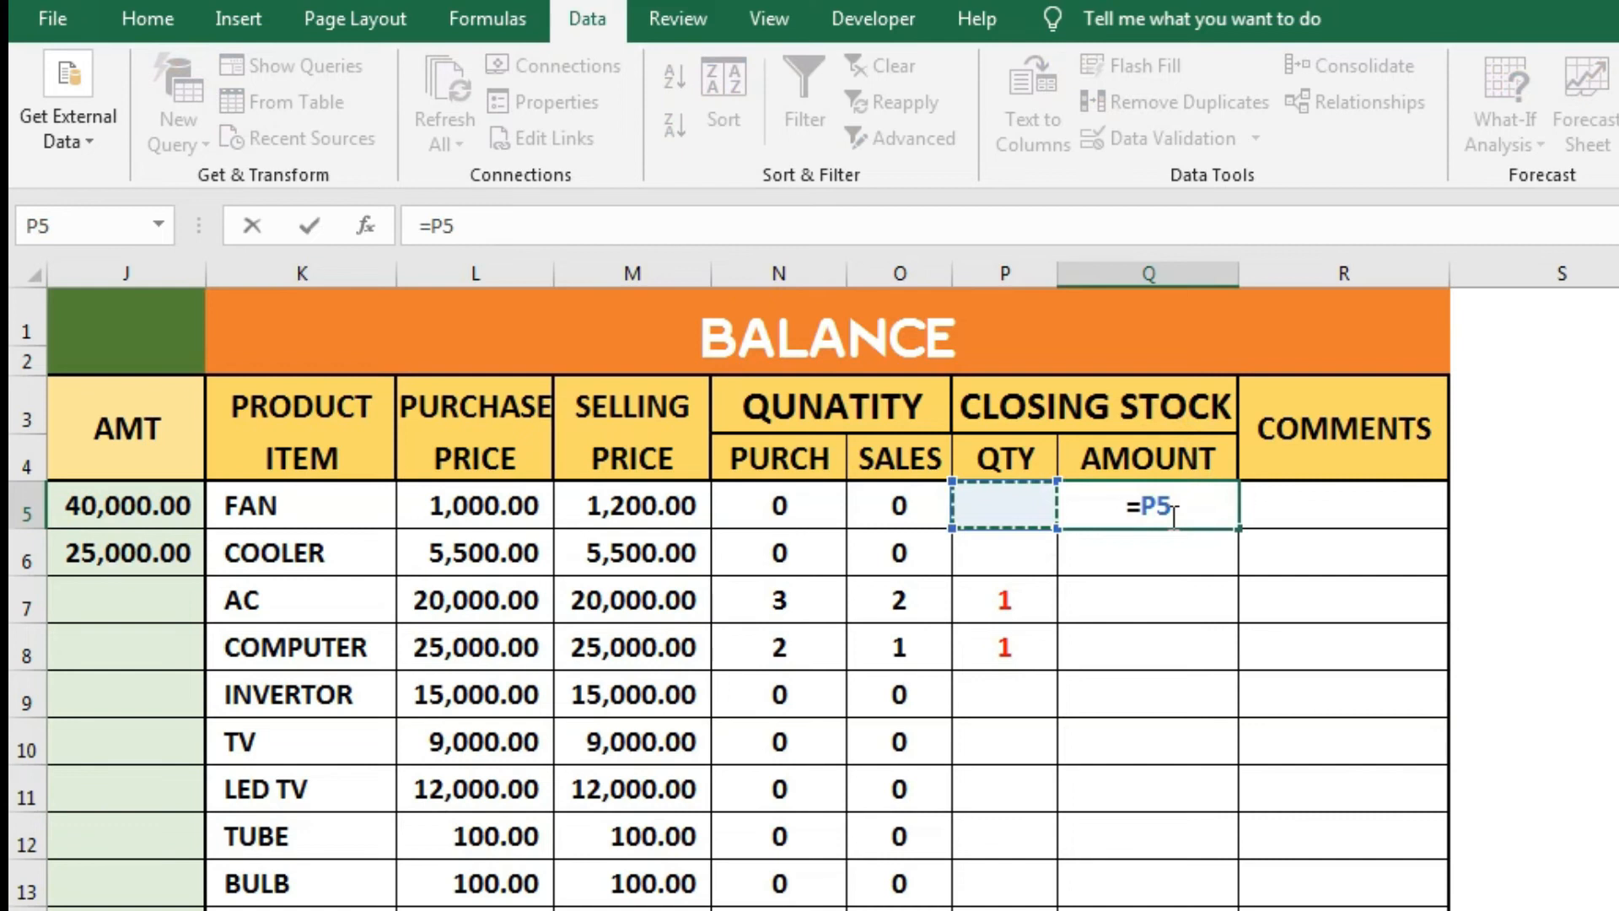
type("*")
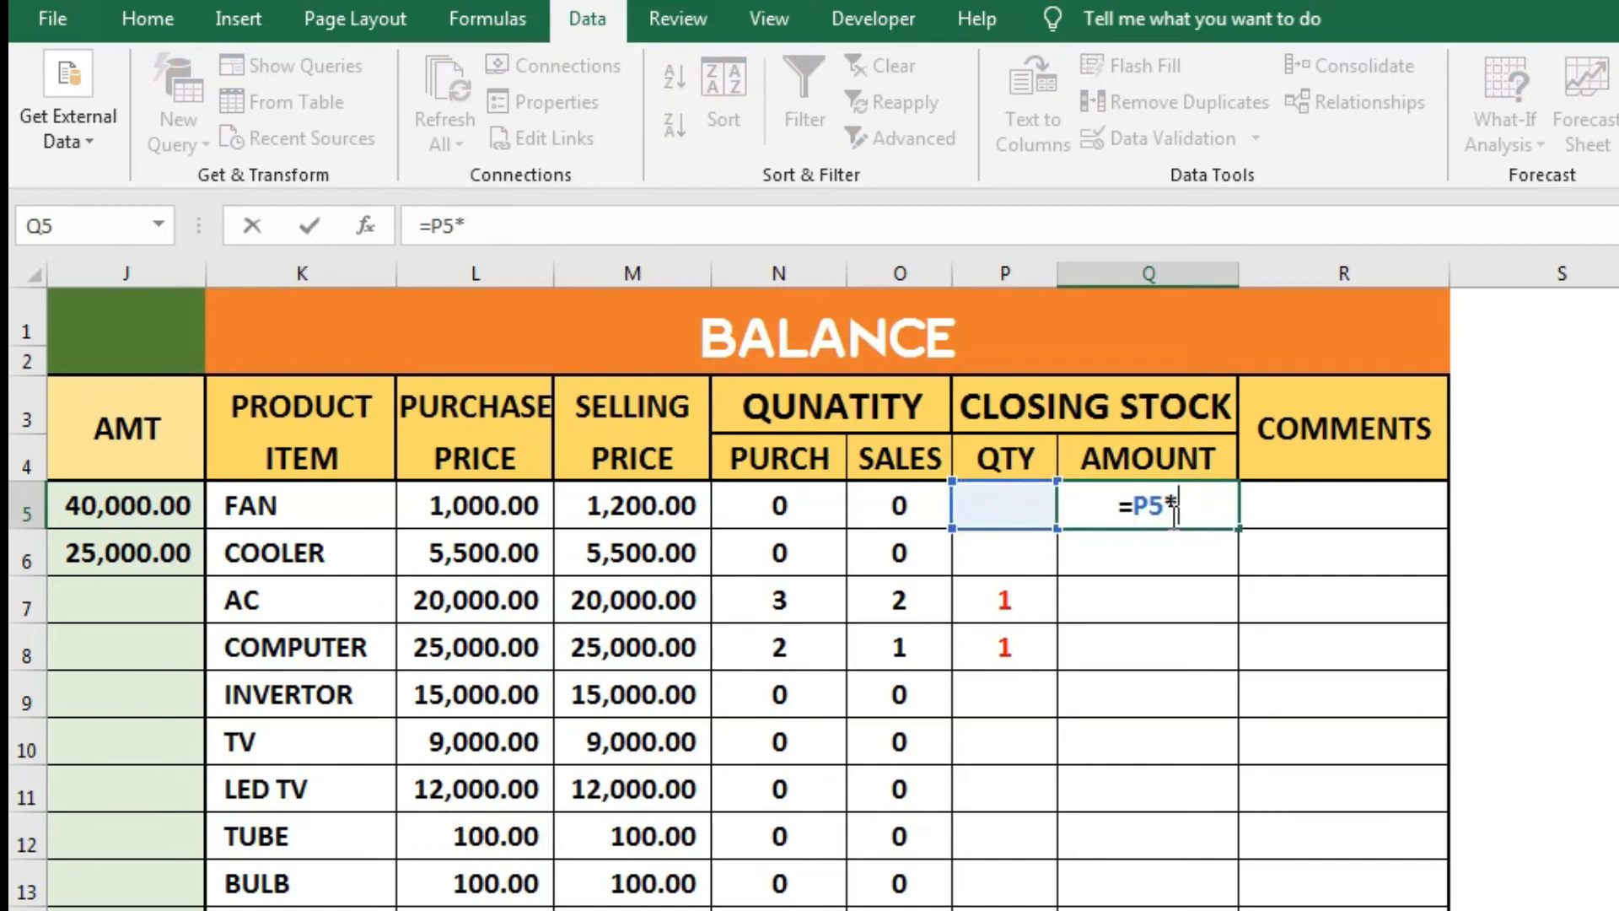
left_click(493, 509)
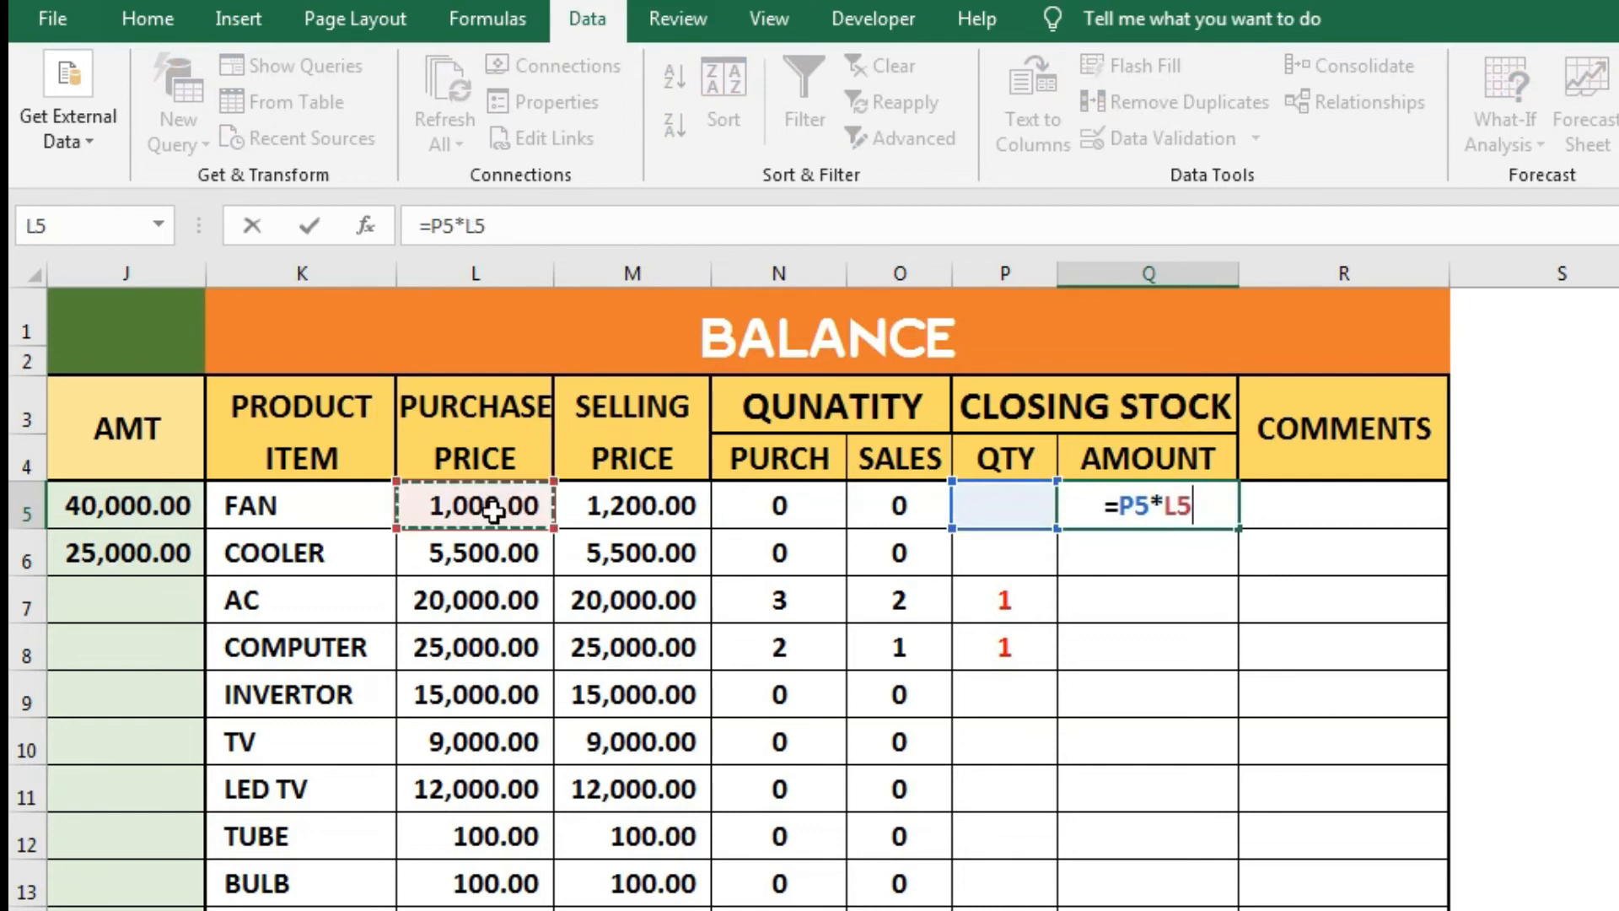
key("Return")
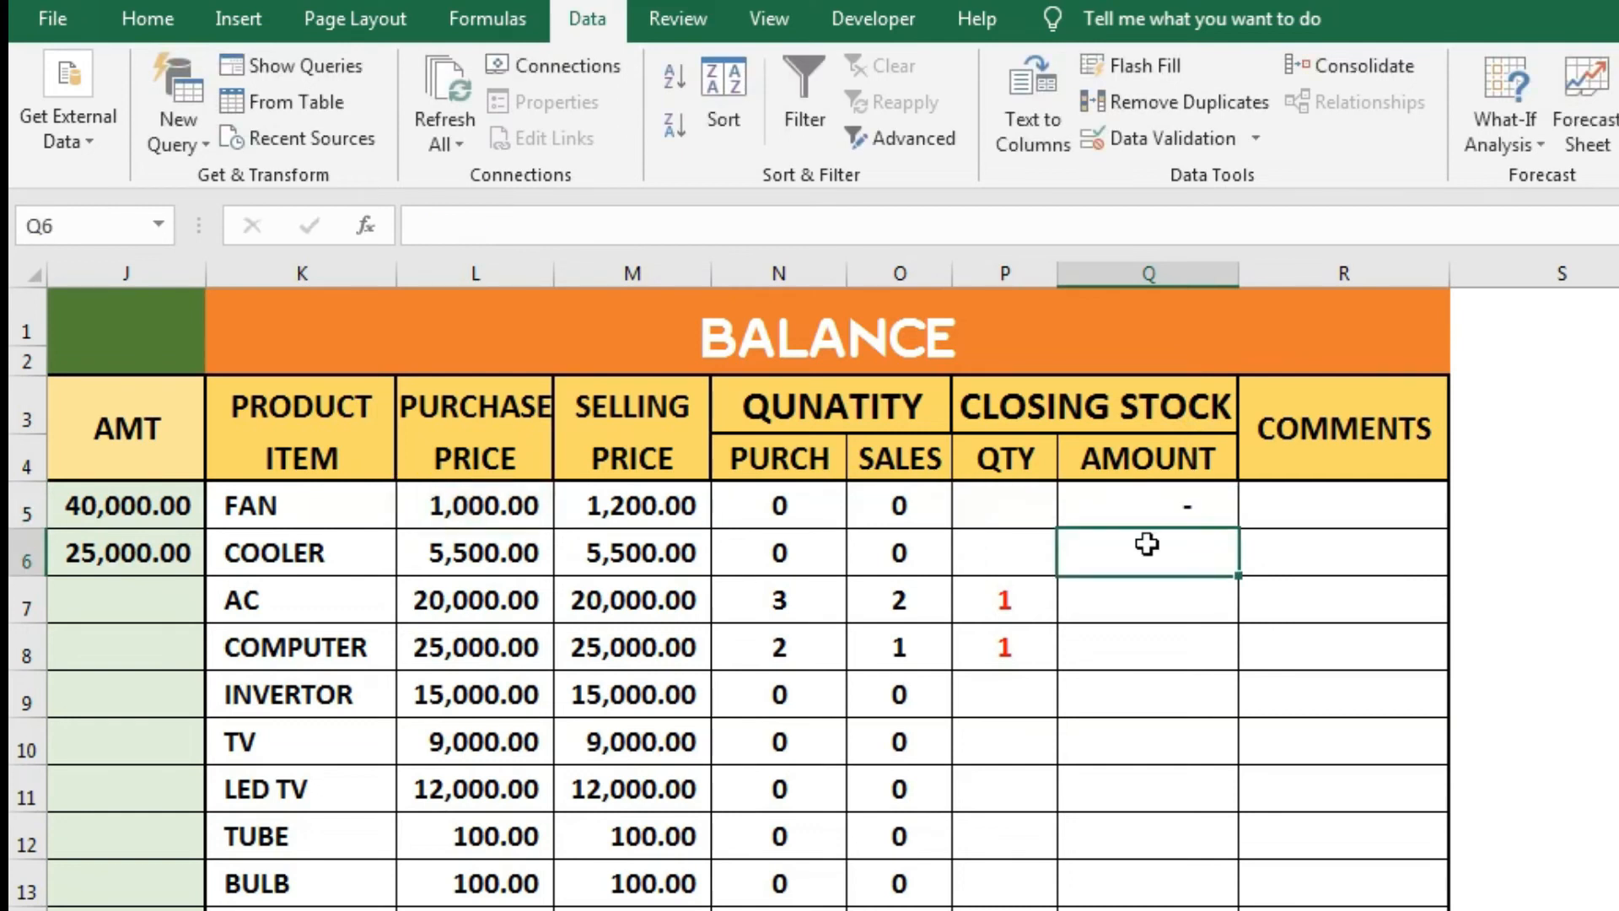
left_click(1149, 509)
mouse_move(1237, 528)
left_mouse_down()
mouse_move(1267, 909)
mouse_move(1240, 781)
mouse_move(1232, 853)
mouse_move(1255, 725)
left_mouse_up()
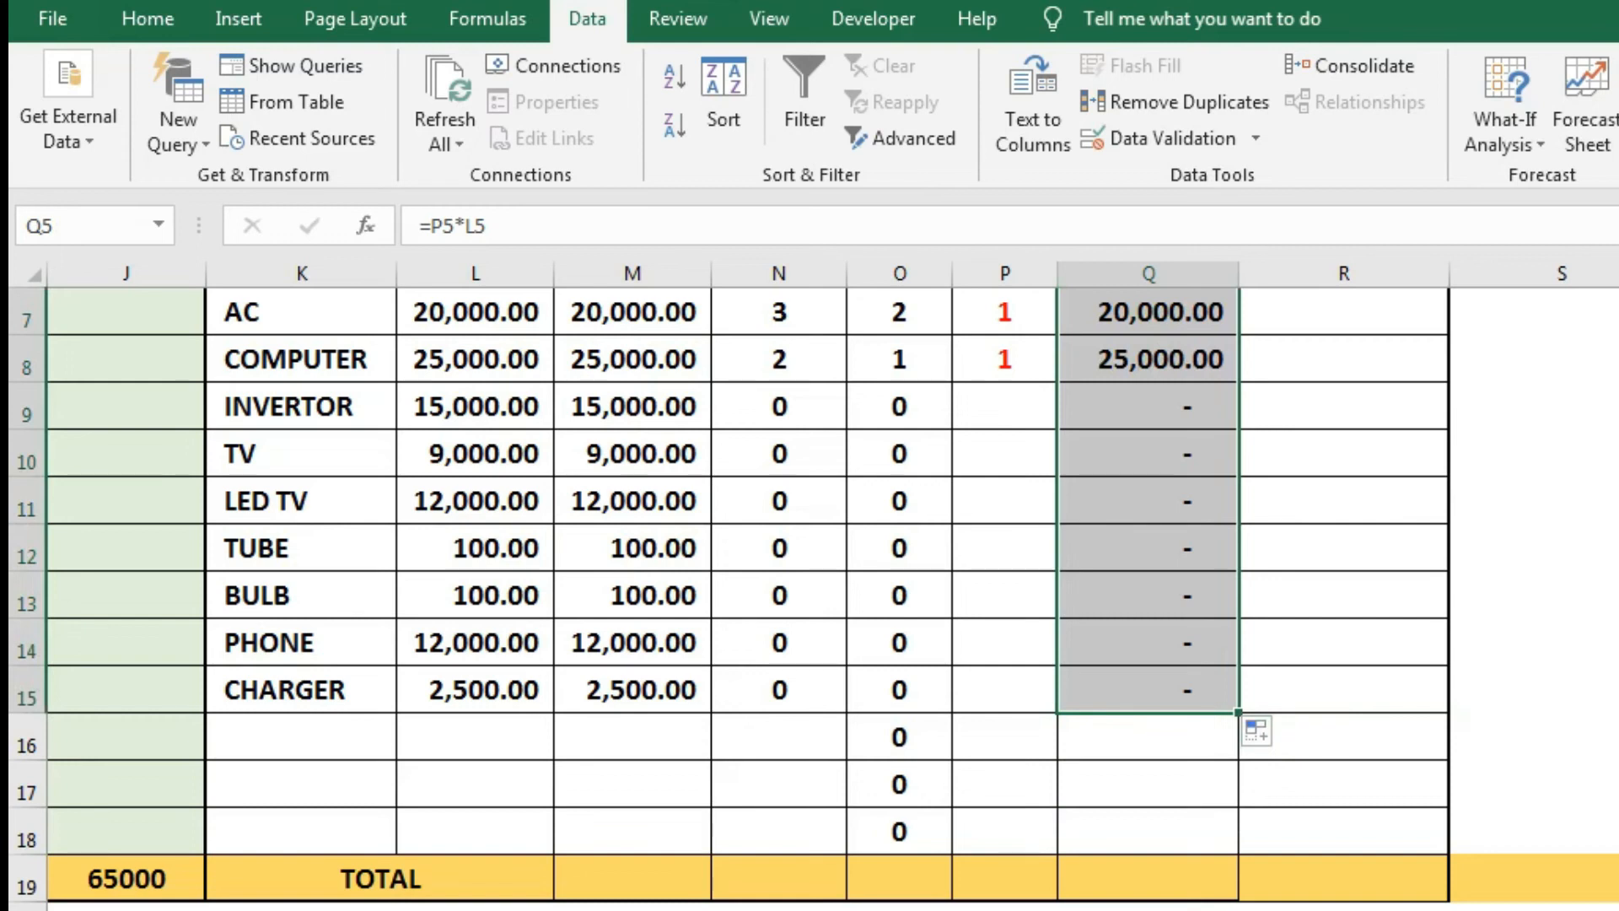
- Start an IF formula in the first COMMENTS cell, R5, testing whether the closing stock quantity P5<4
scroll(810, 590, "up", 2)
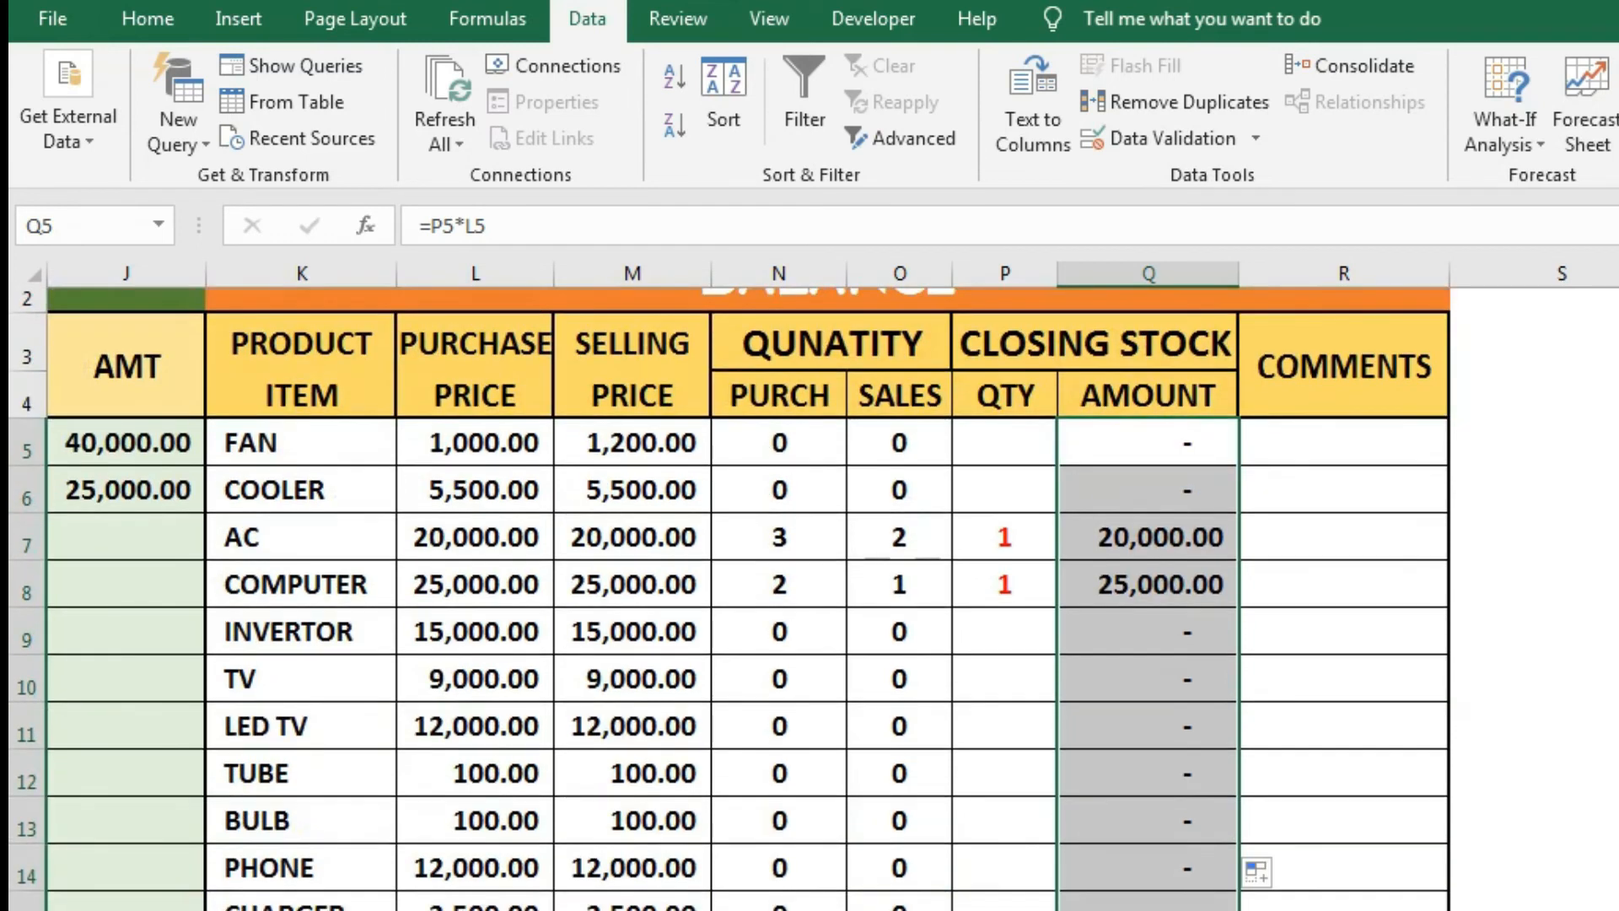
scroll(810, 591, "down", 2)
scroll(810, 590, "up", 3)
scroll(810, 591, "down", 1)
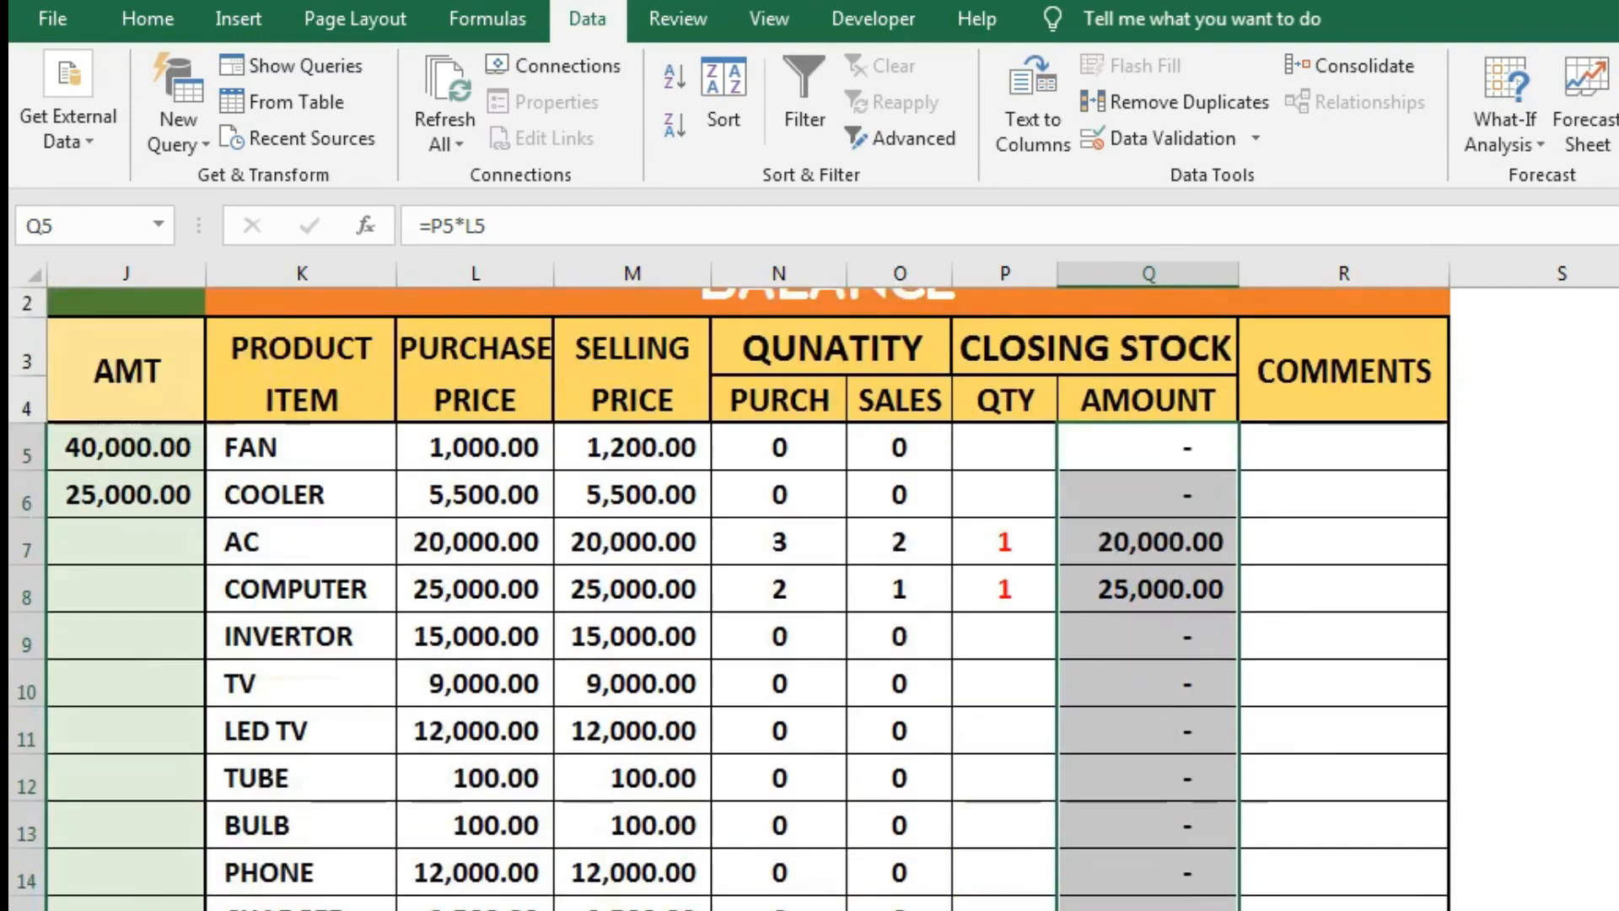
left_click(1308, 452)
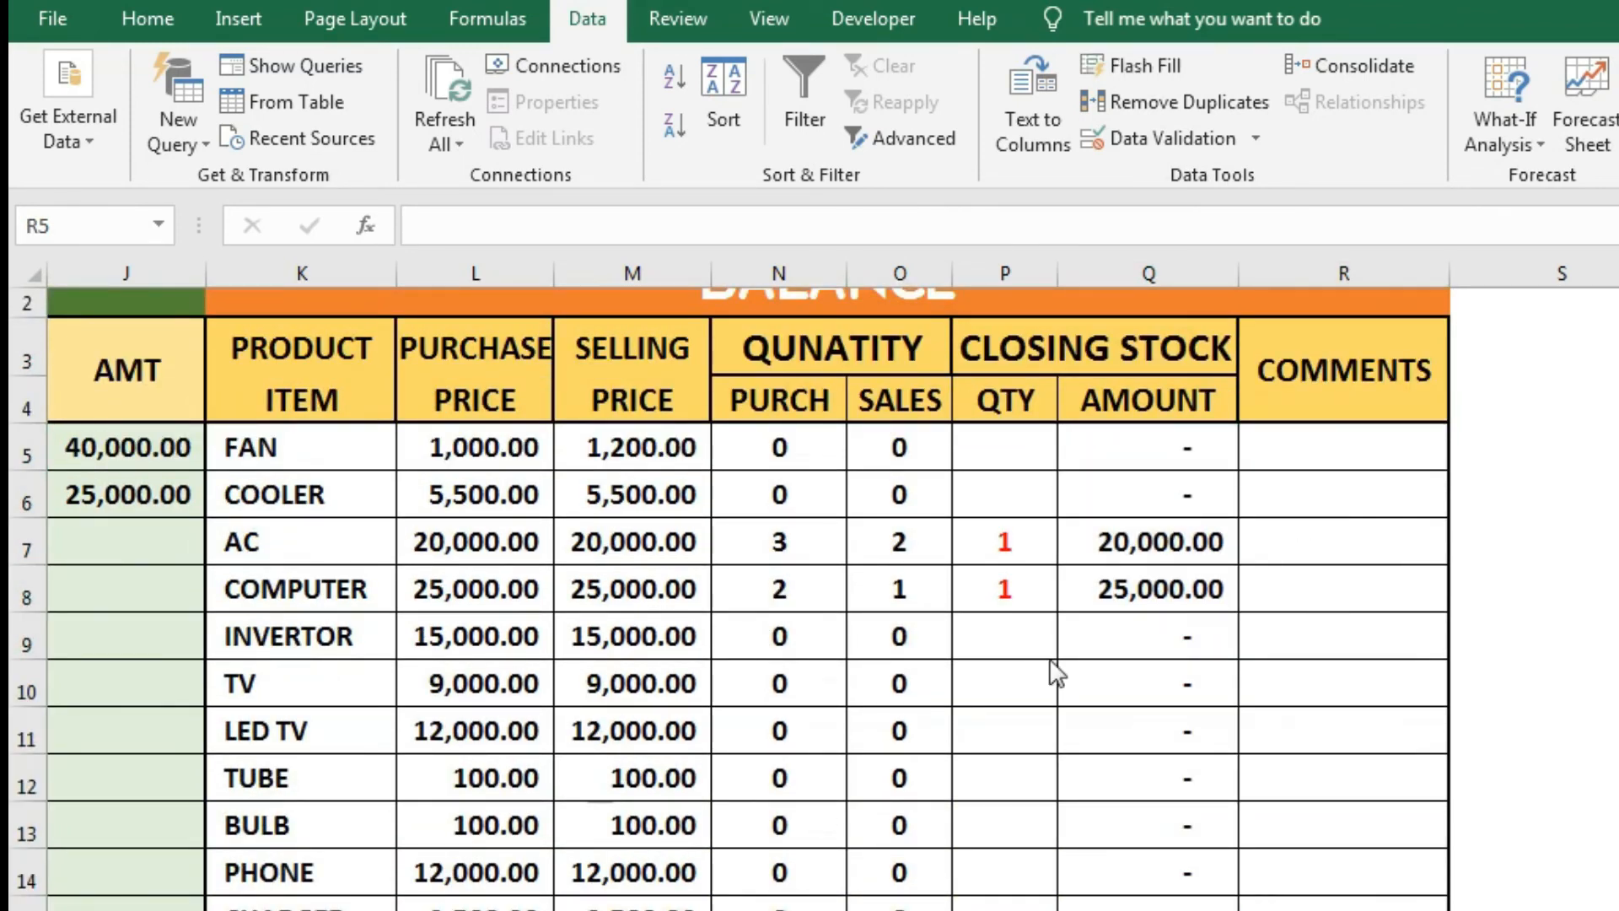
left_click(1329, 441)
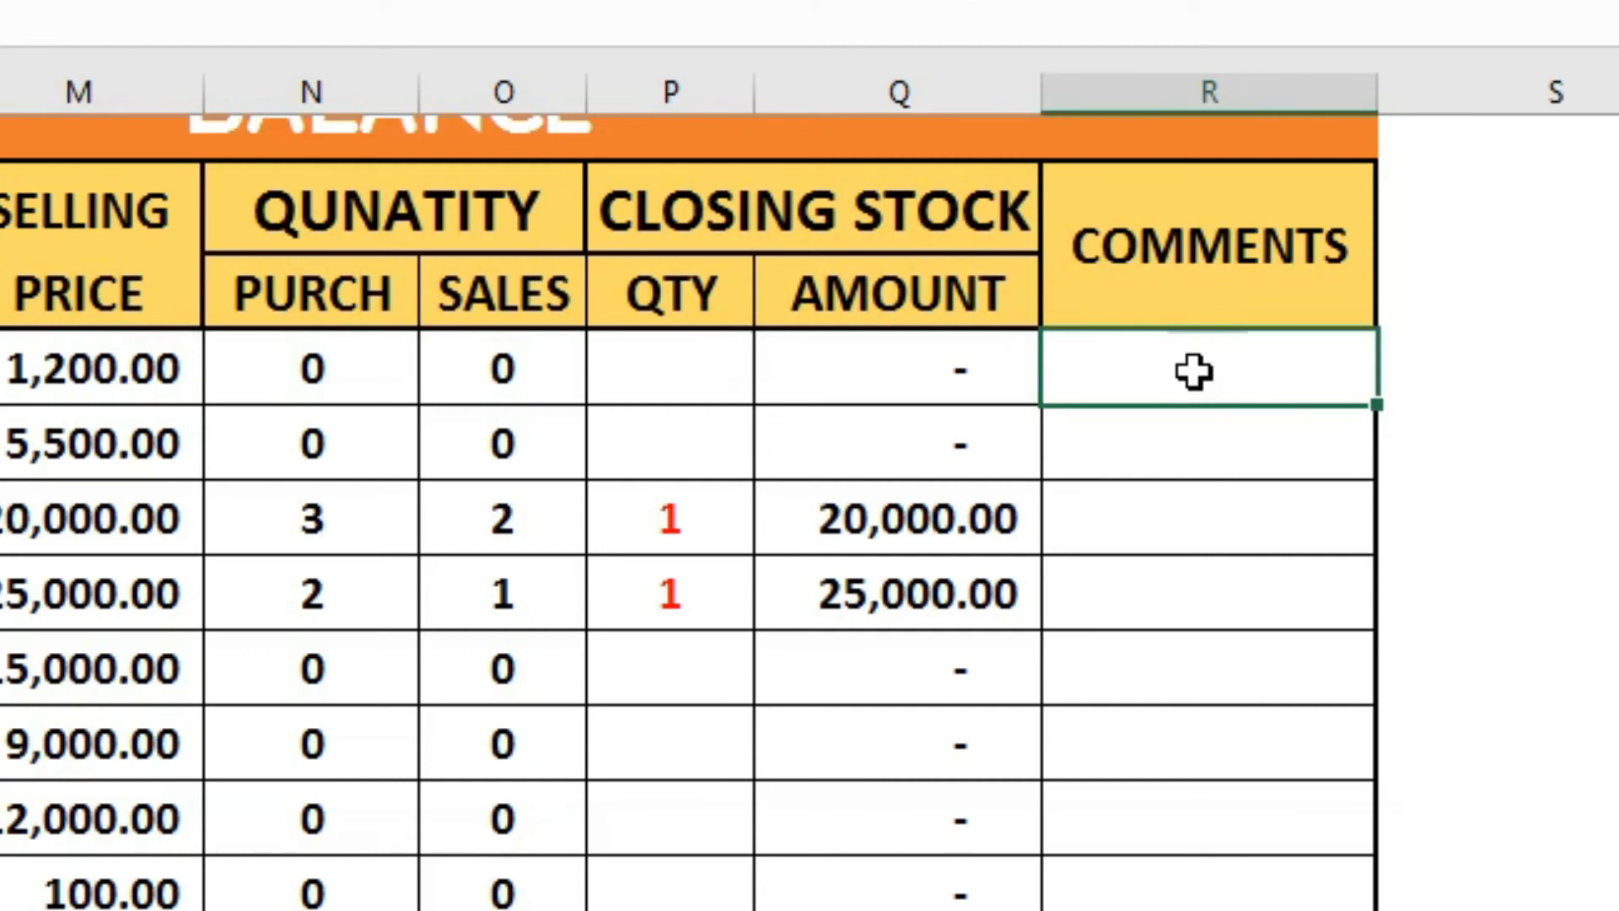
double_click(1204, 372)
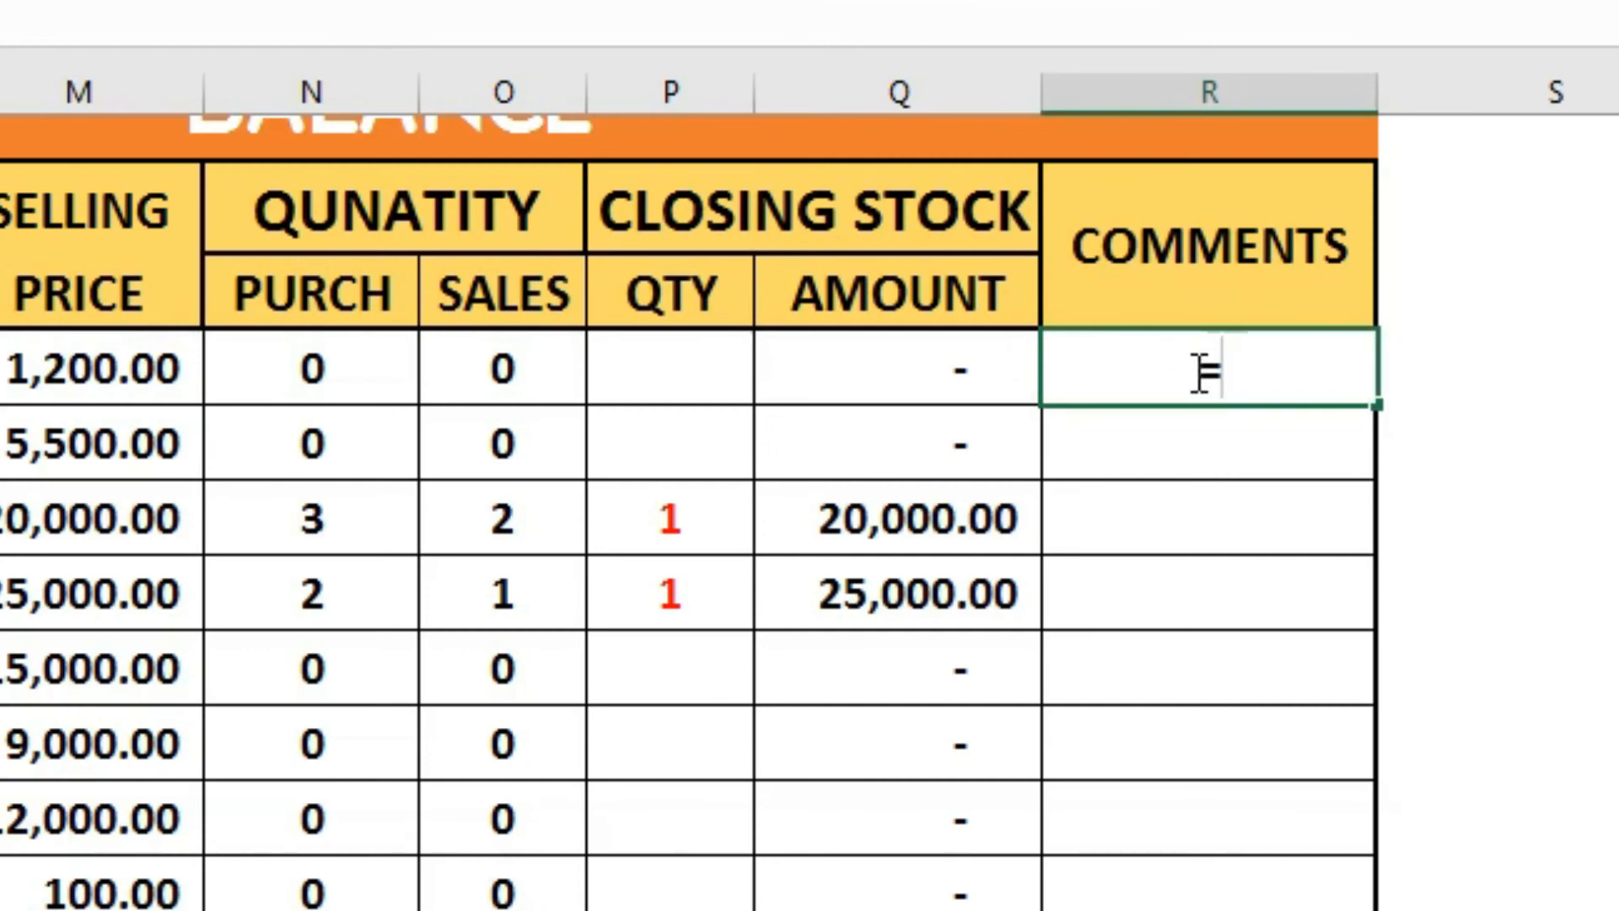
type("=IF(")
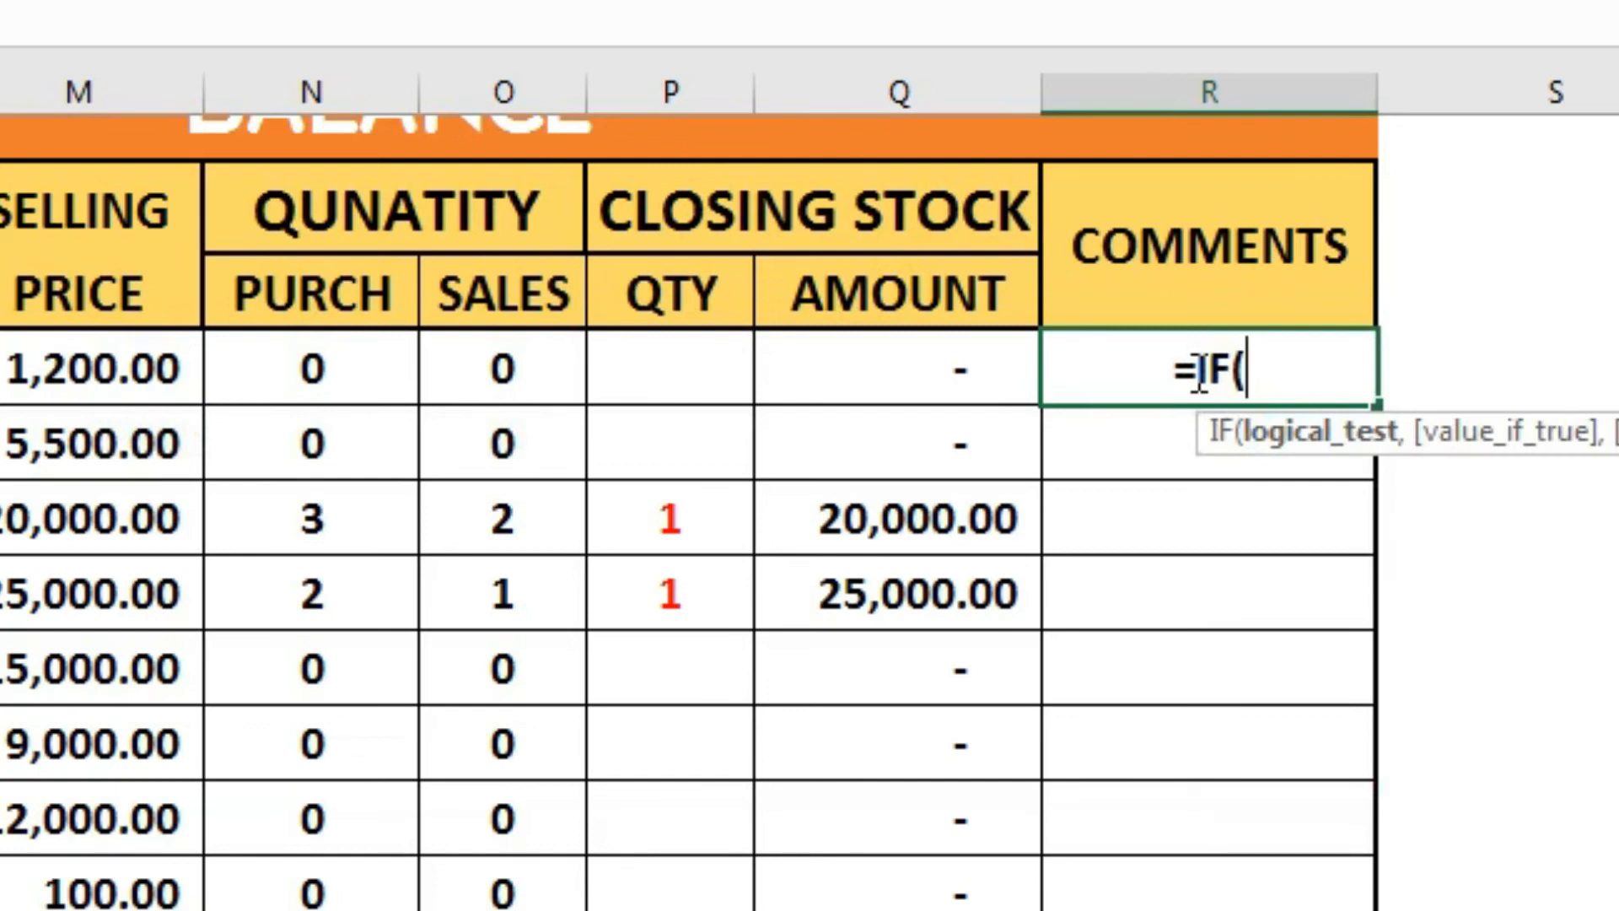
left_click(651, 377)
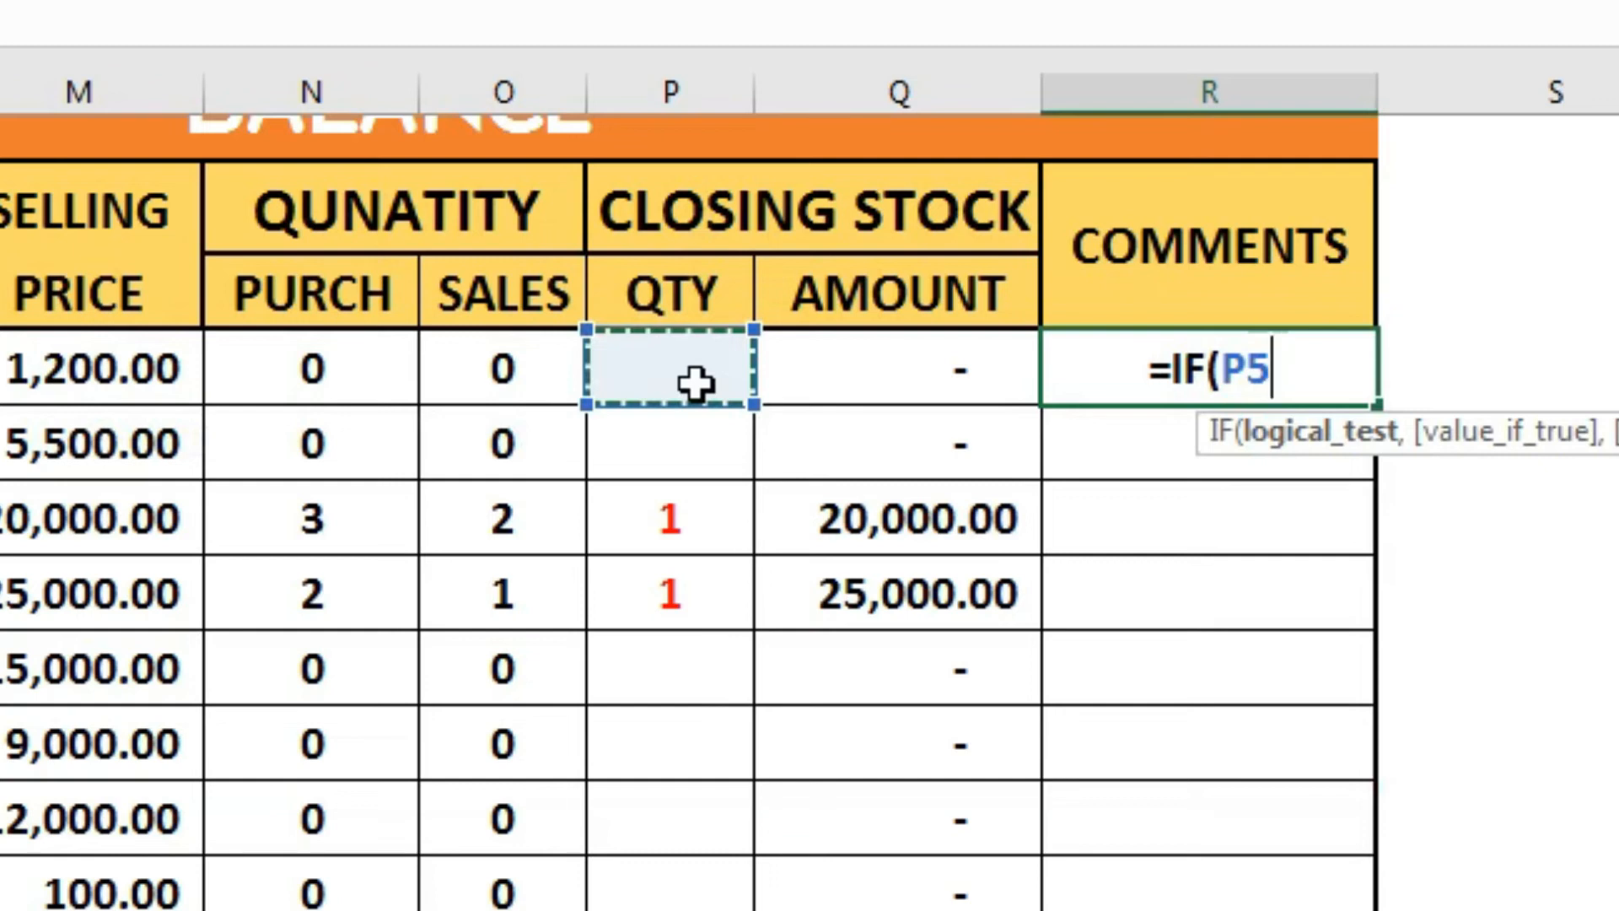
type("<")
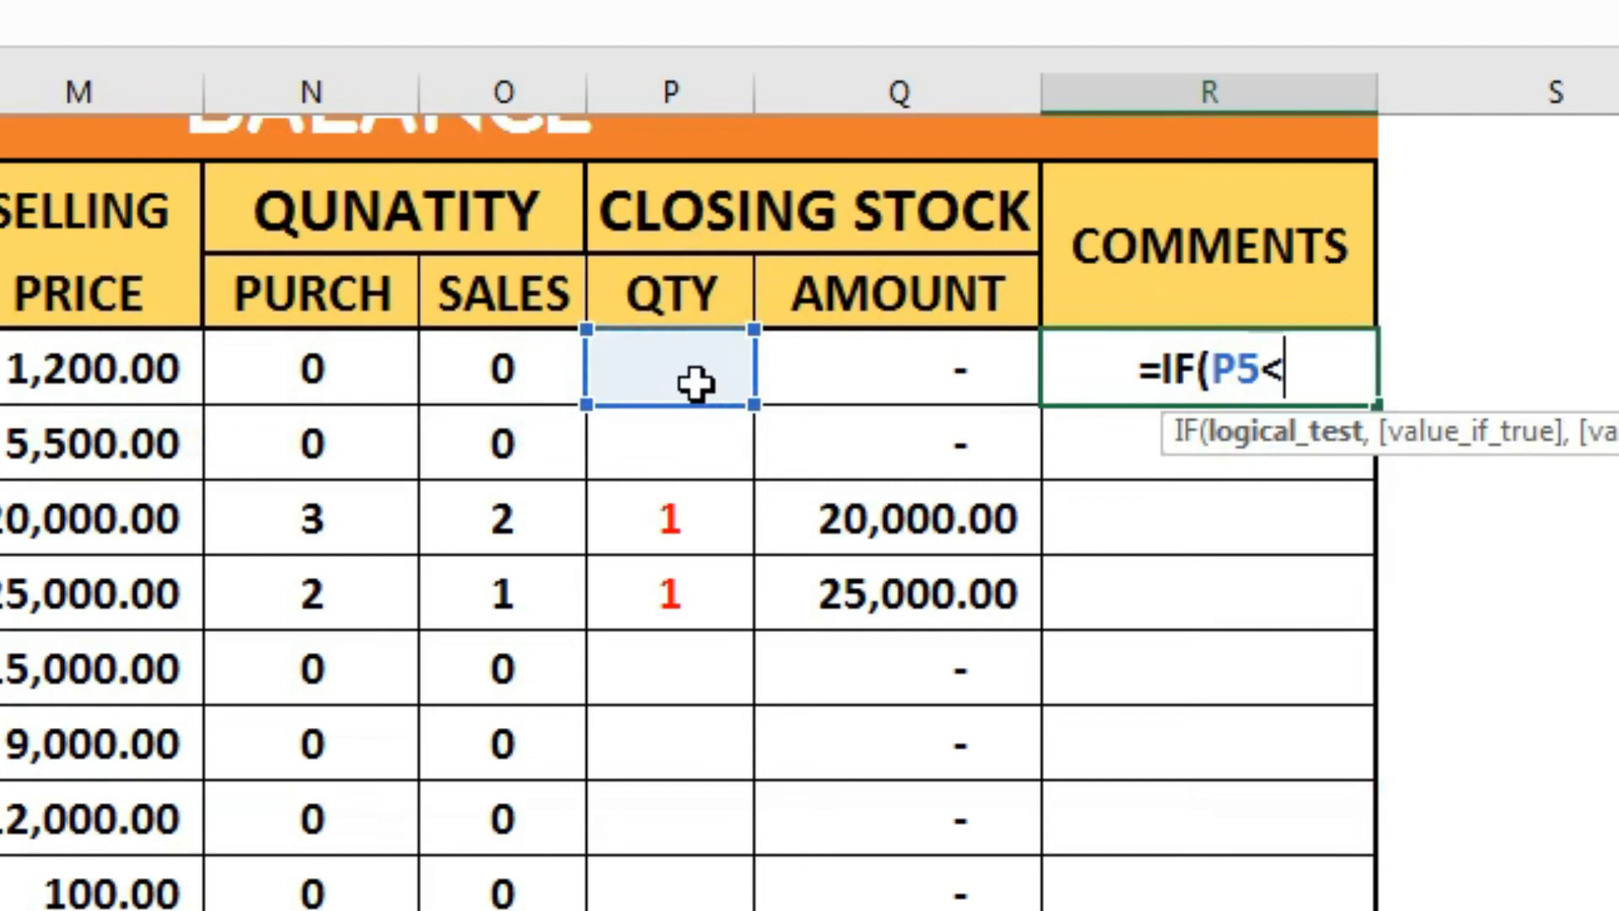
type("4")
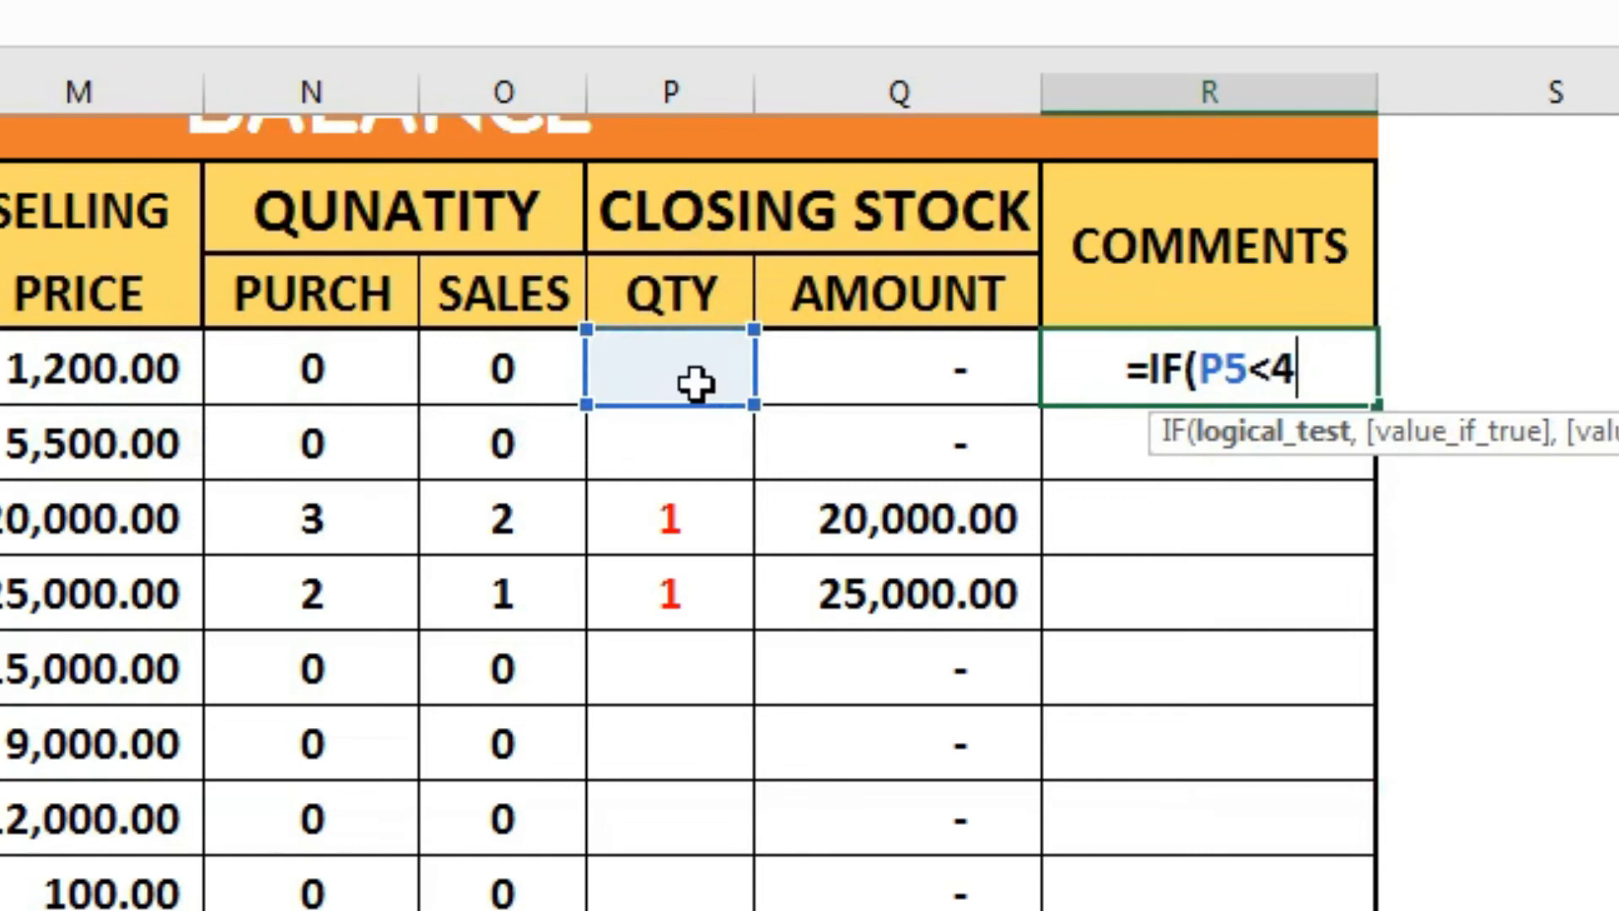
- Add "BUY MORE" as the value-if-true result of the R5 formula
type(",\"")
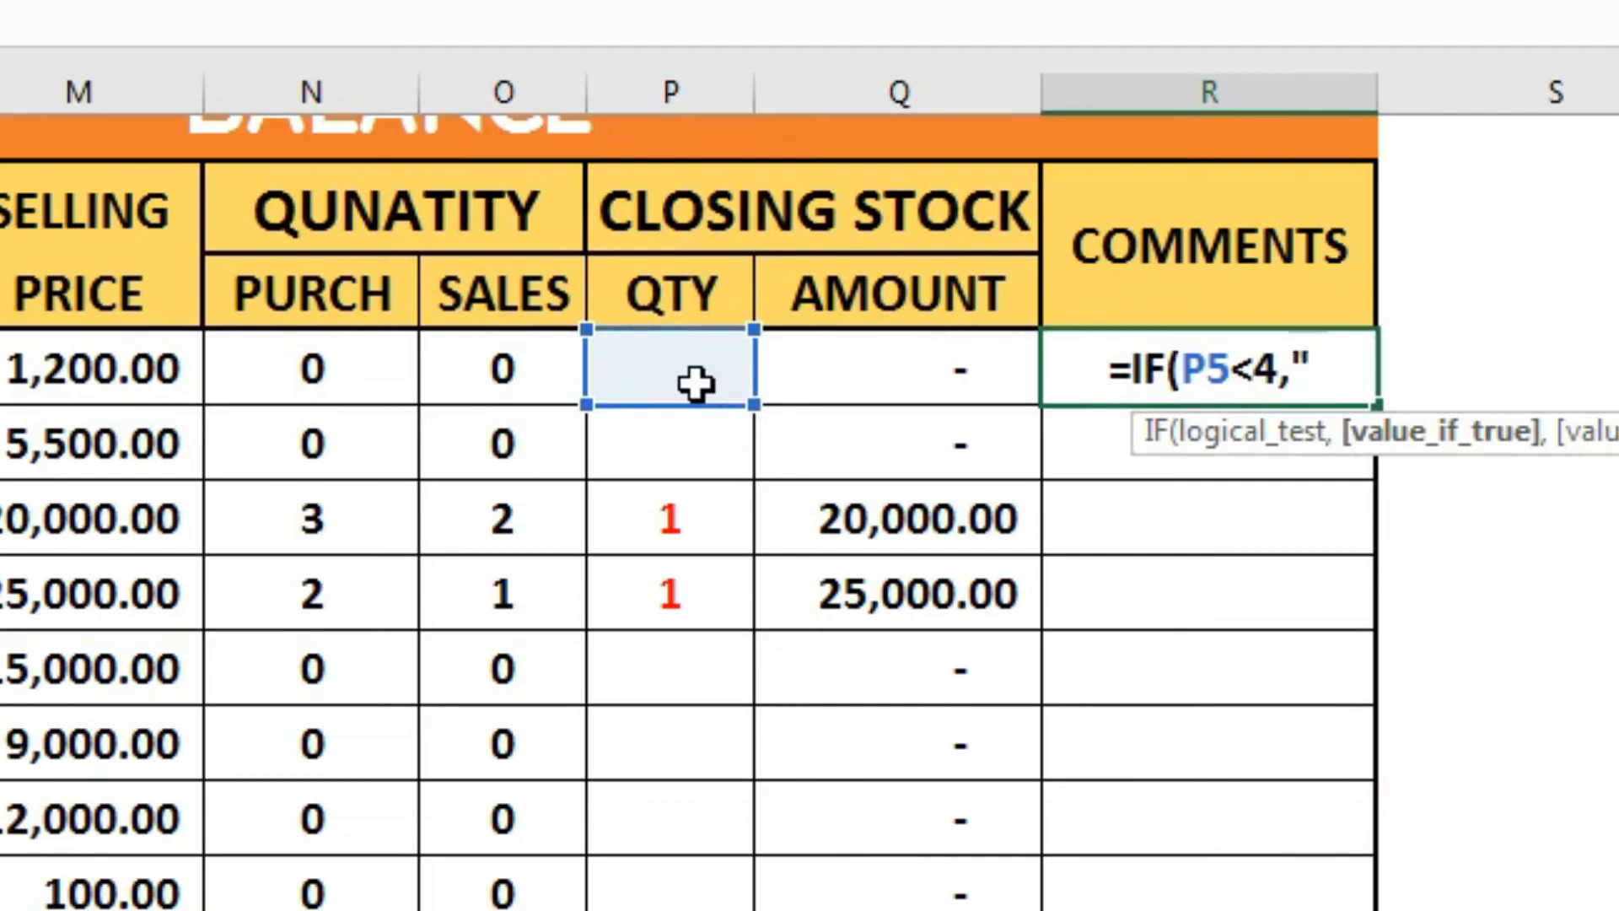
type("ST")
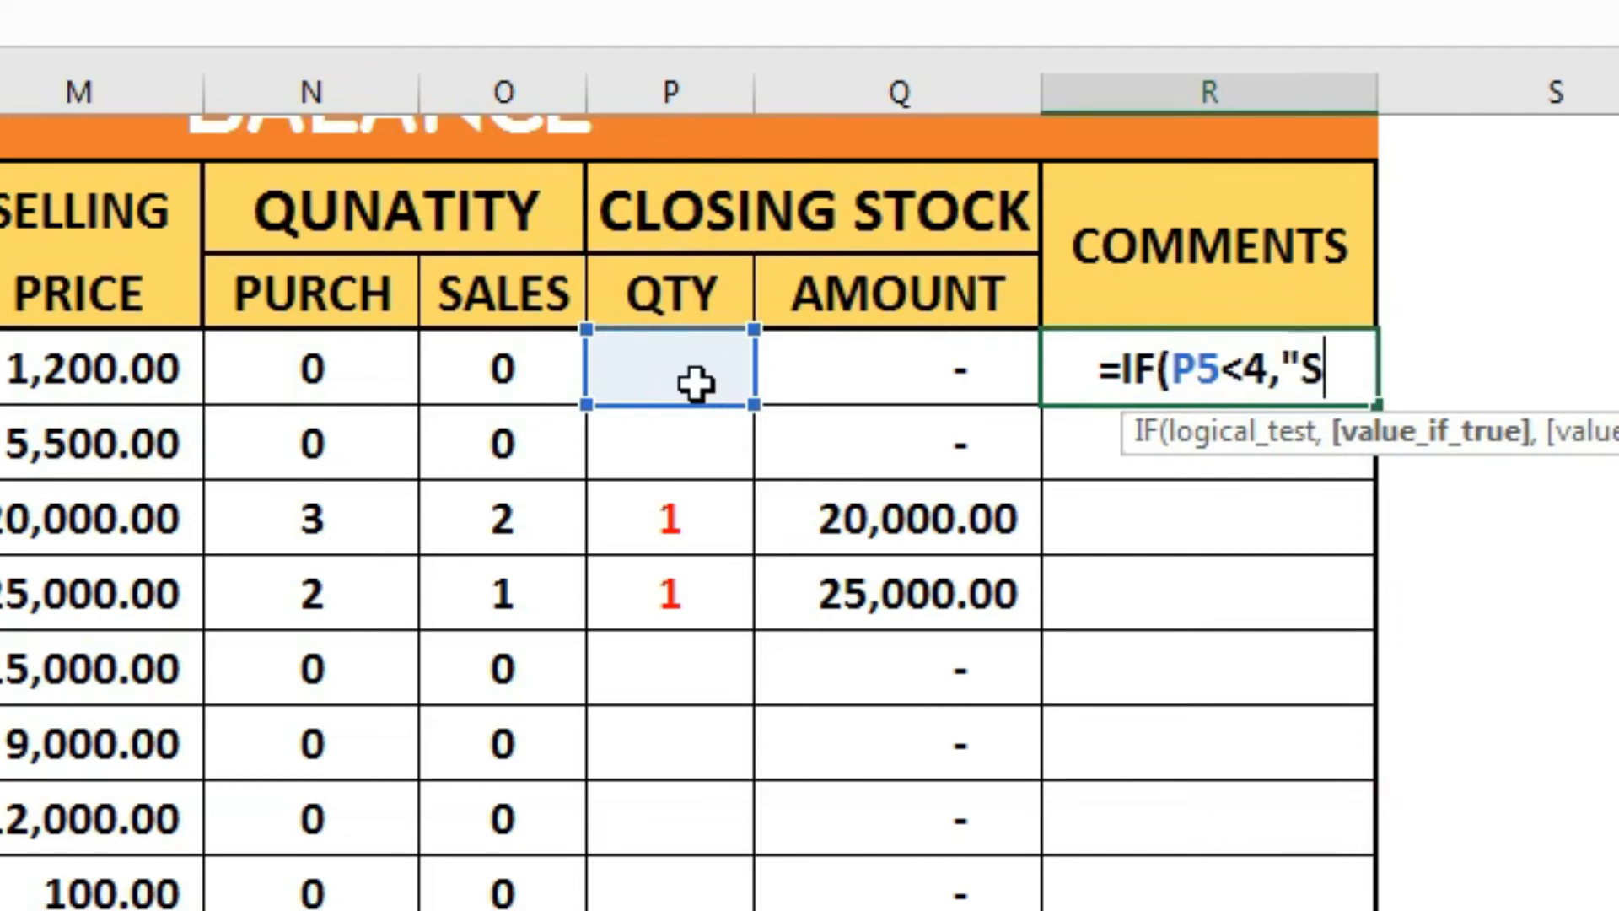
key("BackSpace")
key("BackSpace")
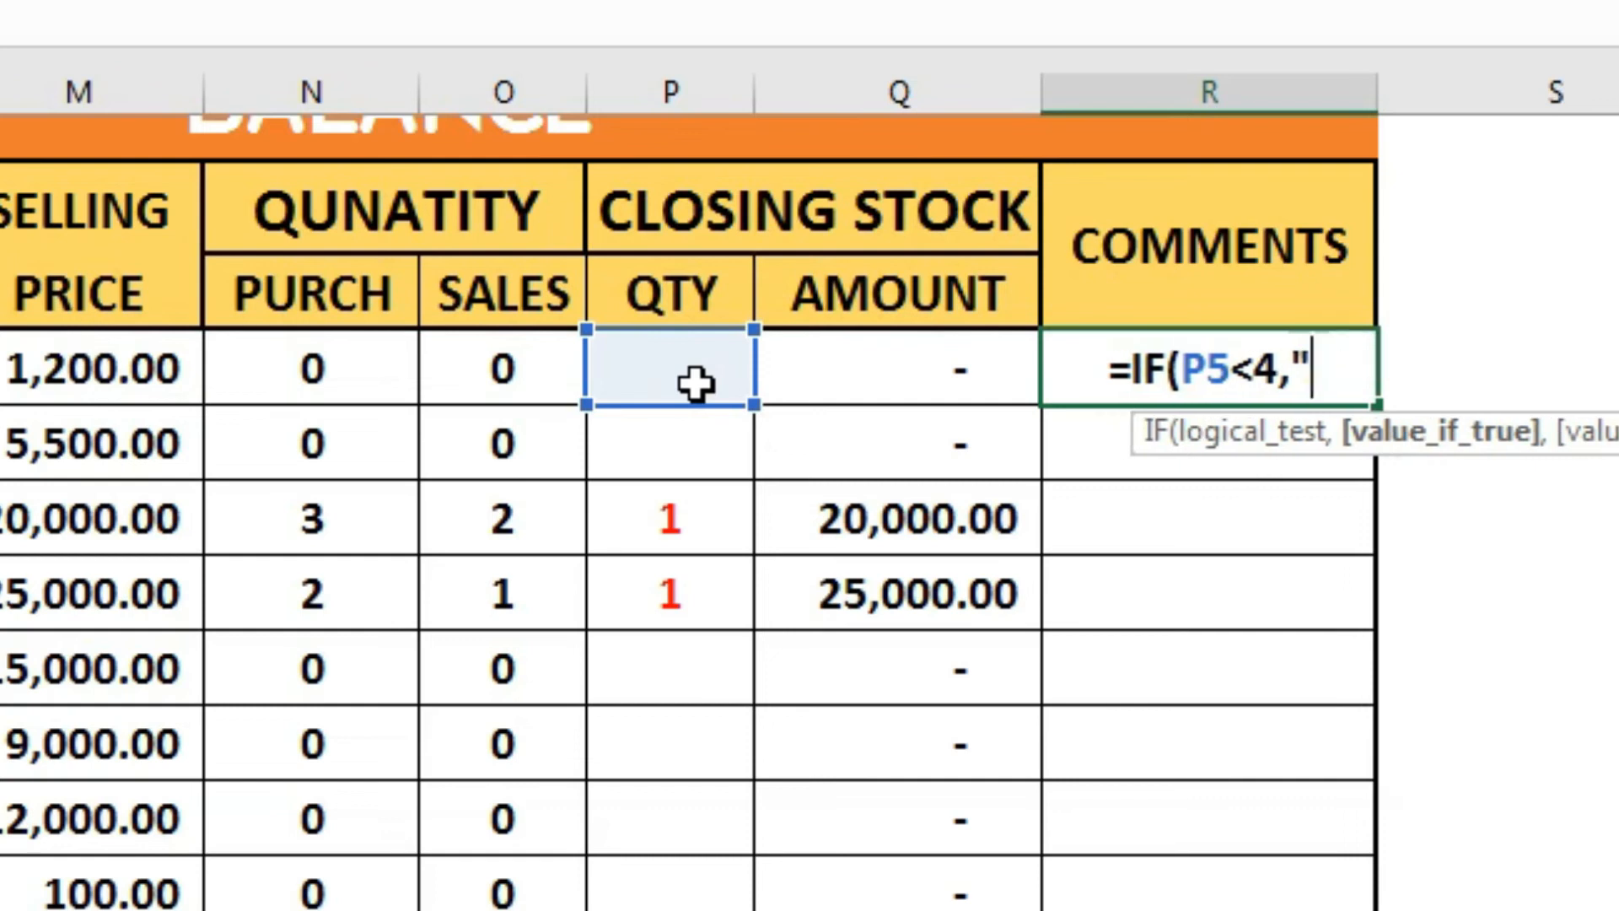
type("PURCHASE")
key("BackSpace")
key("BackSpace")
key("BackSpace")
key("BackSpace")
key("BackSpace")
key("BackSpace")
key("BackSpace")
key("BackSpace")
type("BUY MORE")
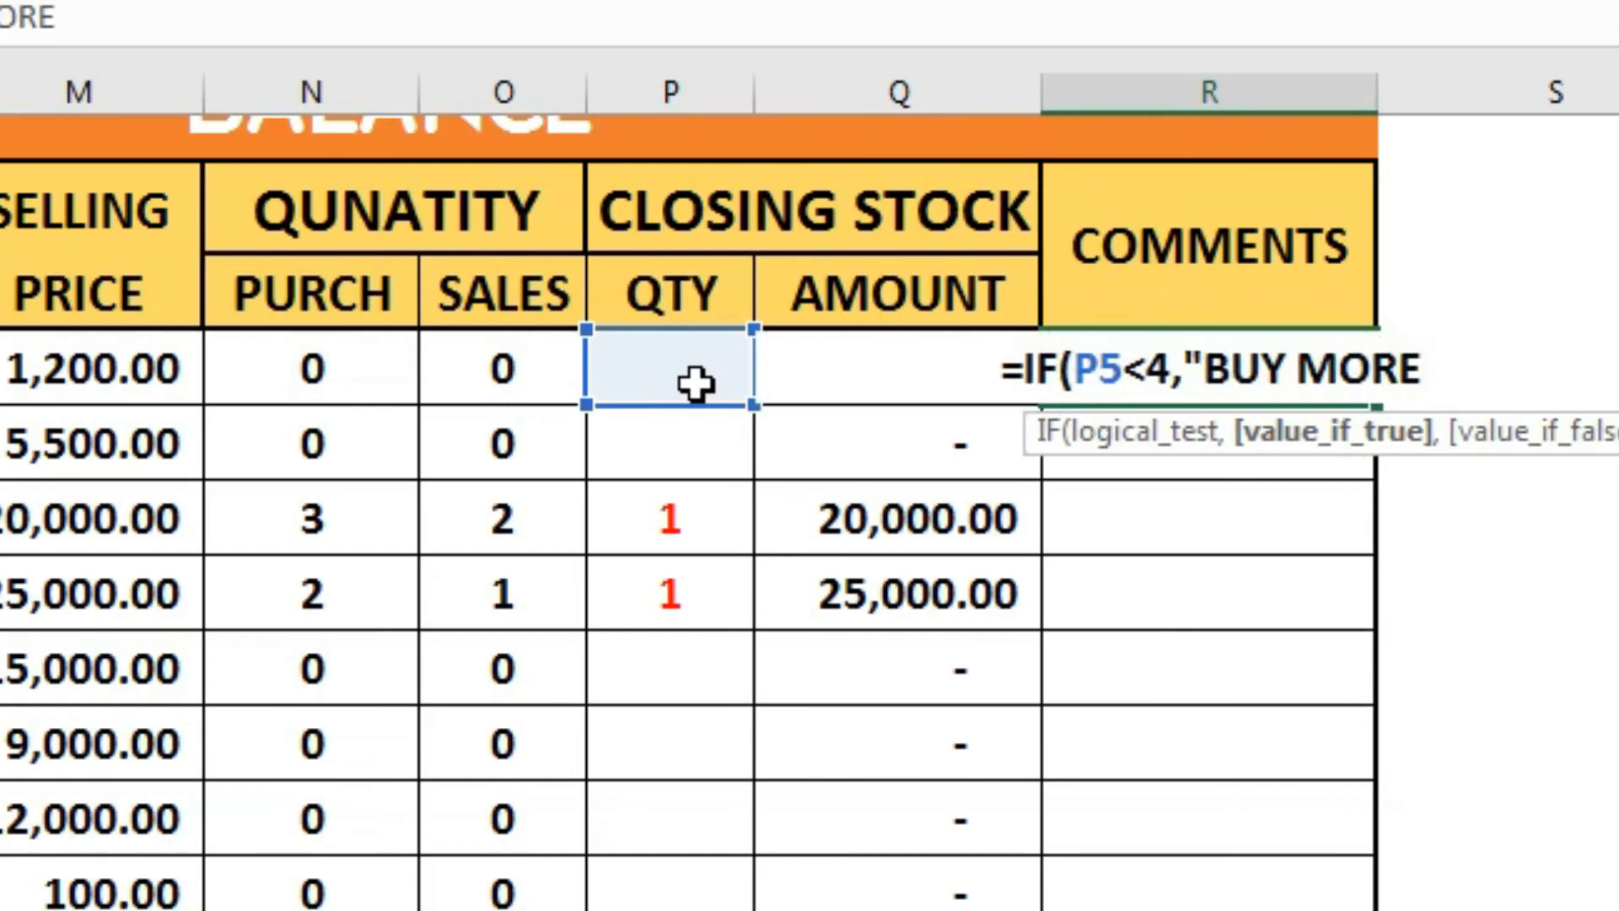
- Add "STOCK AVAIL" as the value-if-false result and complete the formula =IF(P5<4,"BUY MORE","STOCK AVAIL") in R5
type("\",")
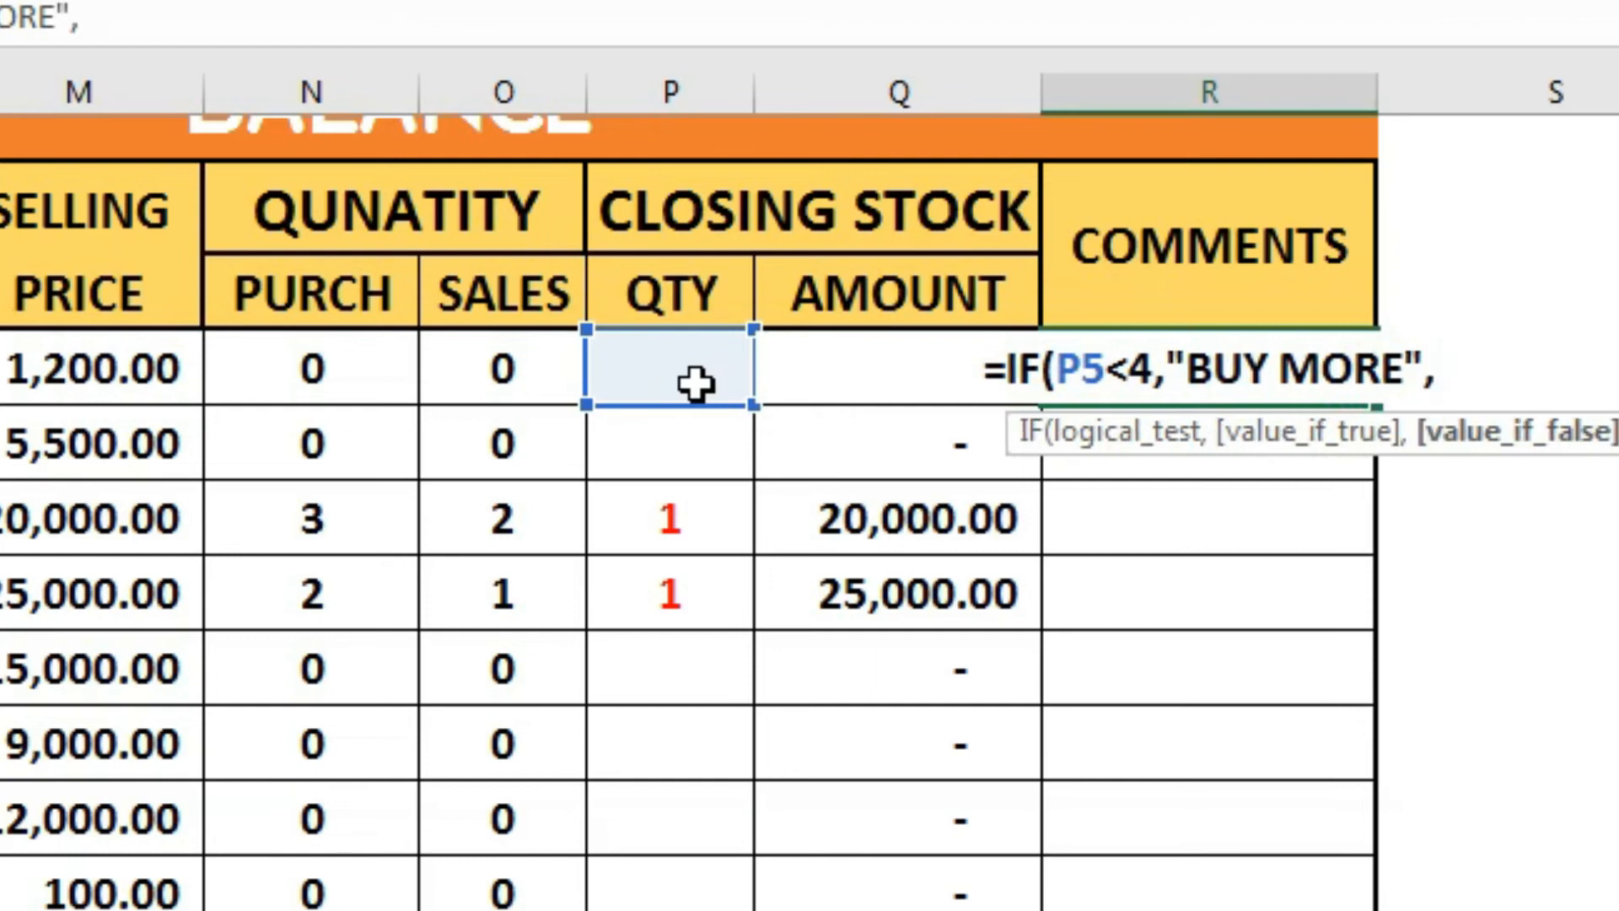
type("\"STOCK ")
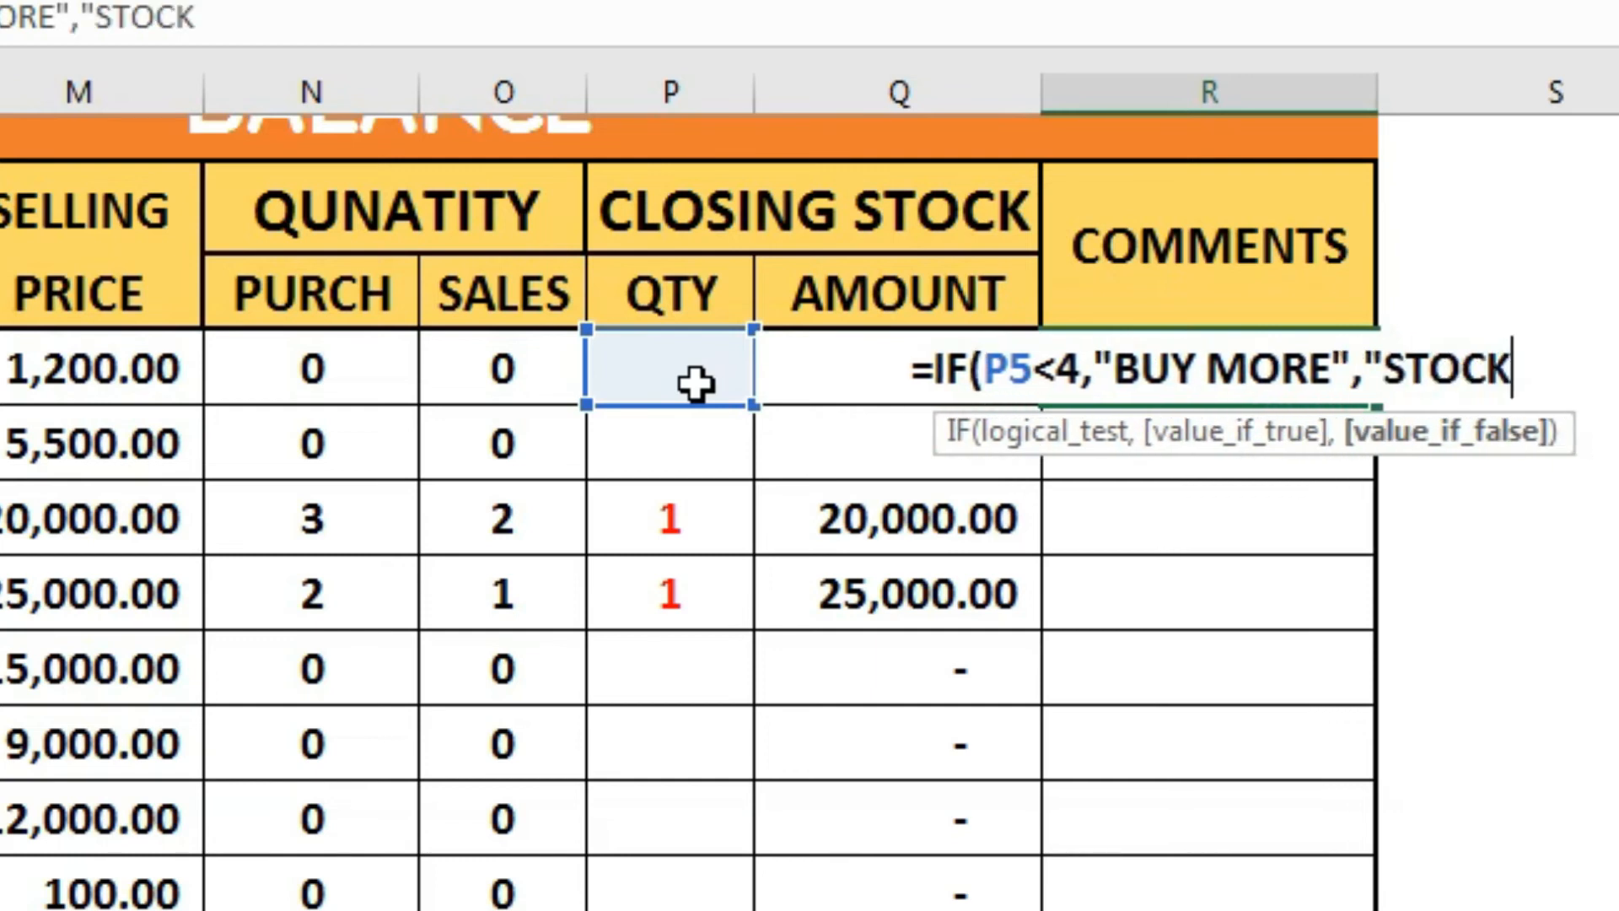
type("AVIAL")
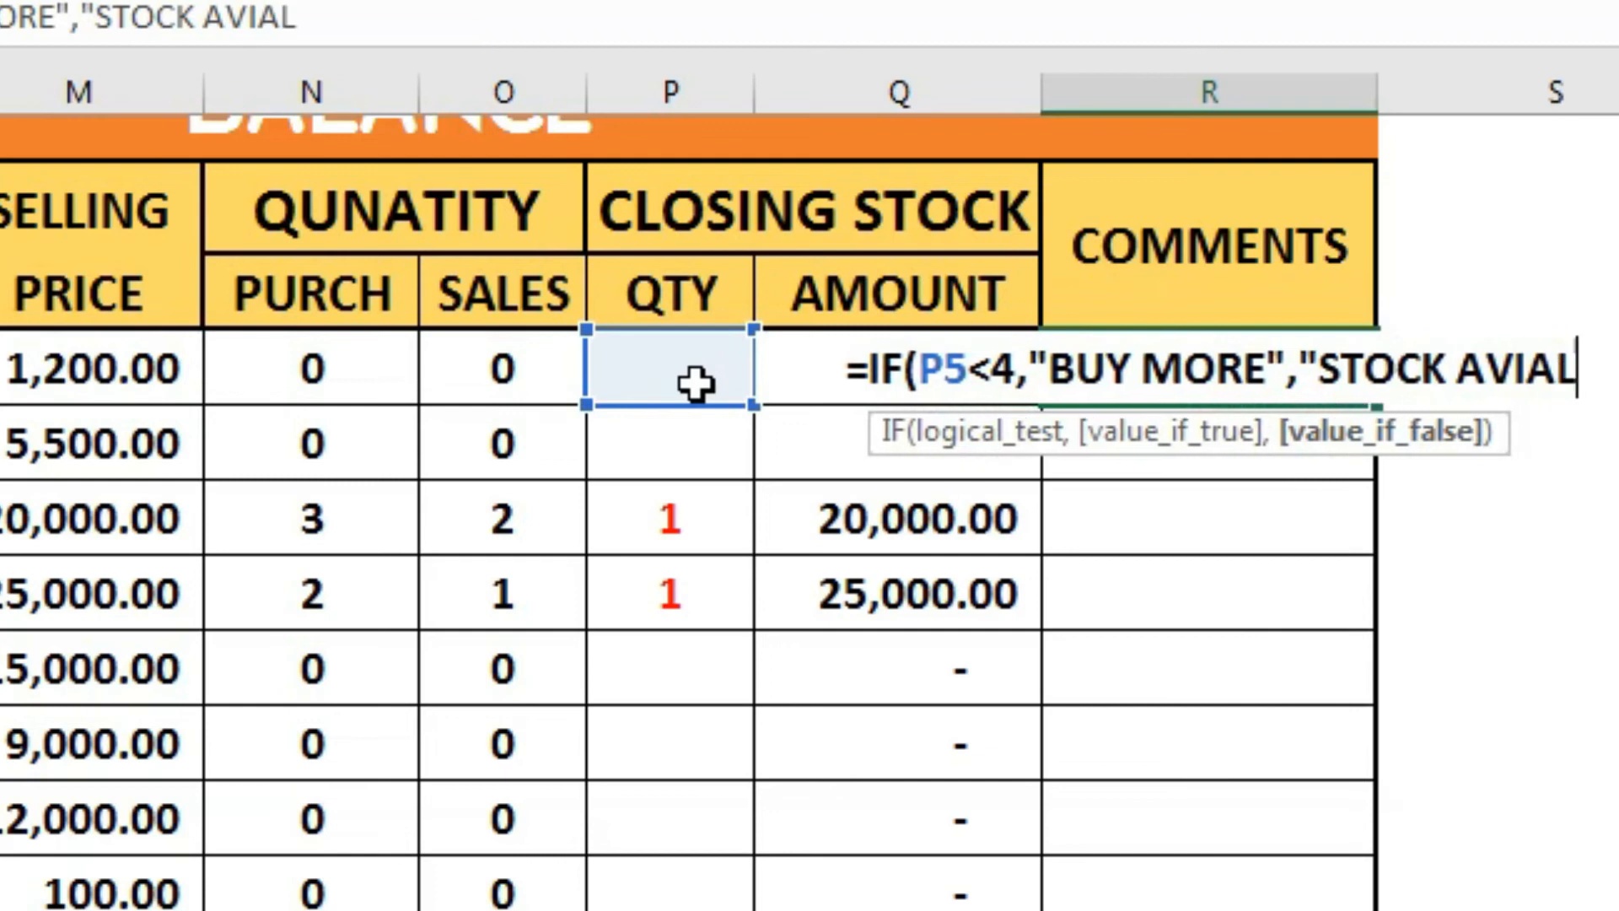
key("BackSpace")
key("BackSpace")
key("BackSpace")
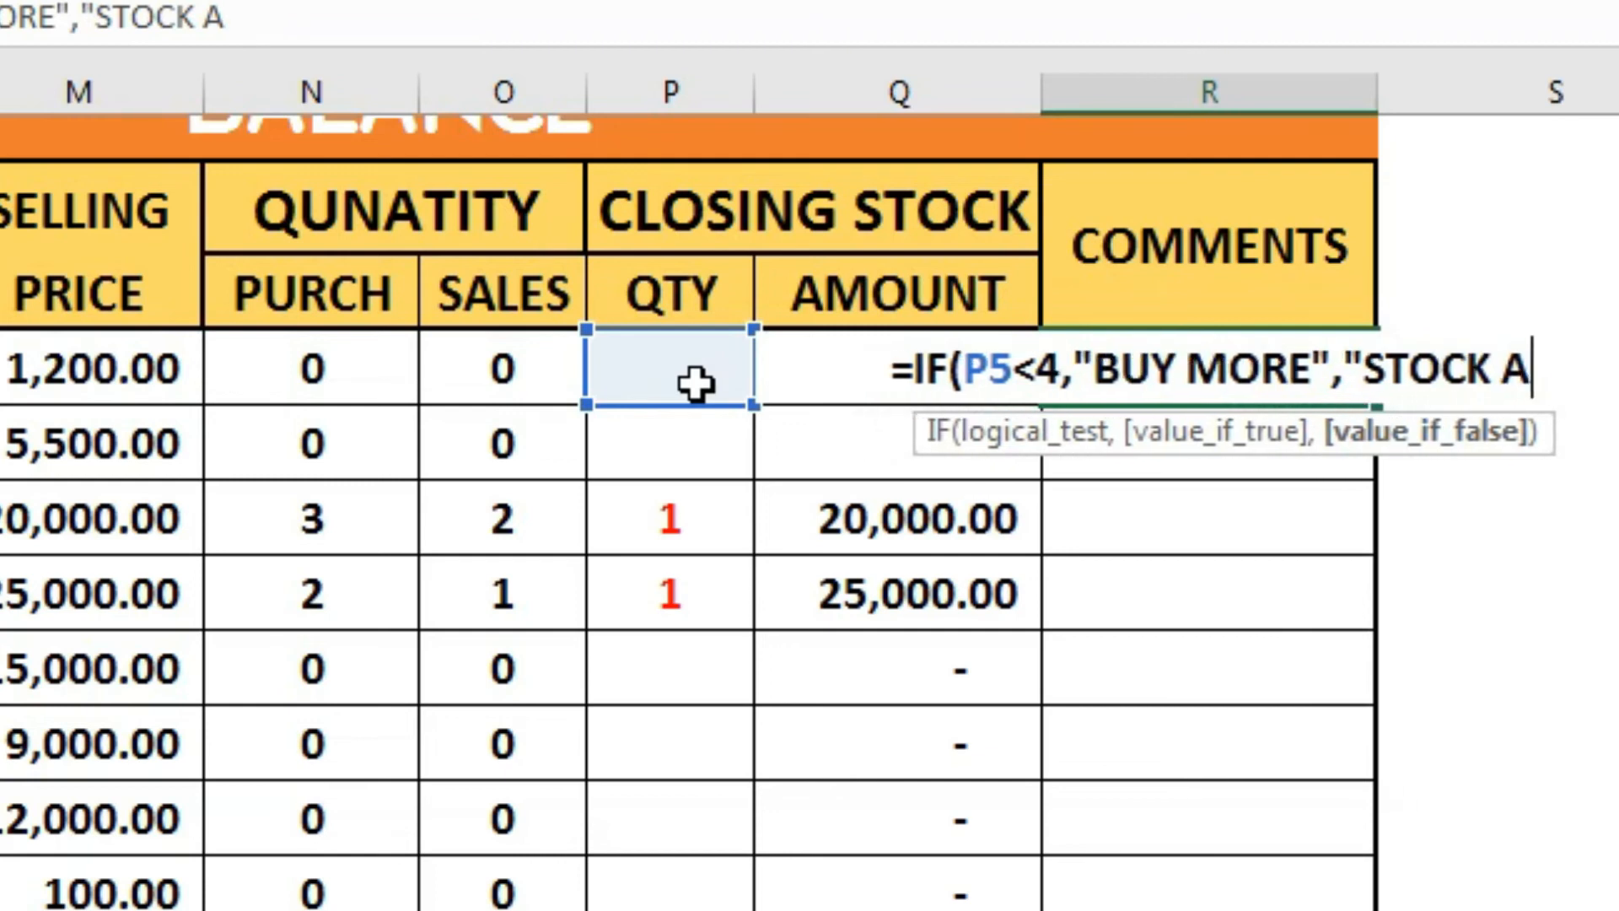
key("BackSpace")
key("BackSpace")
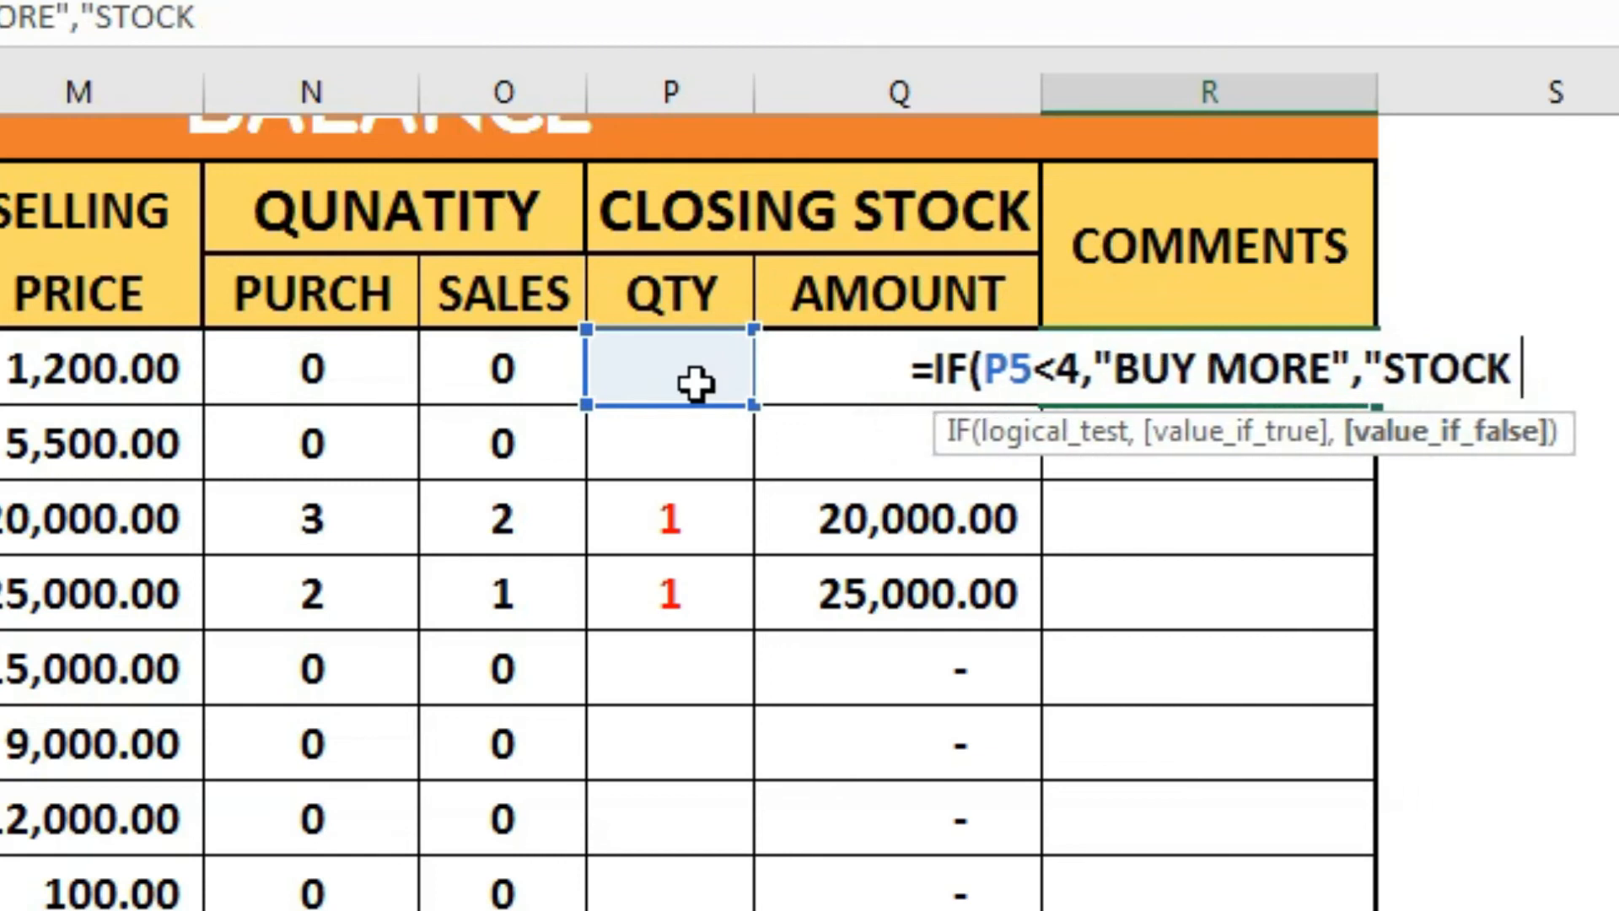
type("AVAIL")
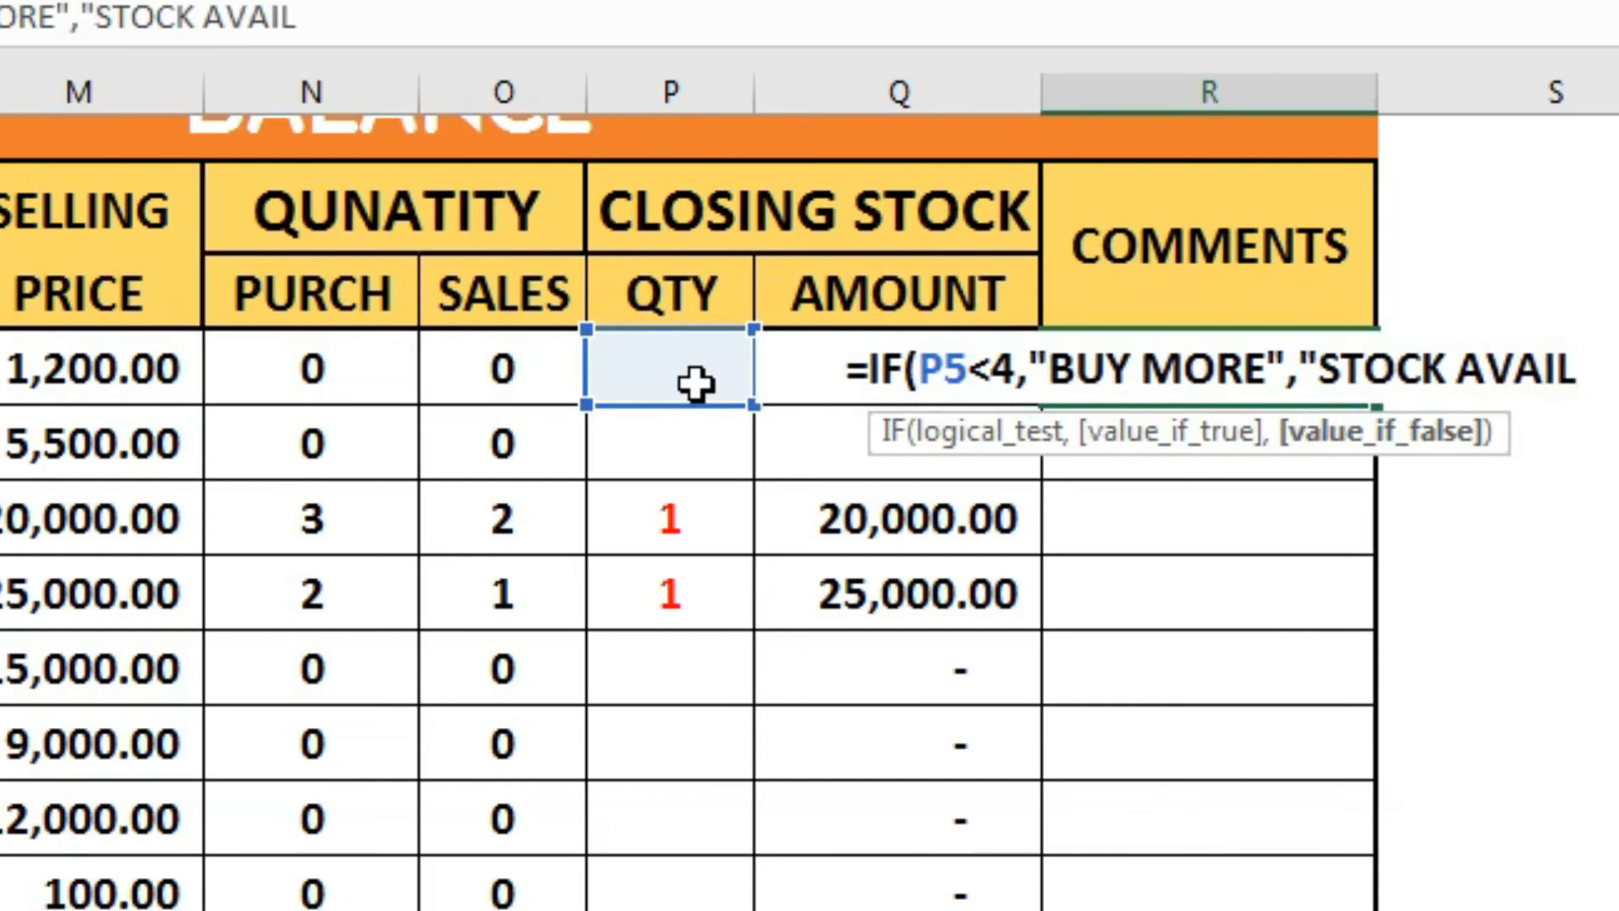
type("\"")
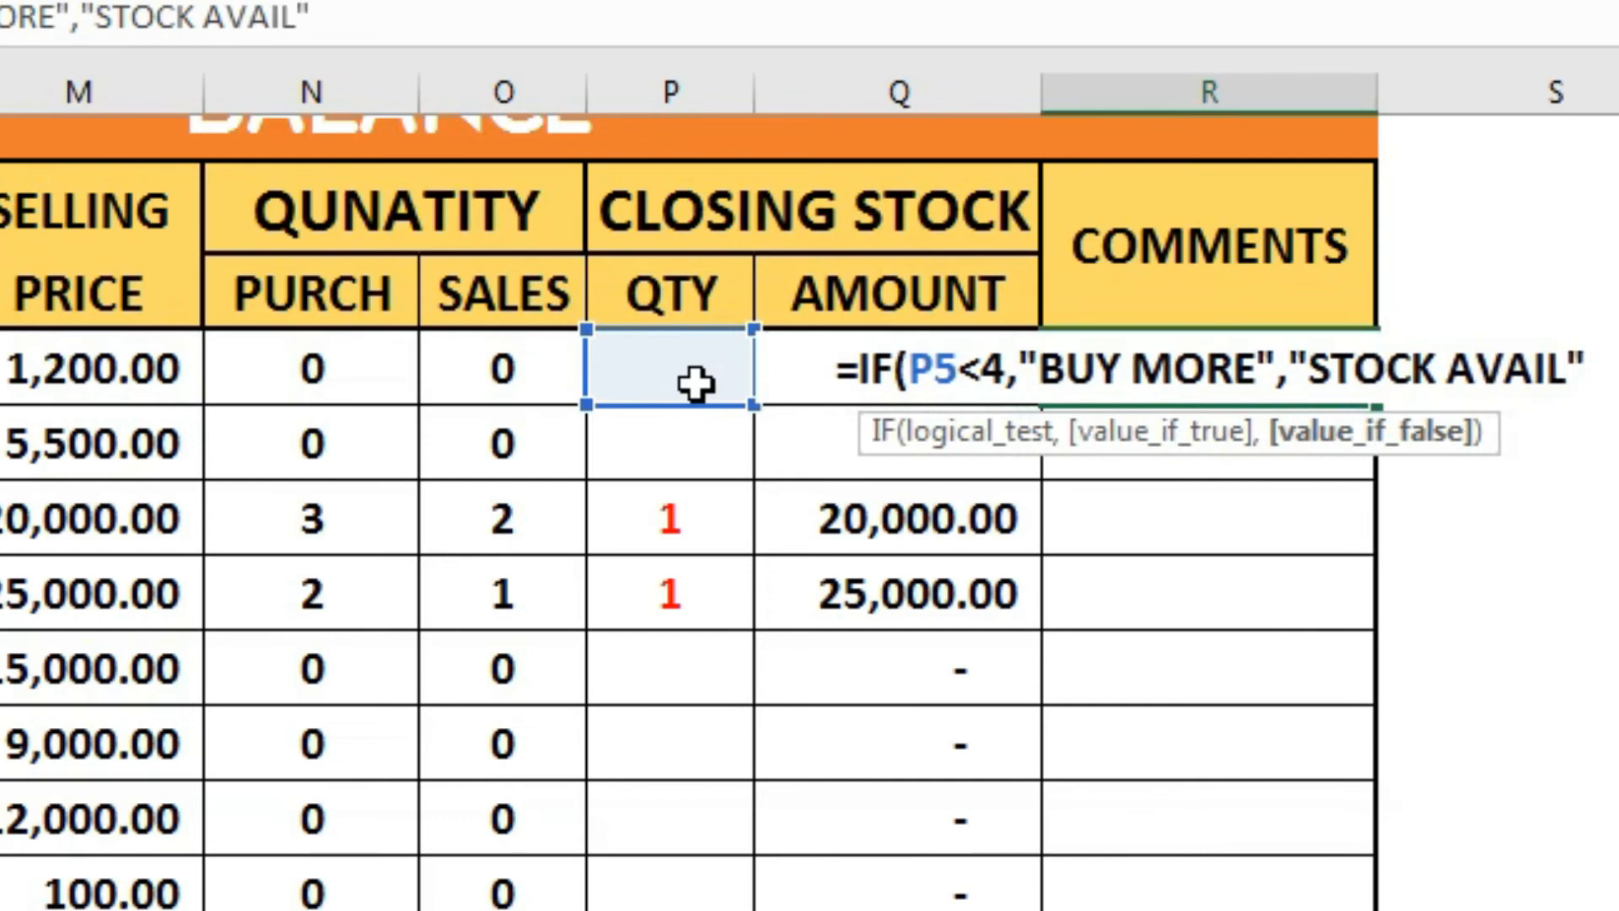
type(")")
key("Return")
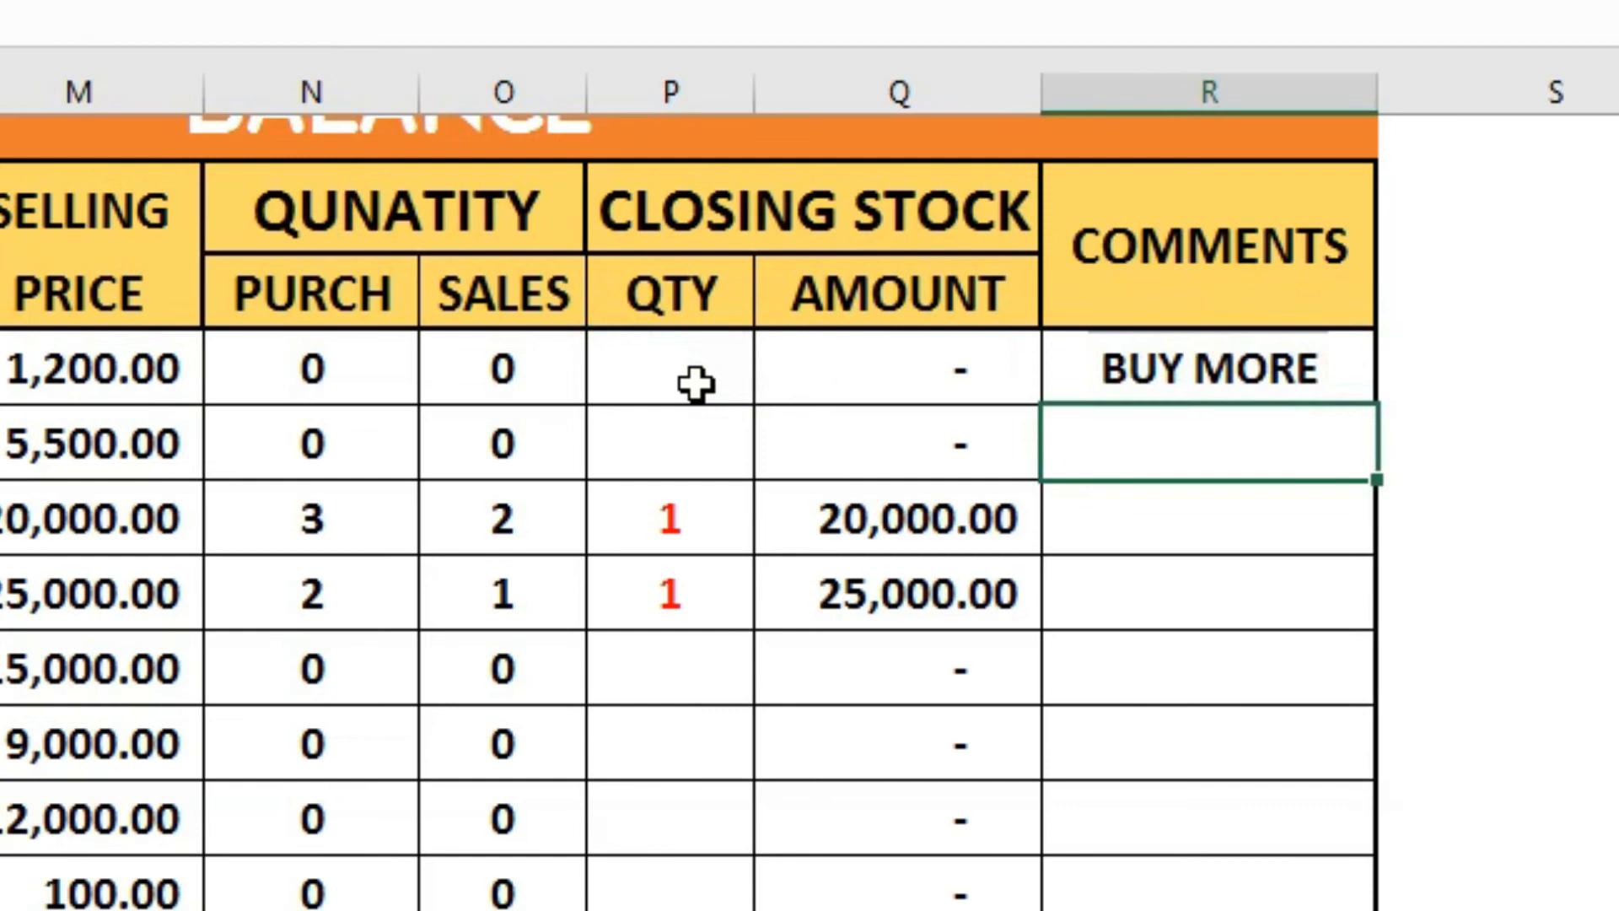
- Fill the comments formula from R5 down the product rows
left_click(1355, 381)
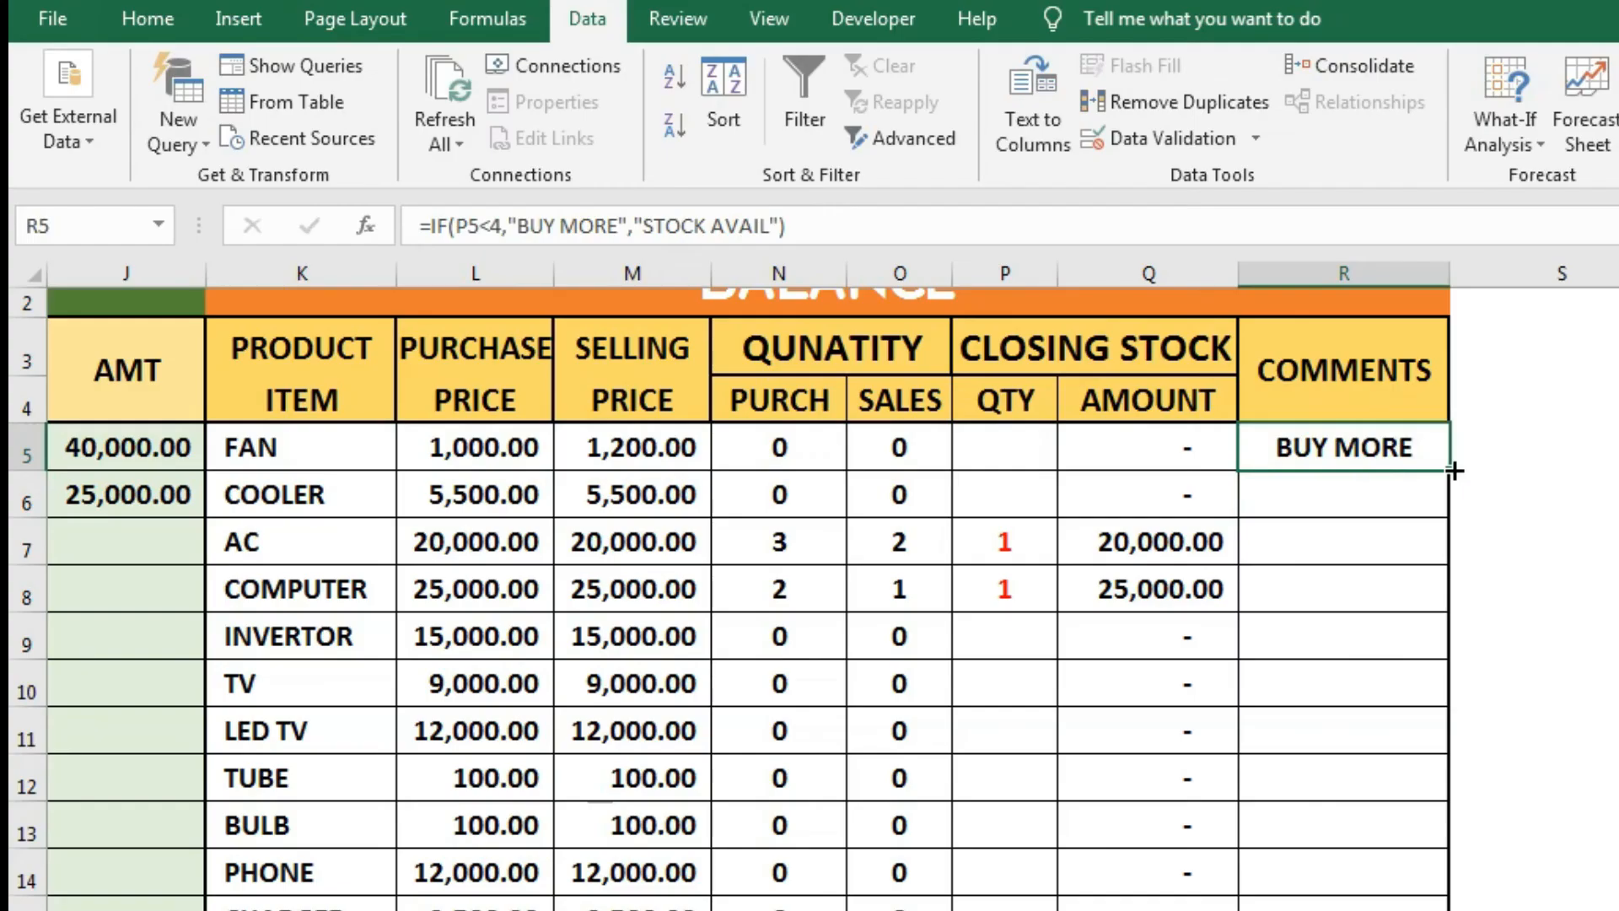
left_click_drag(1383, 399, 1380, 740)
left_click_drag(1450, 681, 1439, 892)
scroll(1497, 505, "up", 2)
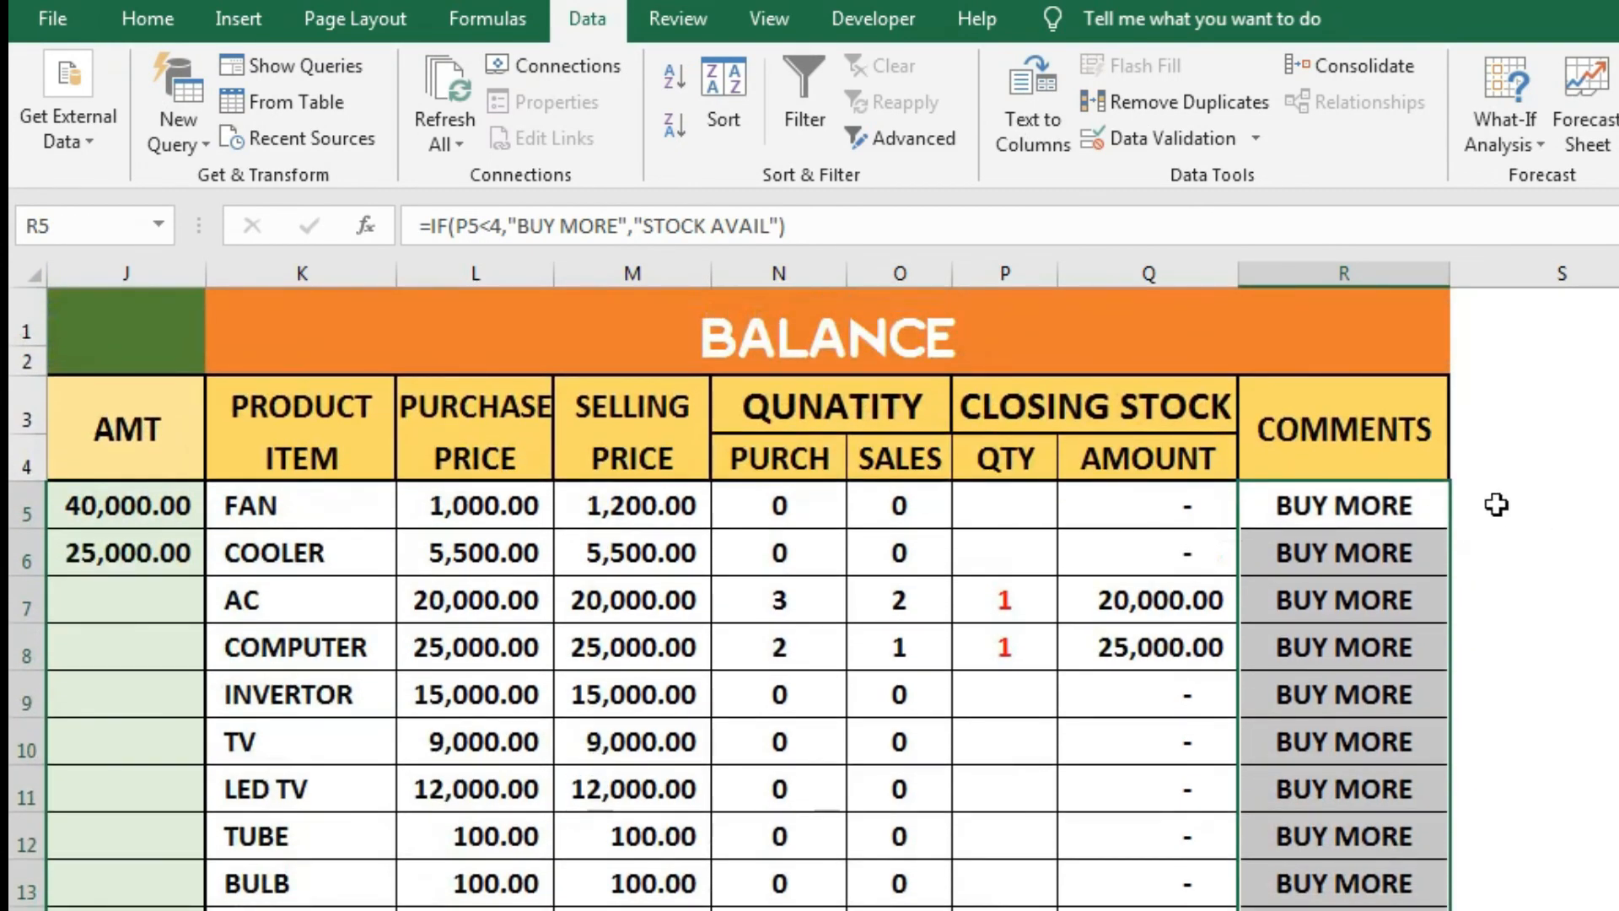
- Wrap the COMMENTS formula in R5 in an outer IF that tests whether the closing stock quantity P5=0
left_click(1400, 505)
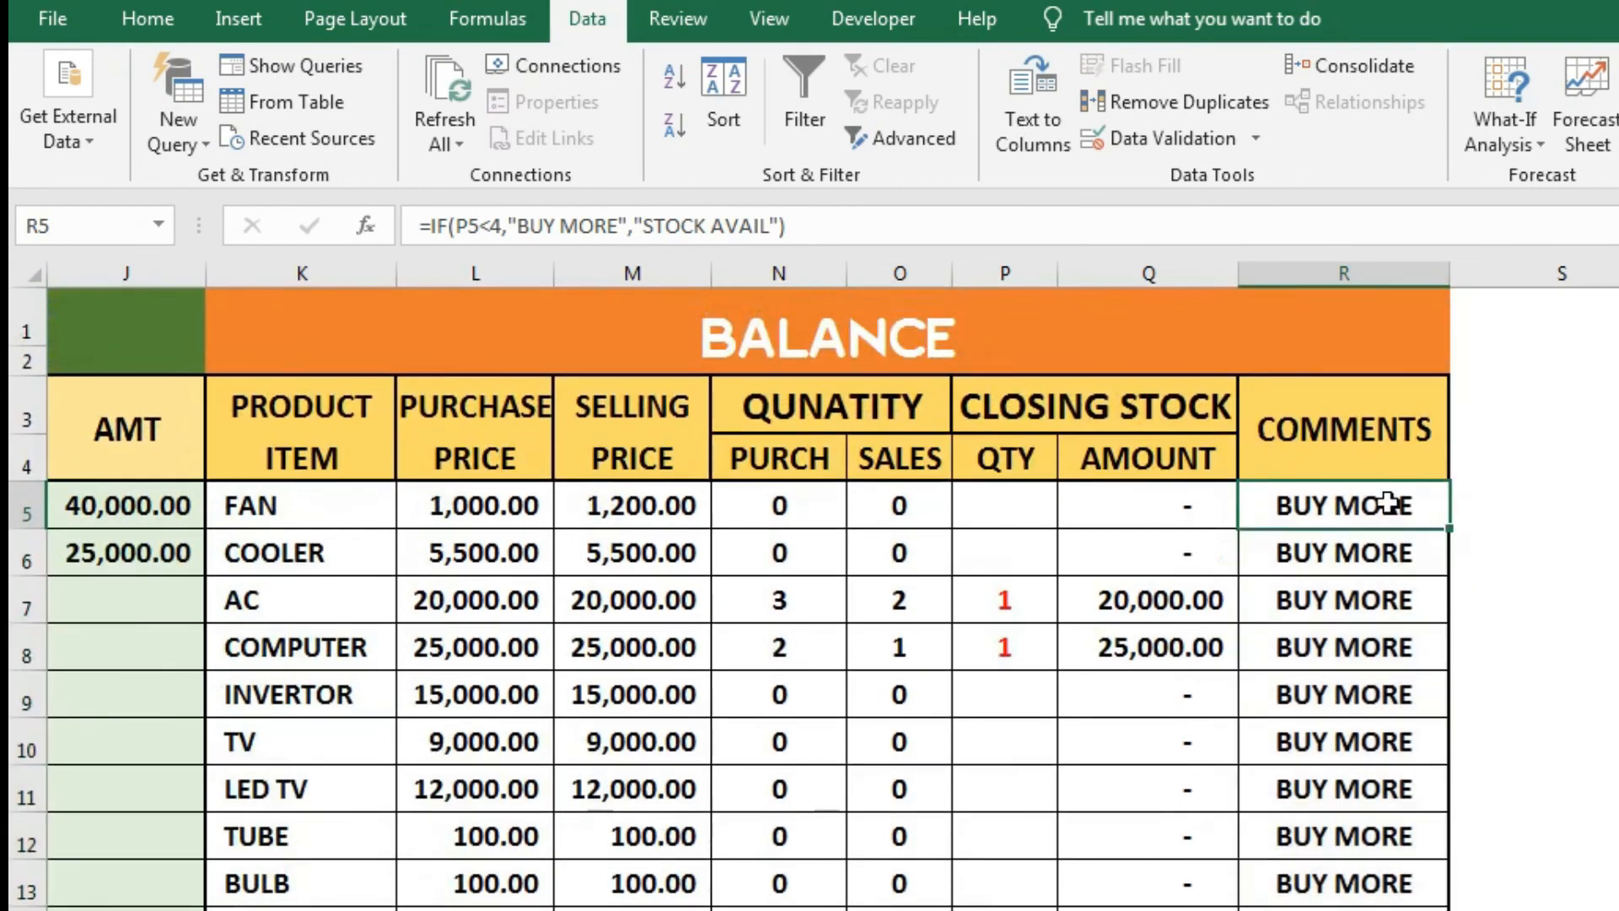
left_click(999, 504)
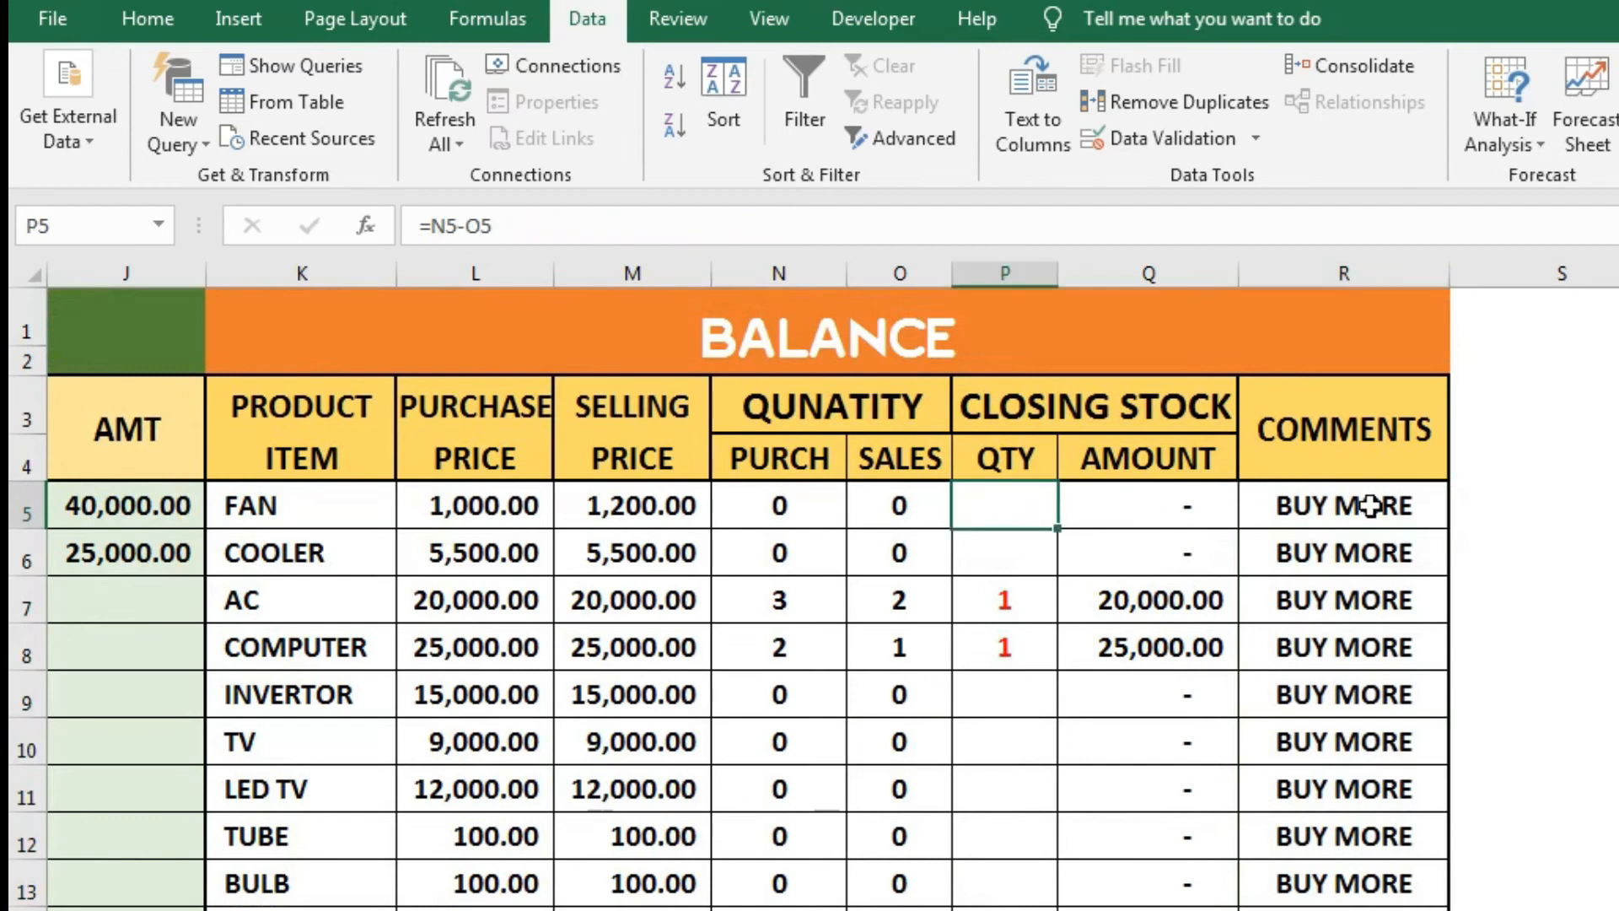
left_click(1322, 506)
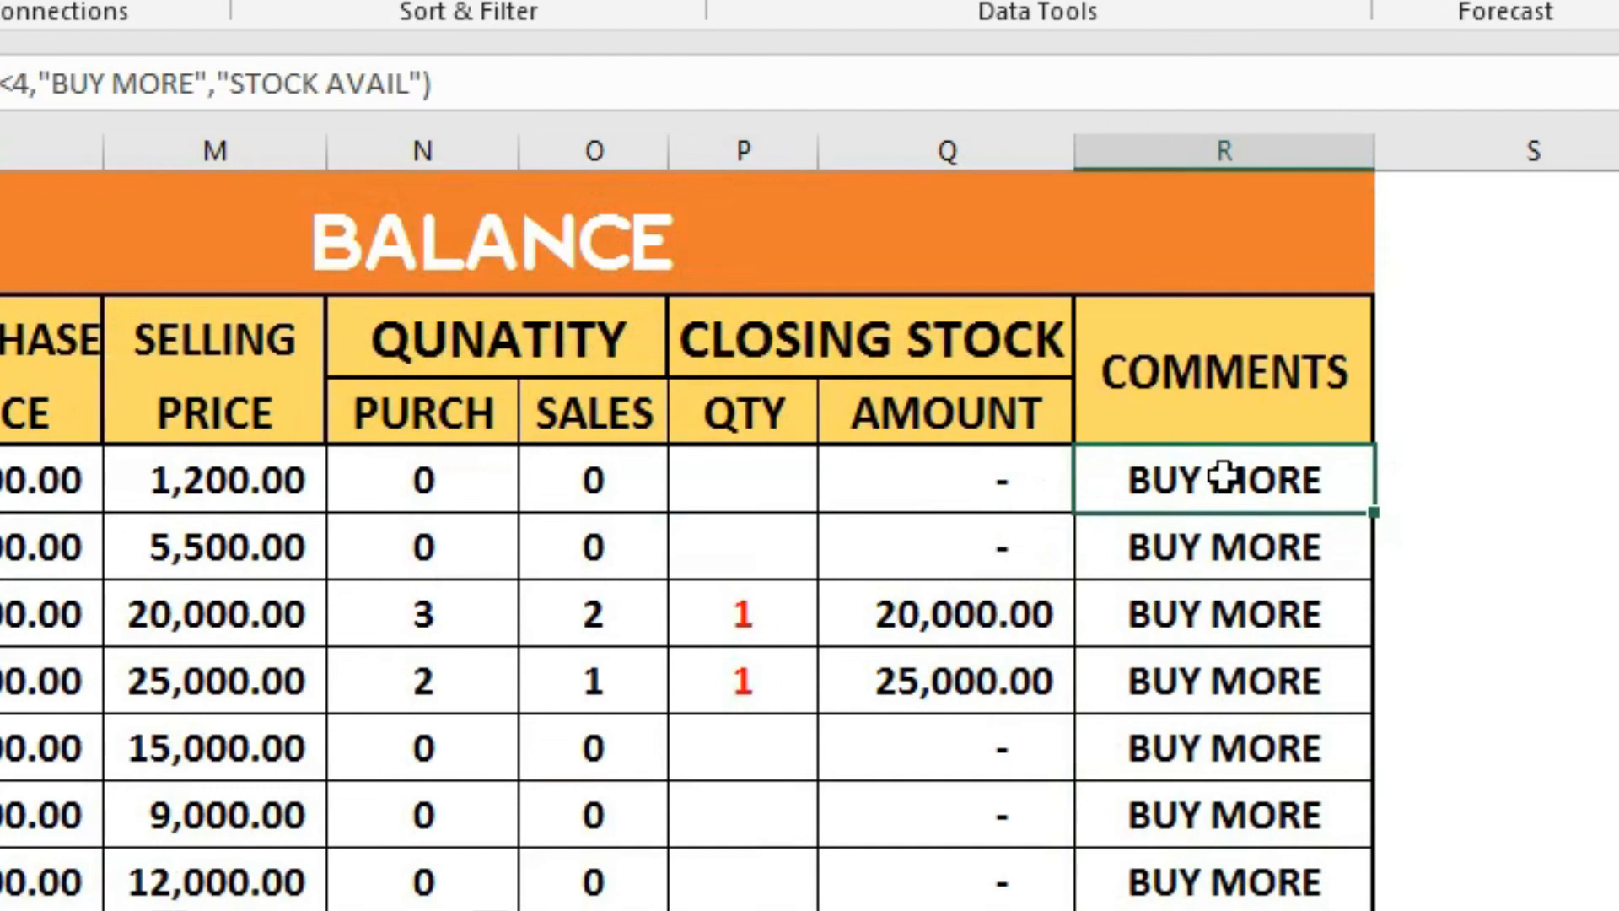
double_click(1224, 478)
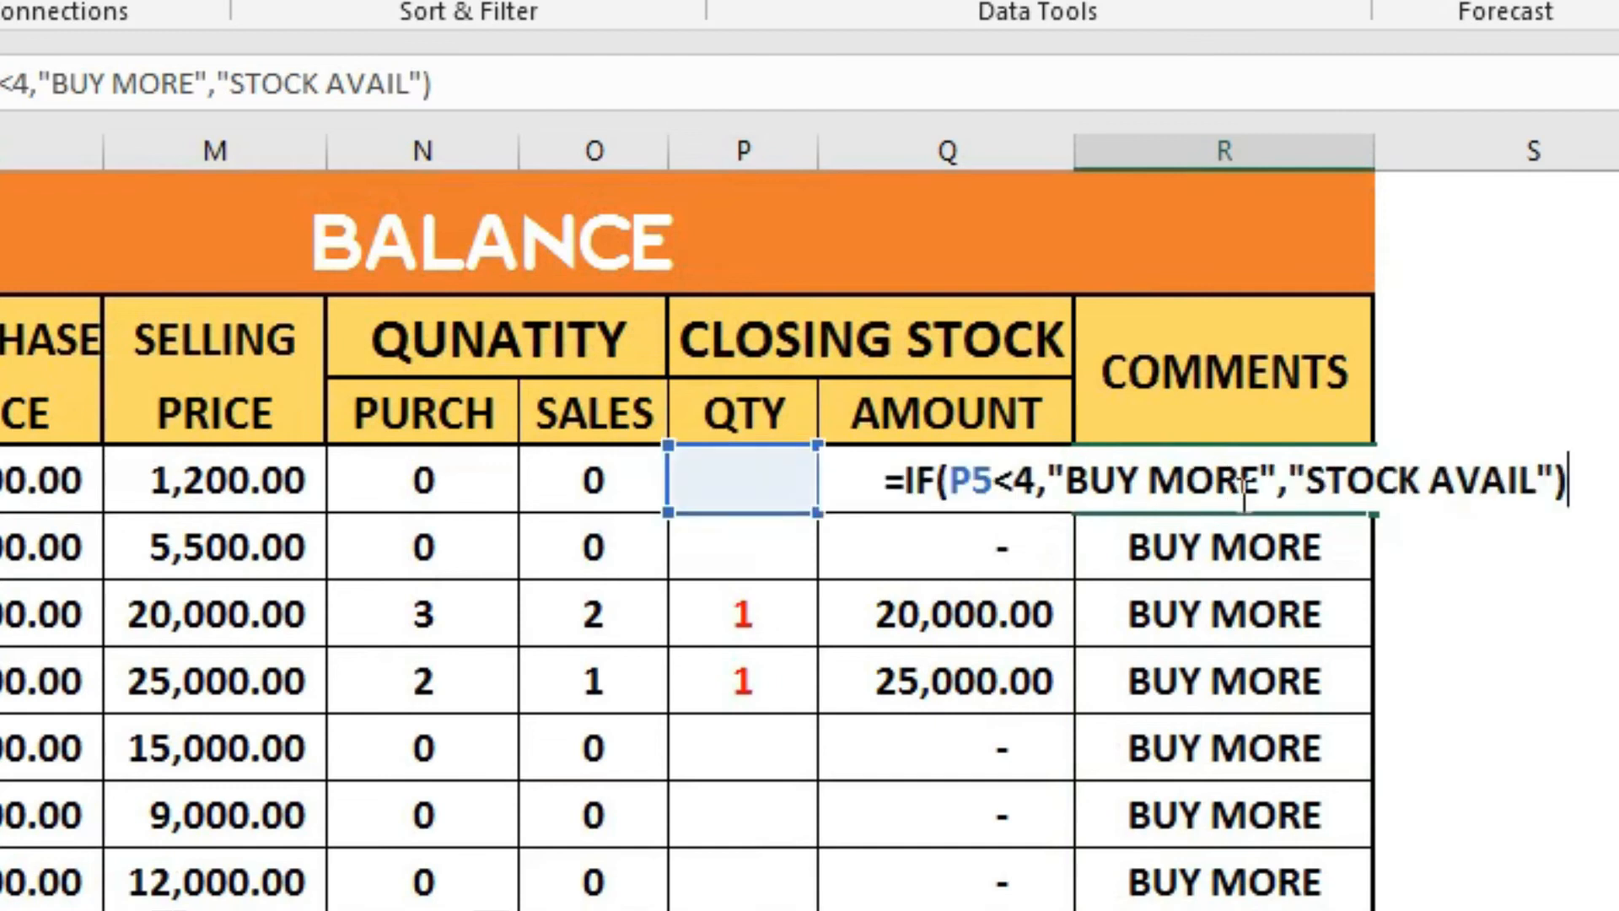
left_click(909, 482)
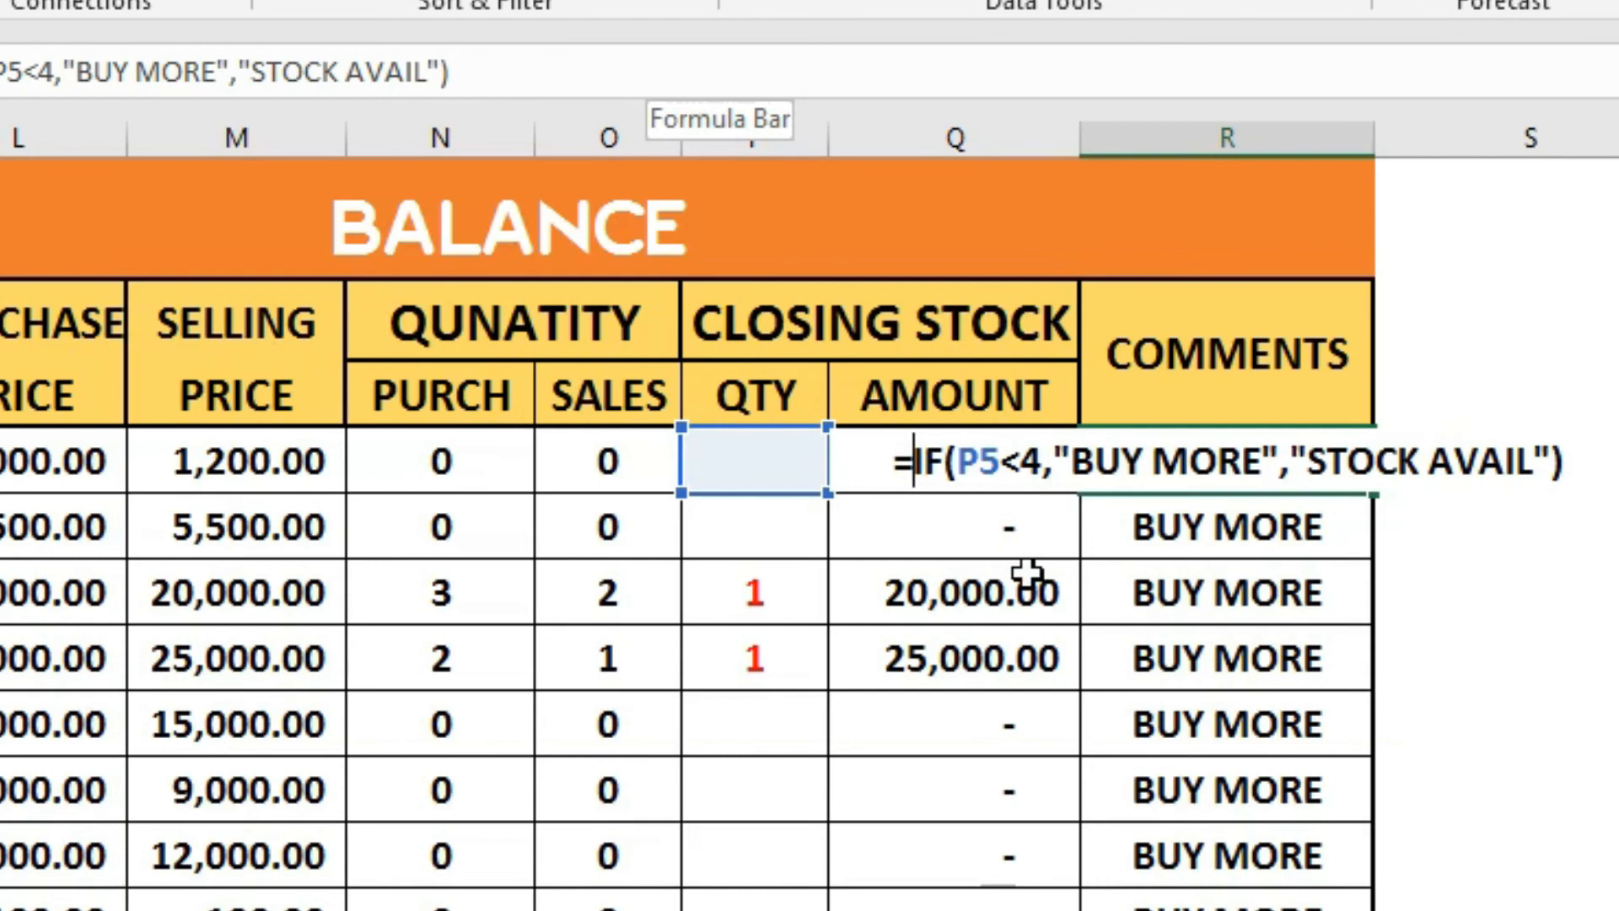
type("IF(")
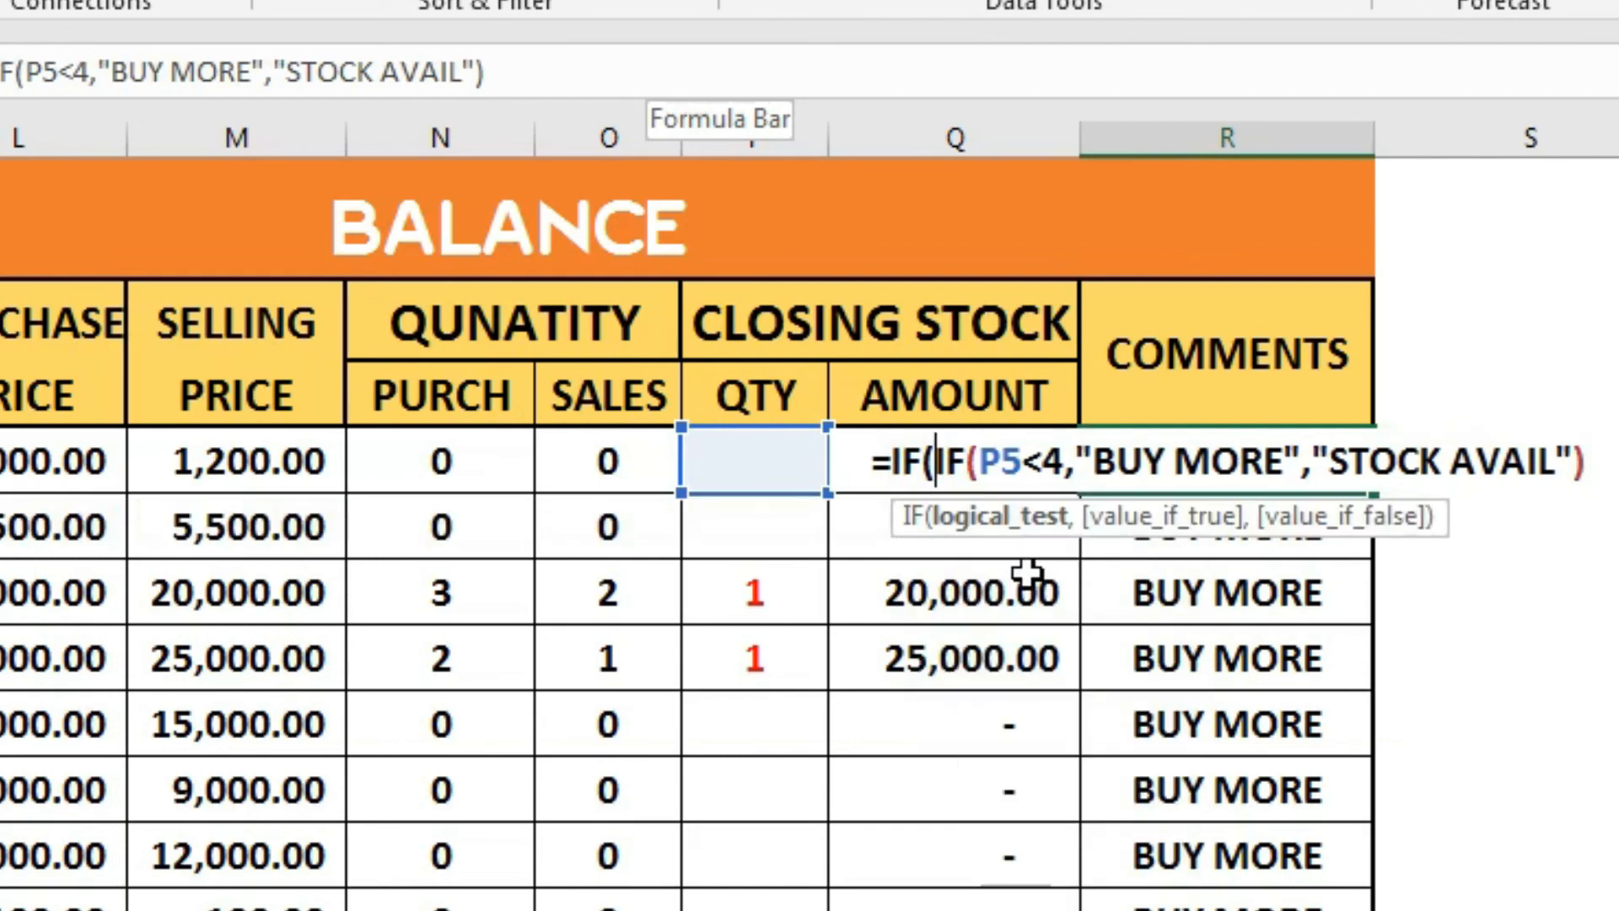
left_click(739, 477)
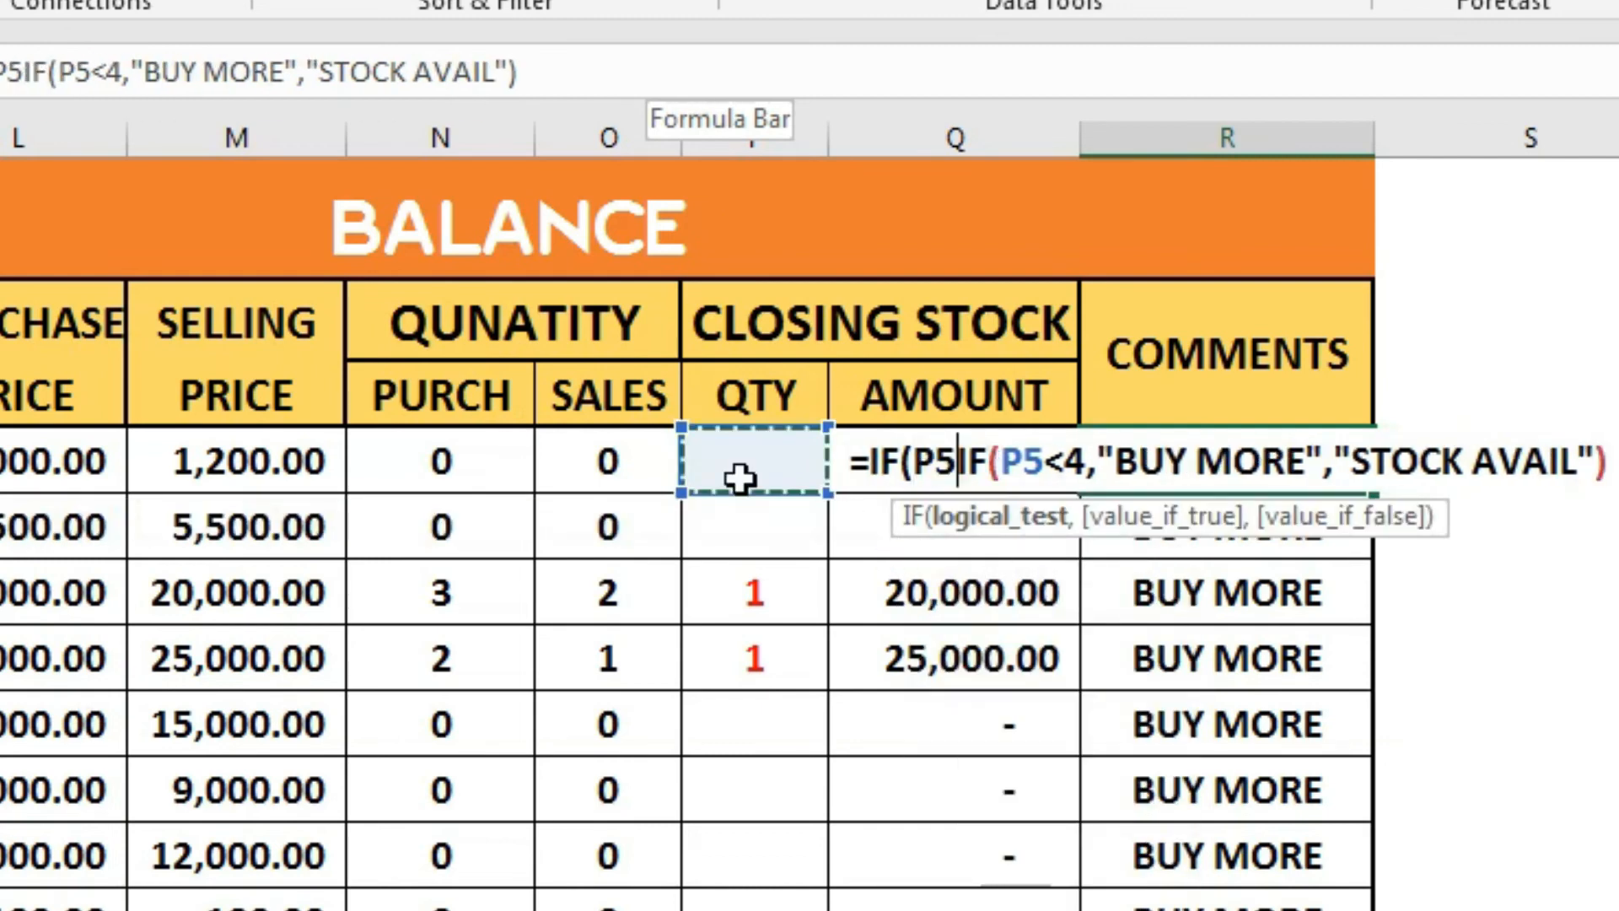
type("=")
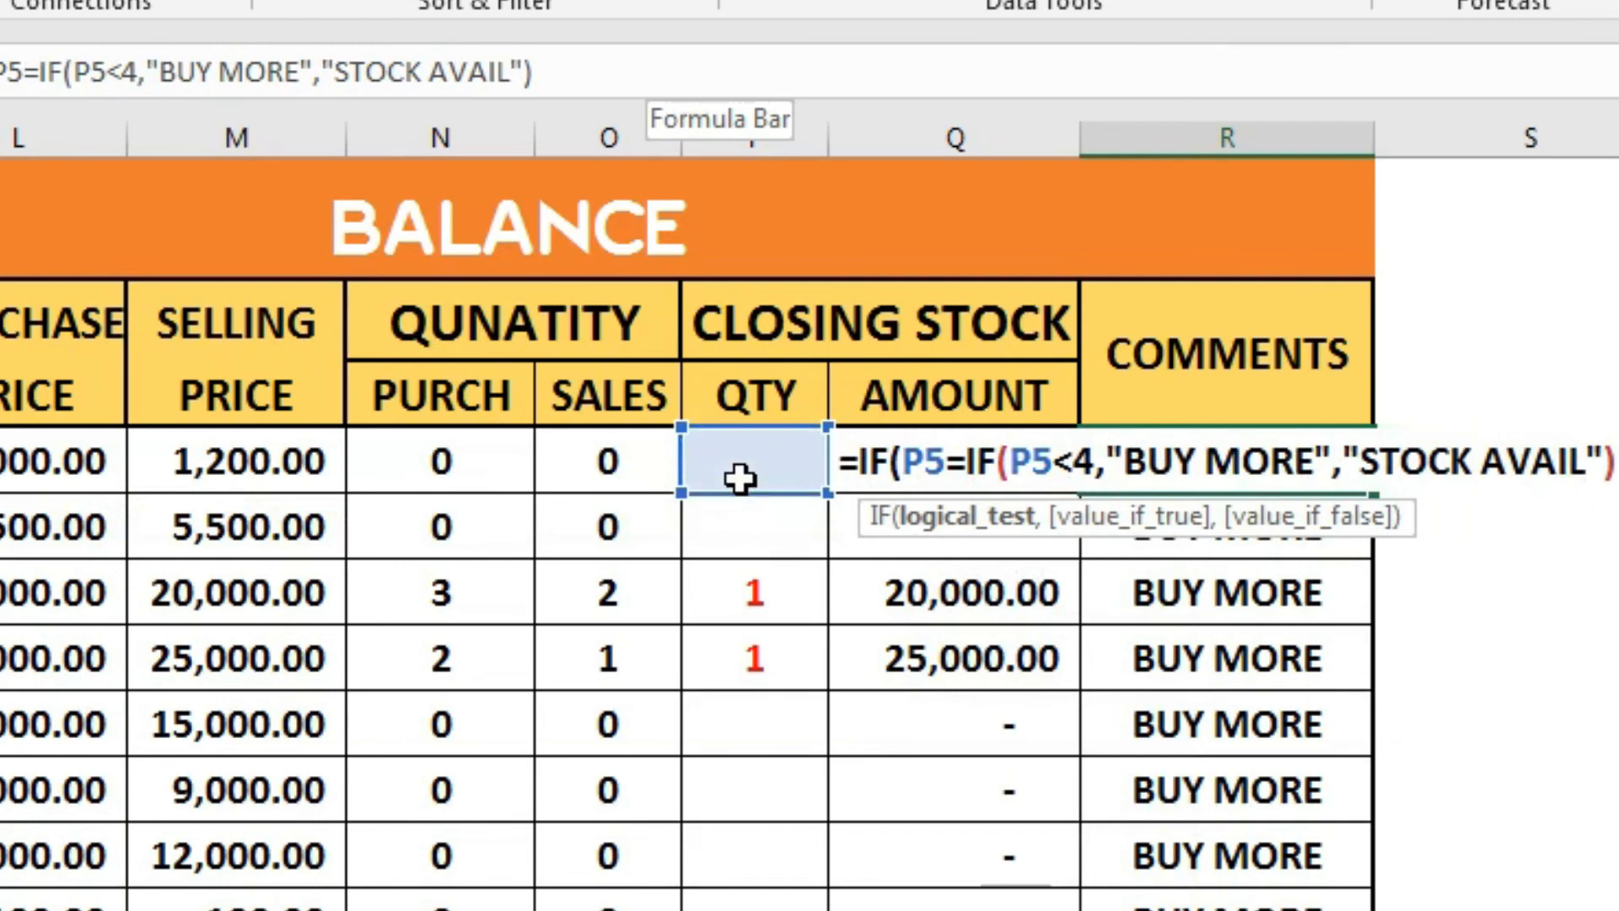
type("0")
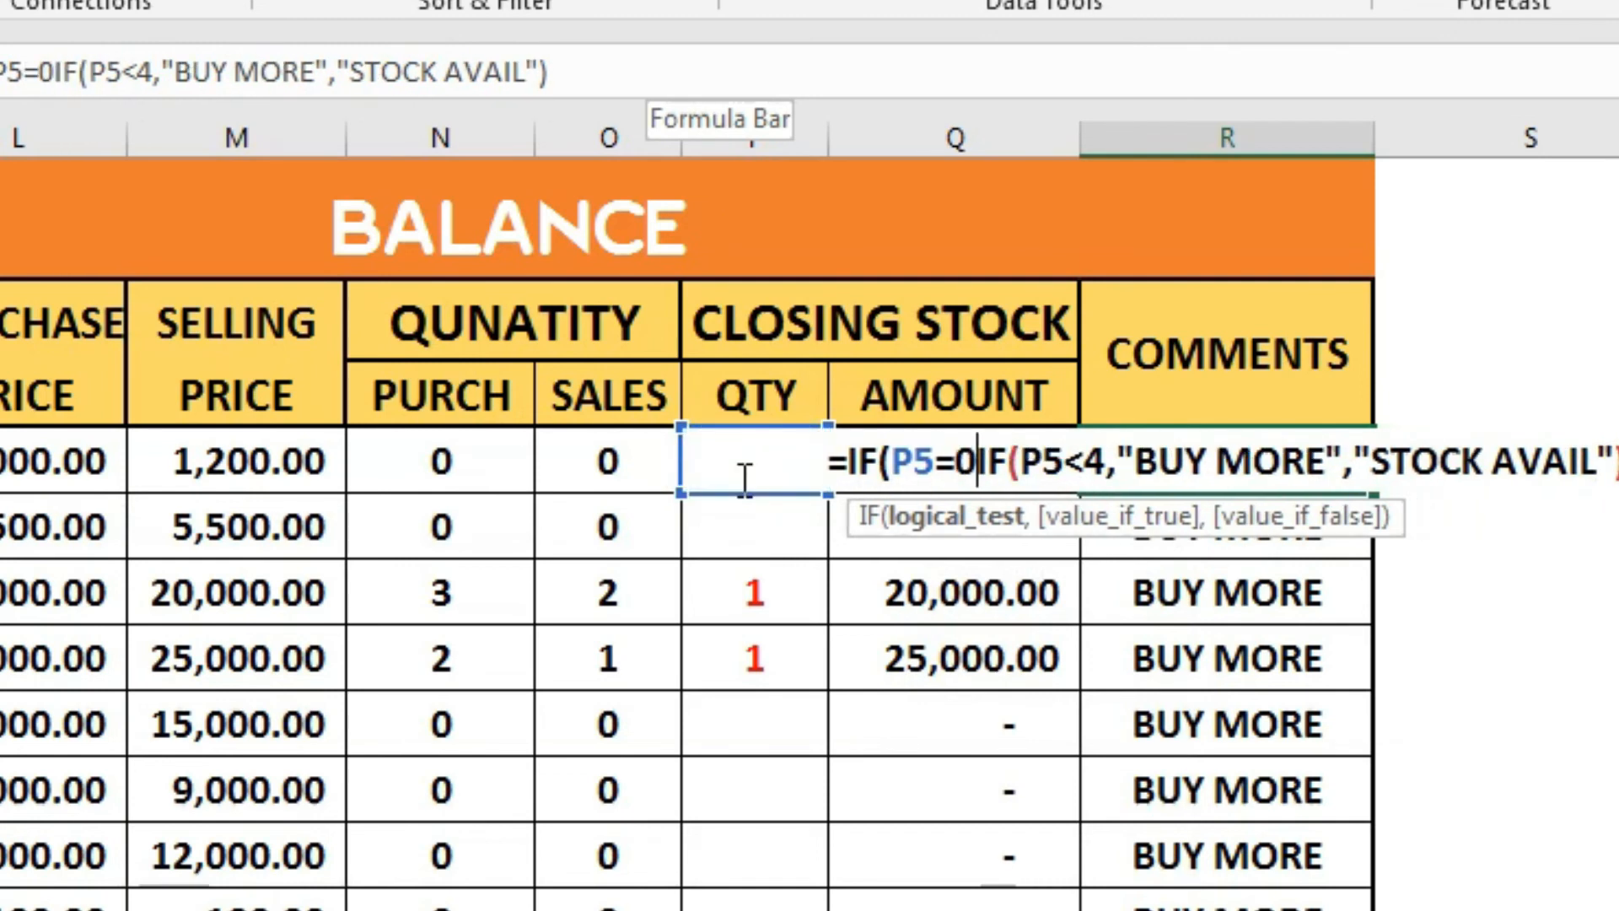
- Return "" for zero stock and complete the R5 formula as =IF(P5=0,"",IF(P5<4,"BUY MORE","STOCK AVAIL")), accepting the proposed correction
type(",\"\"")
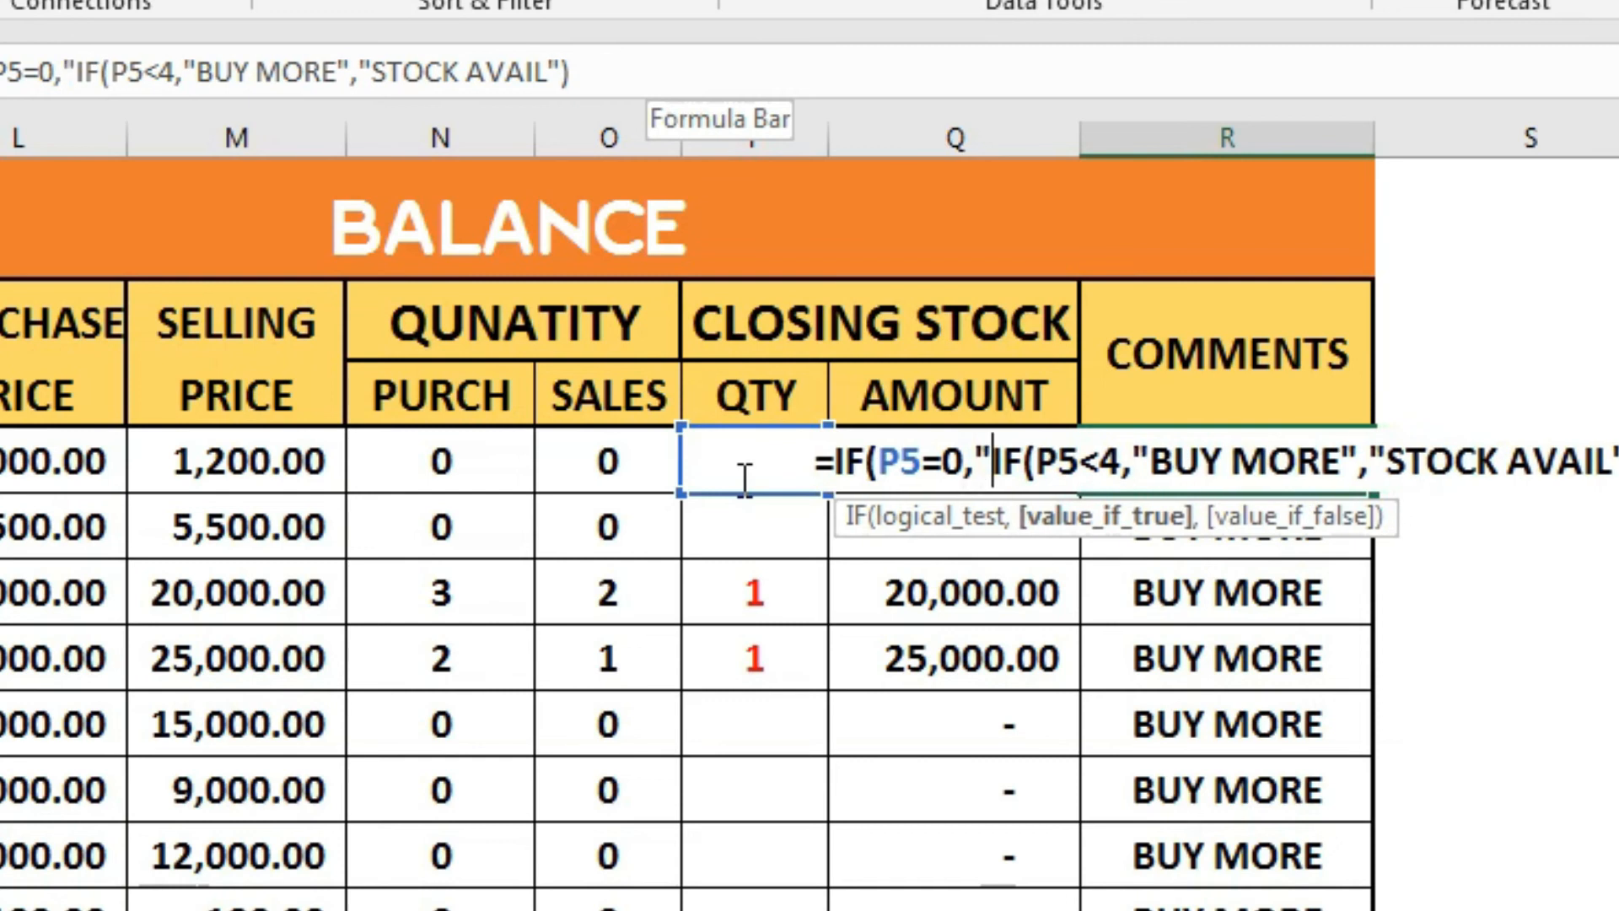
type(",")
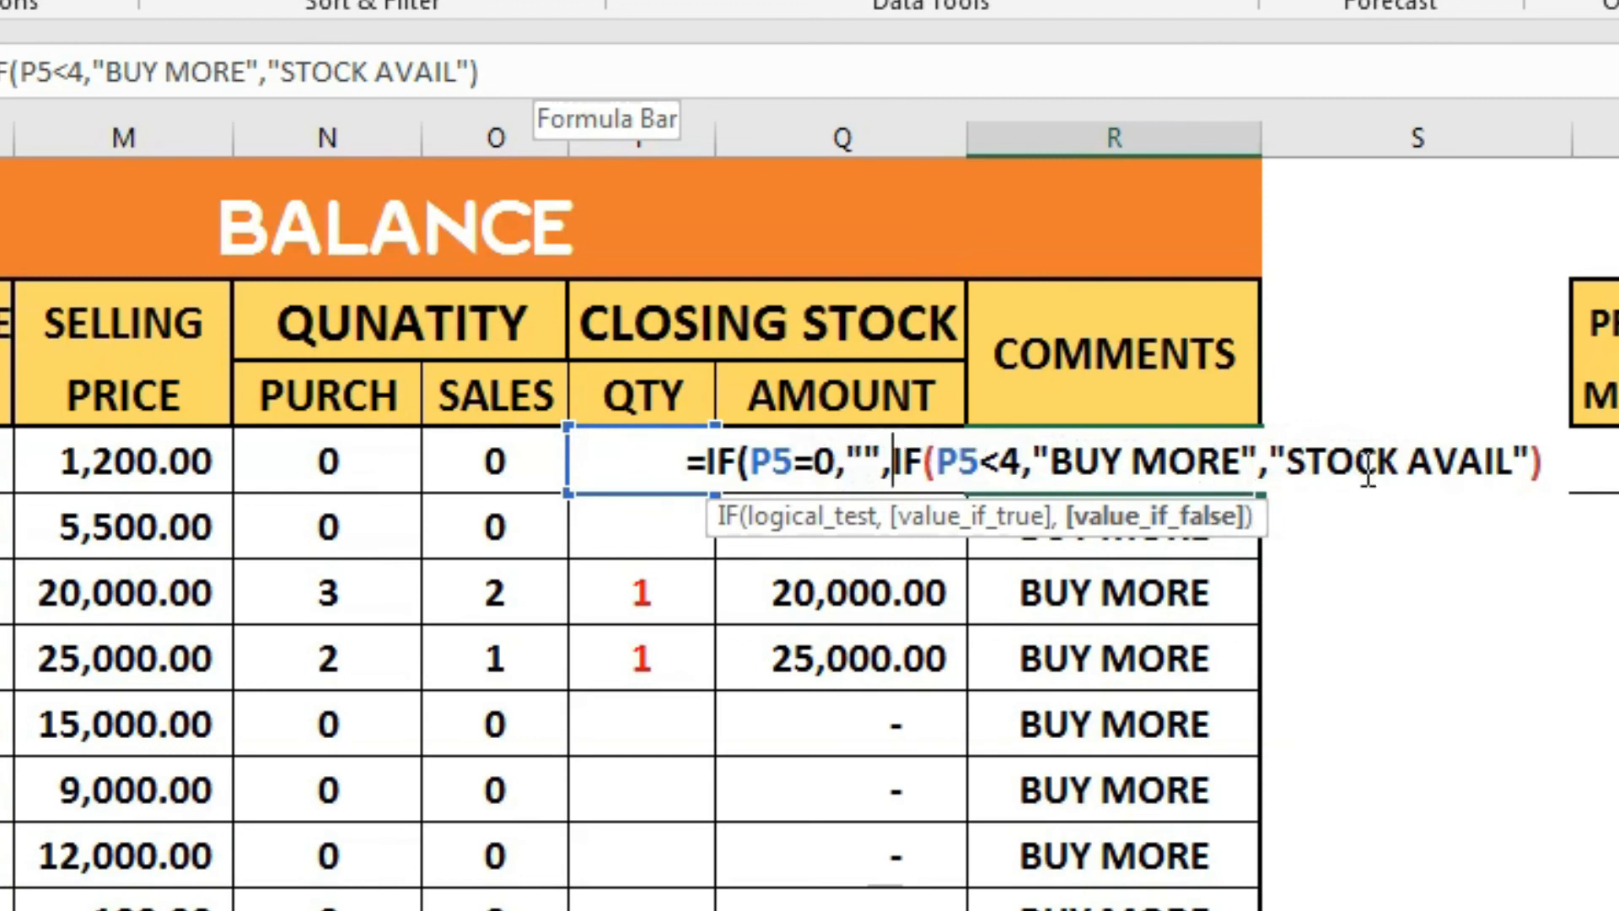
key("Return")
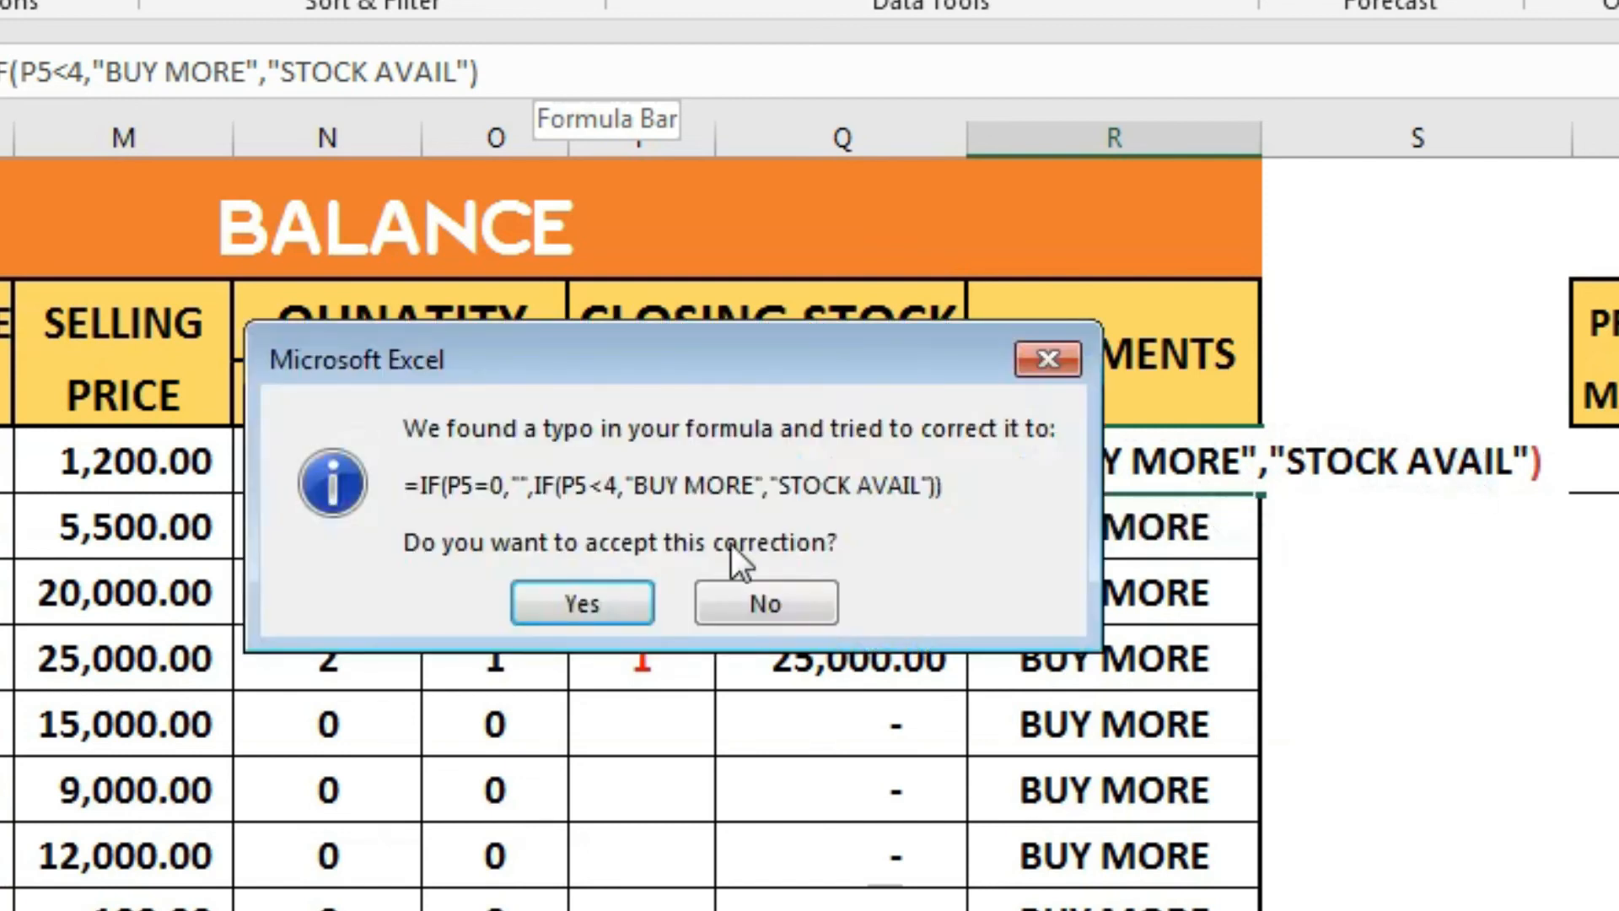
left_click(574, 610)
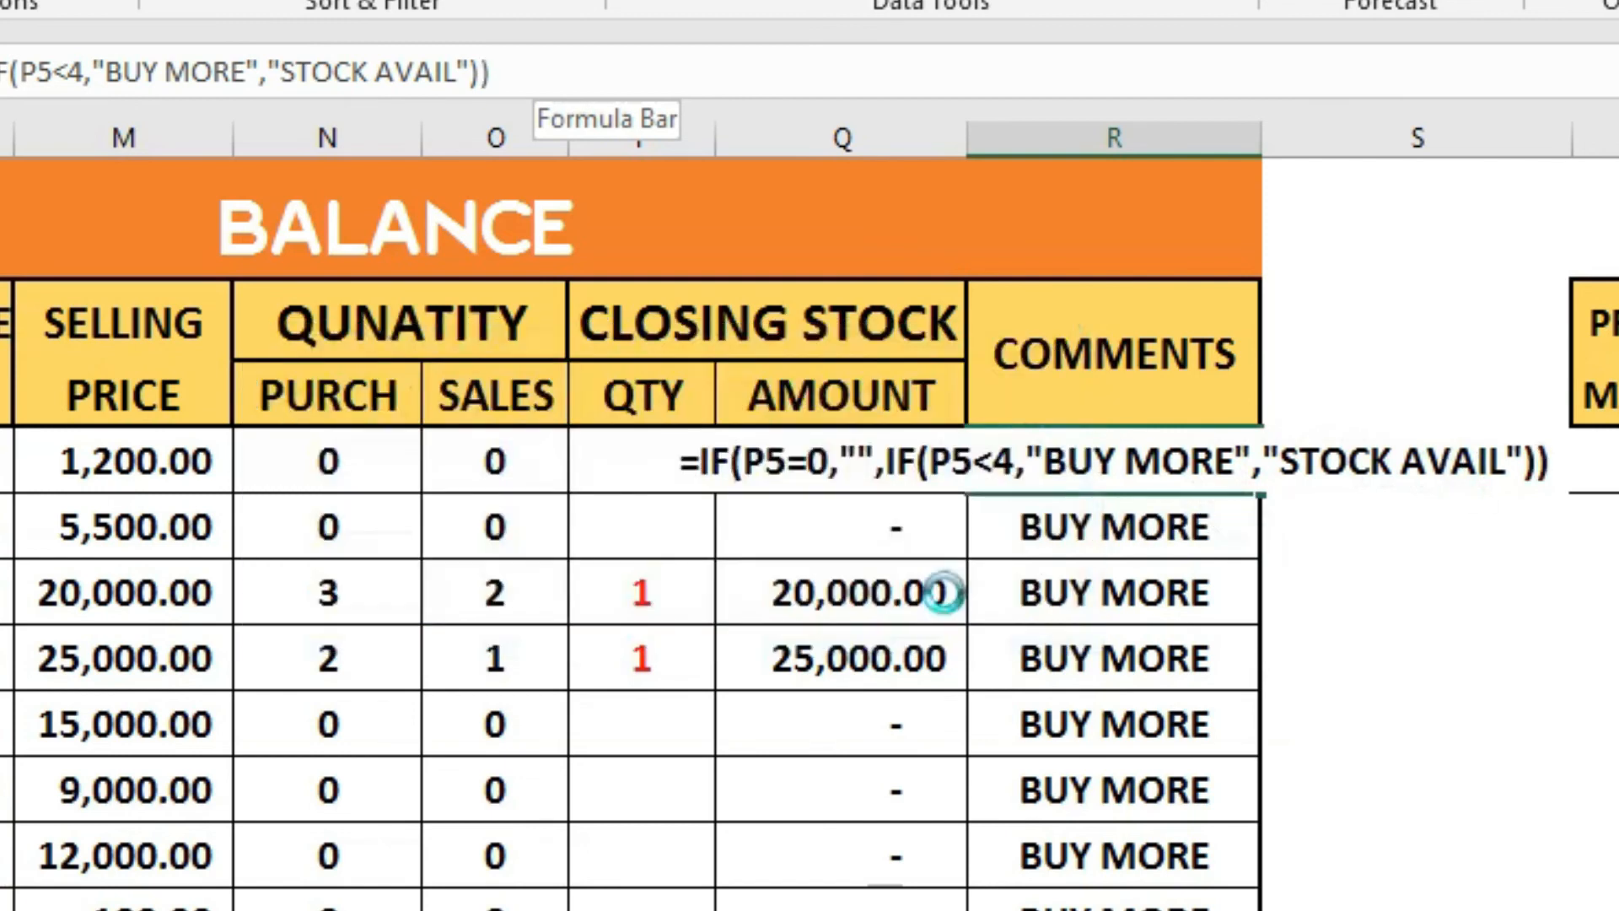
- Fill the nested IF formula from R5 down the COMMENTS column for all product rows
left_click(1195, 478)
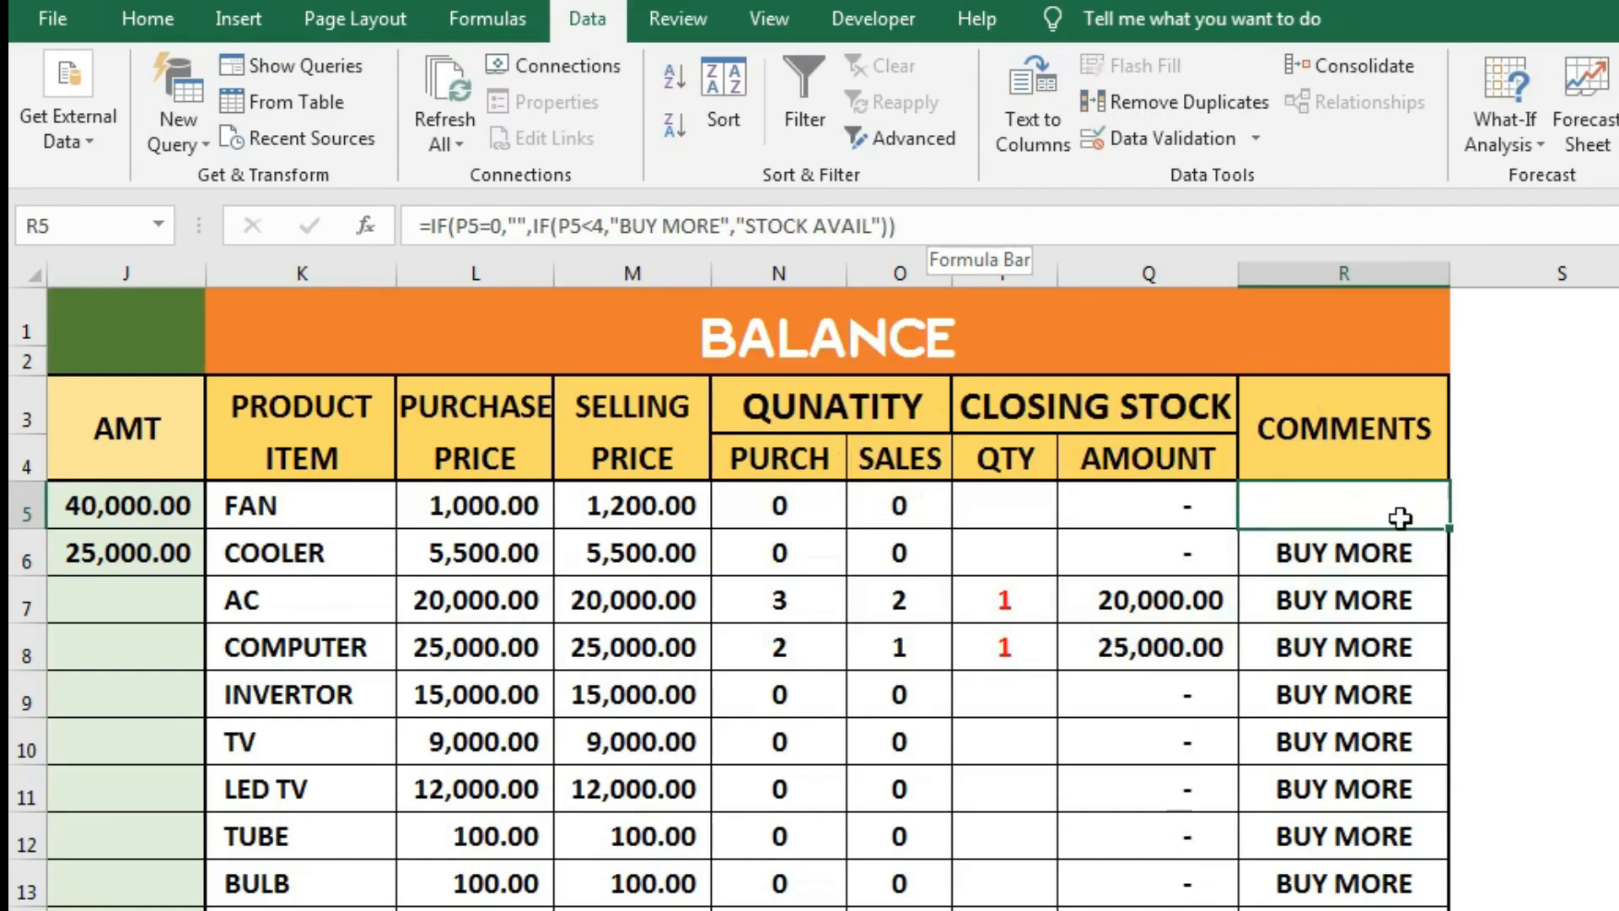
double_click(1452, 530)
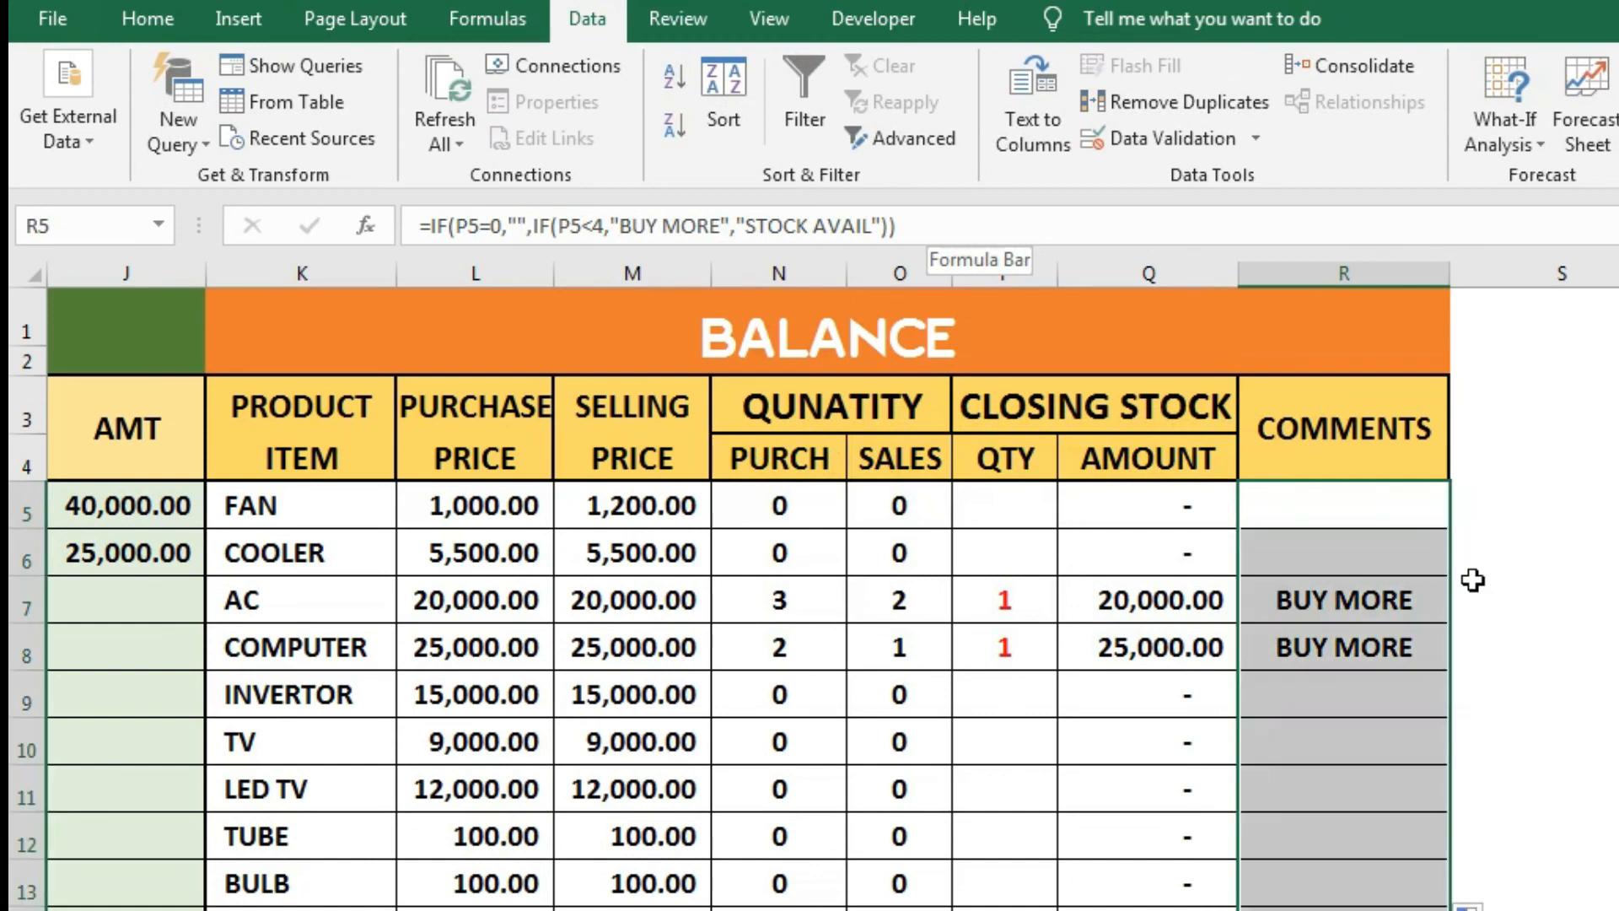
left_click(1394, 516)
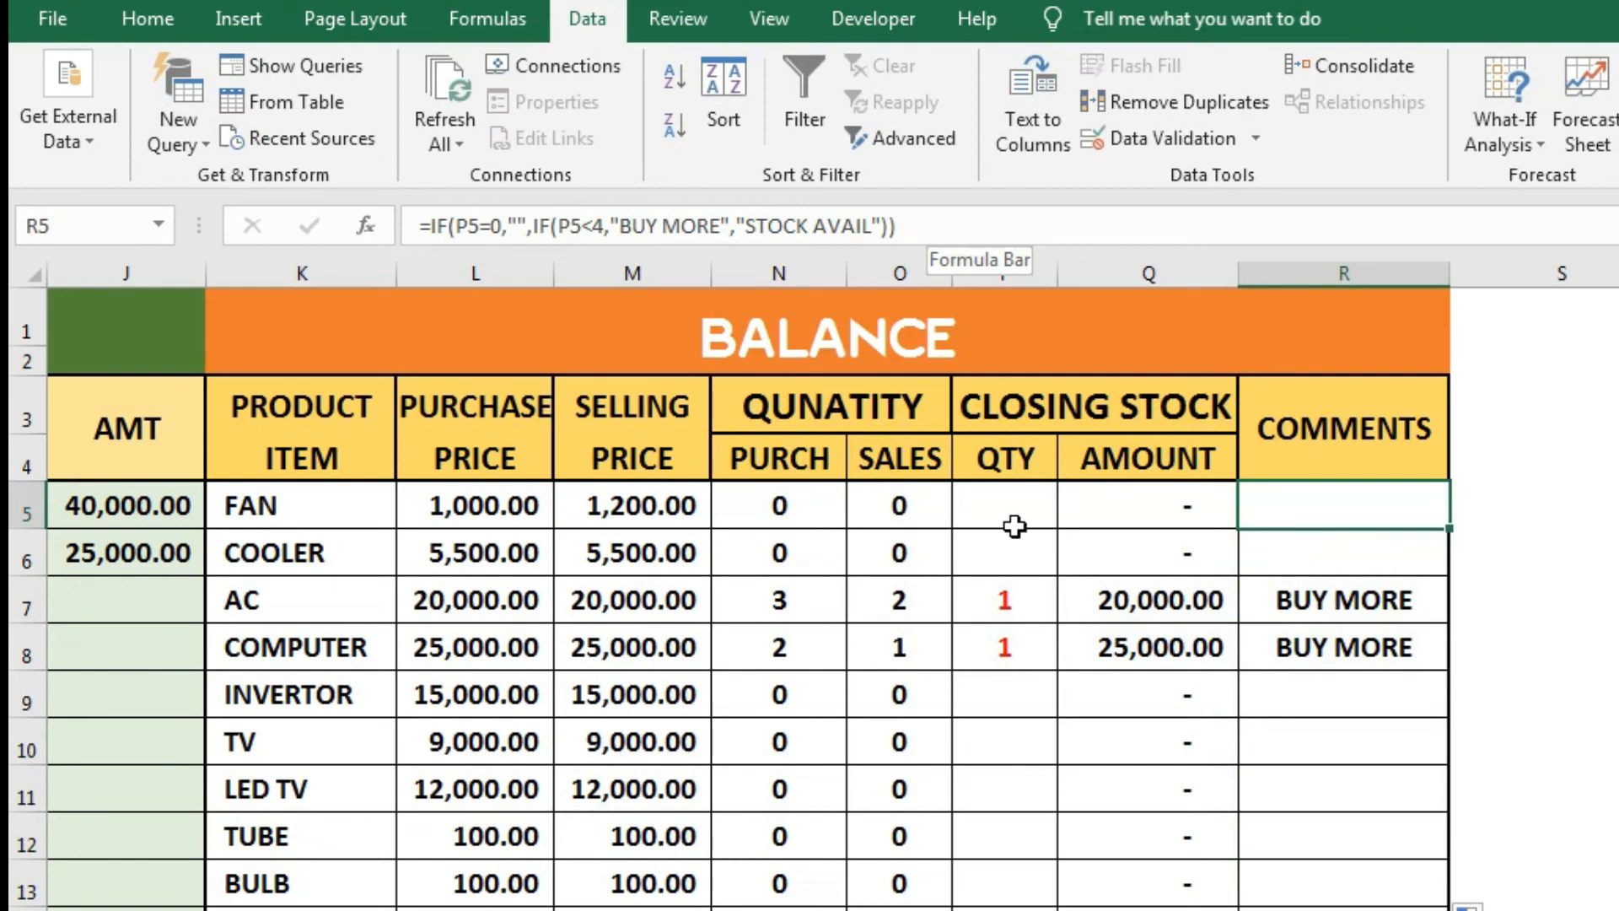
- Enter 1, 2 and 2 in the purchase DATE cells A5, A6 and A7
scroll(810, 590, "left", 5)
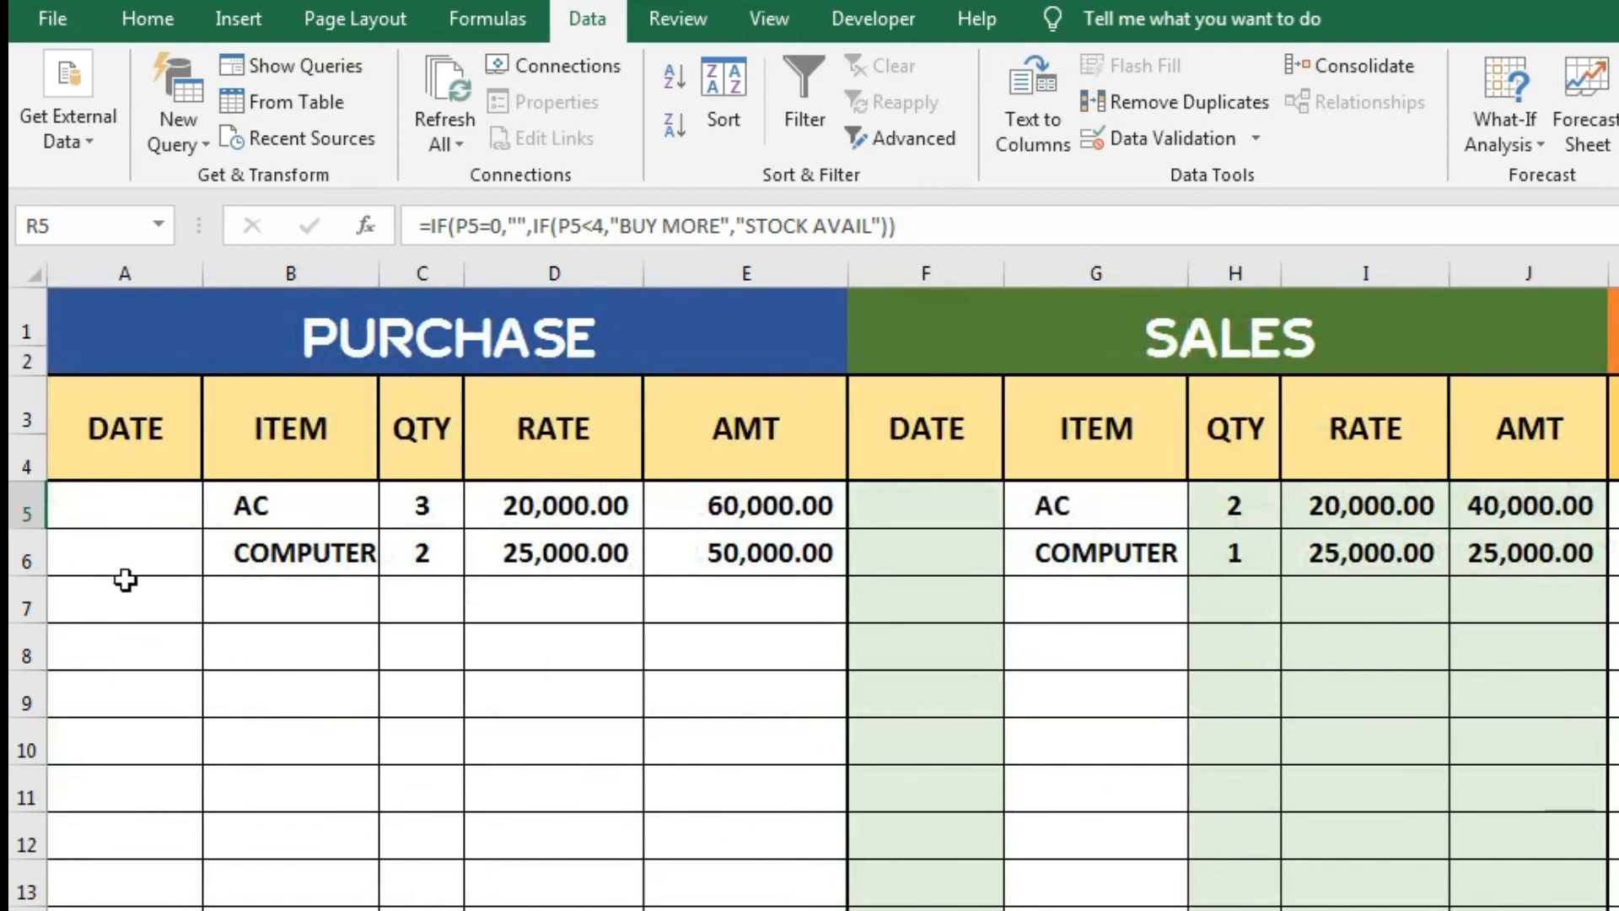
left_click(127, 506)
type("1")
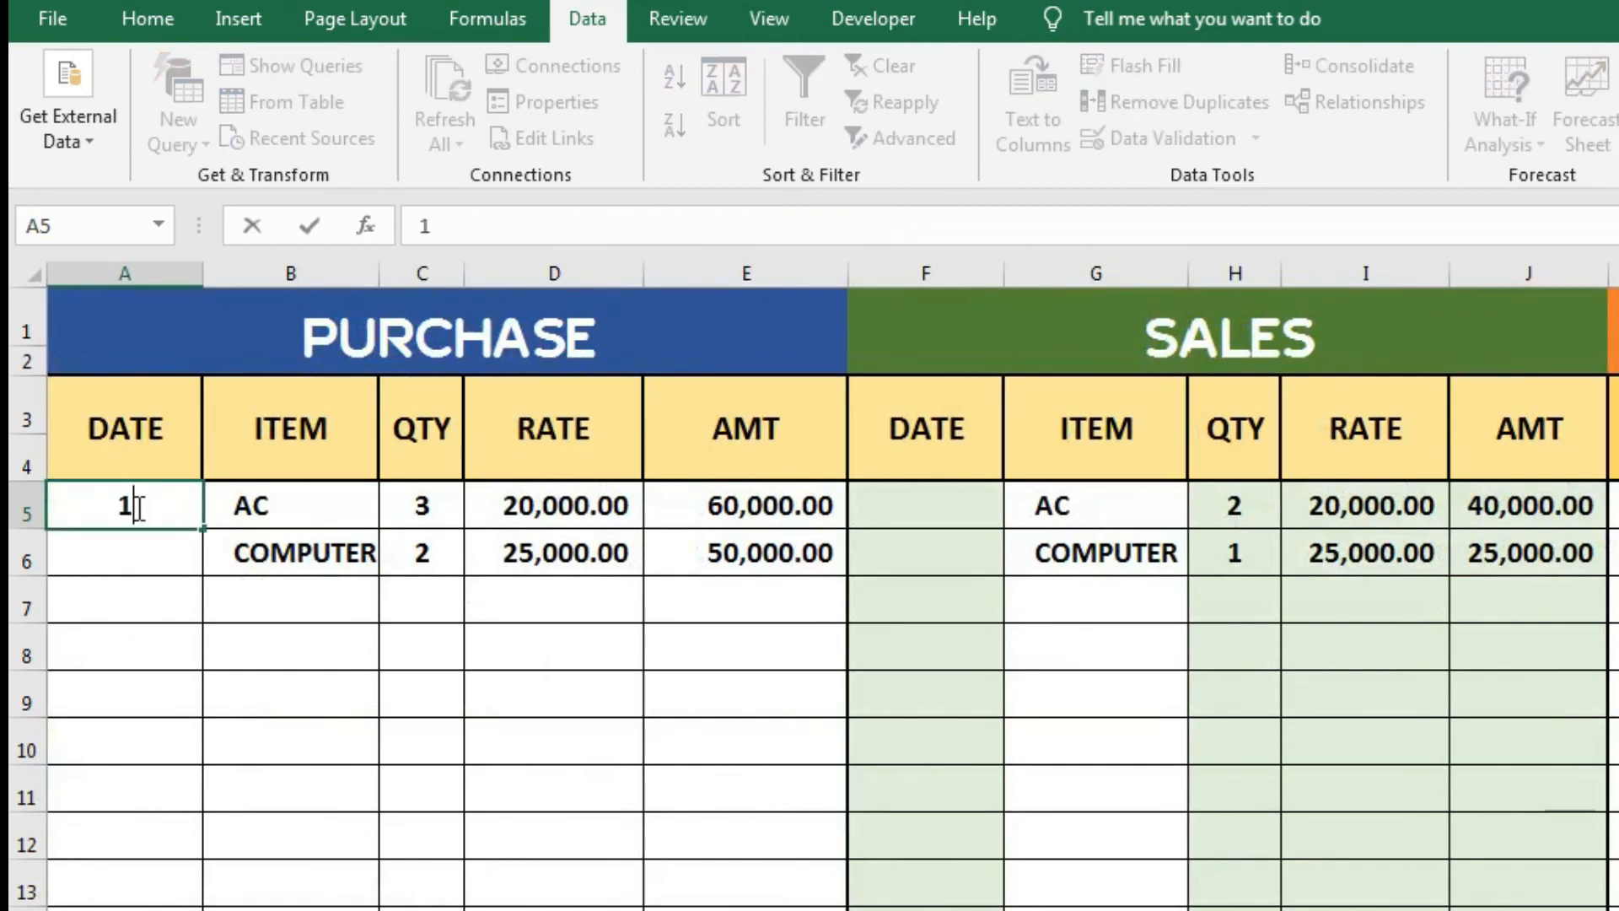
key("Return")
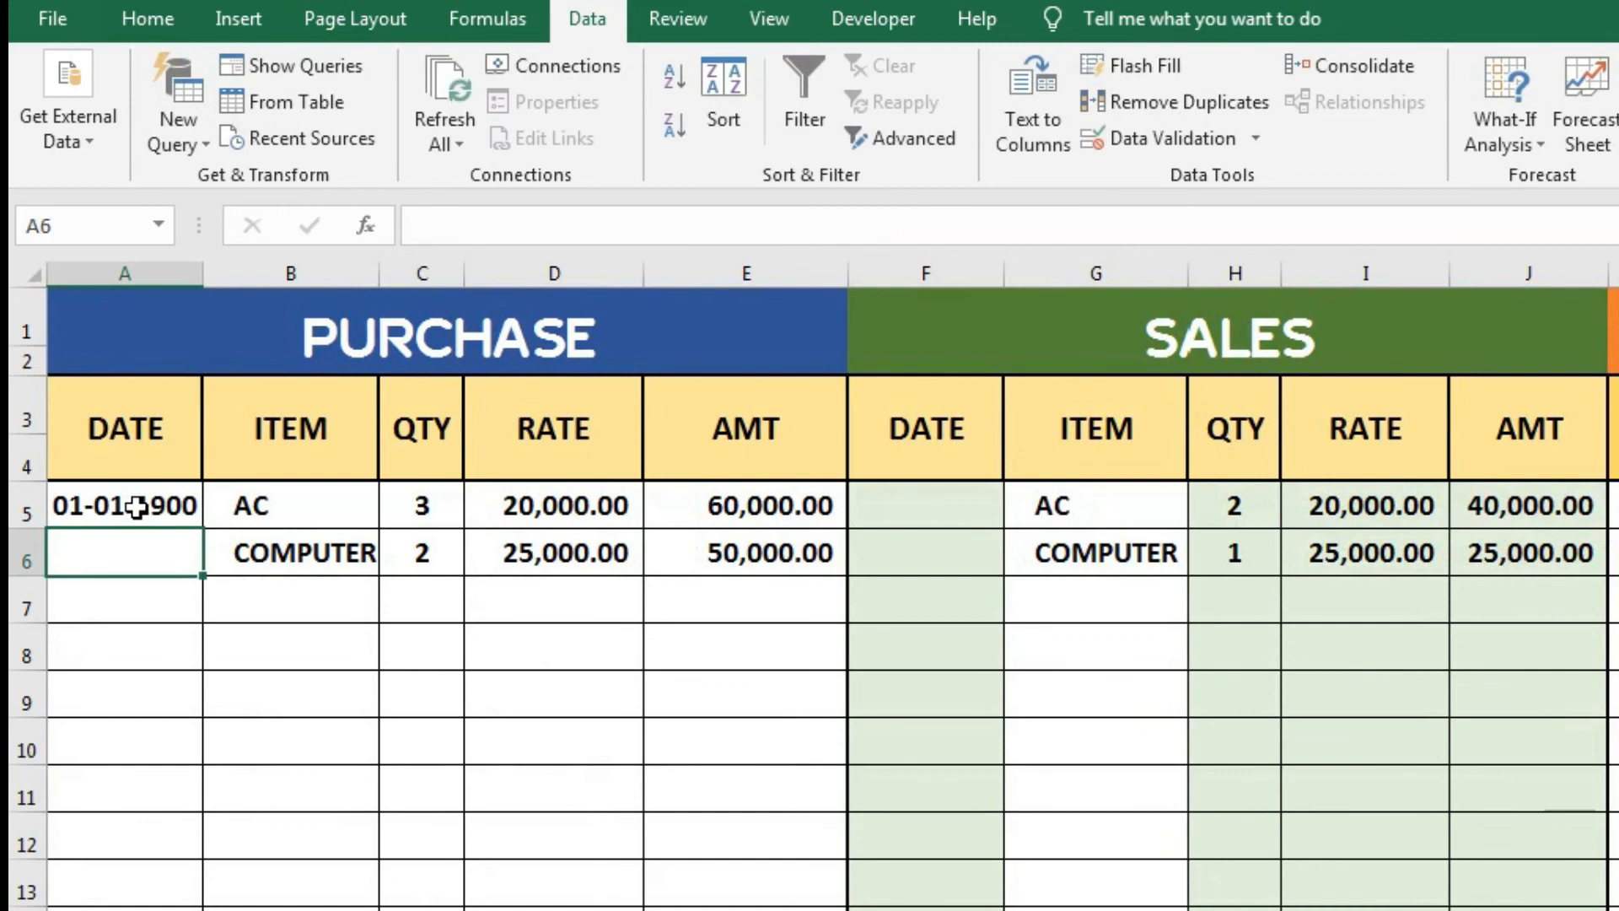
type("2")
key("Return")
type("2")
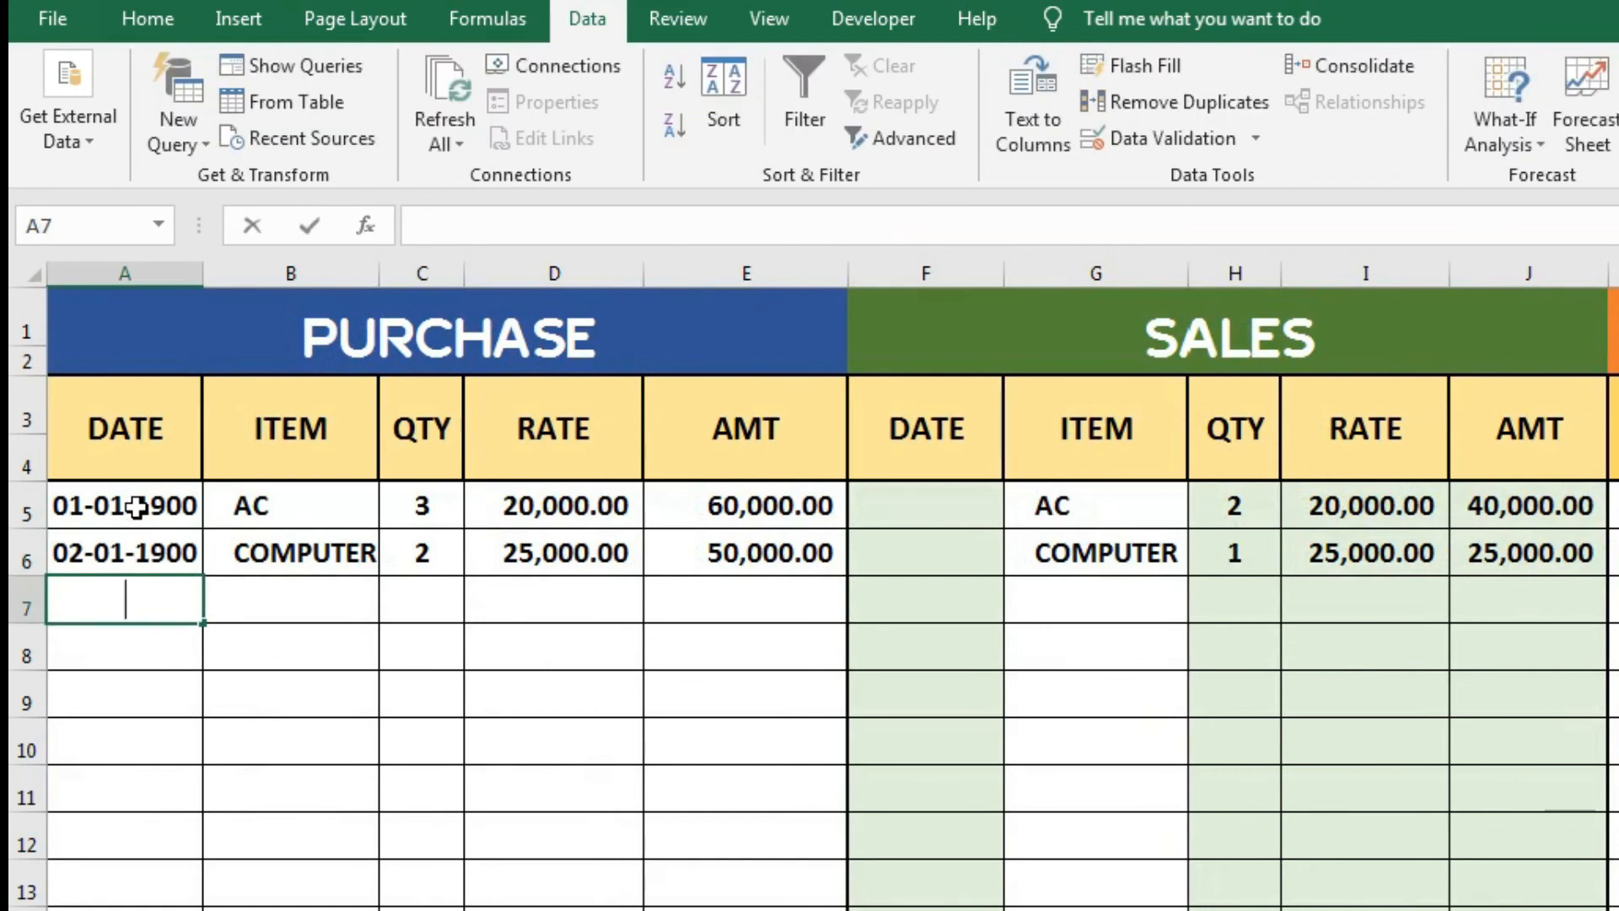
key("Return")
- Add FAN as the purchase item in row 7 with a quantity of 5
key("Right")
key("Up")
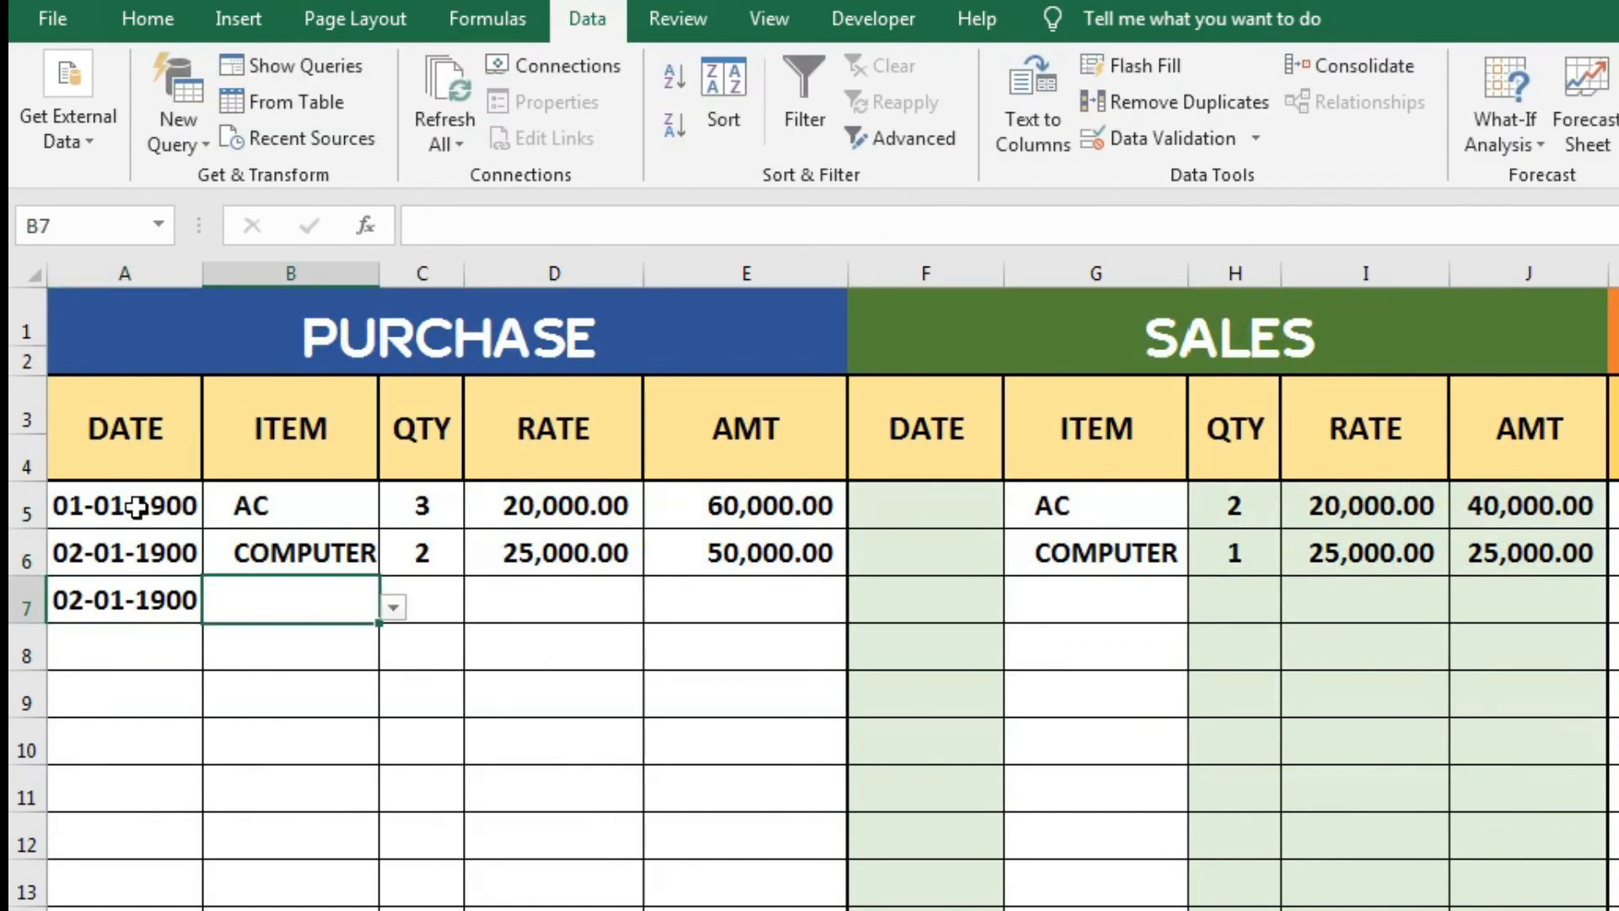
type("FAN")
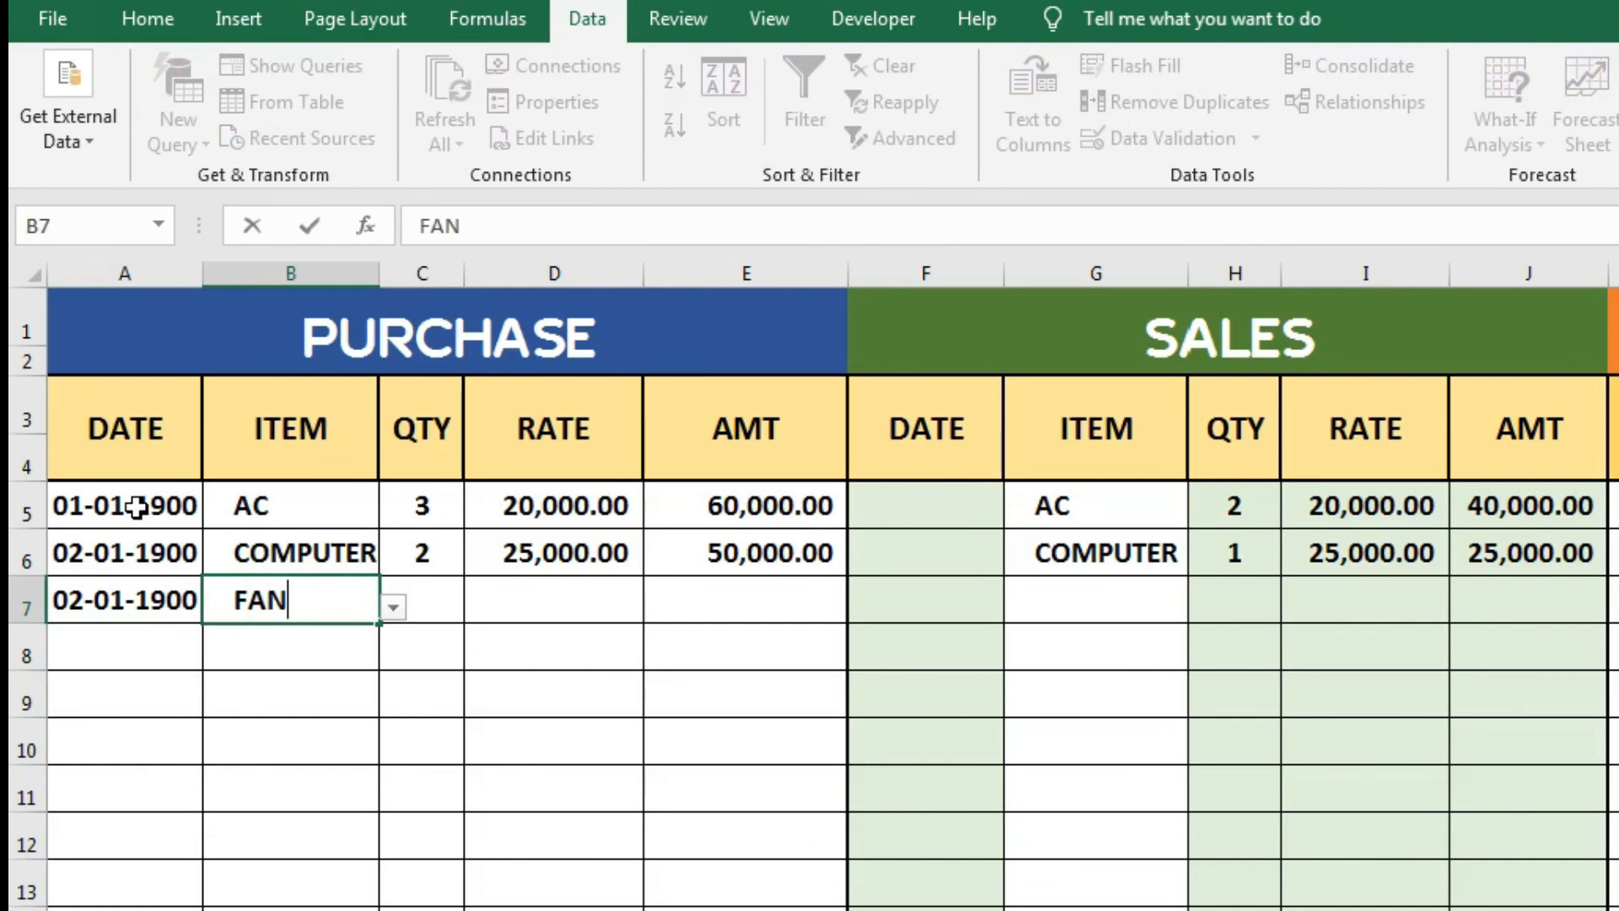
left_click(393, 608)
left_click(321, 646)
left_click(451, 607)
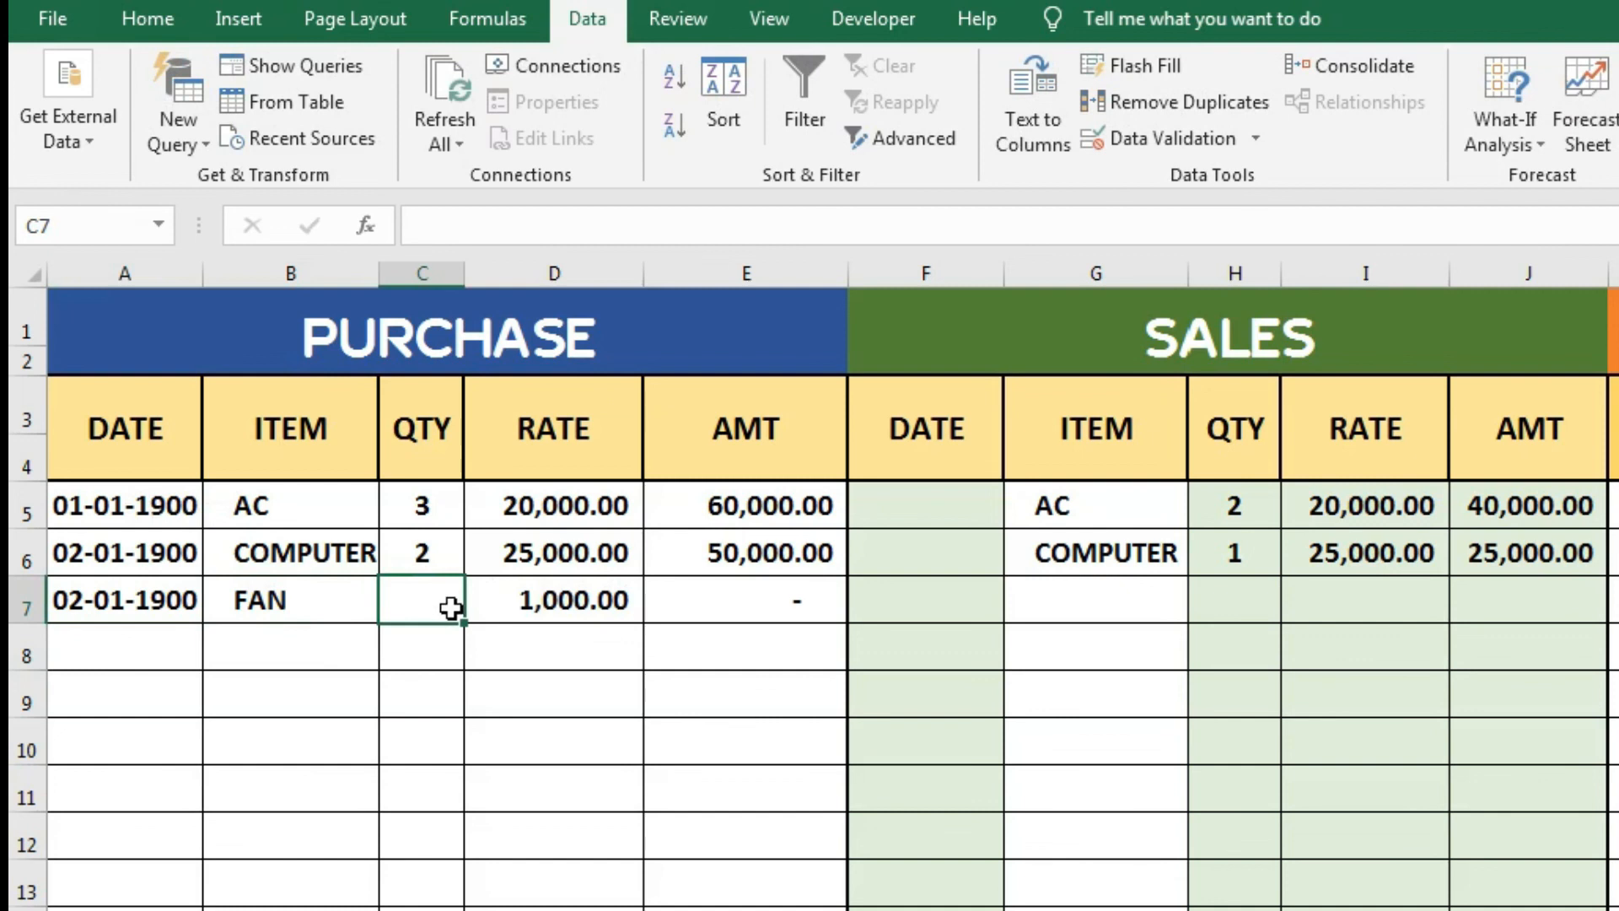
type("5")
left_click(560, 683)
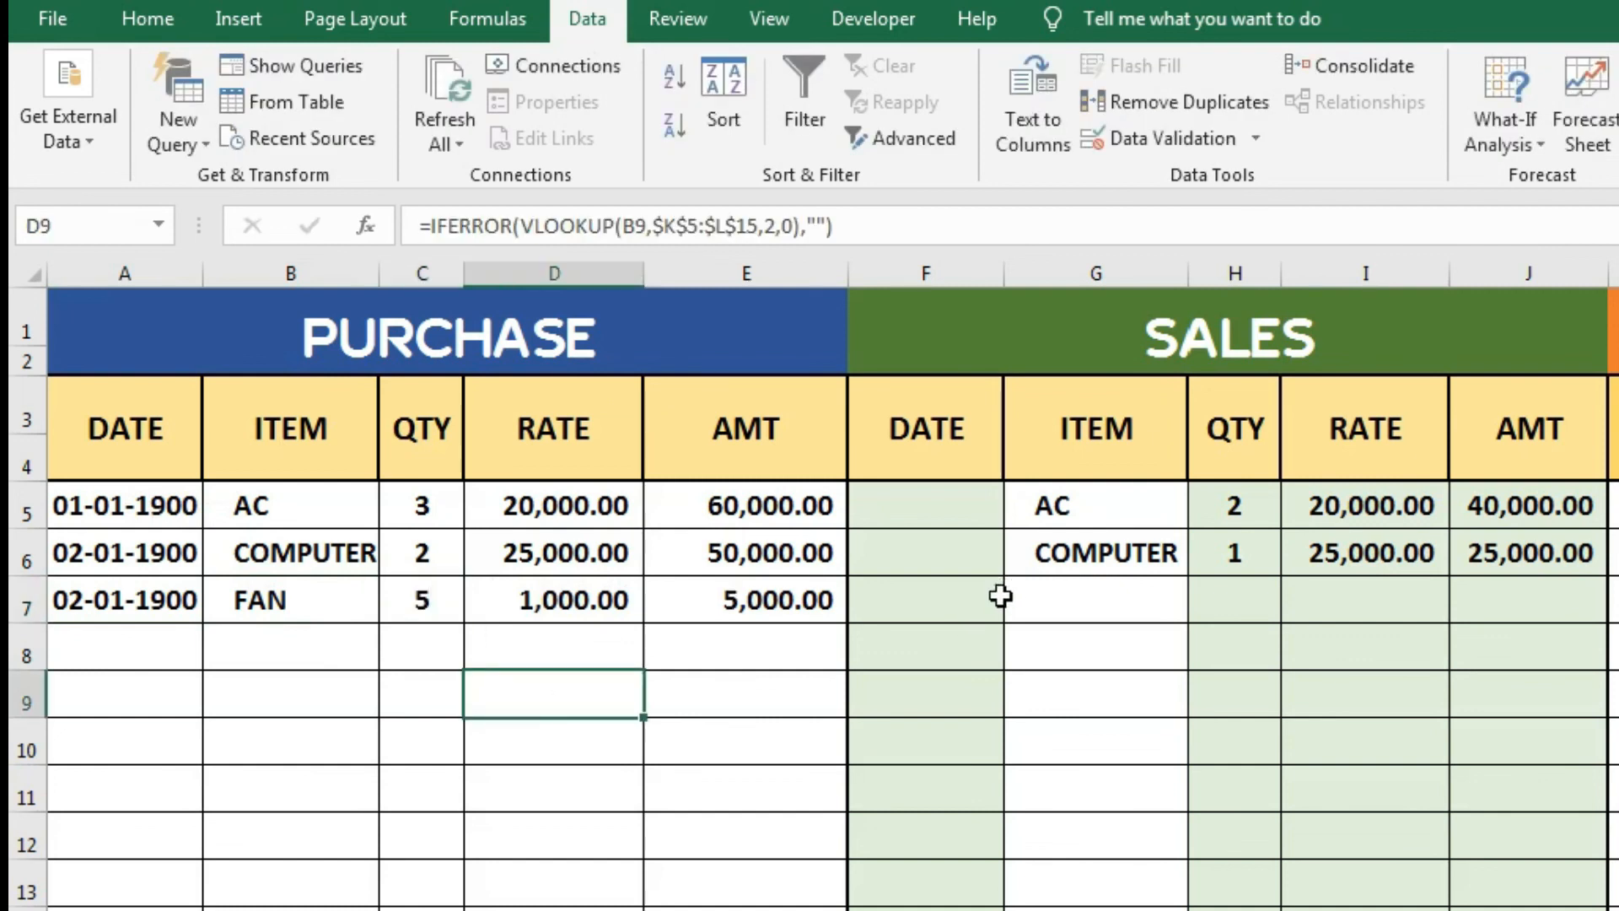
- Add FAN as the sales item in row 7 with a quantity of 2, choosing it from the item dropdown
left_click(1138, 607)
type("FA")
key("Return")
key("Escape")
left_click(1201, 607)
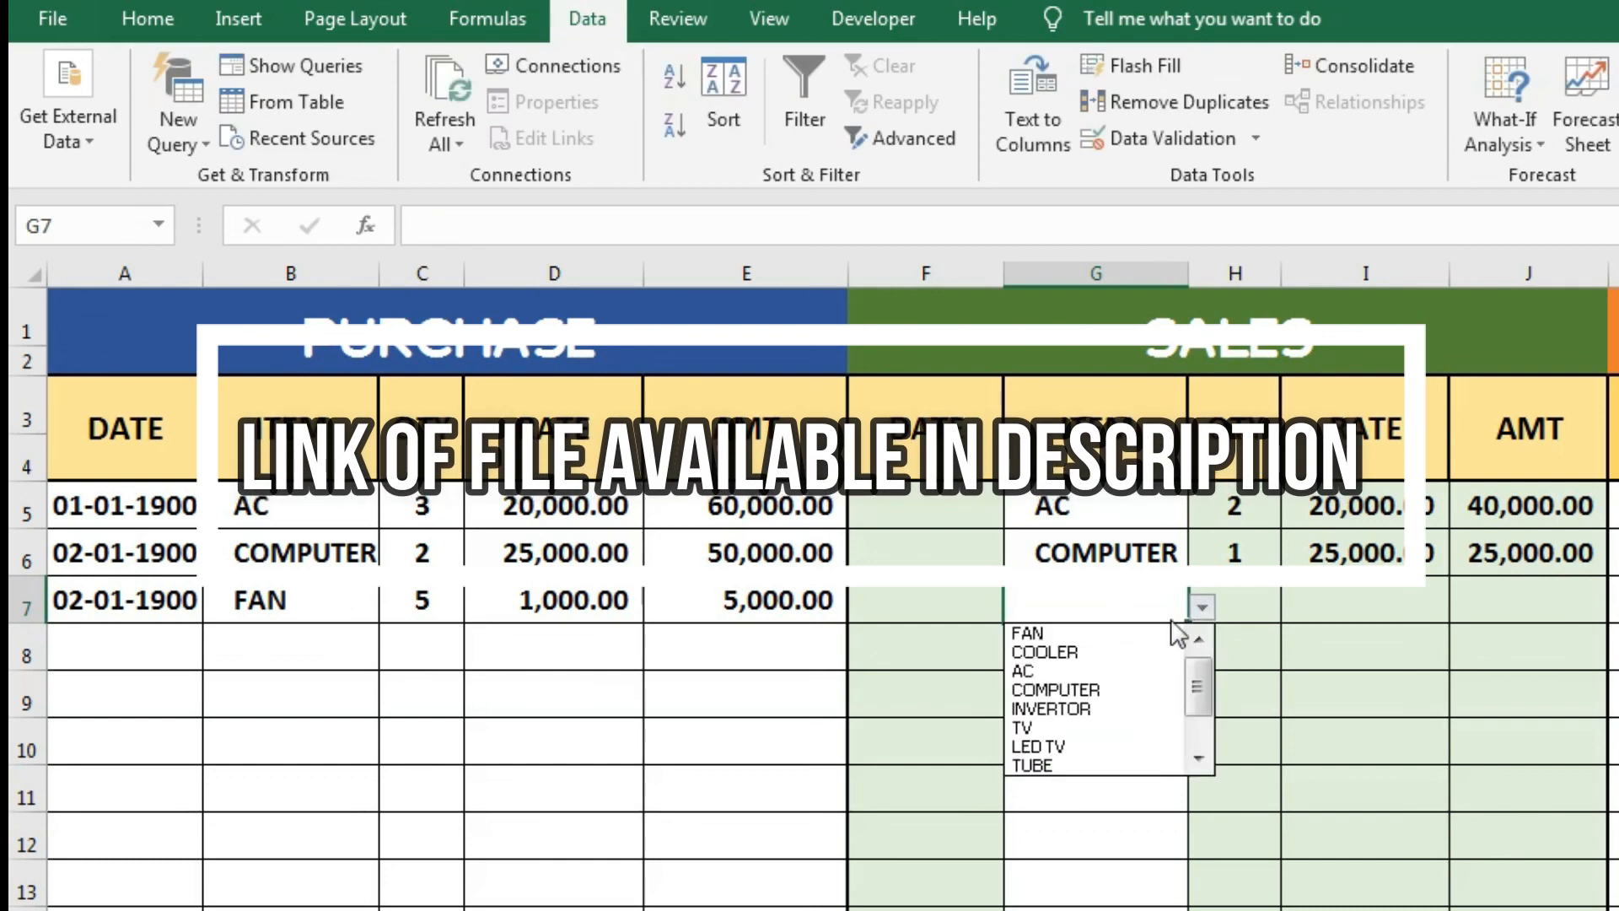
left_click(1101, 634)
left_click(1240, 607)
double_click(1239, 607)
type("2")
left_click(1293, 661)
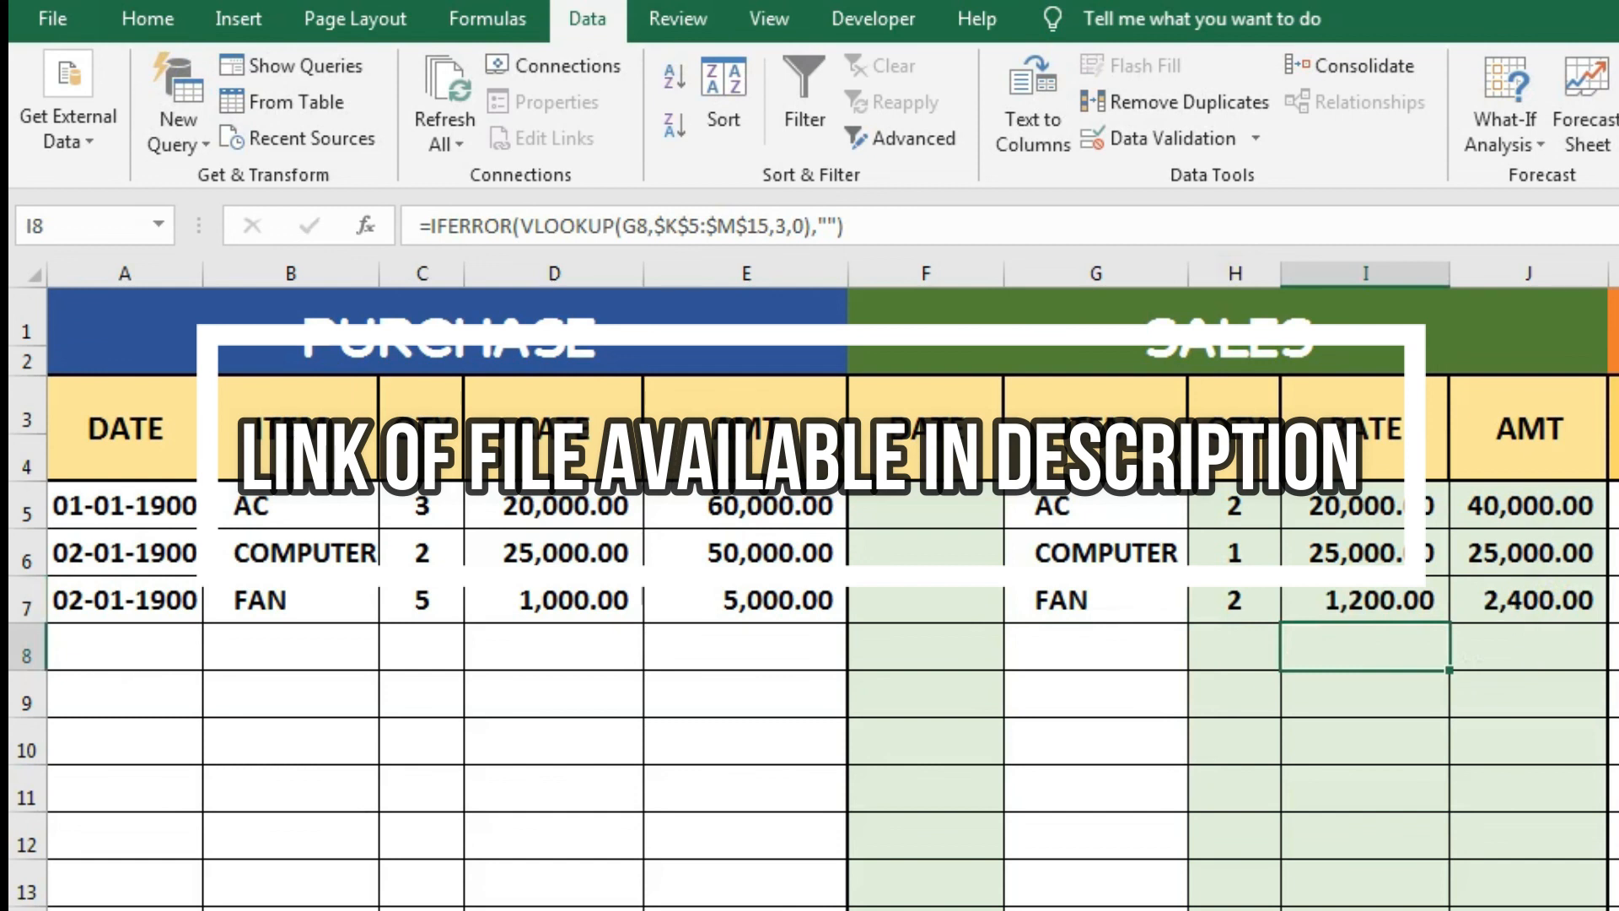
- Set the FAN purchase quantity in C7 to 10
scroll(833, 585, "right", 5)
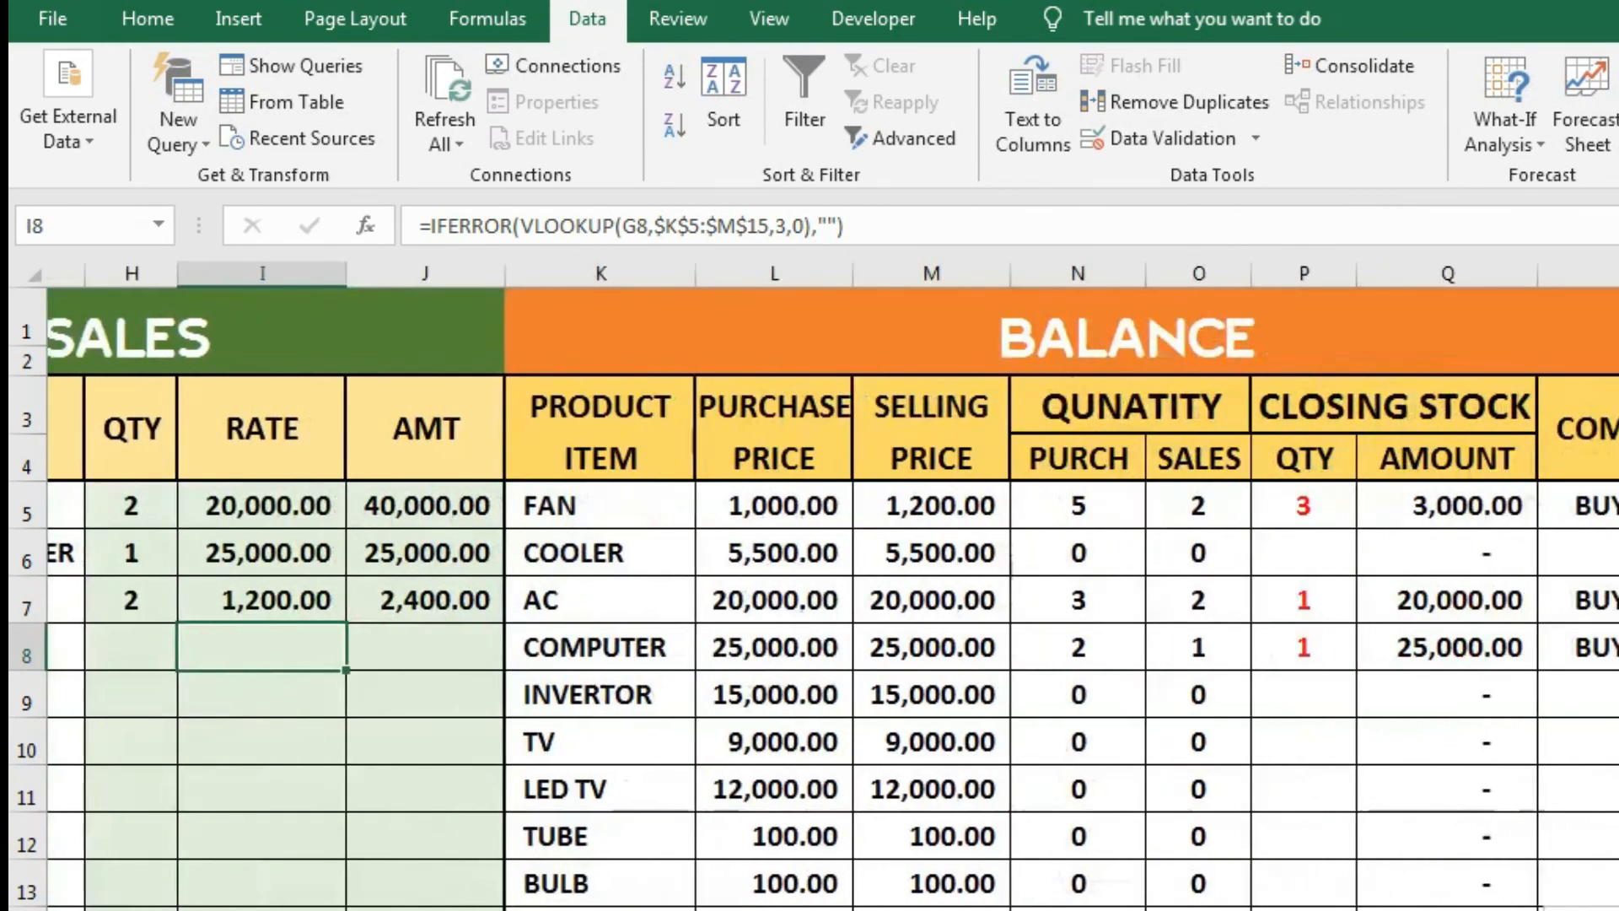
scroll(1585, 523, "right", 1)
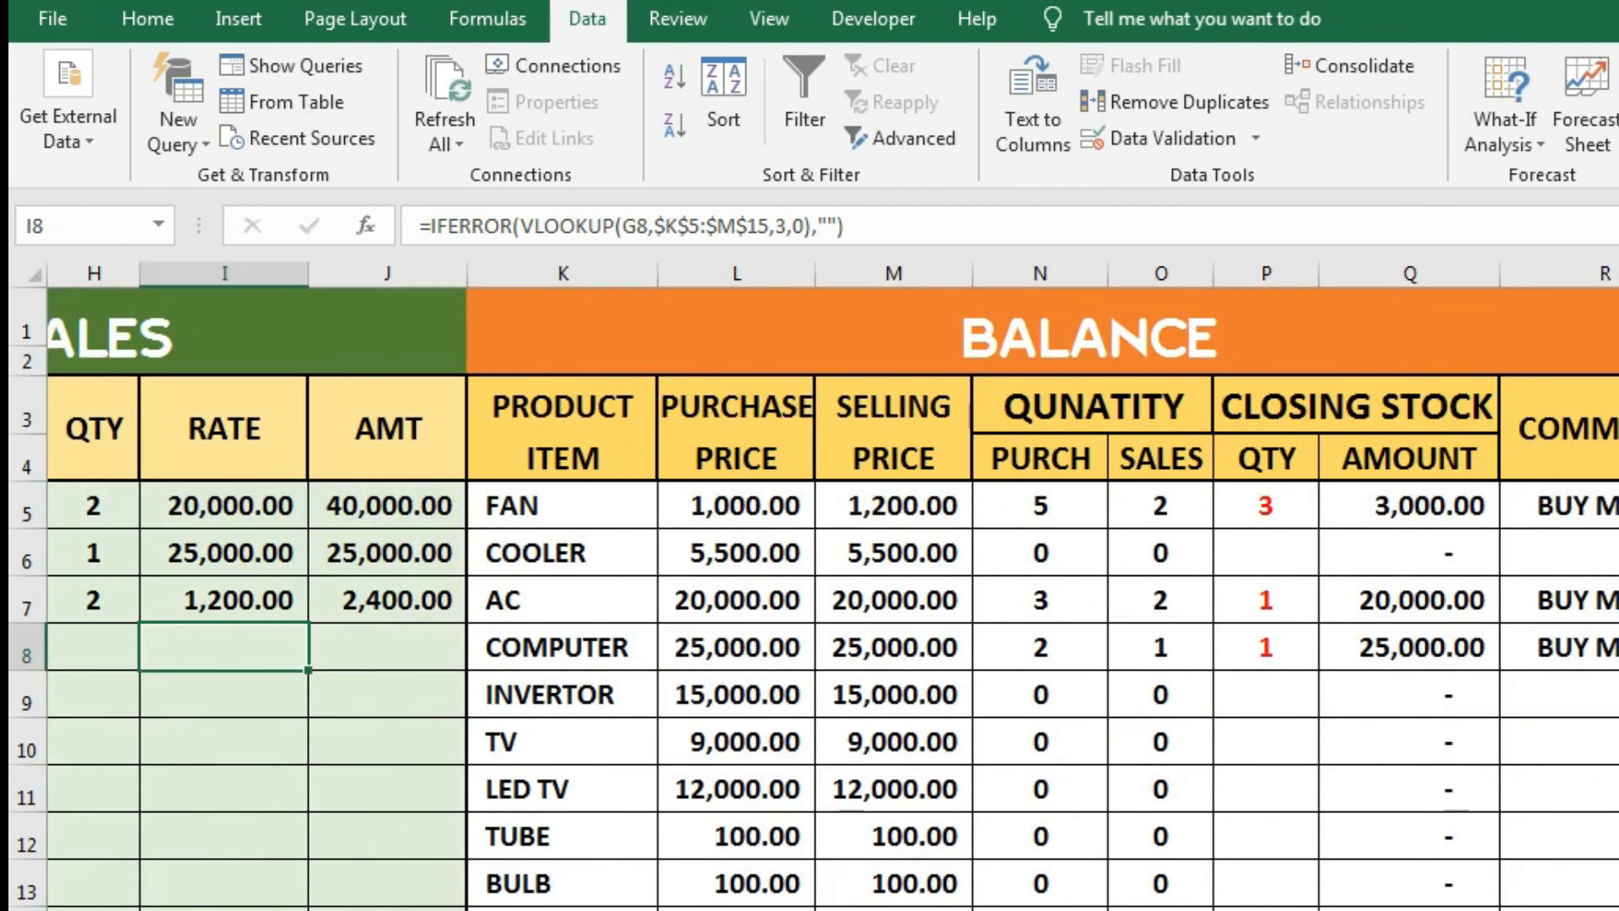
scroll(70, 435, "left", 5)
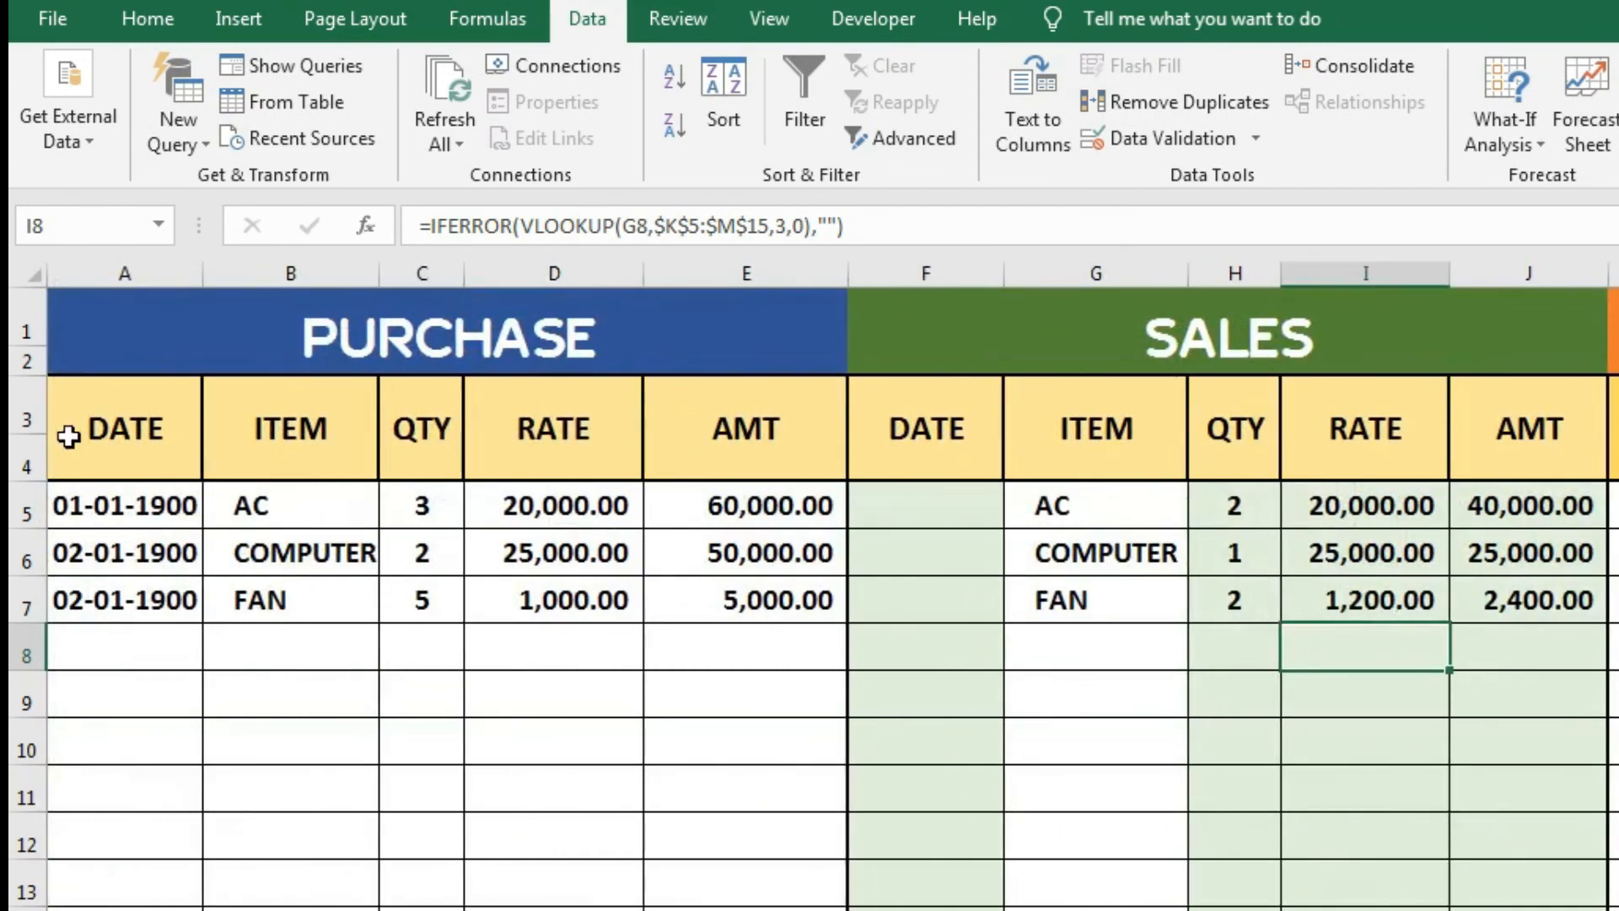
left_click(427, 599)
type("1")
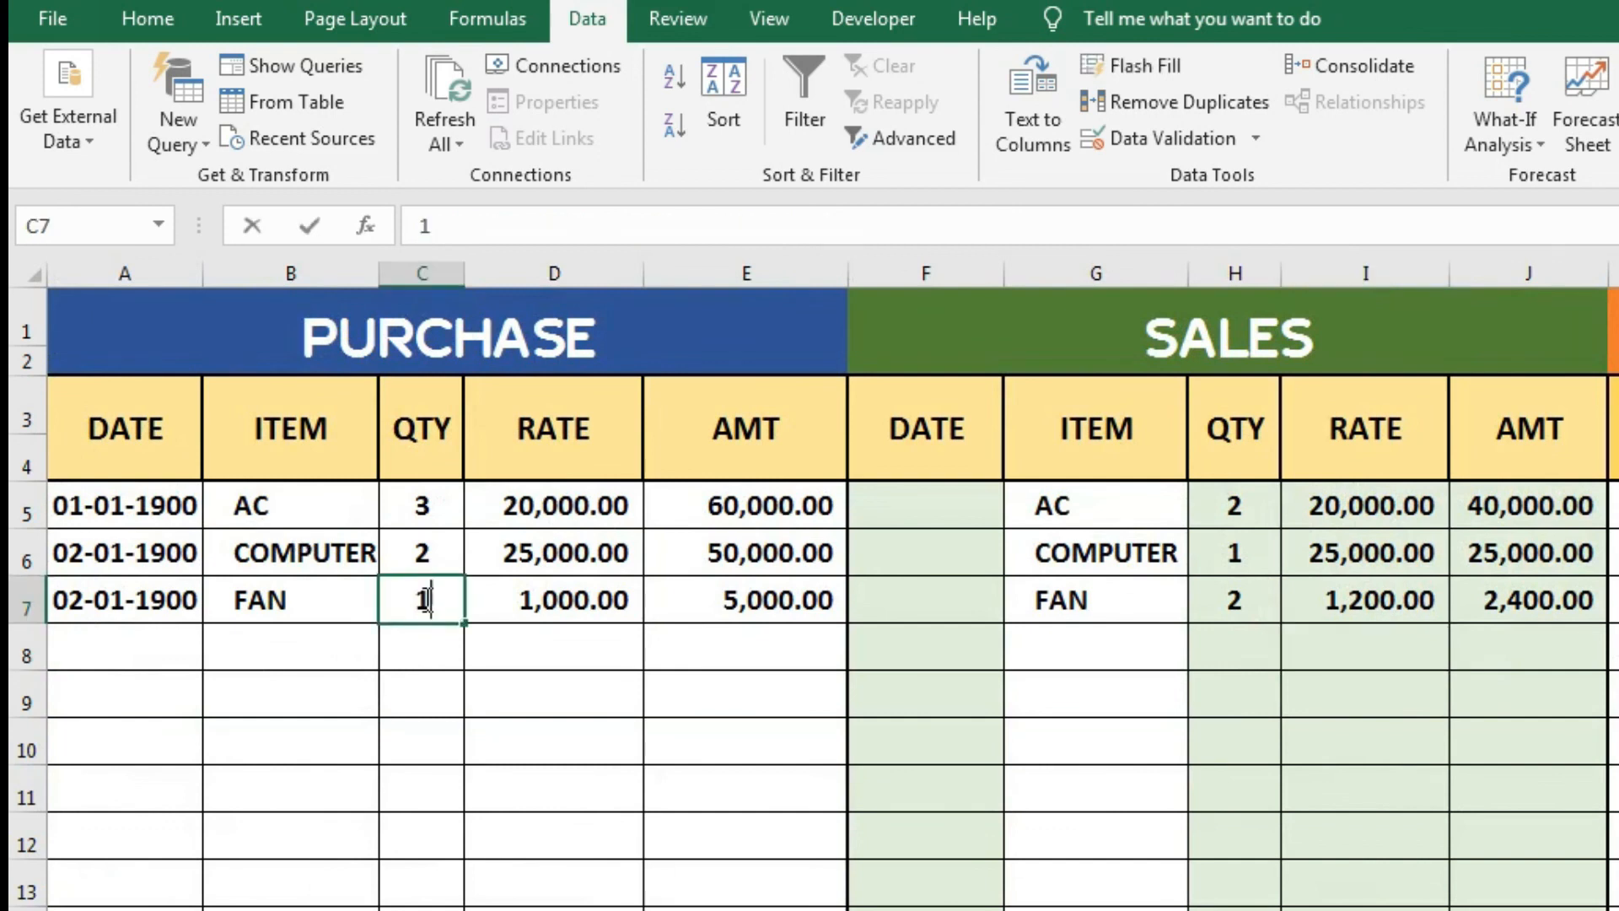
type("0")
left_click(534, 668)
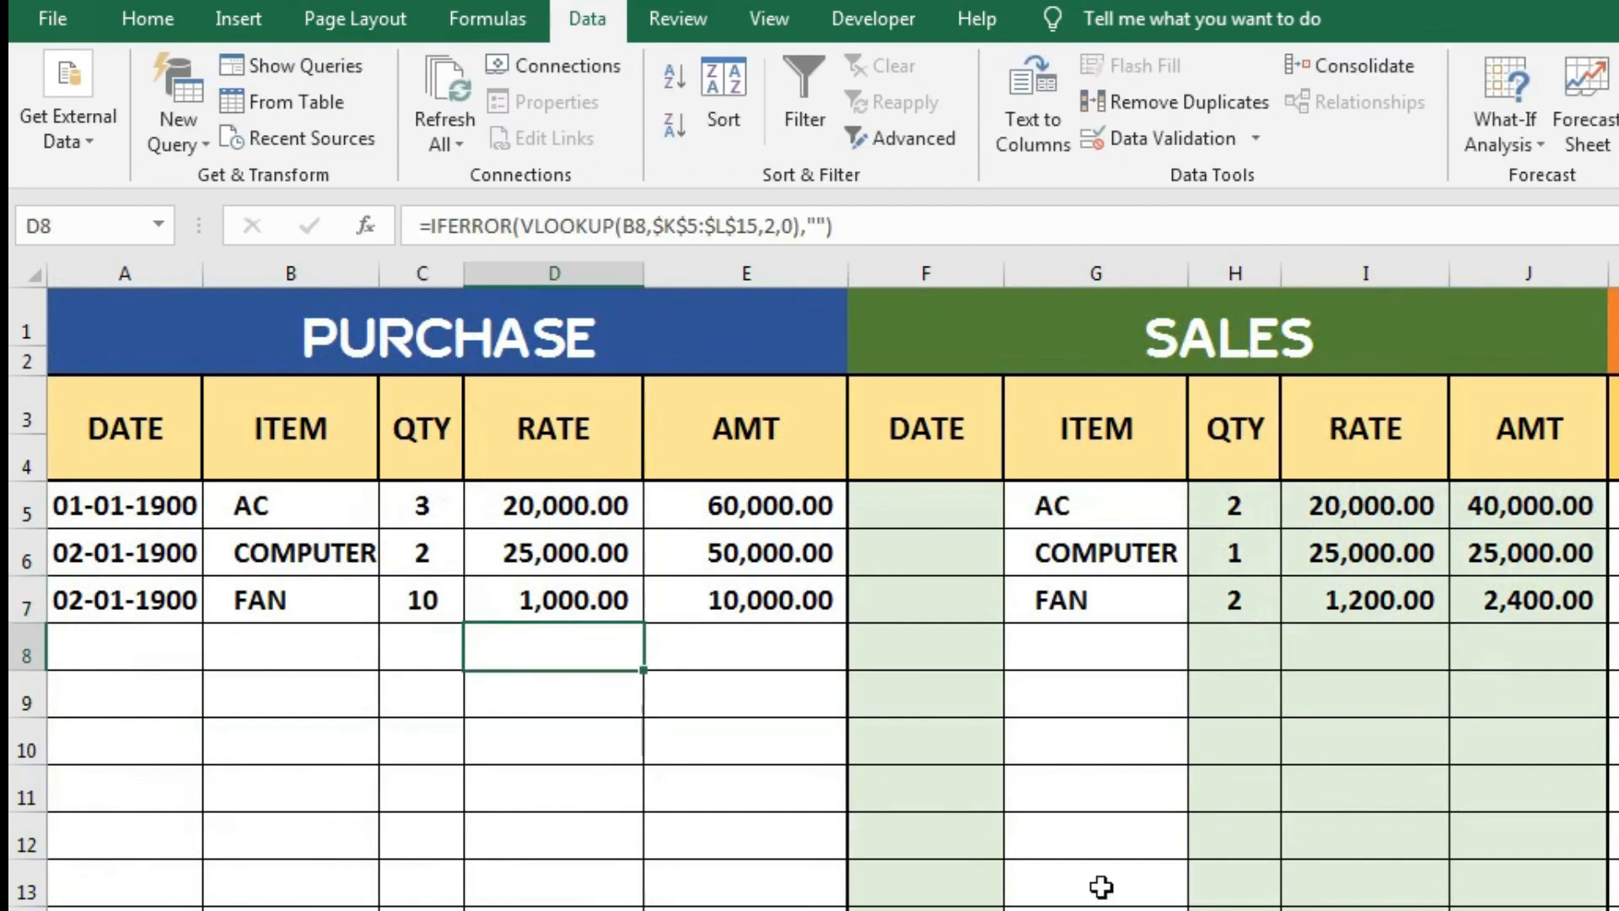
- Create a conditional formatting rule for the closing stock QTY cells from P5 down, targeting cell values less than 4
scroll(832, 598, "right", 6)
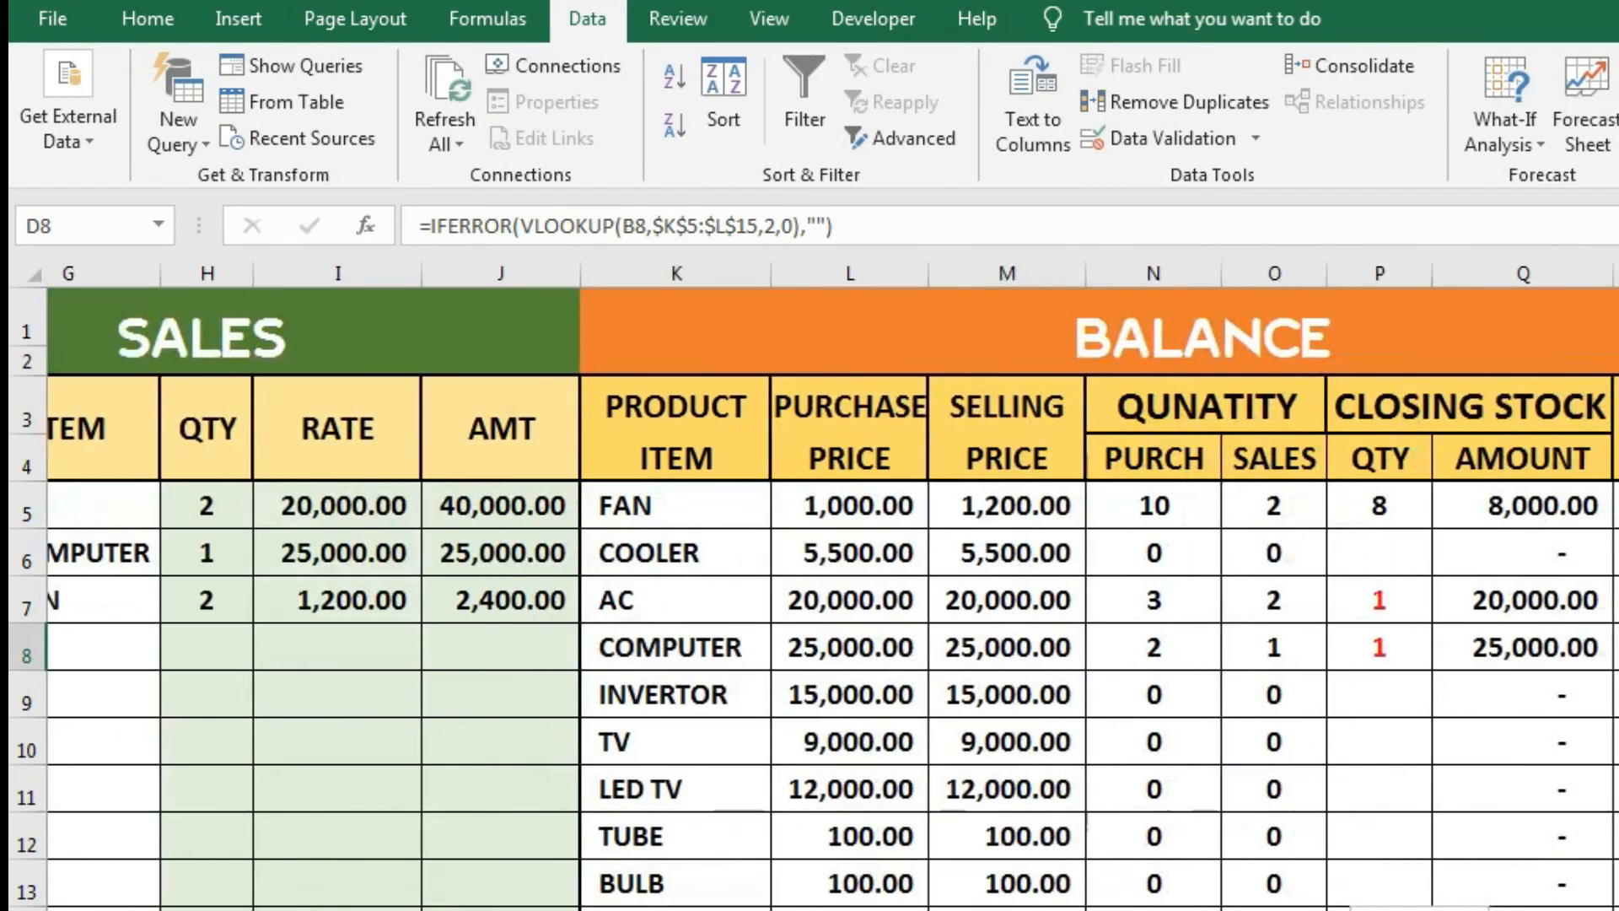
scroll(1383, 590, "right", 3)
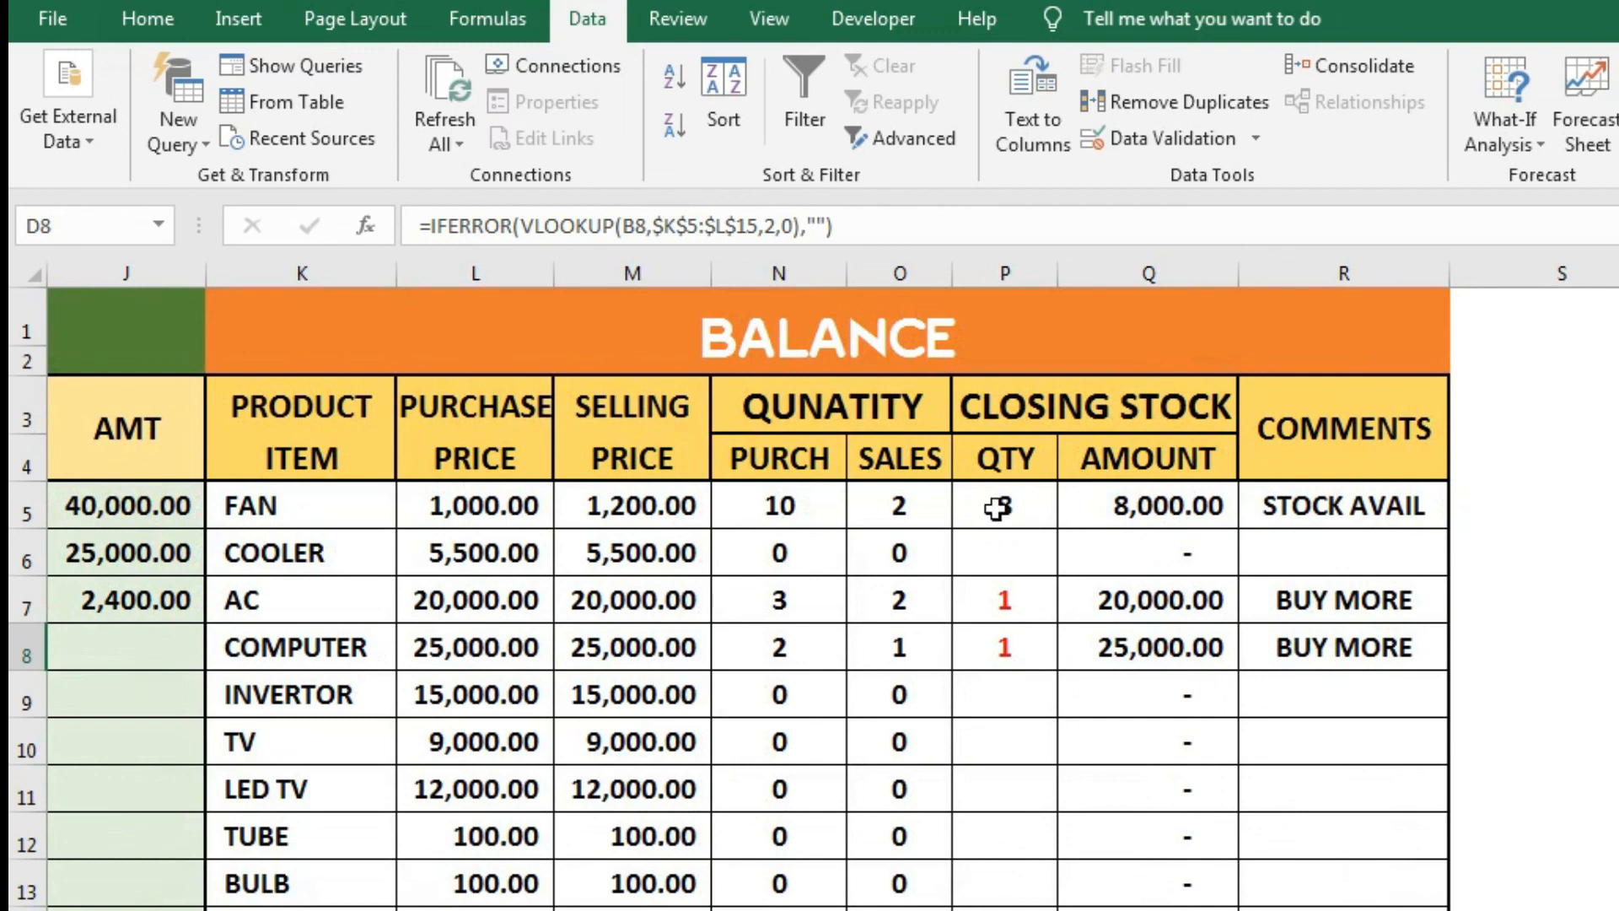
left_click_drag(997, 509, 983, 853)
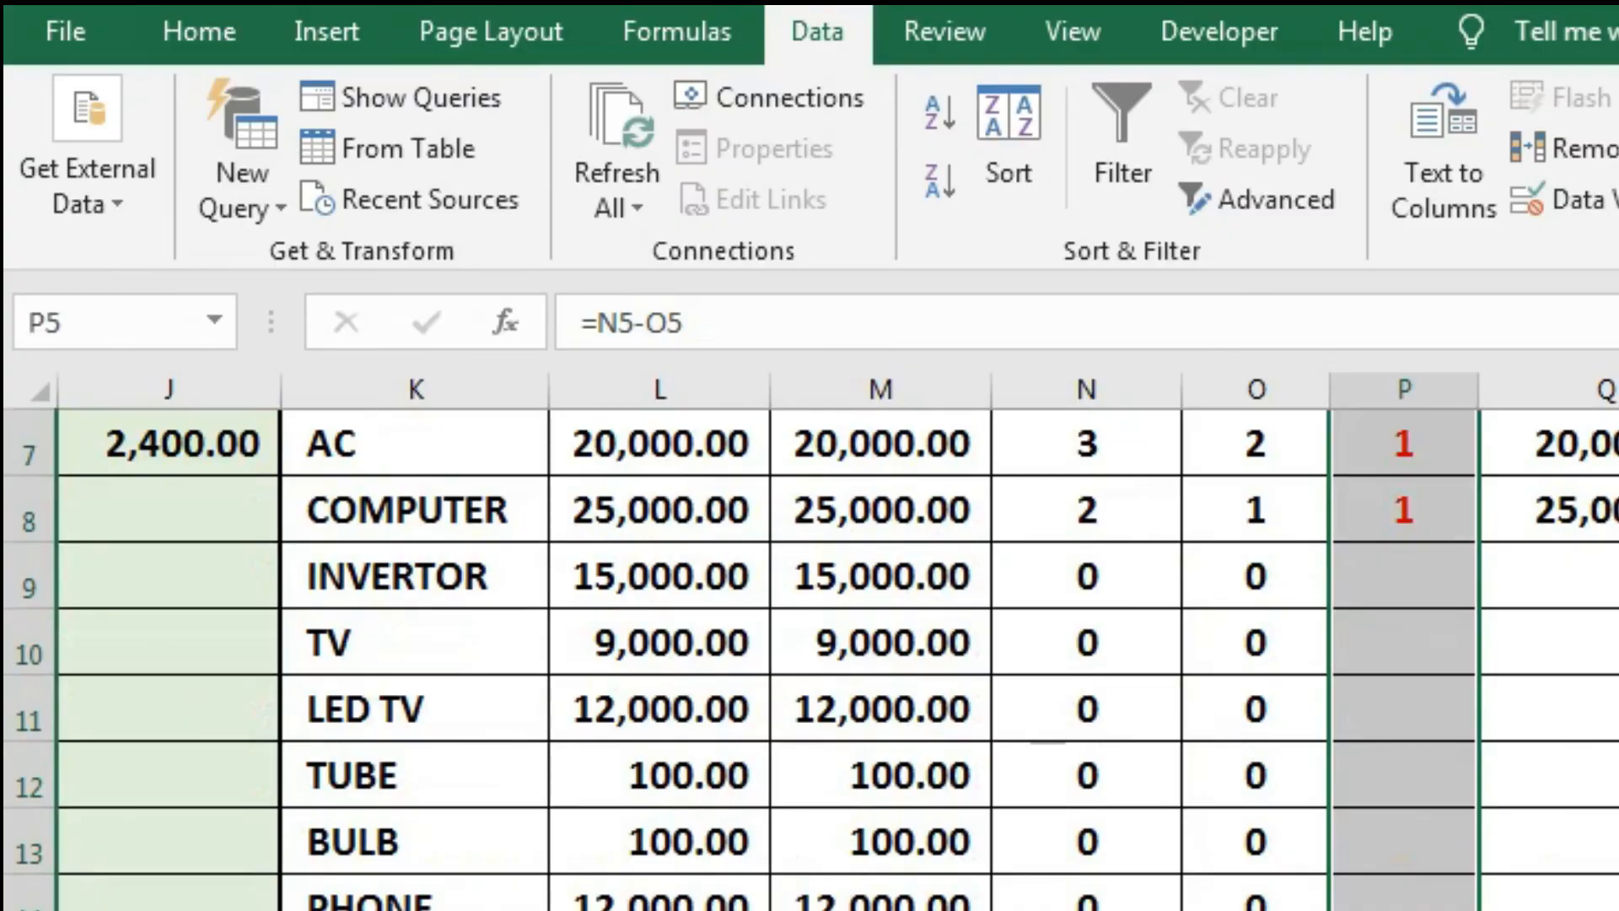
left_click(212, 32)
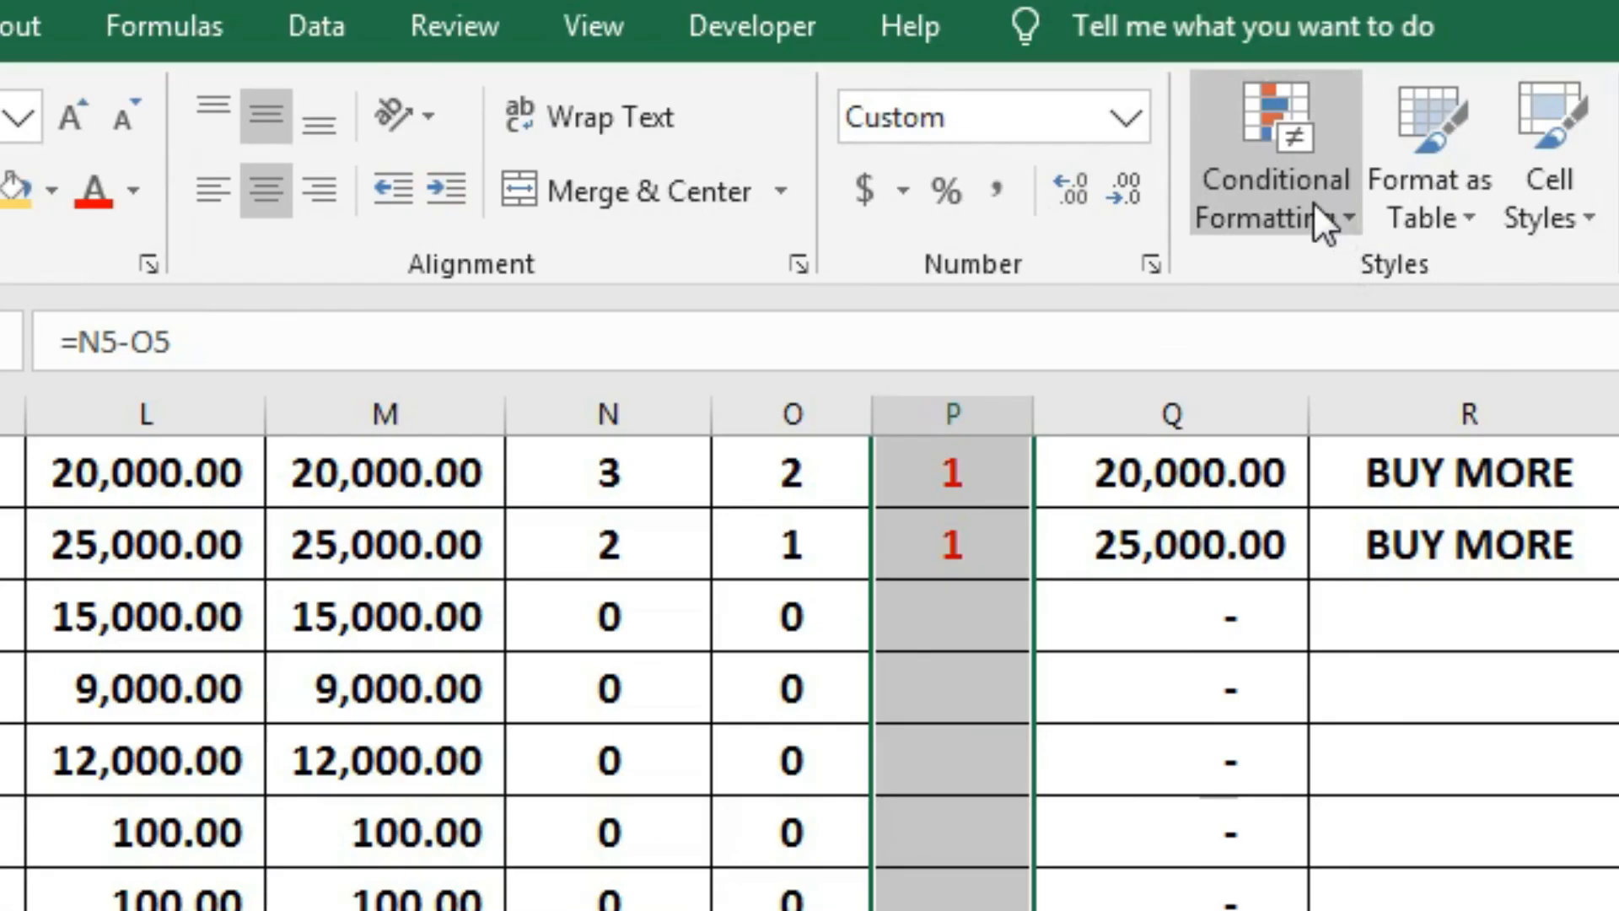
left_click(1242, 136)
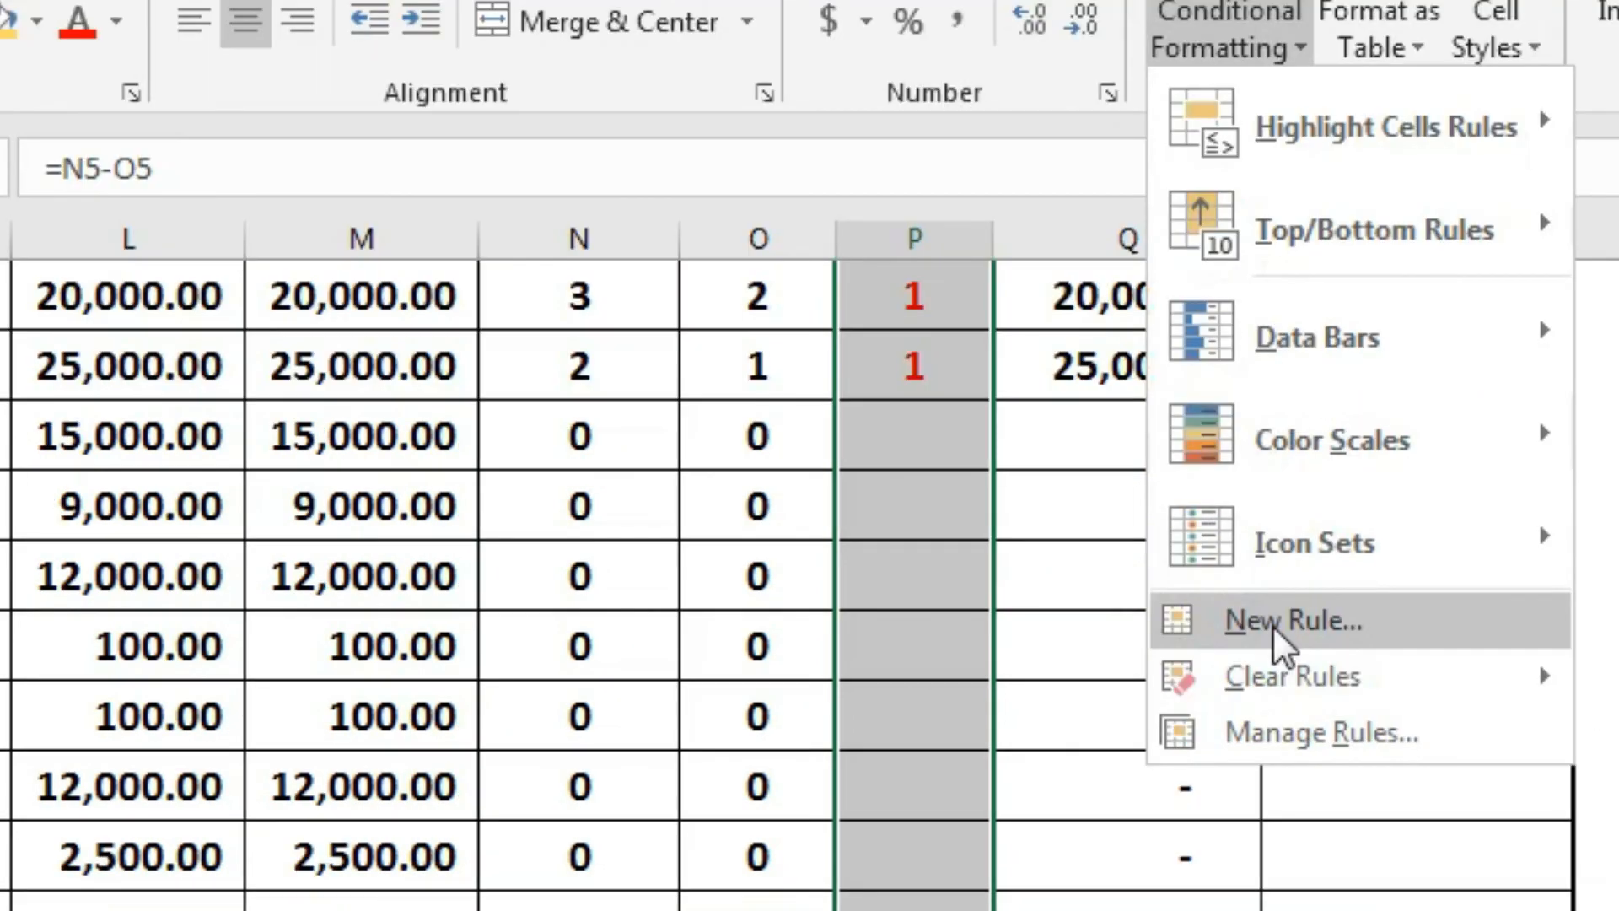
left_click(1320, 813)
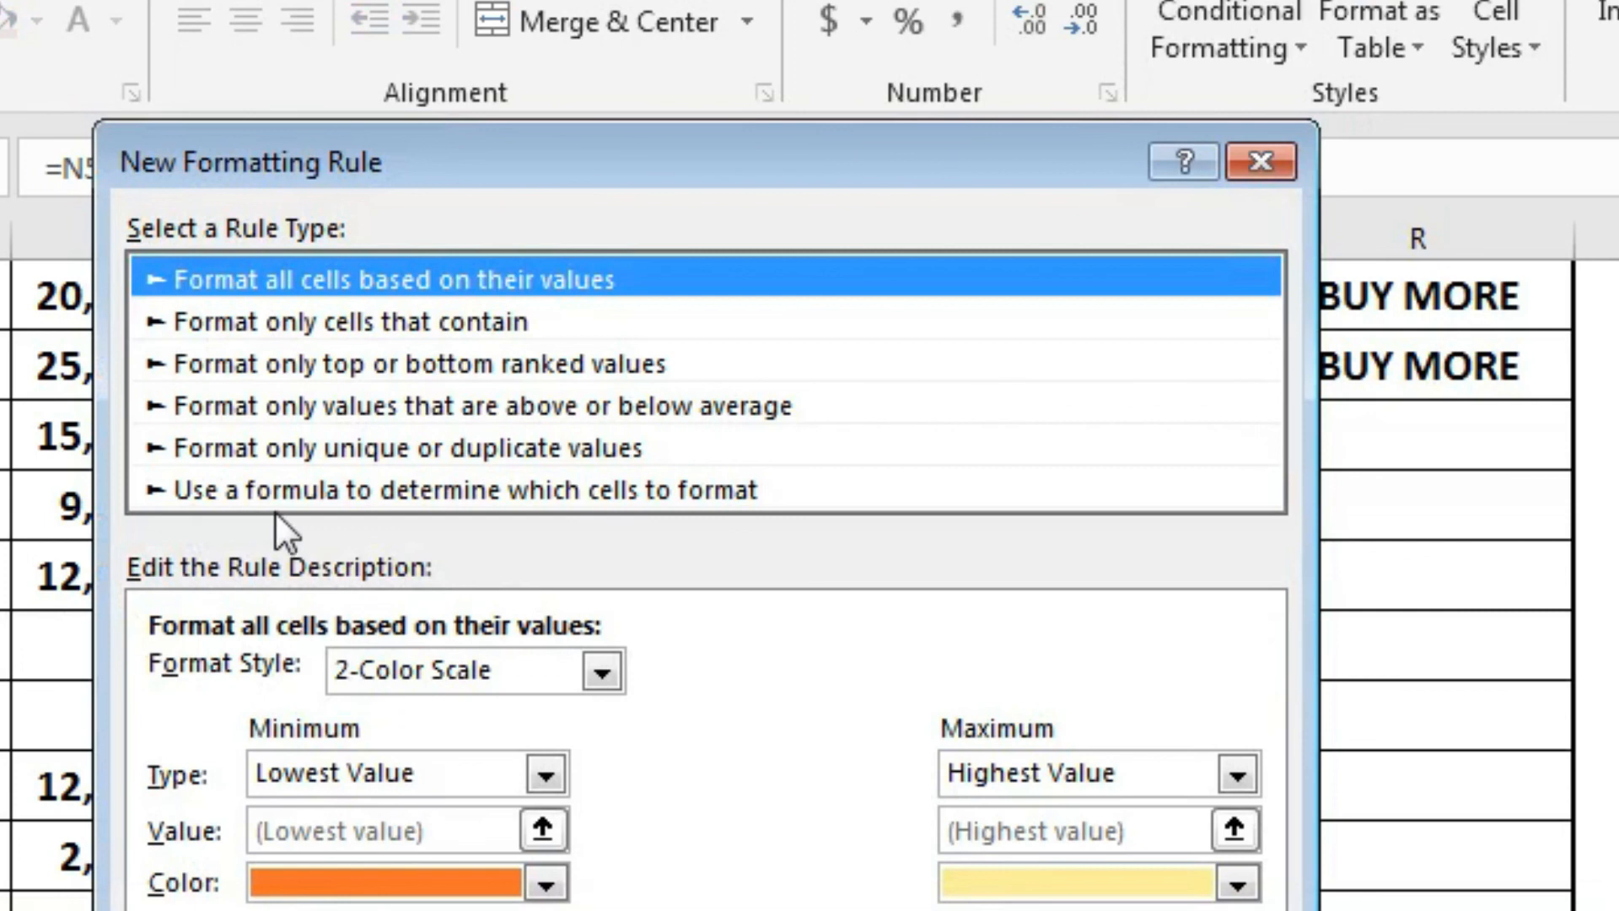
left_click(280, 321)
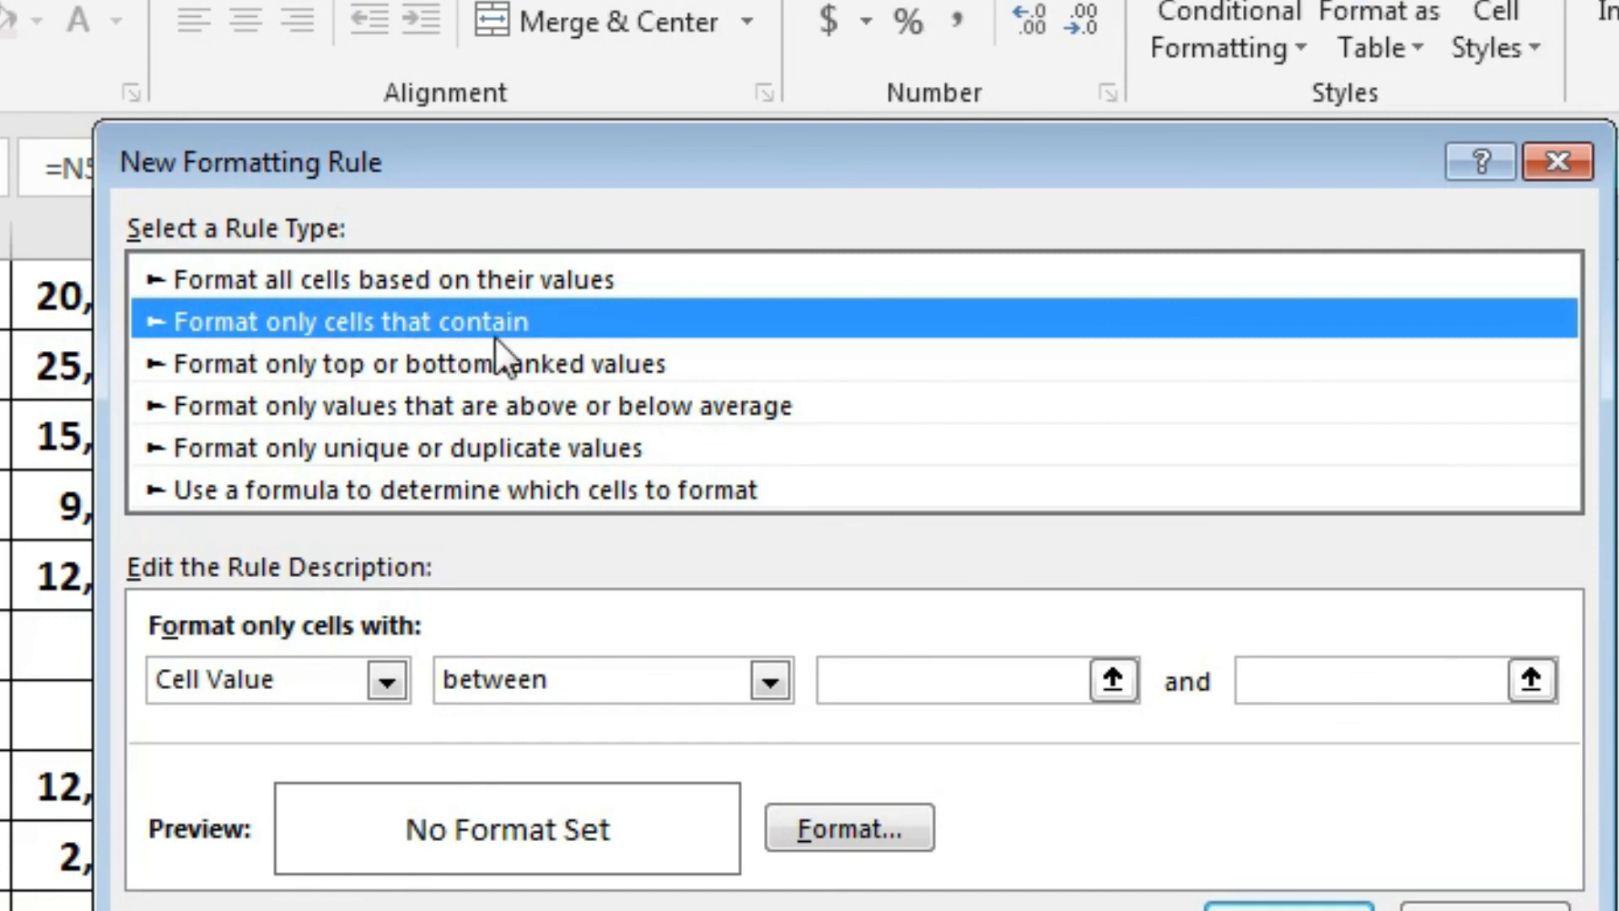
left_click(260, 679)
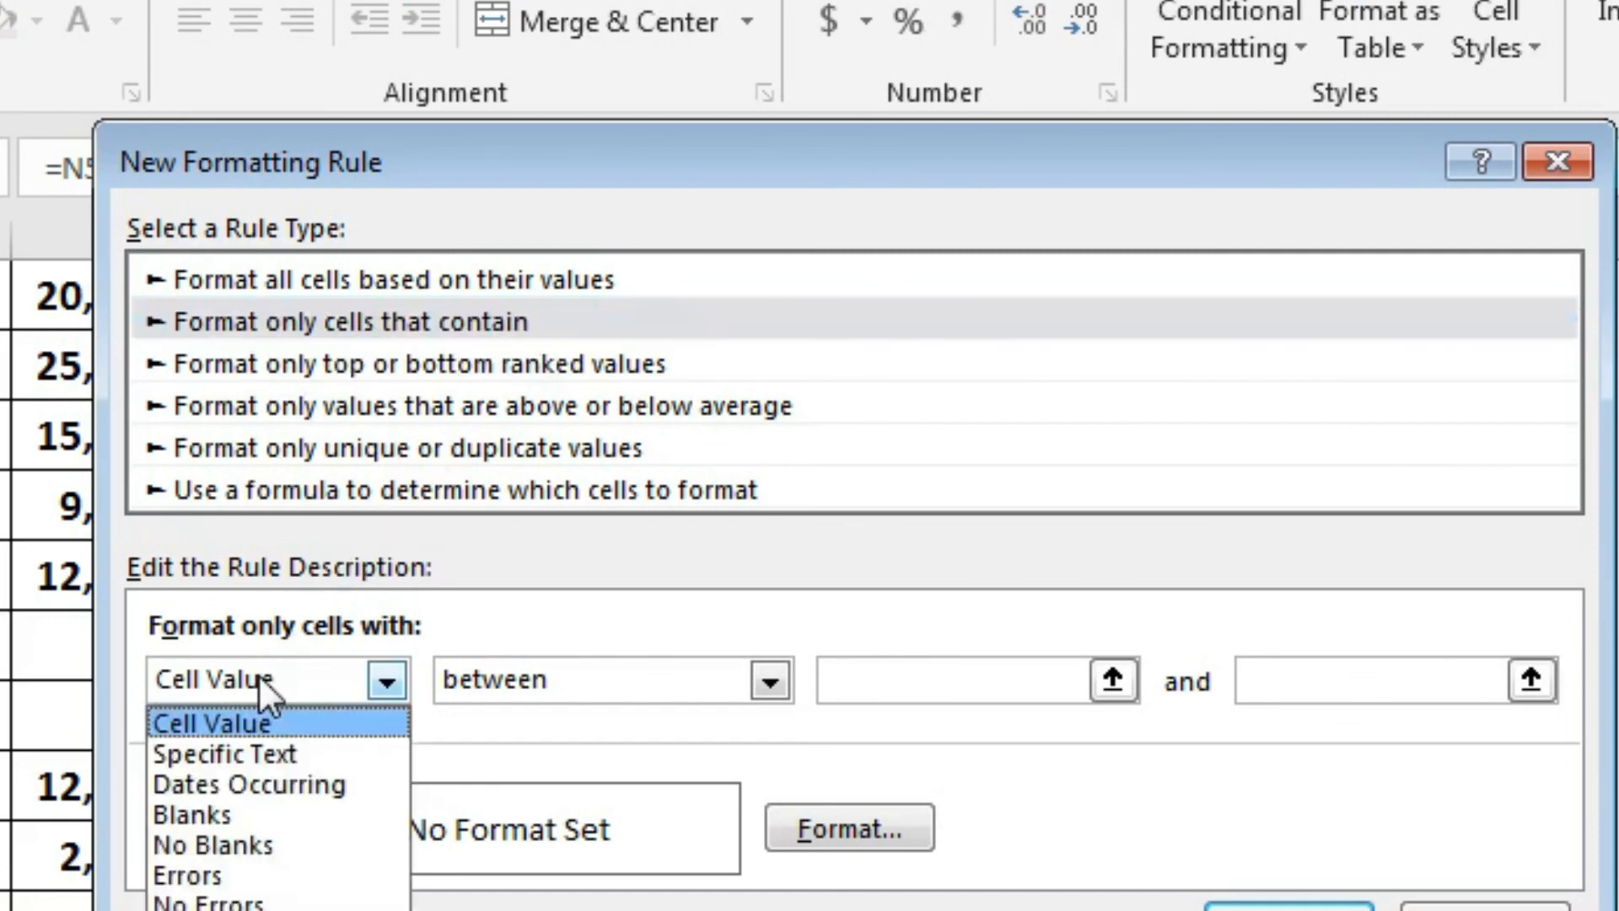
left_click(258, 675)
left_click(530, 675)
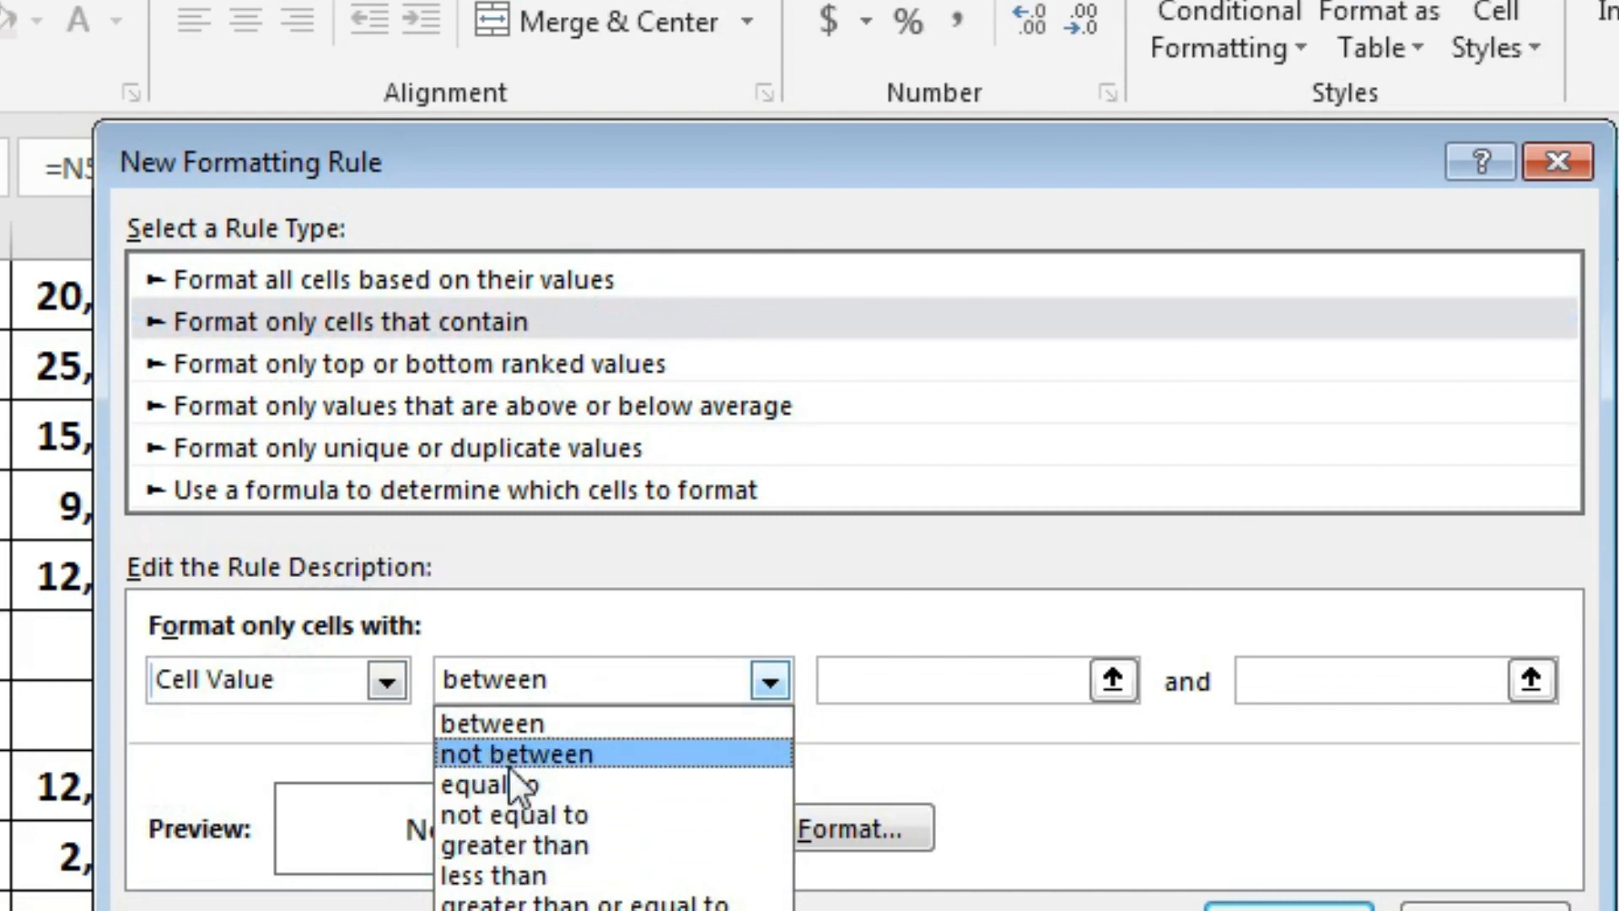
left_click(497, 876)
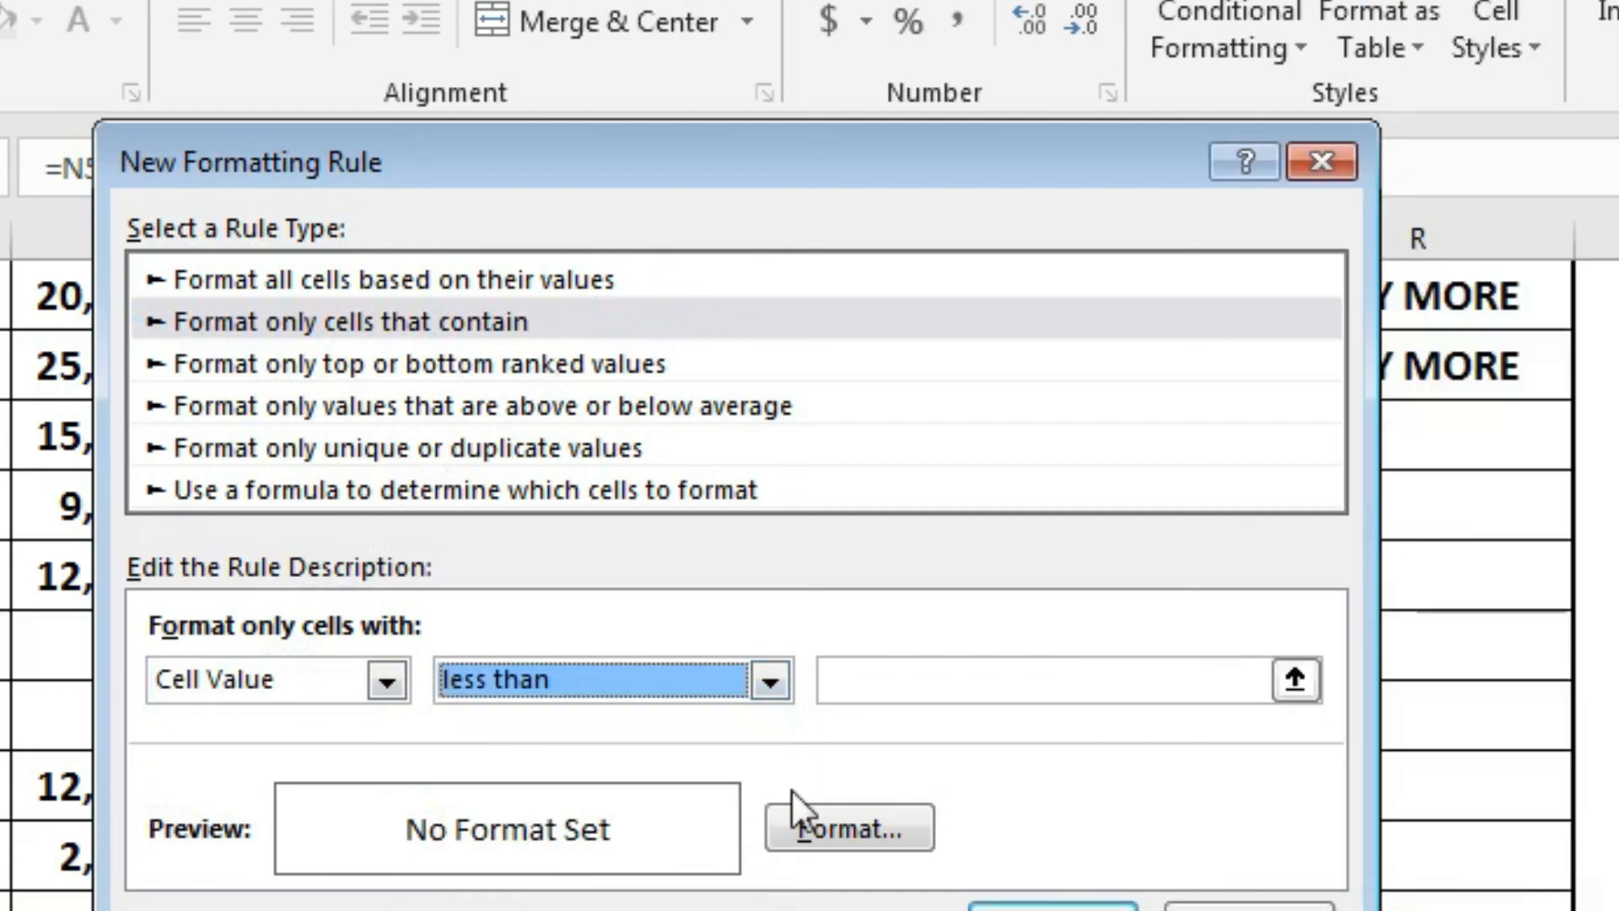
left_click(967, 687)
type("4")
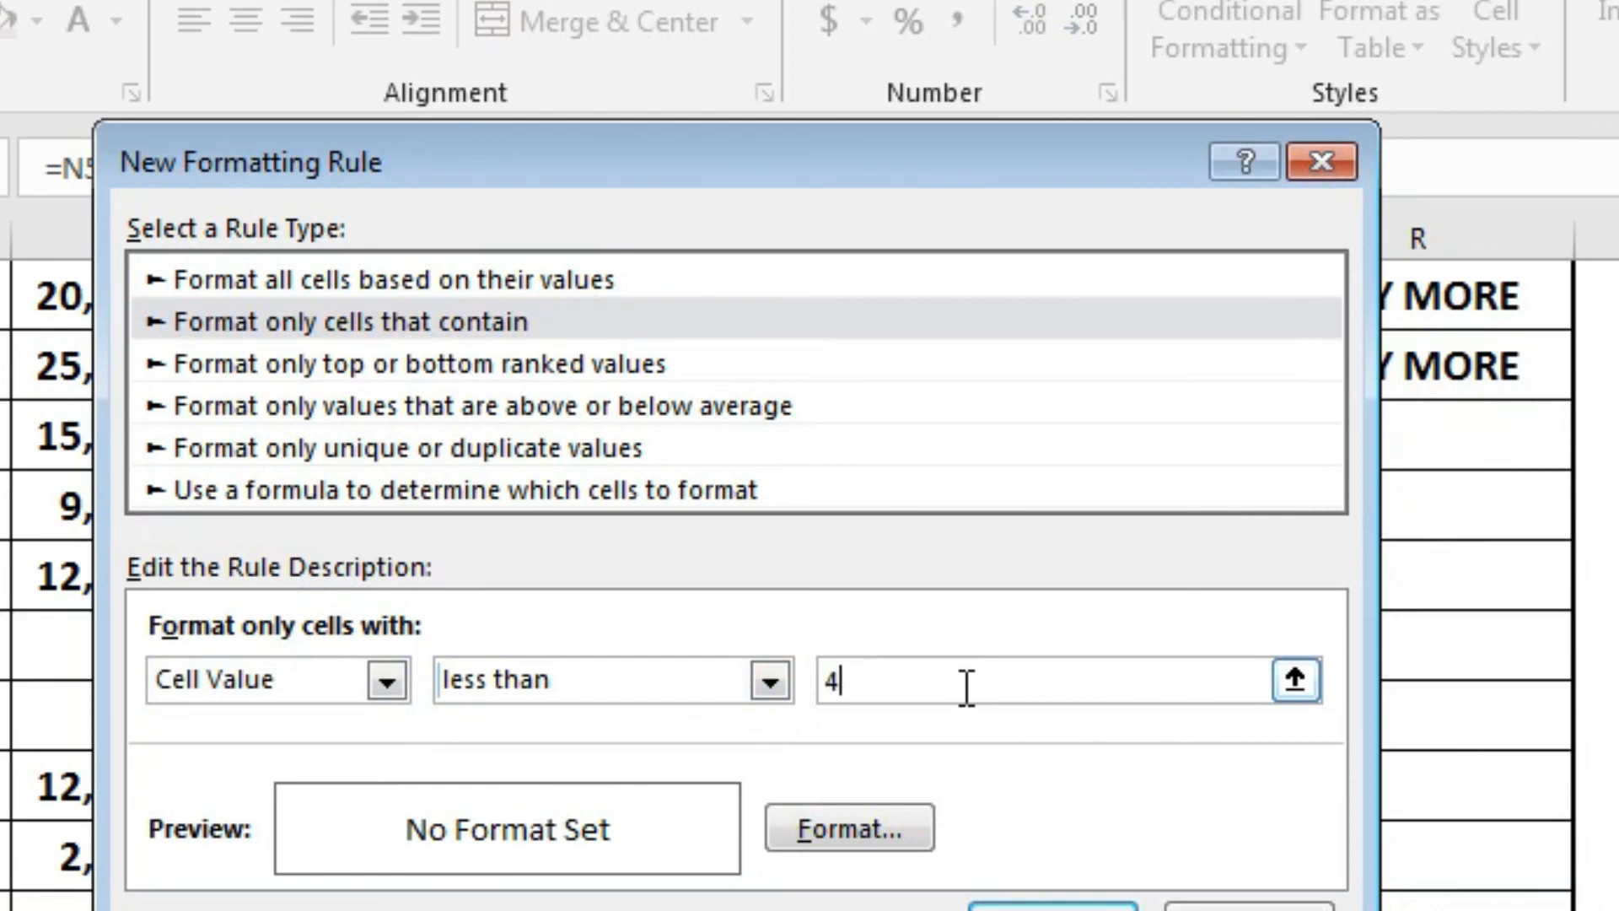
- Give the rule a bold red font with a yellow fill and apply it to the closing stock quantities
left_click(843, 838)
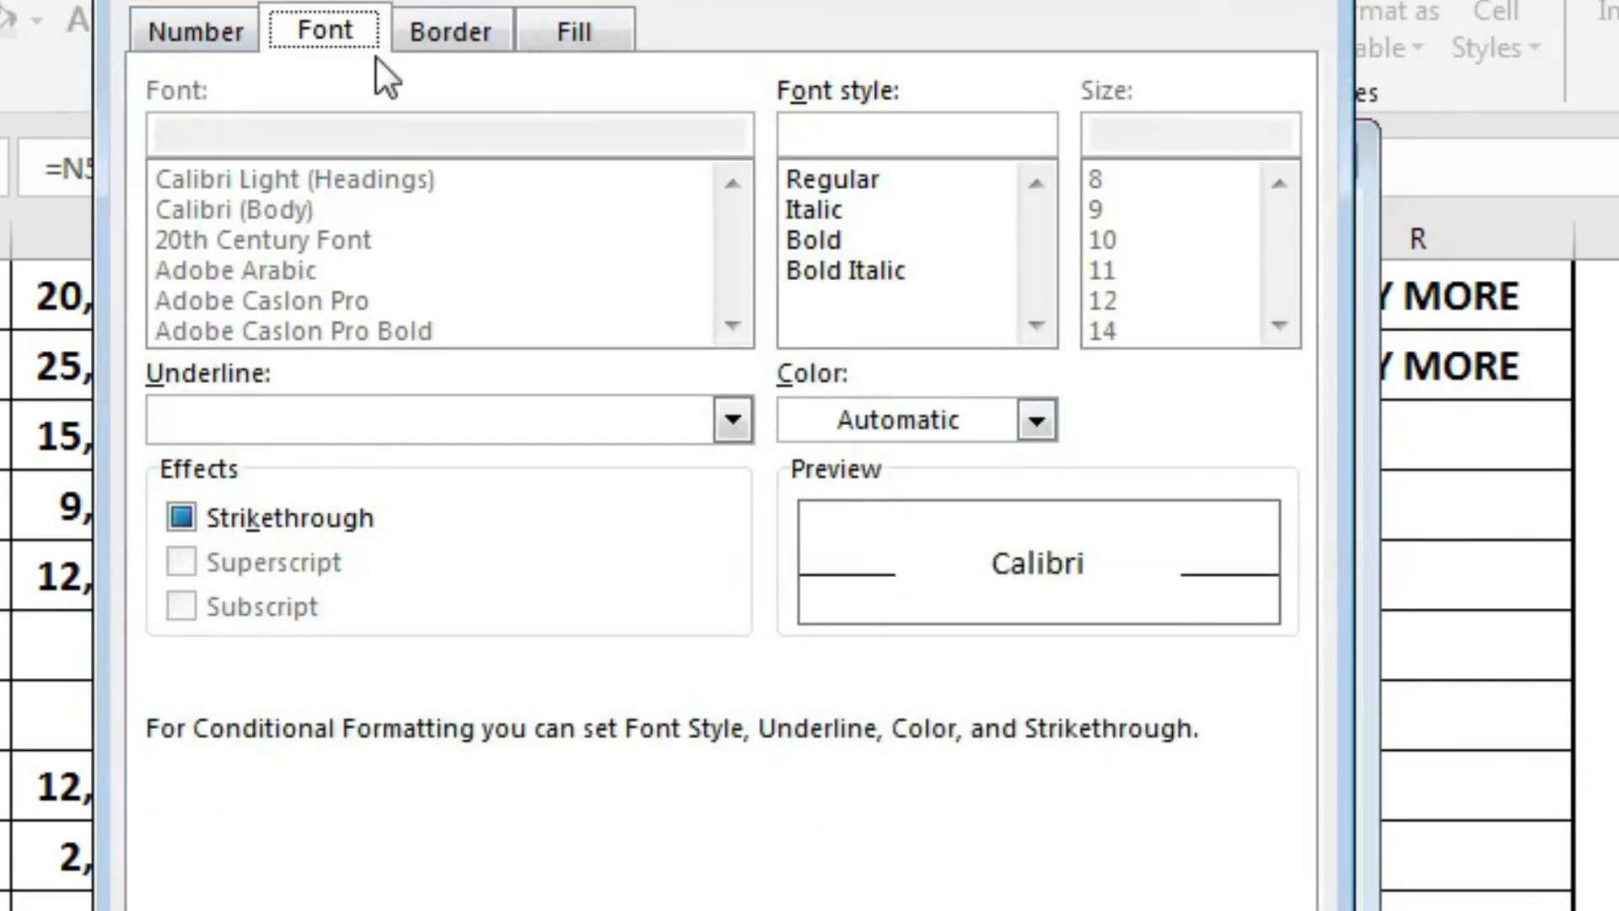
left_click(840, 227)
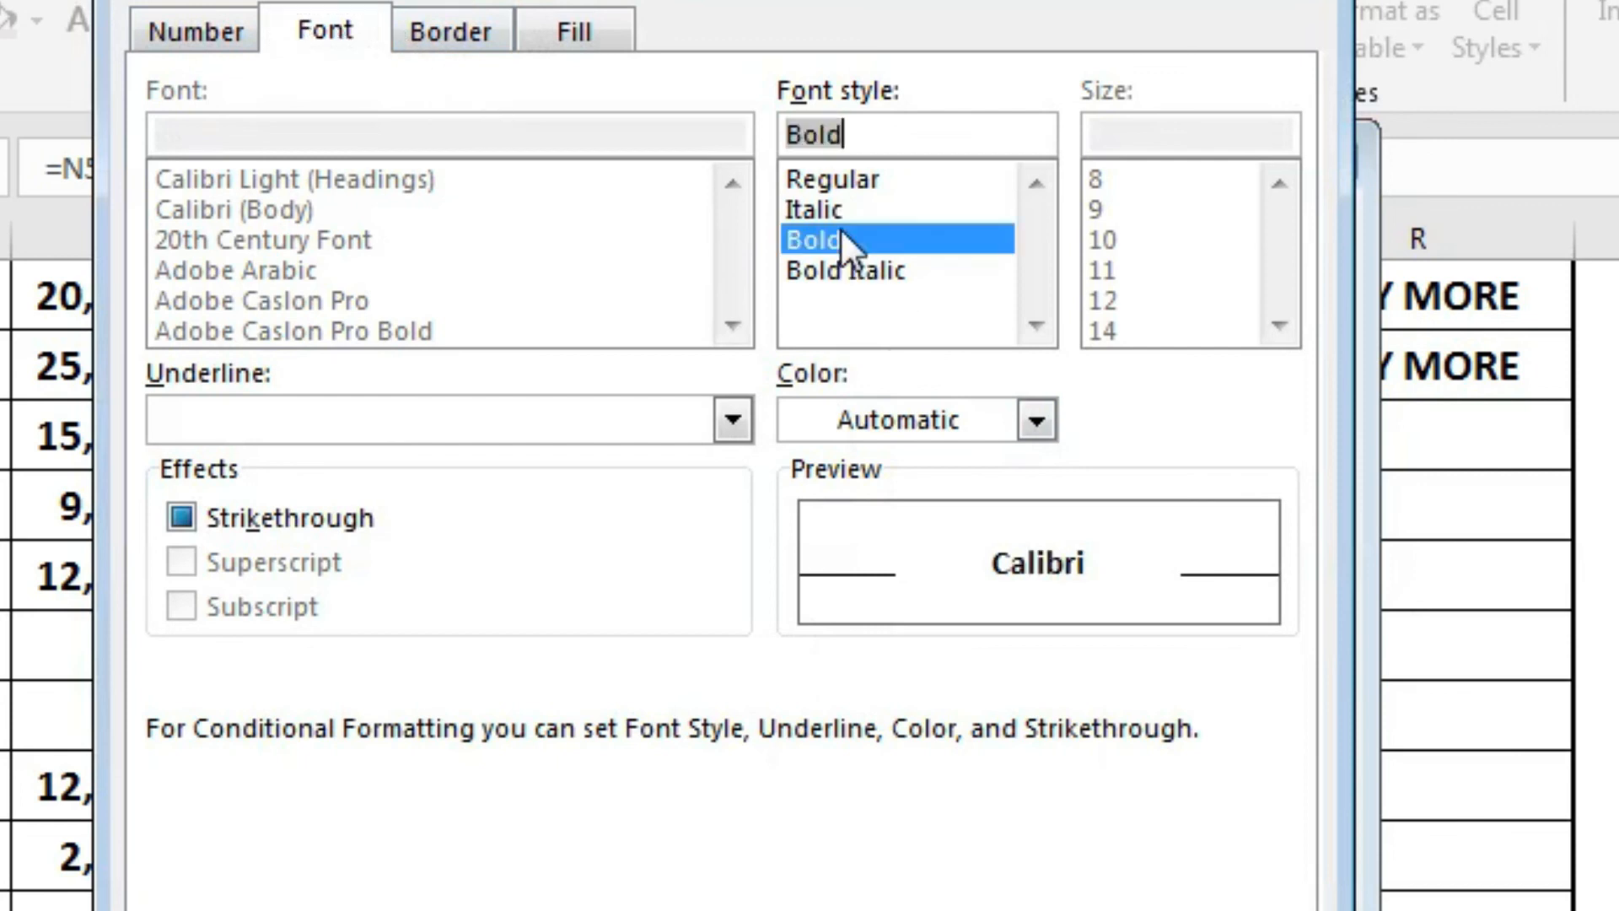
left_click(896, 439)
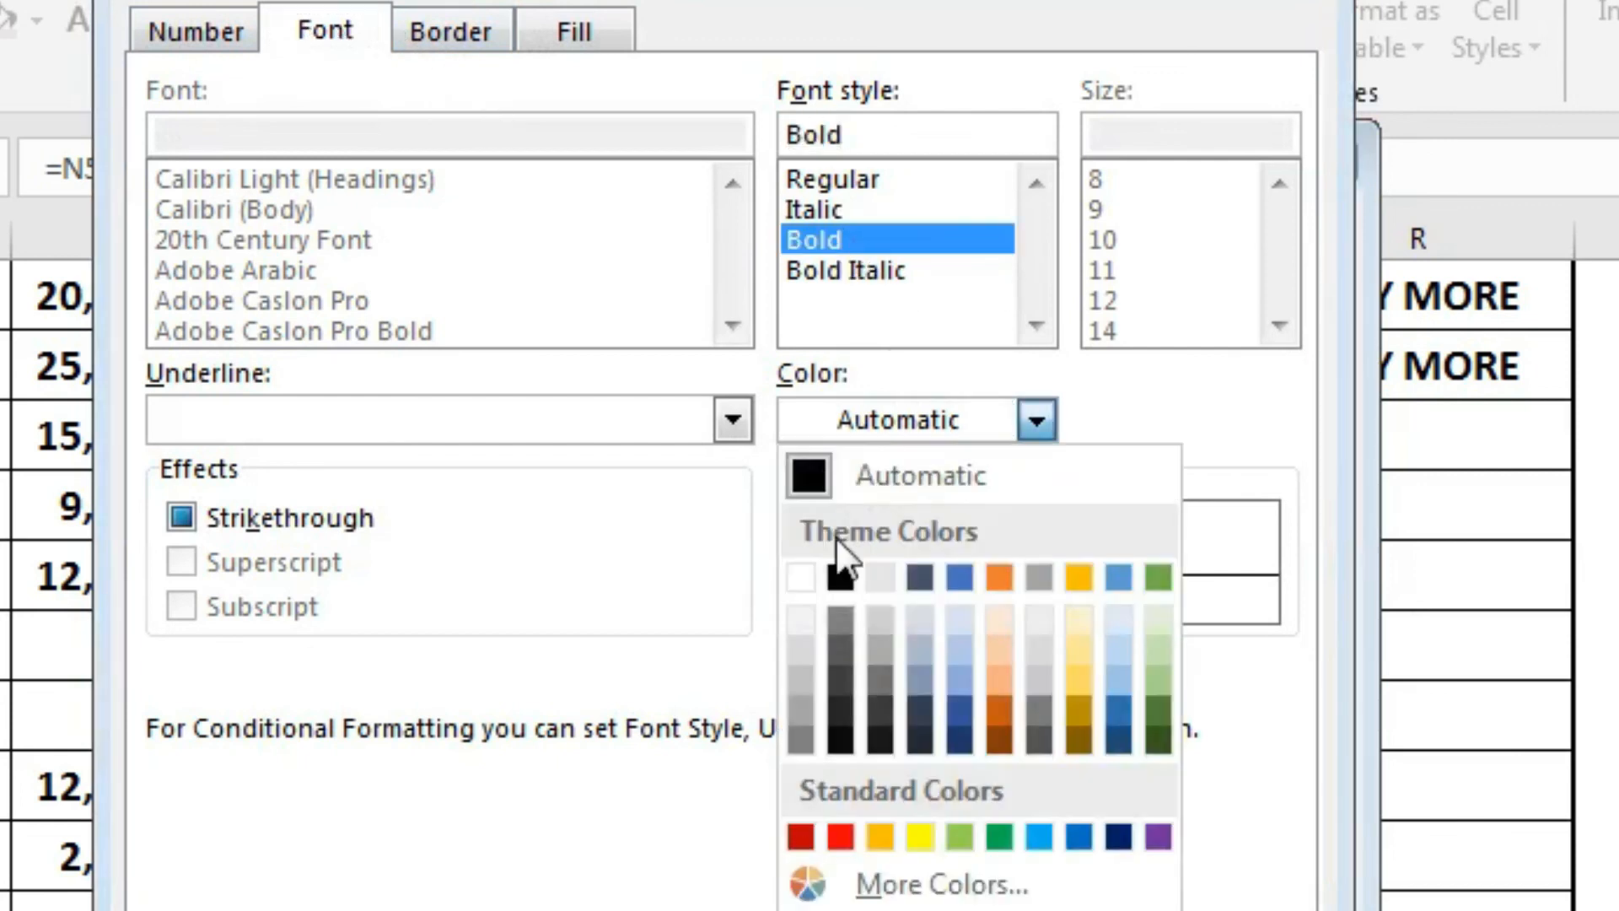
left_click(840, 836)
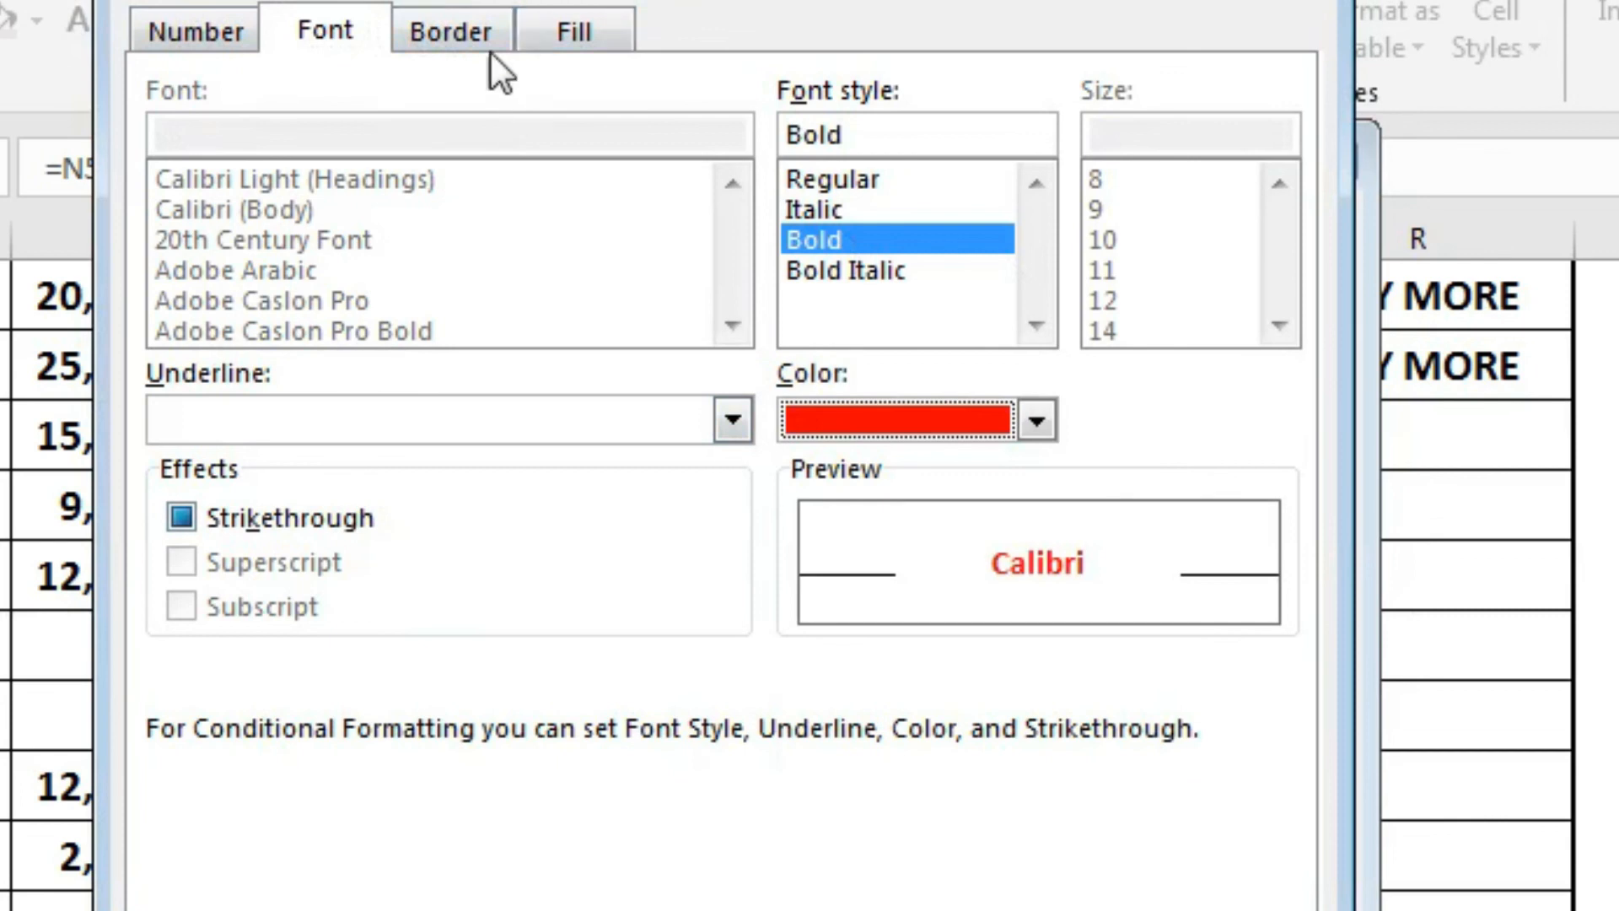
left_click(572, 34)
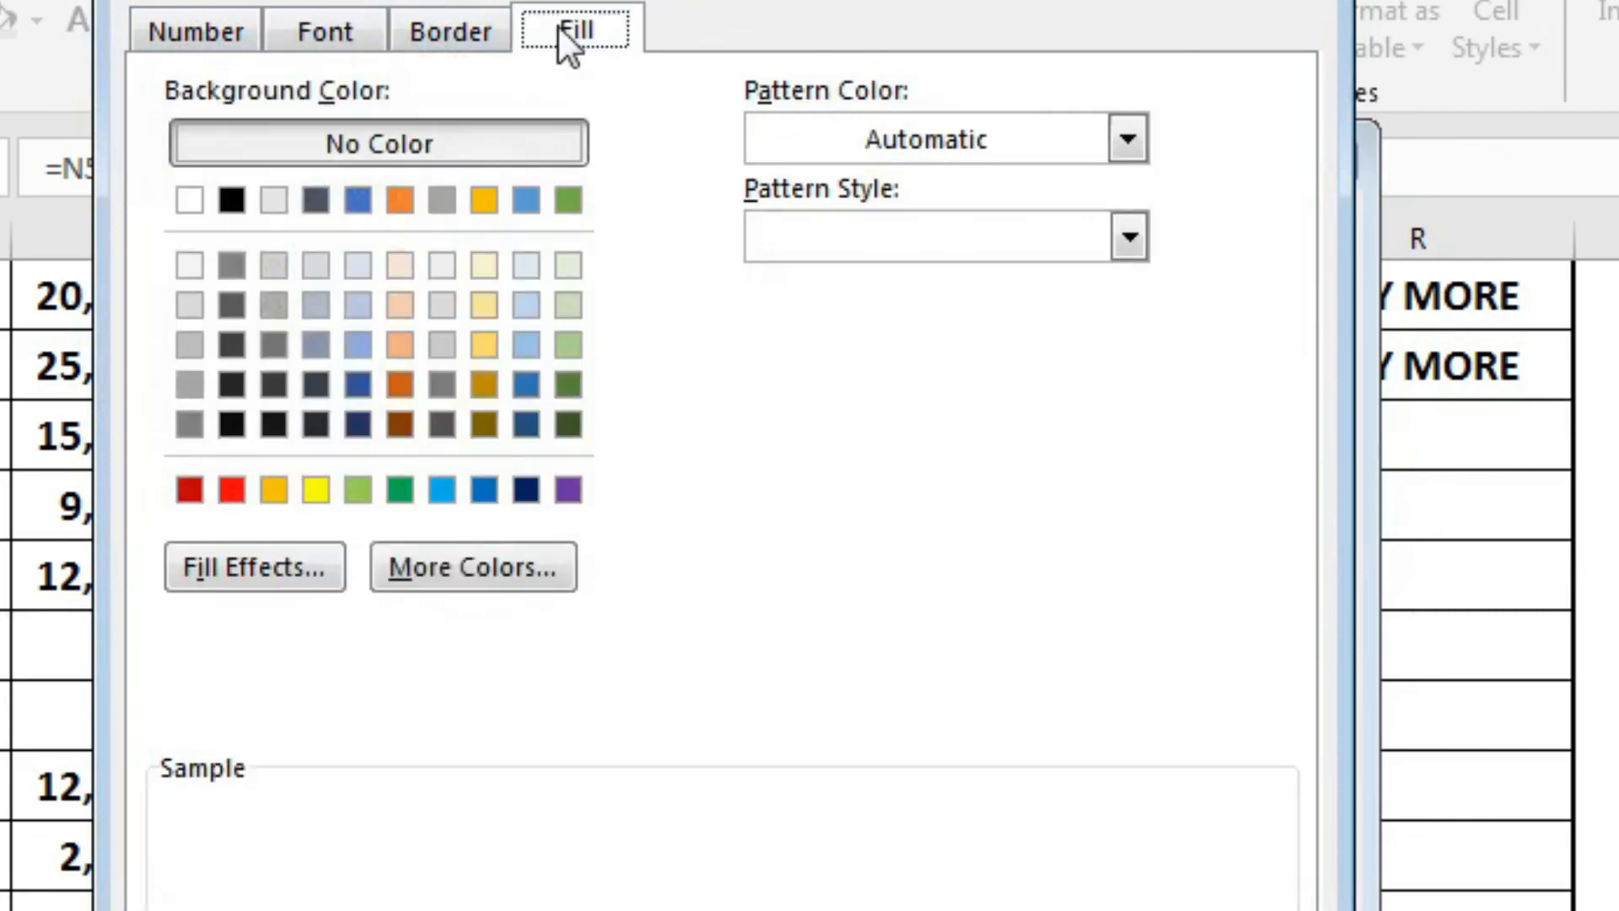
left_click(316, 489)
key("Return")
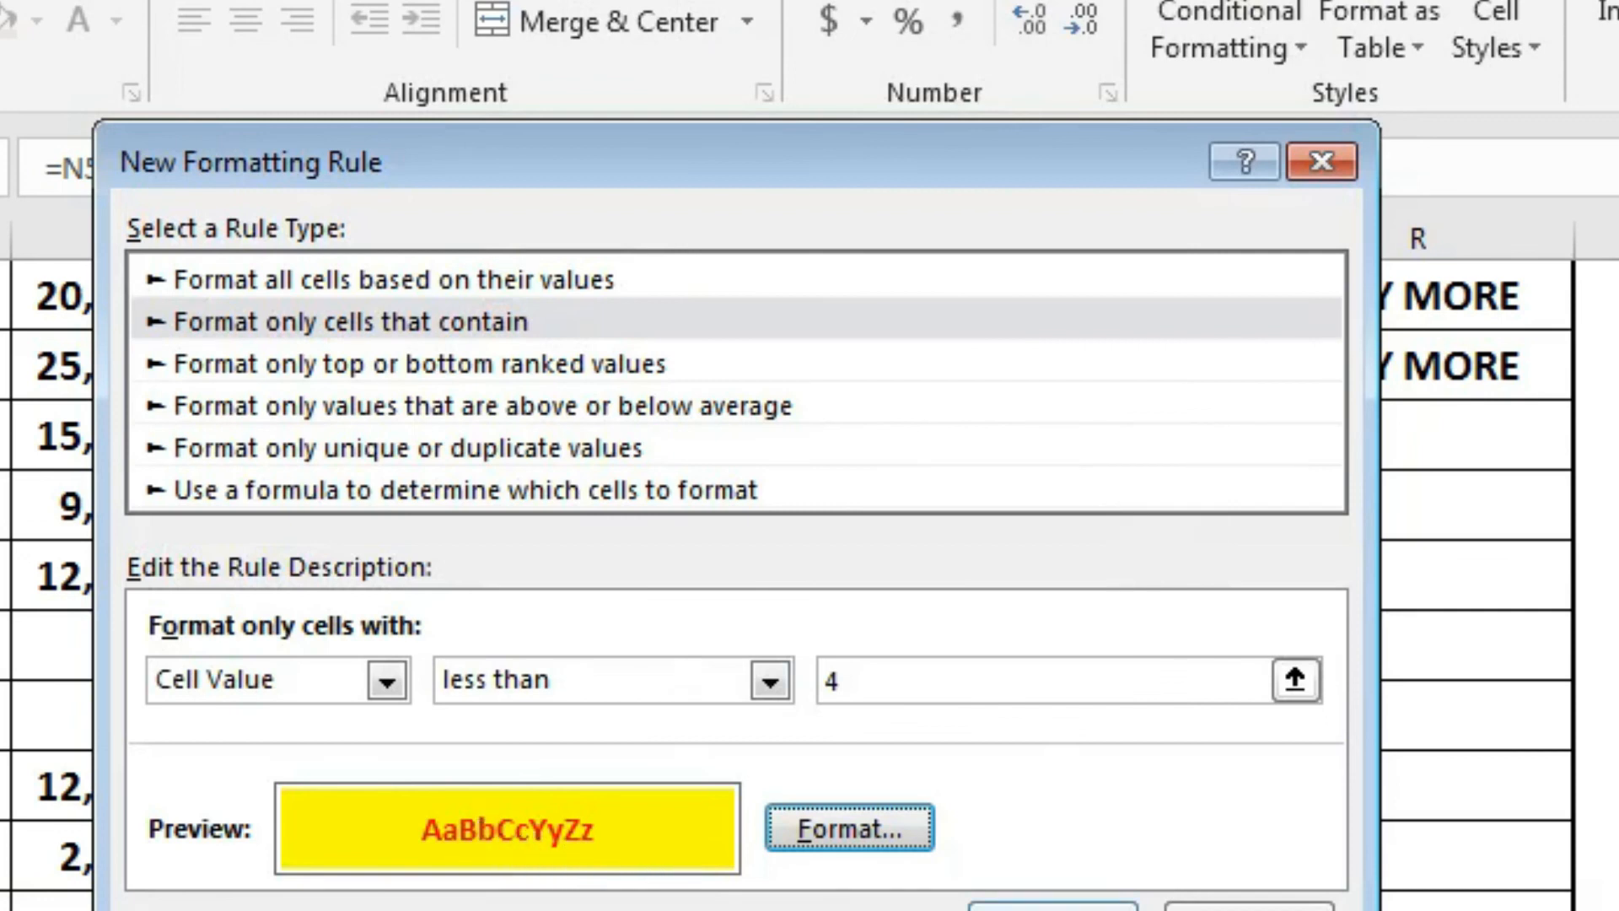
key("Return")
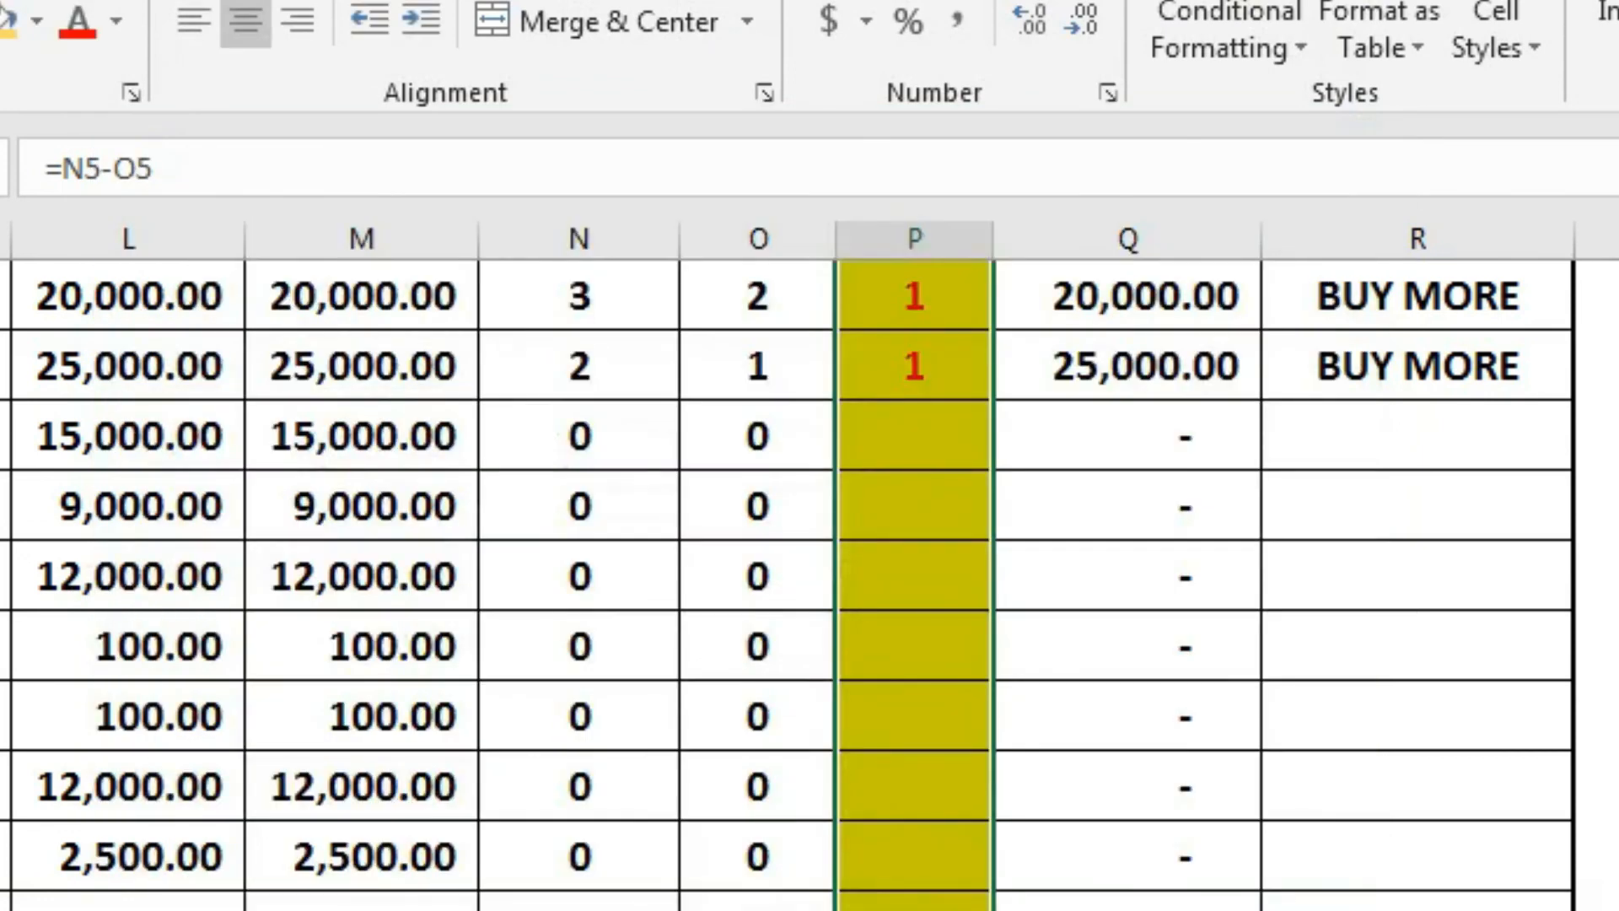
- Review the closing stock highlighting and comments in the BALANCE table, and the entries in the SALES and PURCHASE tables
scroll(1273, 733, "up", 2)
left_click(1272, 733)
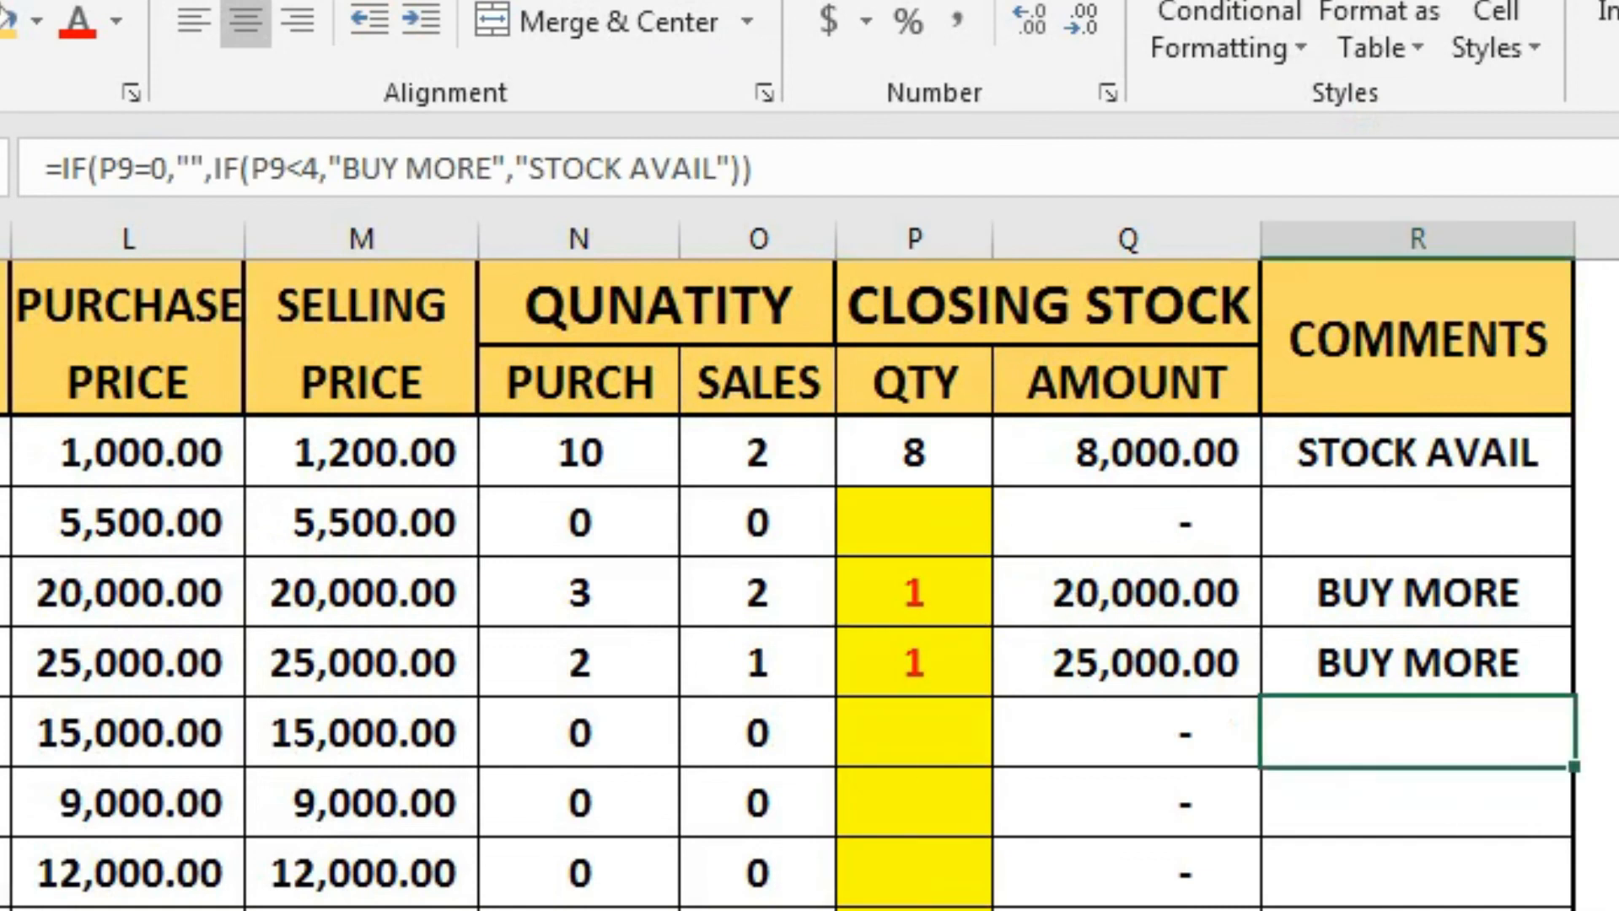
scroll(790, 582, "up", 1)
scroll(790, 581, "down", 2)
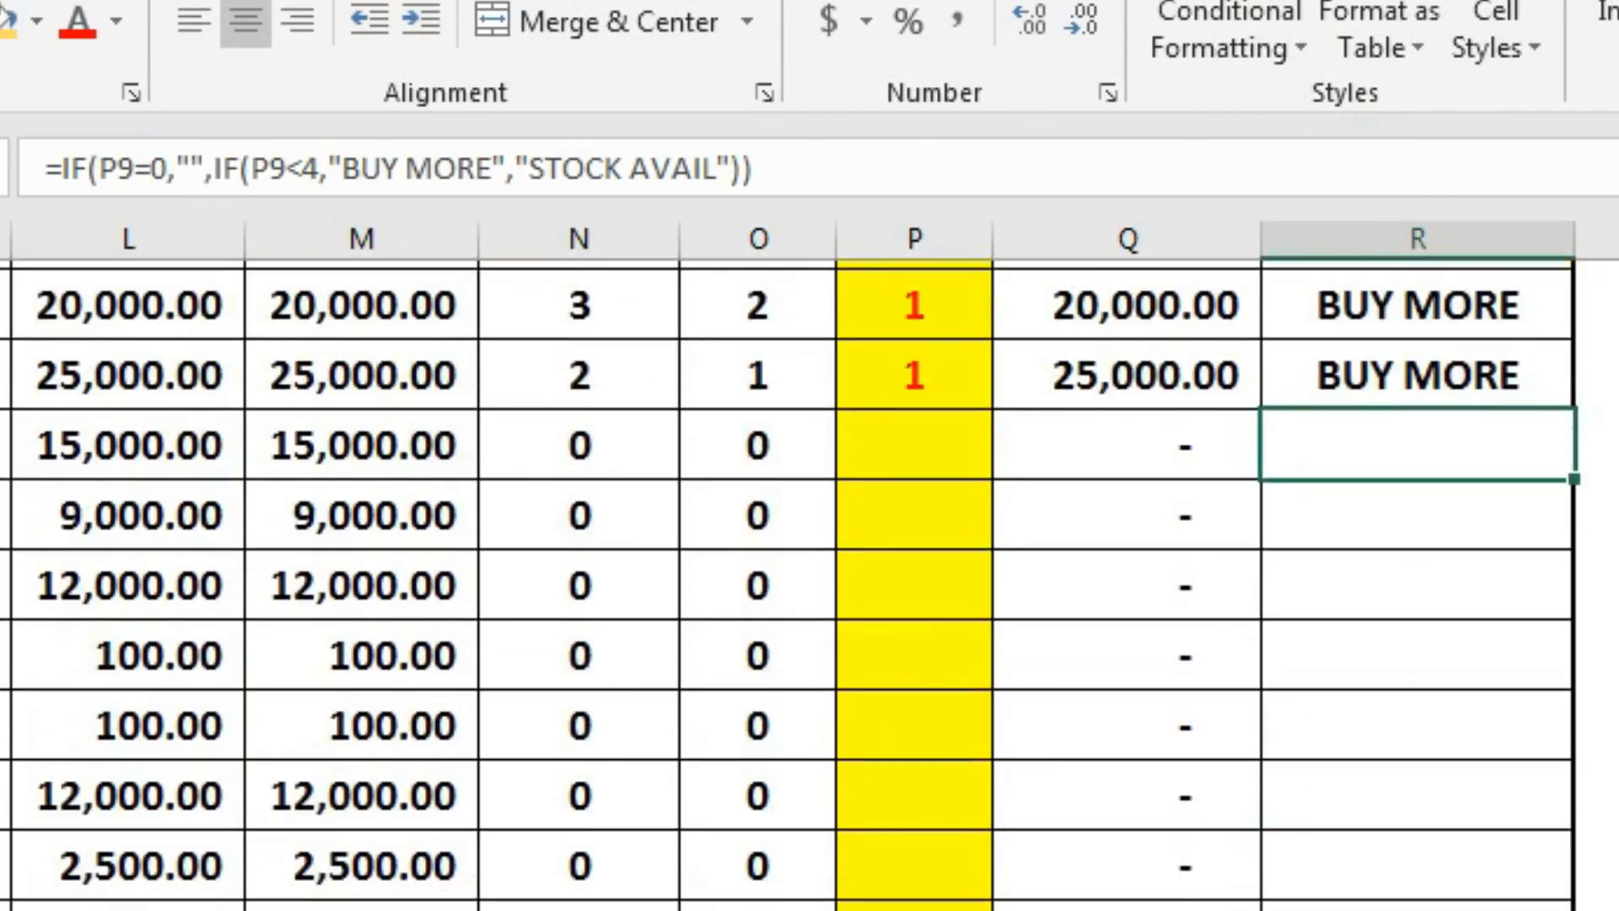
scroll(790, 582, "up", 2)
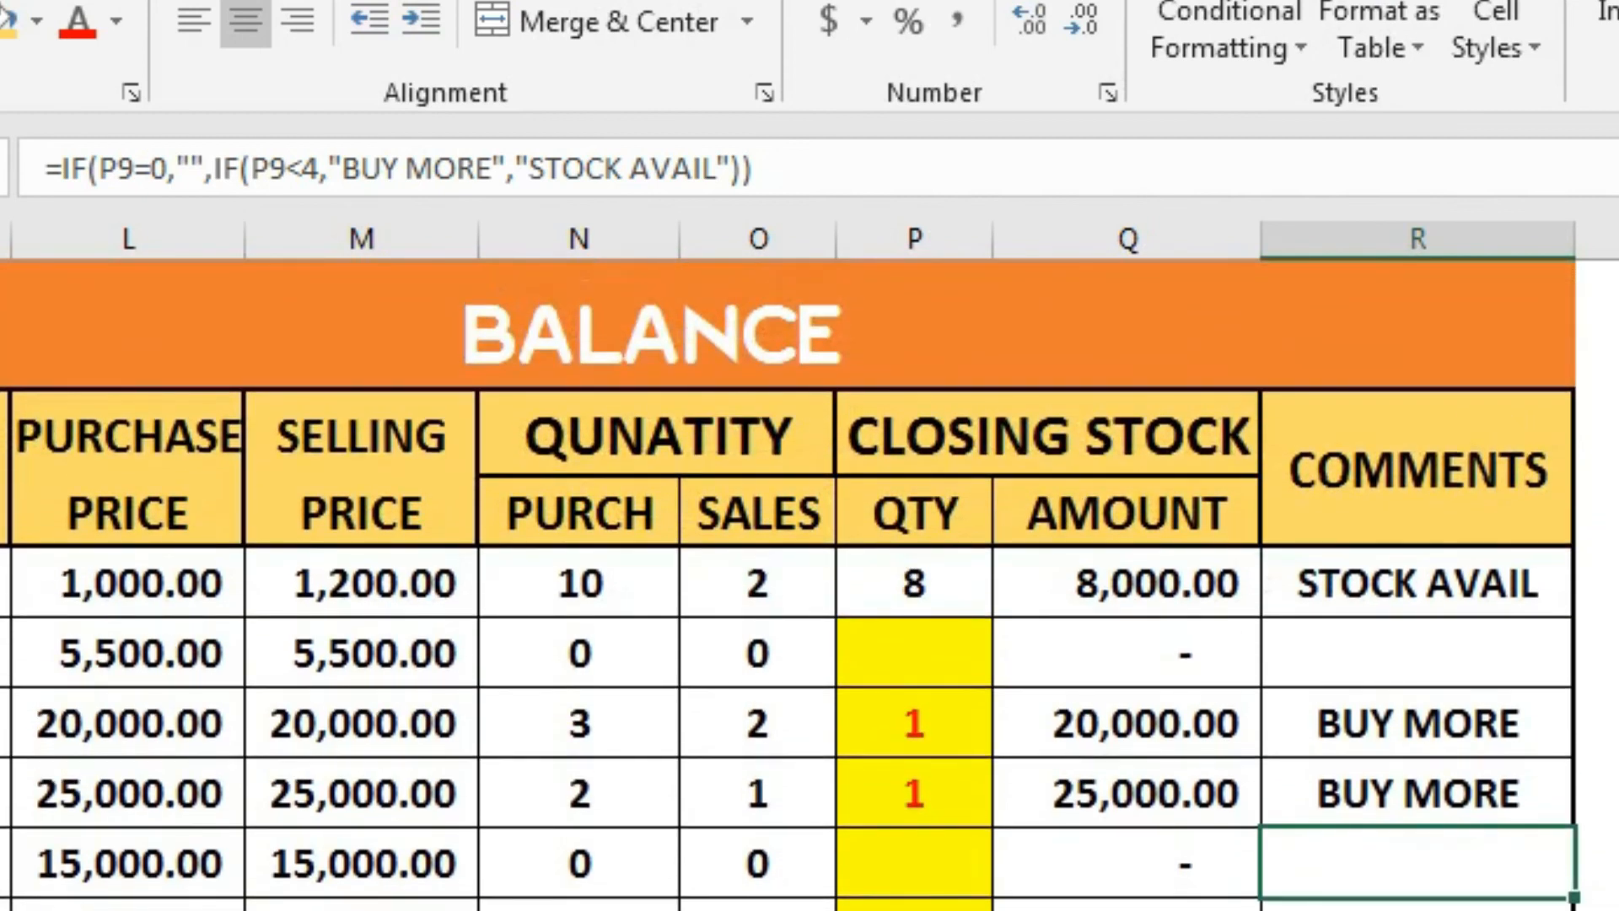
scroll(791, 582, "down", 2)
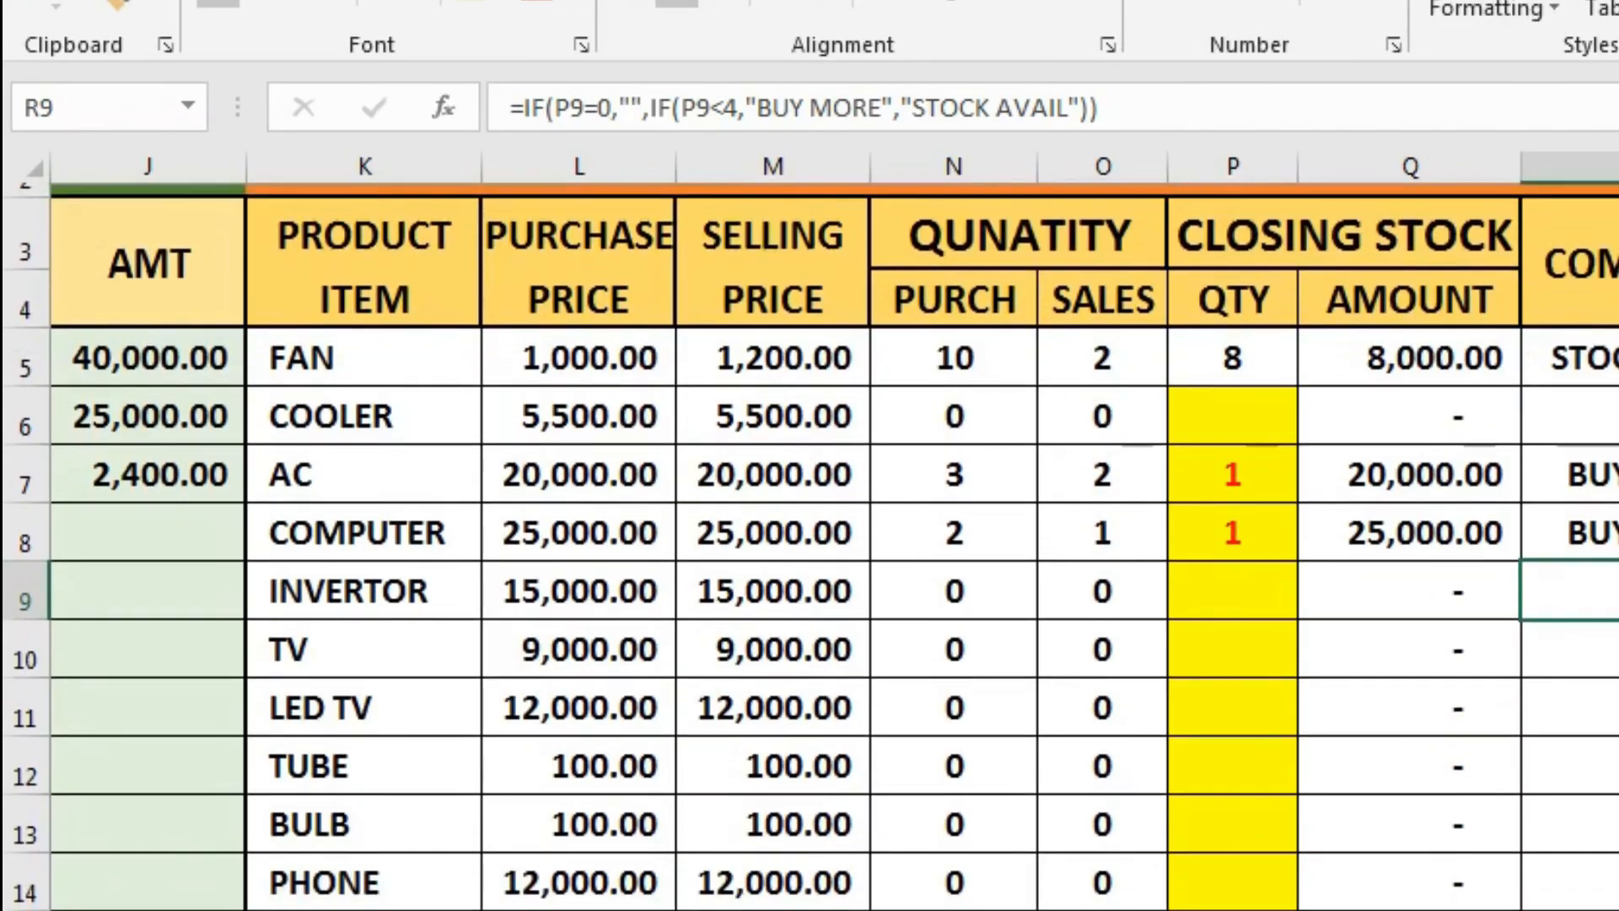
scroll(790, 582, "up", 2)
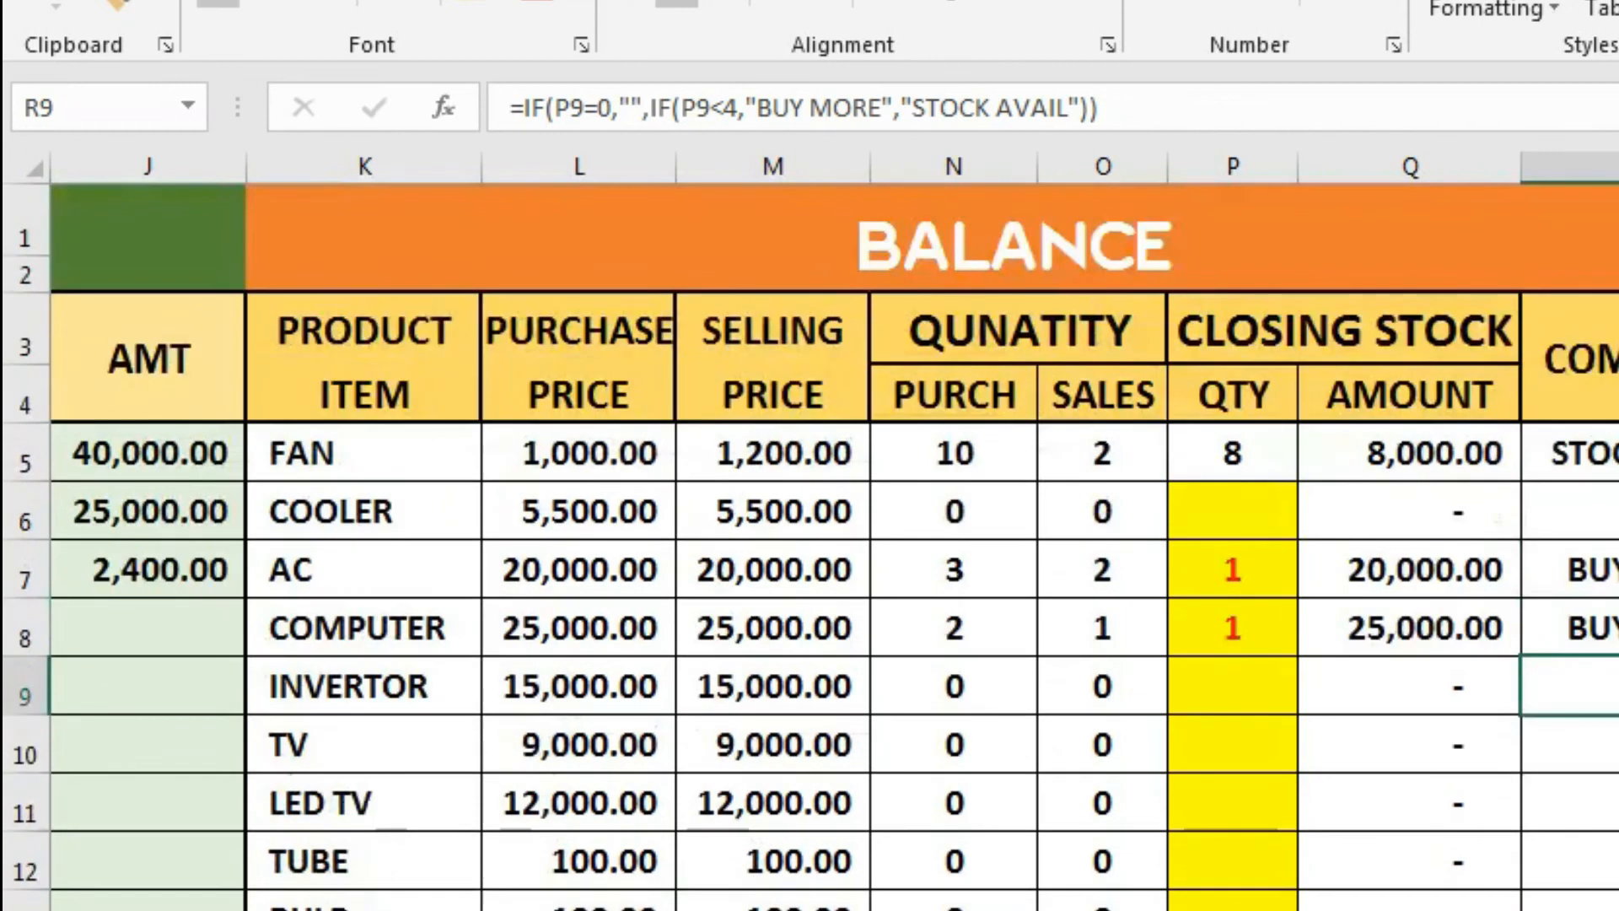
scroll(791, 582, "left", 5)
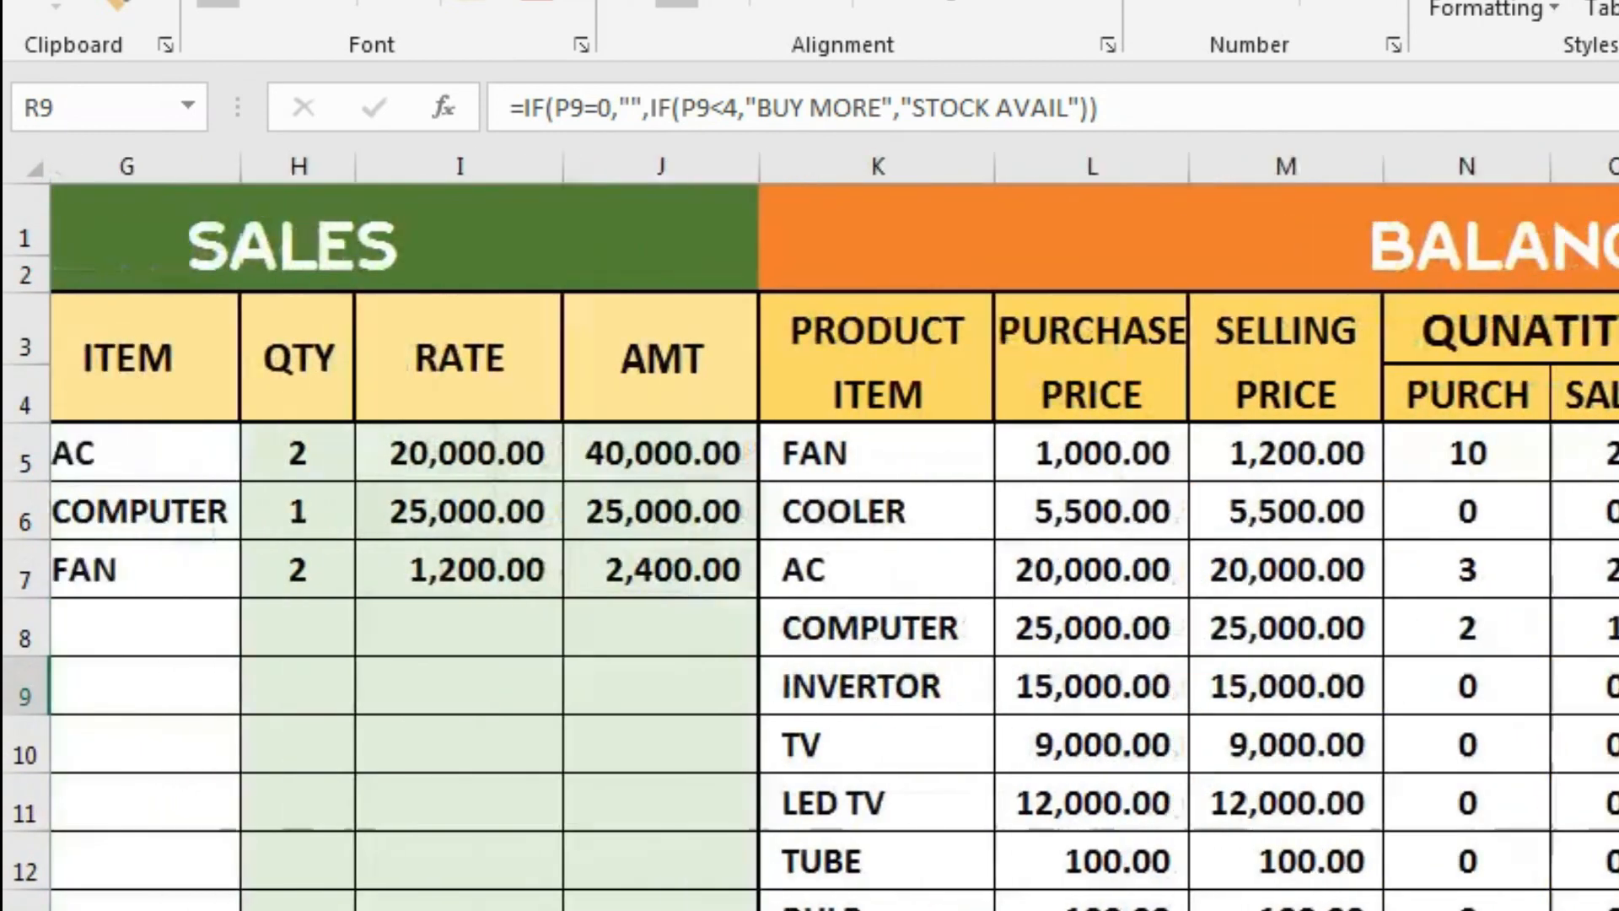
scroll(790, 582, "left", 3)
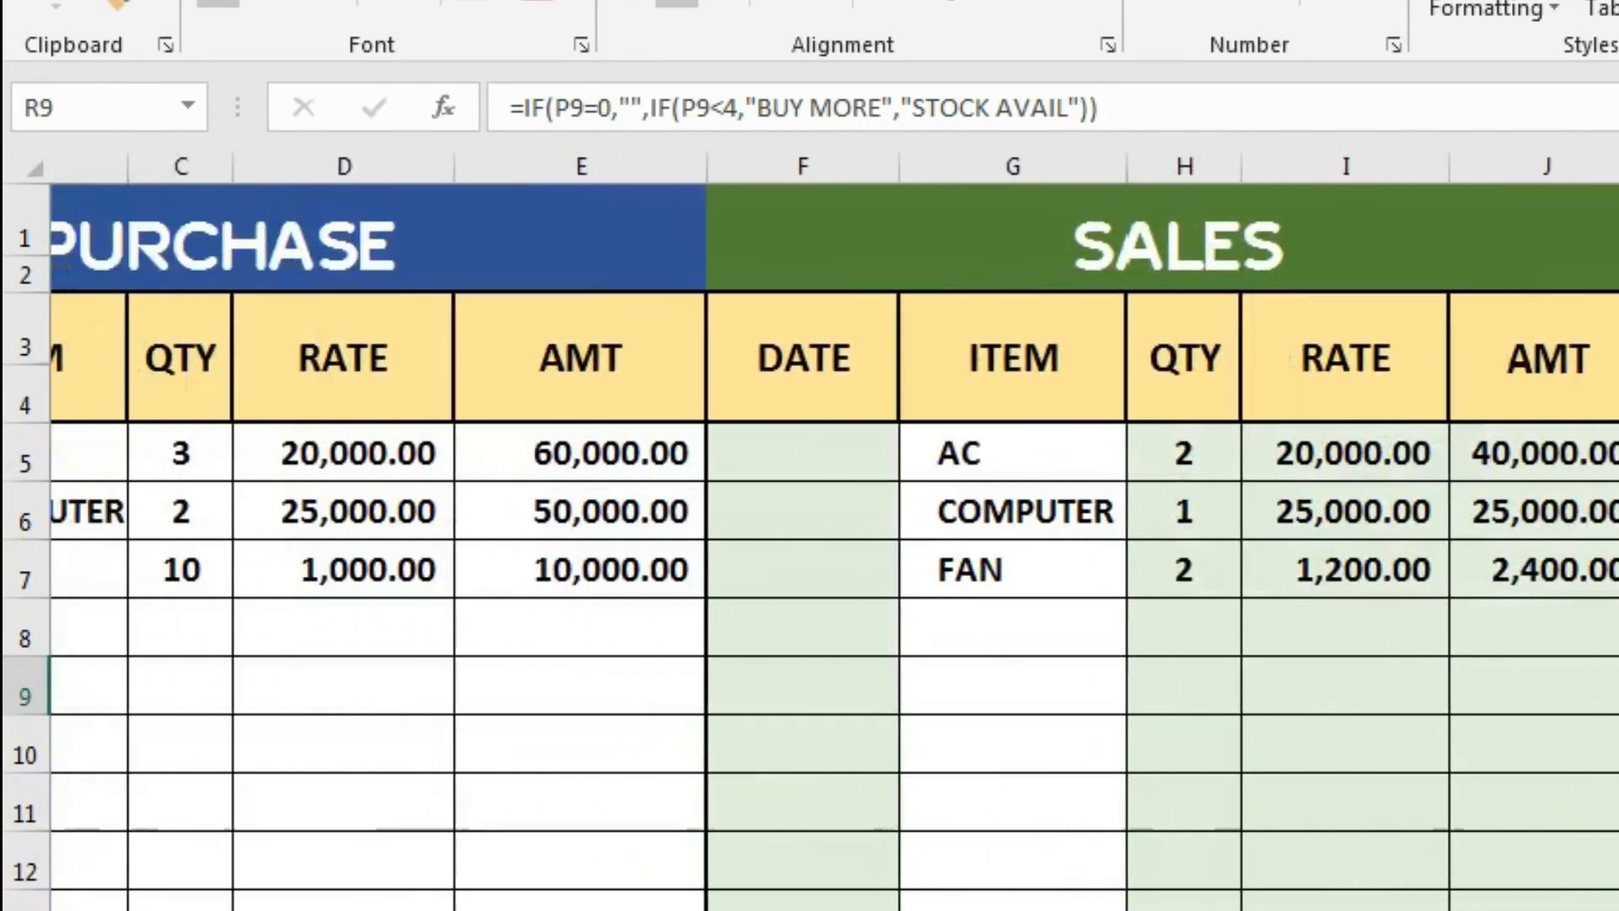